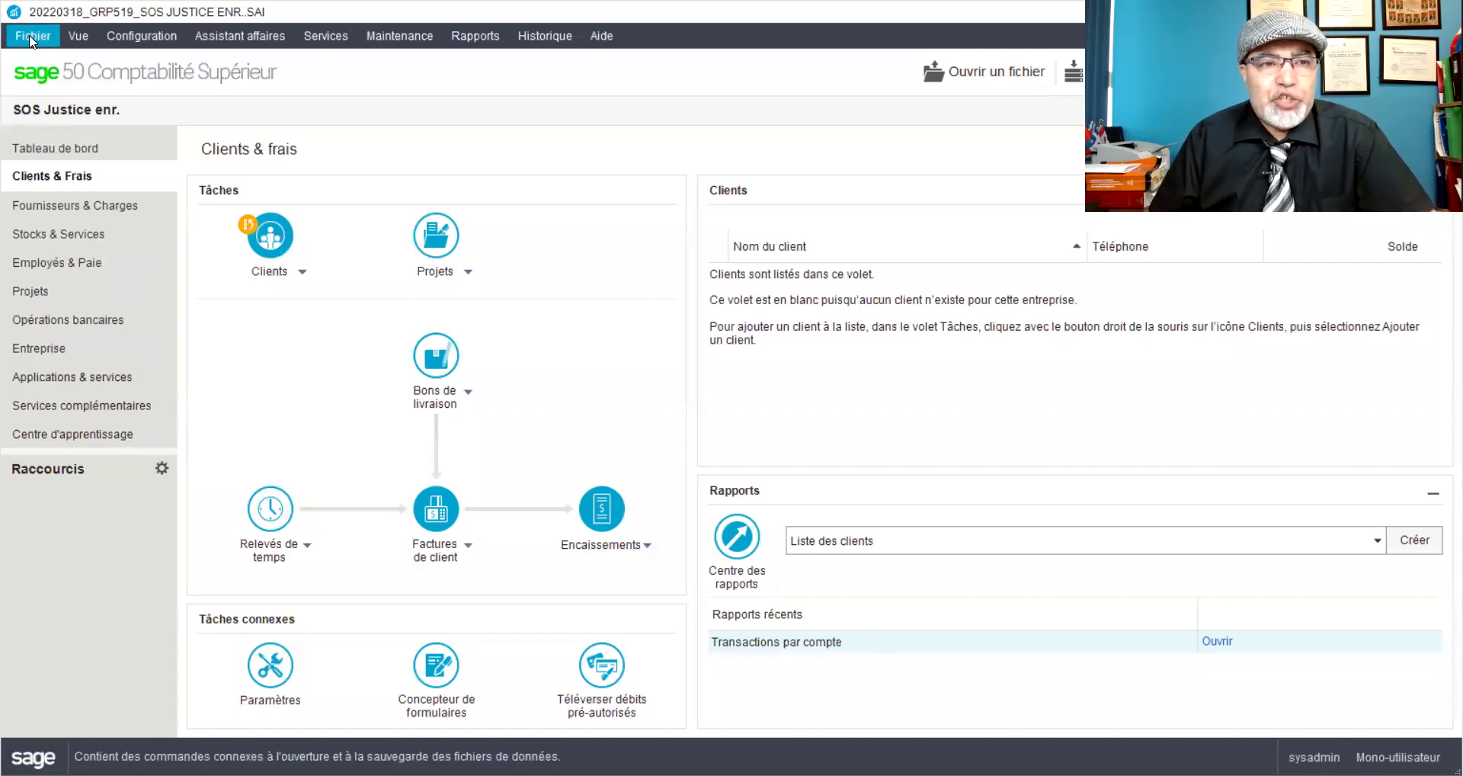
# Step: Close the current company's data and launch the Nouvelle entreprise setup wizard
pyautogui.click(32, 39)
pyautogui.click(49, 58)
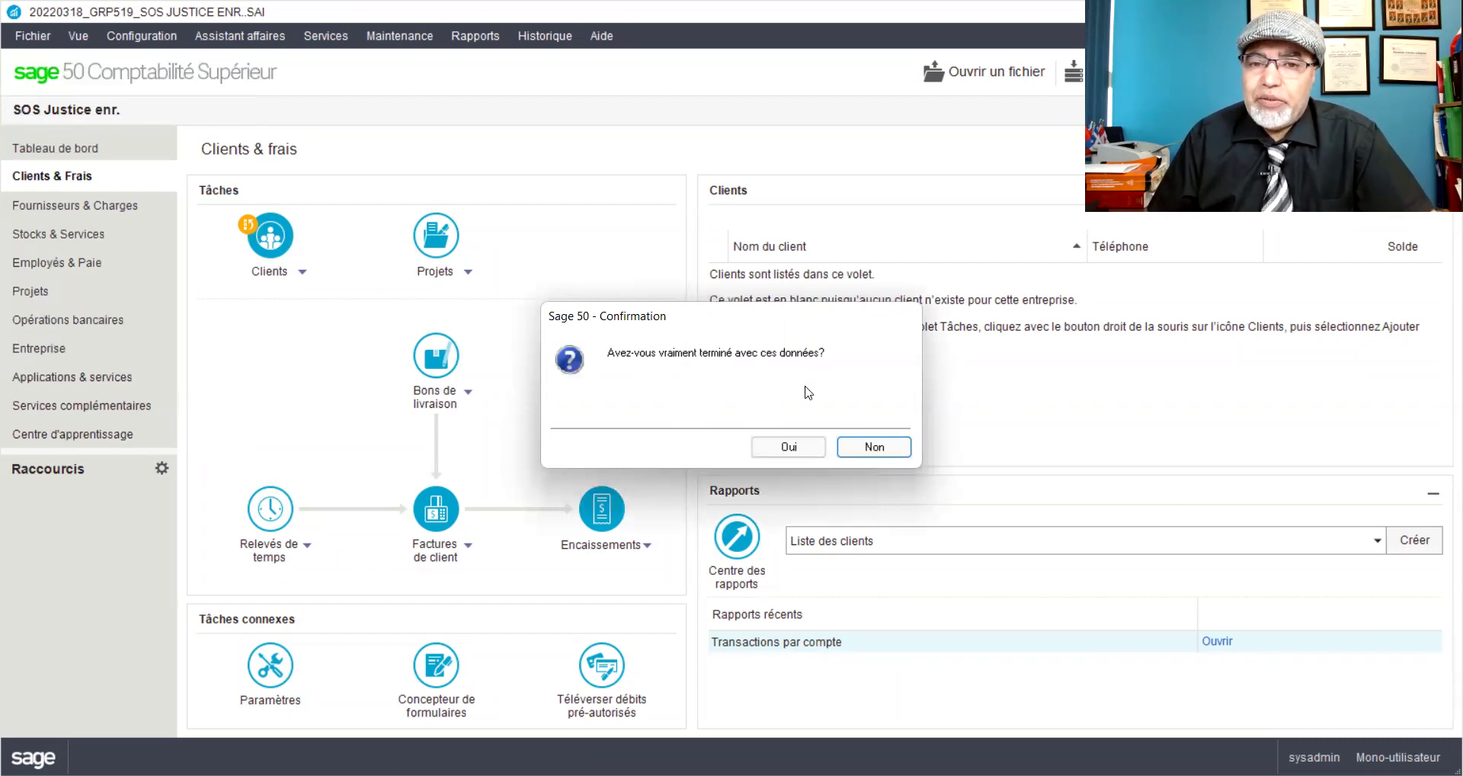
pyautogui.click(788, 448)
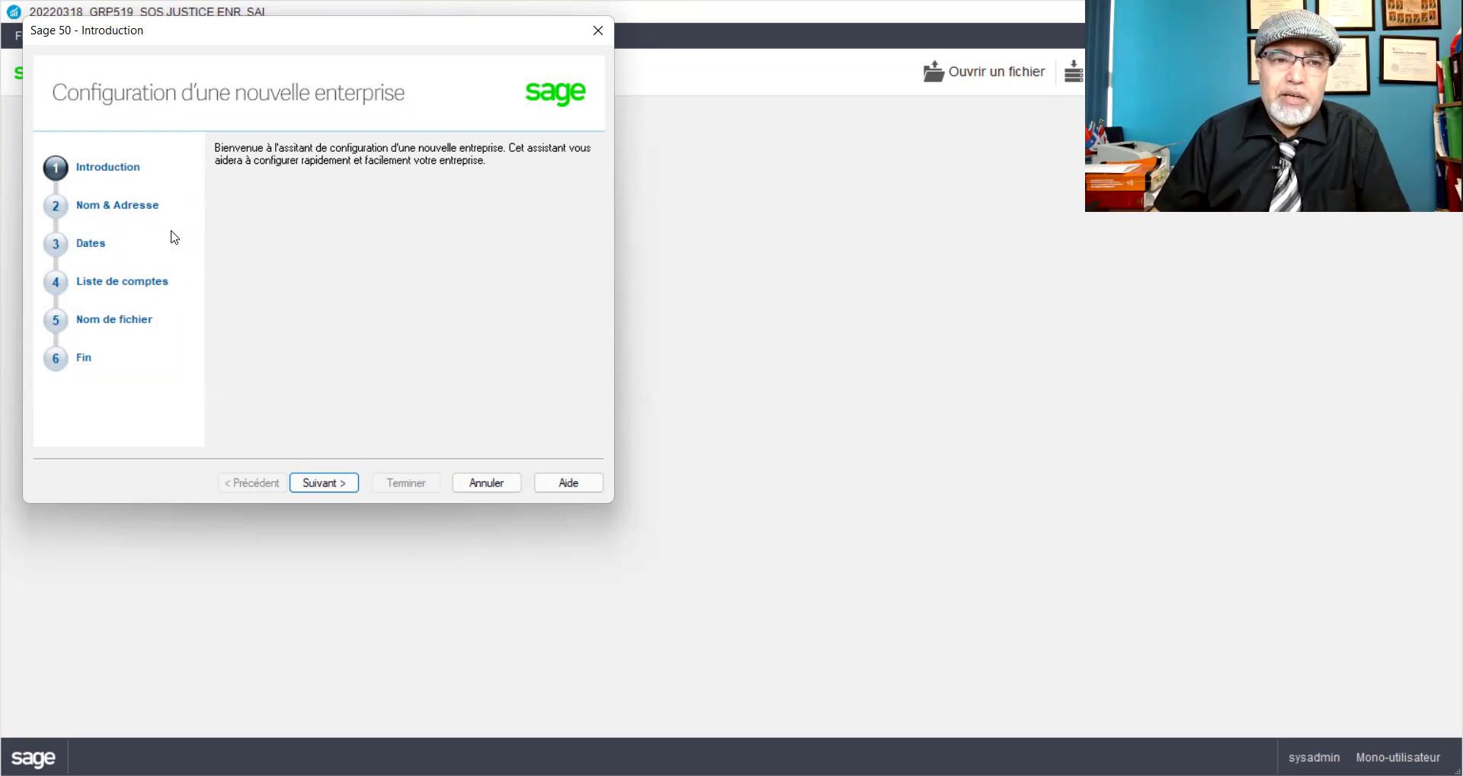
# Step: Enter AOB Canada enr as the company name, removing a stray space
pyautogui.click(312, 483)
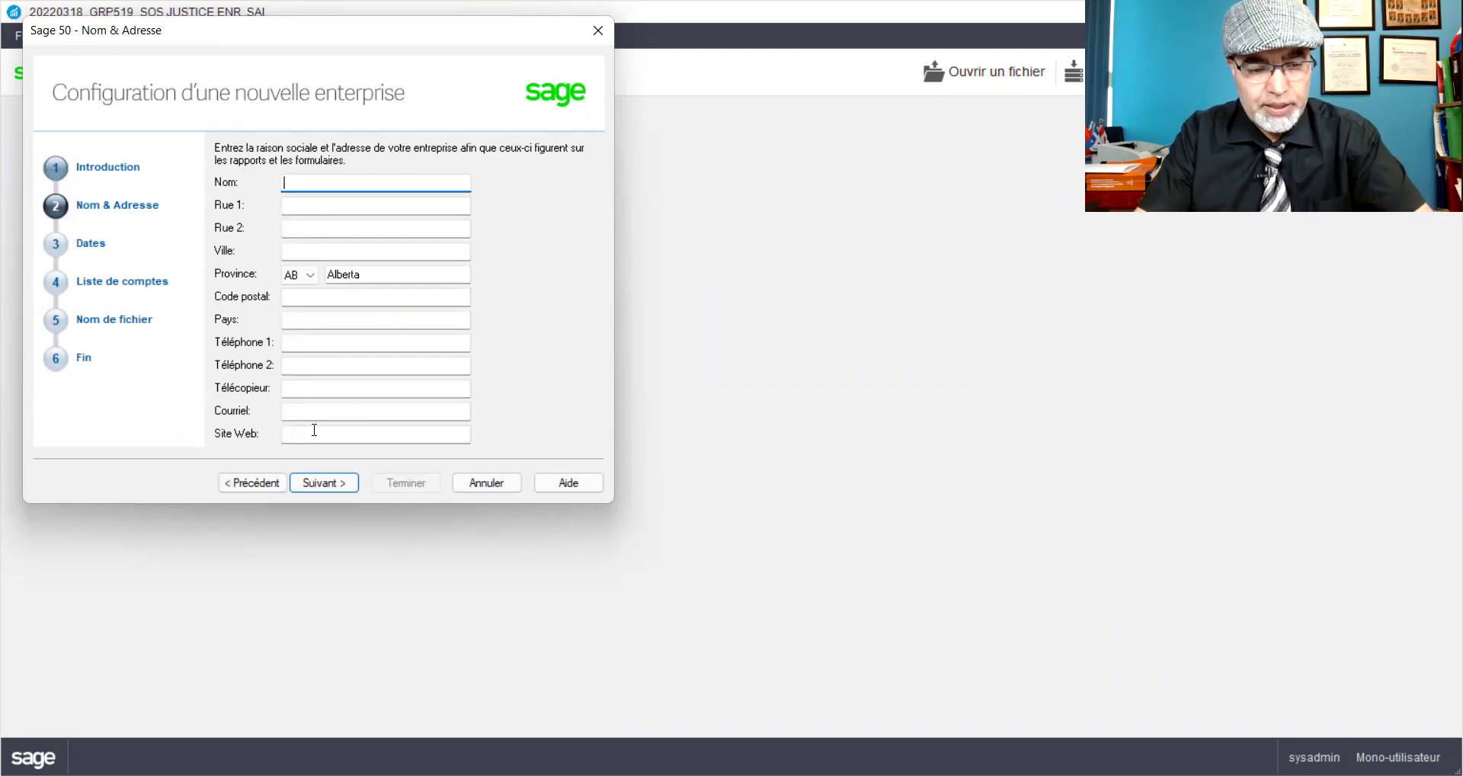
pyautogui.write('AOB ')
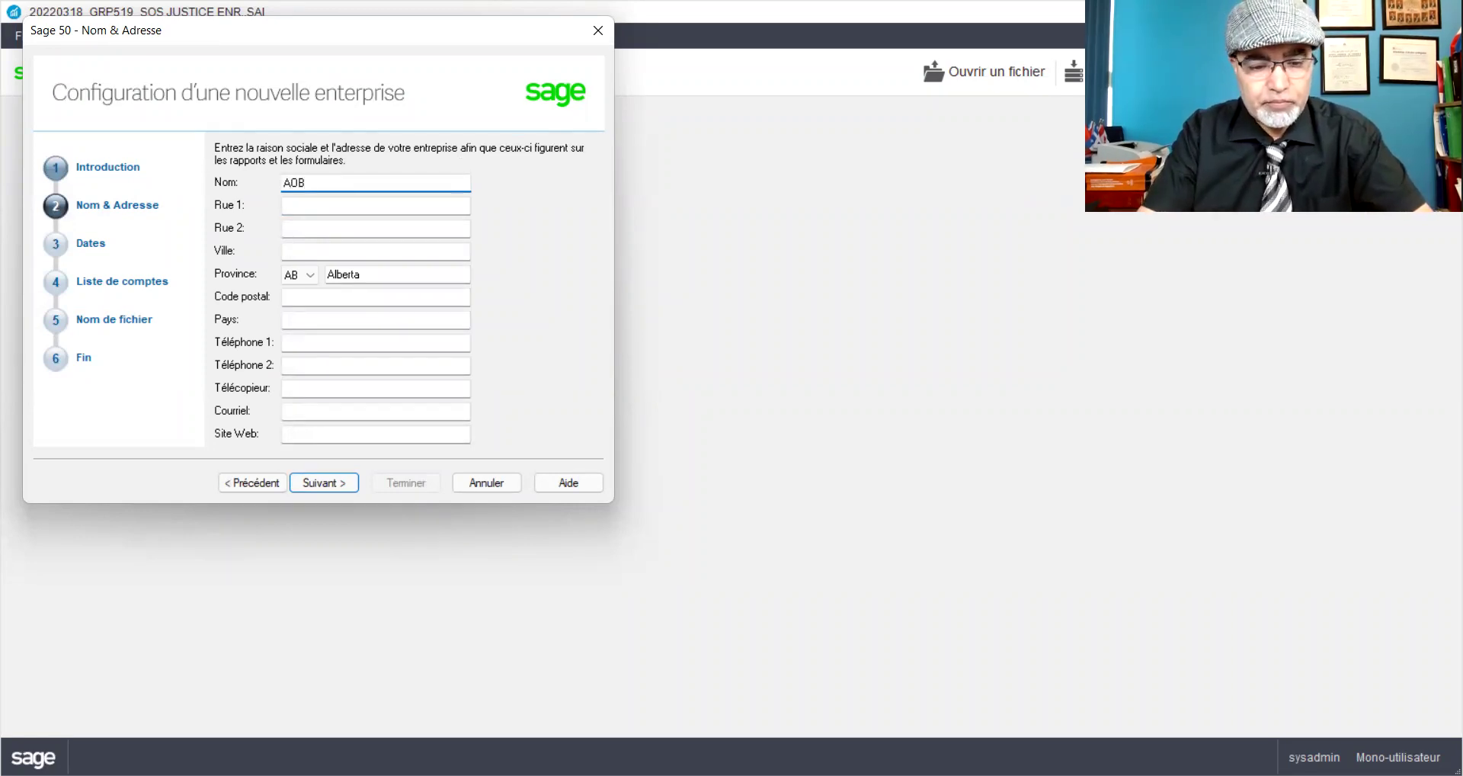
pyautogui.write('Can ada enr')
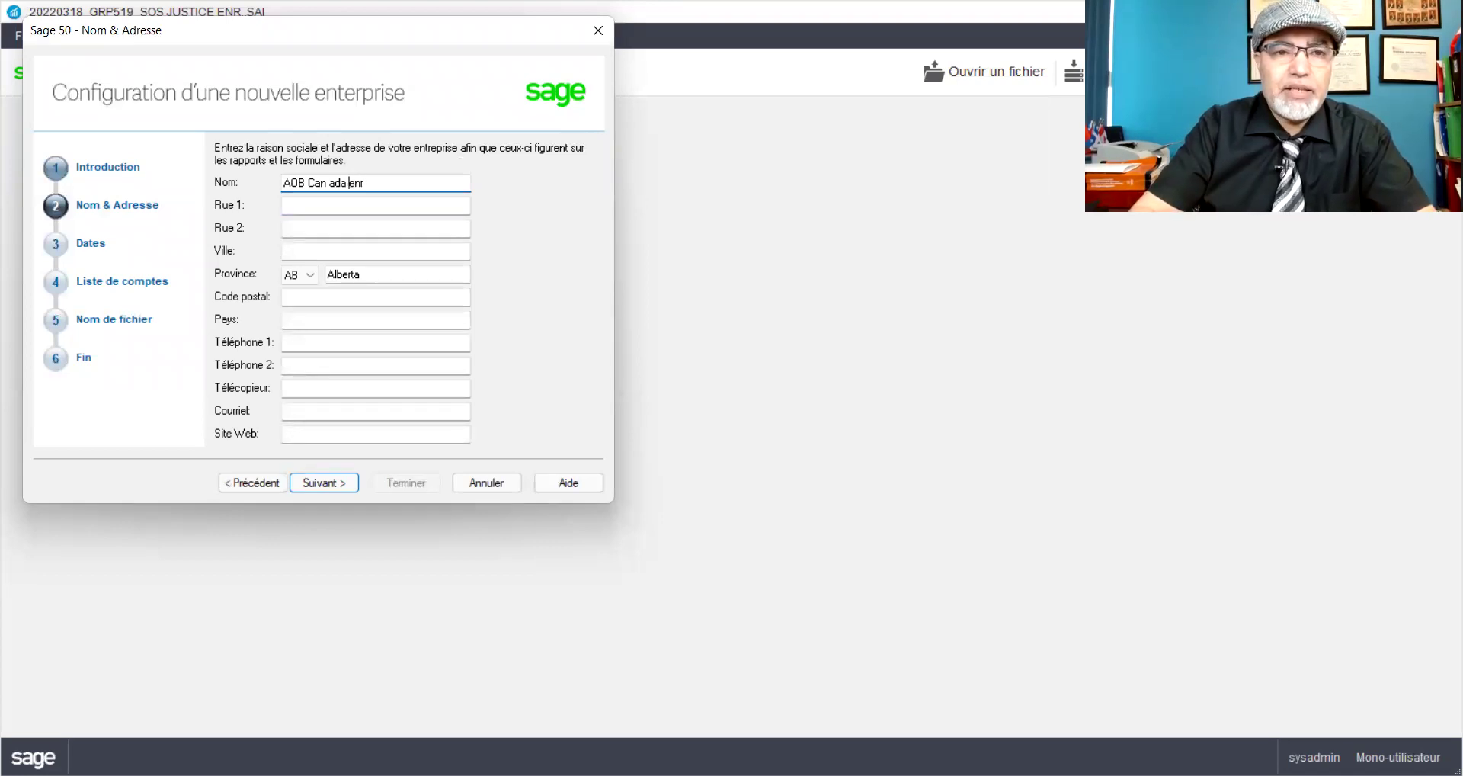
pyautogui.click(328, 183)
pyautogui.press('BackSpace')
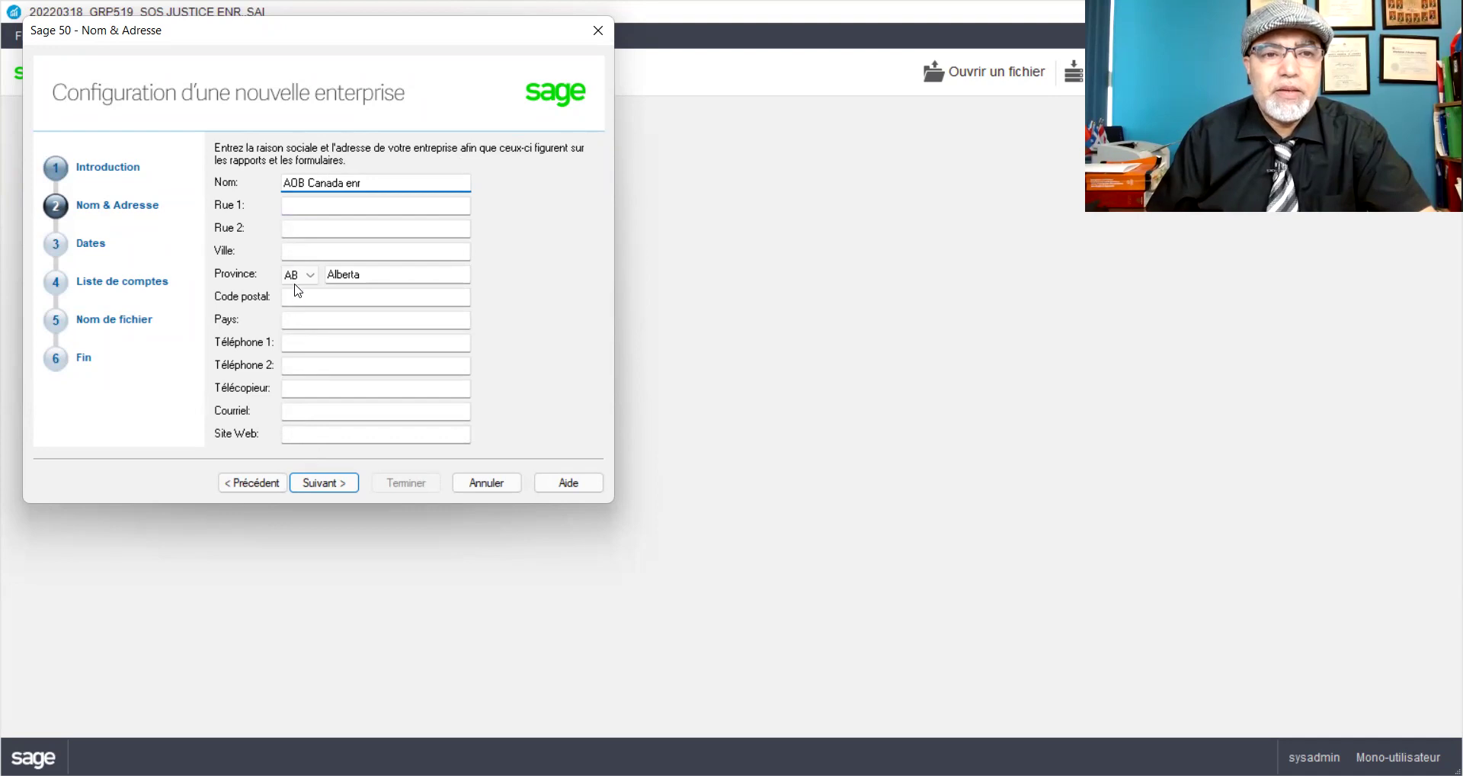
# Step: Fill in the company's street address, city Montréal, province Québec and postal code
pyautogui.click(297, 208)
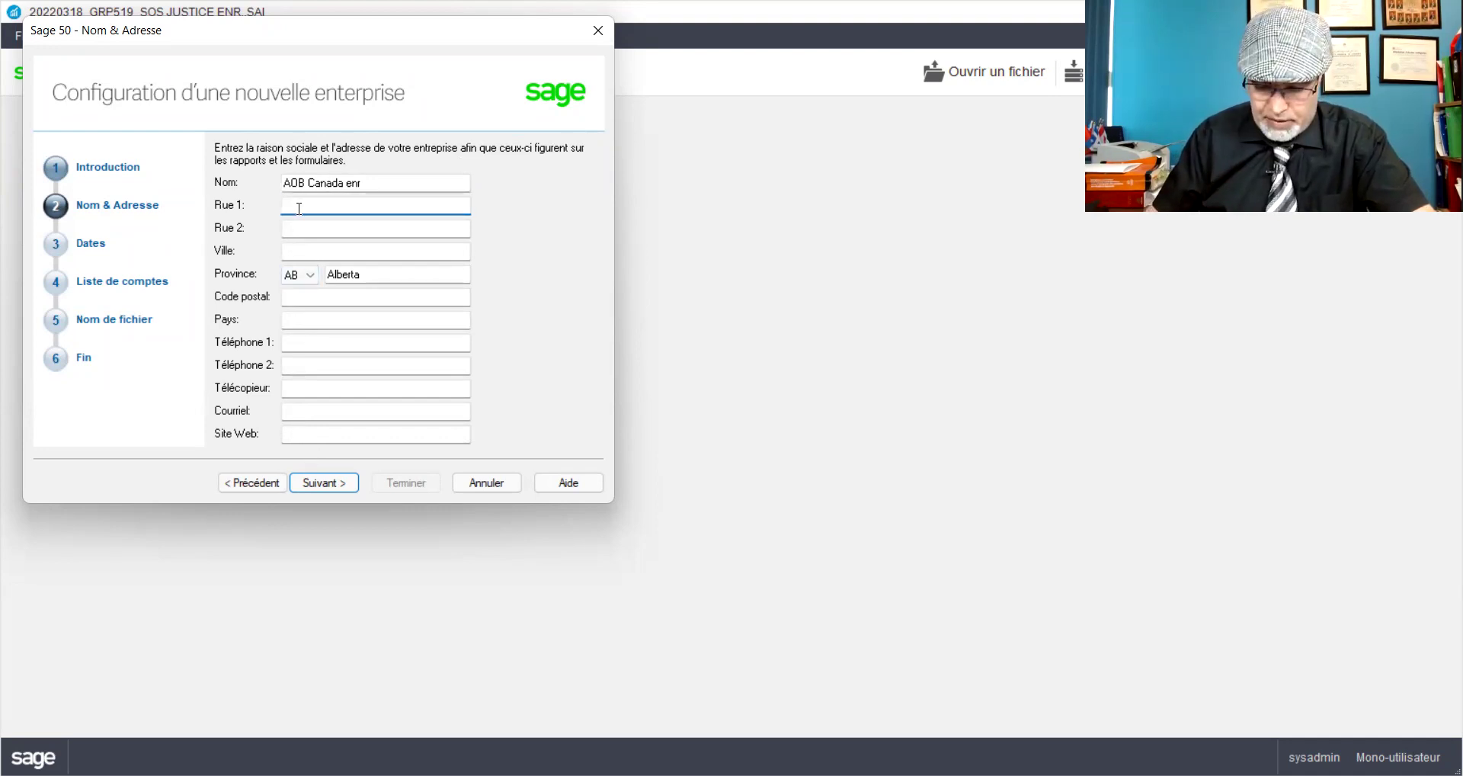
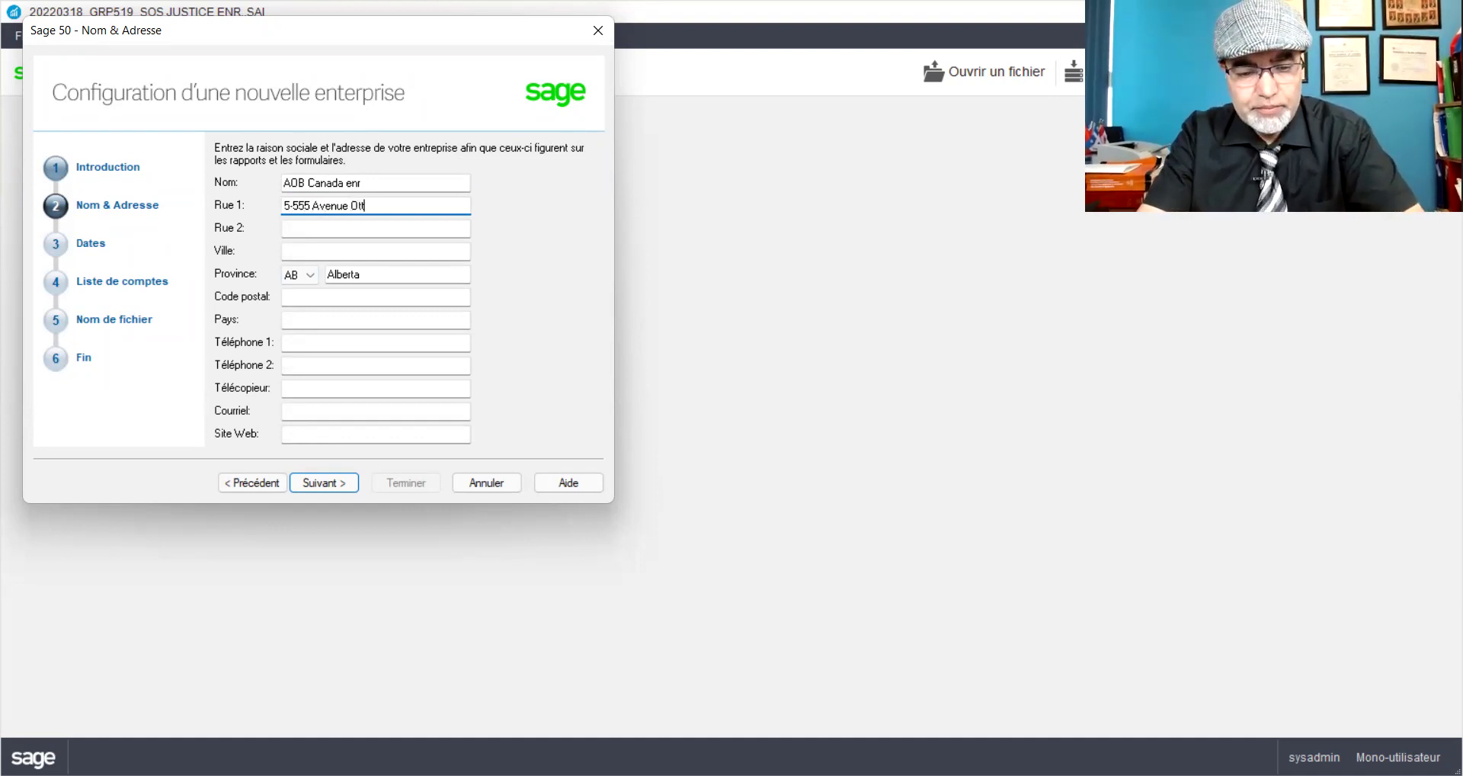
pyautogui.press('Tab')
pyautogui.press('Tab')
pyautogui.press('Tab')
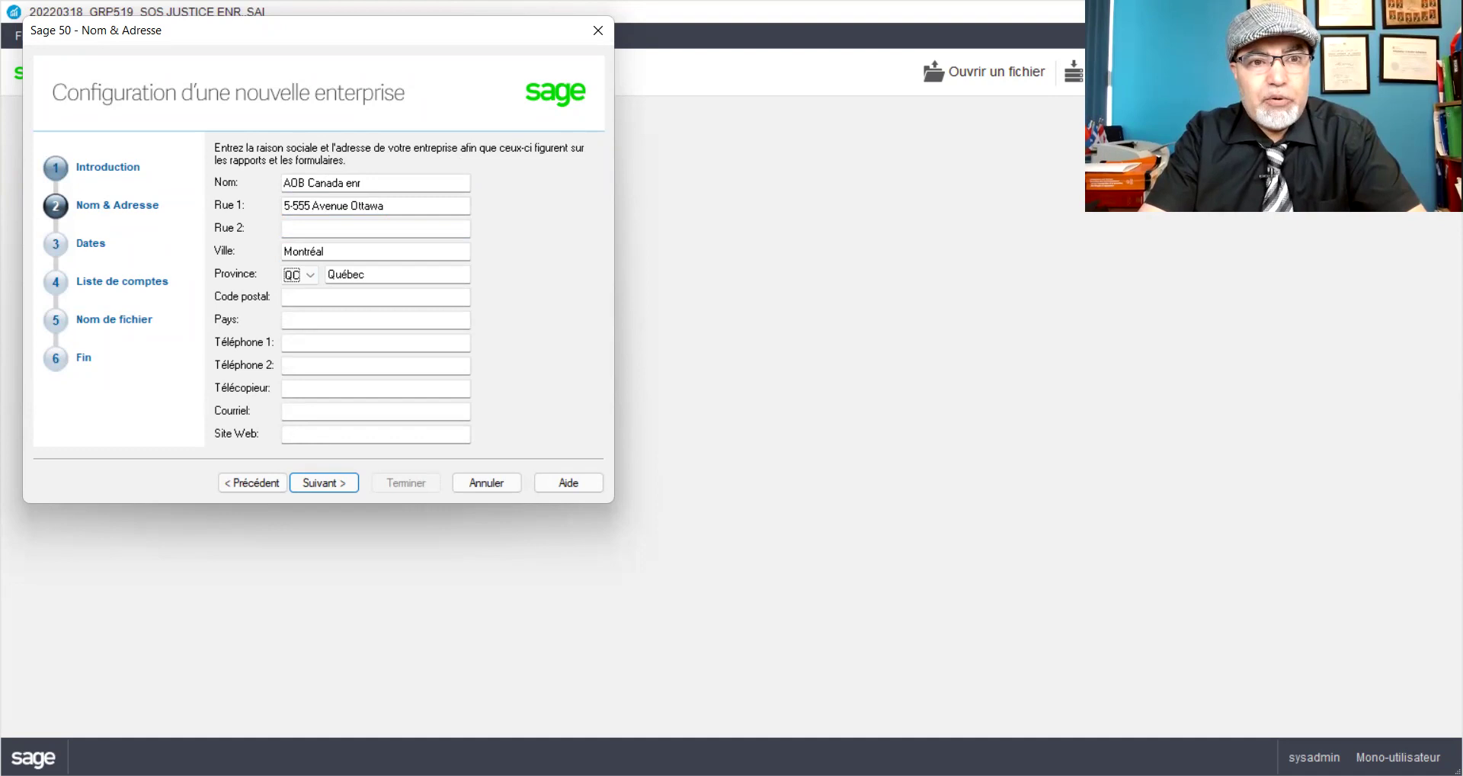
pyautogui.press('Tab')
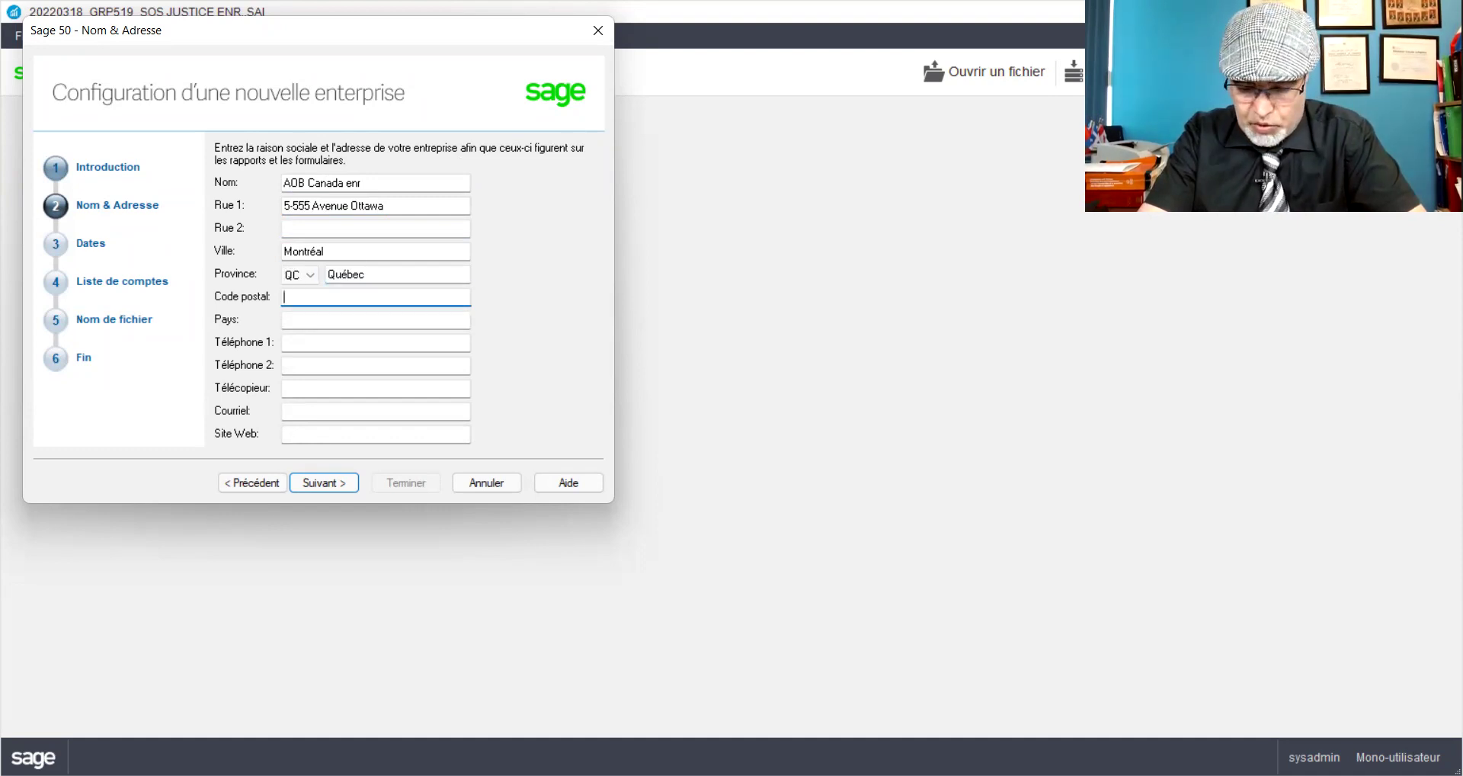
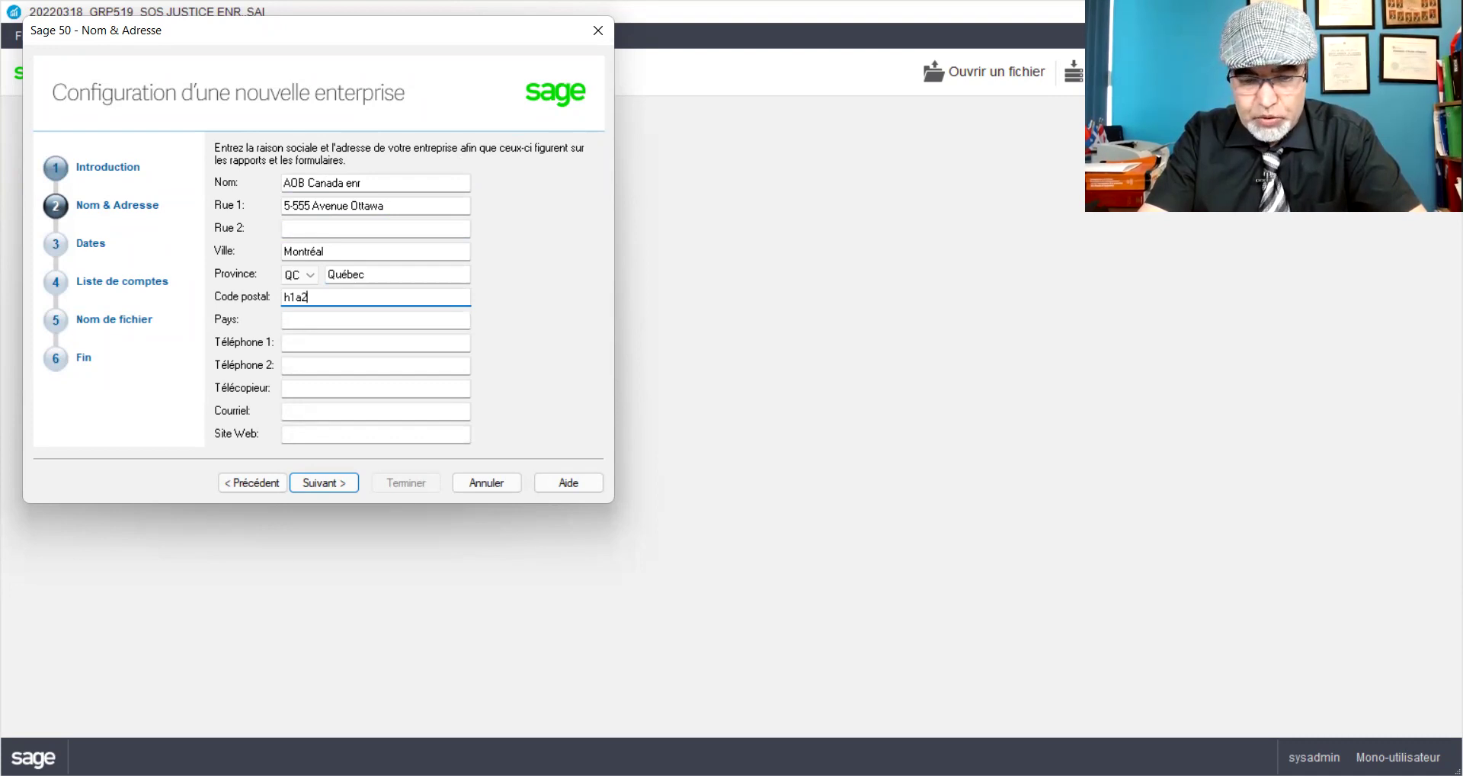
# Step: Enter Canada as the country and the company's main phone number
pyautogui.press('Tab')
pyautogui.write('Canada')
pyautogui.press('Tab')
pyautogui.write('514514')
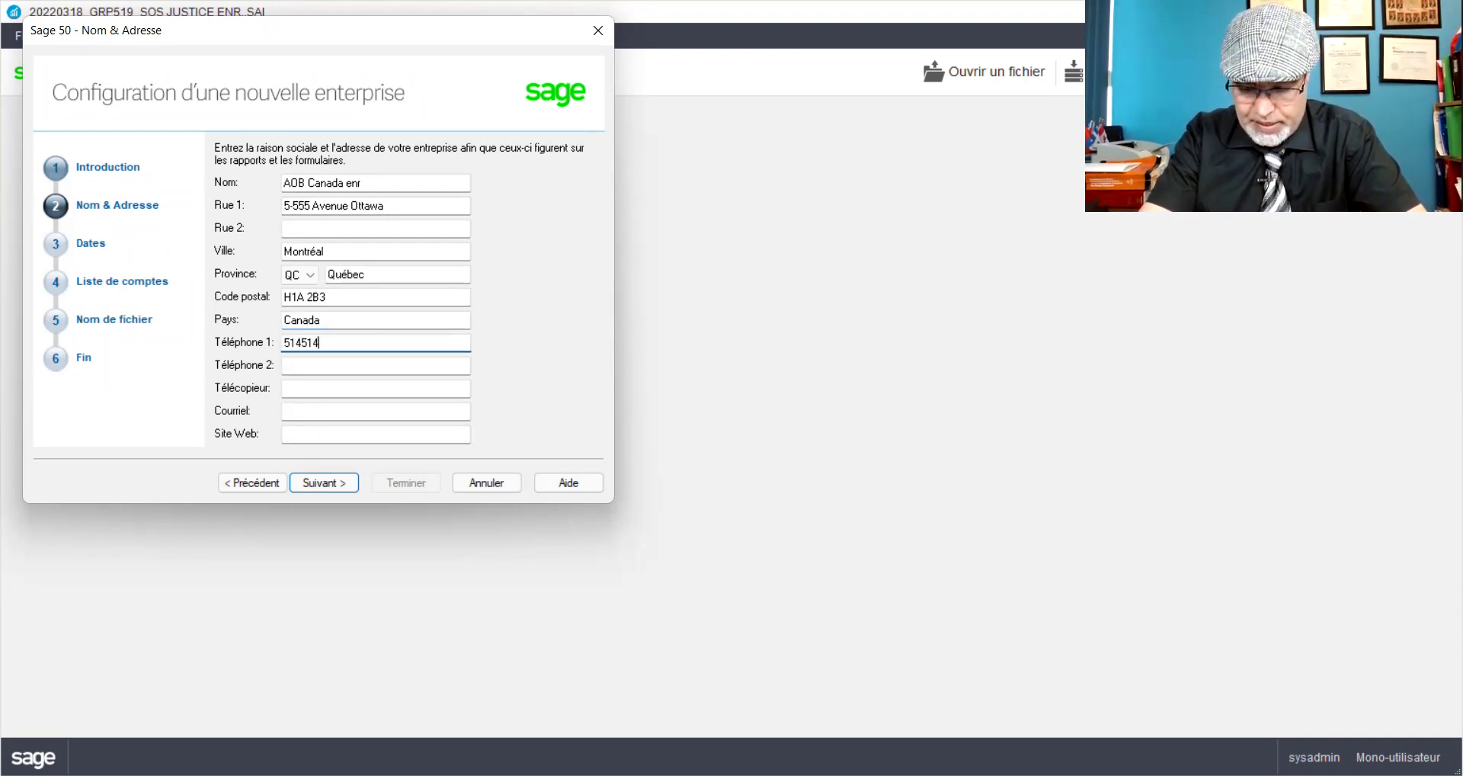
pyautogui.press('BackSpace')
pyautogui.press('BackSpace')
pyautogui.press('BackSpace')
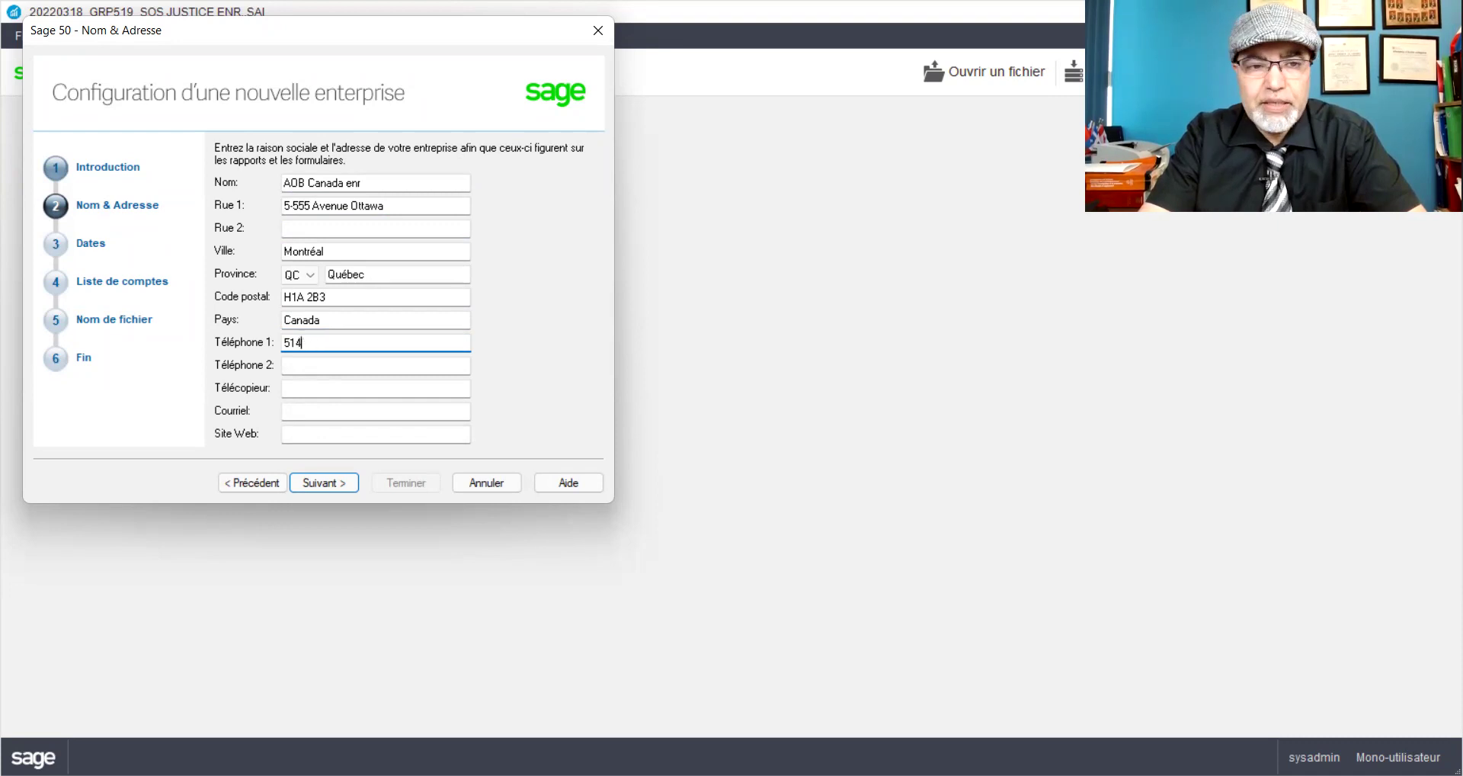
pyautogui.write('55')
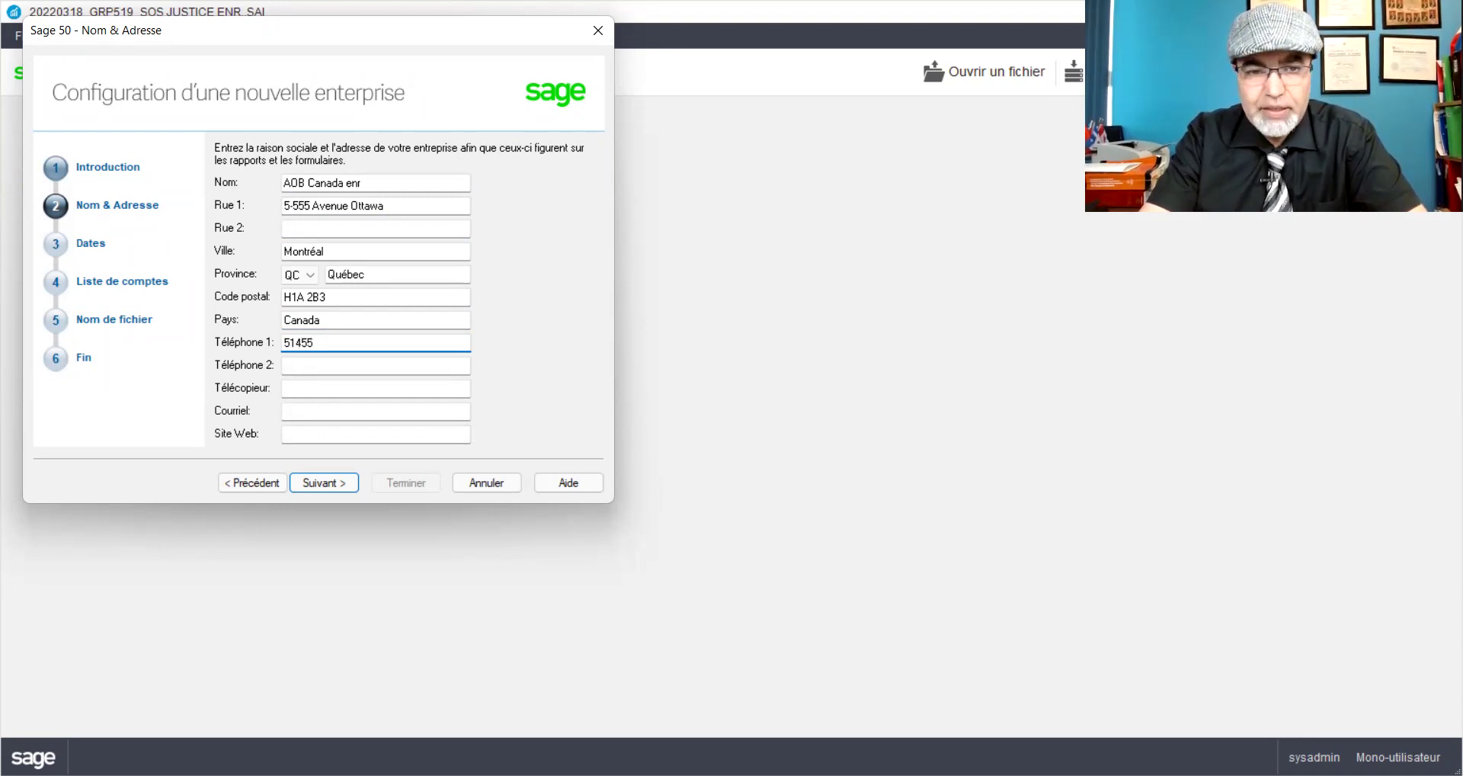
pyautogui.write('5-')
pyautogui.write('5555')
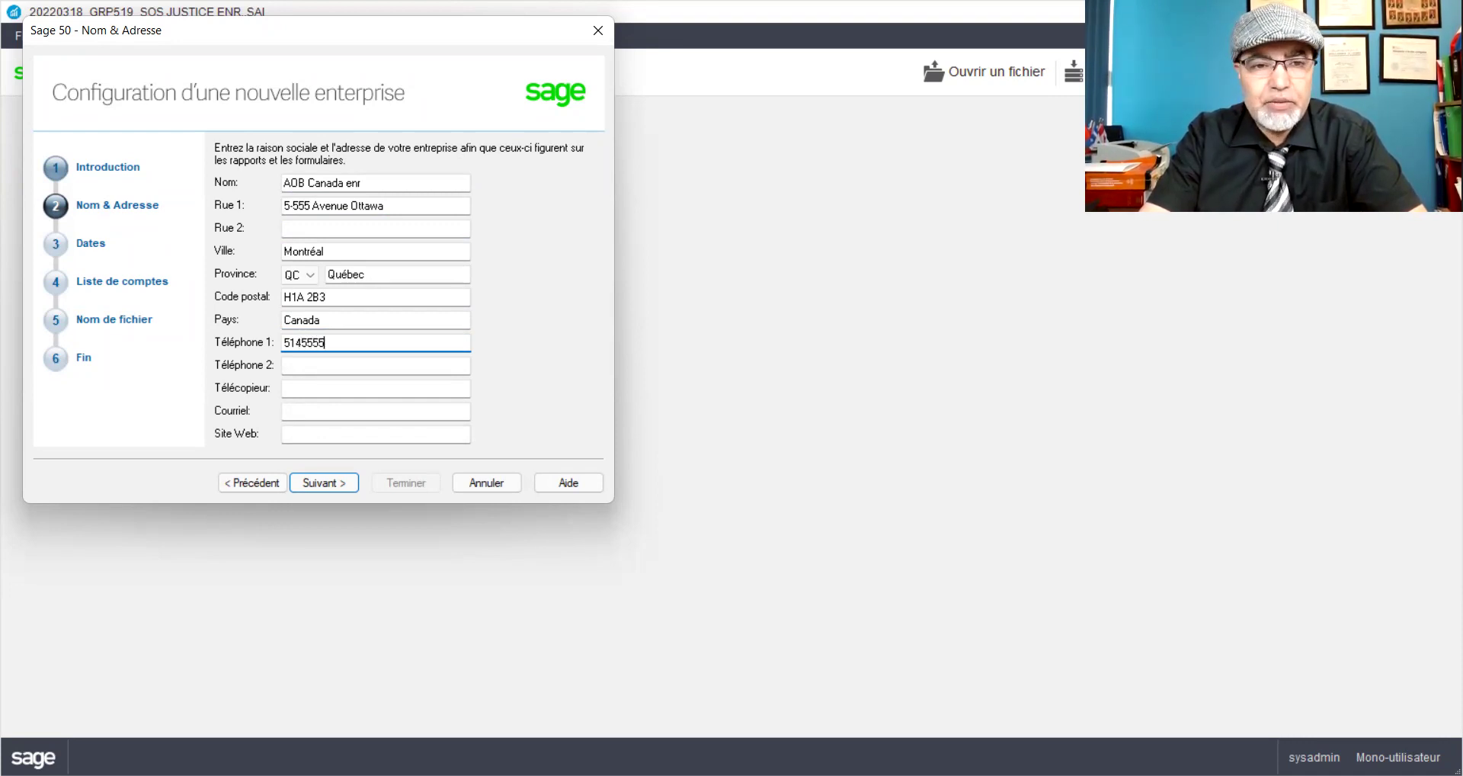
pyautogui.press('Tab')
pyautogui.press('Tab')
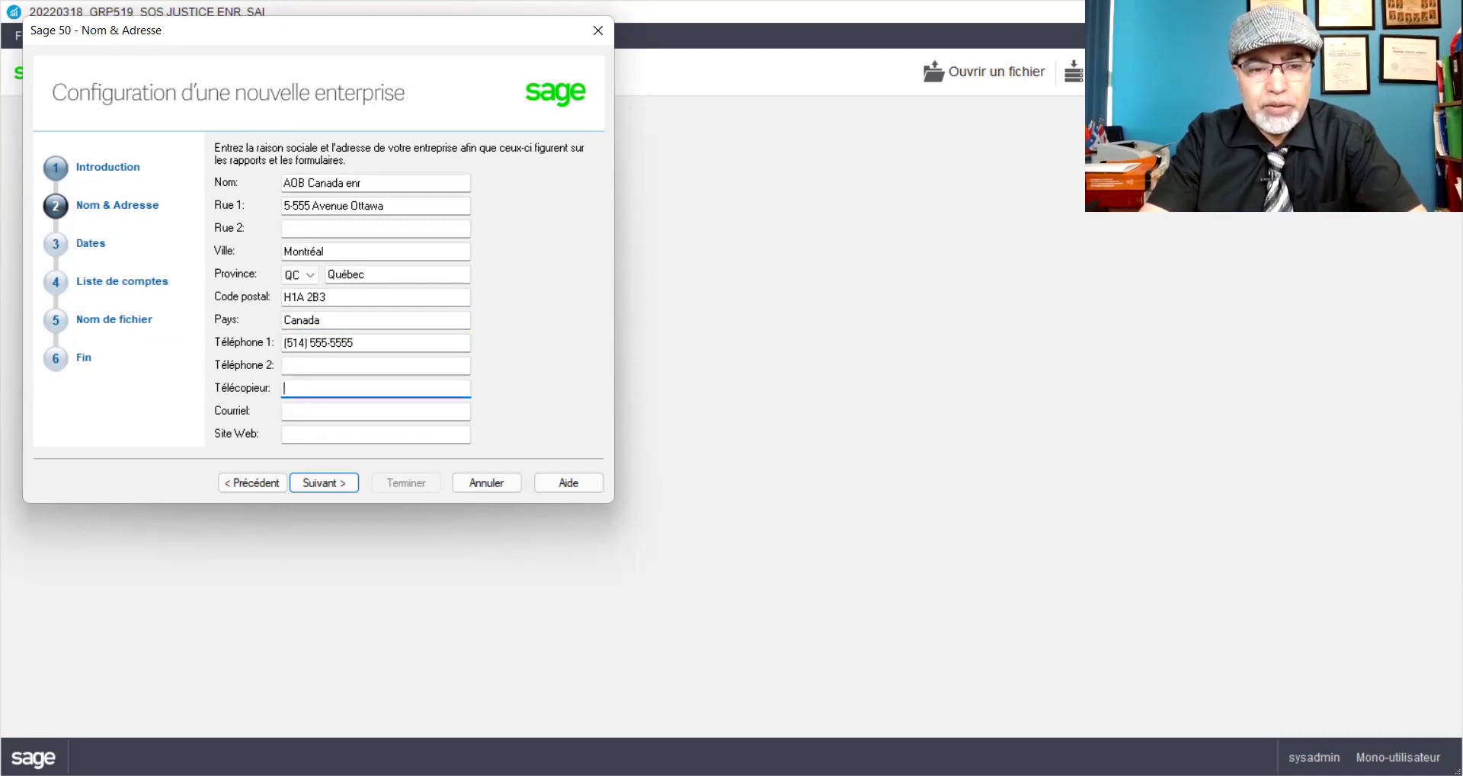
pyautogui.write('5145555556')
pyautogui.press('Tab')
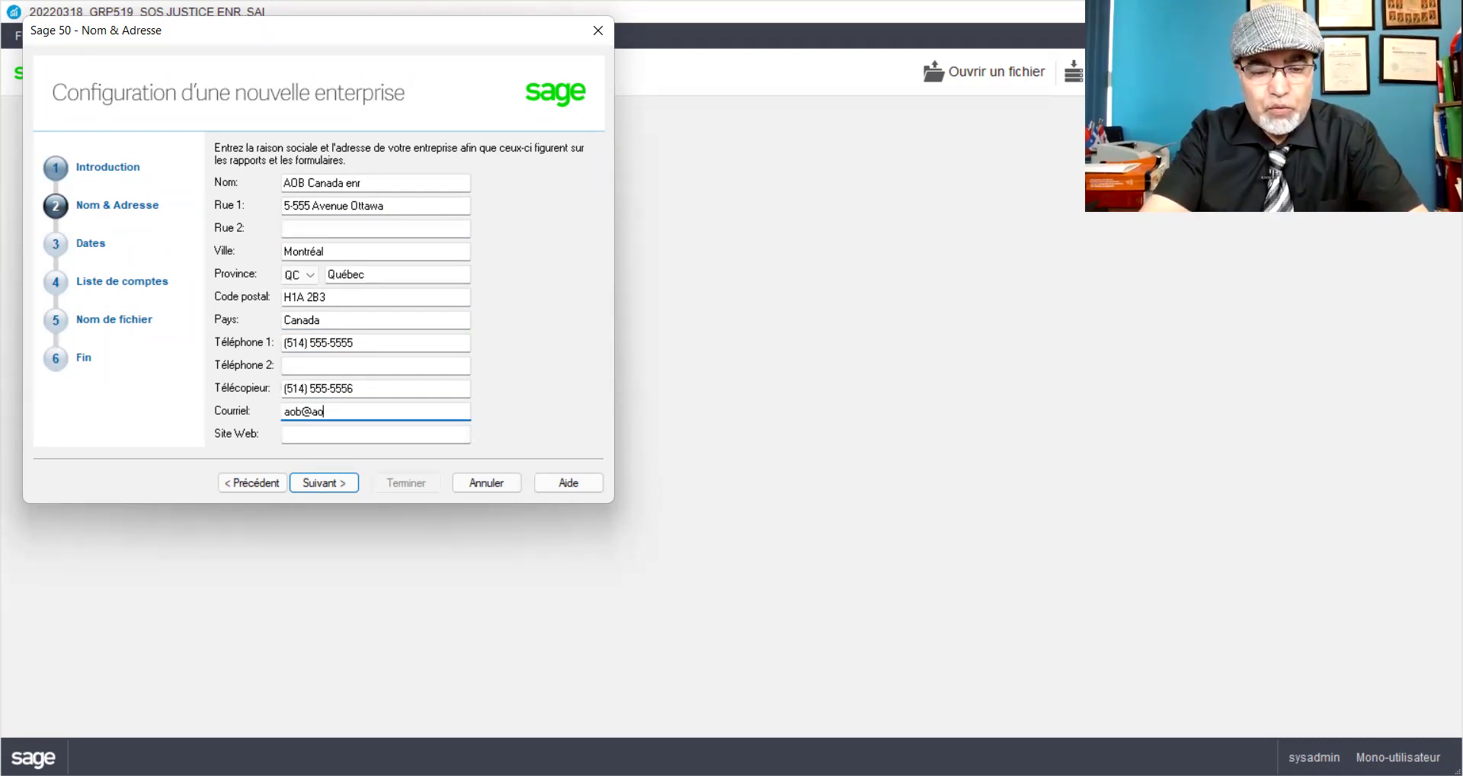
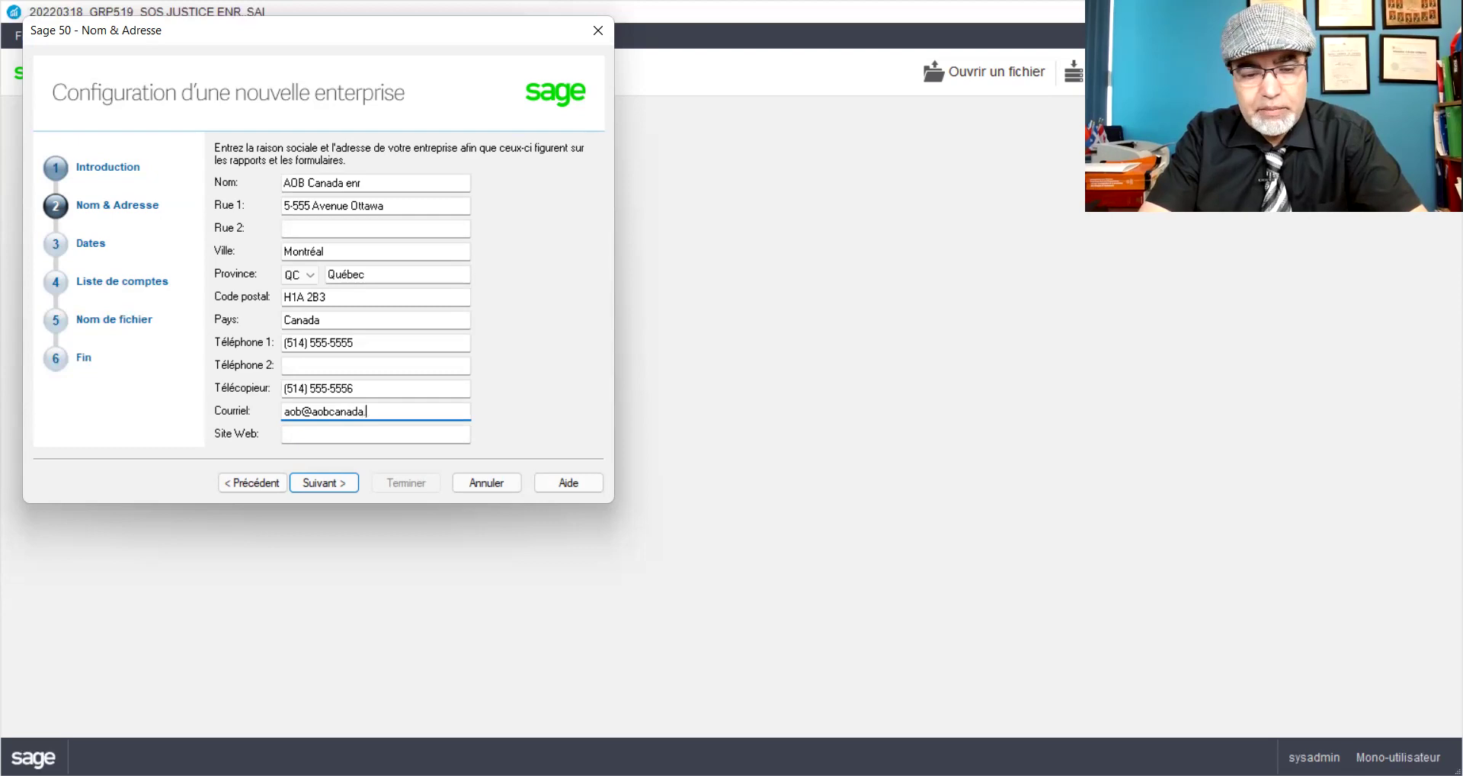
pyautogui.press('Tab')
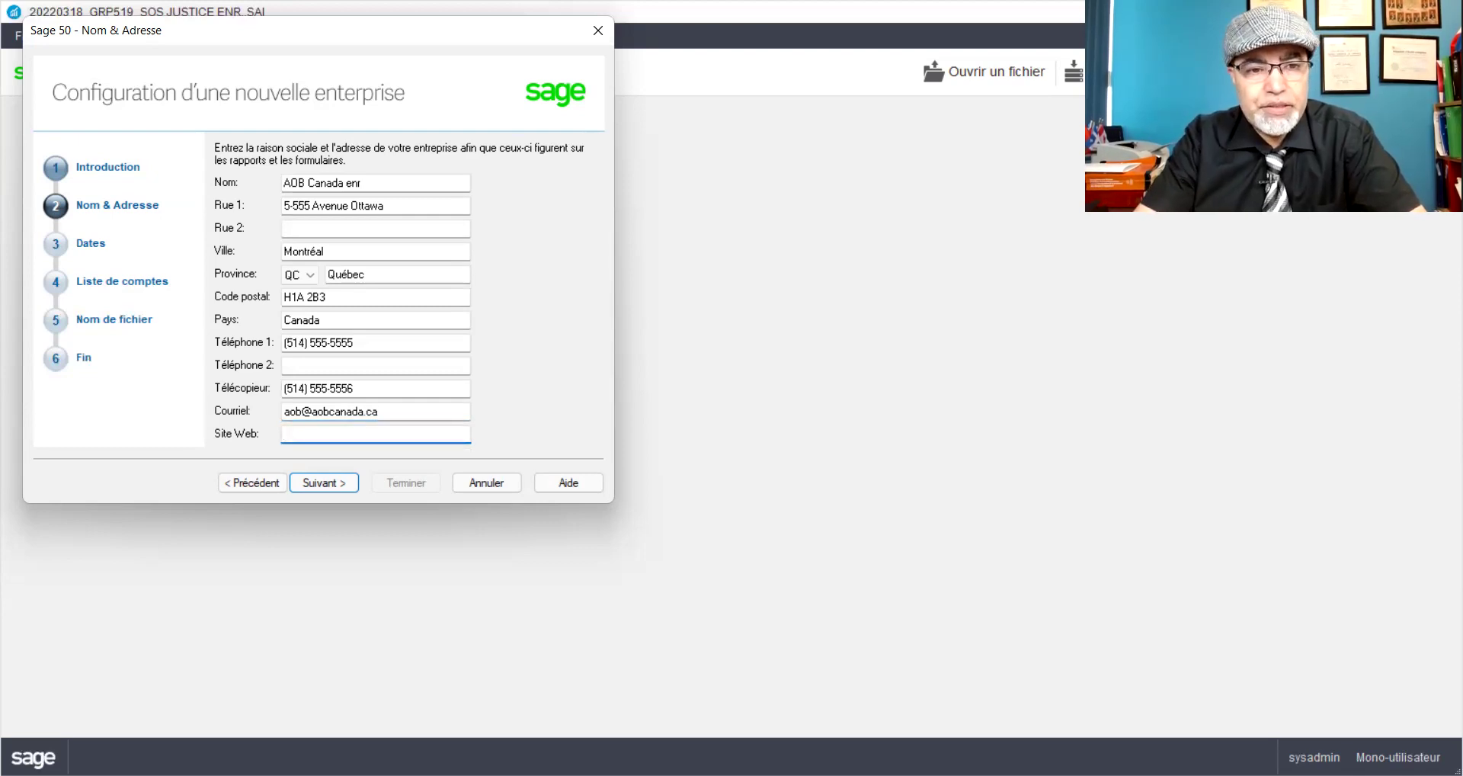
pyautogui.write('www')
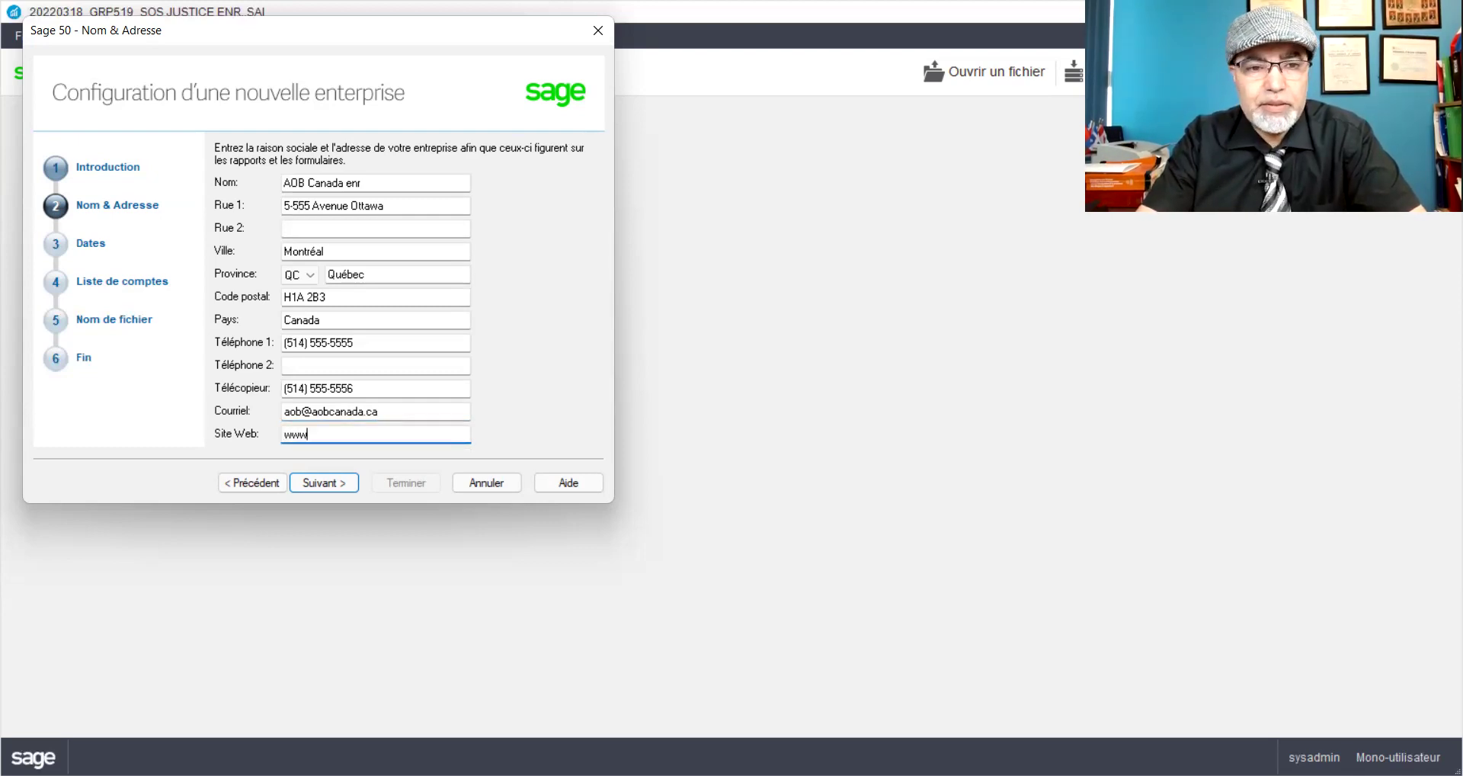
pyautogui.write('.ao')
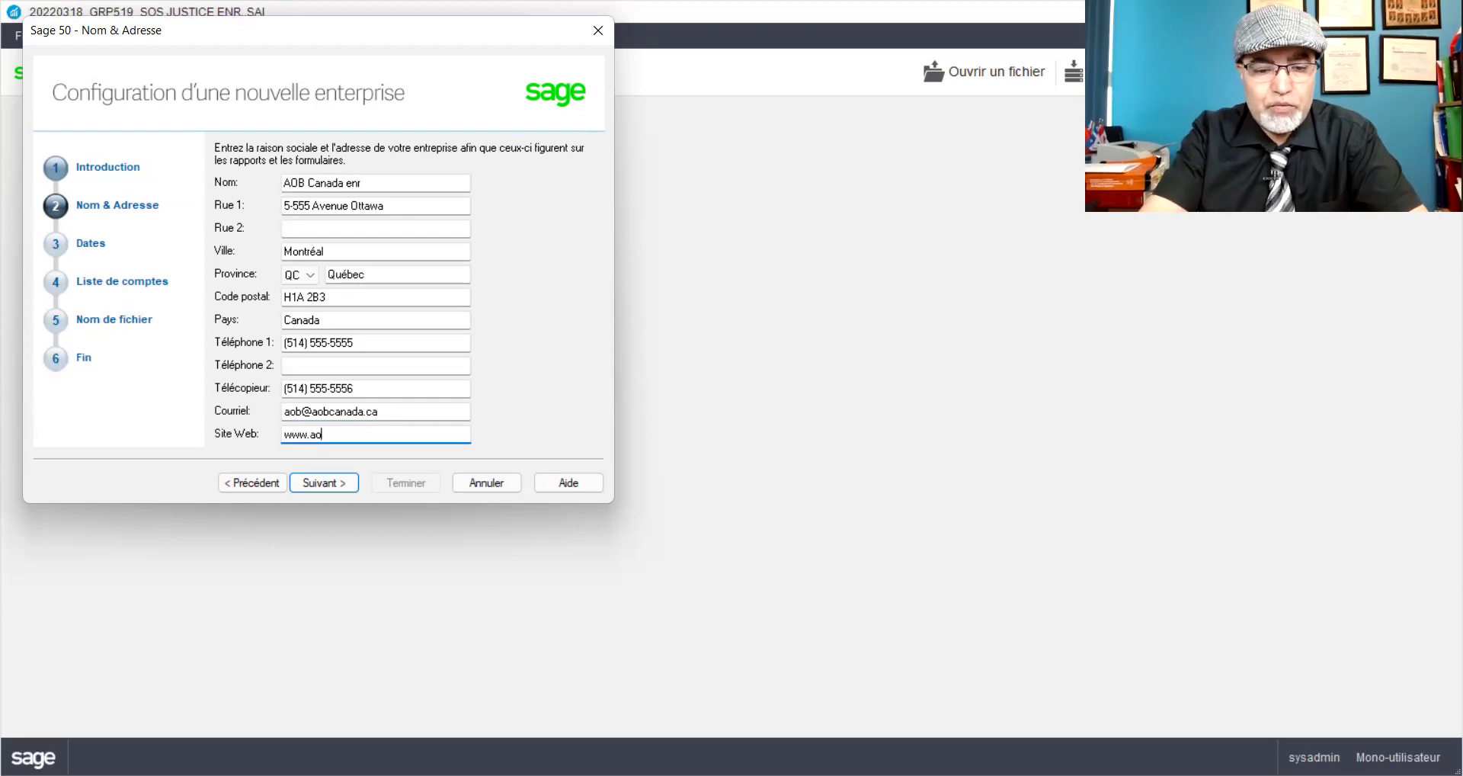
pyautogui.write('bcanad')
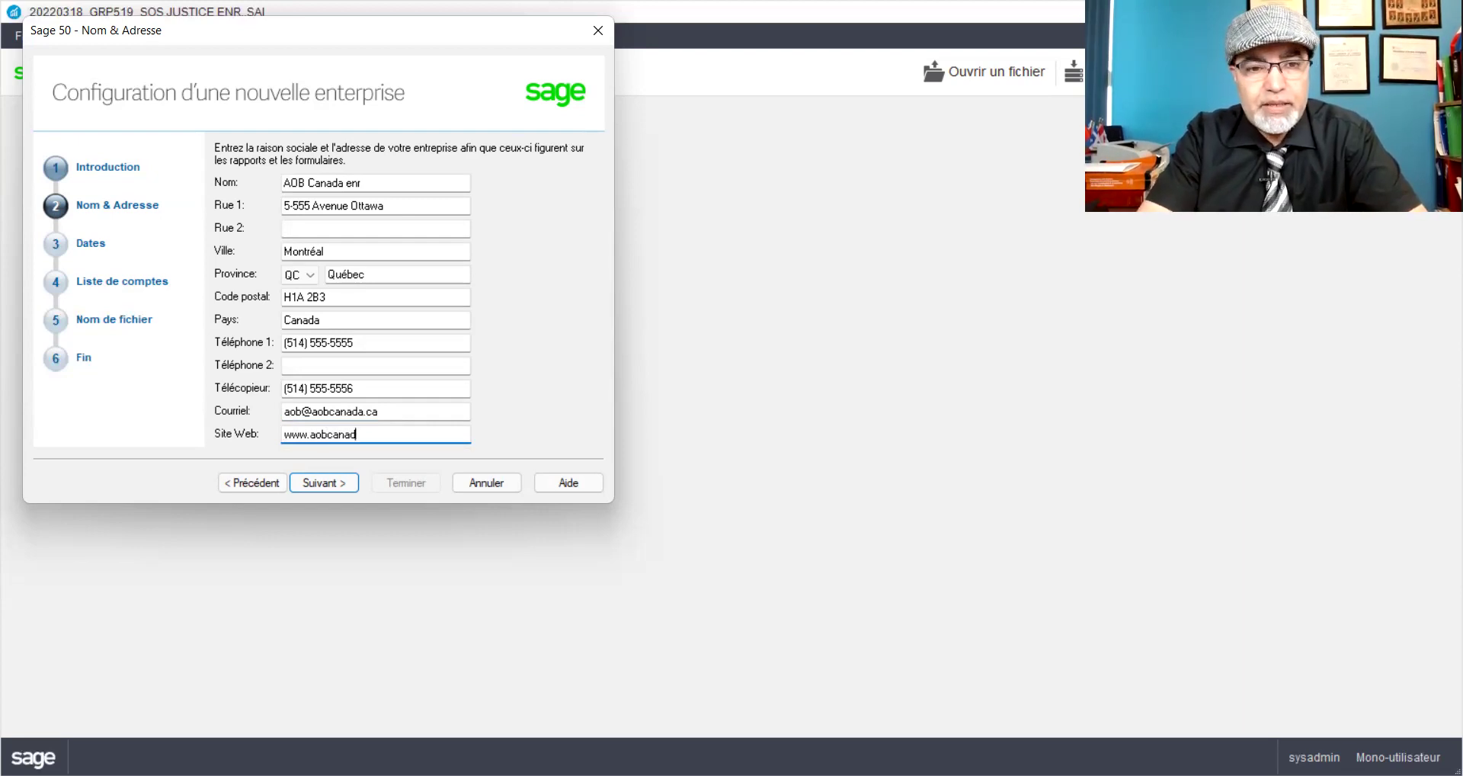
pyautogui.write('a.ca')
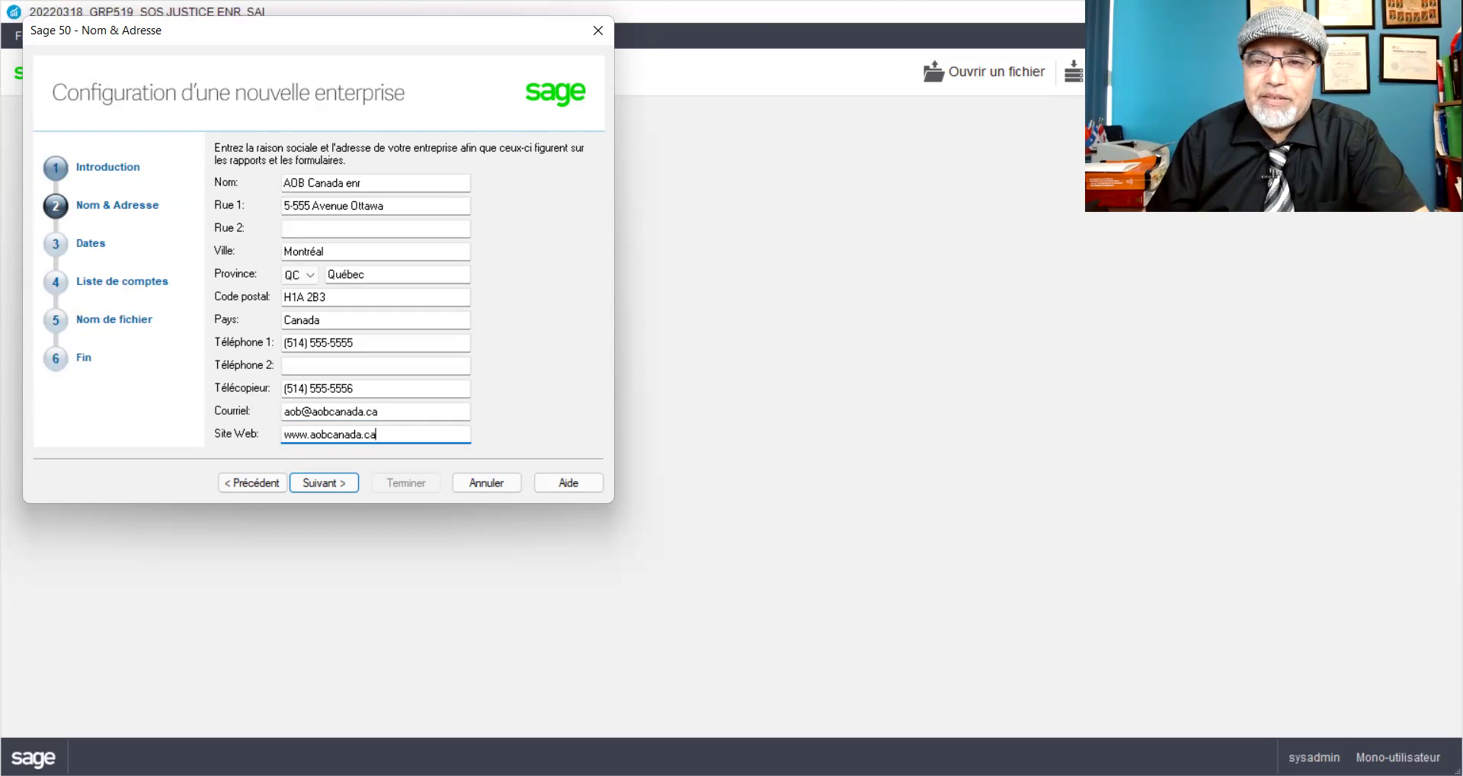
pyautogui.click(1078, 303)
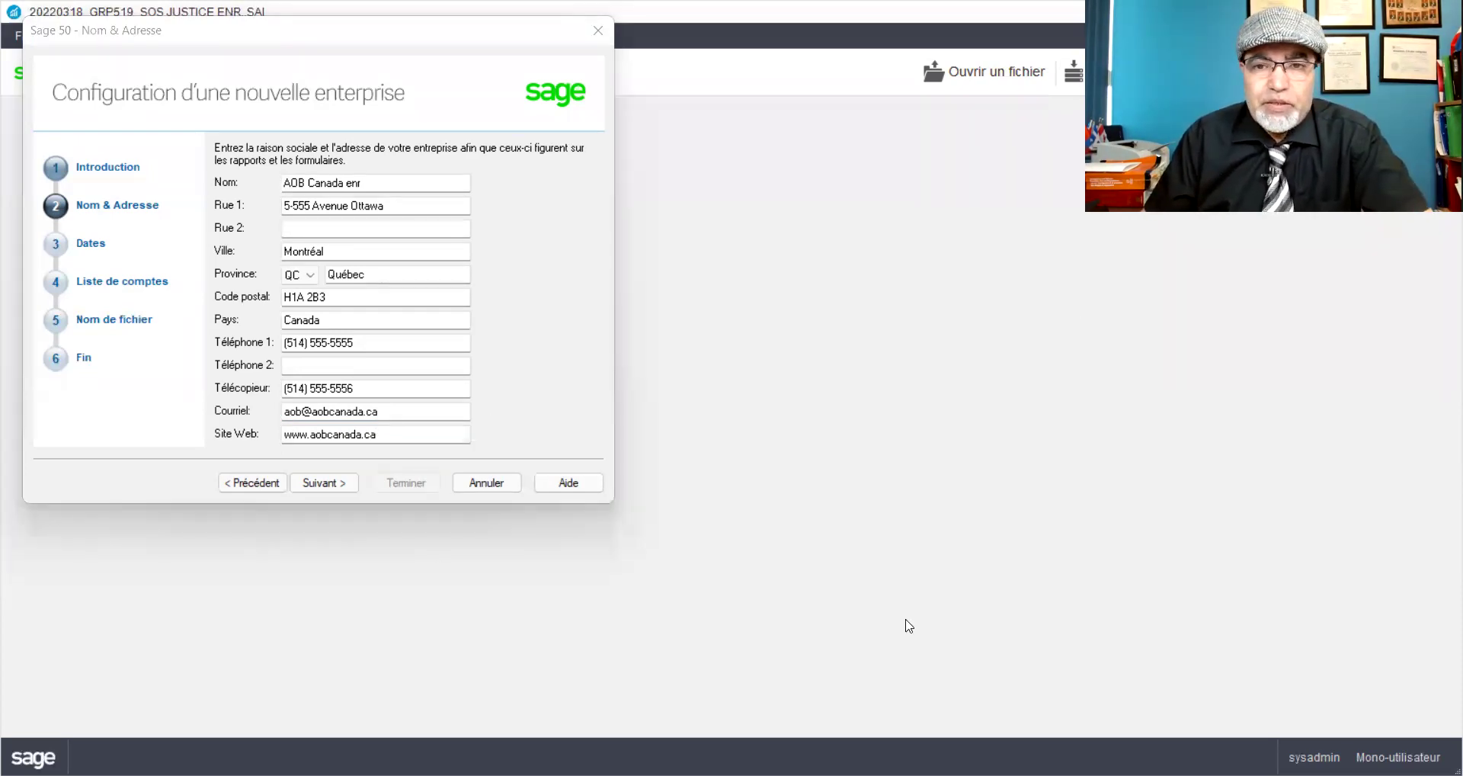
# Step: Set the fiscal start date to 01/01/2022 and accept the default chart-of-accounts options
pyautogui.click(325, 485)
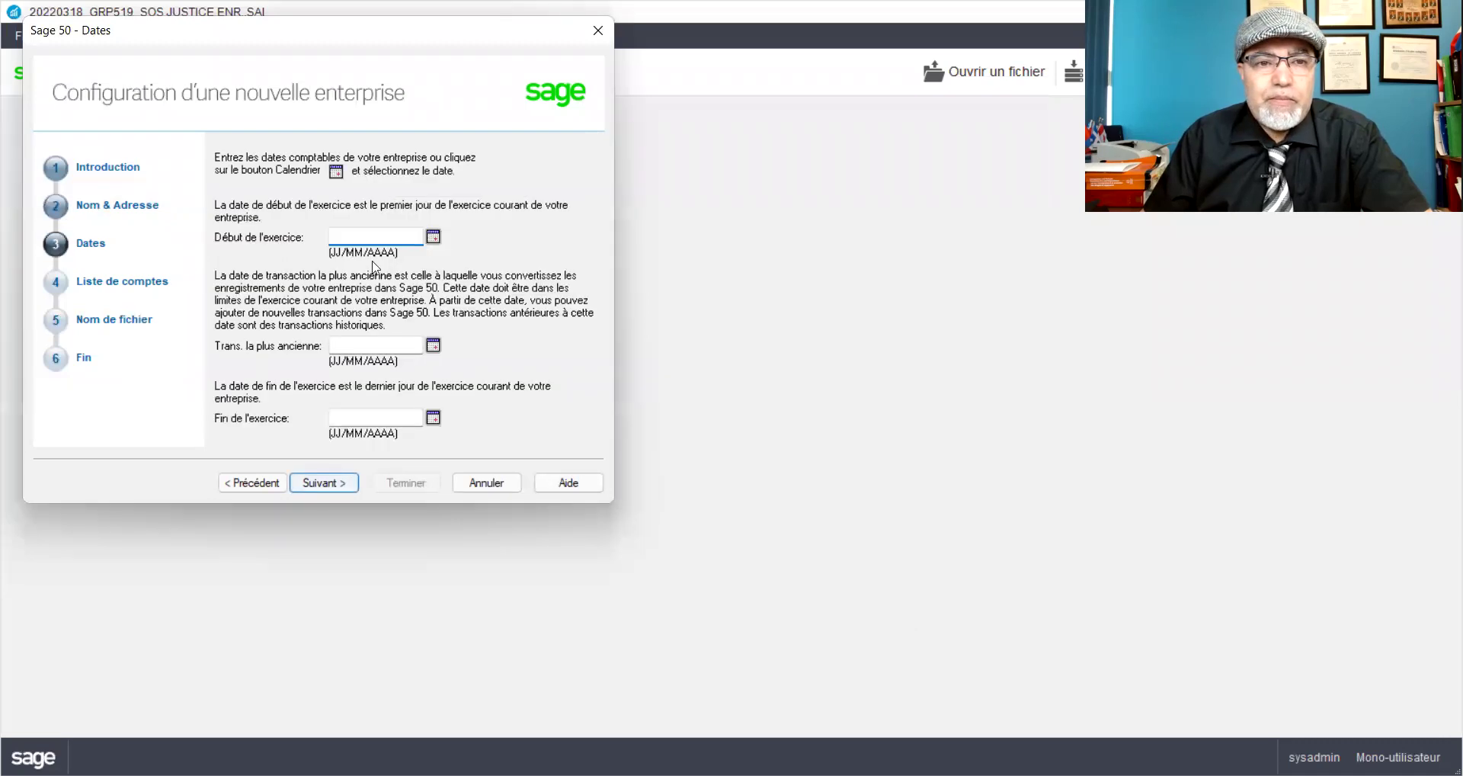
pyautogui.write('01012022')
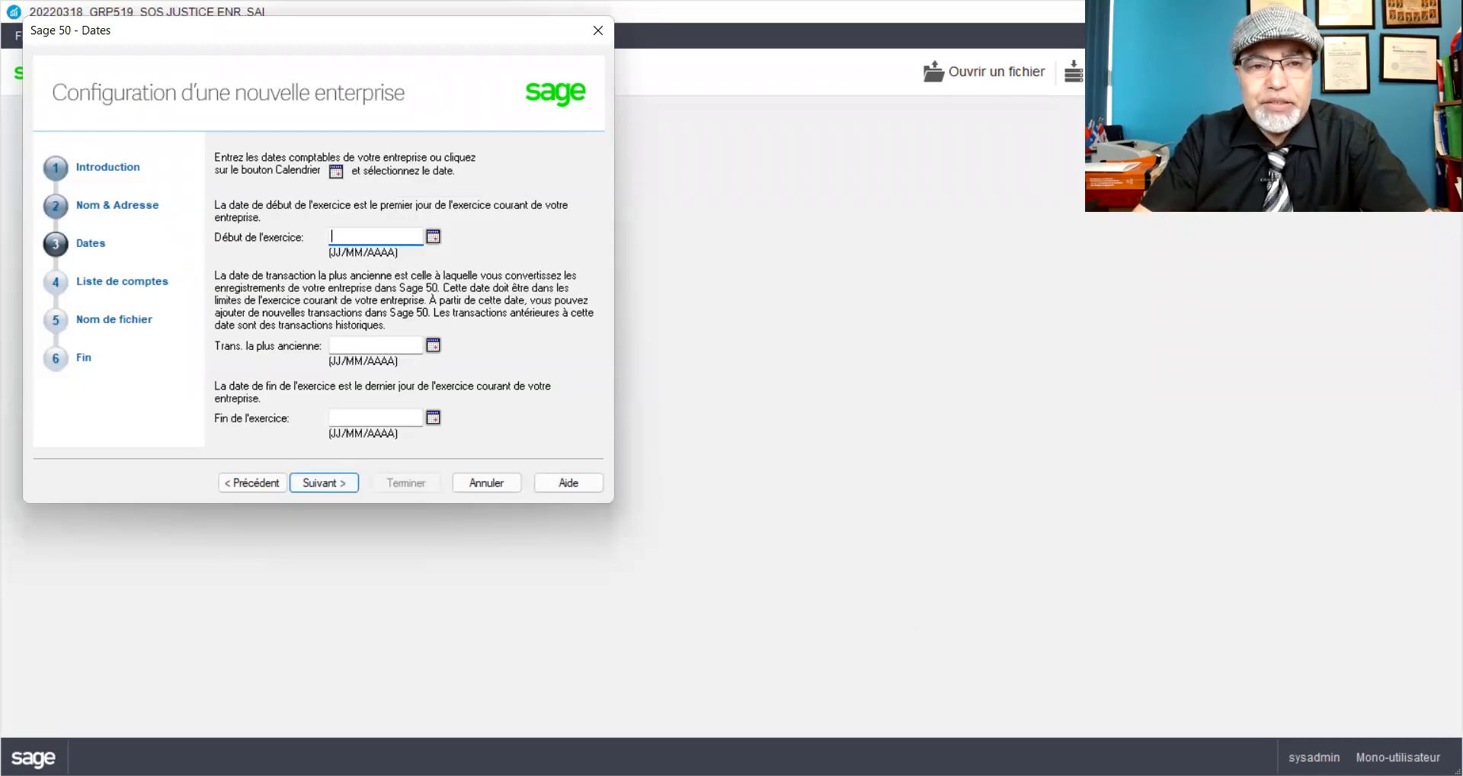
pyautogui.press('Tab')
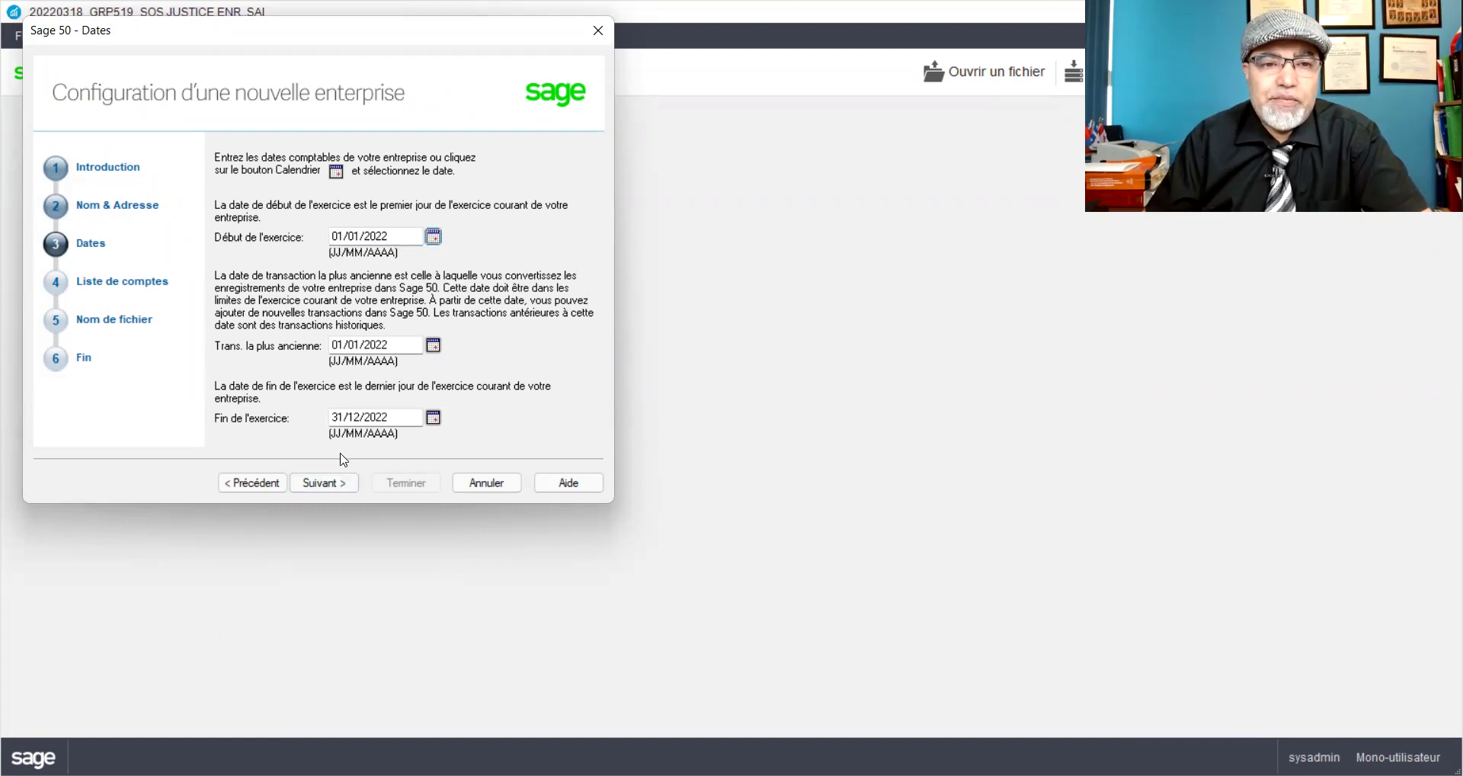
pyautogui.click(323, 485)
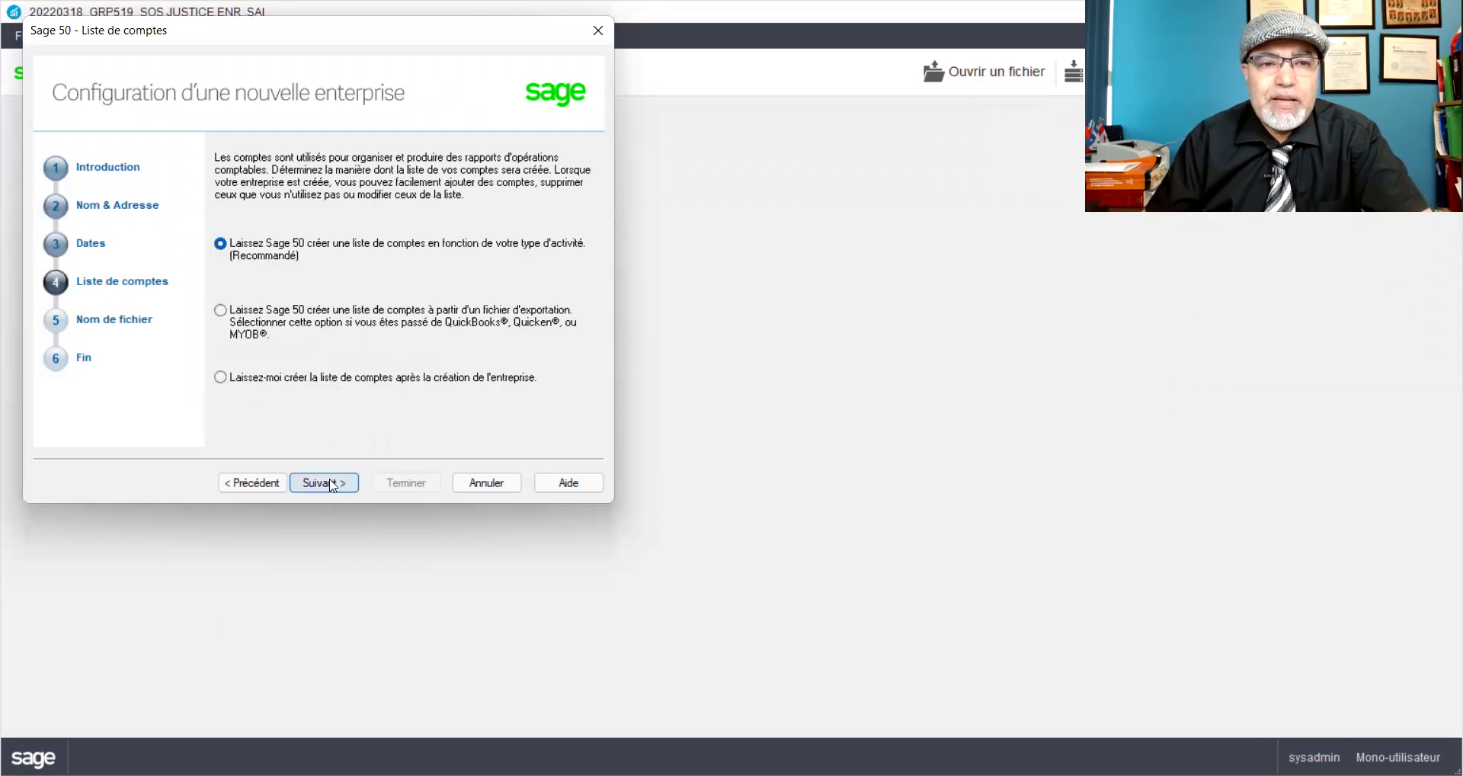
pyautogui.click(333, 484)
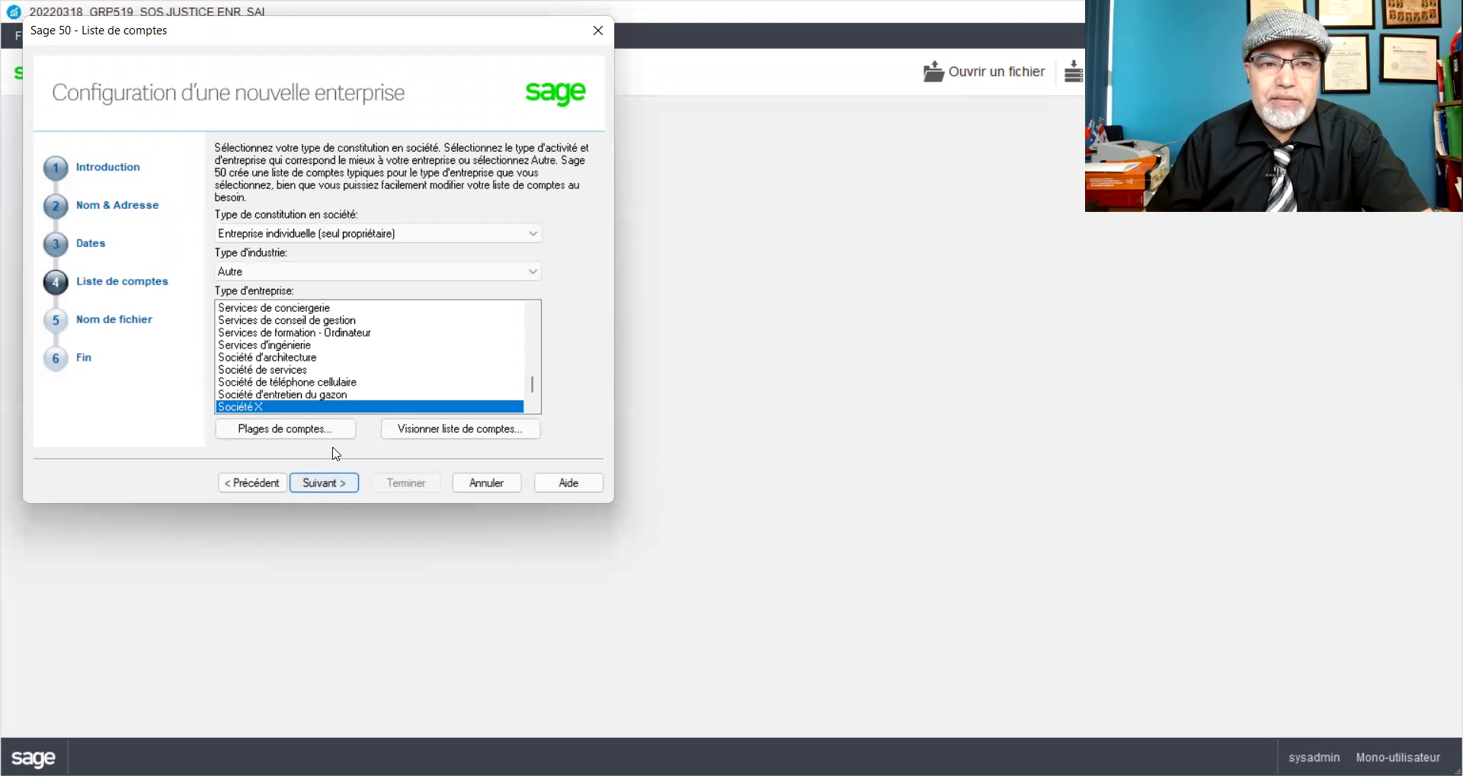
# Step: Choose Service as the industry type and Consultations as the business type
pyautogui.click(320, 273)
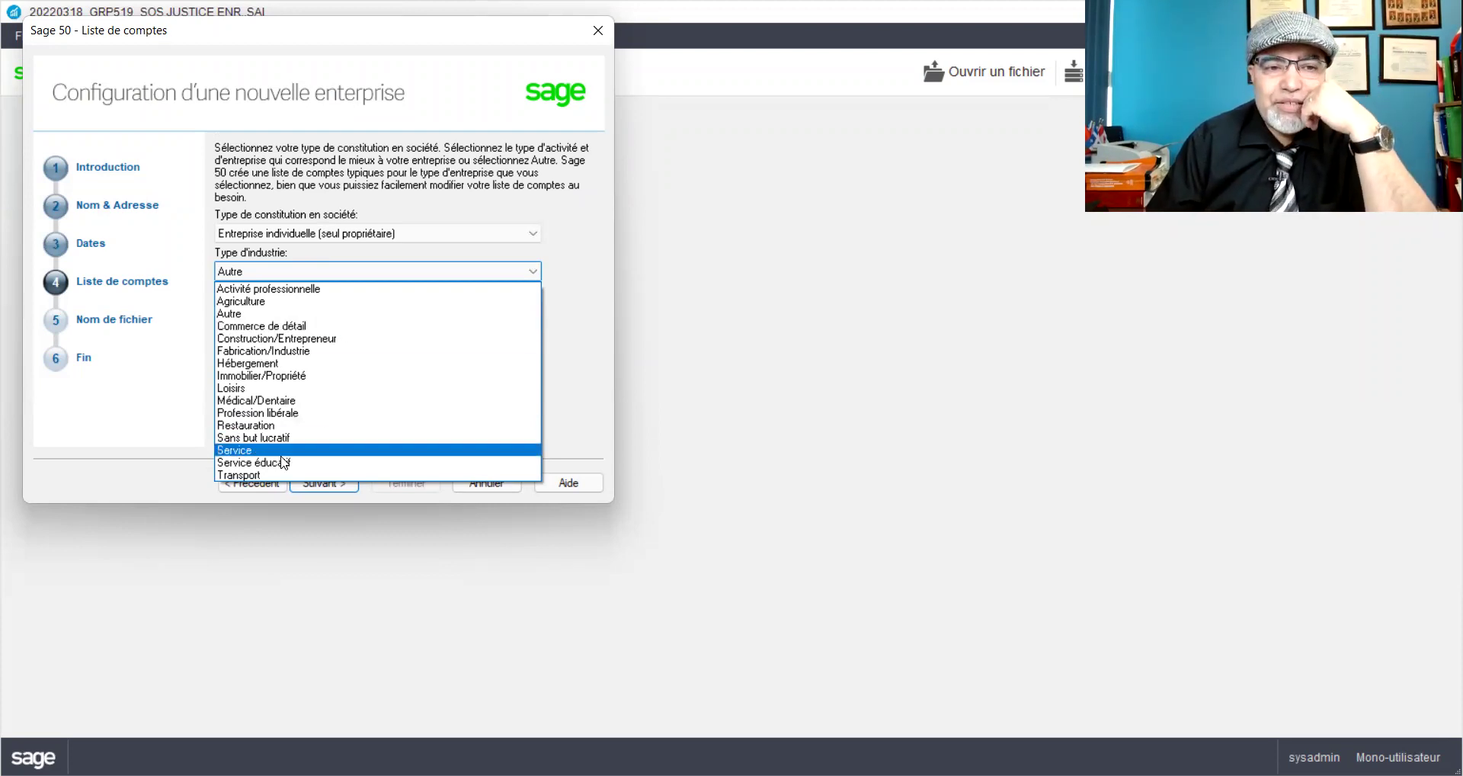
pyautogui.click(245, 450)
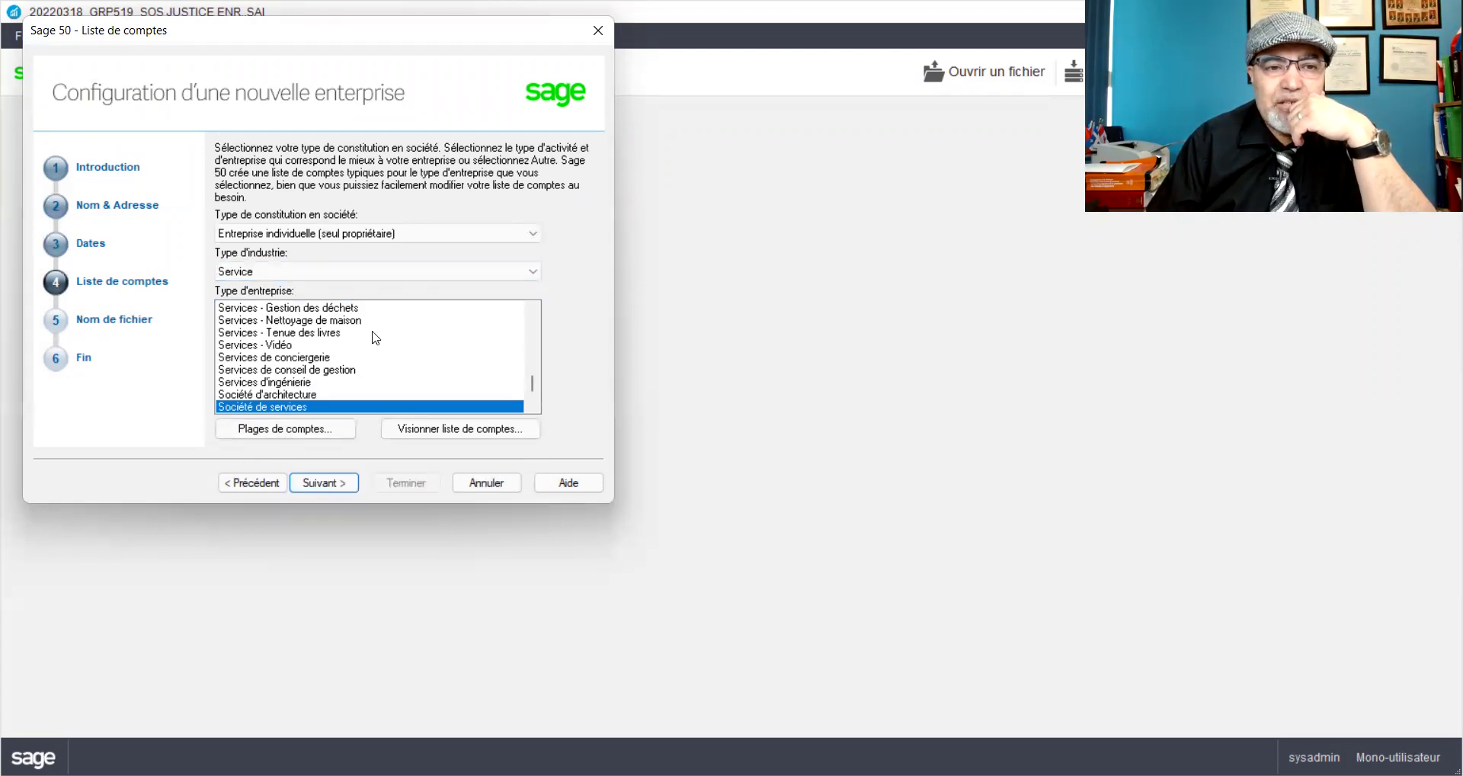
pyautogui.scroll(-1, 381, 343)
pyautogui.scroll(3, 378, 341)
pyautogui.scroll(10, 375, 339)
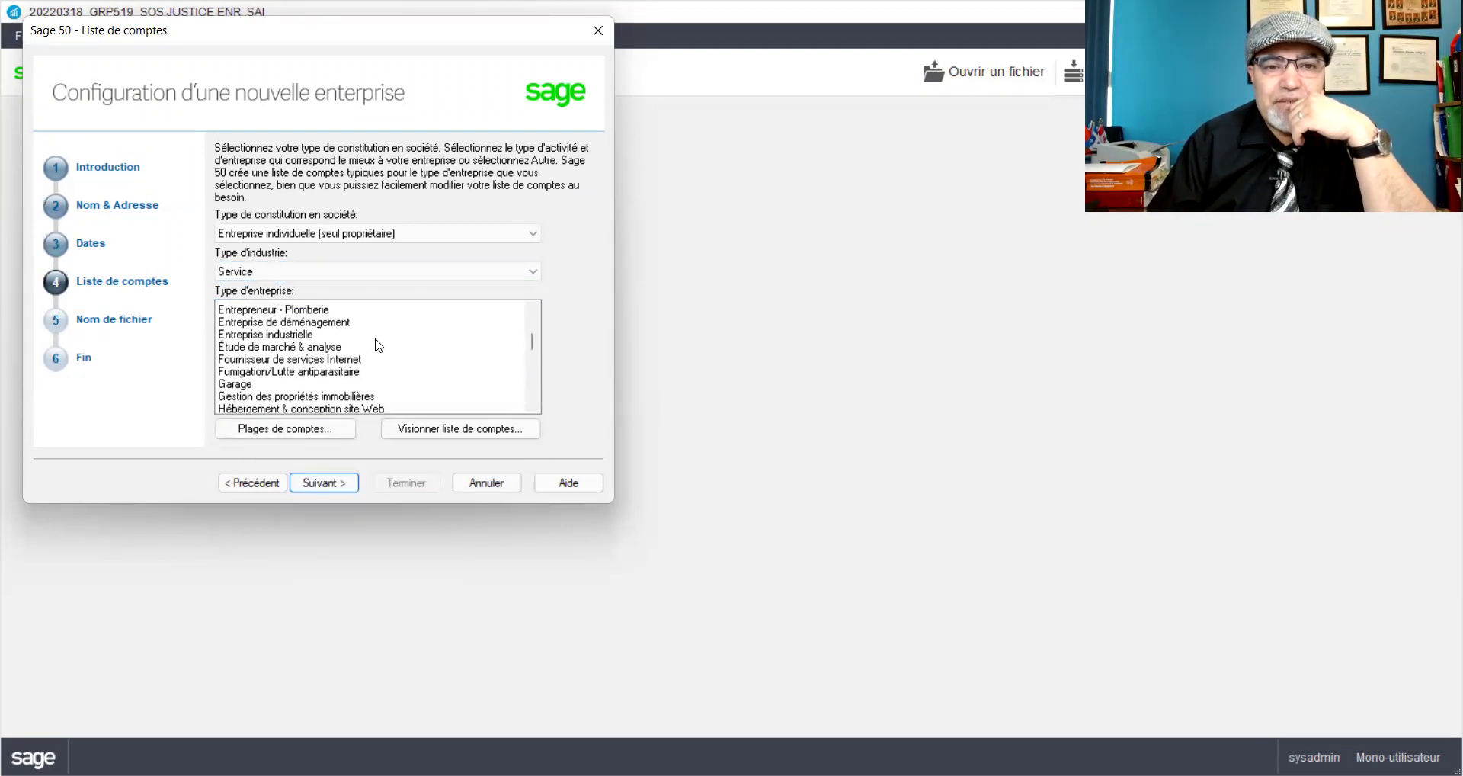
pyautogui.scroll(-2, 344, 330)
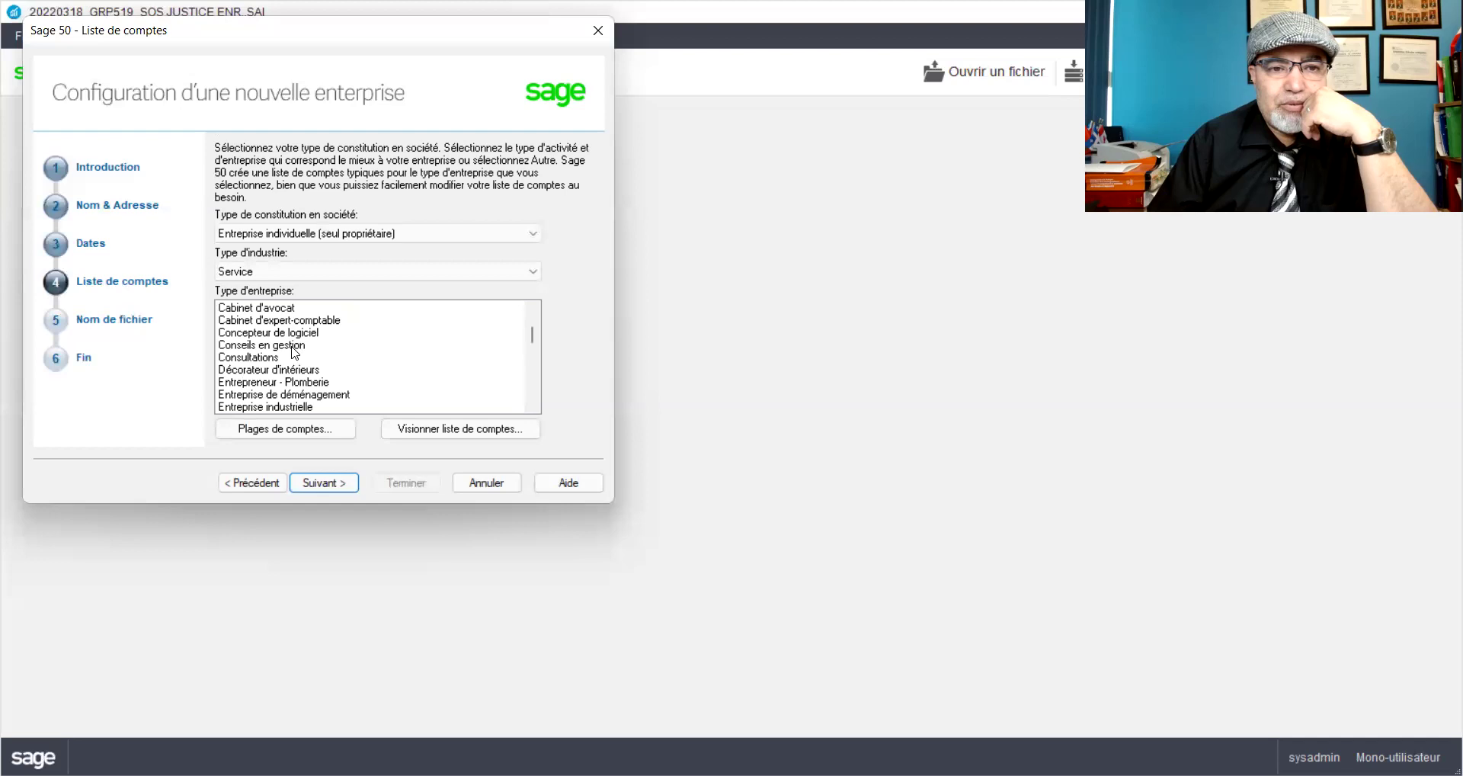
pyautogui.click(265, 358)
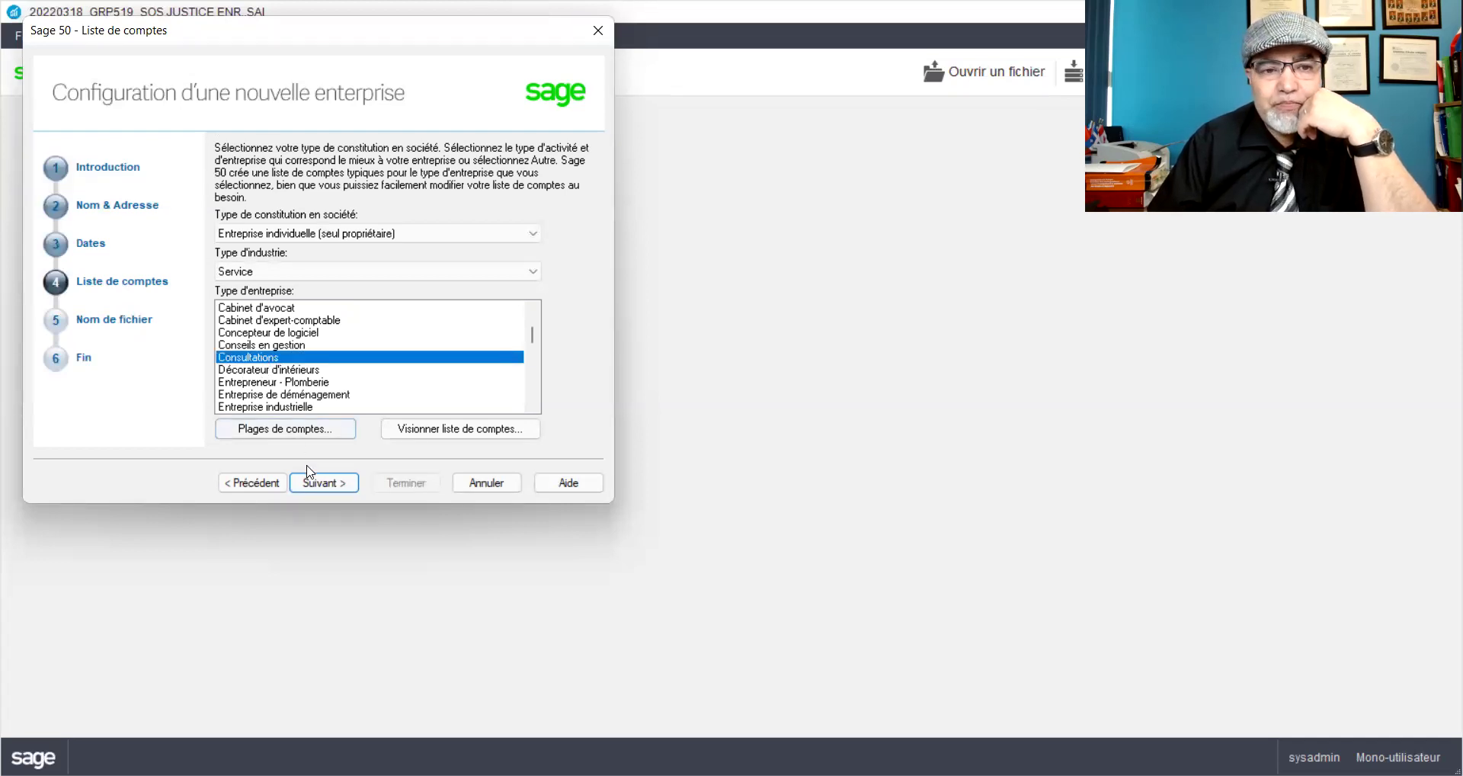
# Step: Keep the file name AOB Canada enr and finish creating the company
pyautogui.click(320, 485)
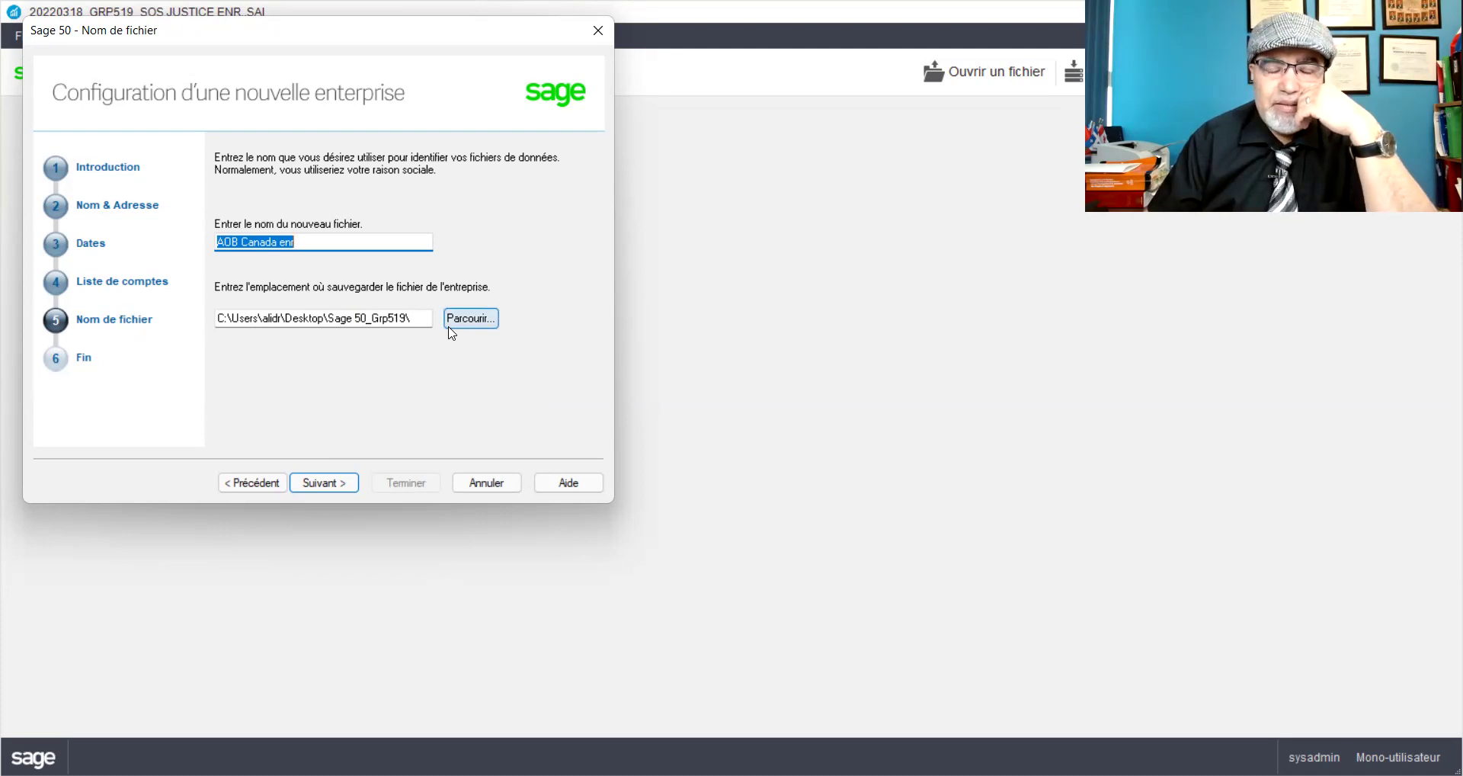
pyautogui.click(323, 484)
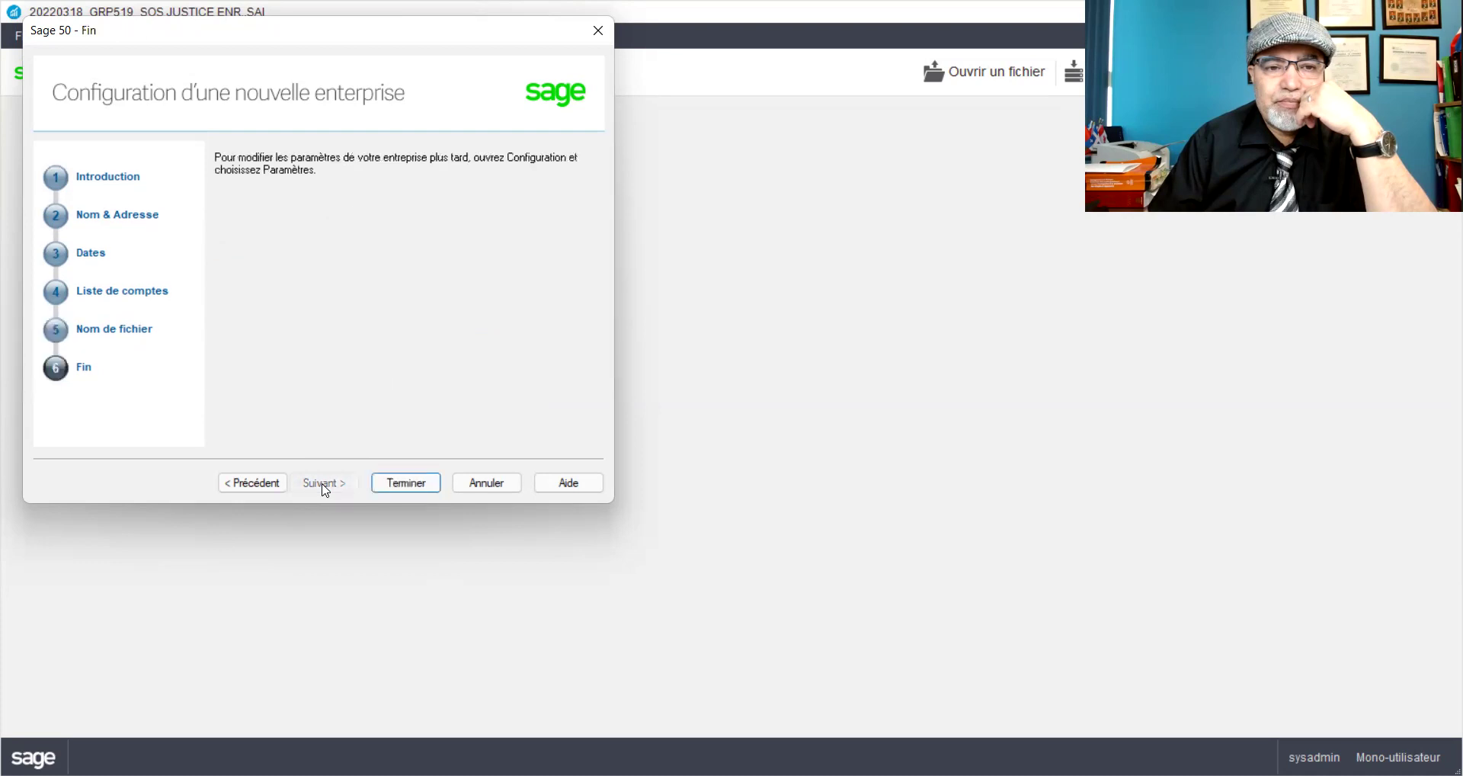
pyautogui.click(398, 482)
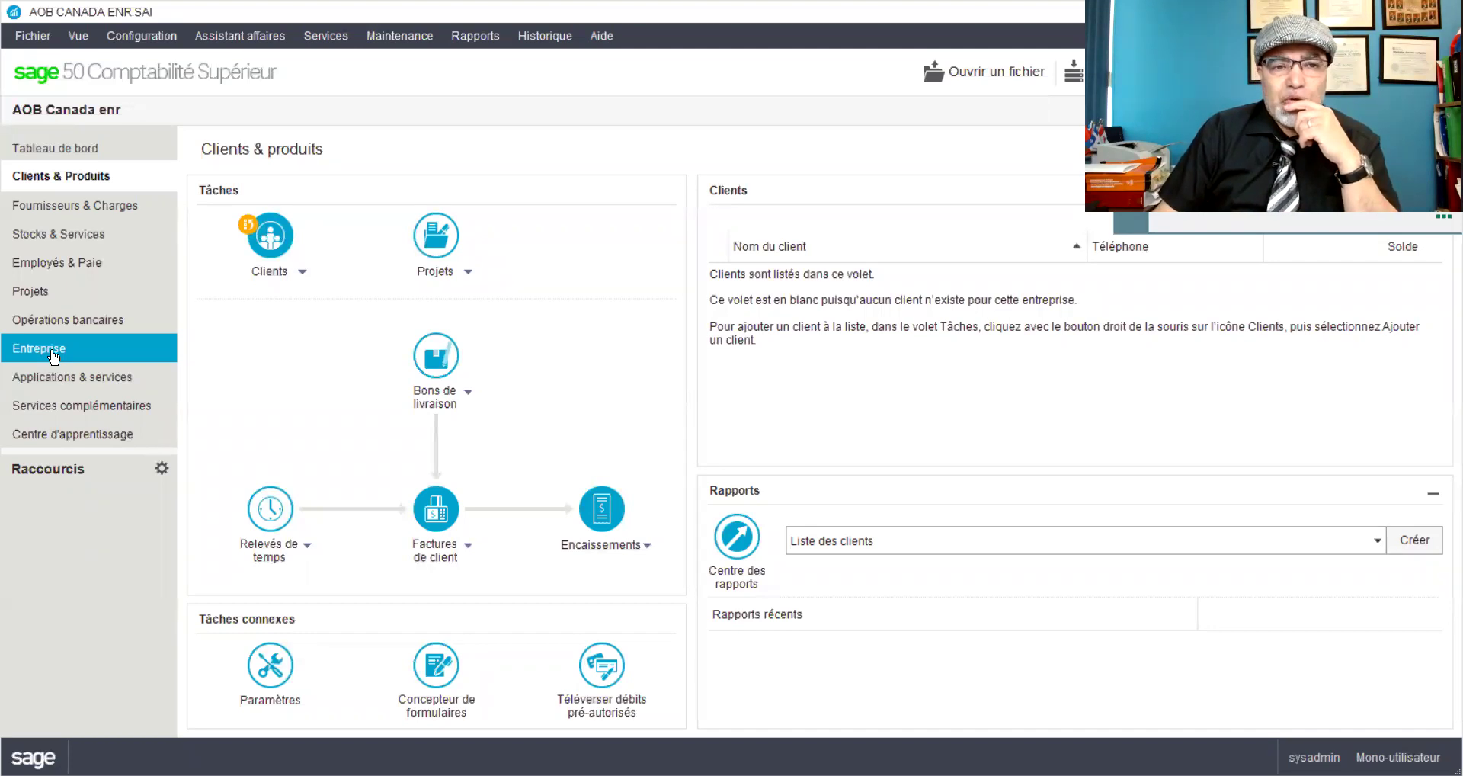
# Step: Switch to the Entreprise module in the left navigation pane
pyautogui.click(52, 350)
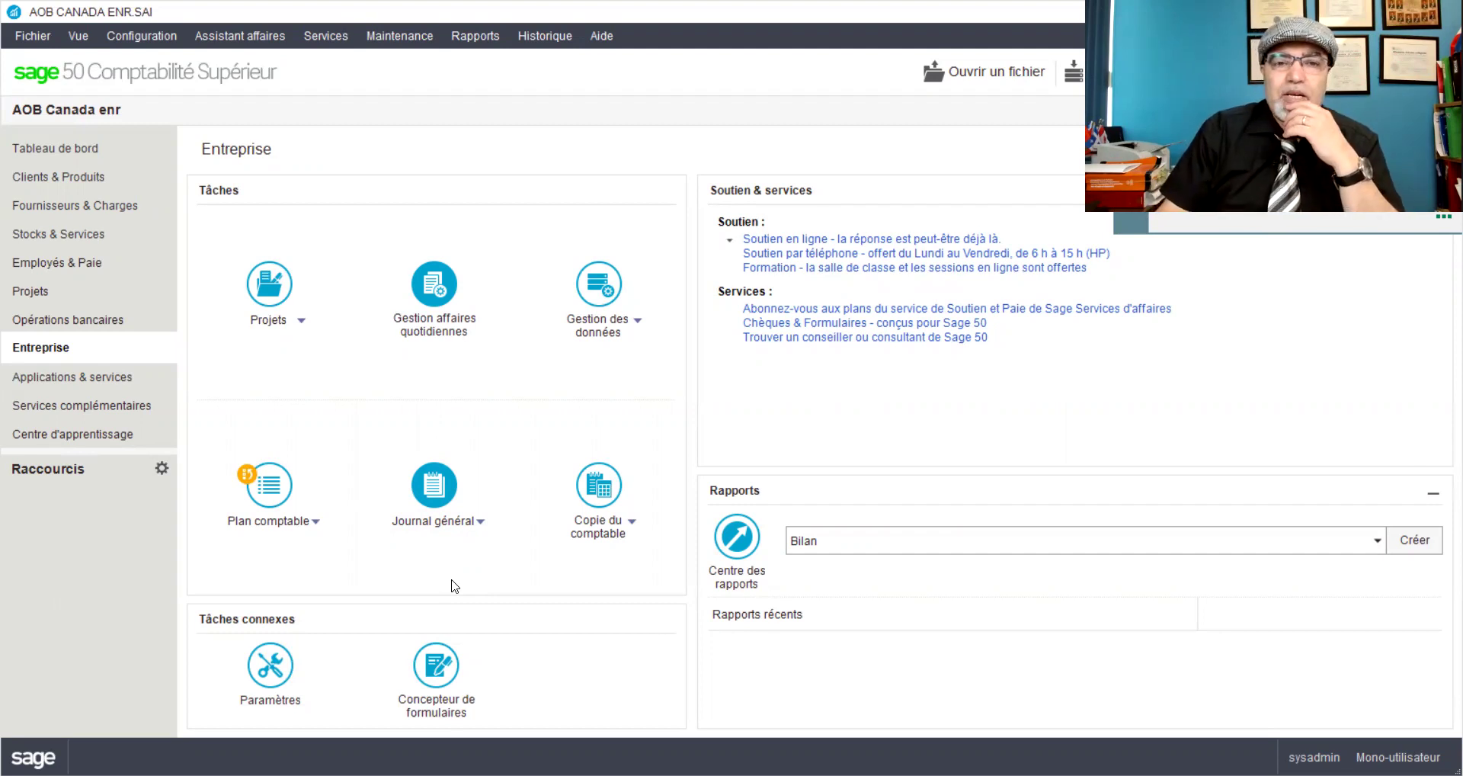
# Step: Open the Plan comptable and search the accounts for 3010
pyautogui.click(268, 486)
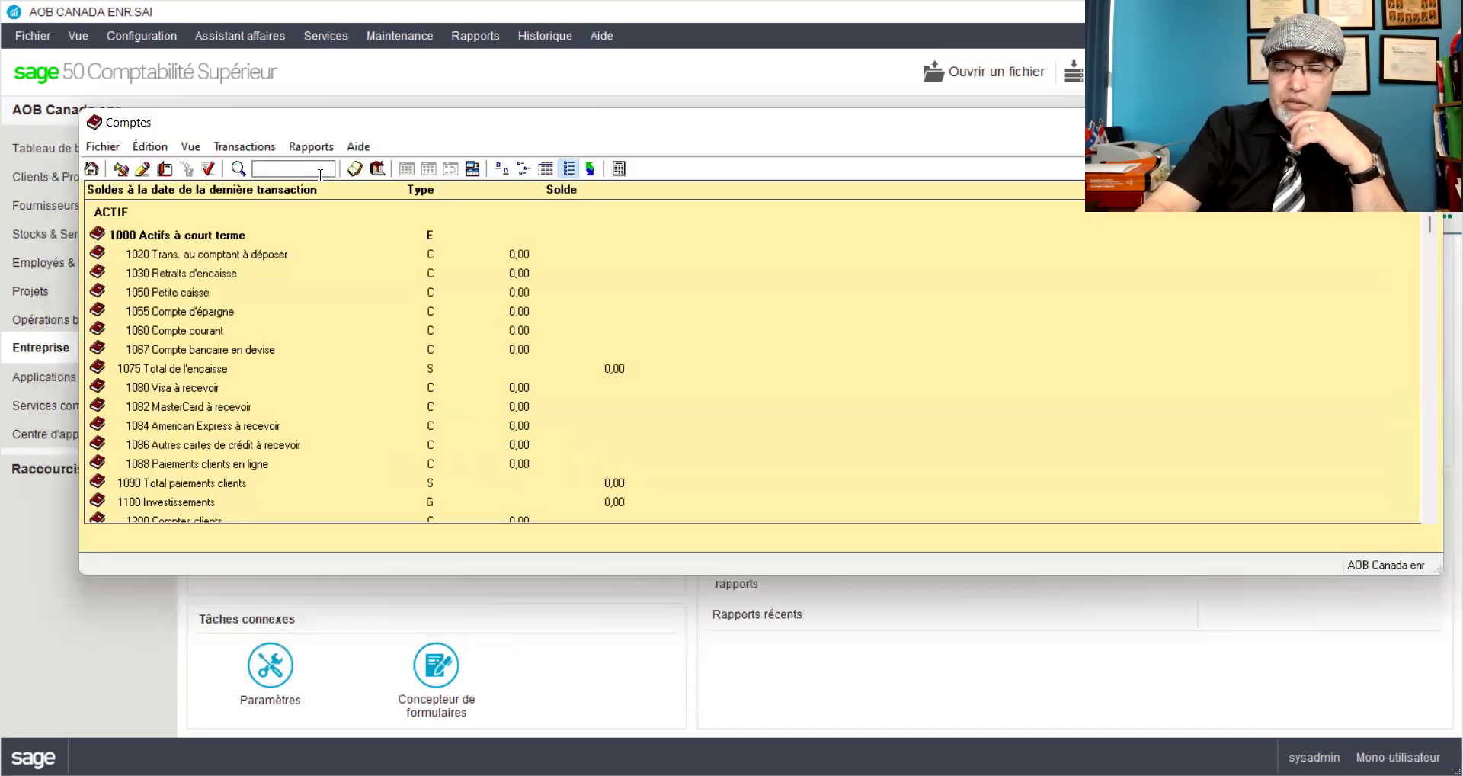
pyautogui.click(320, 169)
pyautogui.write('3010')
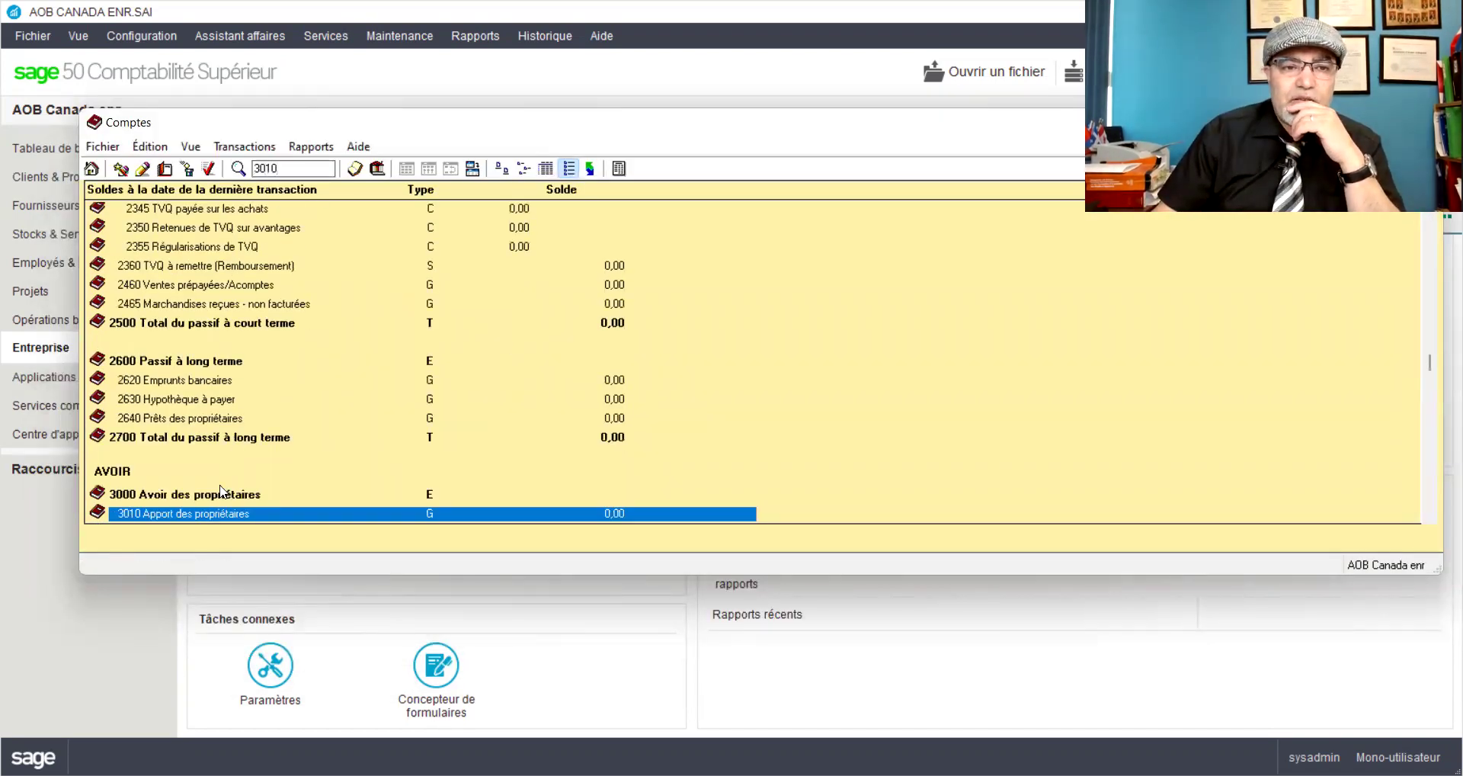
# Step: Rename account 3010 from Apport des propriétaires to AOB_Apport and save it
pyautogui.doubleClick(215, 518)
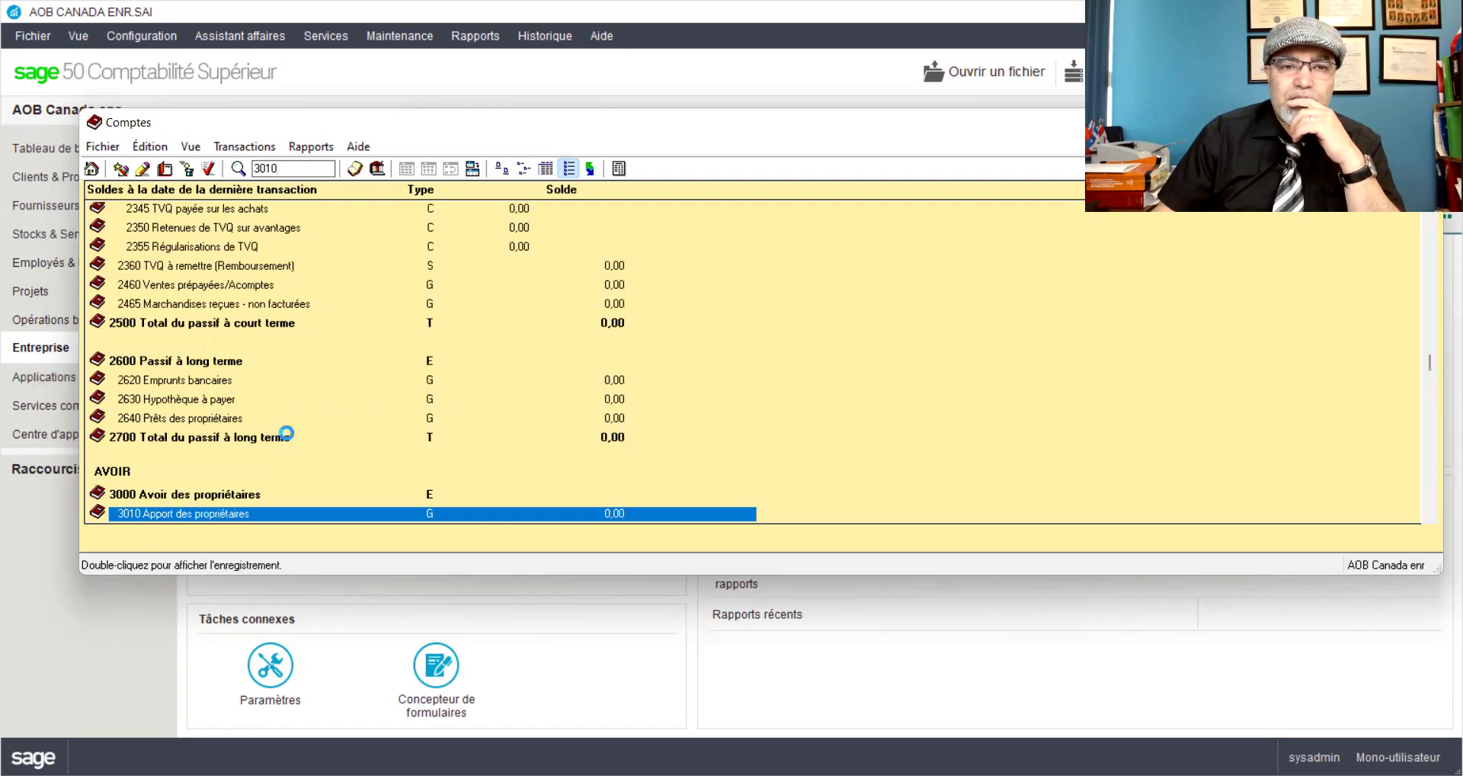
pyautogui.moveTo(547, 266); pyautogui.dragTo(656, 260)
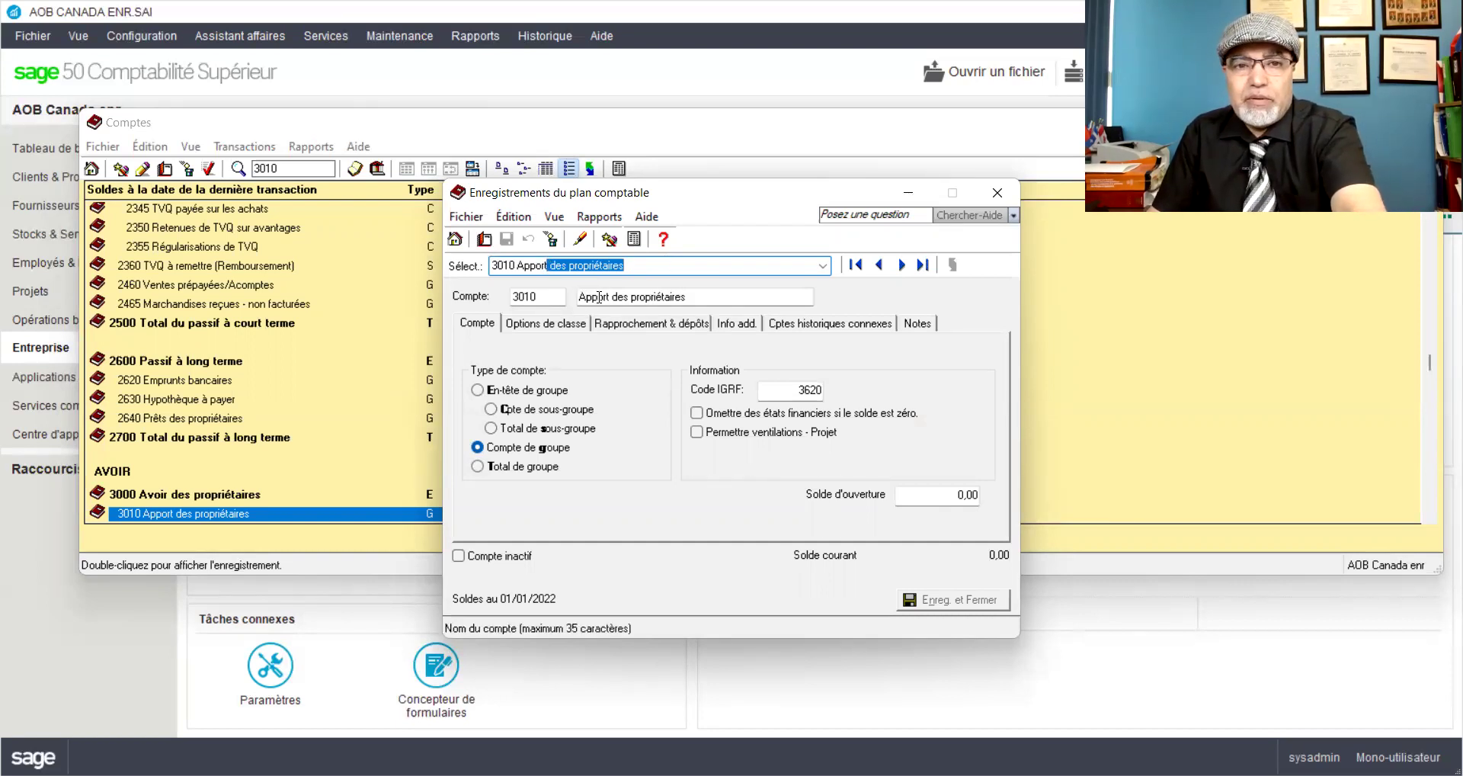
pyautogui.click(624, 295)
pyautogui.moveTo(617, 297); pyautogui.dragTo(704, 291)
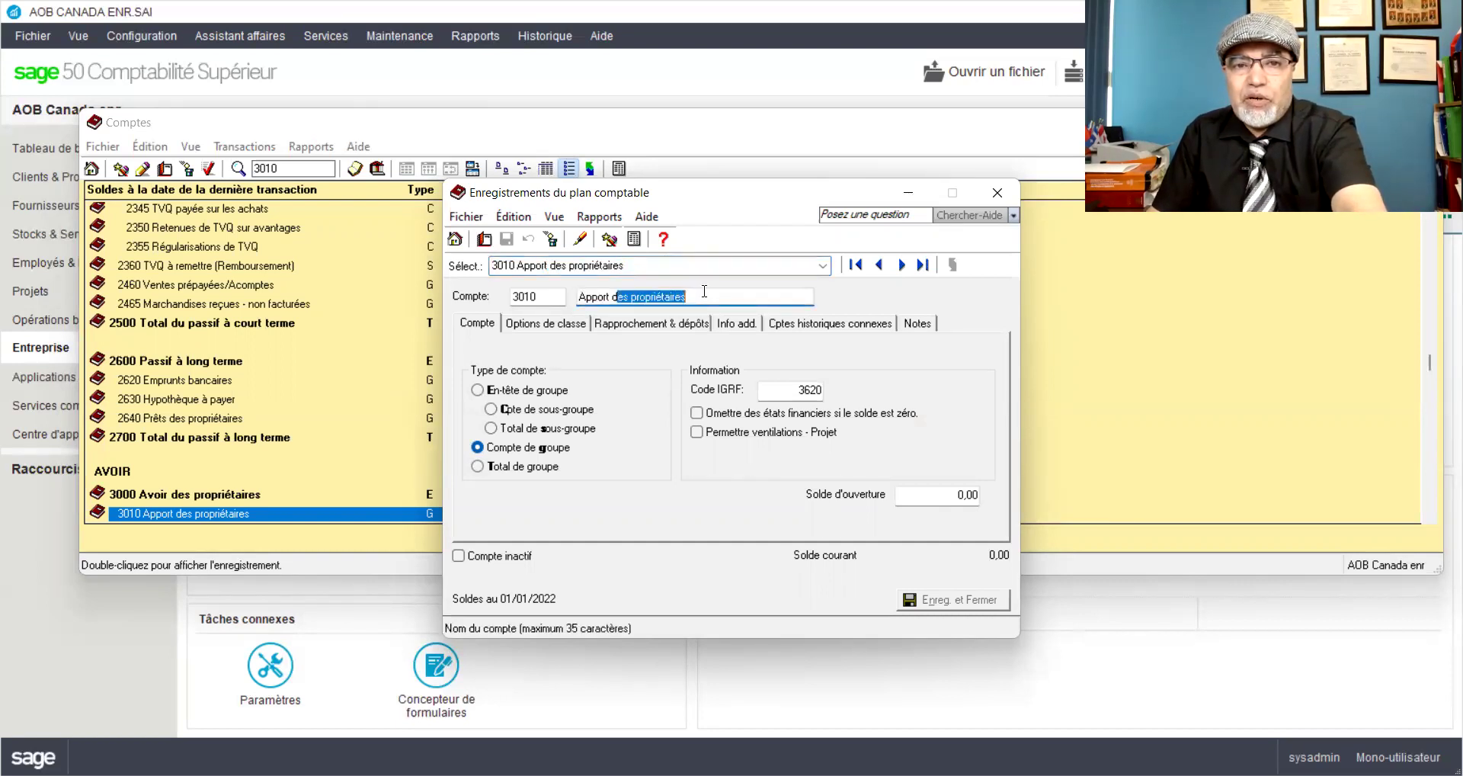
pyautogui.press('BackSpace')
pyautogui.press('BackSpace')
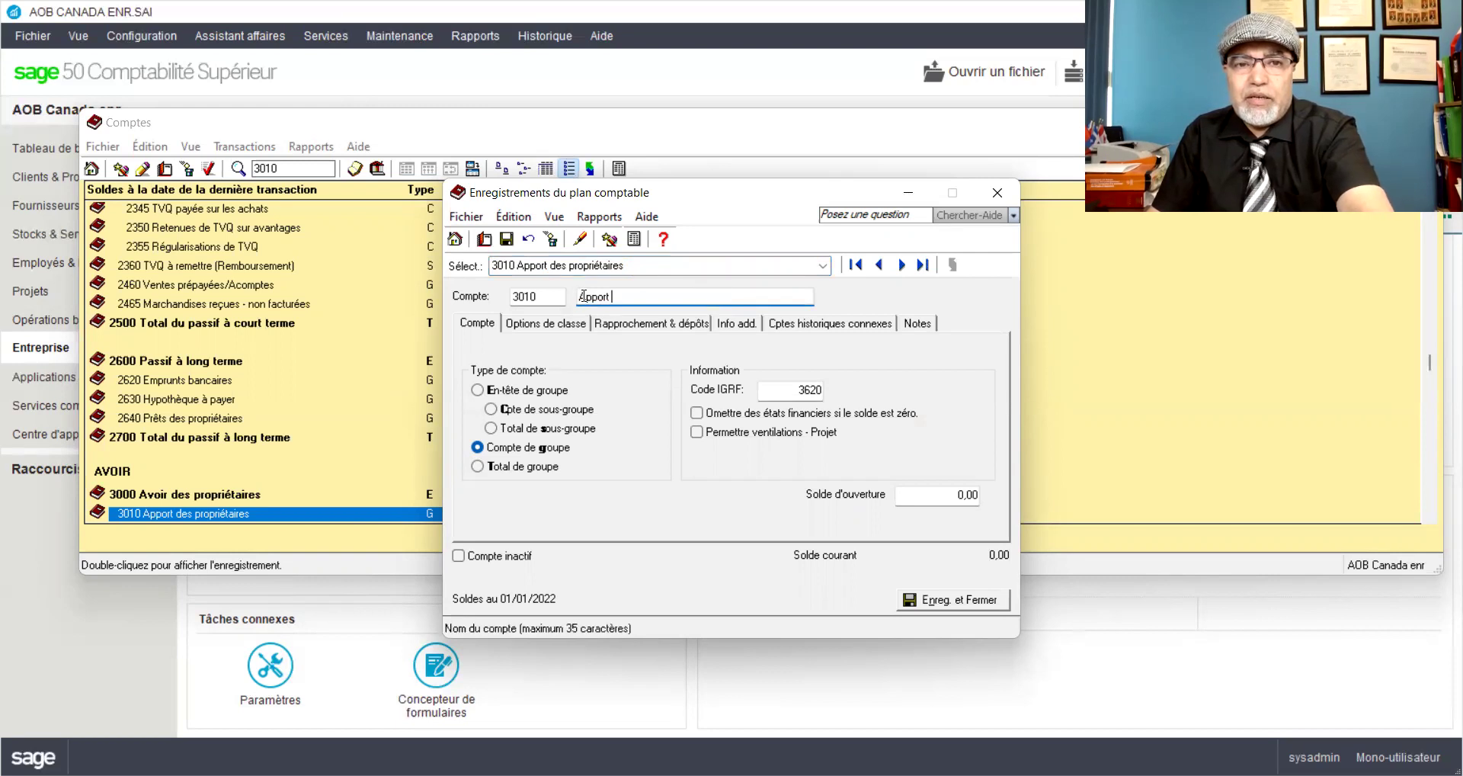
pyautogui.write('AOB')
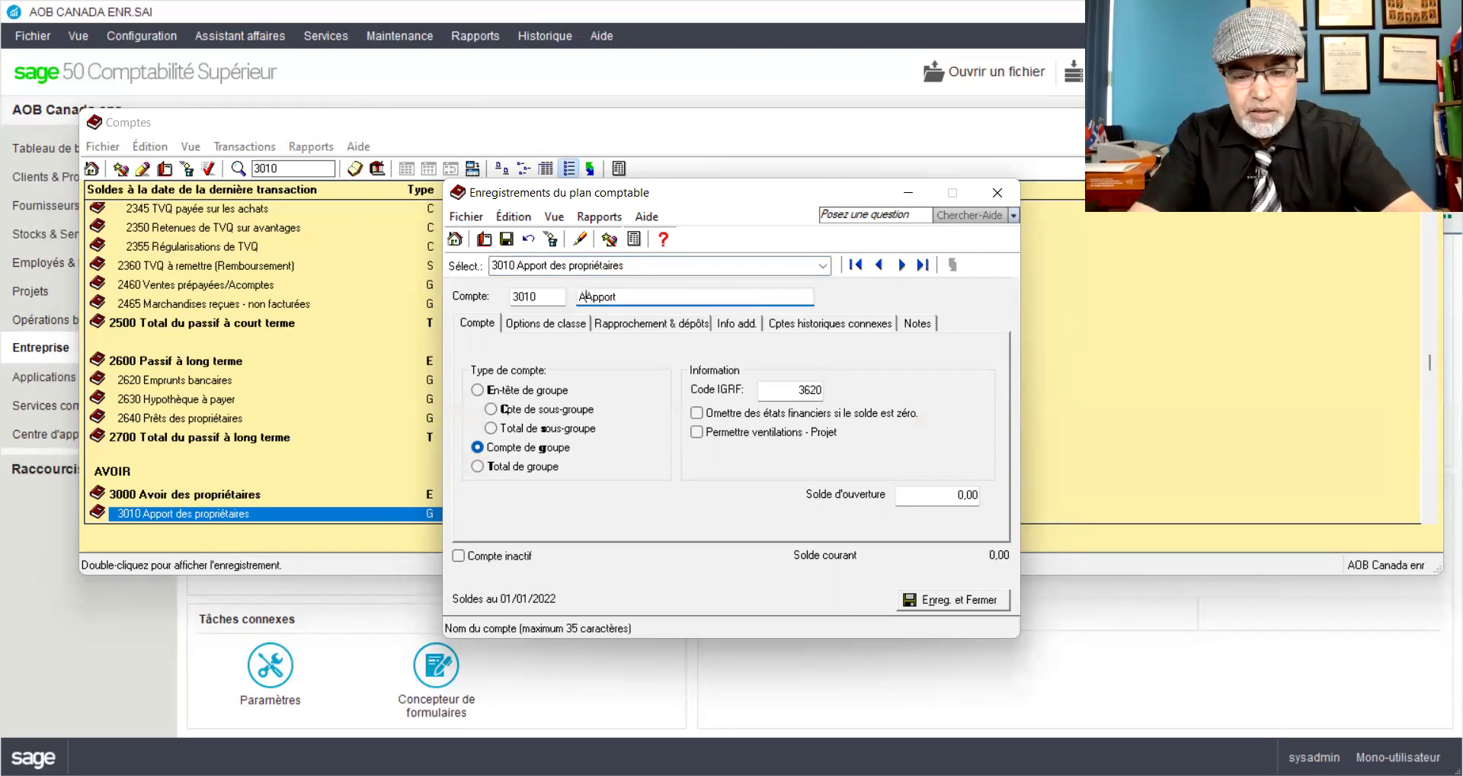
pyautogui.write('_')
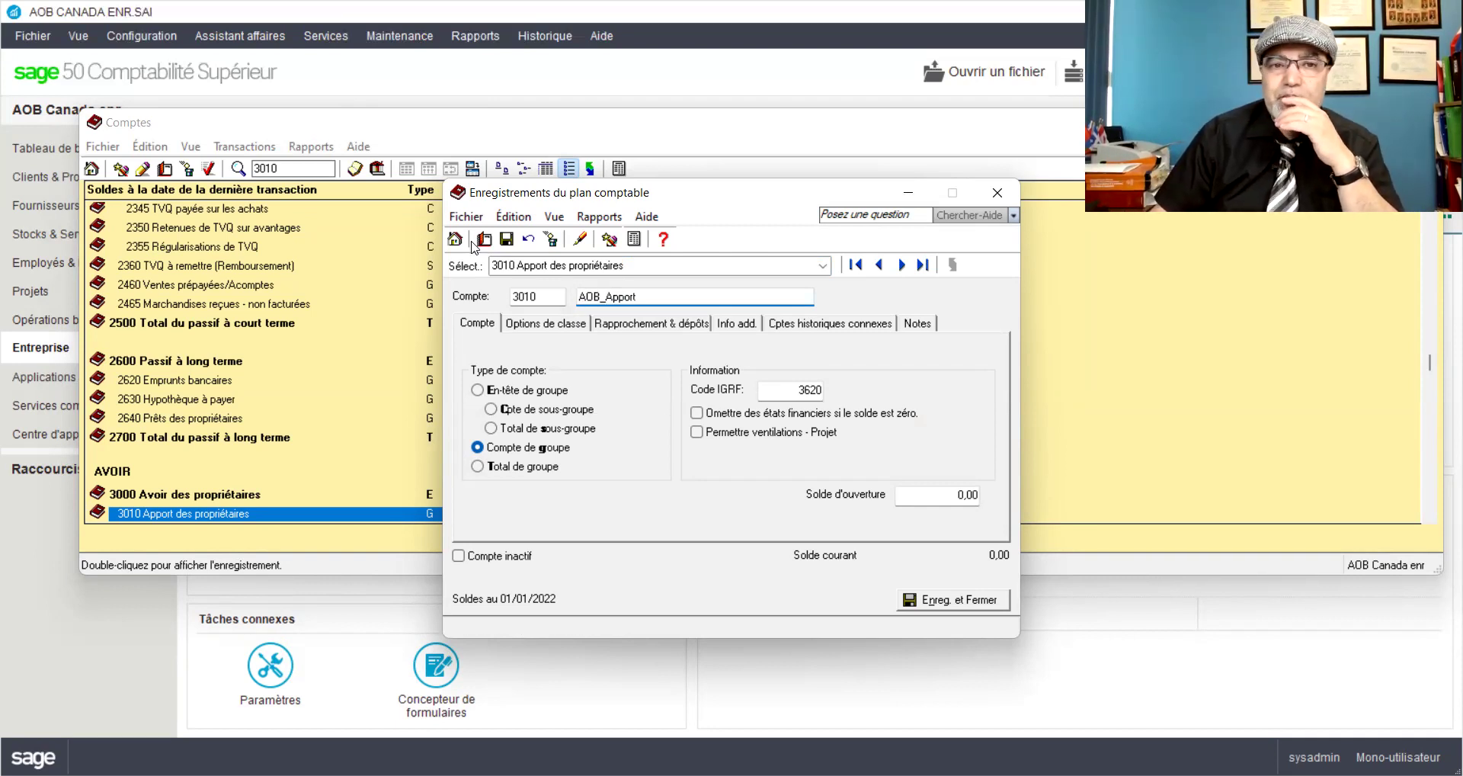
pyautogui.click(508, 239)
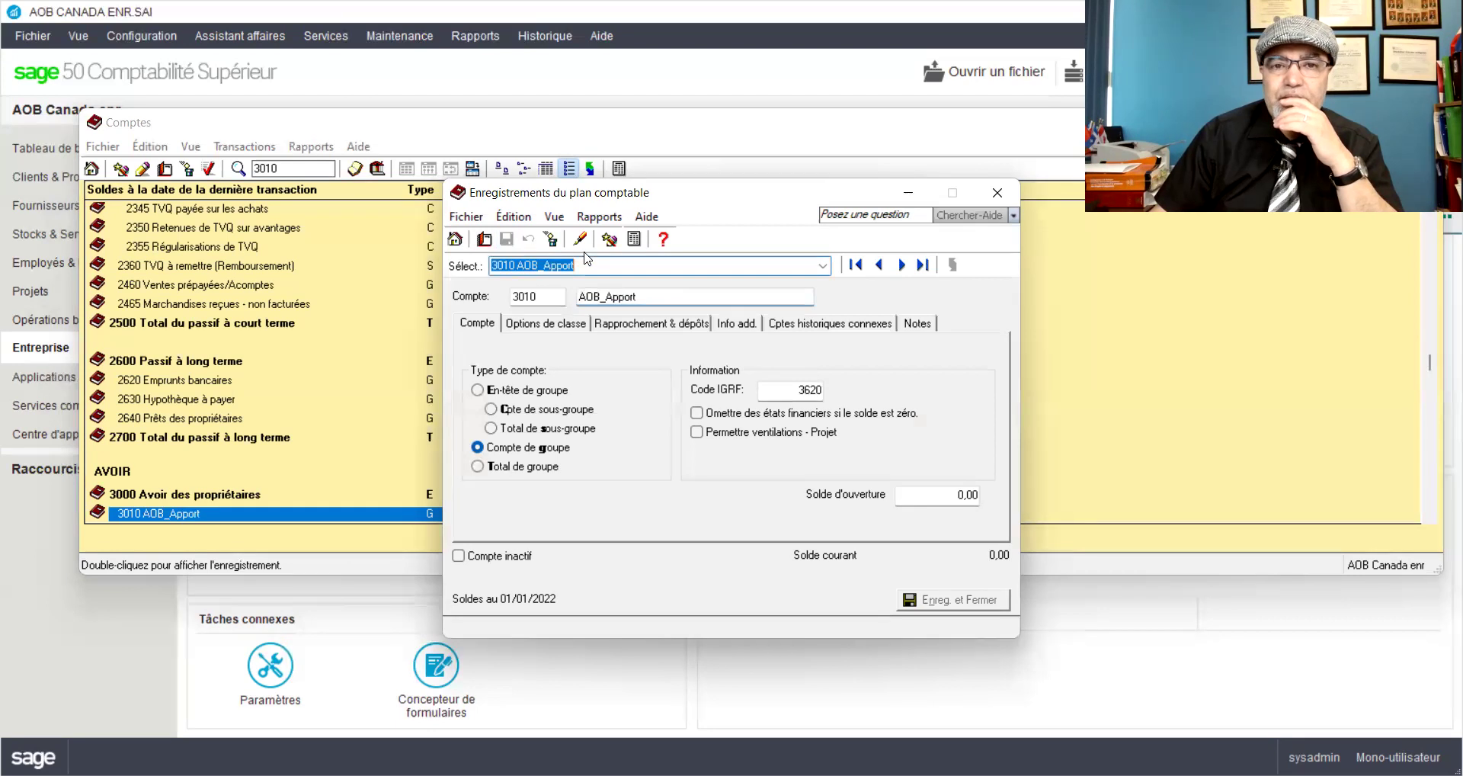
# Step: Move to account 3015 and rename it AOB_Retraits, then save
pyautogui.click(902, 265)
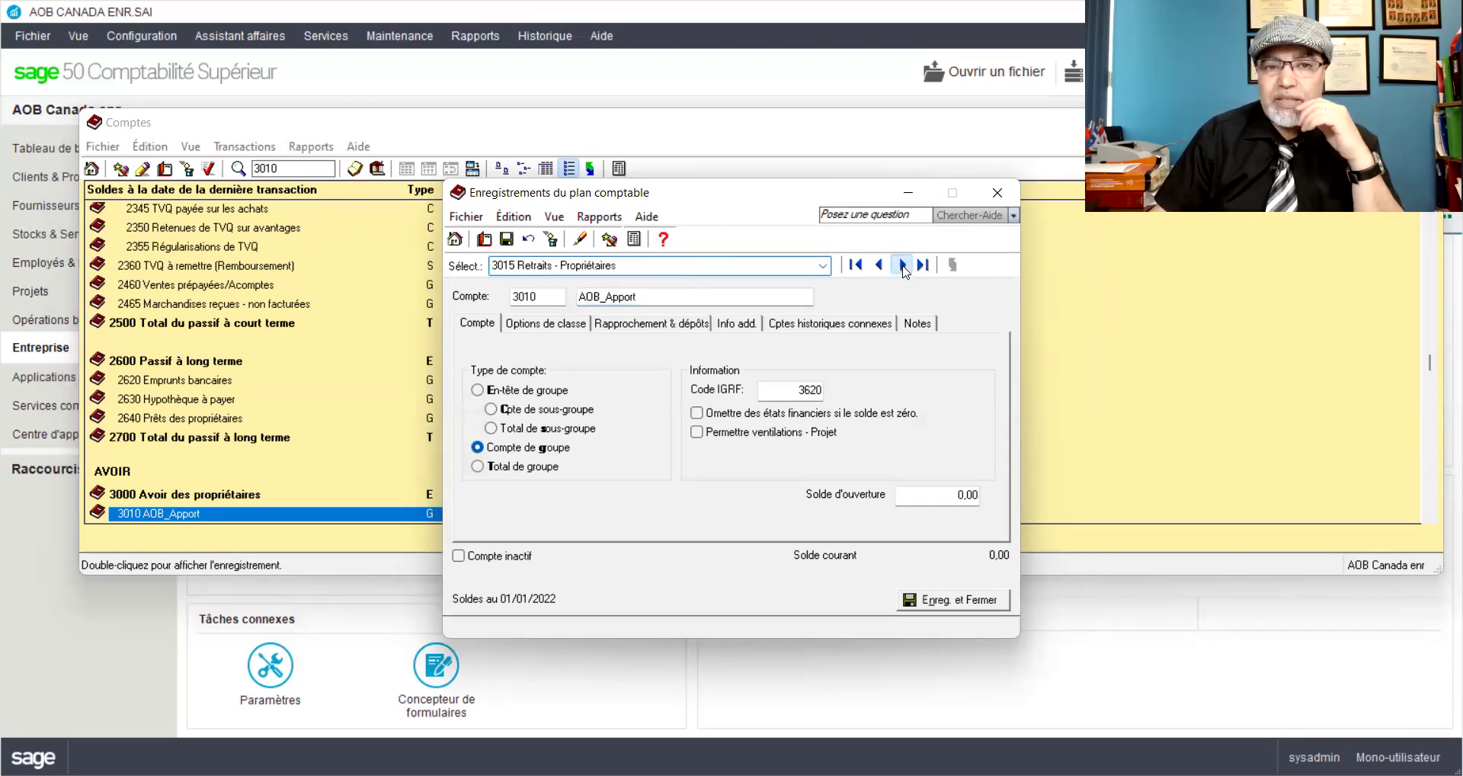
pyautogui.moveTo(617, 295); pyautogui.dragTo(724, 294)
pyautogui.press('Delete')
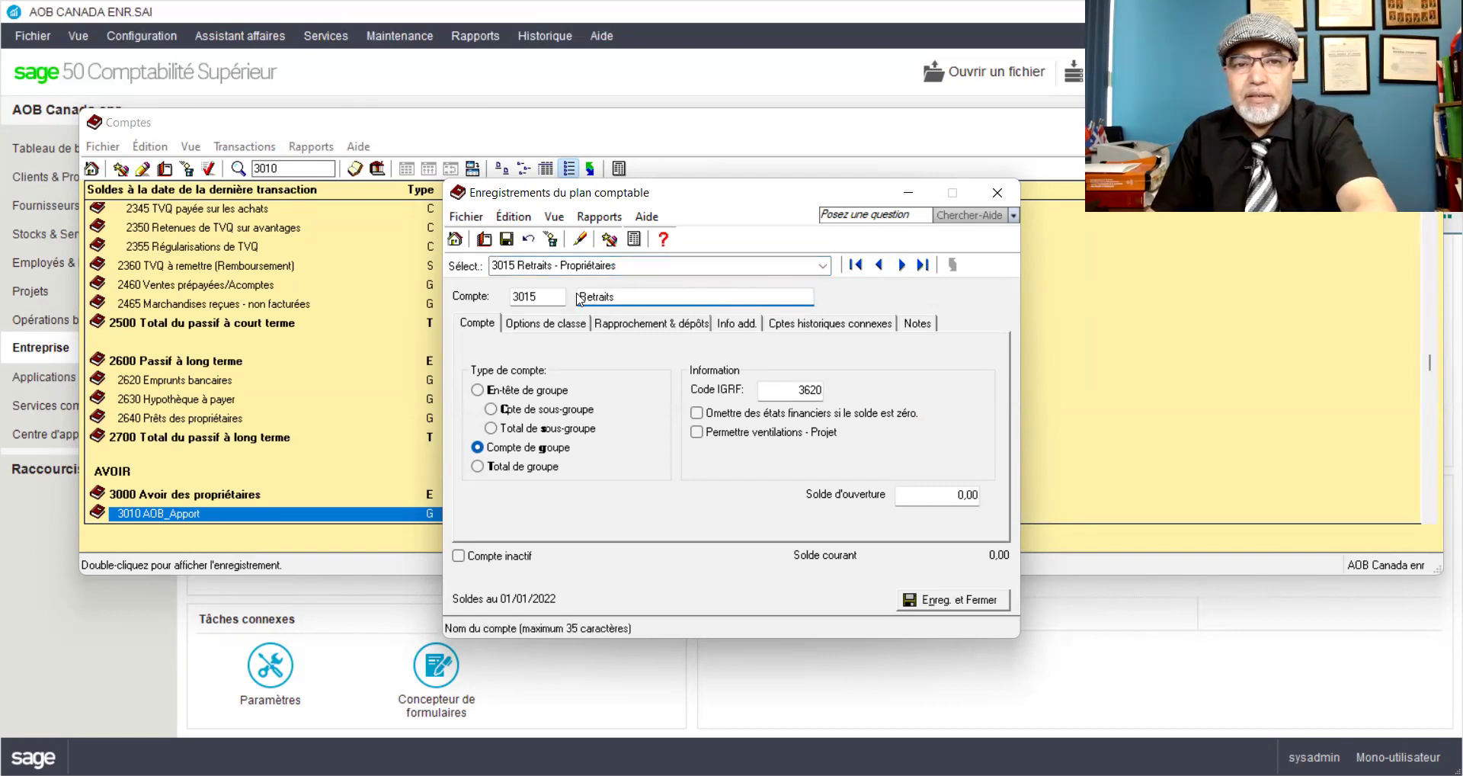
pyautogui.click(580, 295)
pyautogui.write('AOB_')
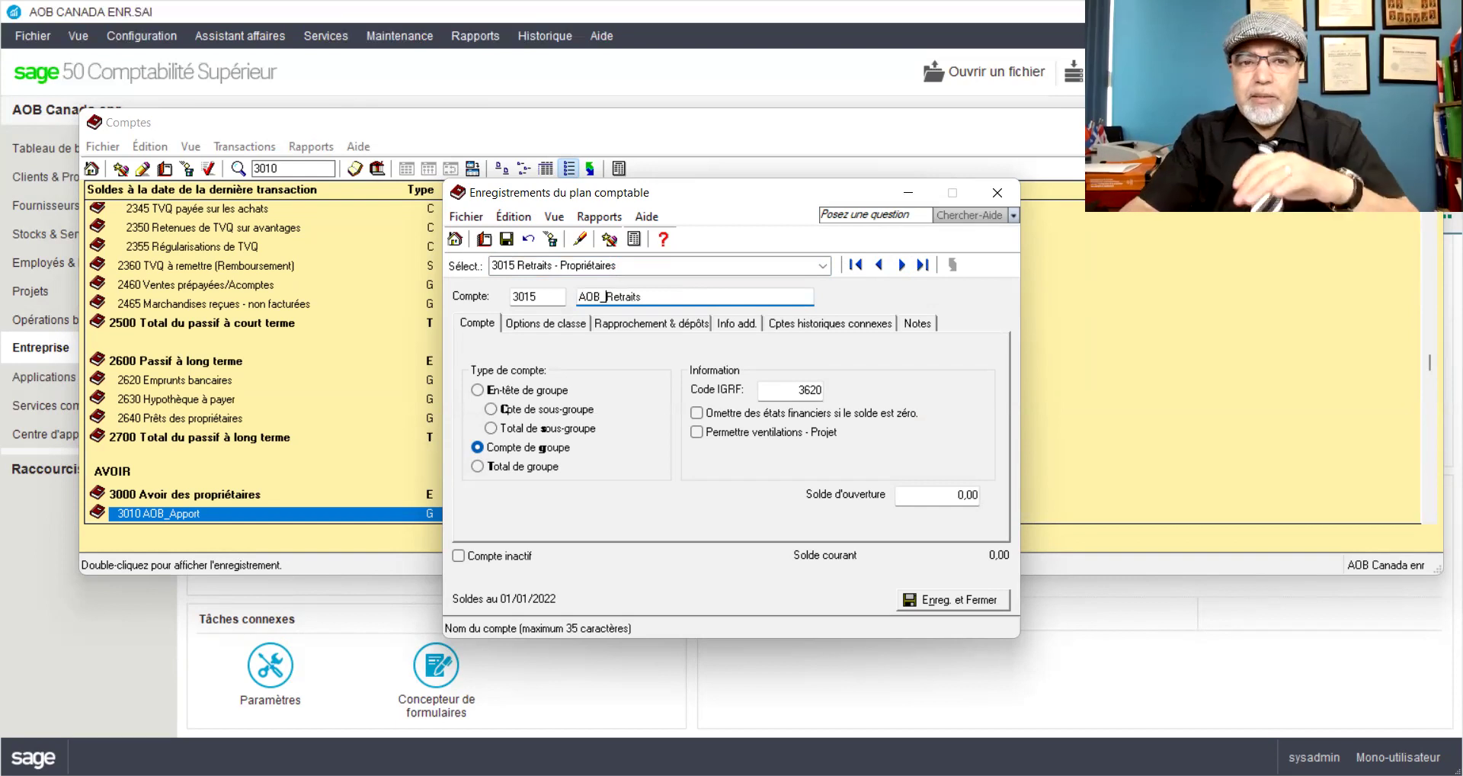
pyautogui.click(506, 240)
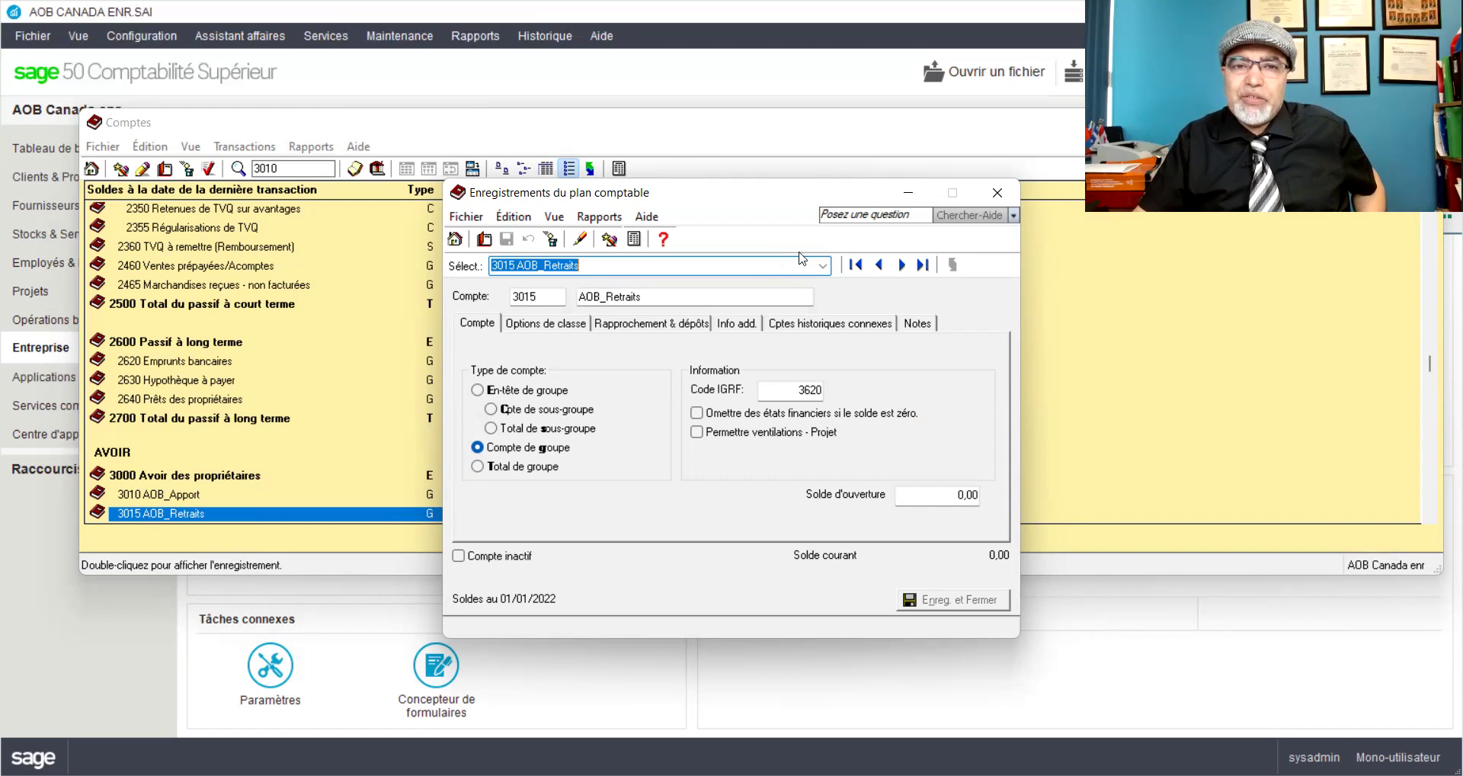
# Step: Pick account 5789 Voyages & loisirs:Non-remboursable from the Sélect. account list
pyautogui.click(823, 265)
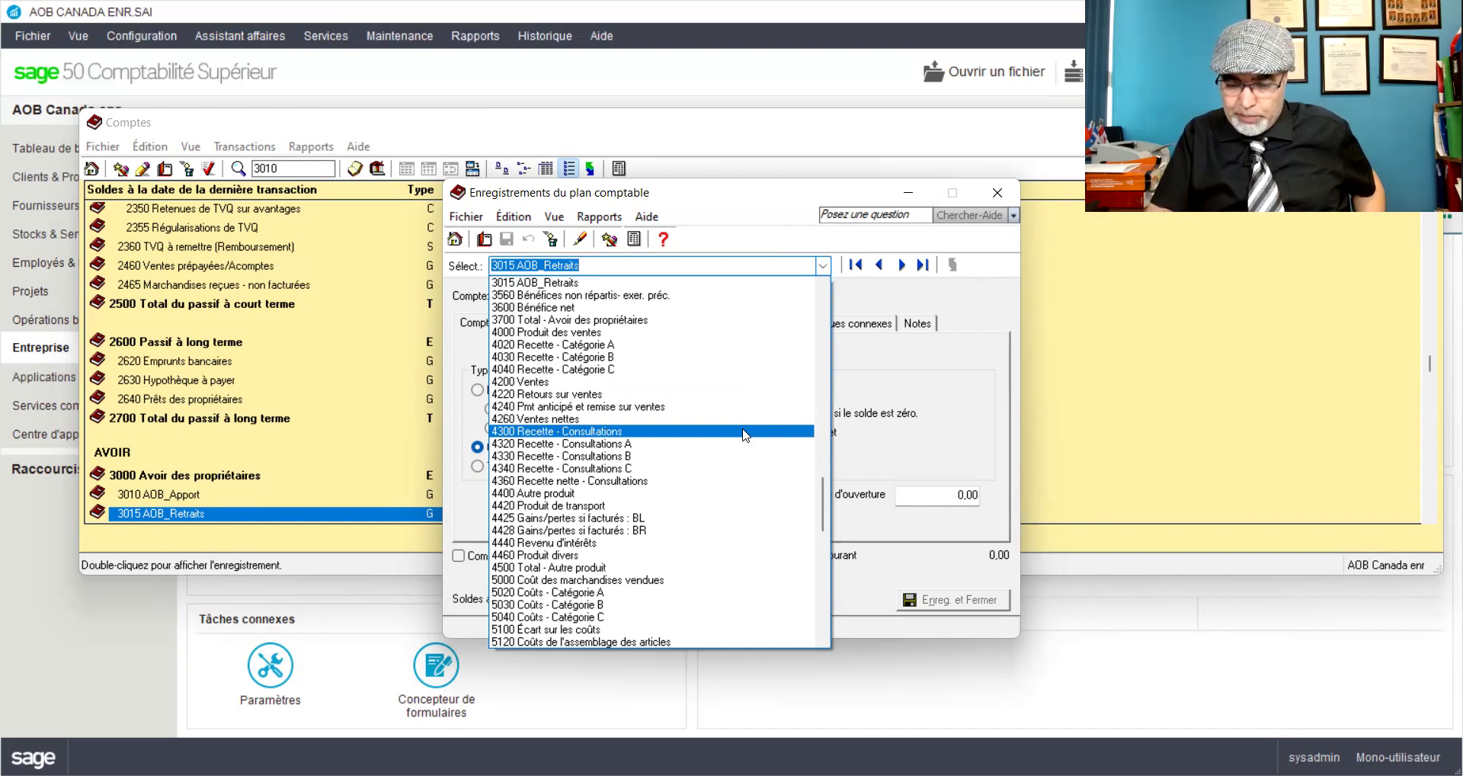
pyautogui.scroll(-6, 742, 442)
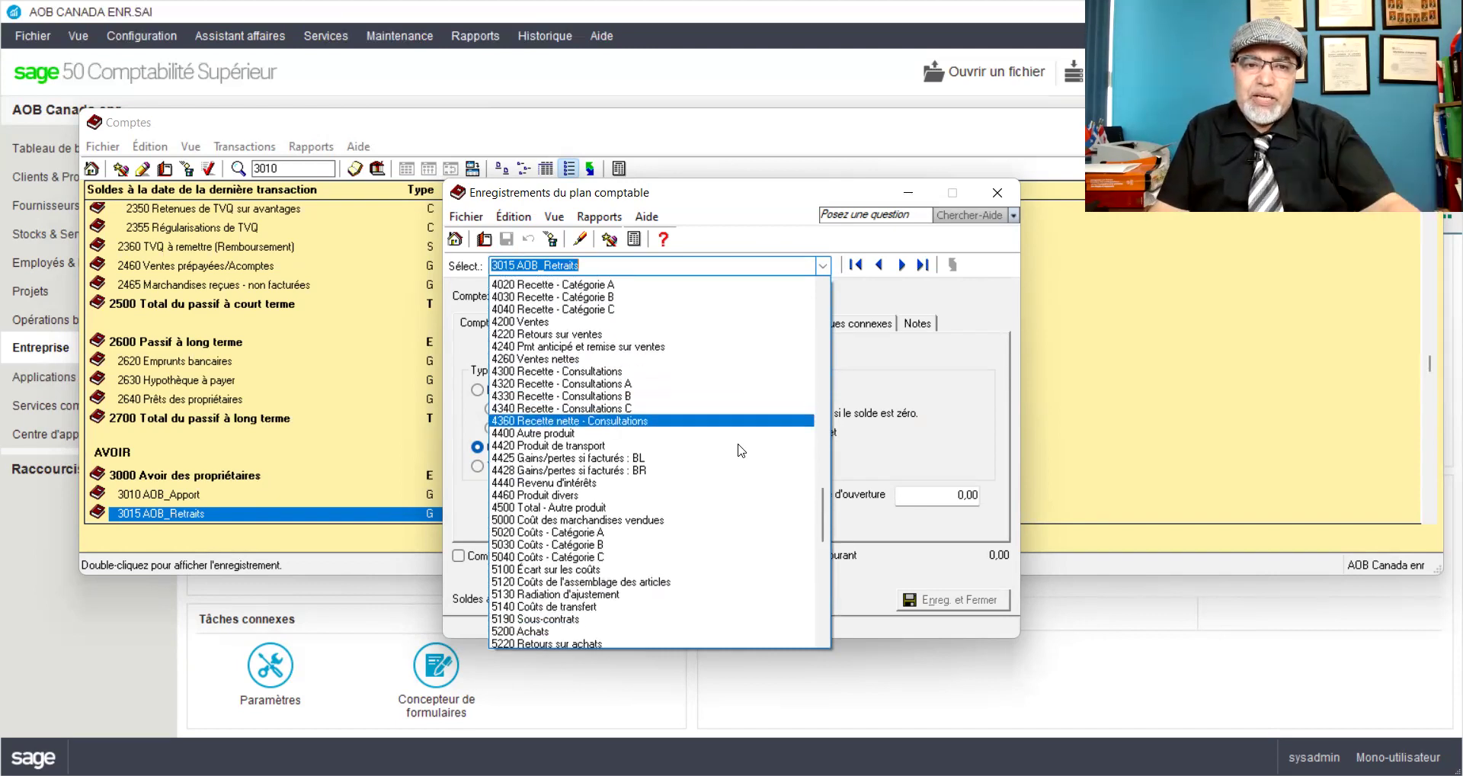
pyautogui.scroll(-3, 738, 450)
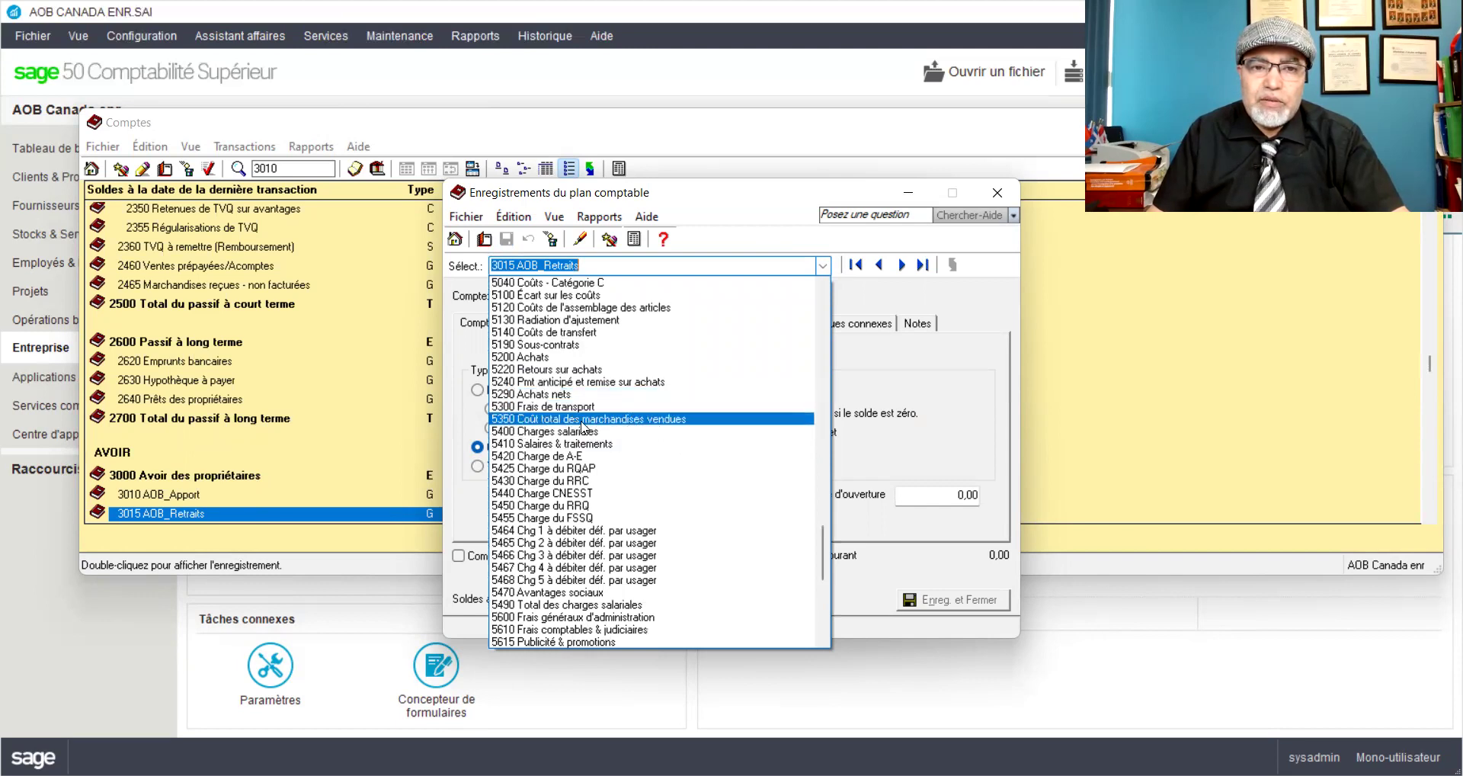
pyautogui.scroll(-5, 624, 475)
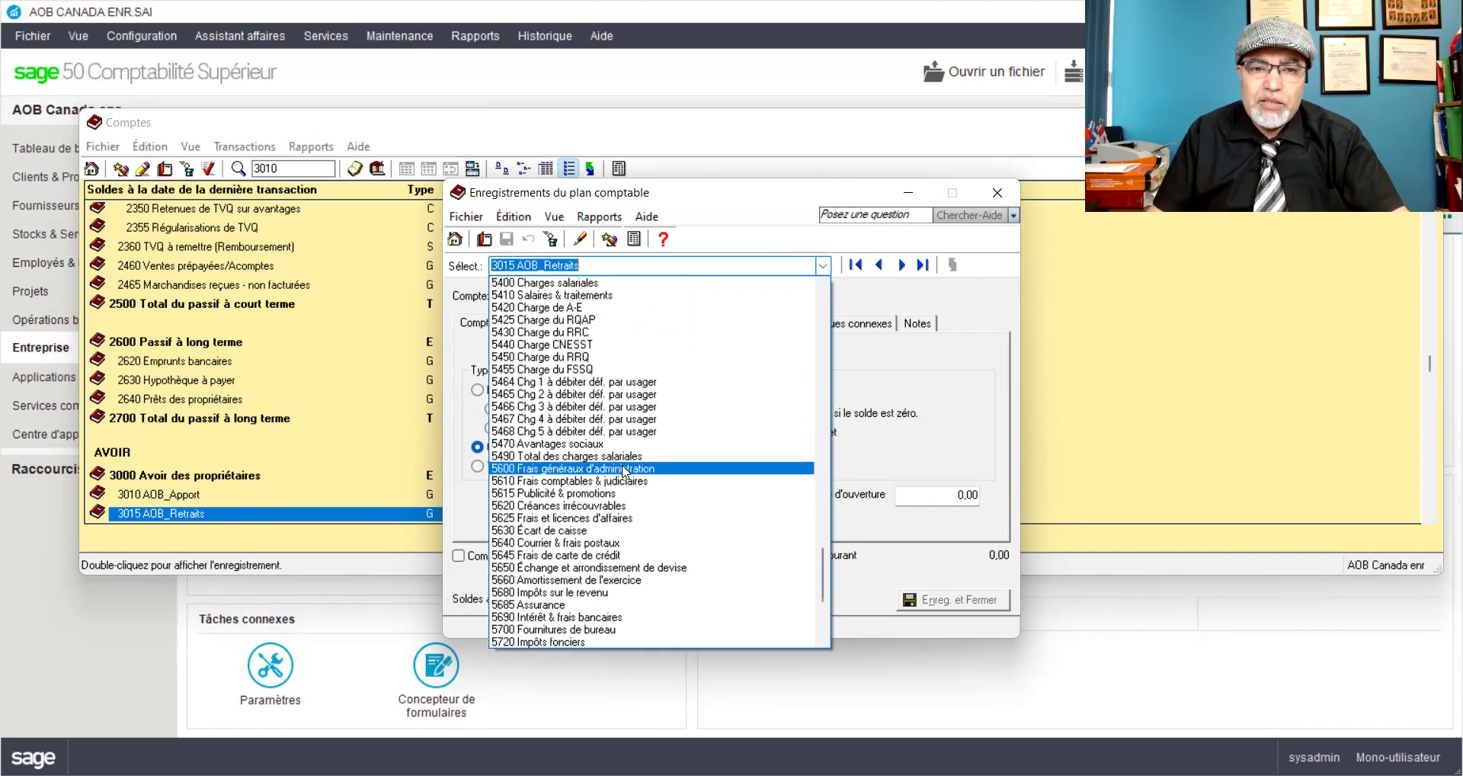
pyautogui.scroll(-1, 623, 476)
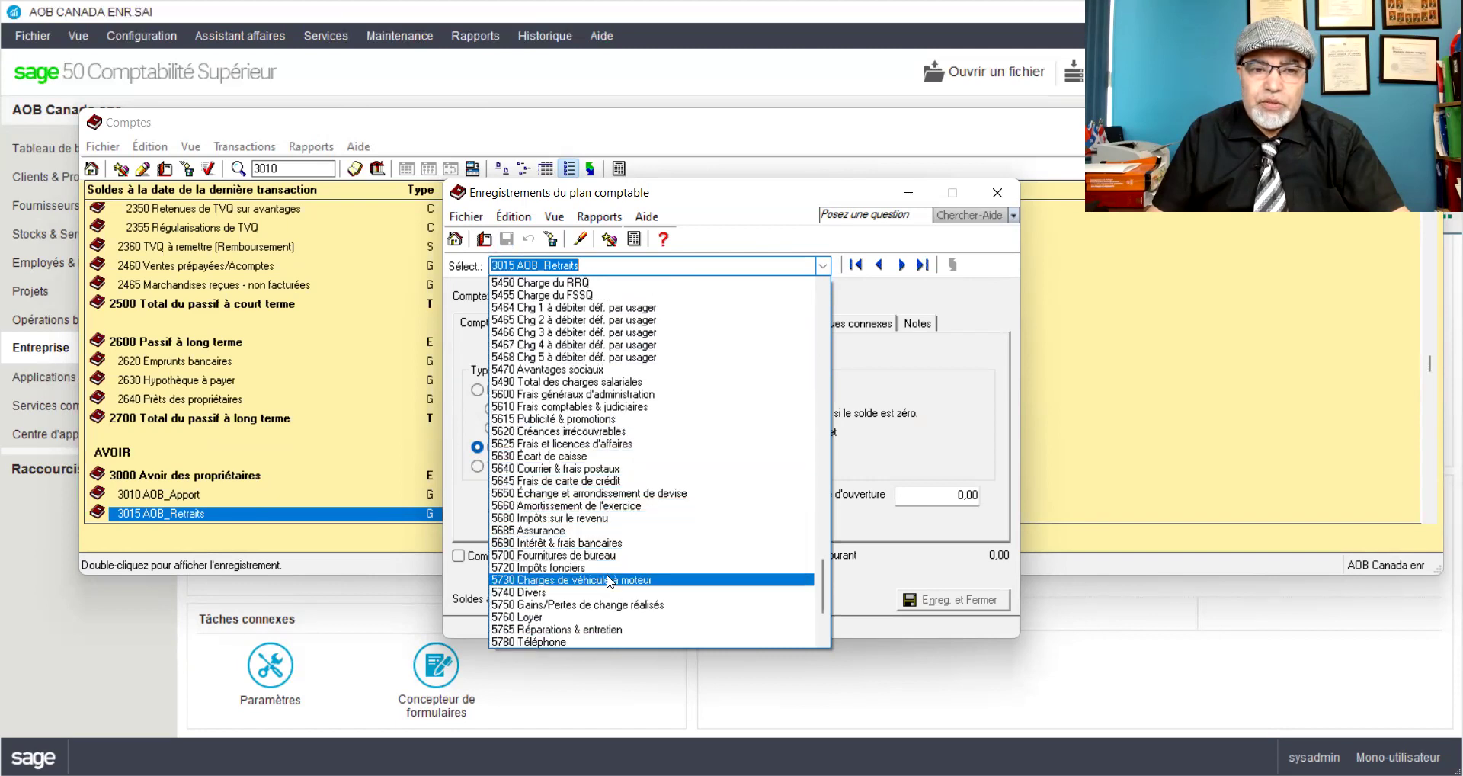
pyautogui.scroll(-1, 608, 579)
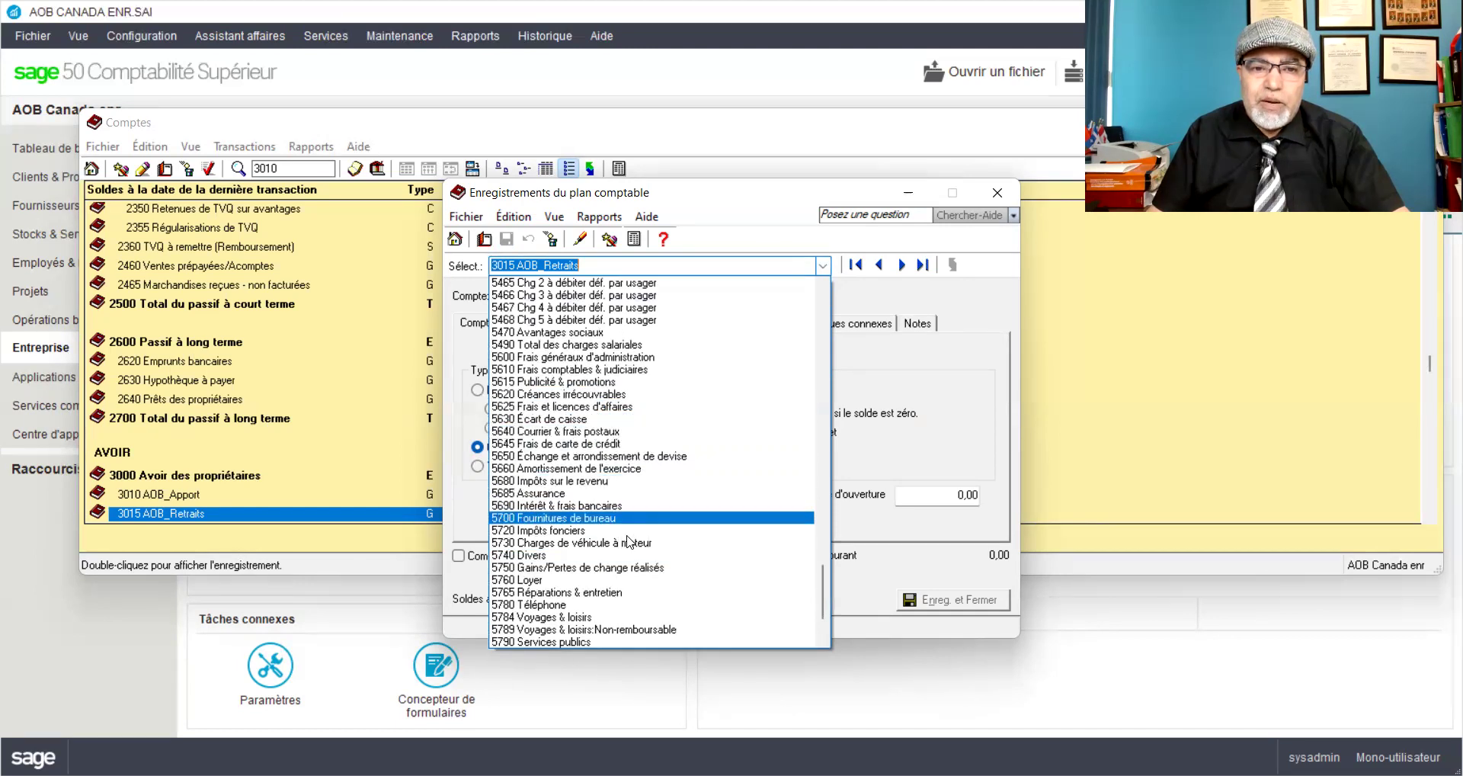
pyautogui.scroll(-1, 592, 602)
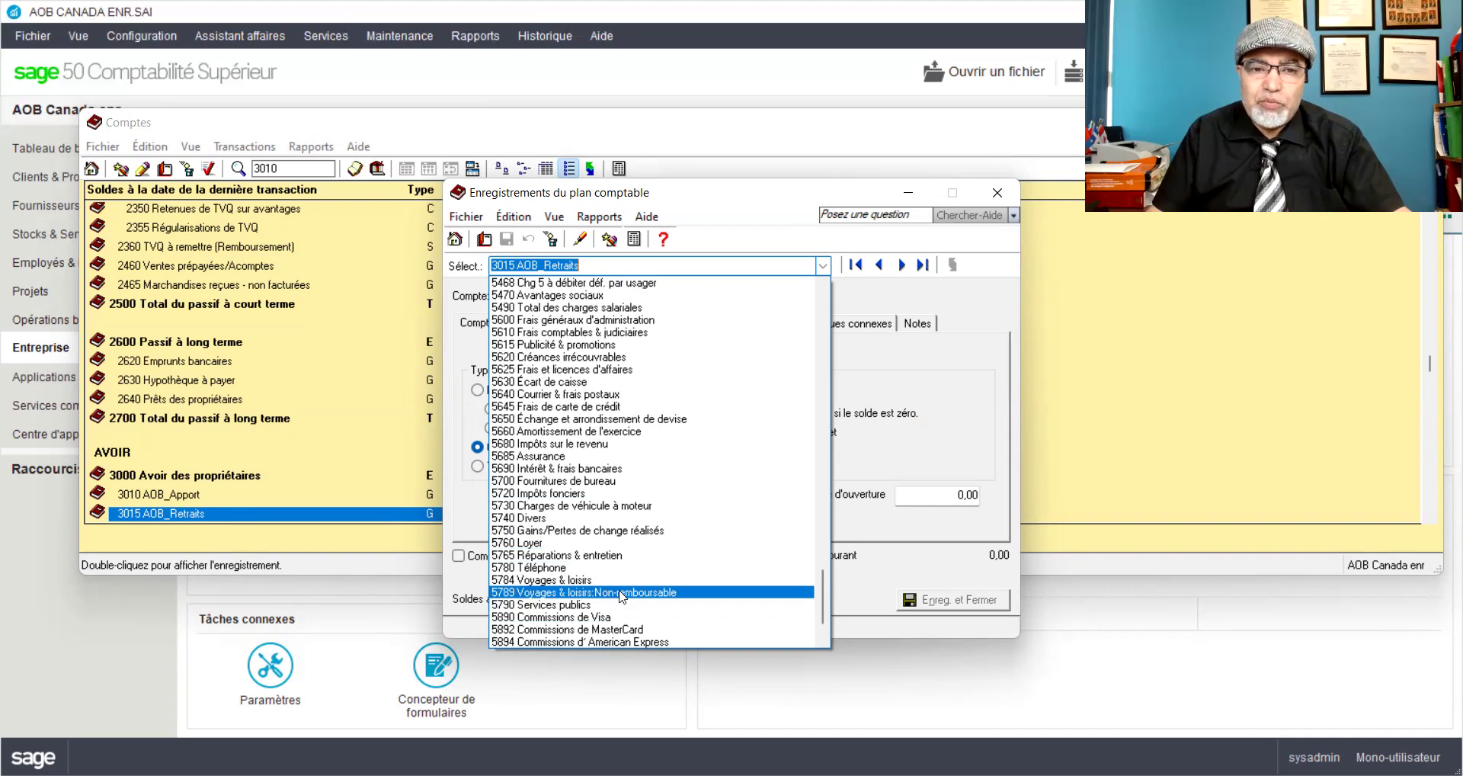
pyautogui.click(621, 593)
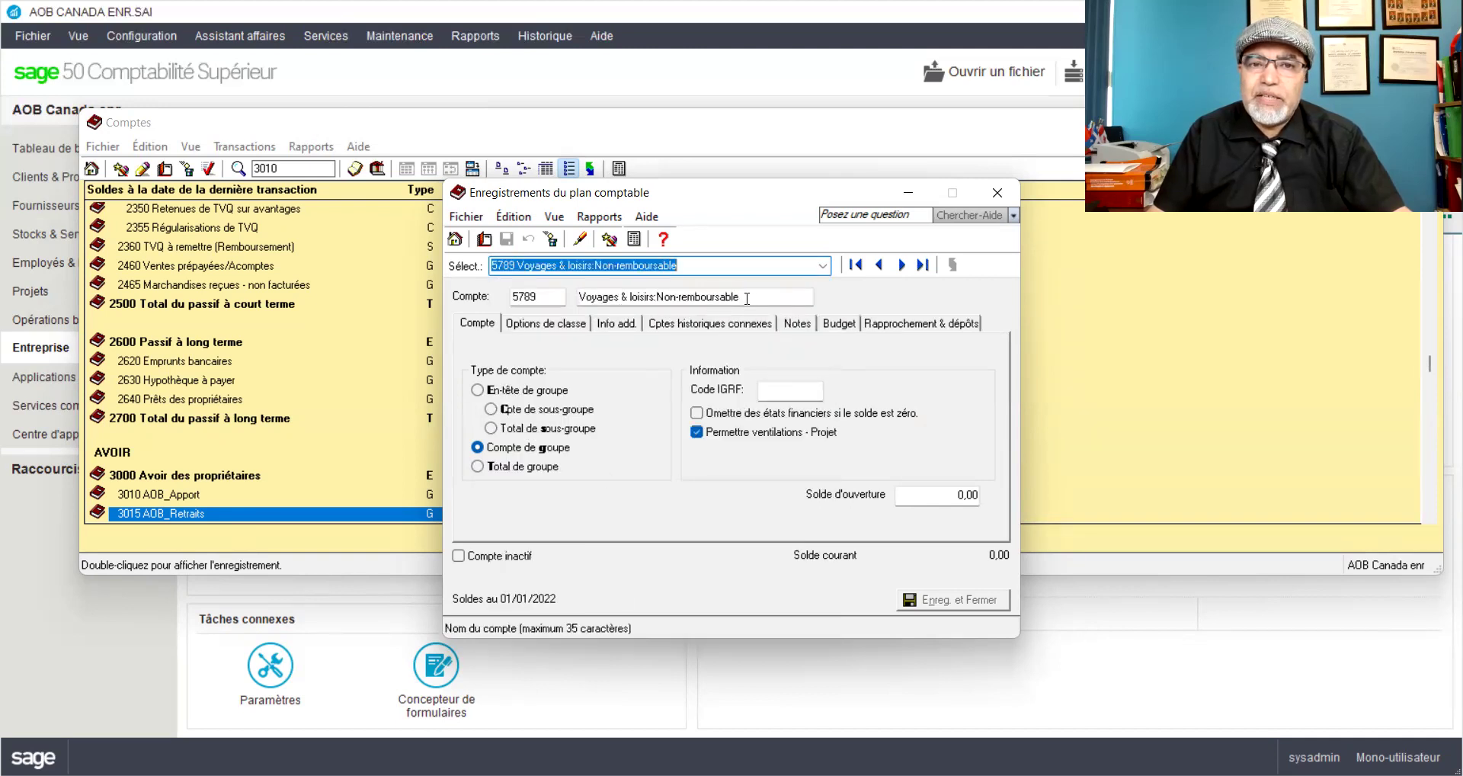
# Step: Replace account 5789's name with Déplacements and save the record
pyautogui.moveTo(746, 298); pyautogui.dragTo(579, 295)
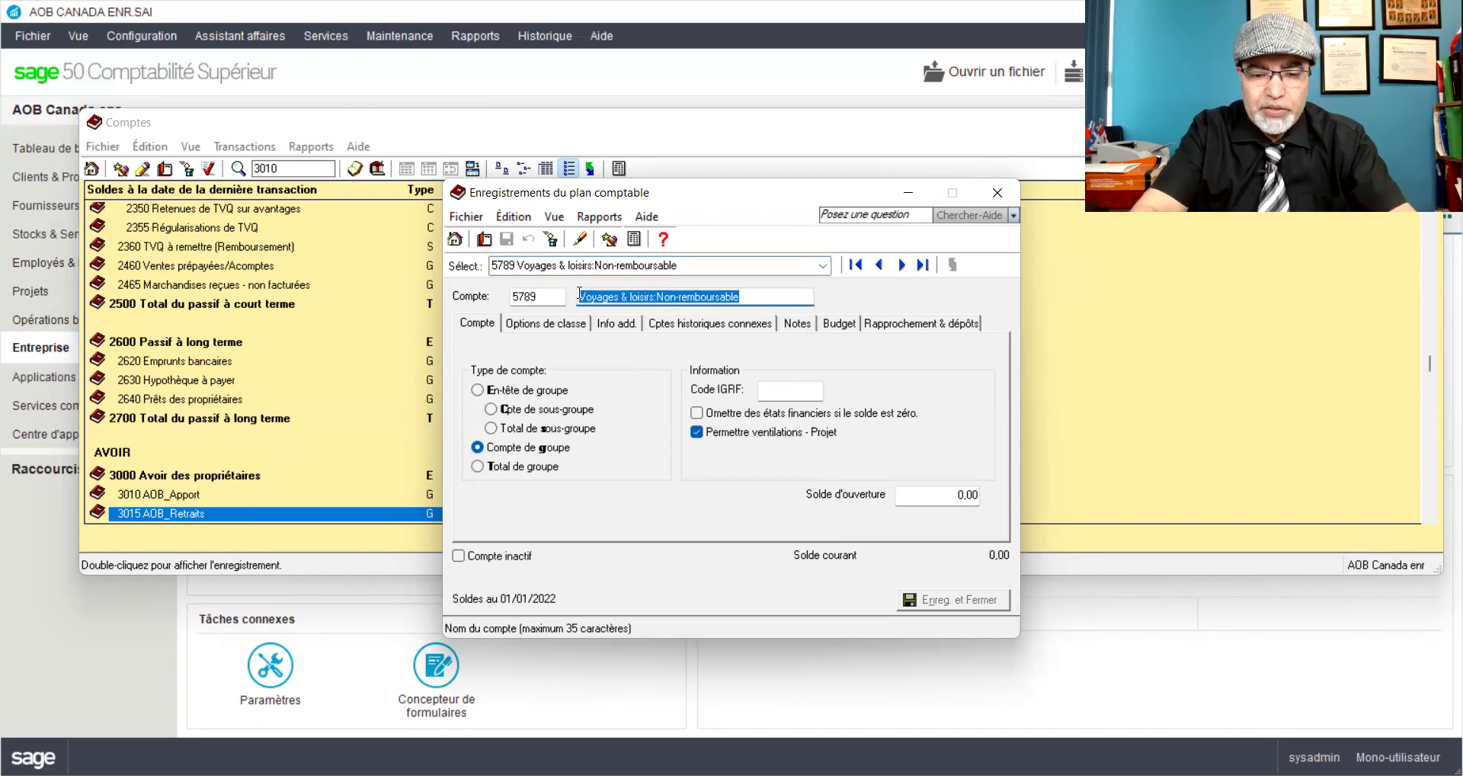
pyautogui.write('Déplaceme')
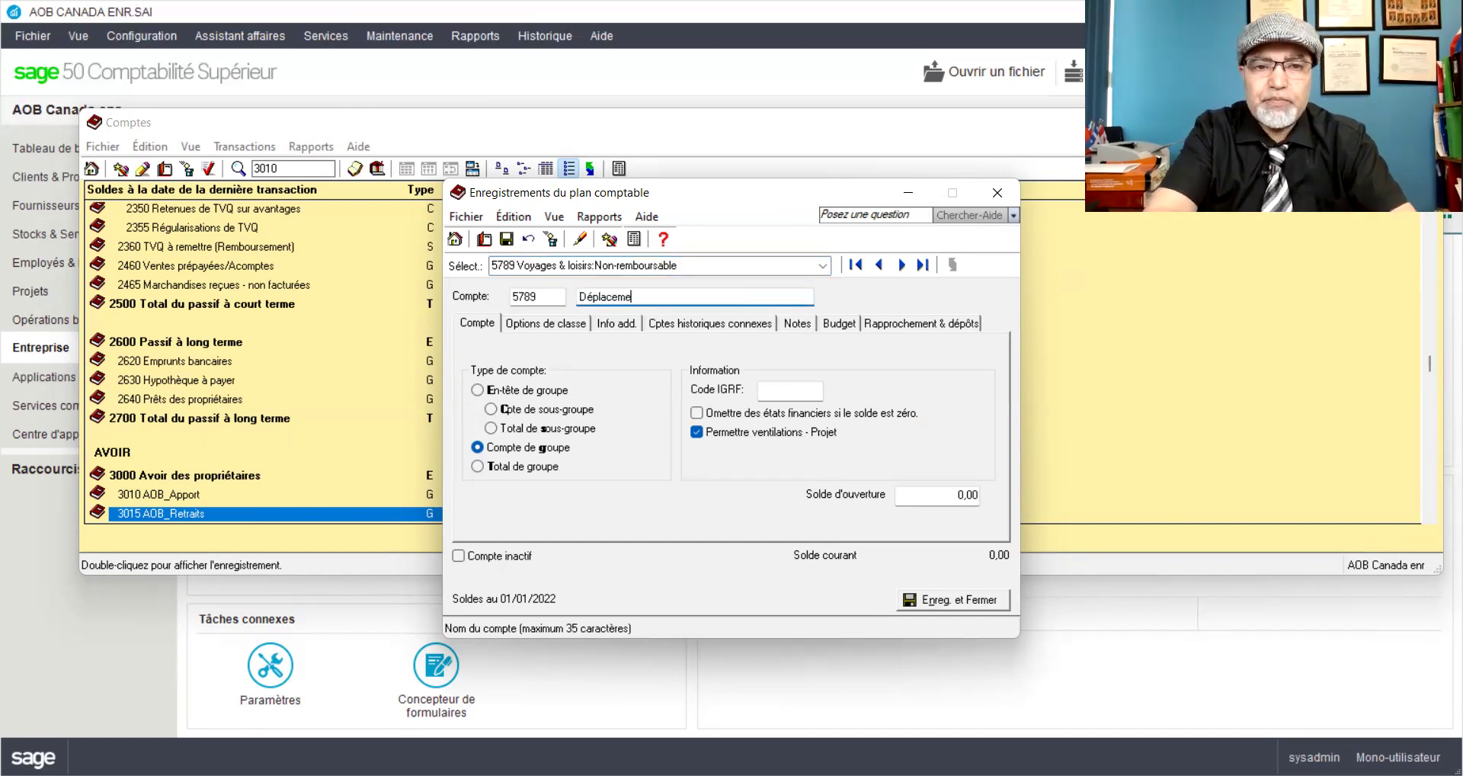
pyautogui.write('nts')
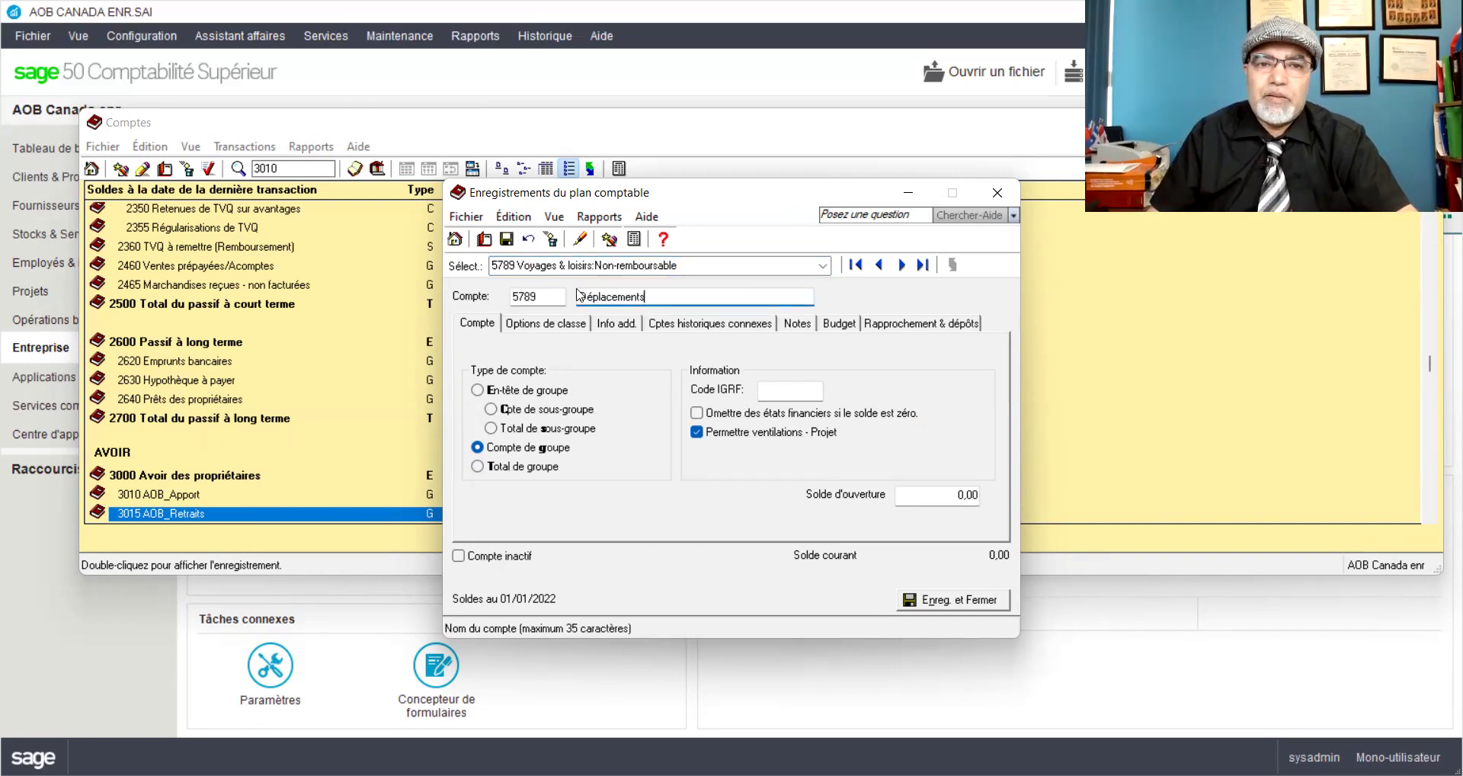
pyautogui.click(509, 240)
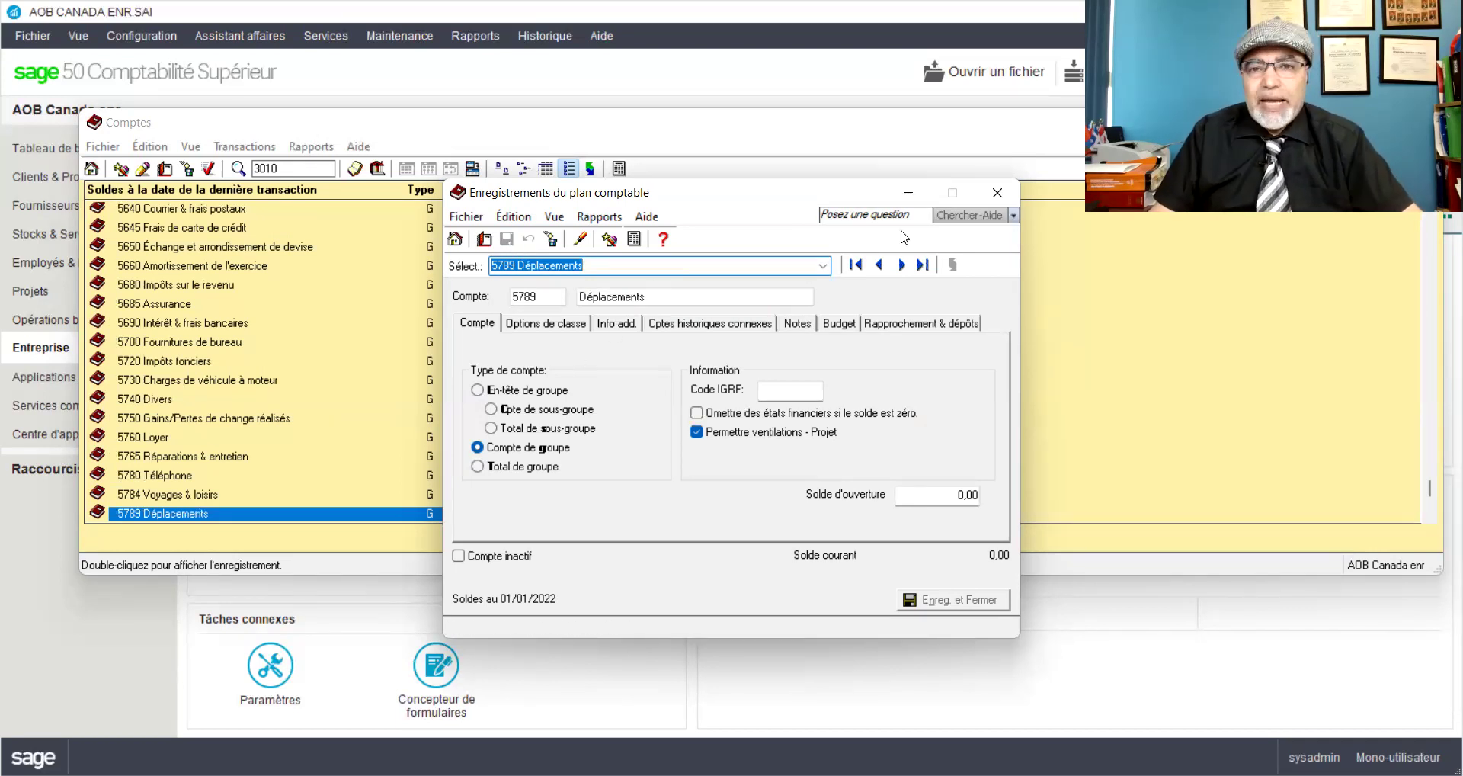
# Step: Open the 5740 Divers account record and start a blank new account
pyautogui.click(995, 193)
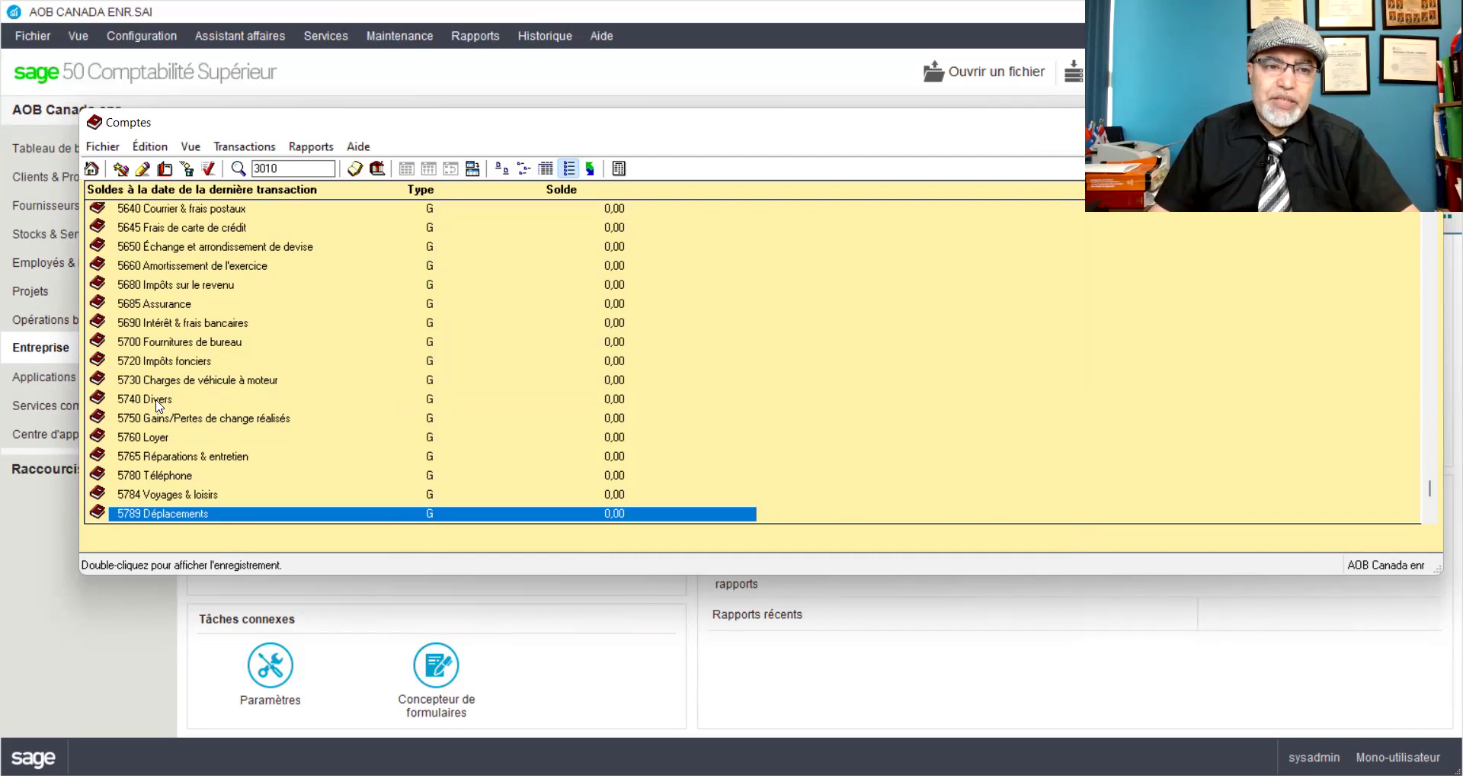
pyautogui.click(155, 399)
pyautogui.doubleClick(155, 398)
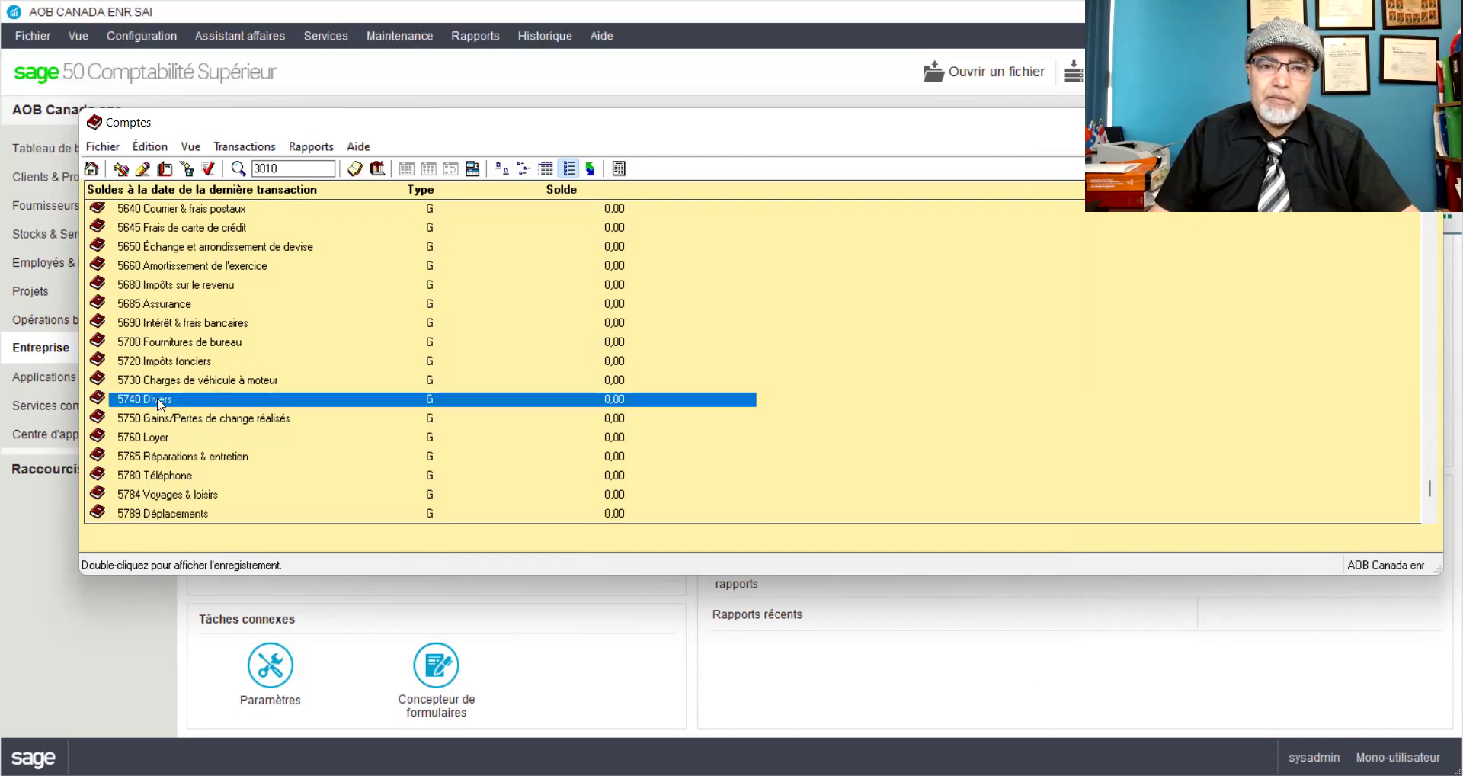
pyautogui.click(484, 240)
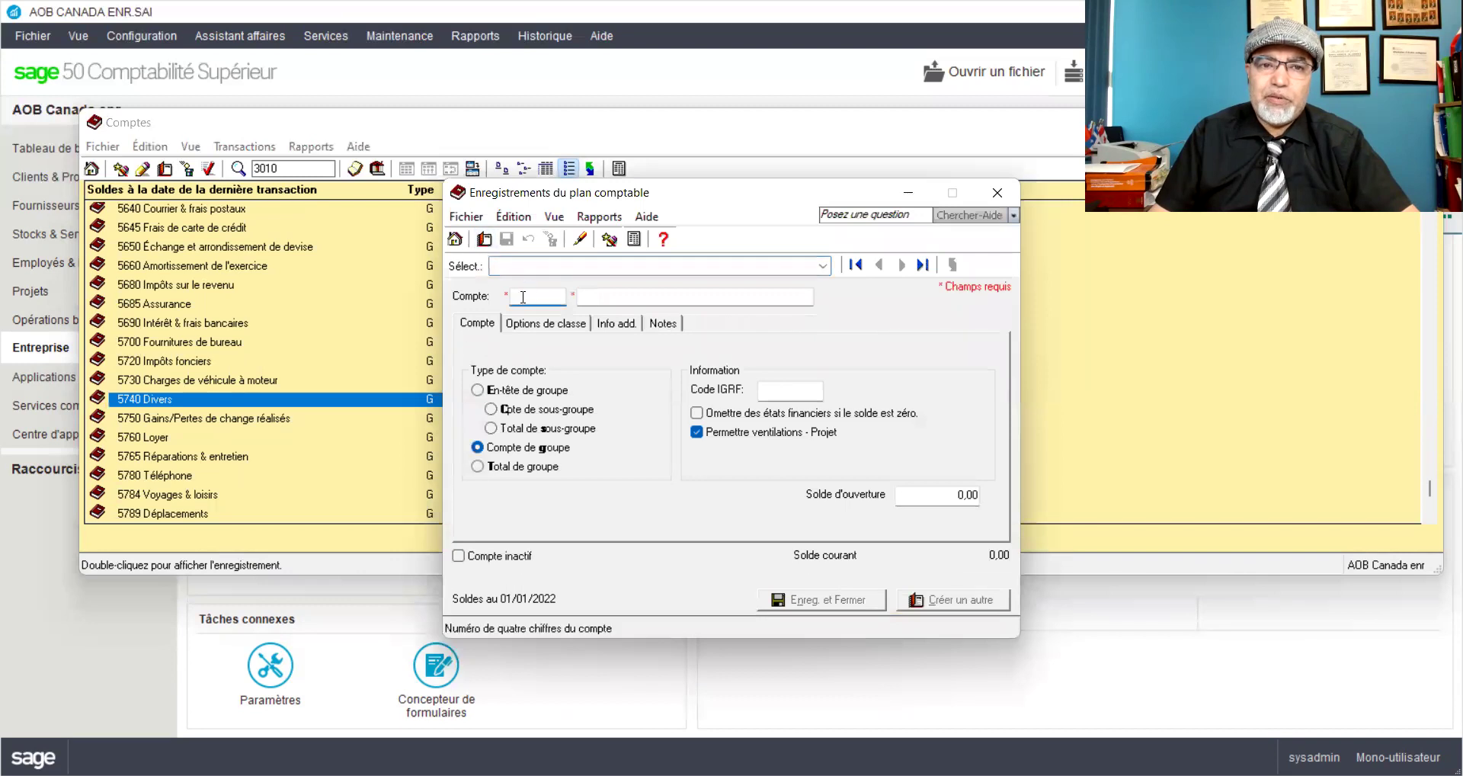
pyautogui.write('4745')
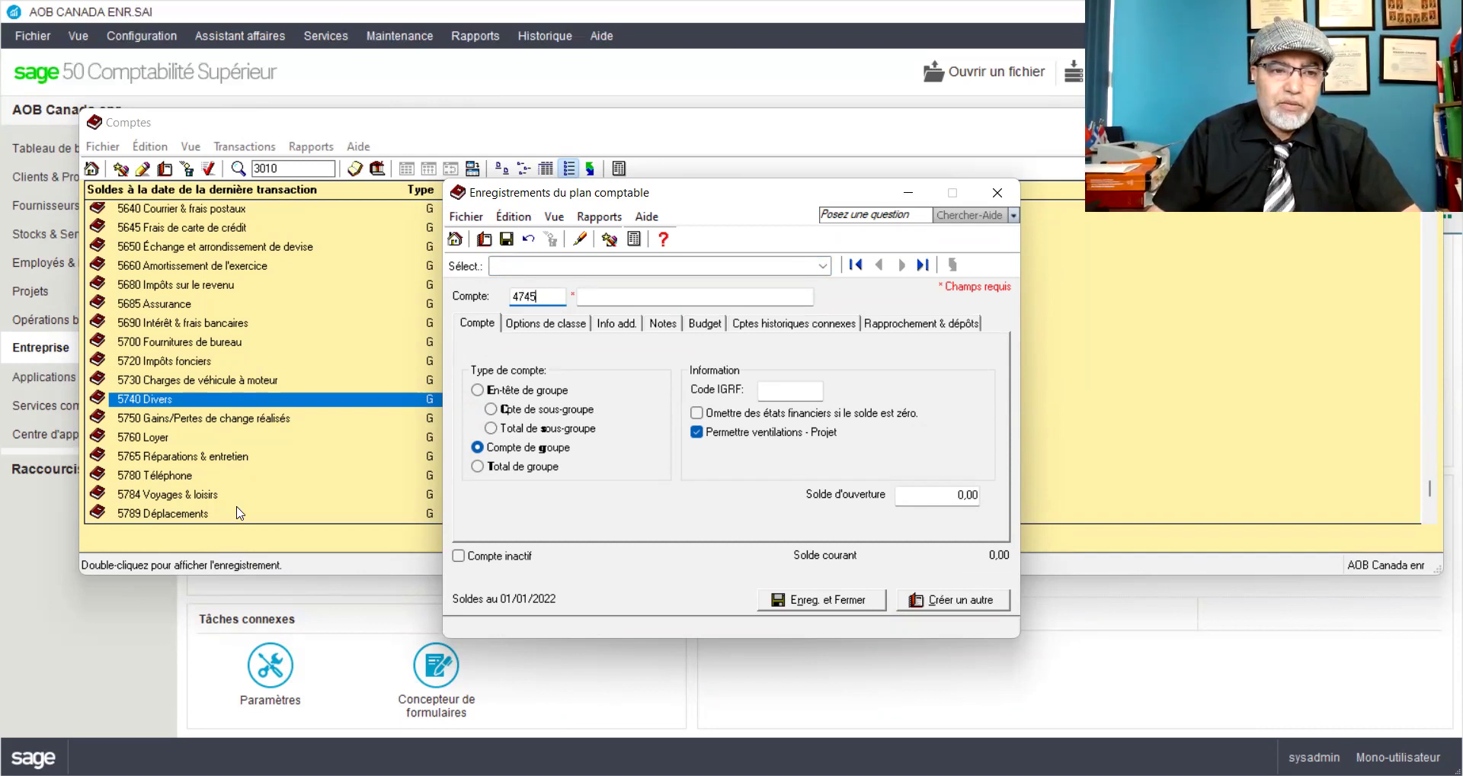
pyautogui.scroll(-1, 237, 506)
pyautogui.scroll(-2, 237, 505)
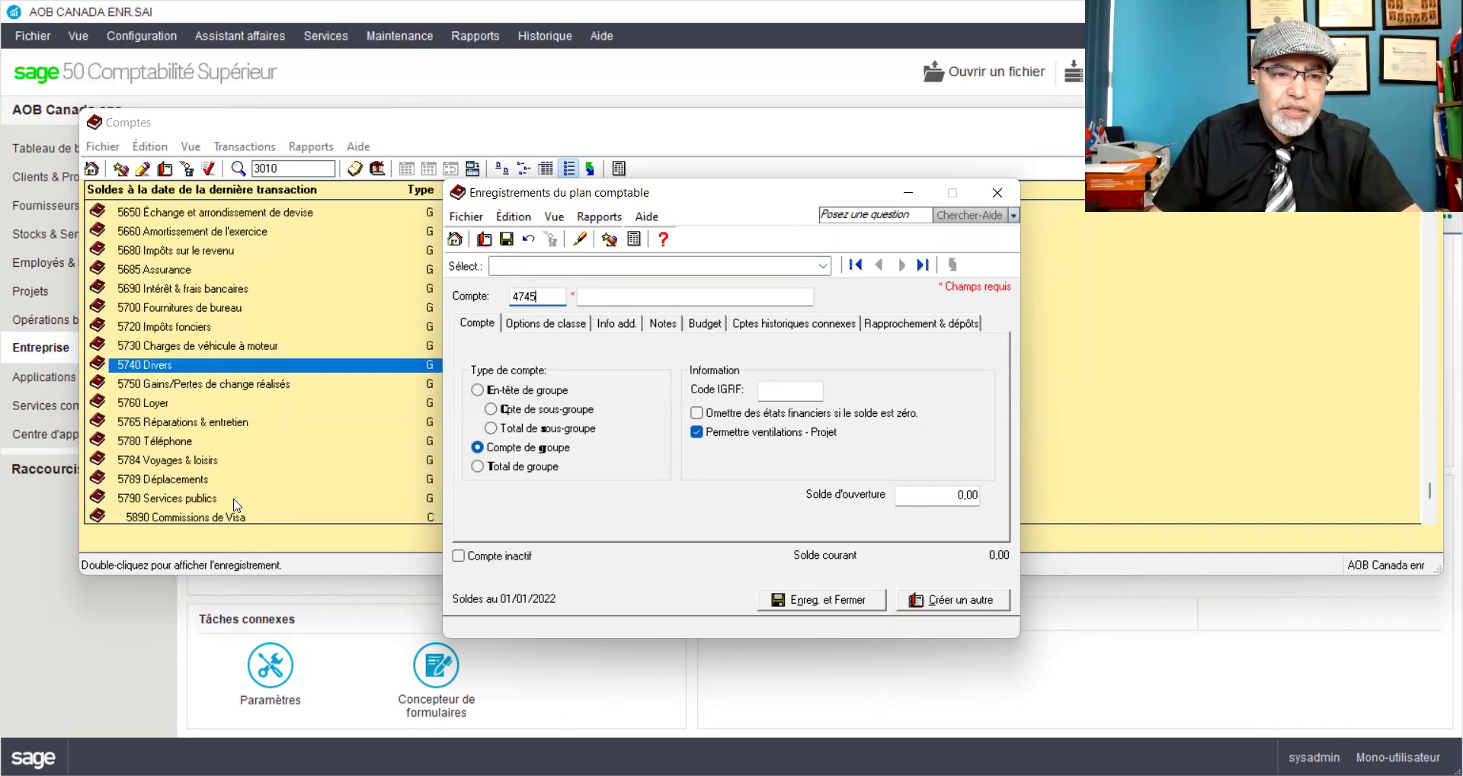
pyautogui.scroll(-1, 237, 505)
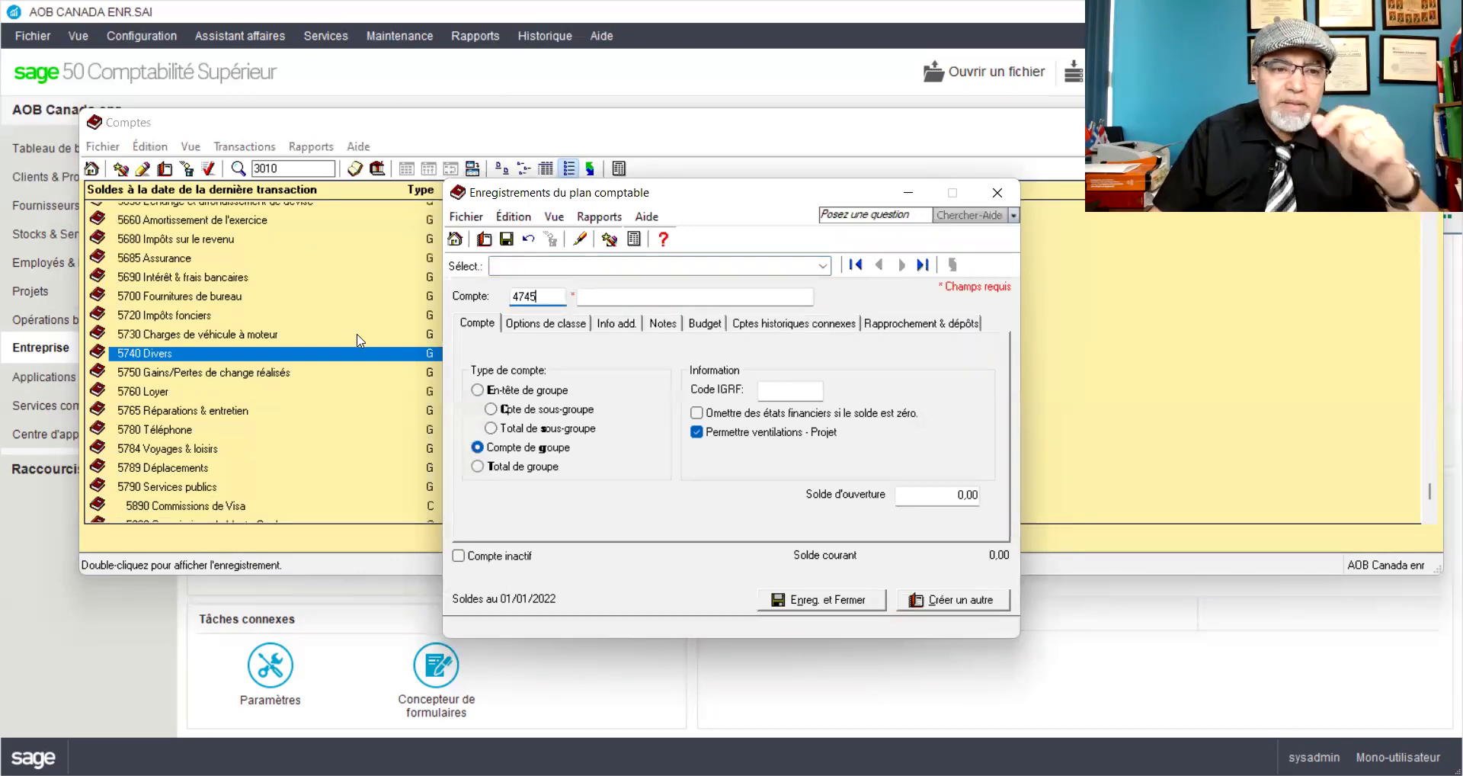
# Step: Enter account number 5795 with the name 'Cotisations annuelles' and save it
pyautogui.moveTo(537, 295); pyautogui.dragTo(509, 302)
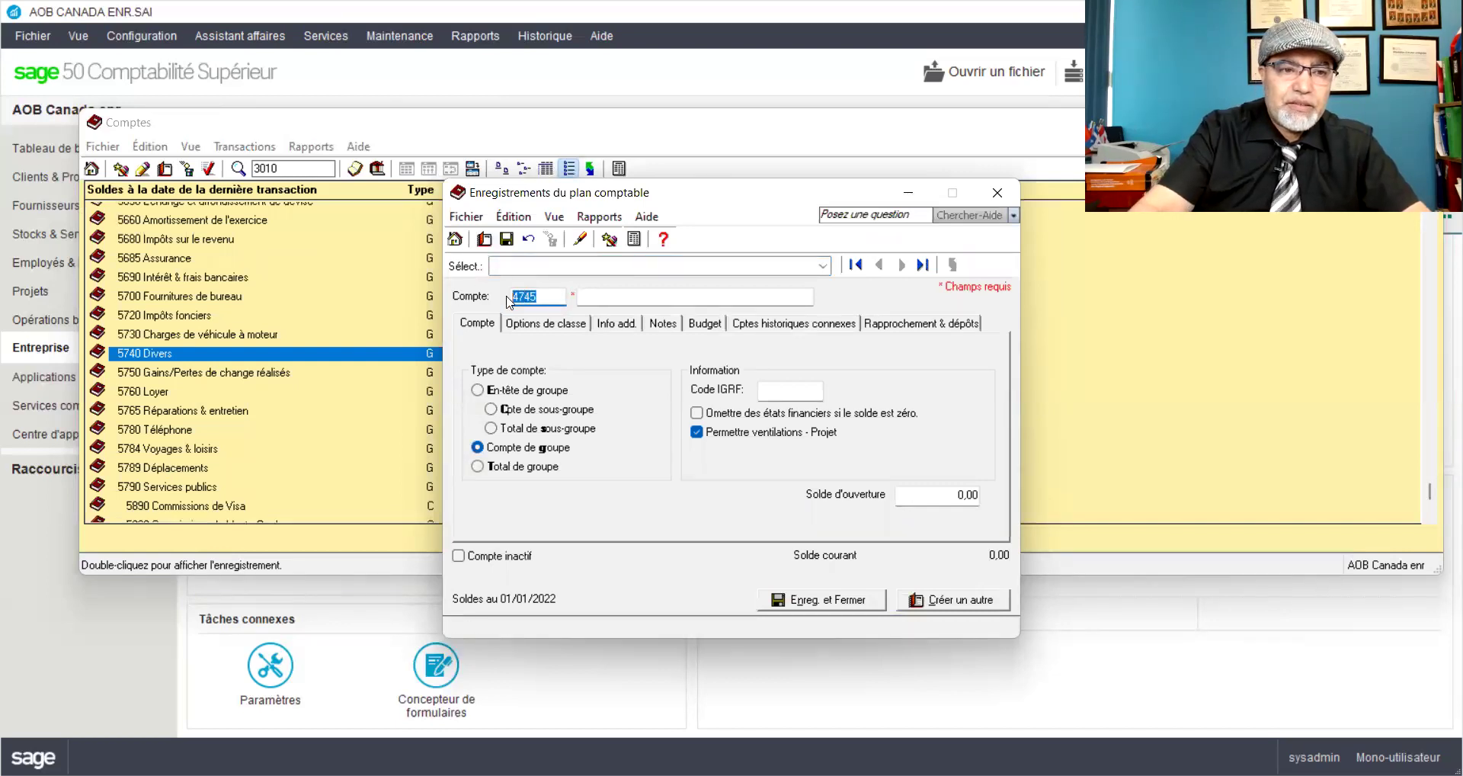
pyautogui.write('57')
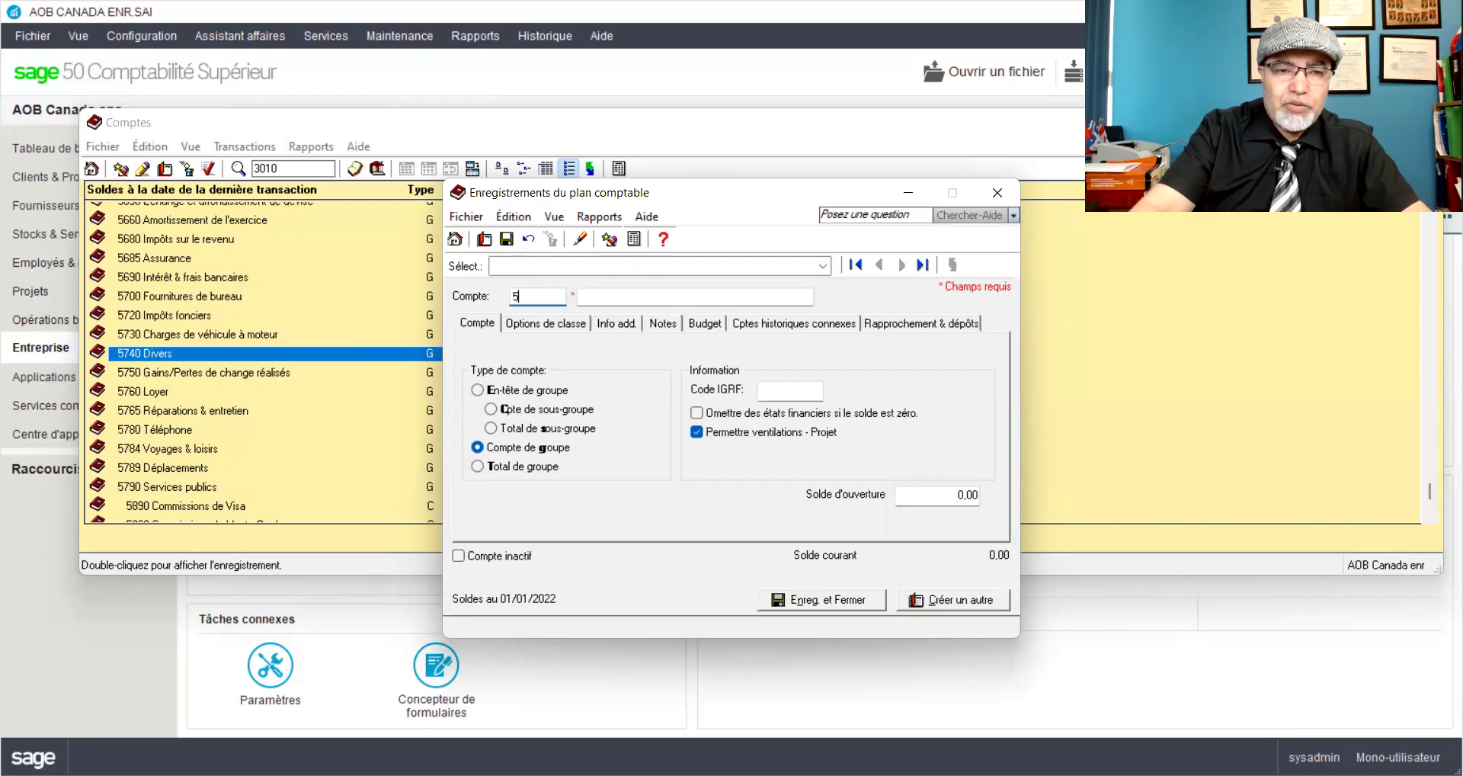
pyautogui.write('95')
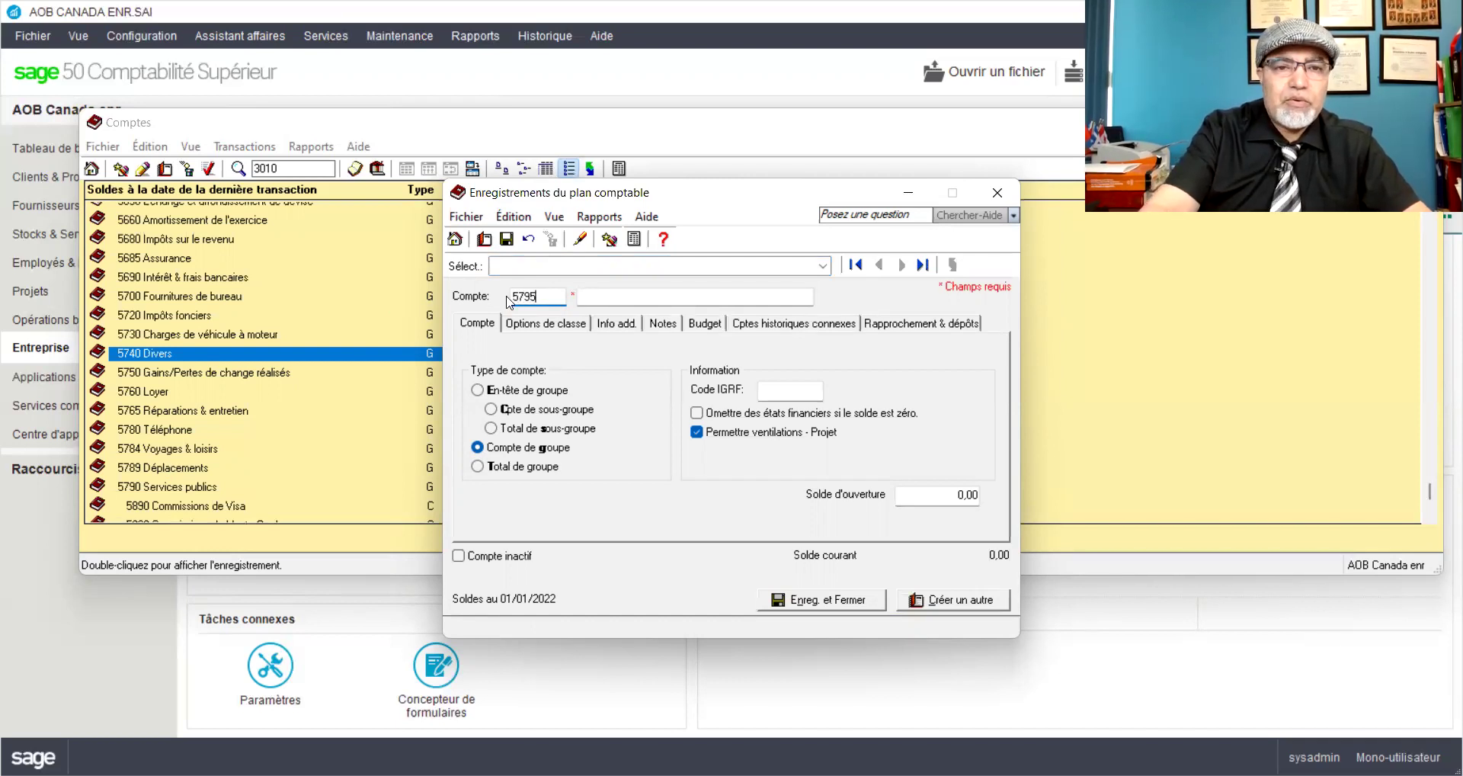
pyautogui.press('Tab')
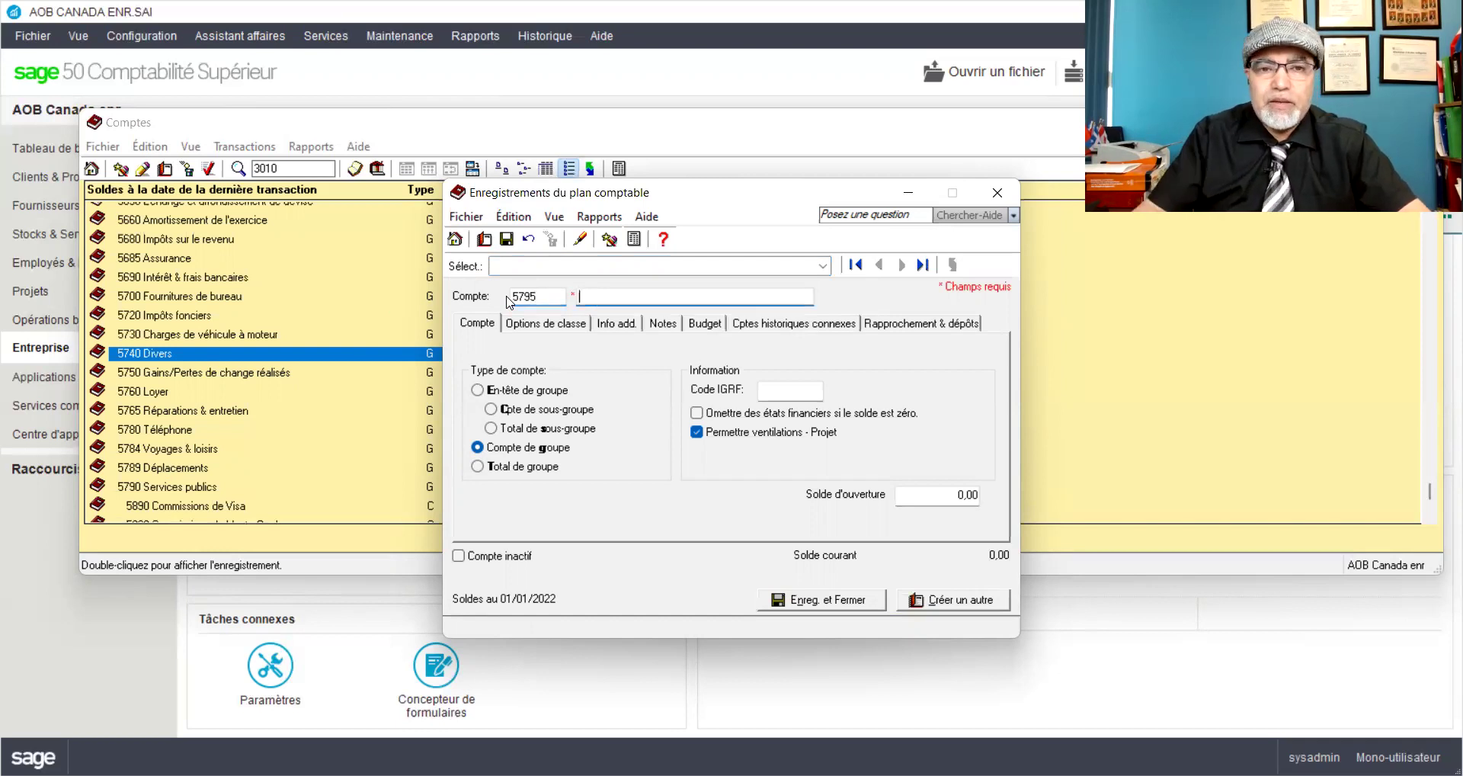
pyautogui.write('cotisations a')
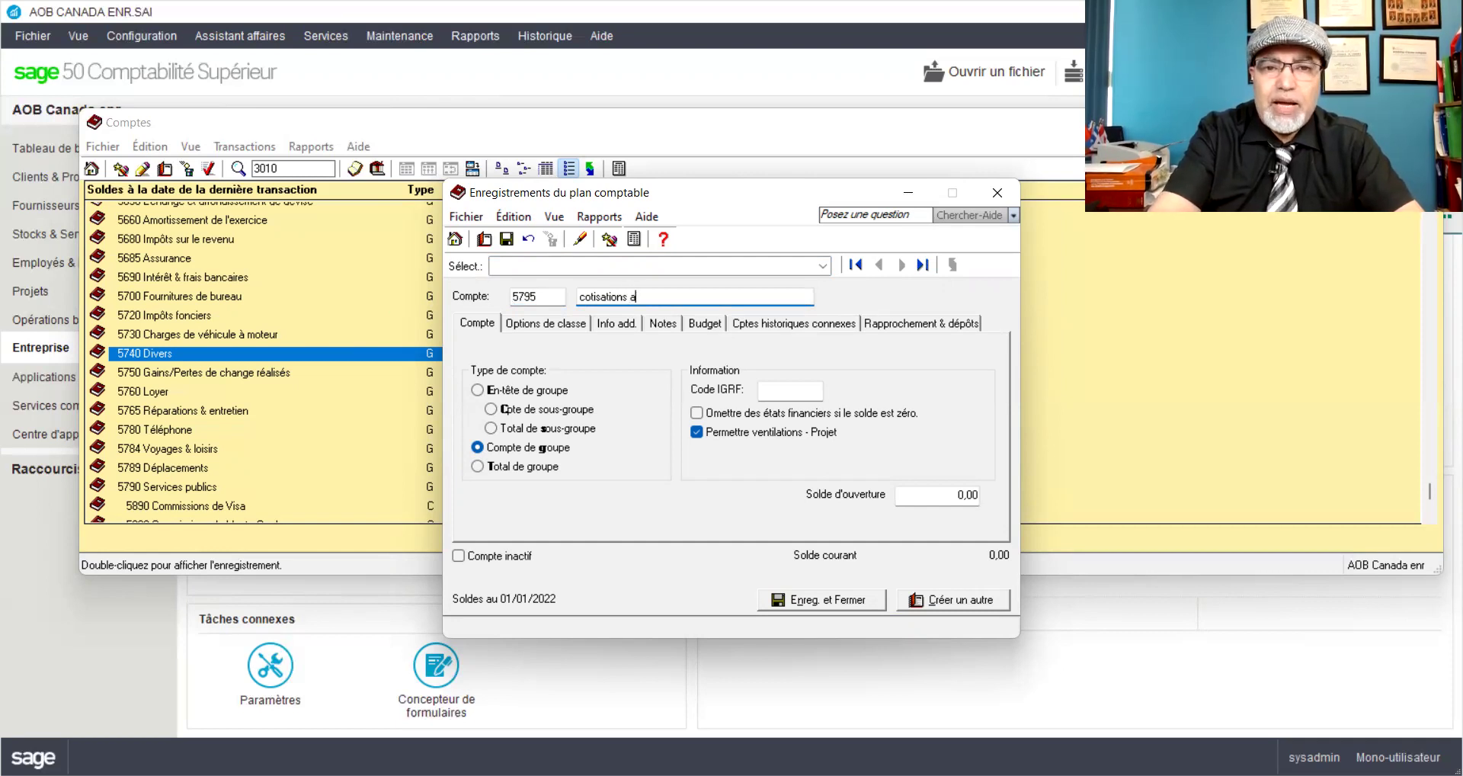
pyautogui.write('nnuelles')
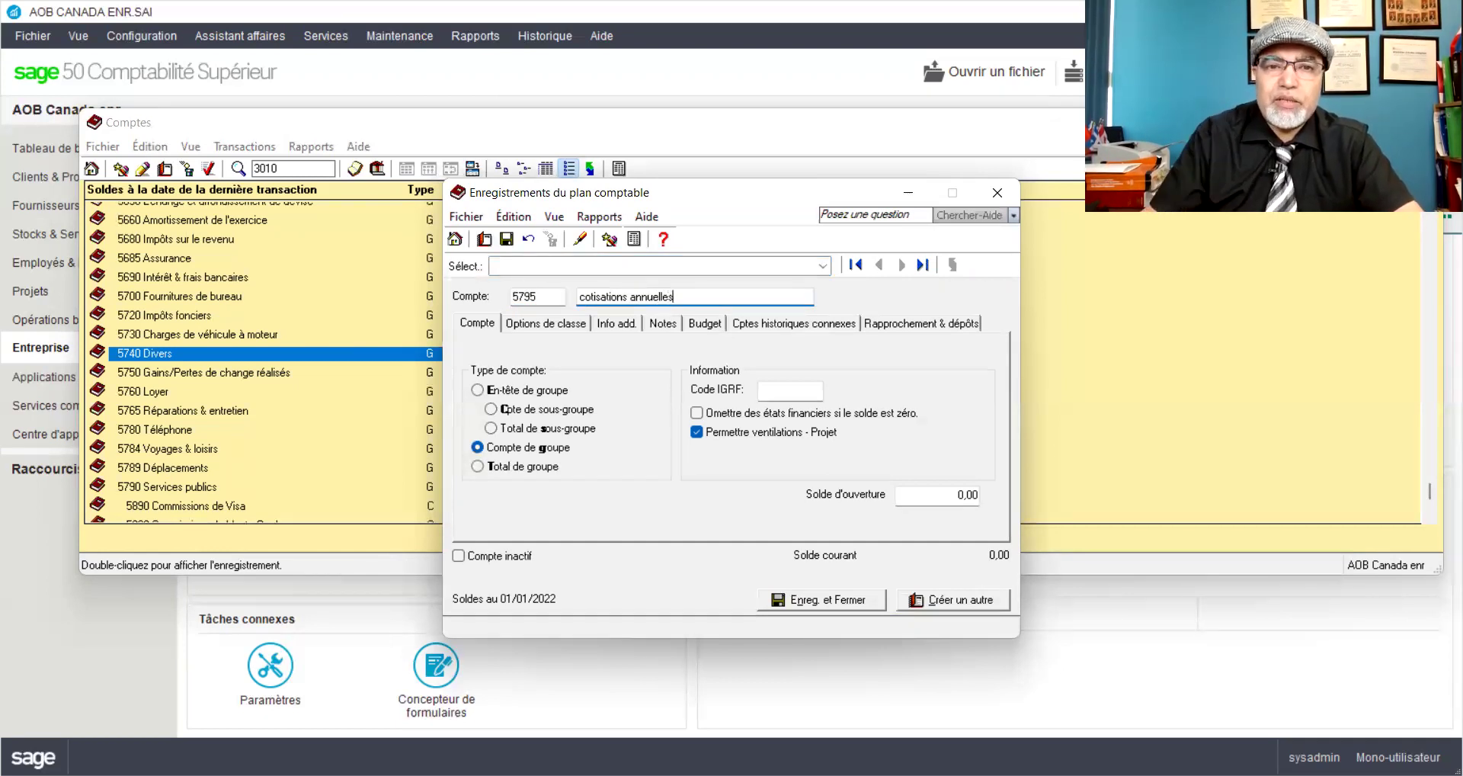
pyautogui.click(583, 295)
pyautogui.press('BackSpace')
pyautogui.write('C')
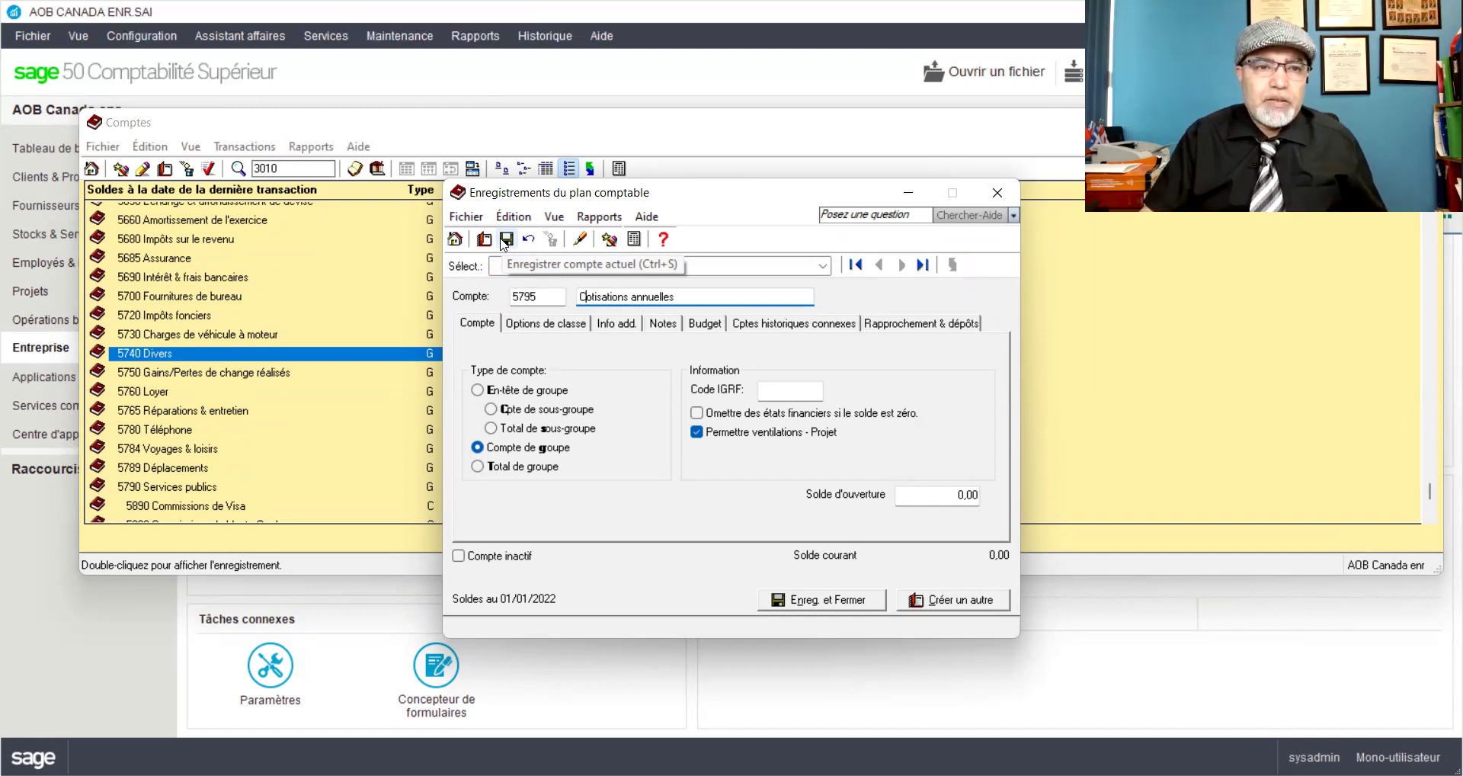
pyautogui.click(506, 241)
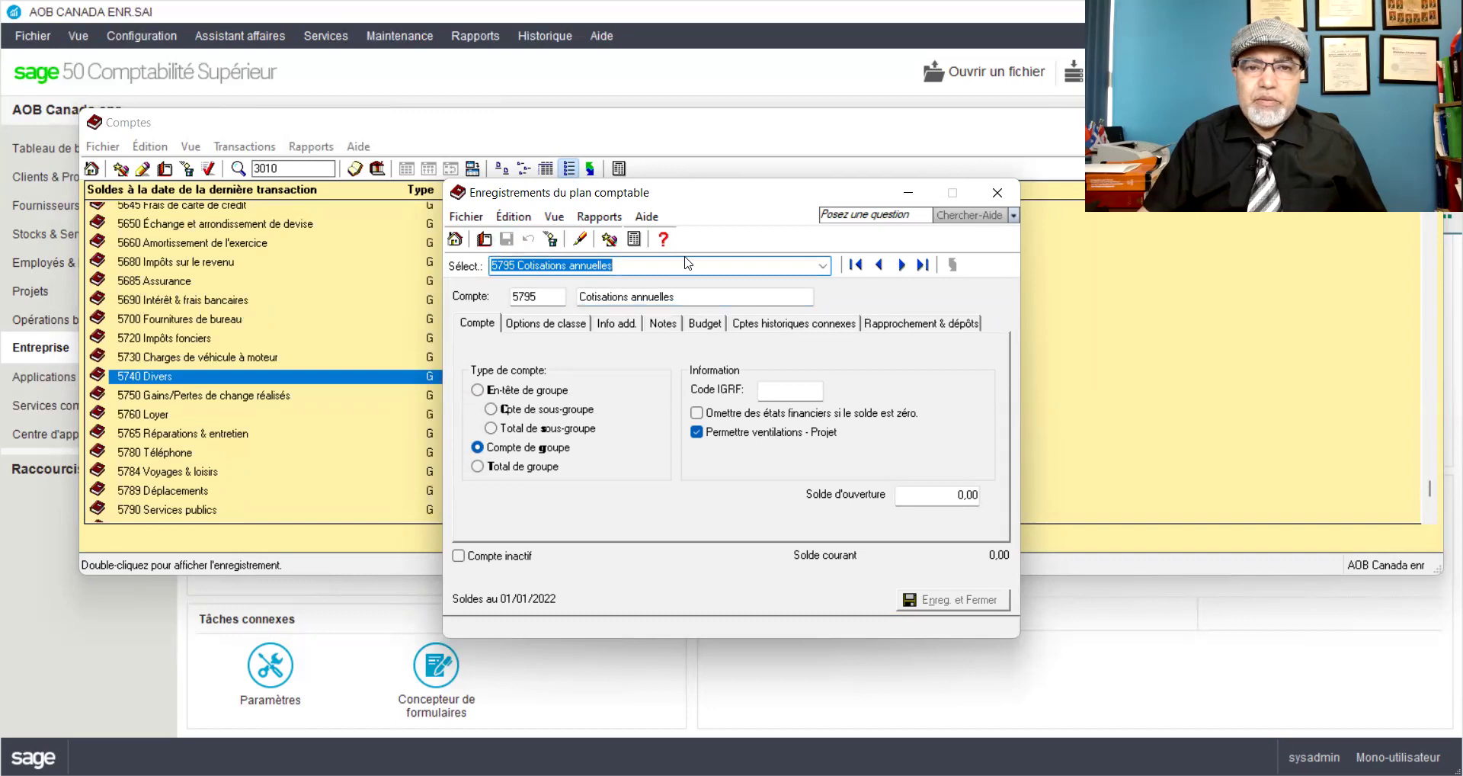
# Step: Check that 5795 appears in the account selector, then close the account record
pyautogui.click(823, 265)
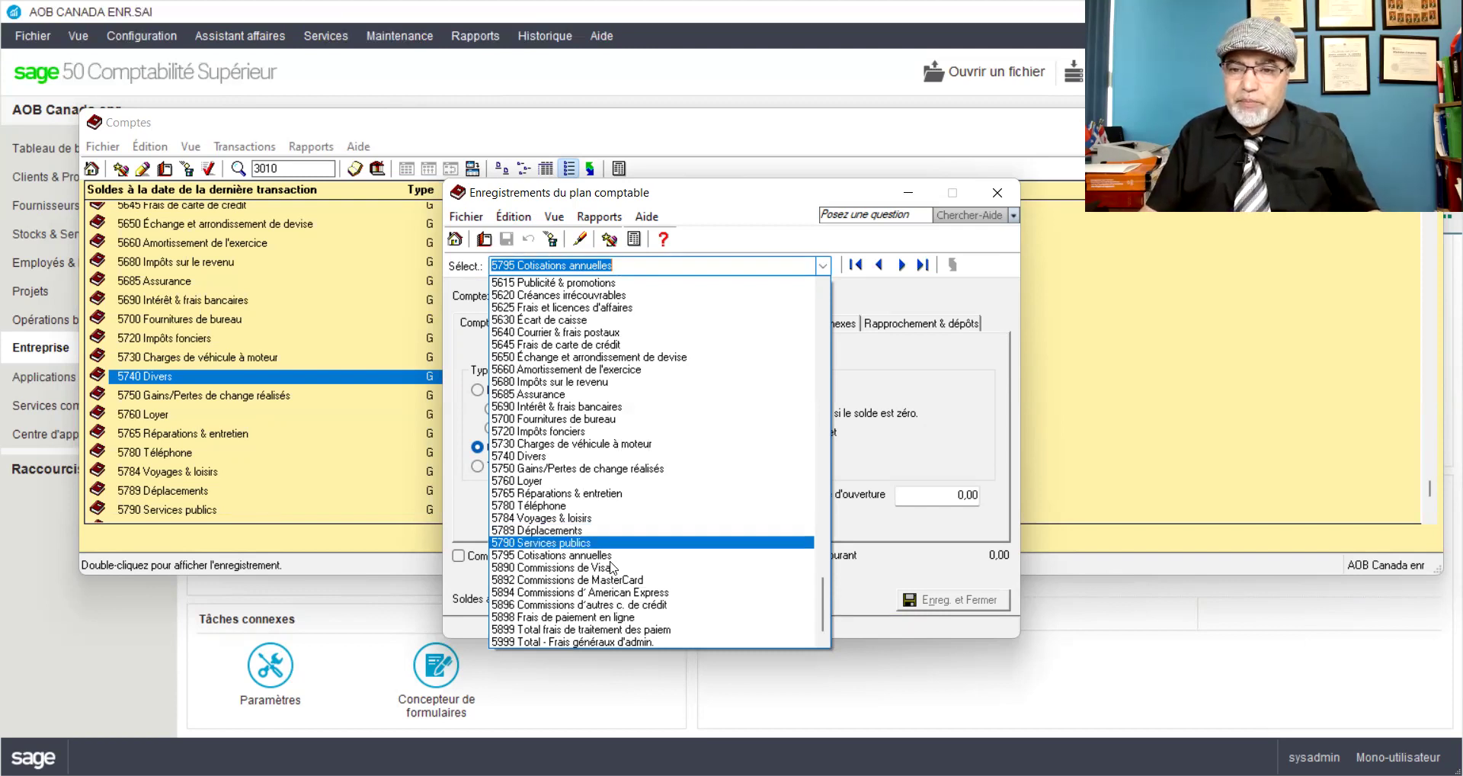
pyautogui.click(997, 200)
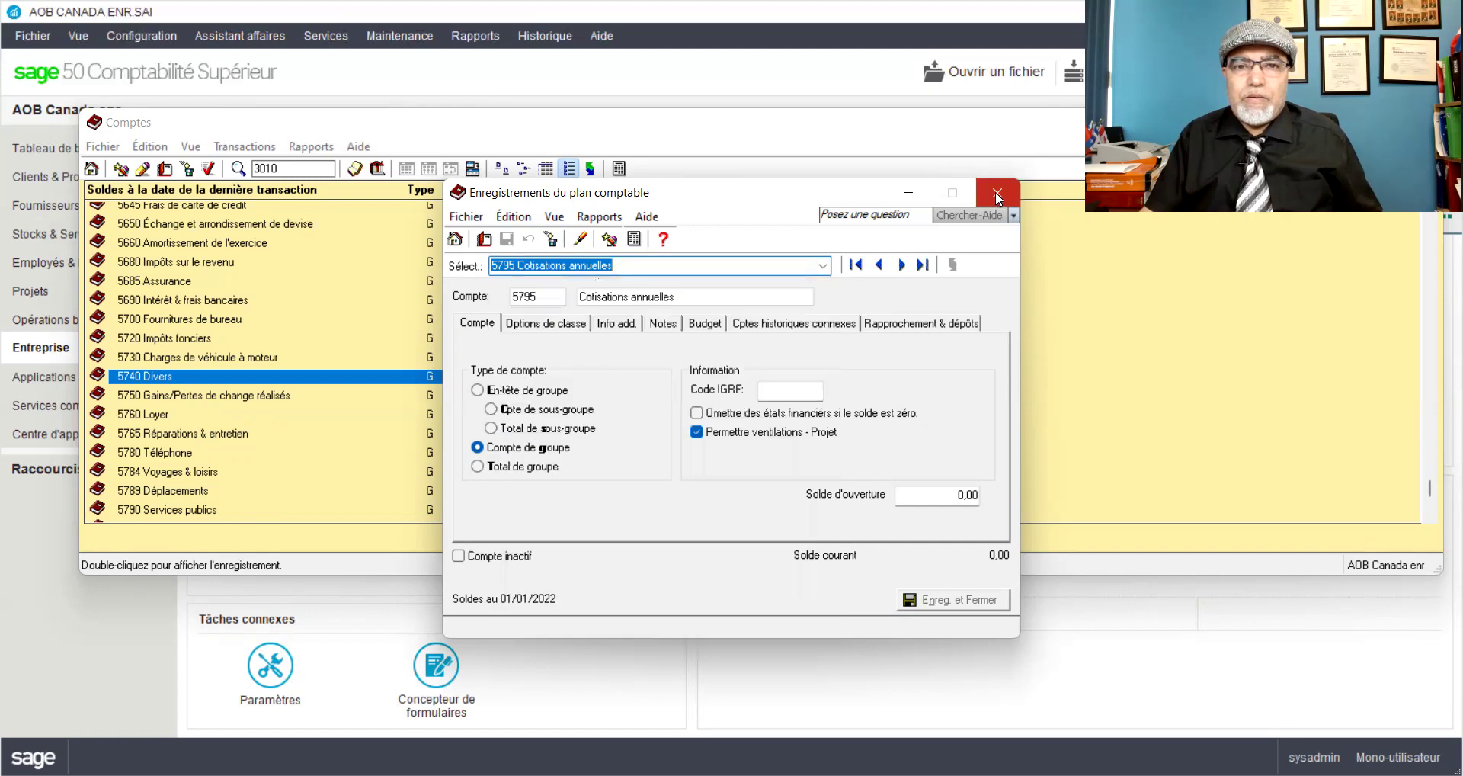
pyautogui.click(996, 194)
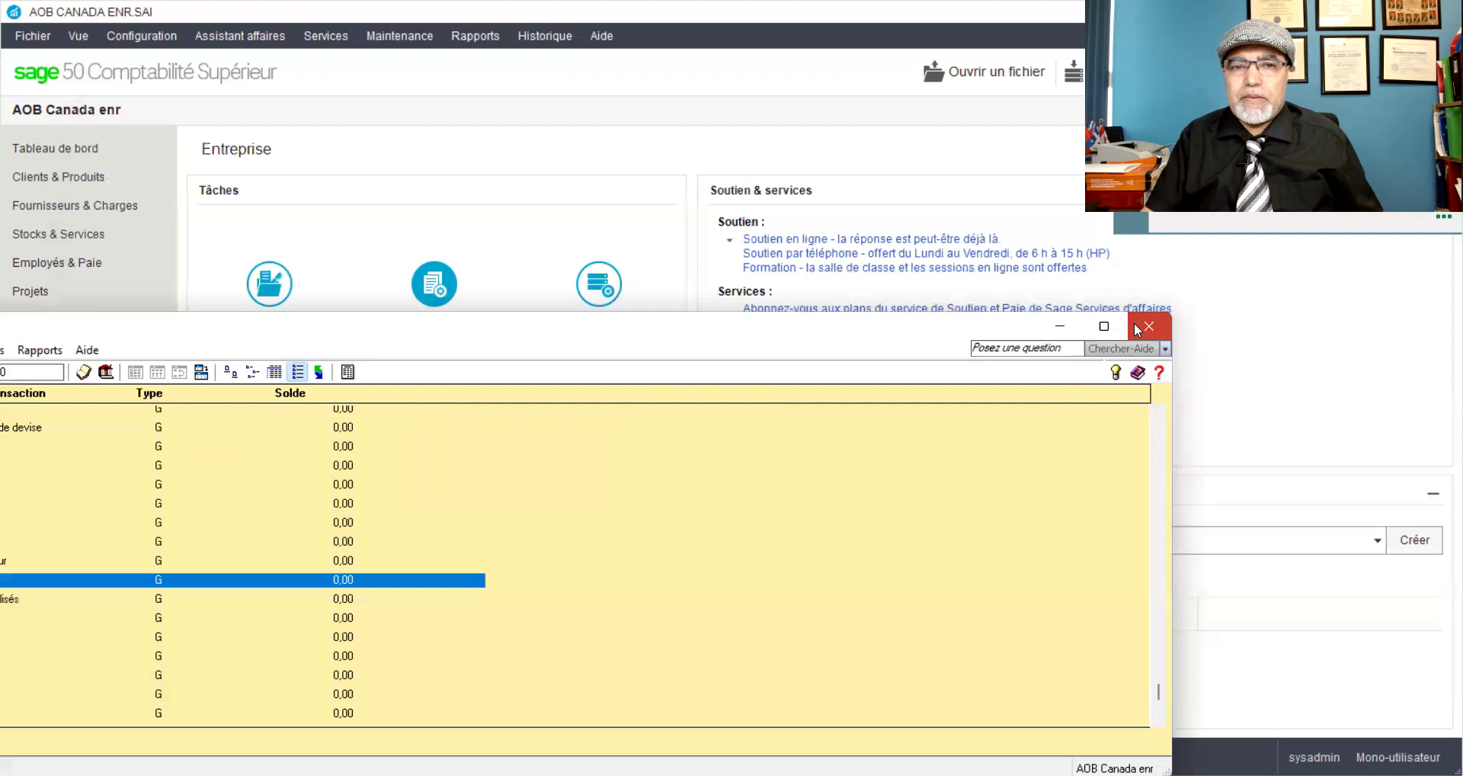
# Step: Close the Comptes account list to return to the Entreprise page
pyautogui.click(1135, 325)
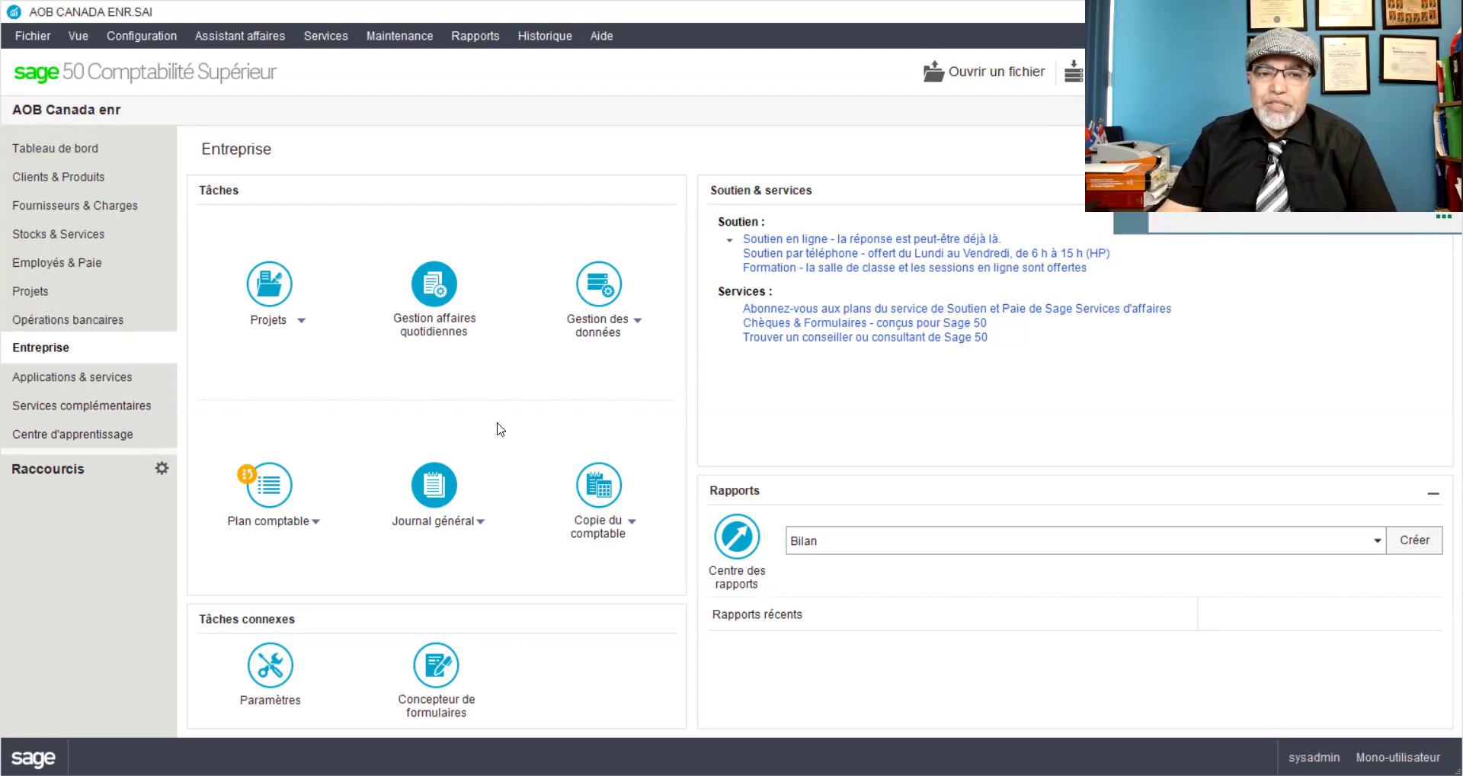
# Step: Start a general journal entry with source 'CHèque personnel#11' and retype the date's day and month as 0102
pyautogui.click(438, 499)
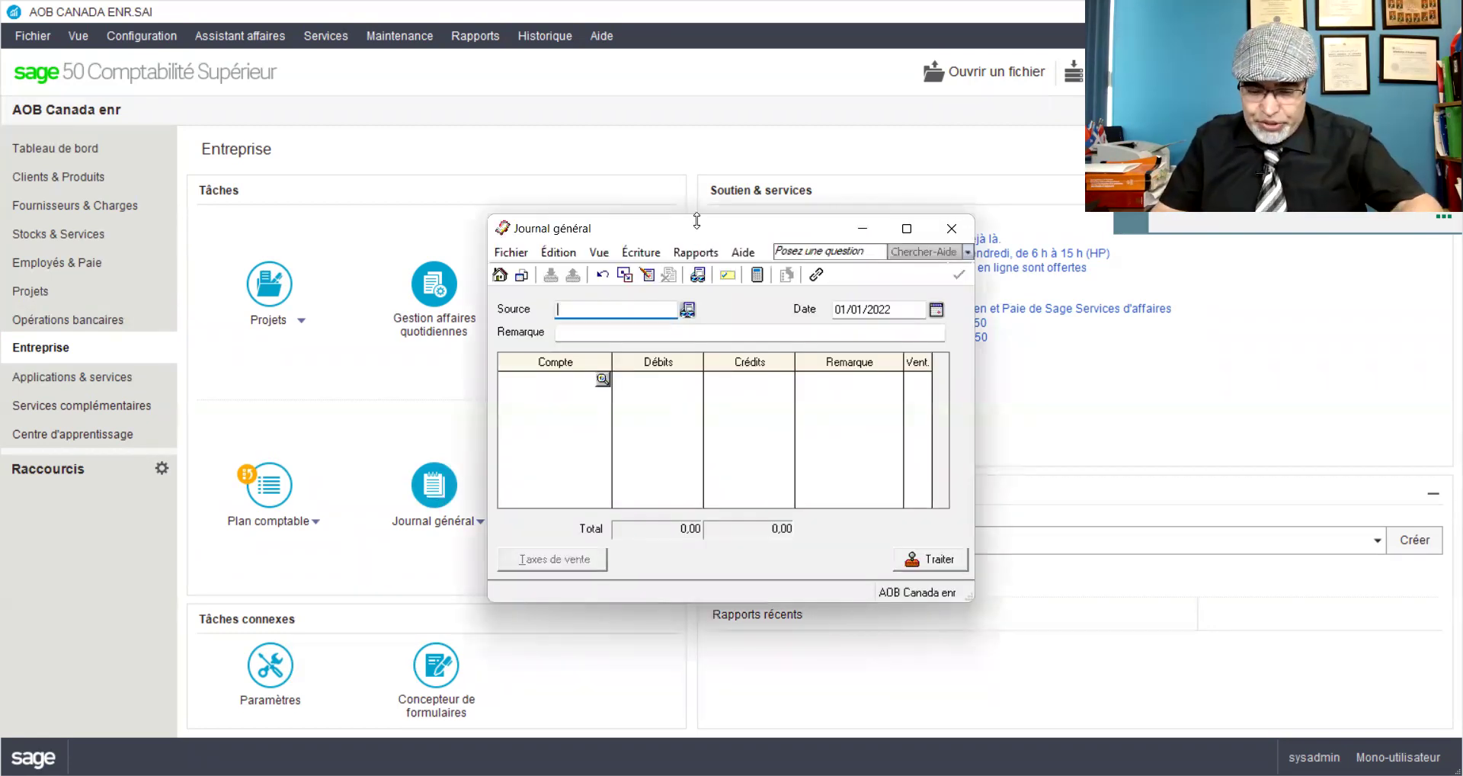
pyautogui.write('CH')
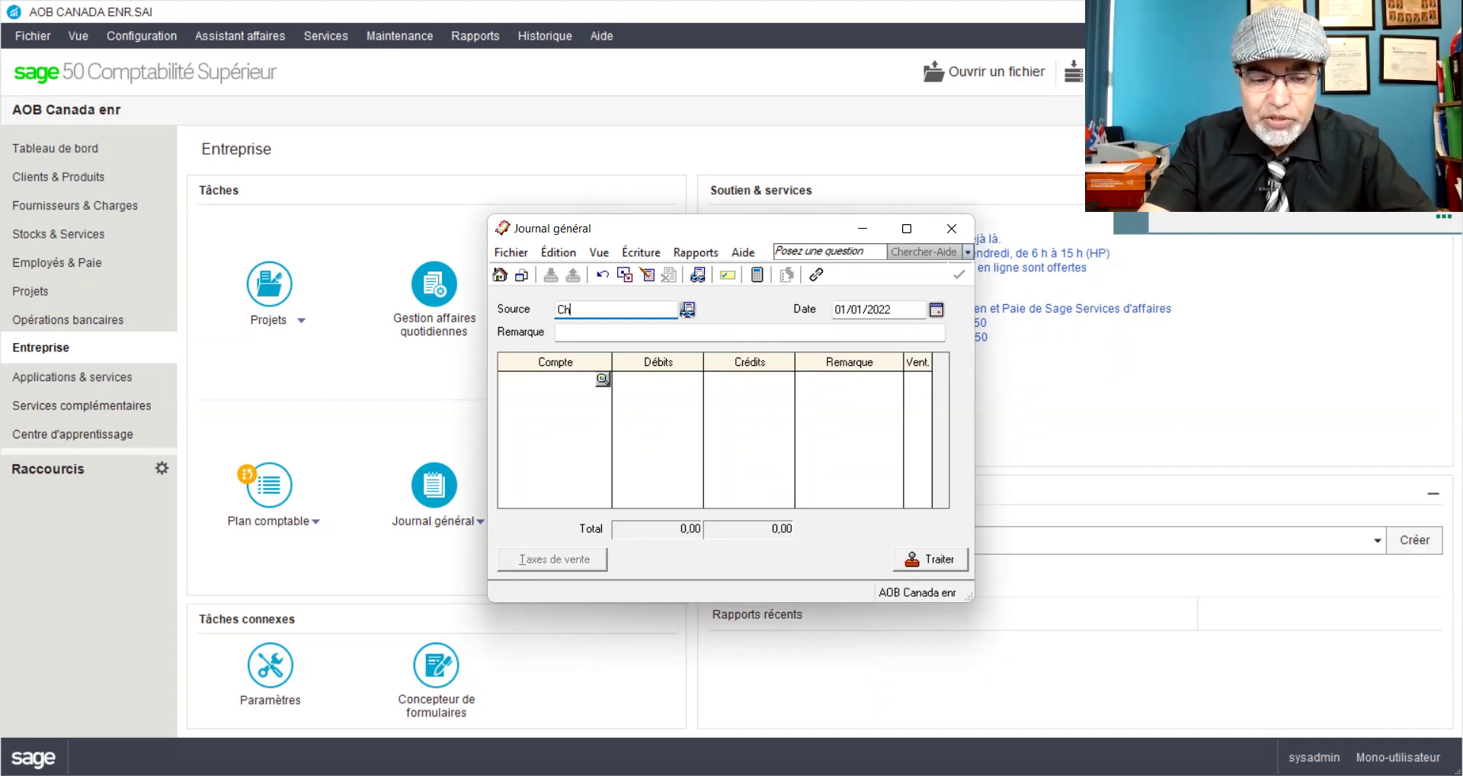
pyautogui.write('èque')
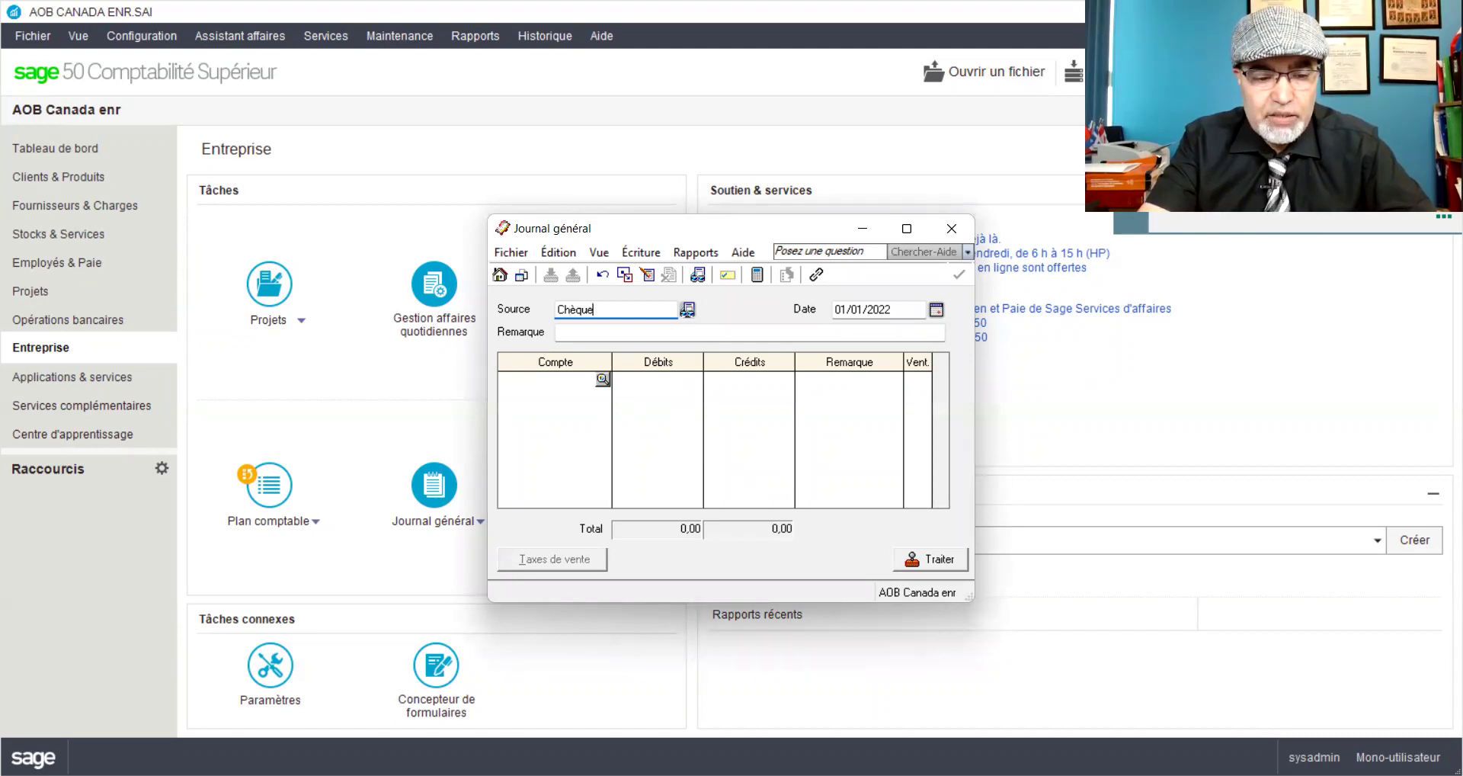
pyautogui.write(' personnel')
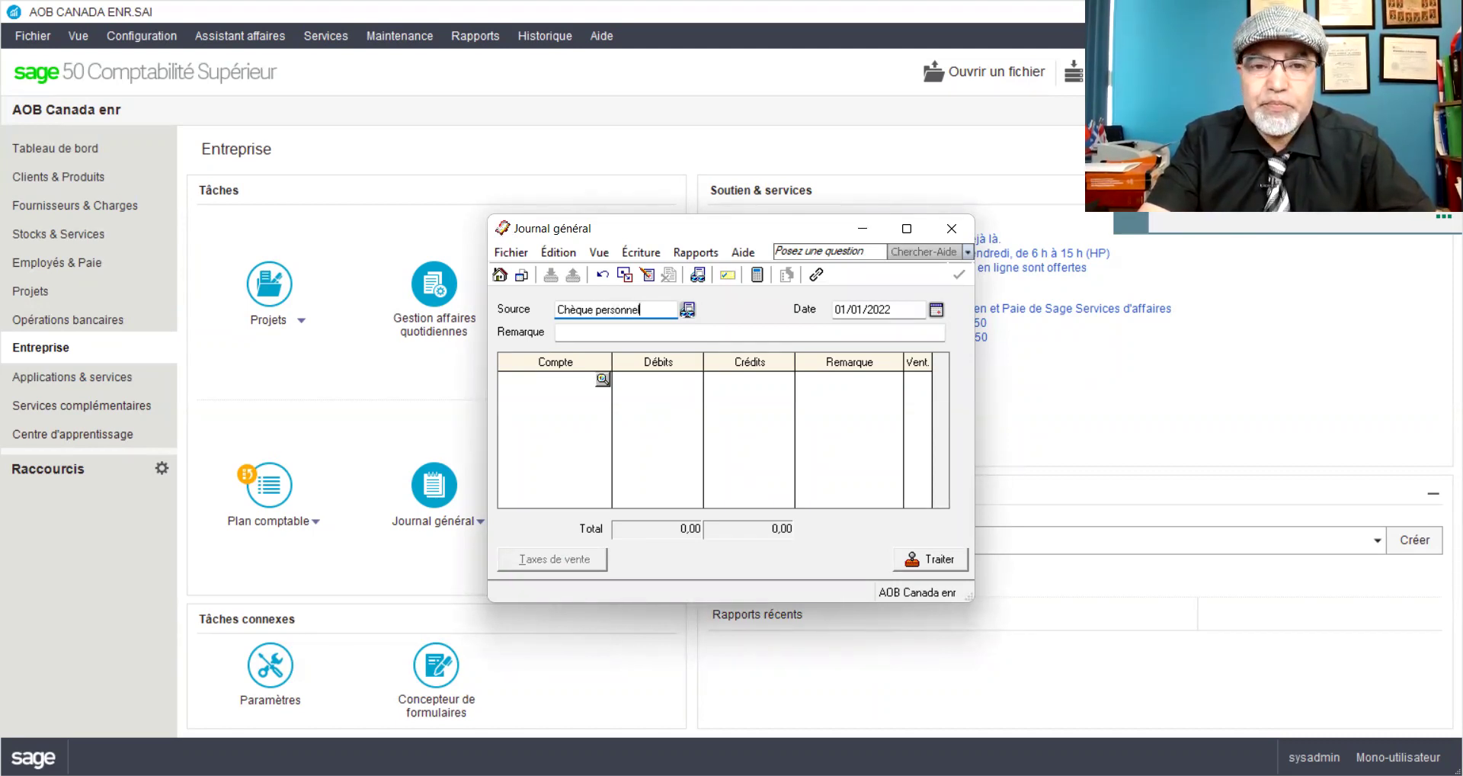
pyautogui.write('#')
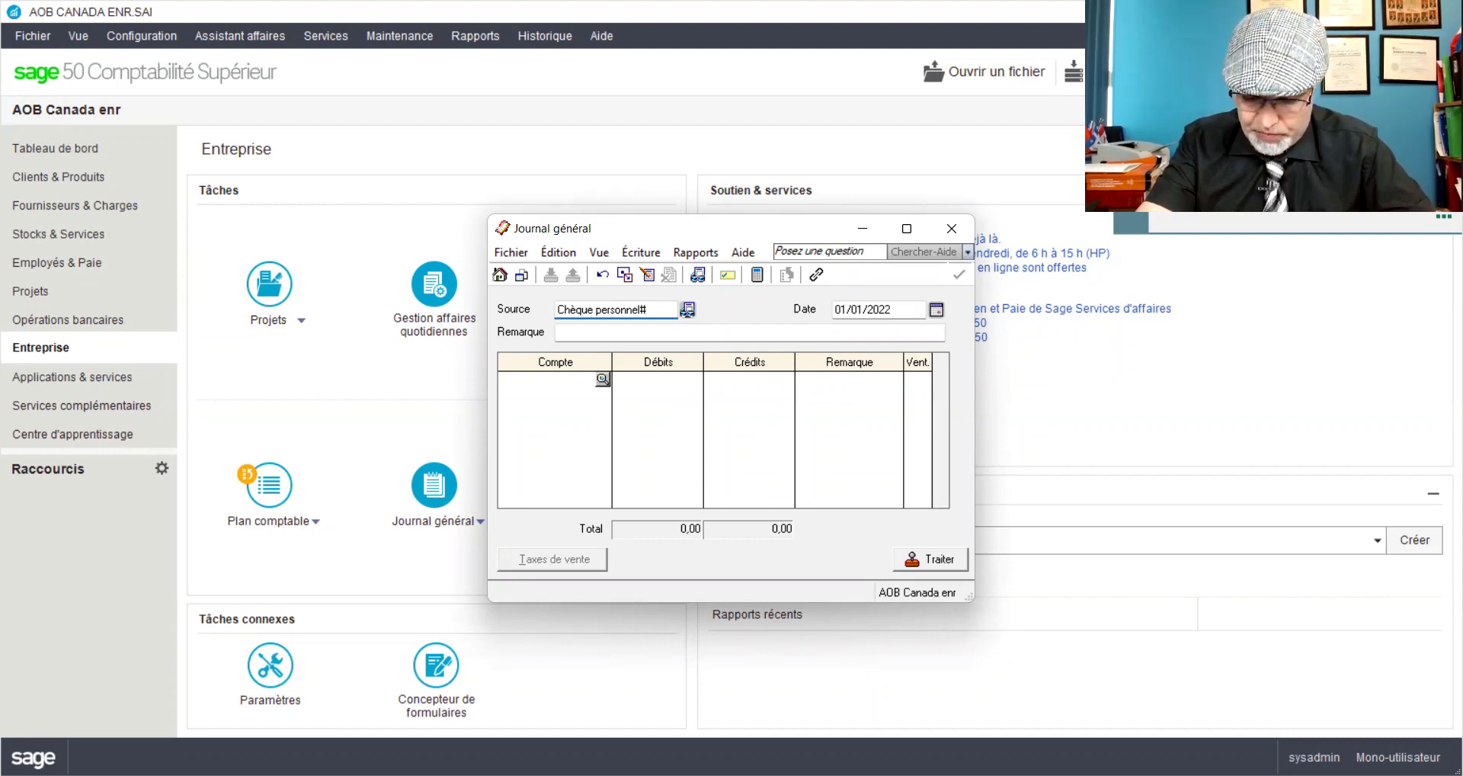
pyautogui.write('11')
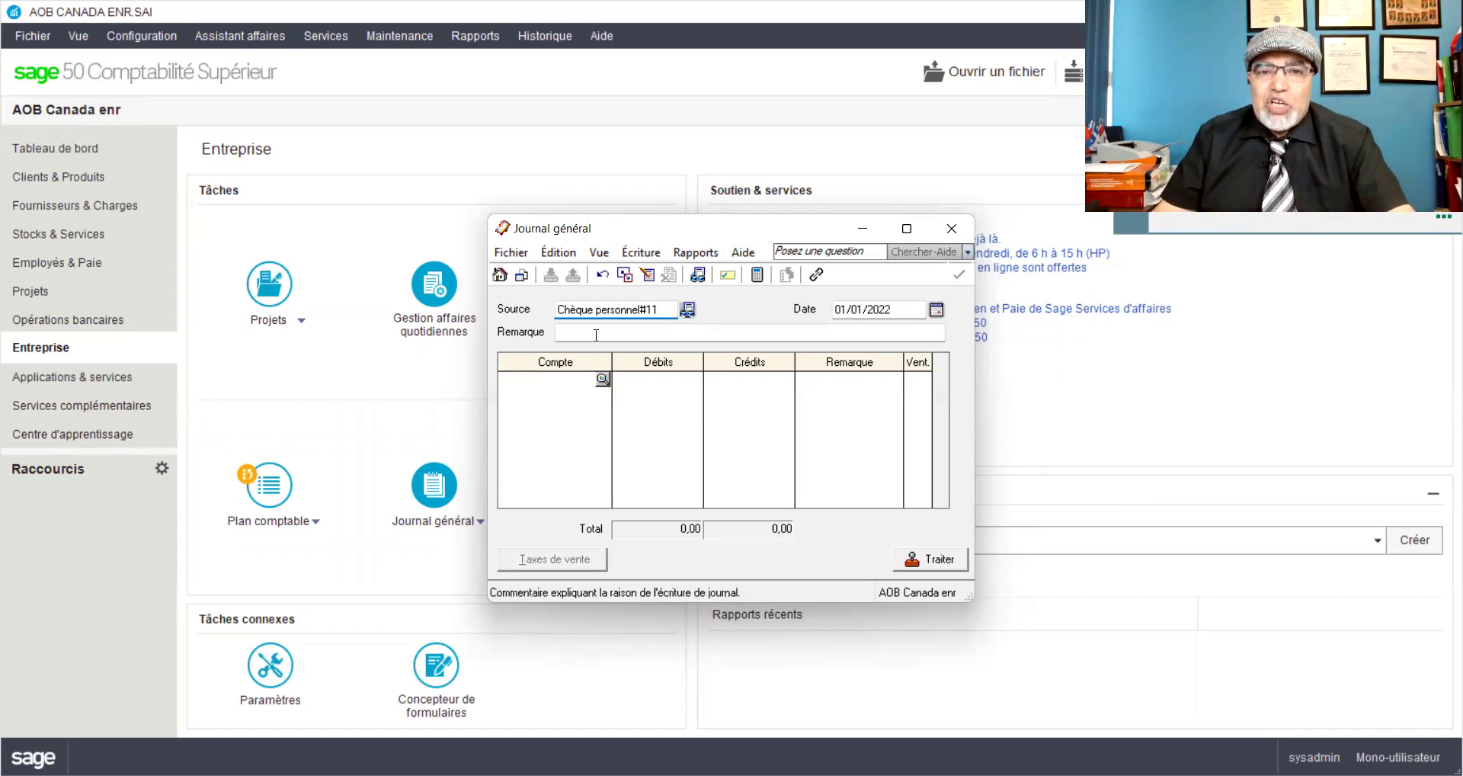
pyautogui.moveTo(864, 309); pyautogui.dragTo(829, 312)
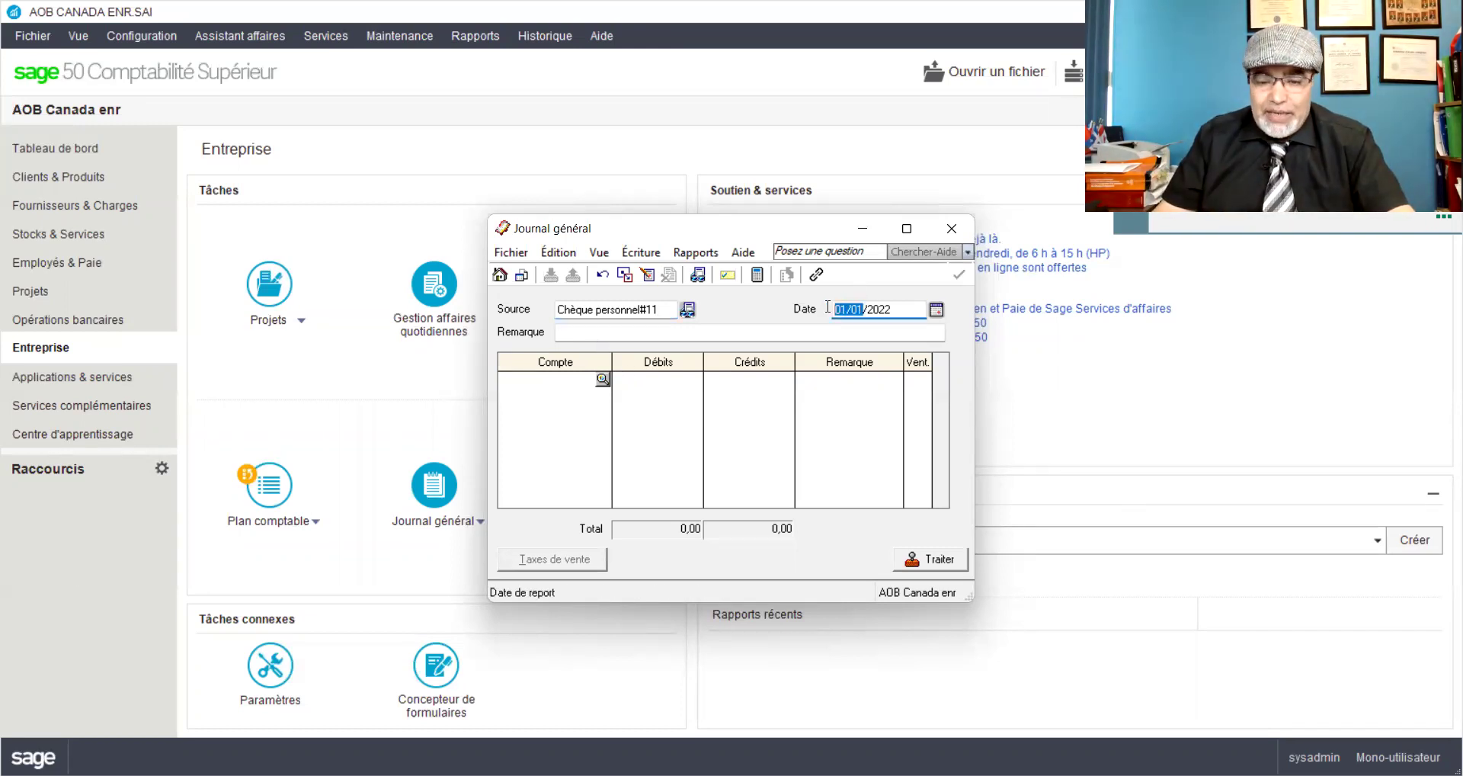
pyautogui.write('0102')
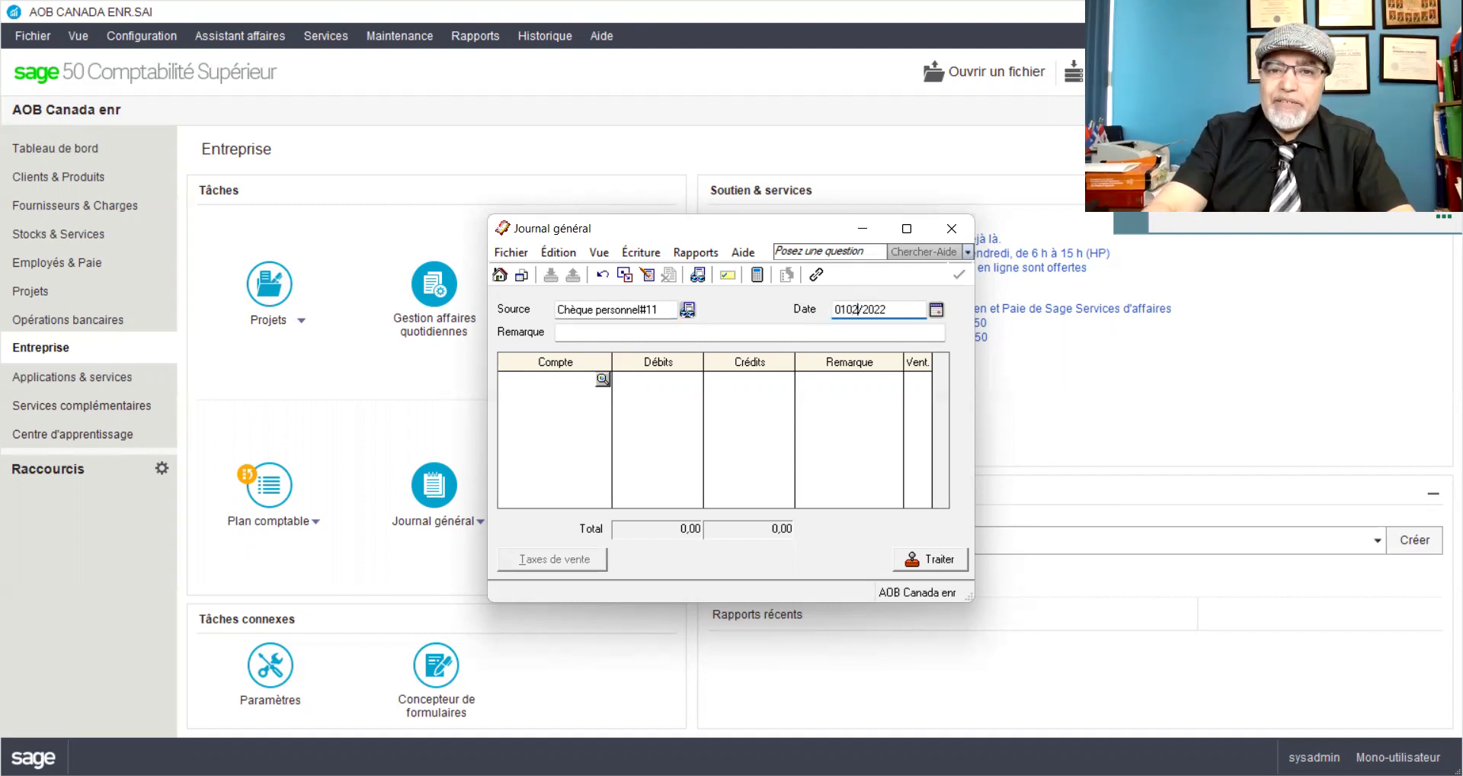
# Step: Debit 1050 Petite caisse 6 500,00 and credit 3010 AOB_Apport 6 500,00
pyautogui.click(571, 388)
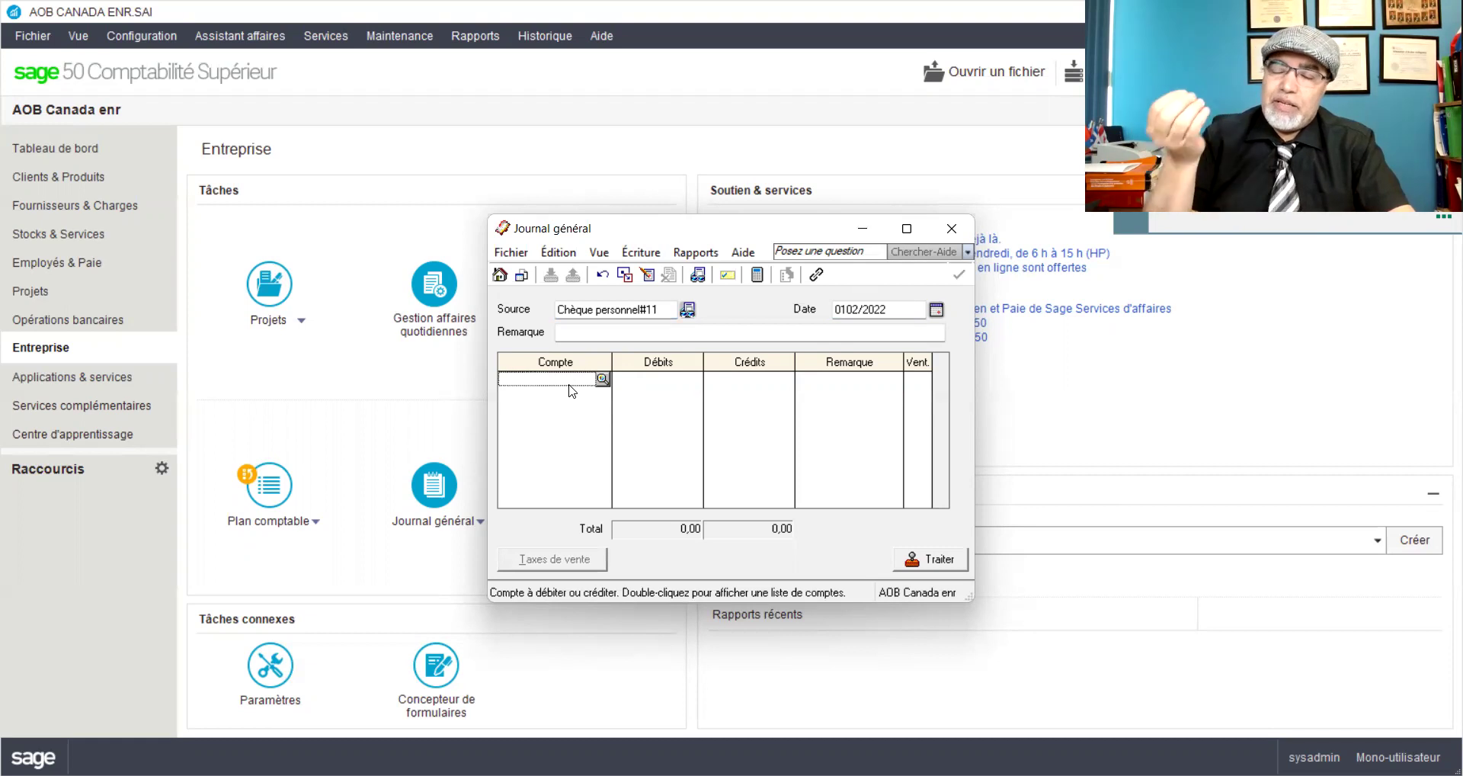
pyautogui.write('1050')
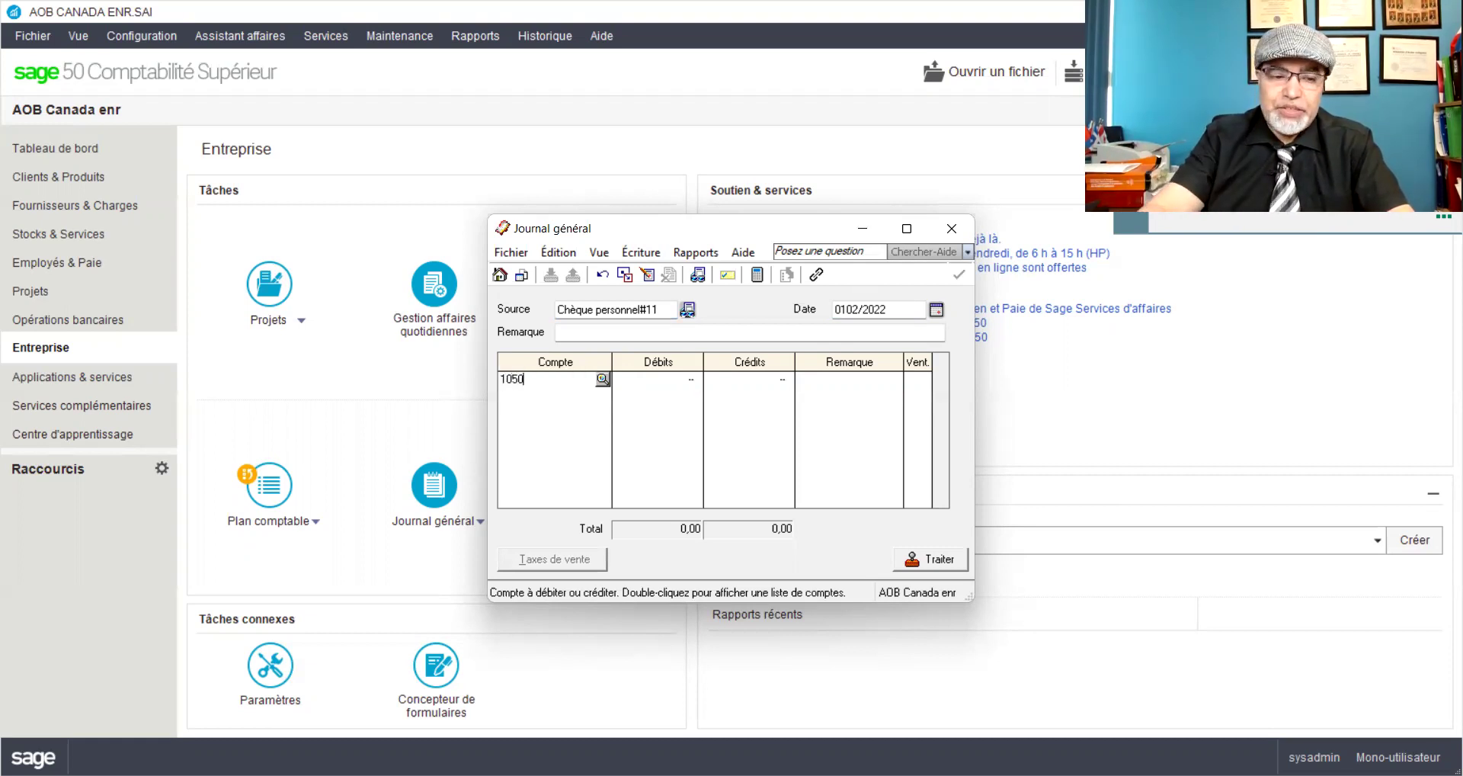
pyautogui.press('Tab')
pyautogui.write('6')
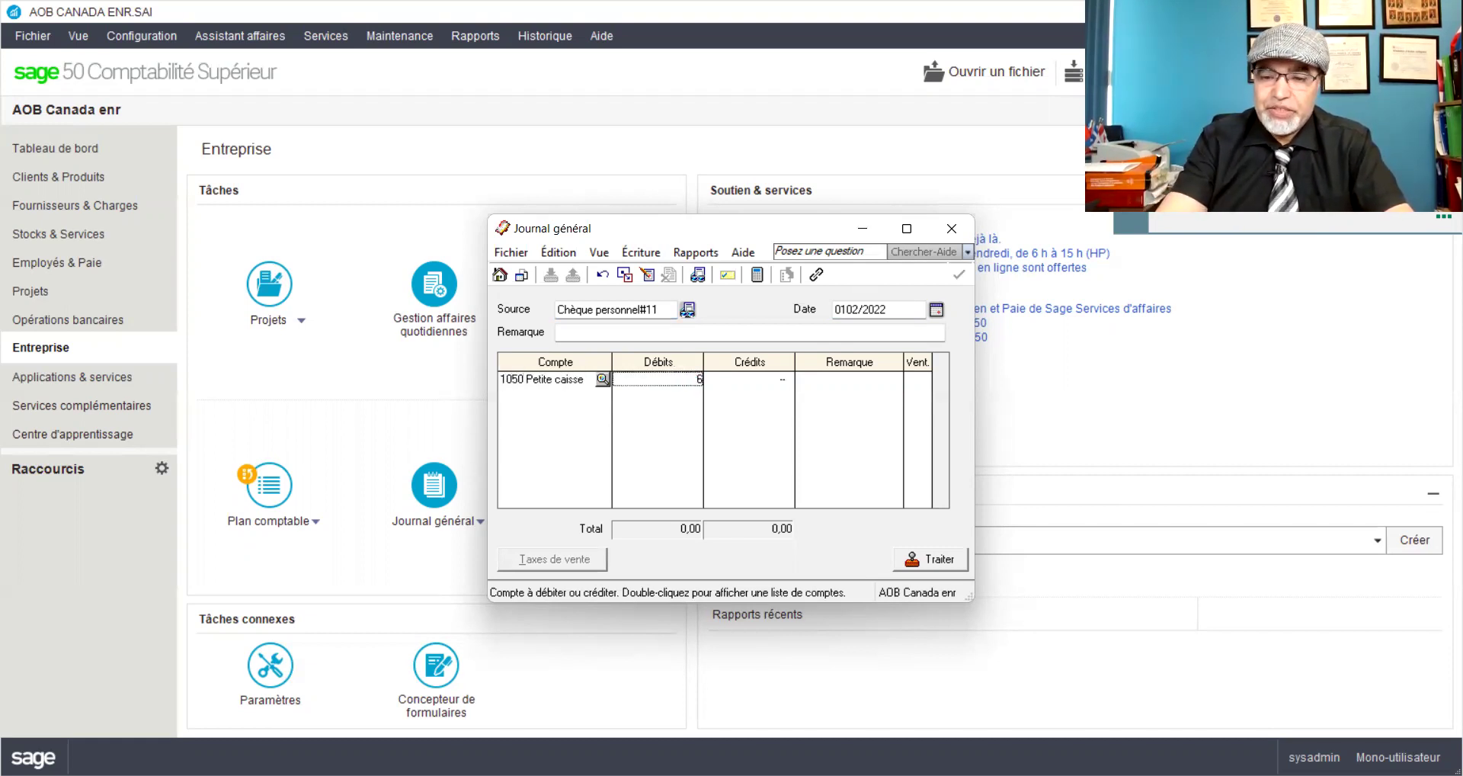
pyautogui.write(' 500')
pyautogui.press('Tab')
pyautogui.press('Tab')
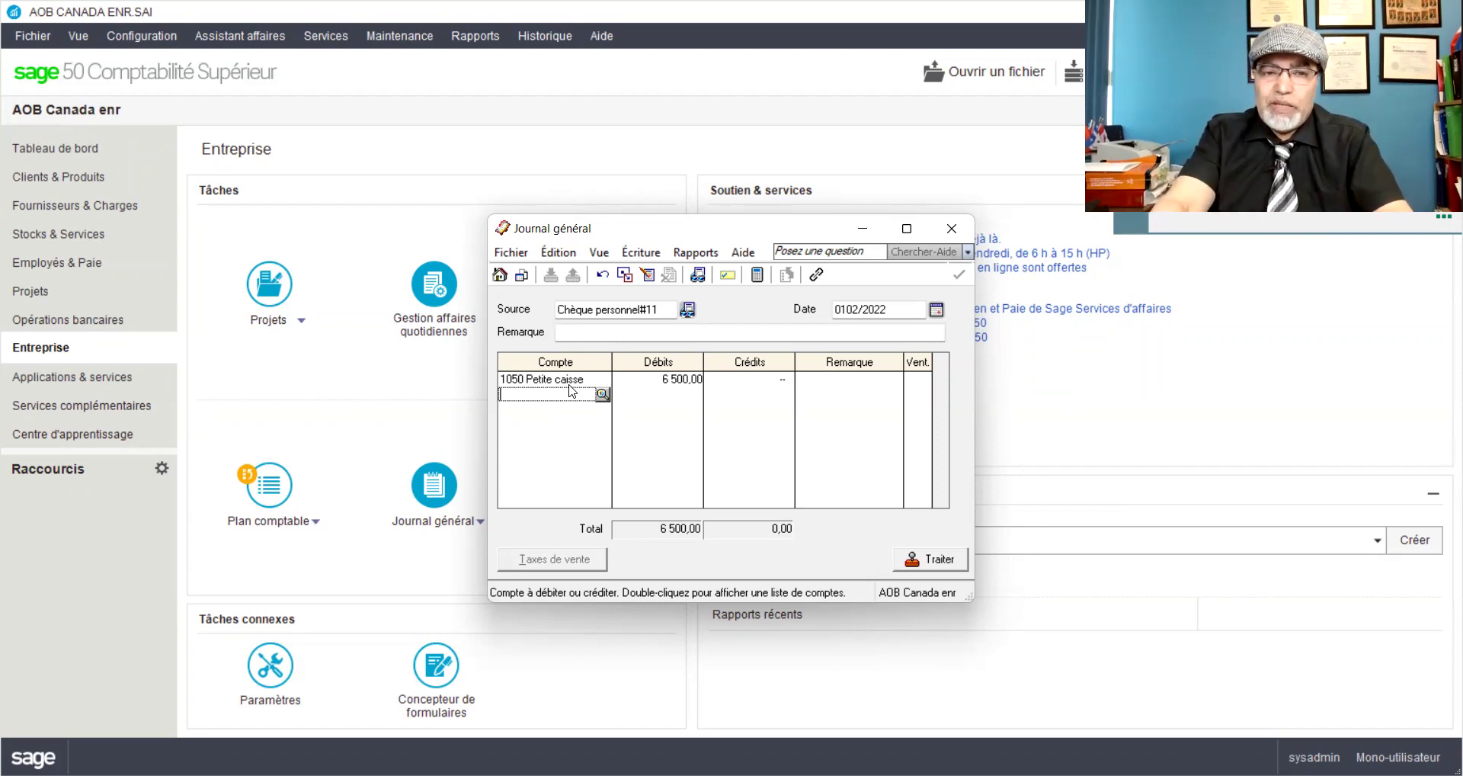
pyautogui.write('3010')
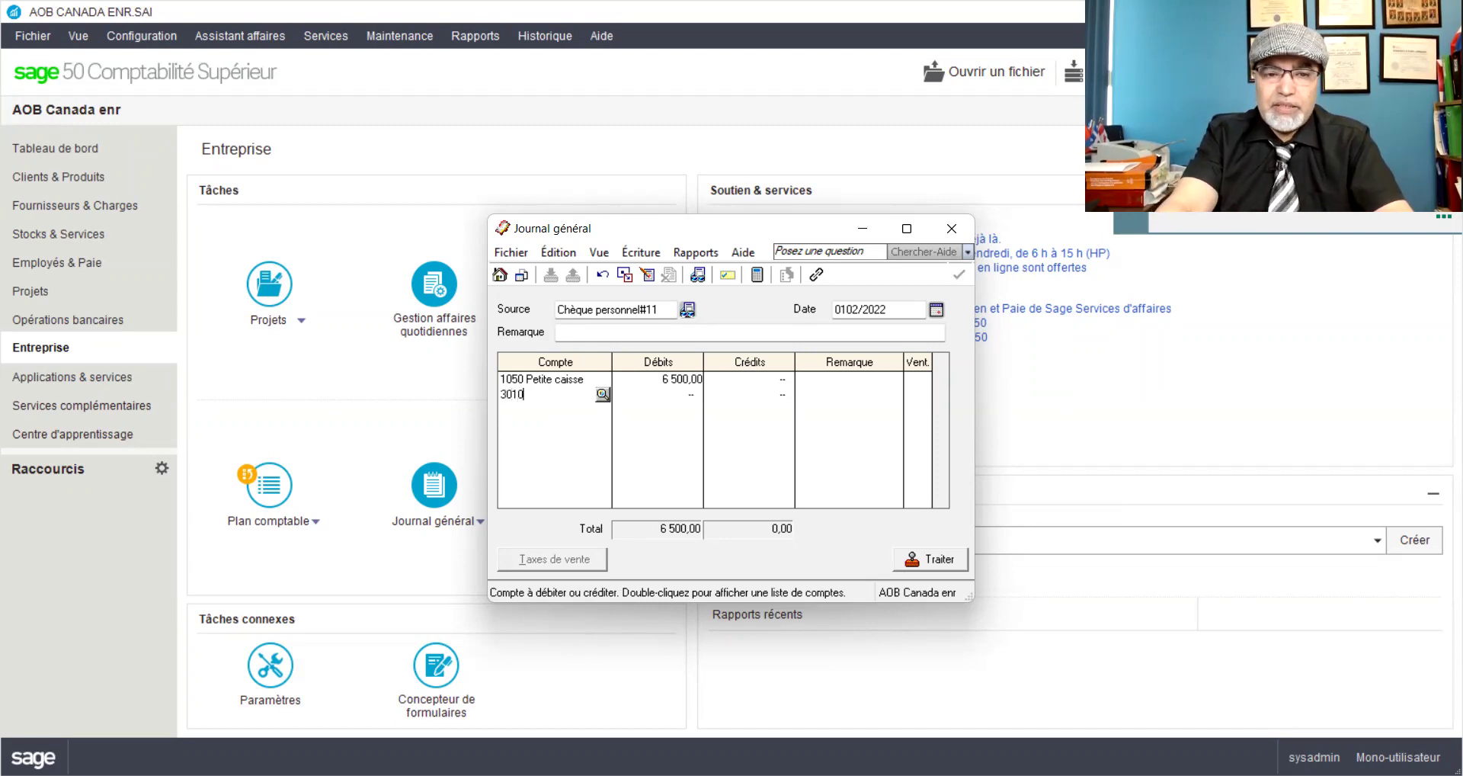
pyautogui.press('Tab')
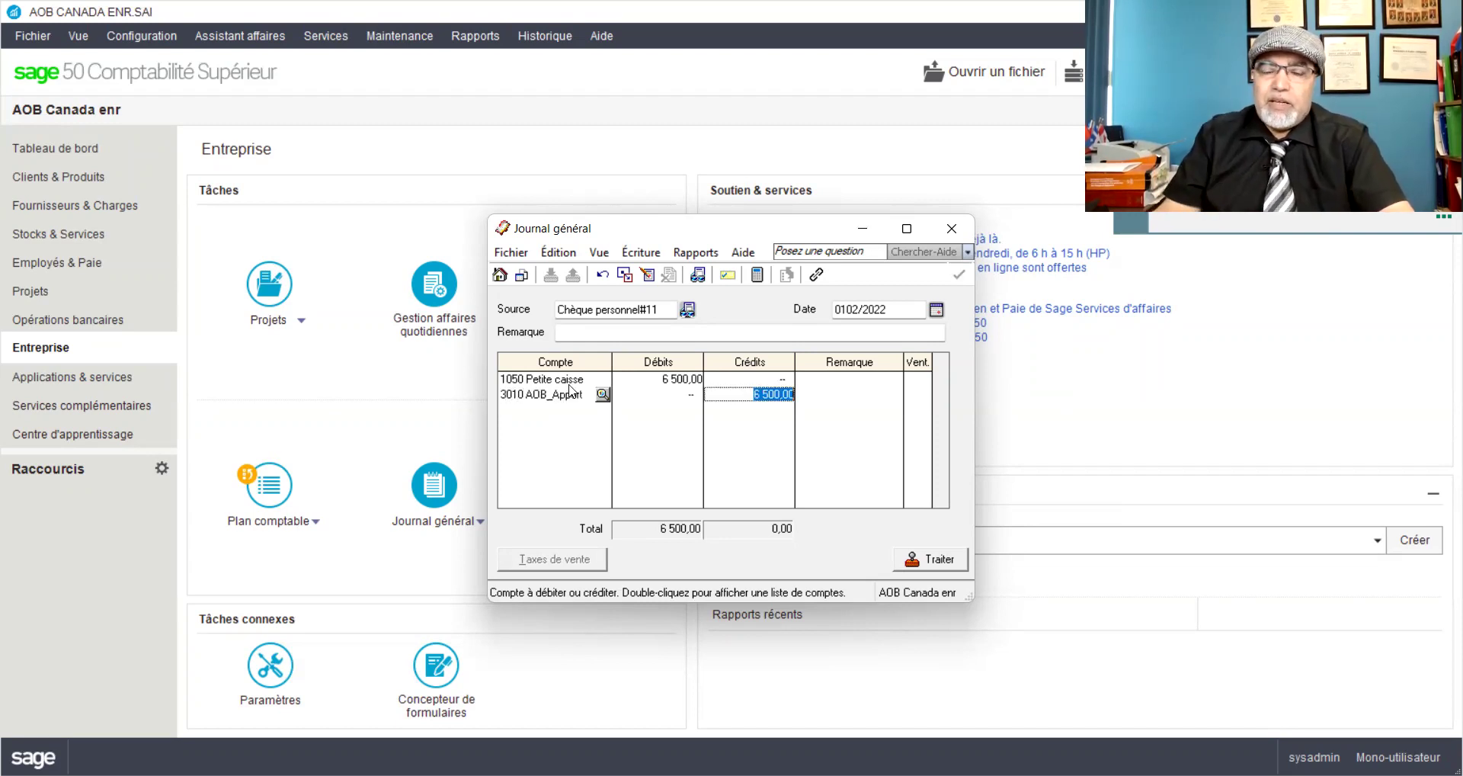
pyautogui.press('Tab')
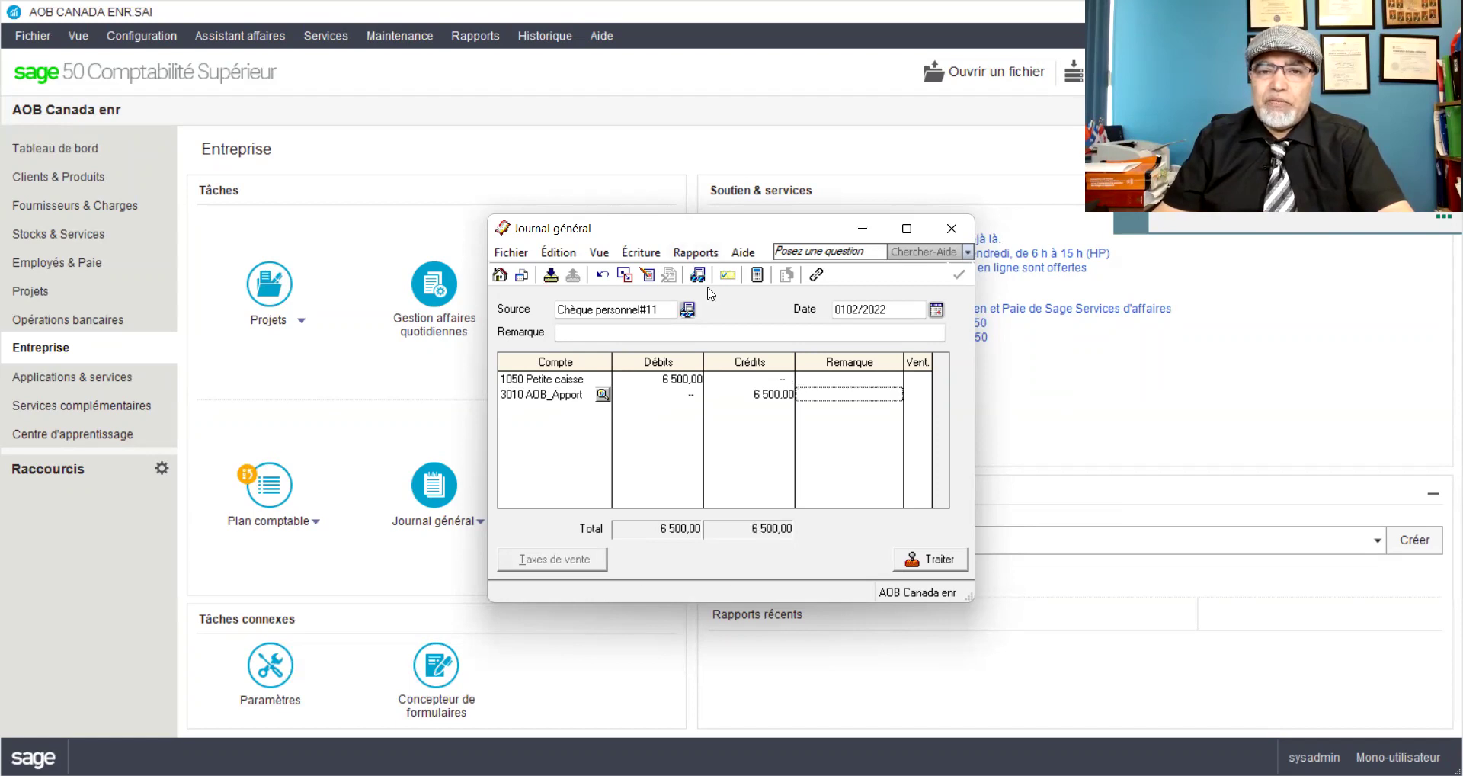
pyautogui.moveTo(734, 233); pyautogui.dragTo(553, 88)
pyautogui.moveTo(789, 455); pyautogui.dragTo(789, 677)
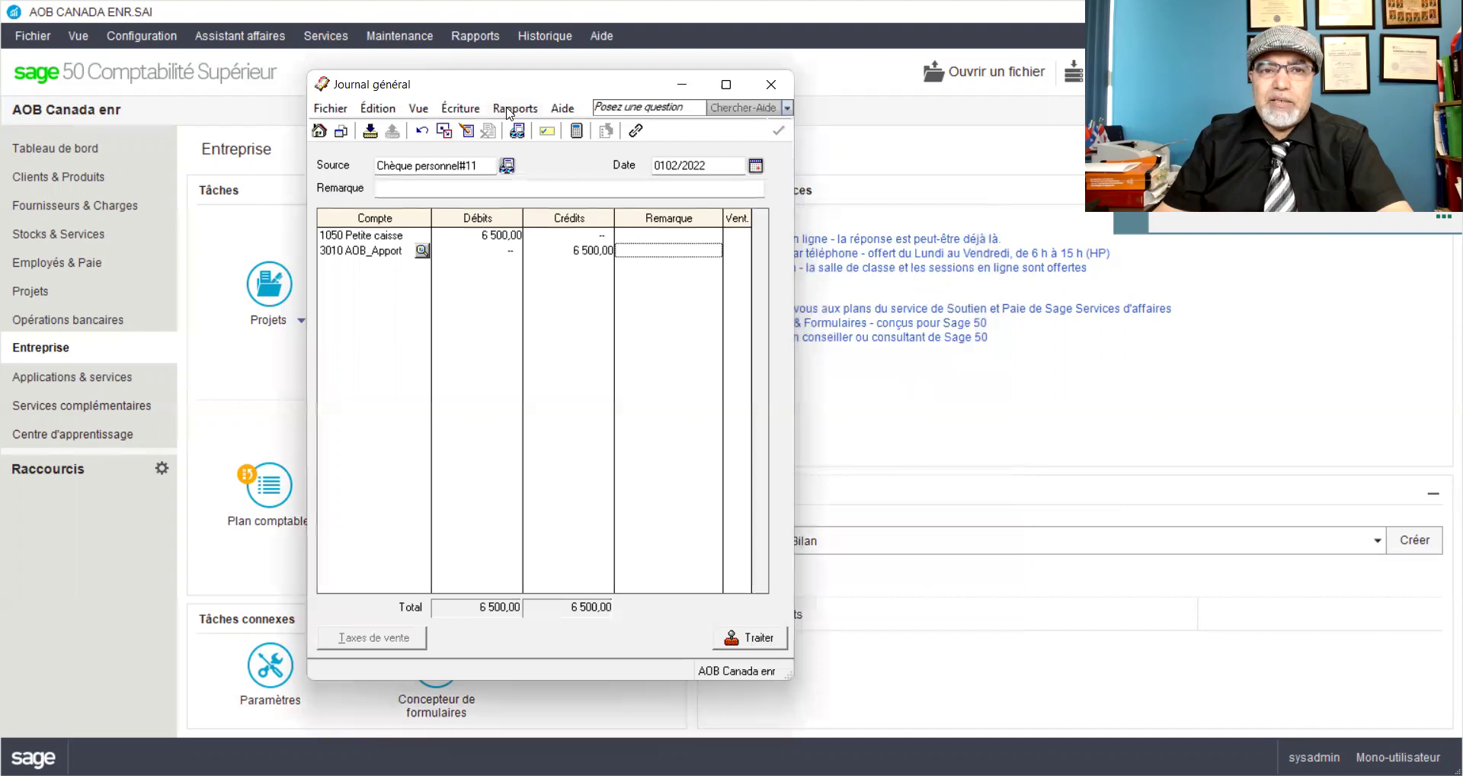
# Step: Preview the entry, fix the date to 01/02/2022, and redisplay the debit and credit details
pyautogui.click(540, 133)
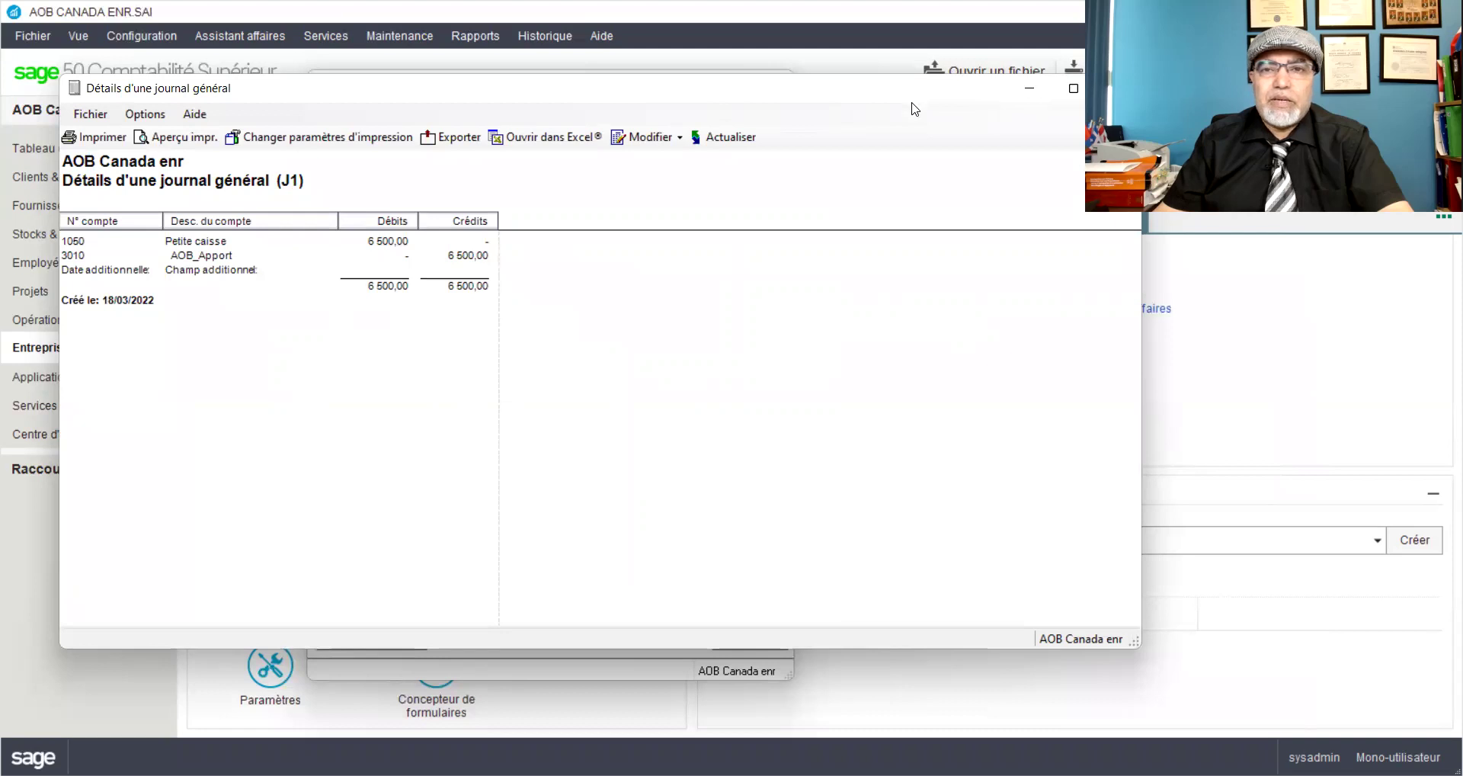
pyautogui.click(1030, 100)
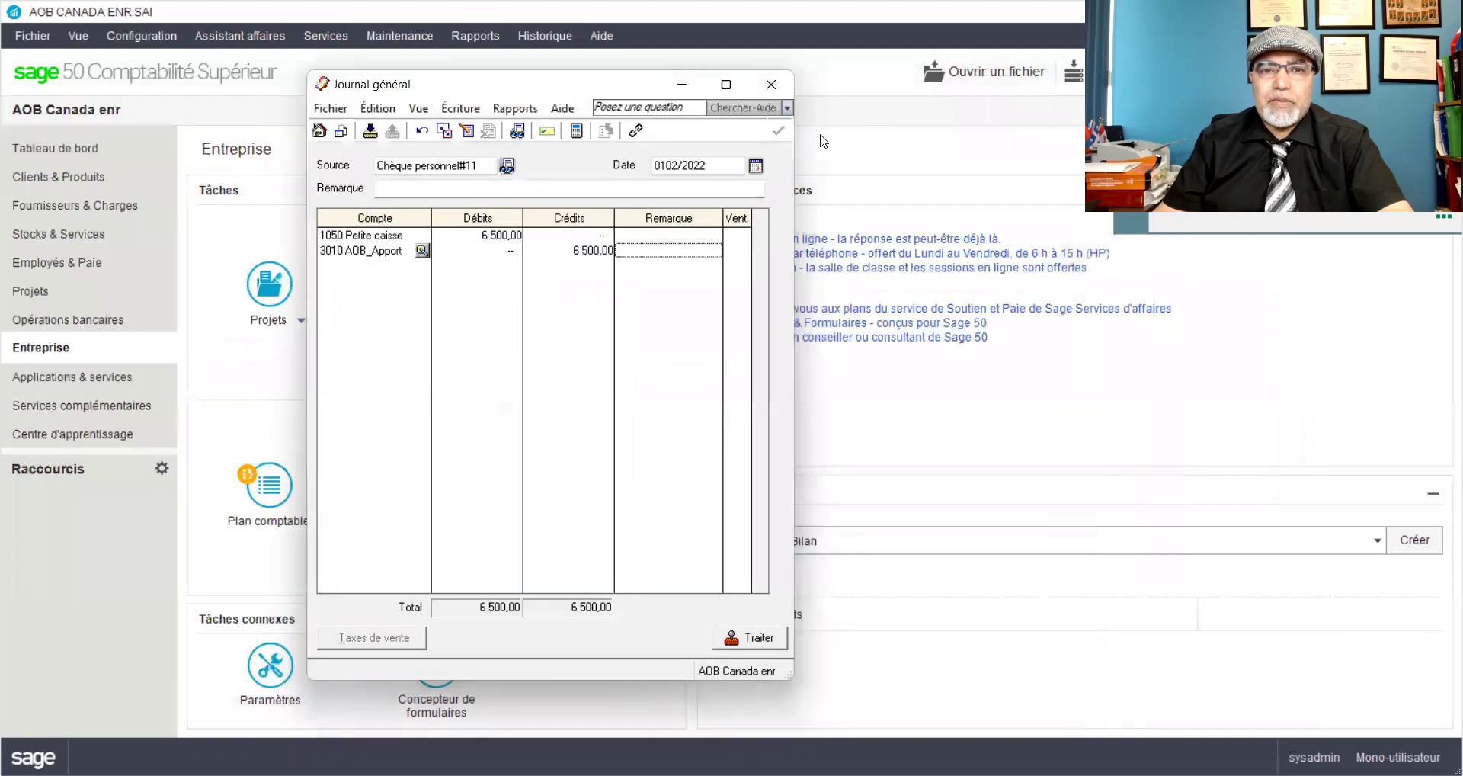
pyautogui.click(666, 164)
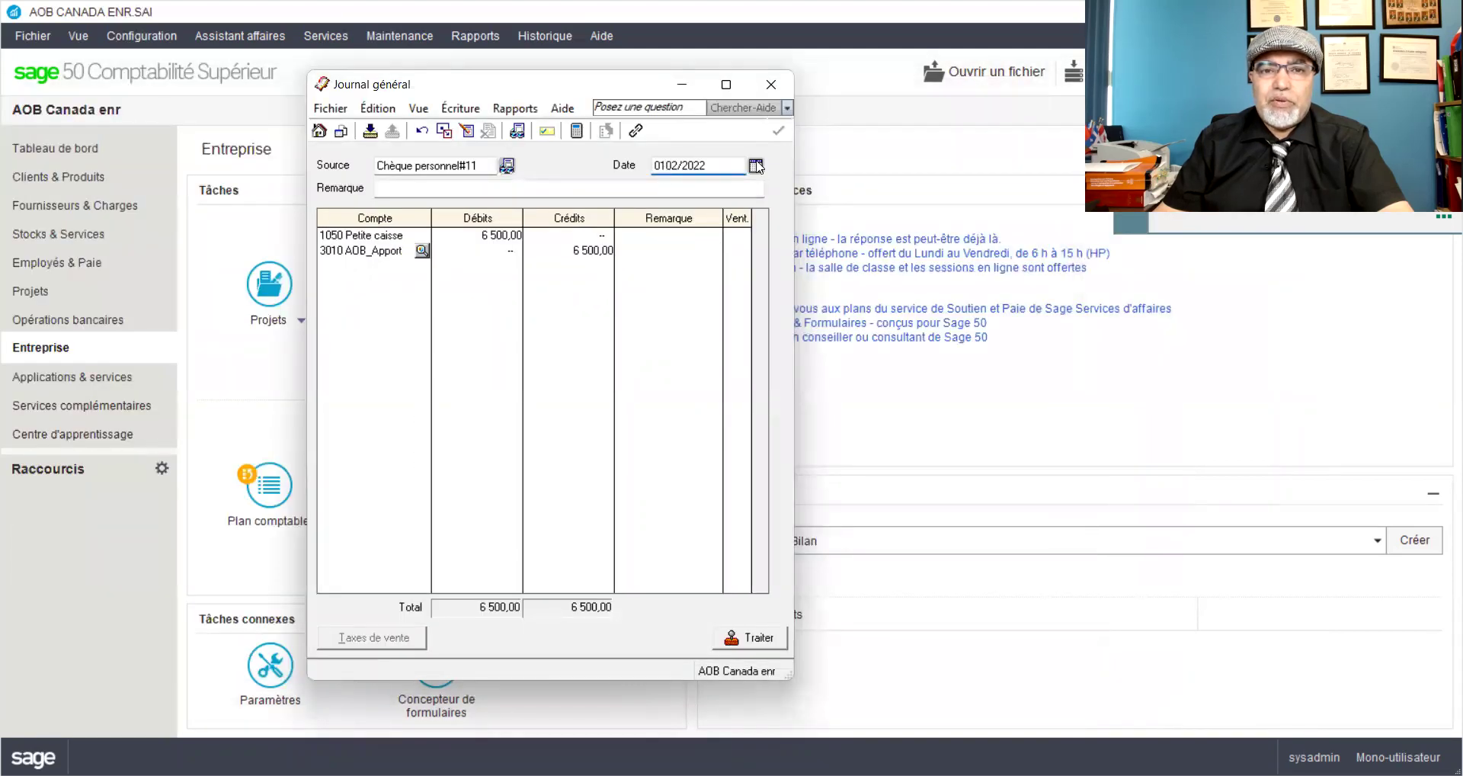
pyautogui.write('/')
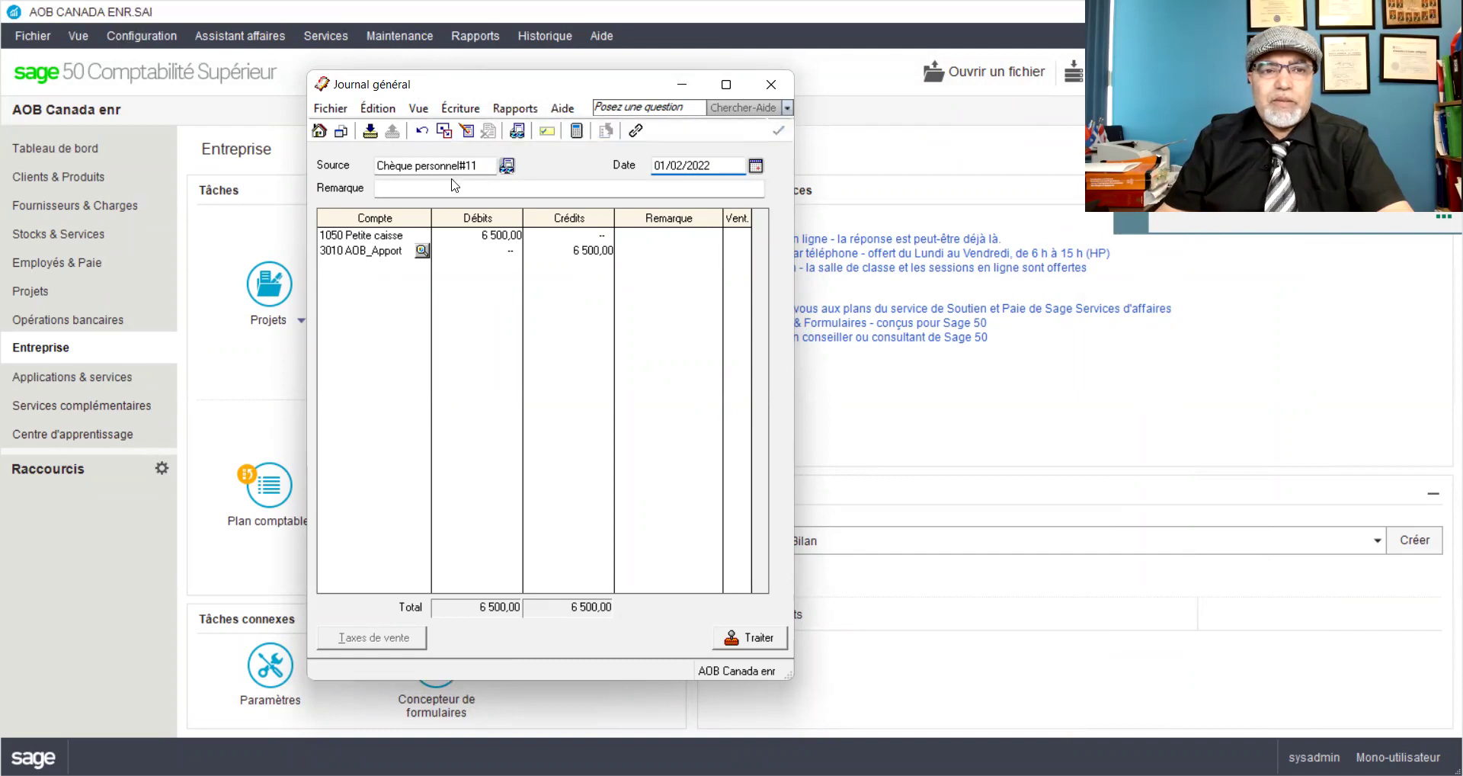
pyautogui.hotkey('ctrl', 'y')
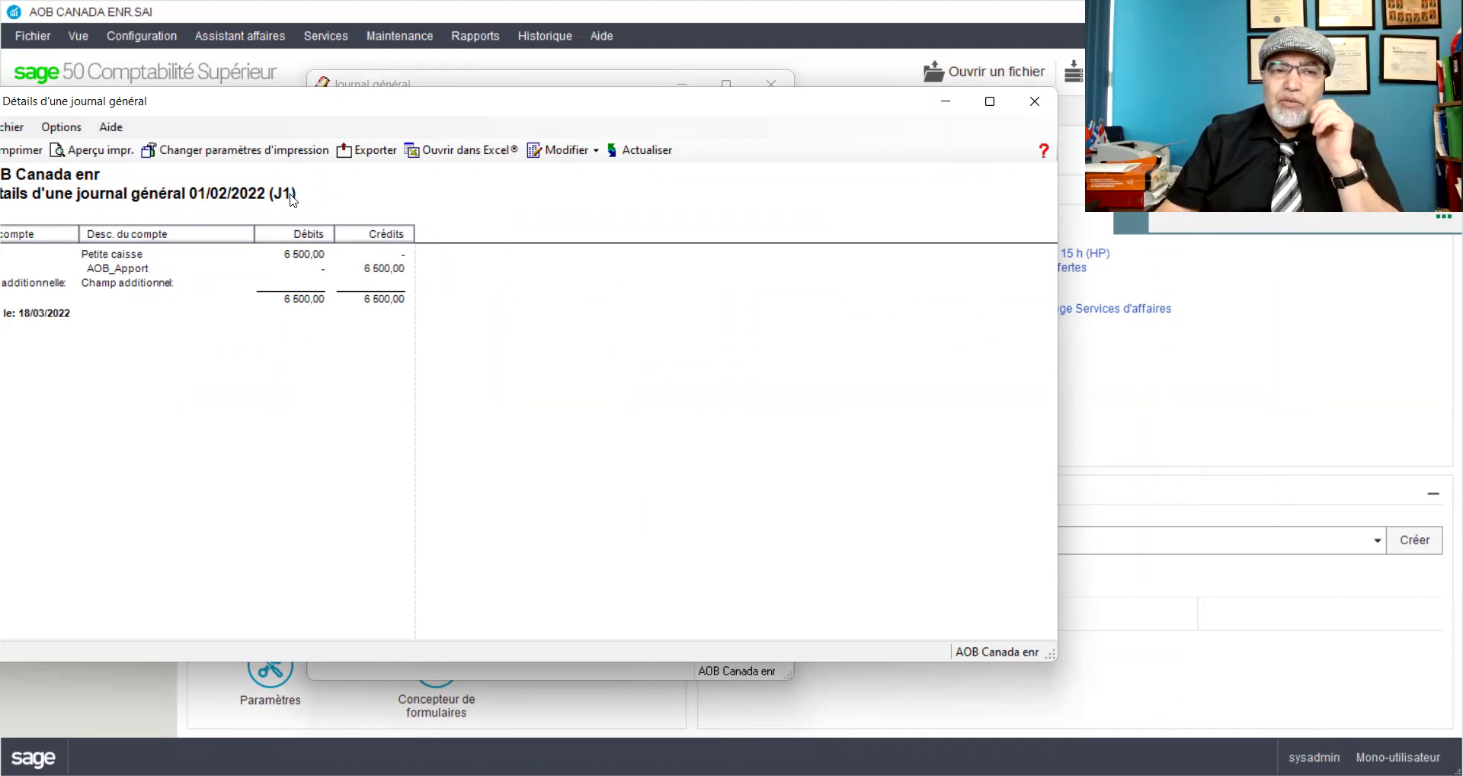
# Step: Post the 6 500,00 entry as J1, accepting the later-date warning, and close the general journal
pyautogui.click(1037, 101)
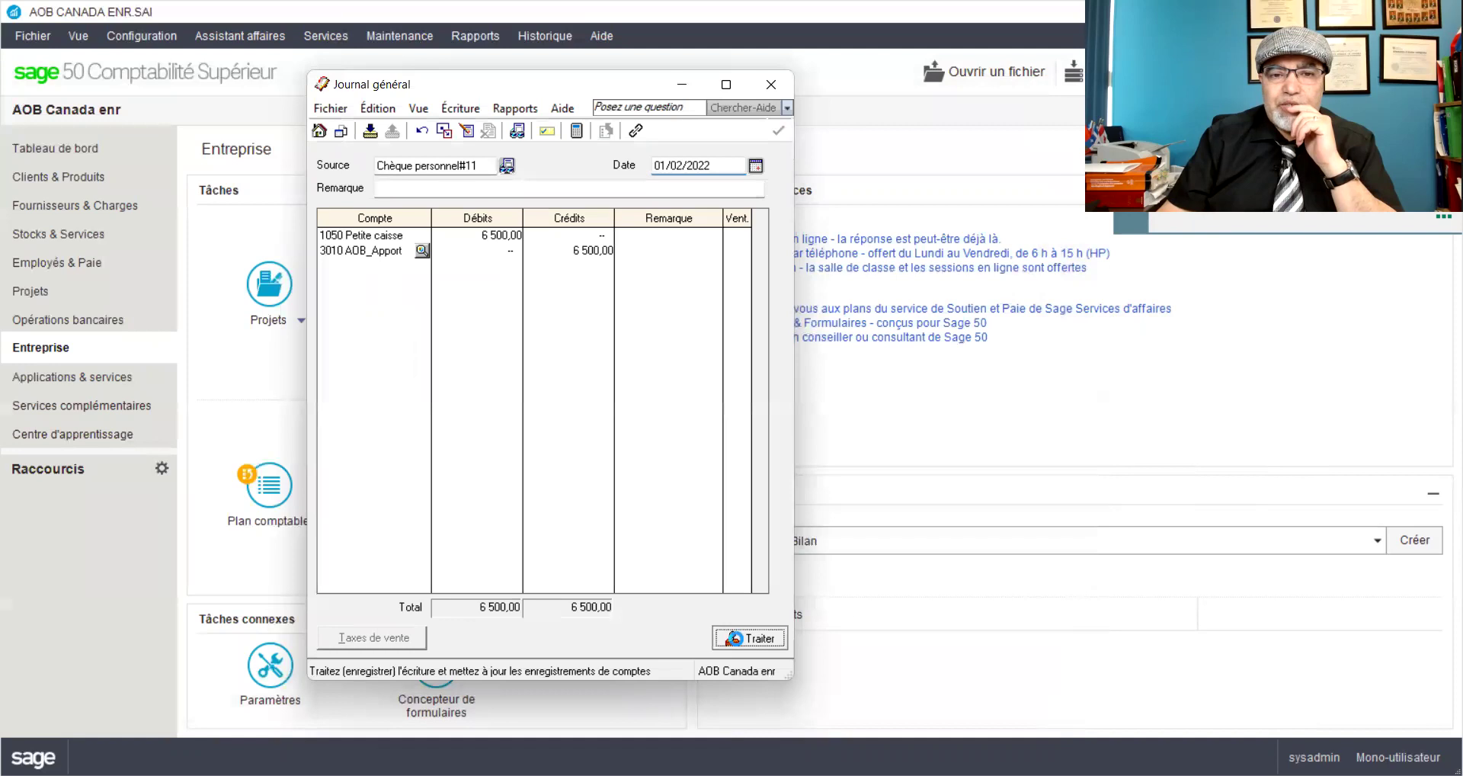
pyautogui.click(738, 640)
pyautogui.click(787, 468)
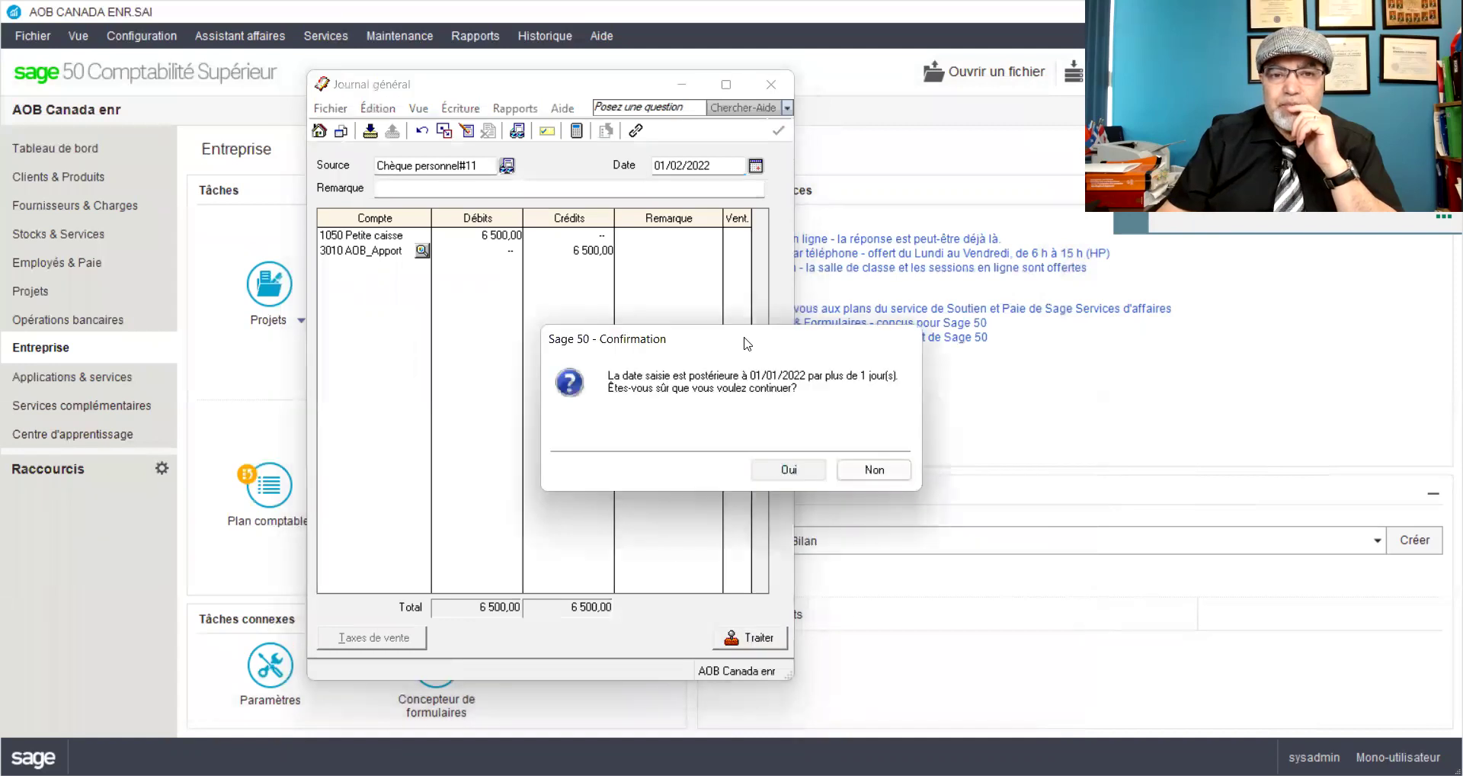
pyautogui.click(692, 438)
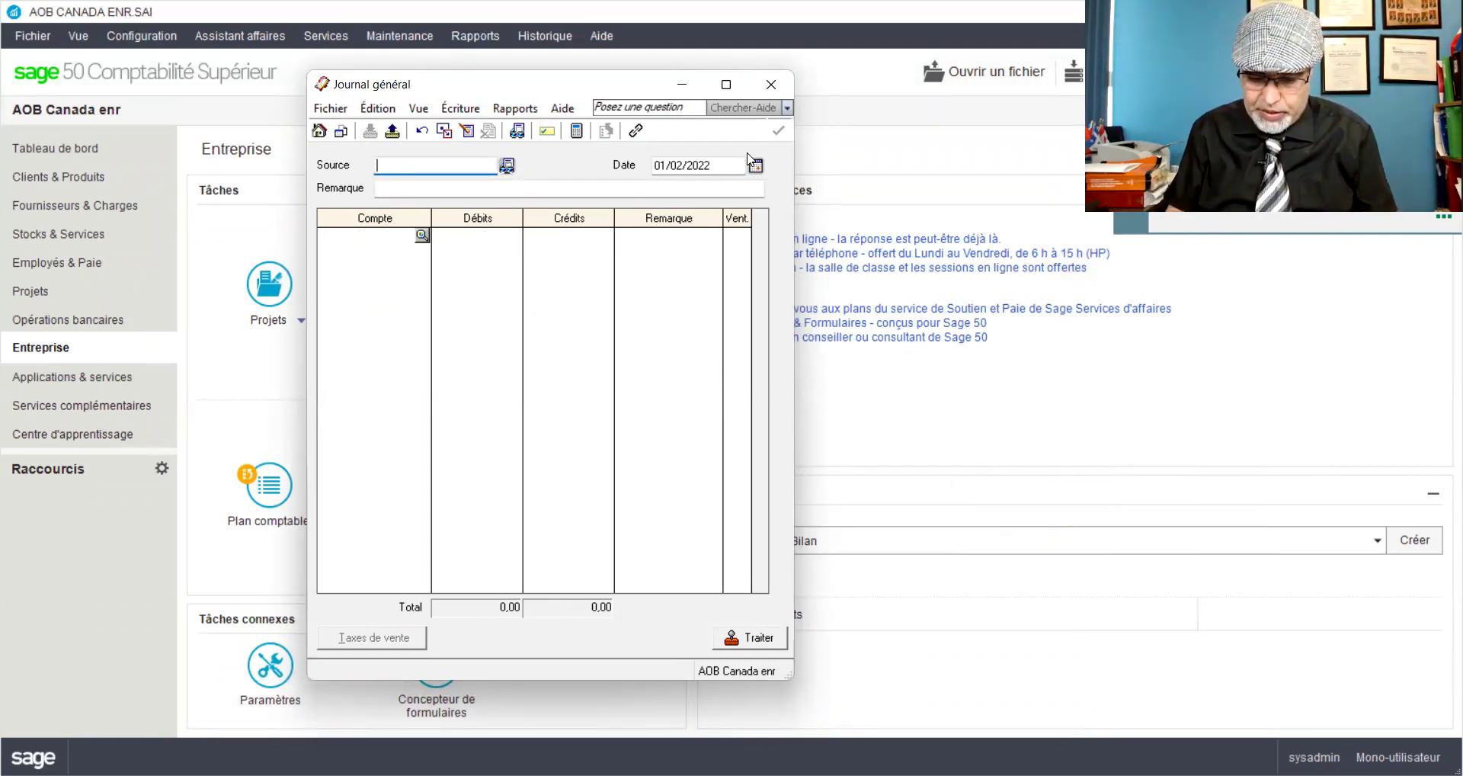
pyautogui.click(774, 83)
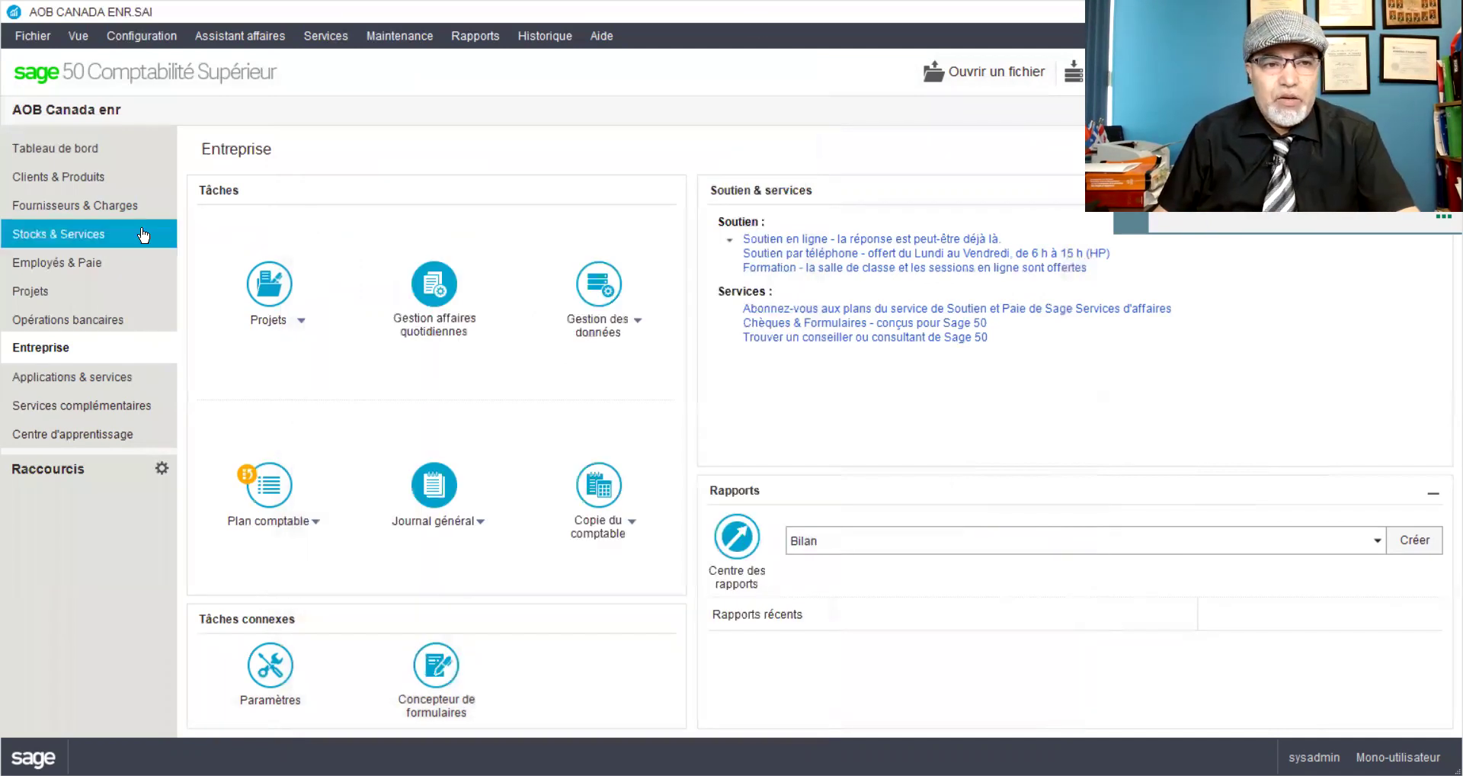
# Step: Open the Paiements form from the suppliers and expenses area and enlarge it
pyautogui.click(84, 212)
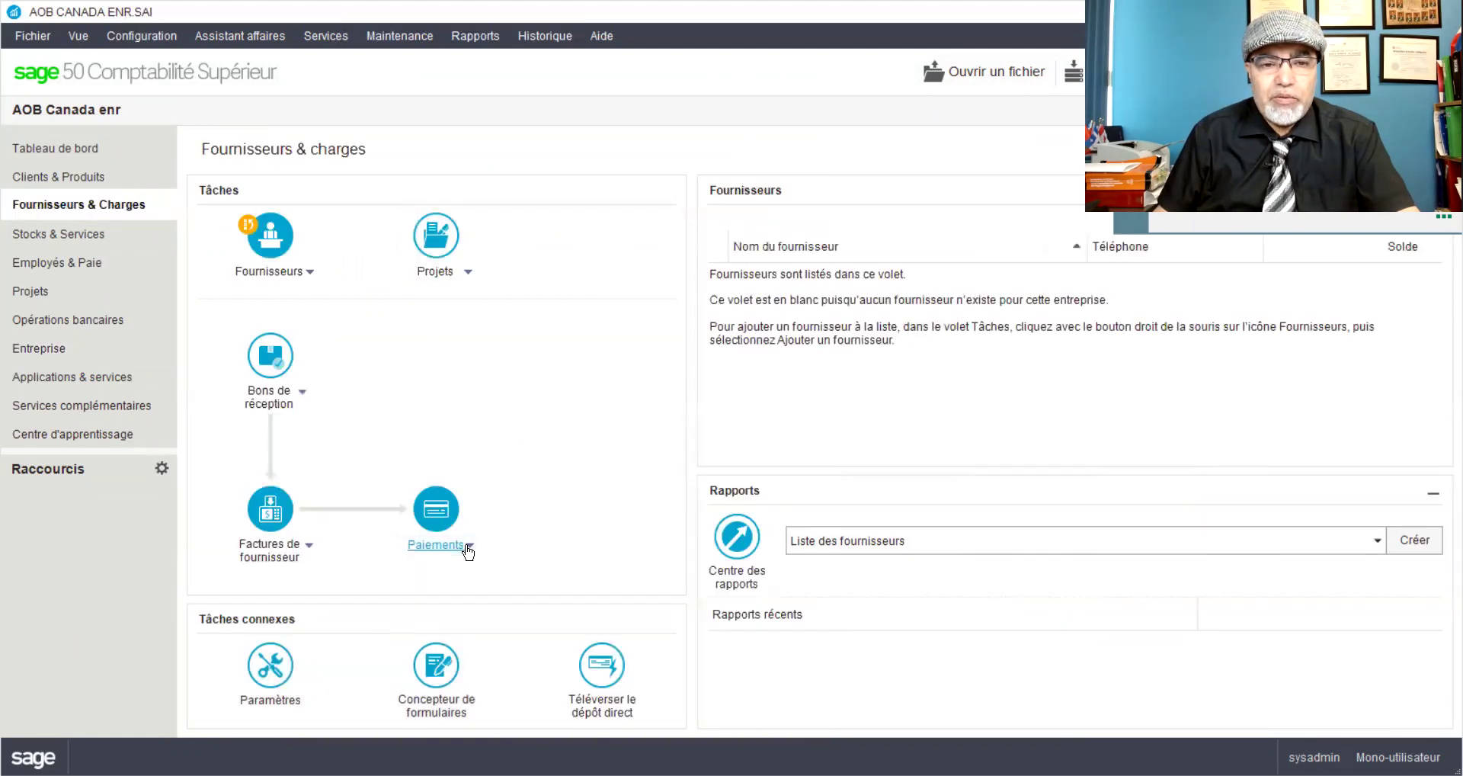
pyautogui.click(467, 545)
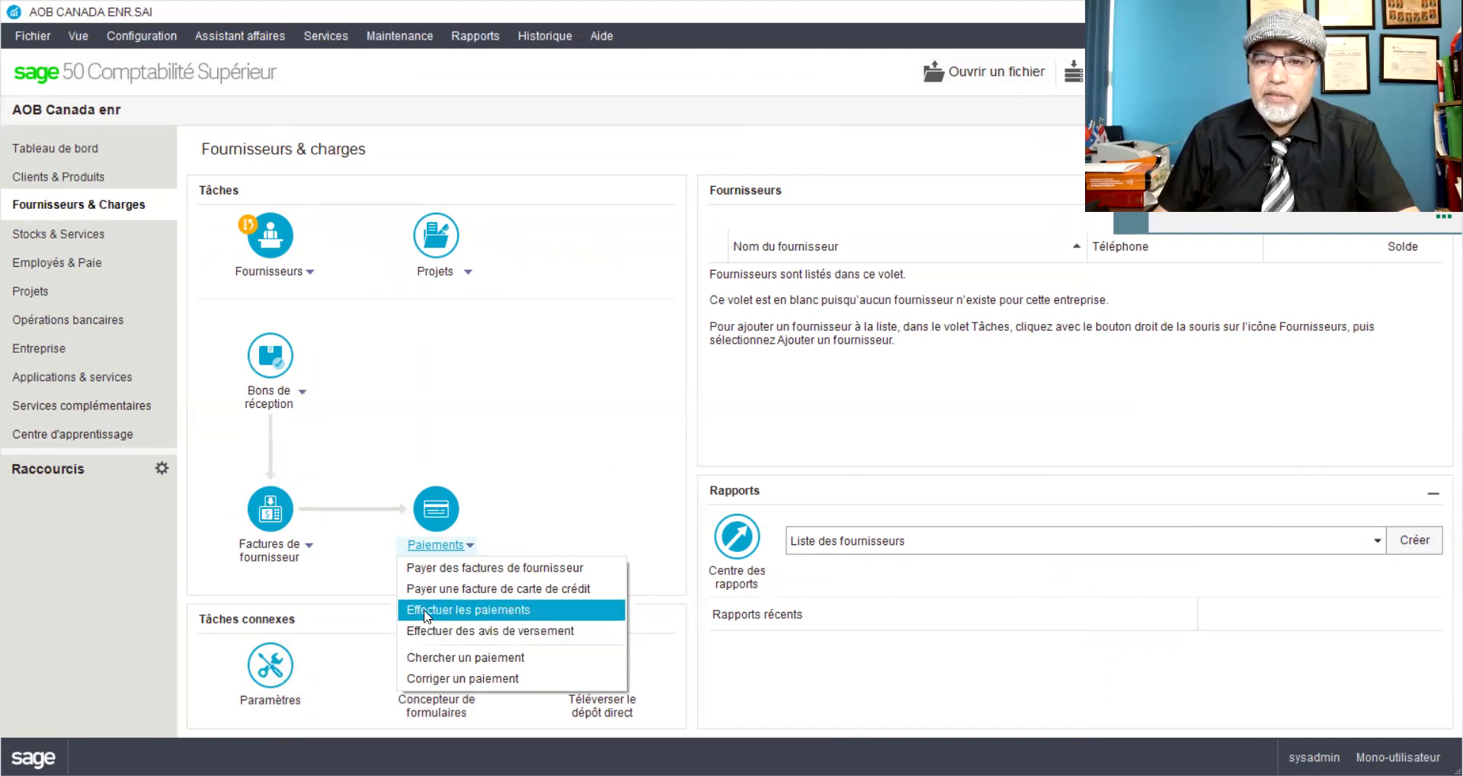
pyautogui.click(425, 612)
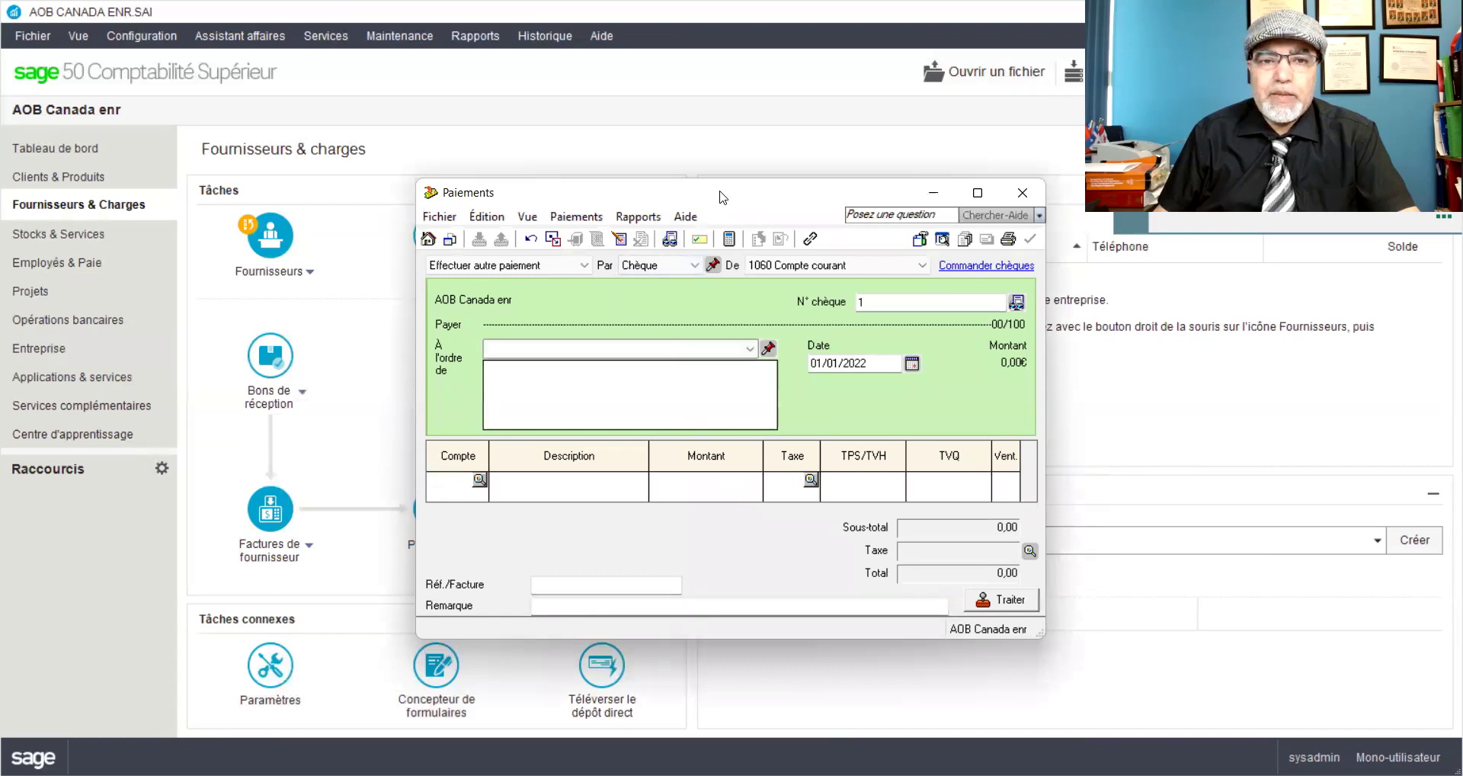
pyautogui.moveTo(722, 197); pyautogui.dragTo(486, 70)
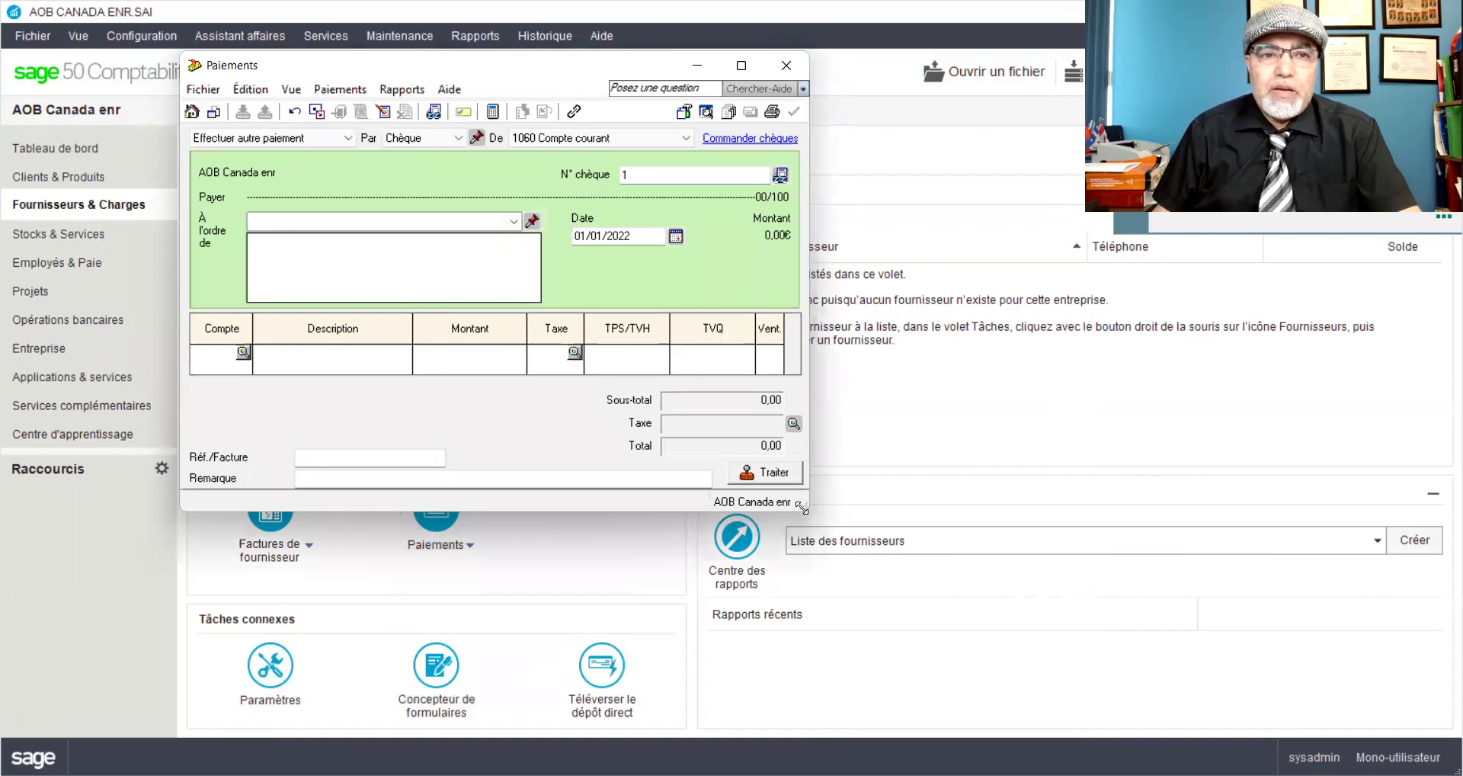
pyautogui.moveTo(801, 507); pyautogui.dragTo(1026, 603)
# Step: Set a cash payment from 1050 Petite caisse made out to Remax inc
pyautogui.click(423, 138)
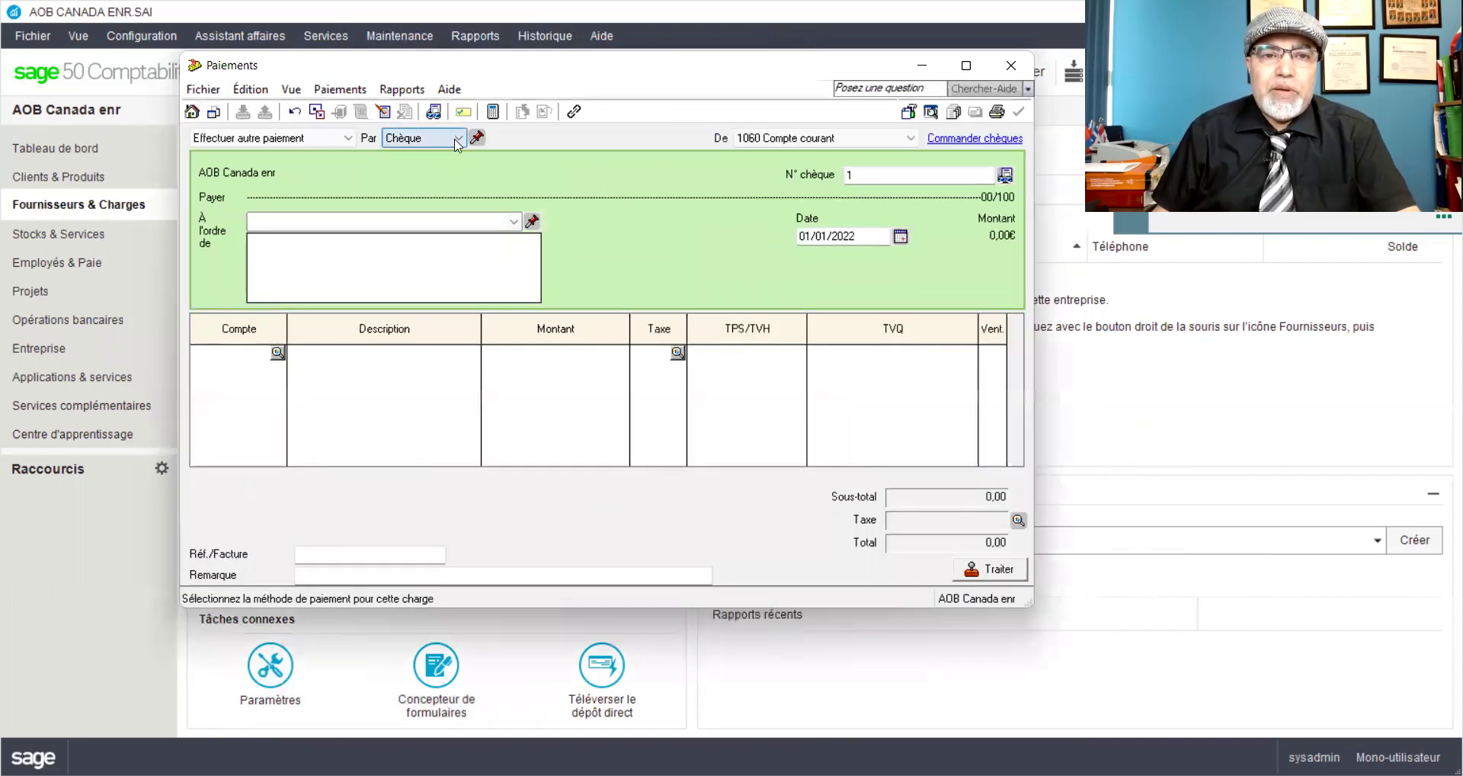
pyautogui.click(423, 155)
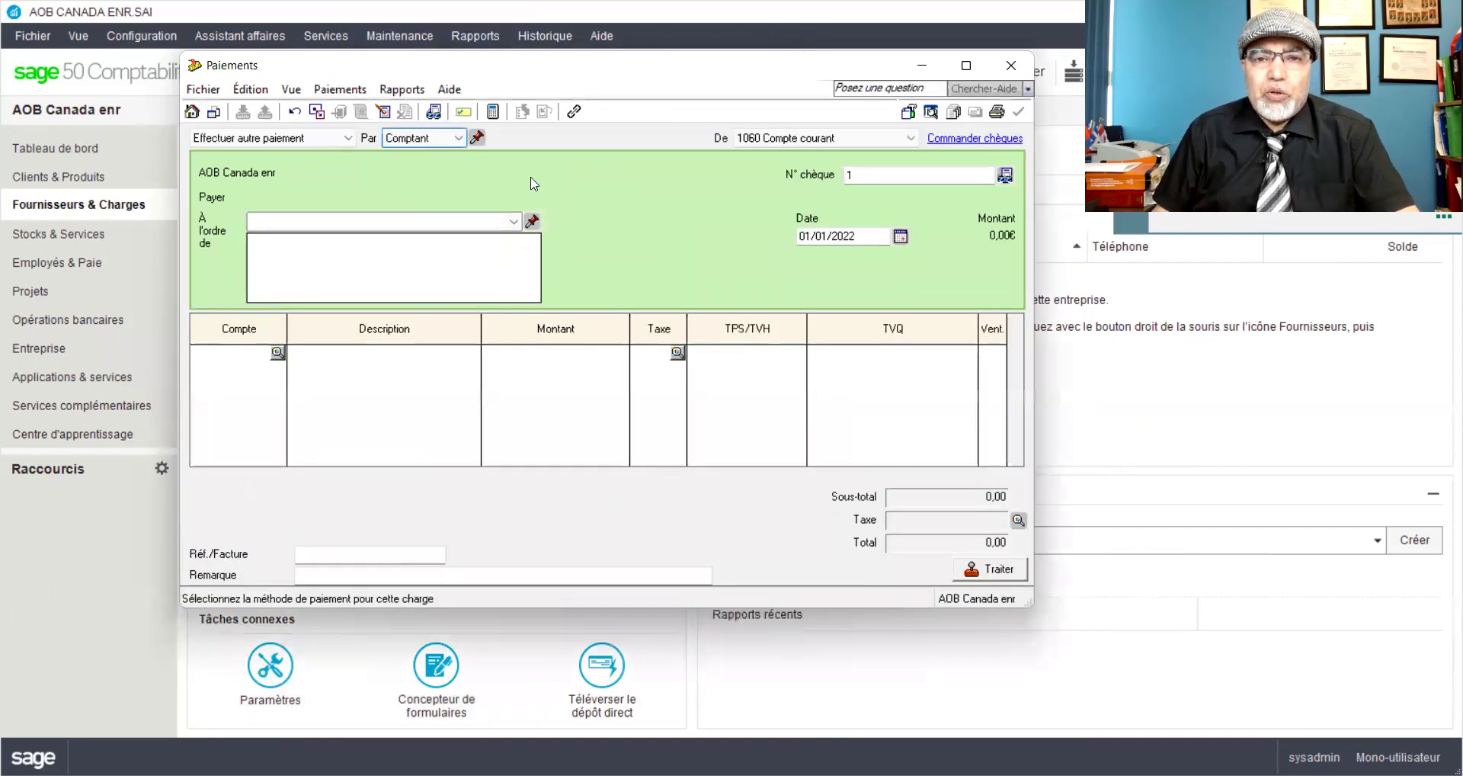
pyautogui.click(890, 140)
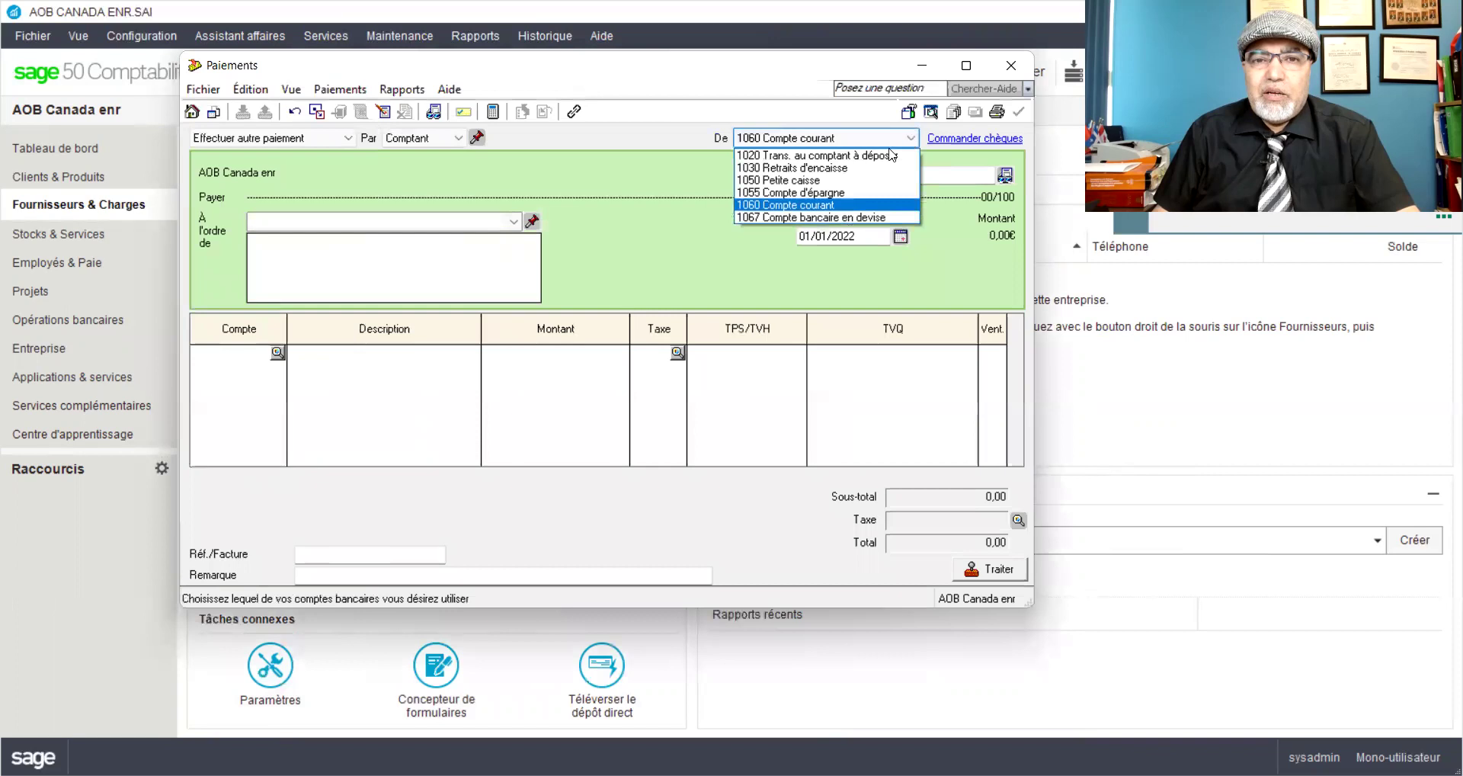
pyautogui.click(812, 183)
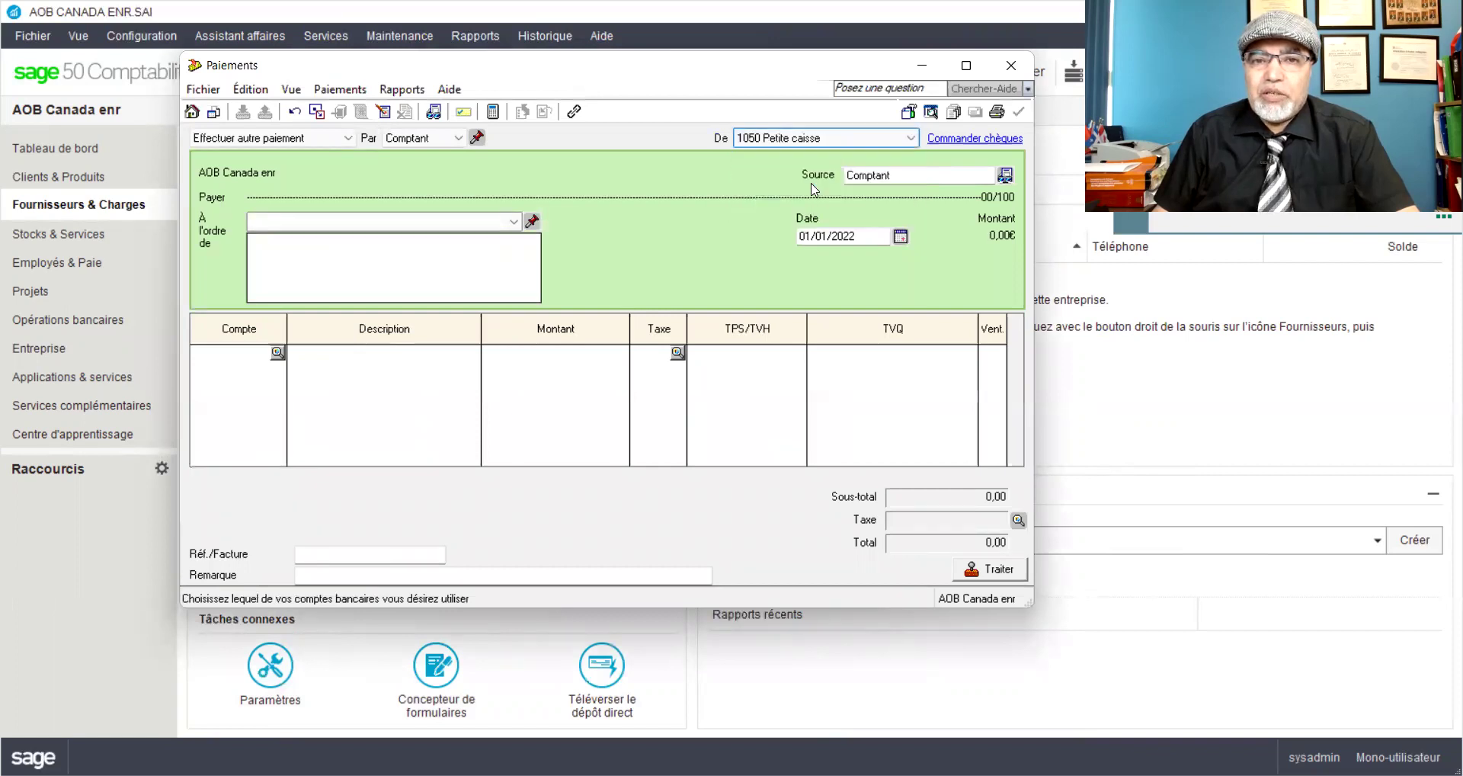
pyautogui.click(476, 138)
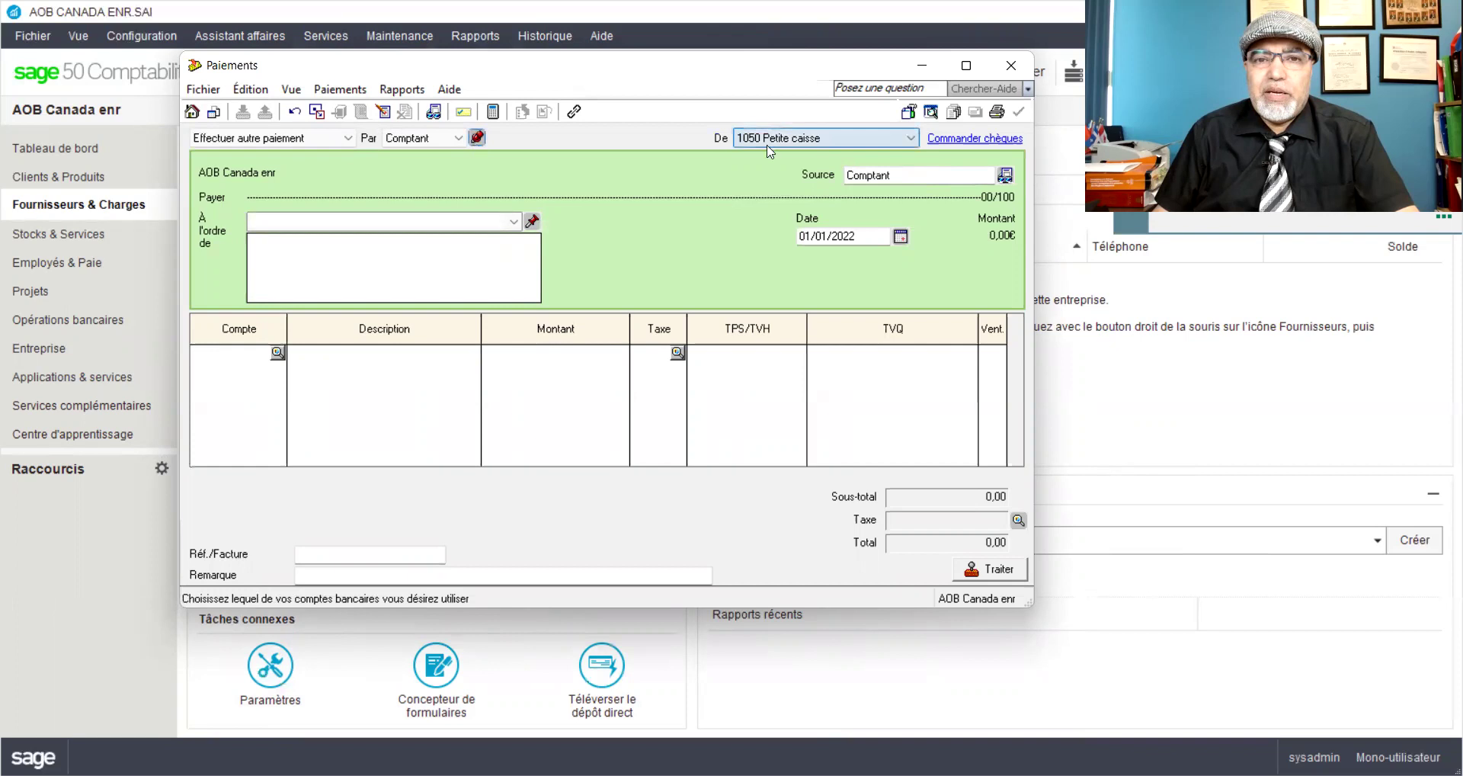
pyautogui.click(487, 218)
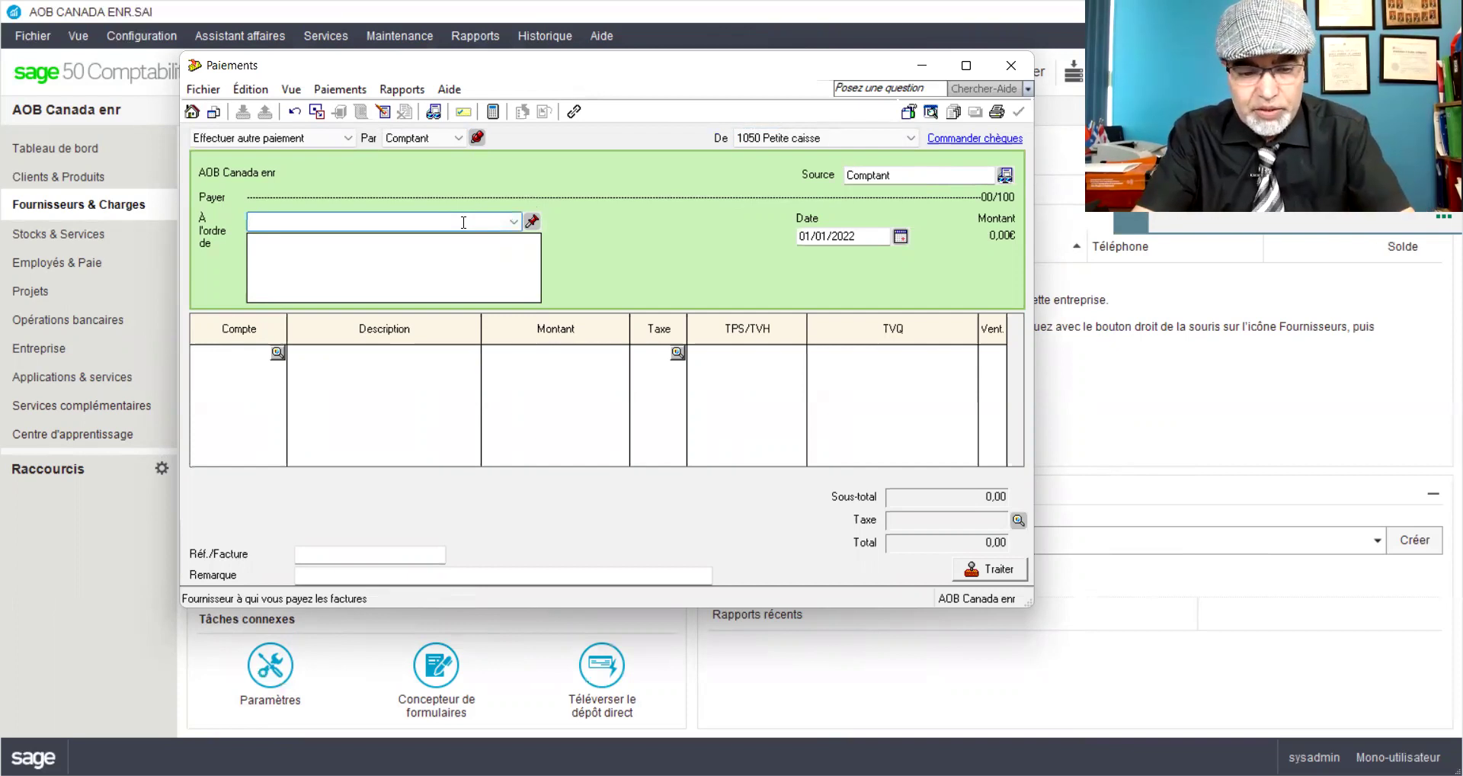
pyautogui.write('Remax inc')
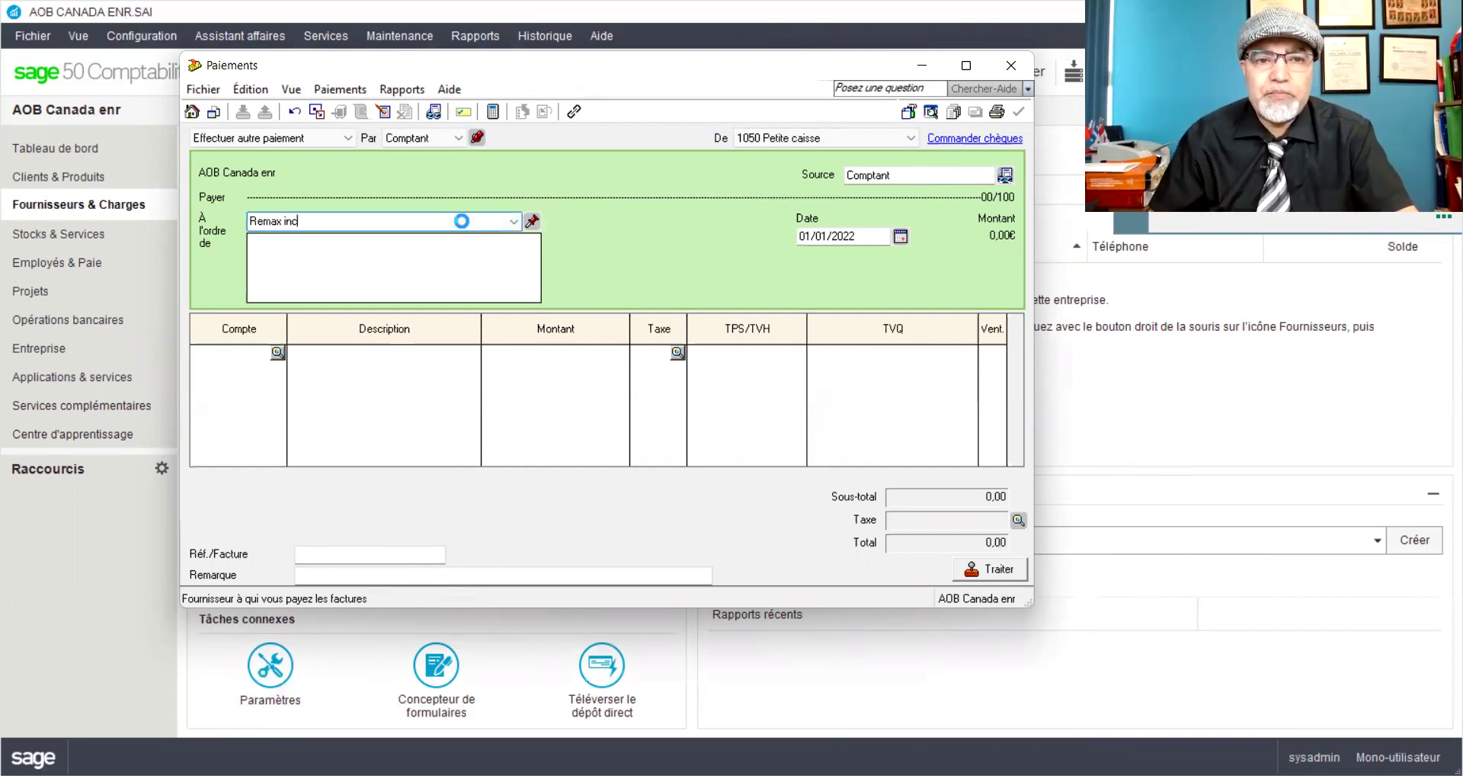
pyautogui.press('Tab')
# Step: Add Remax inc as a full supplier record with tax code GQ - TPS 5%, TVQ 9.975%
pyautogui.click(447, 338)
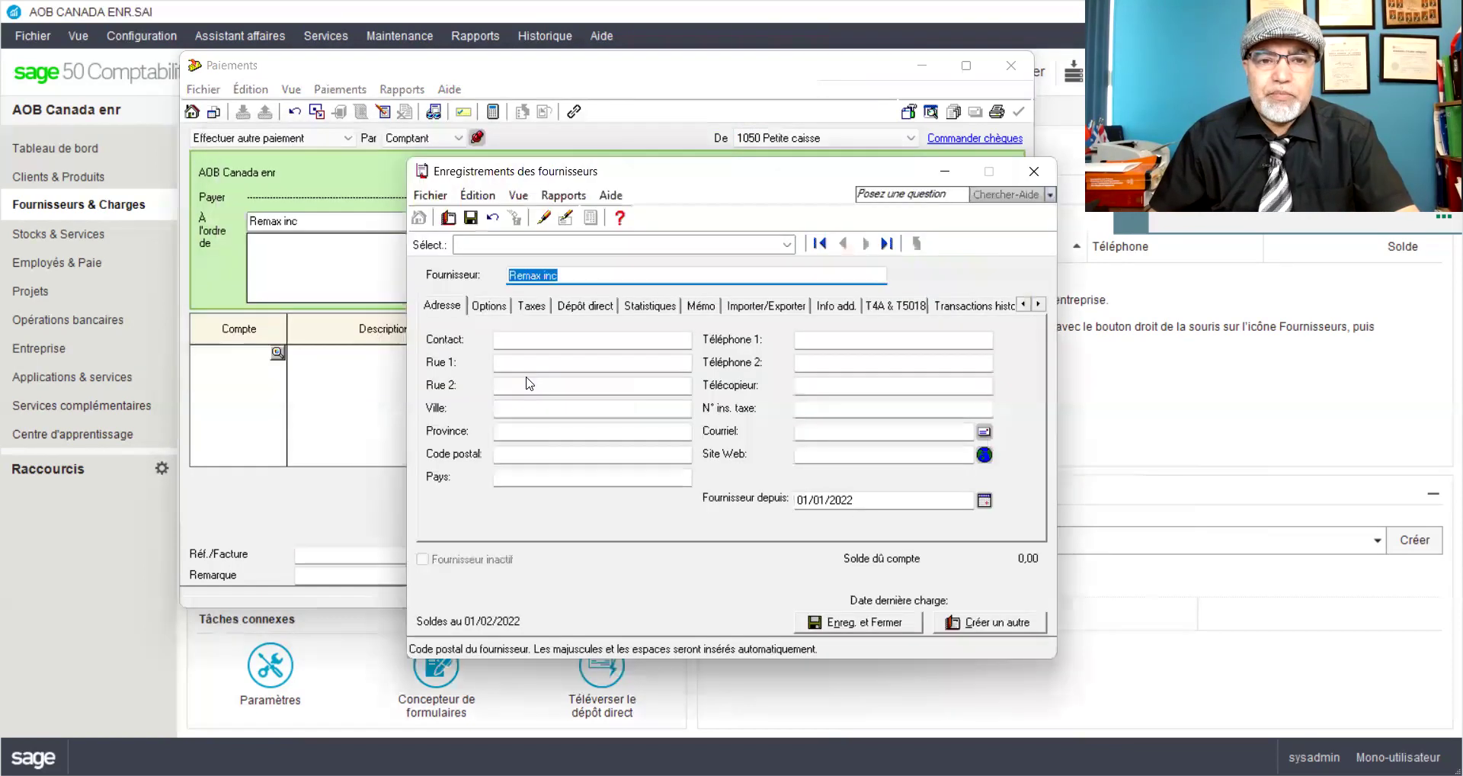
pyautogui.click(531, 306)
pyautogui.click(519, 479)
pyautogui.click(516, 511)
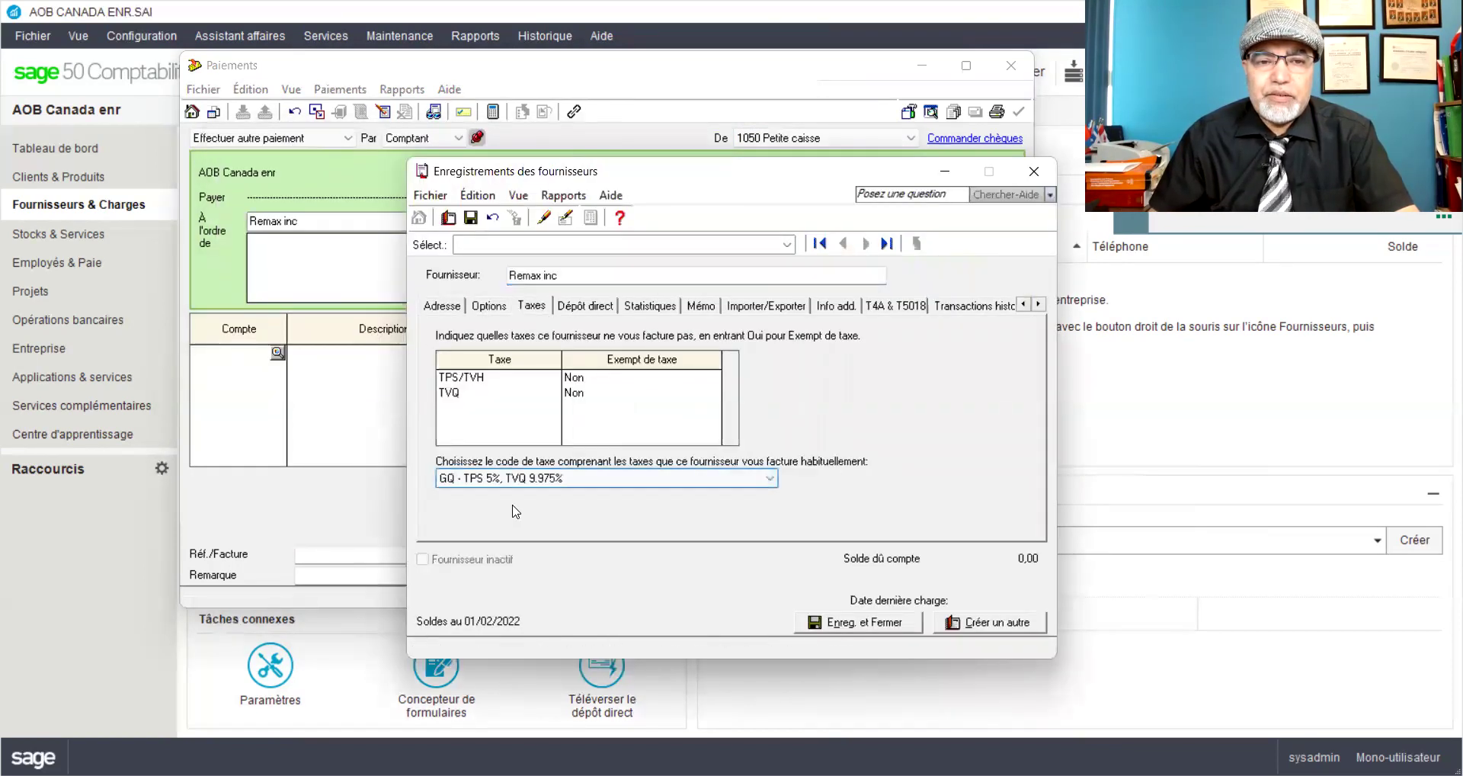
pyautogui.click(472, 221)
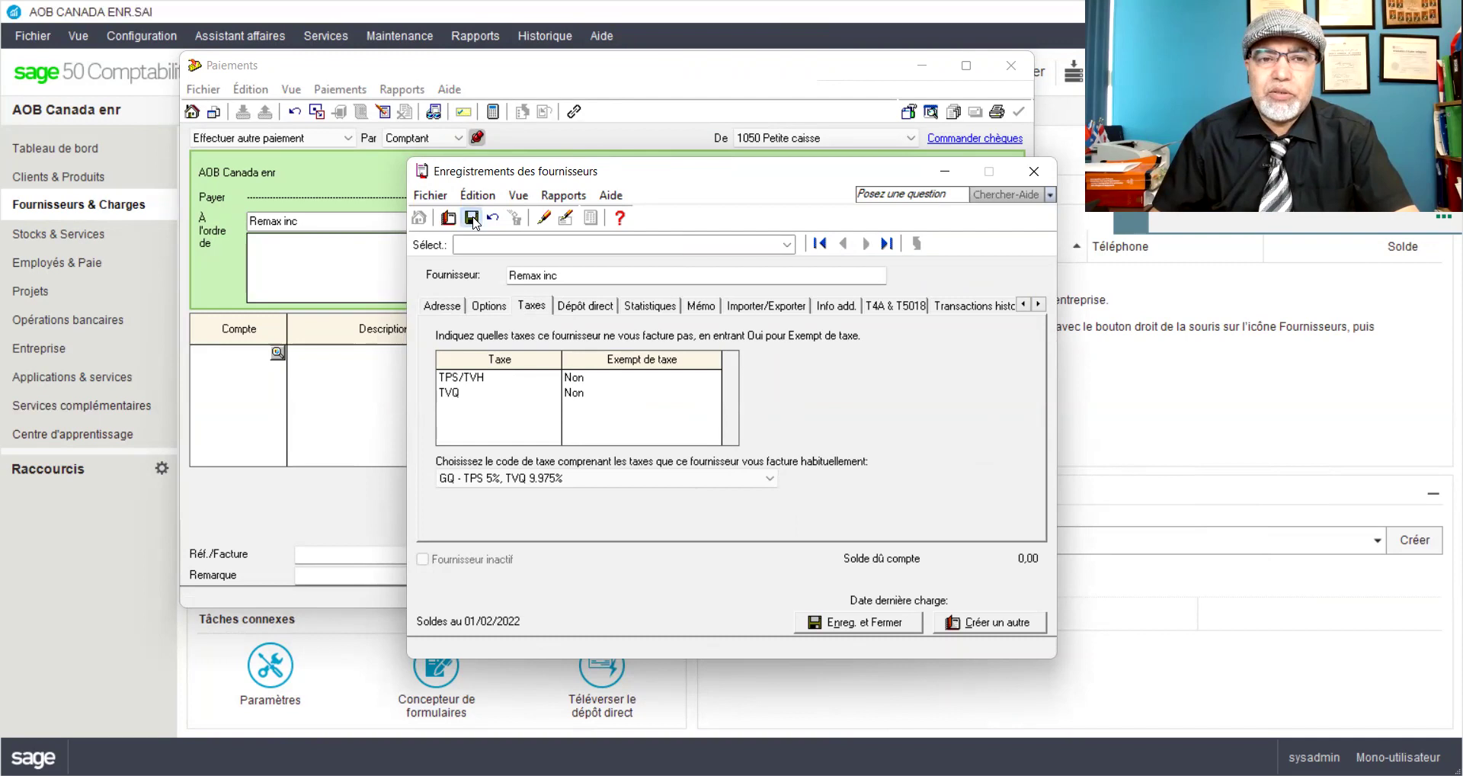
pyautogui.click(1034, 175)
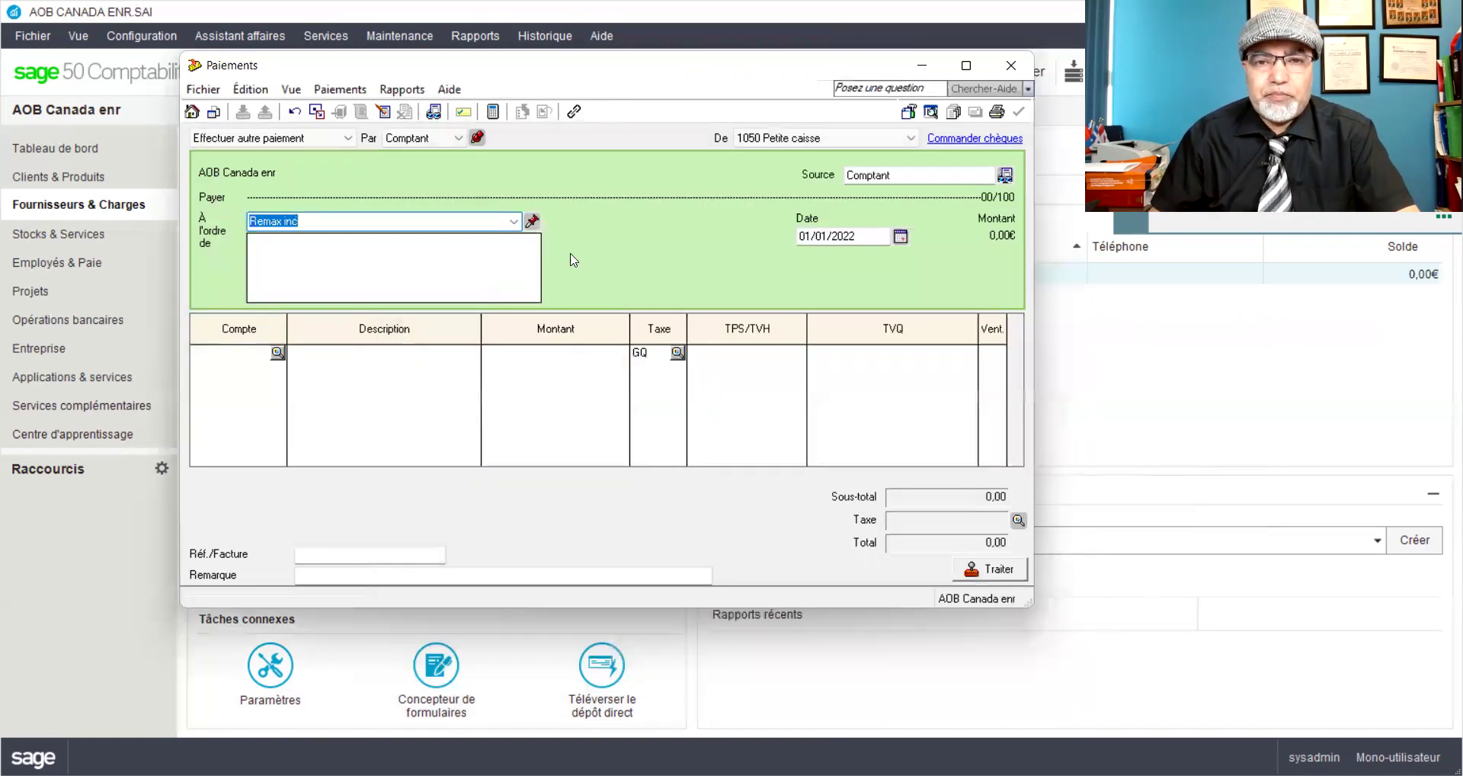
# Step: Date the payment 02/02/2022 and add a 500,00 rent line to 5760 Loyer, 'Loyer du mois de février_Fac#REML10'
pyautogui.click(826, 235)
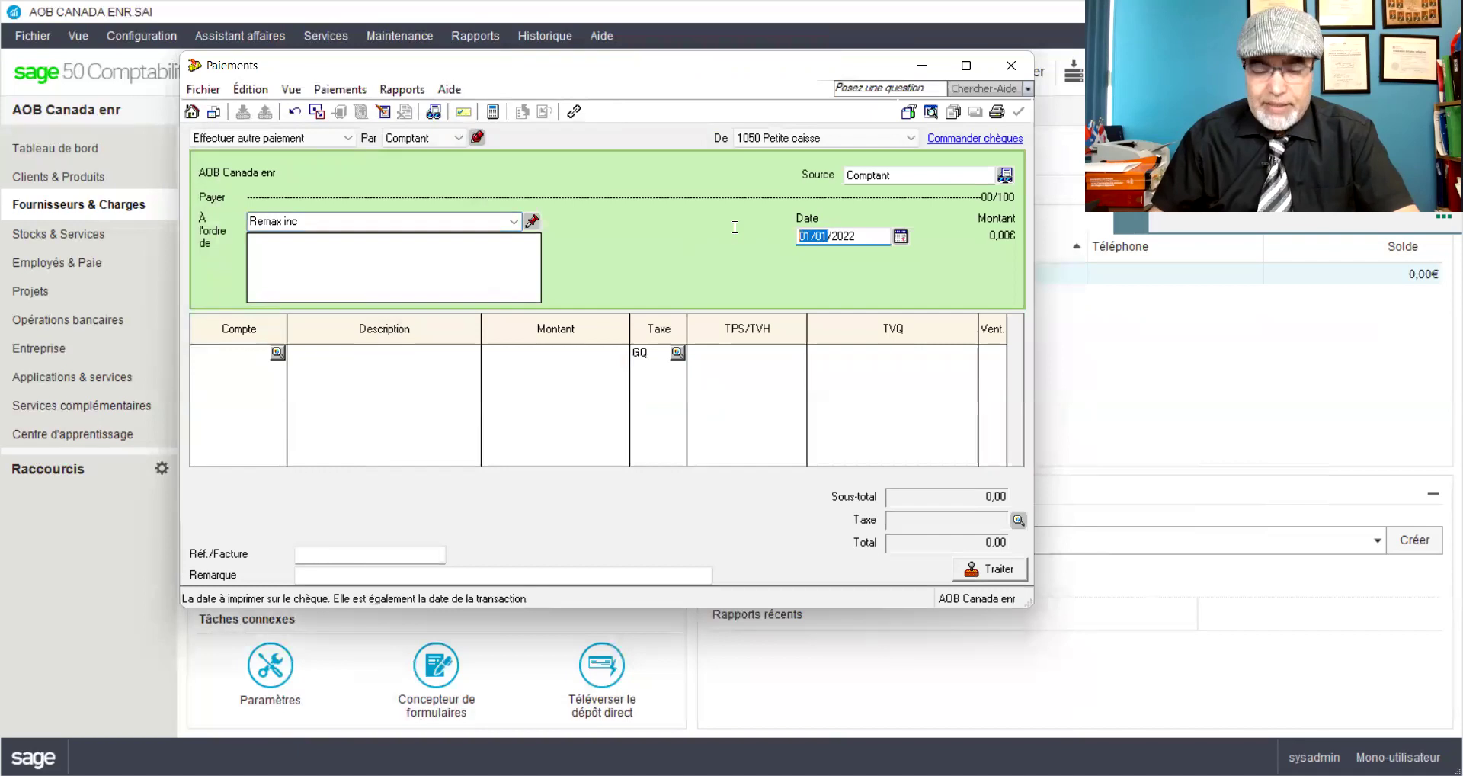
pyautogui.write('02/1/202202')
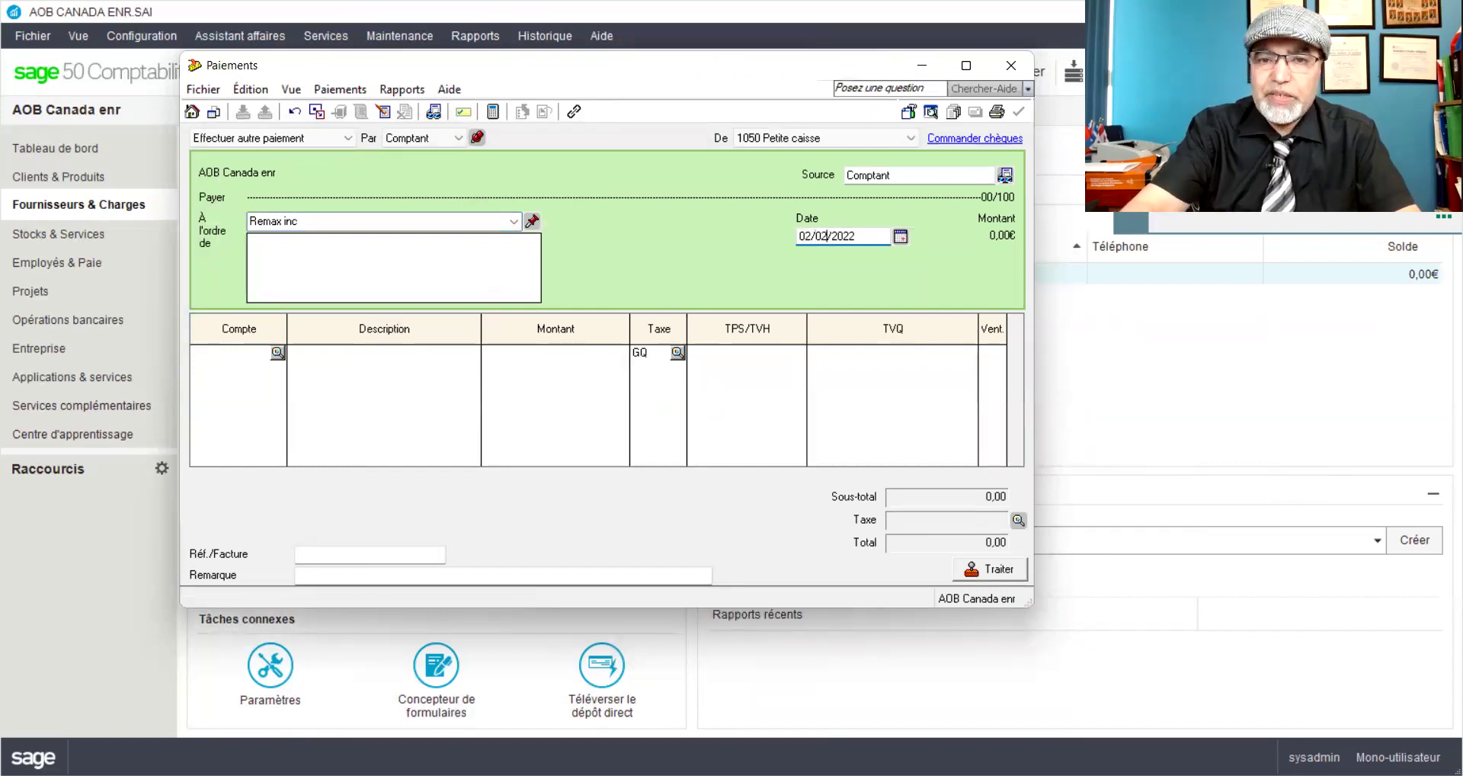
pyautogui.click(219, 365)
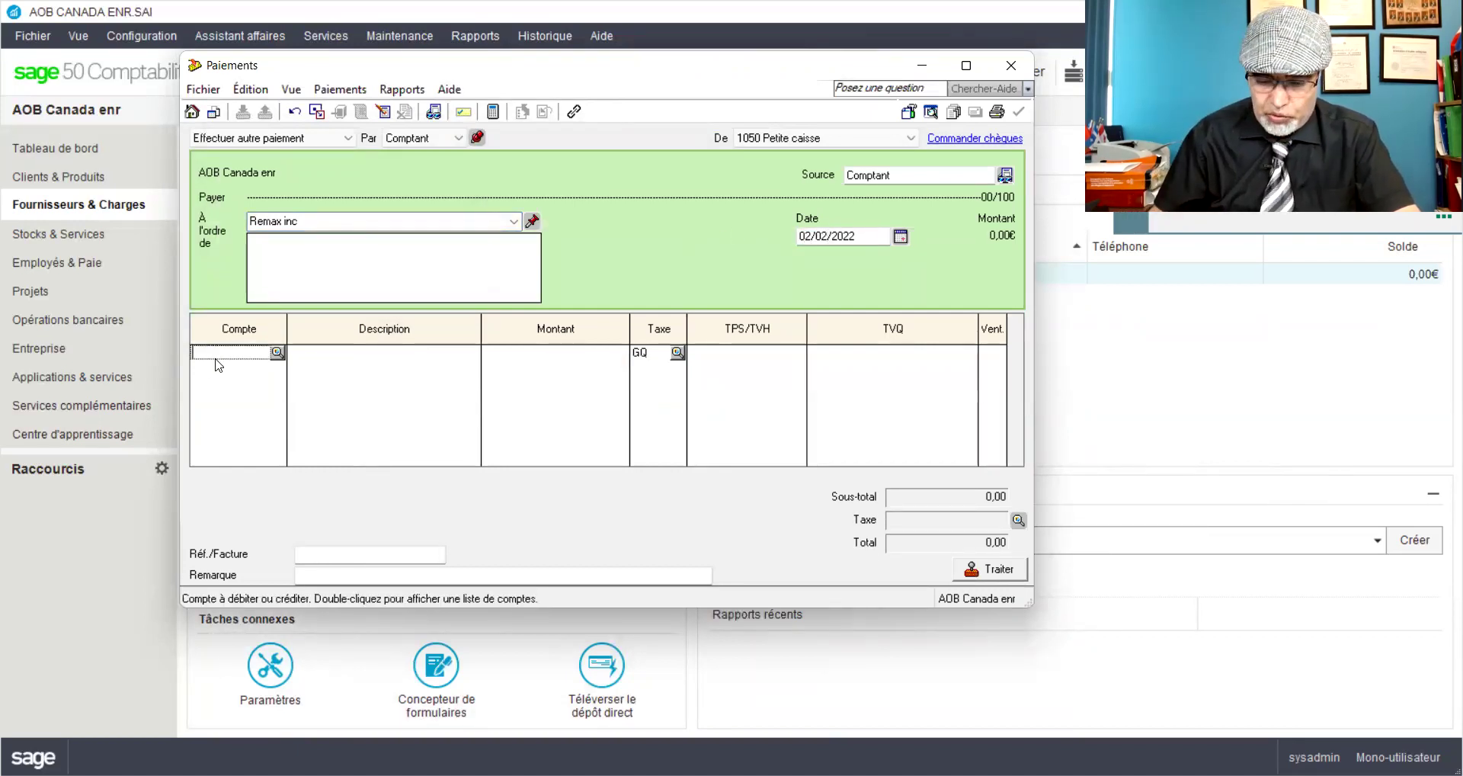
pyautogui.write('5760')
pyautogui.press('Tab')
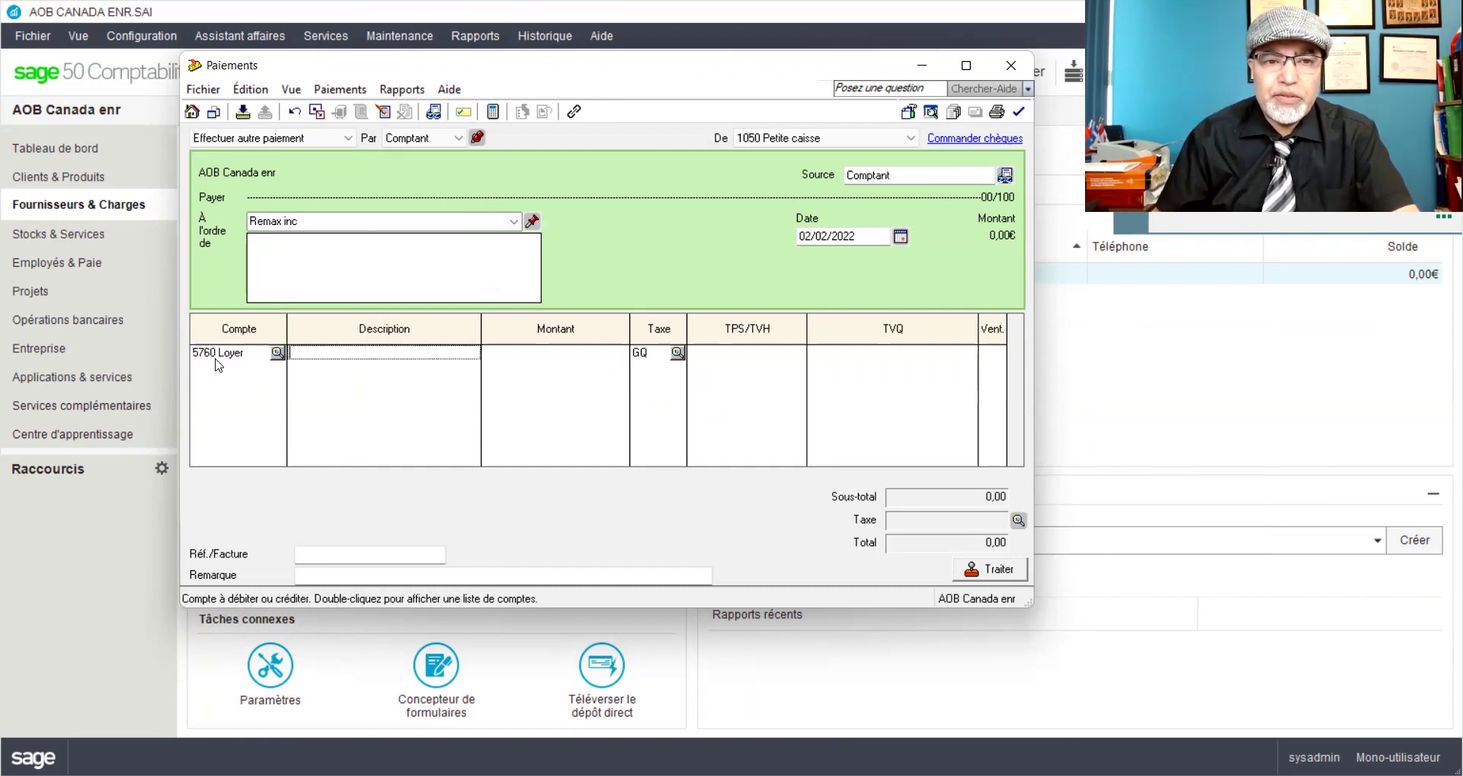
pyautogui.write('Loye')
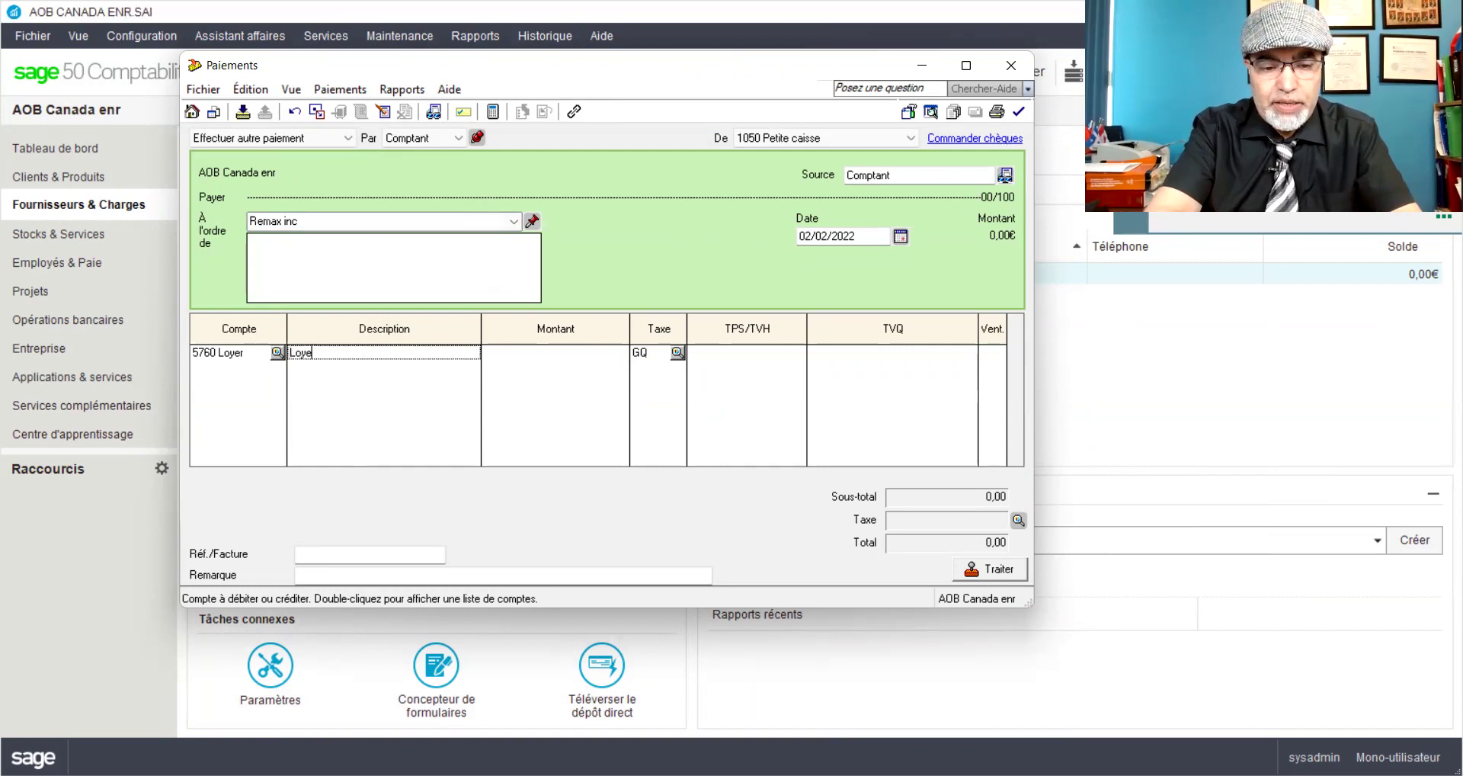
pyautogui.write('r du mois de ')
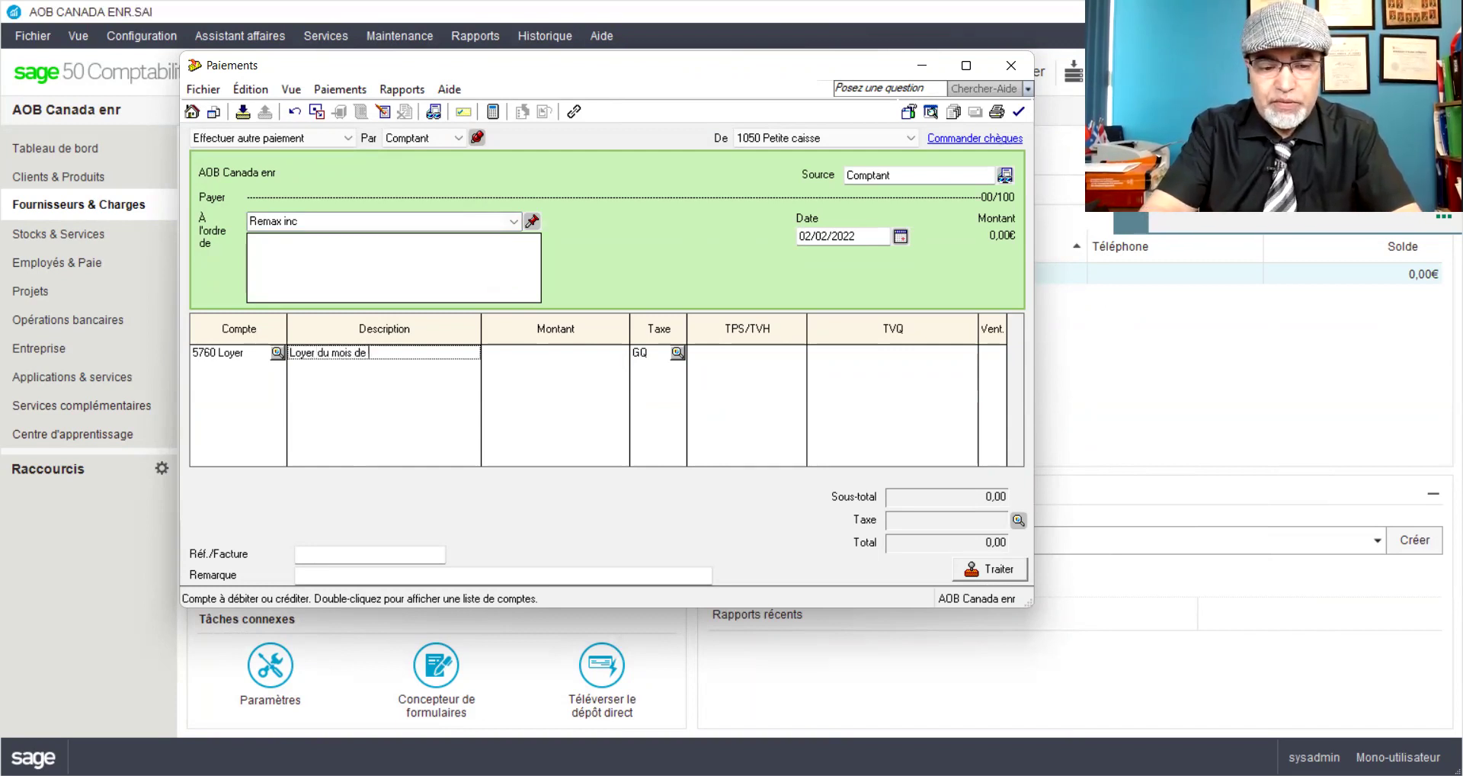
pyautogui.write('fev')
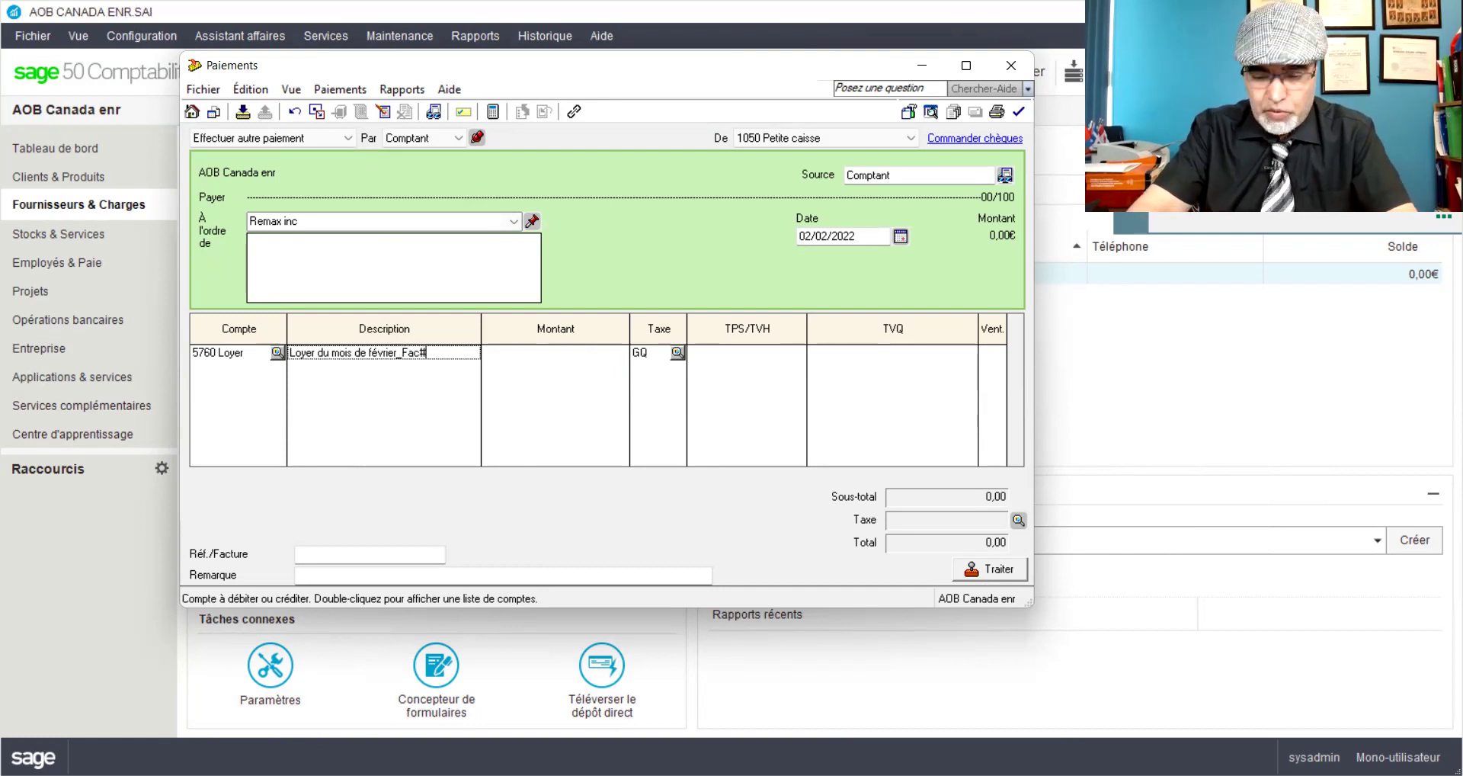
pyautogui.write('EML10')
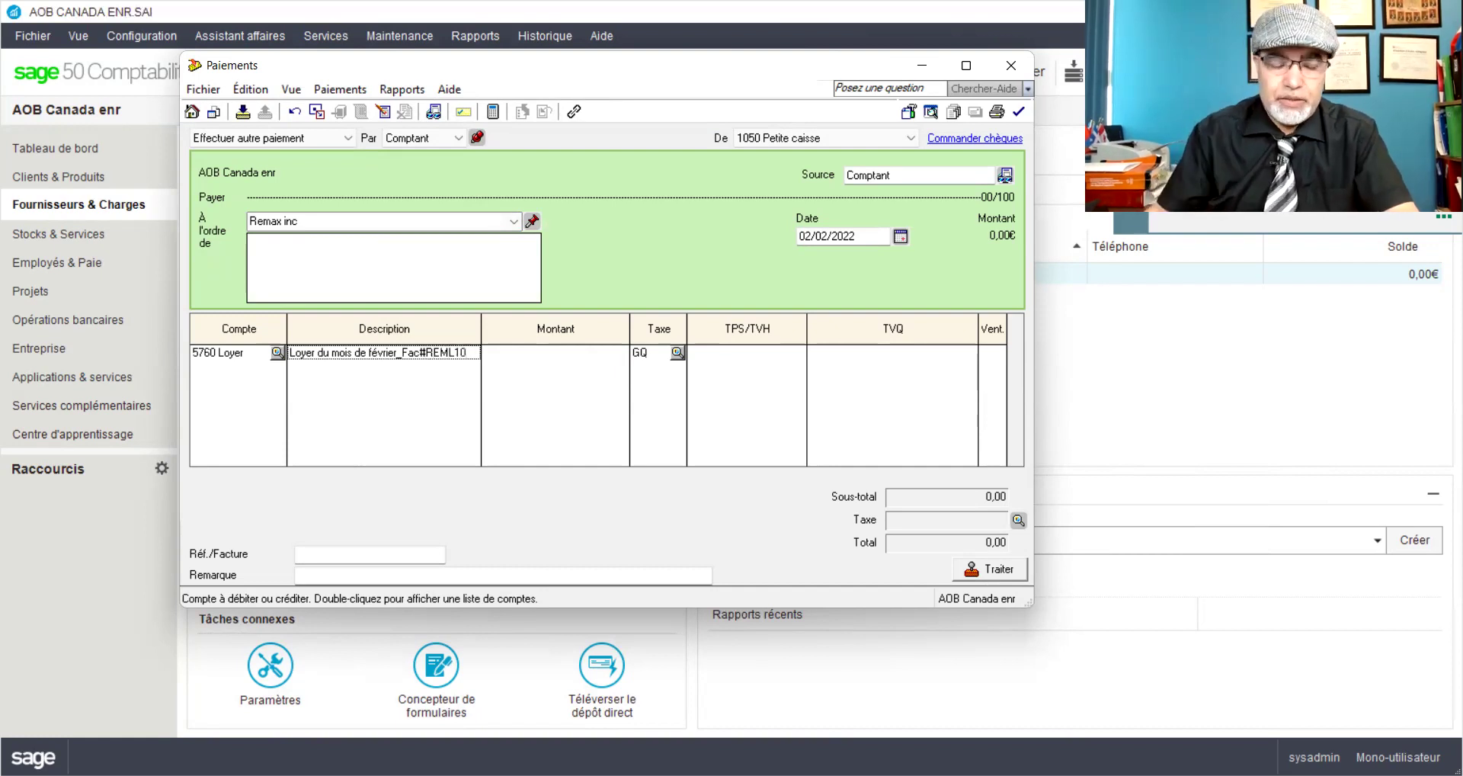
pyautogui.press('Tab')
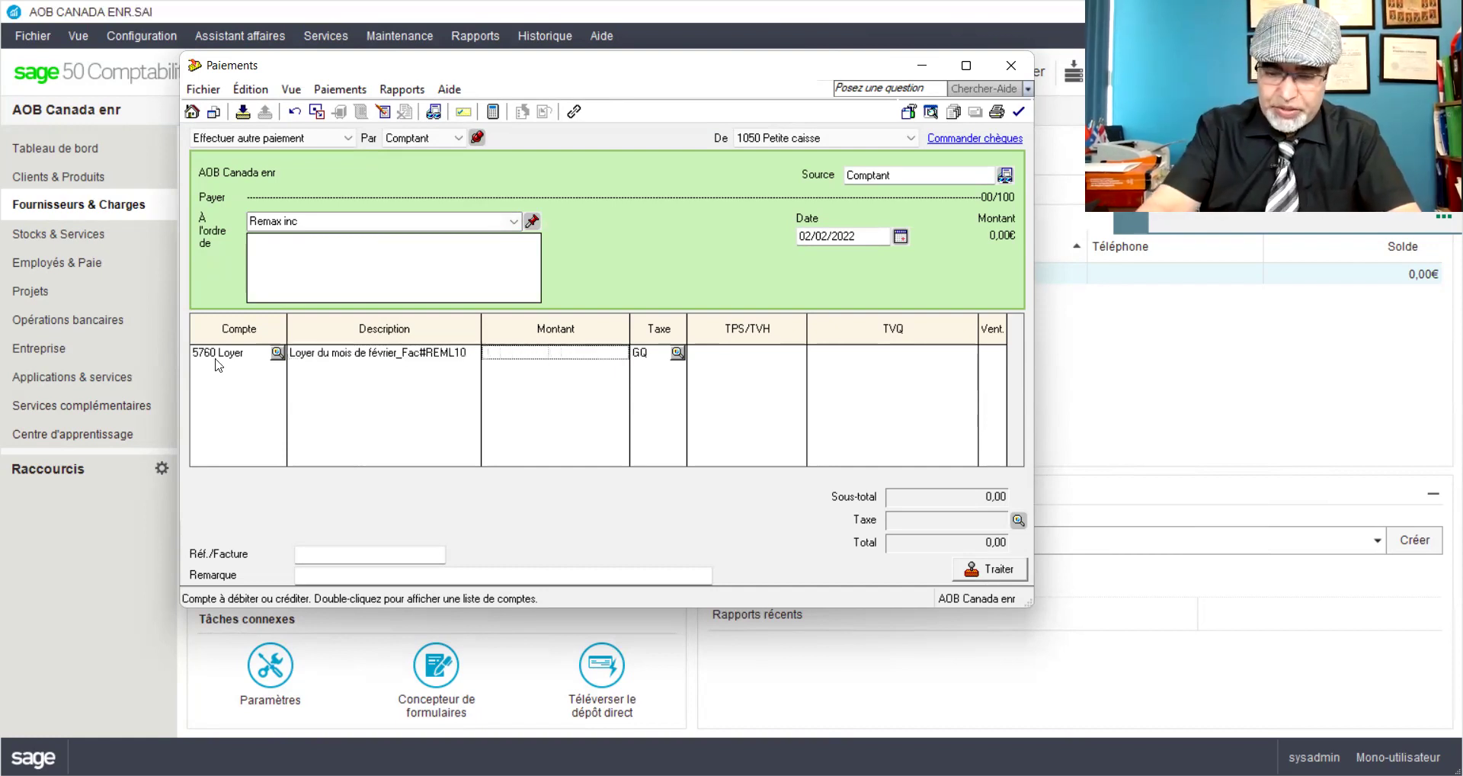
pyautogui.write('500')
pyautogui.press('Tab')
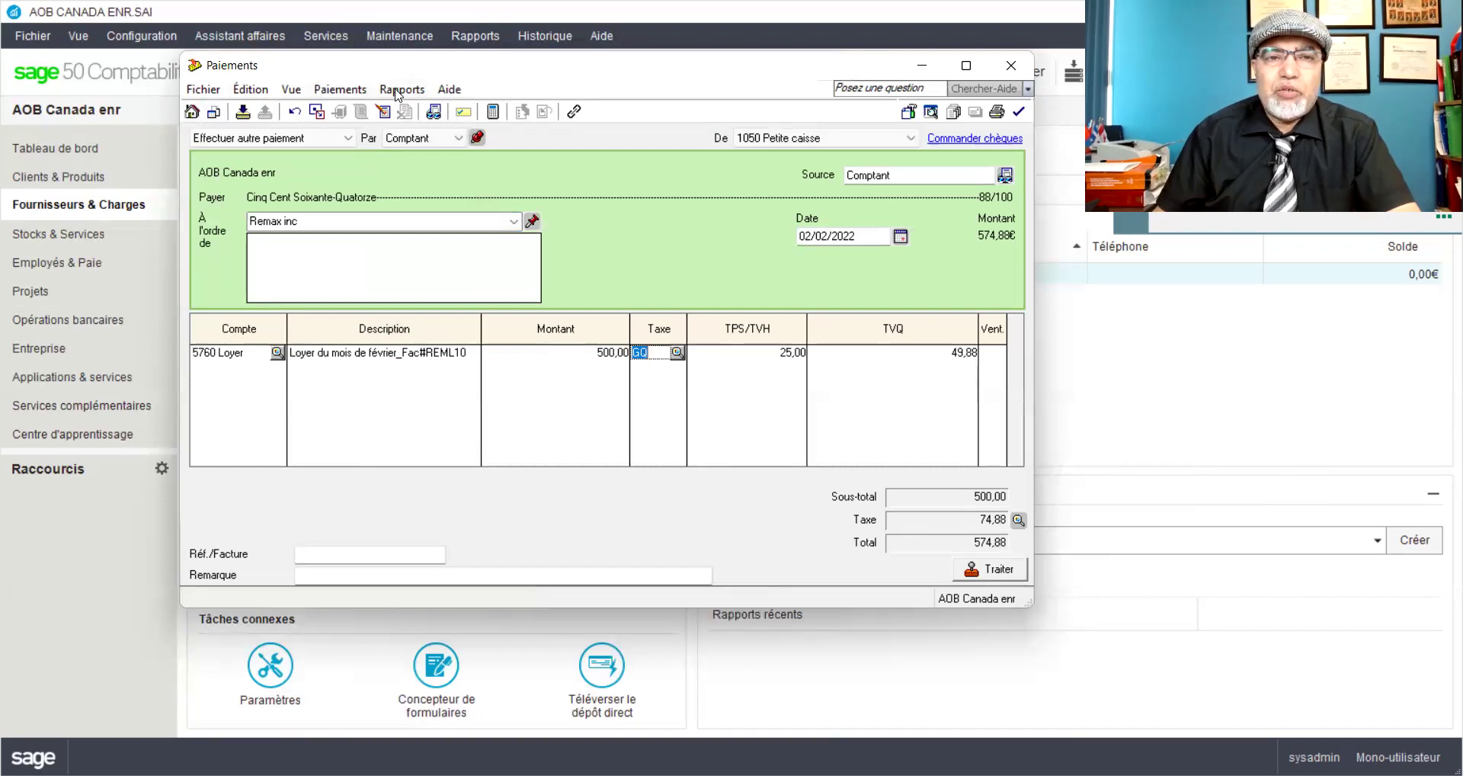
# Step: Review the journal entry preview, then post the 574,88 Remax inc payment as J2, accepting the date warning
pyautogui.click(410, 111)
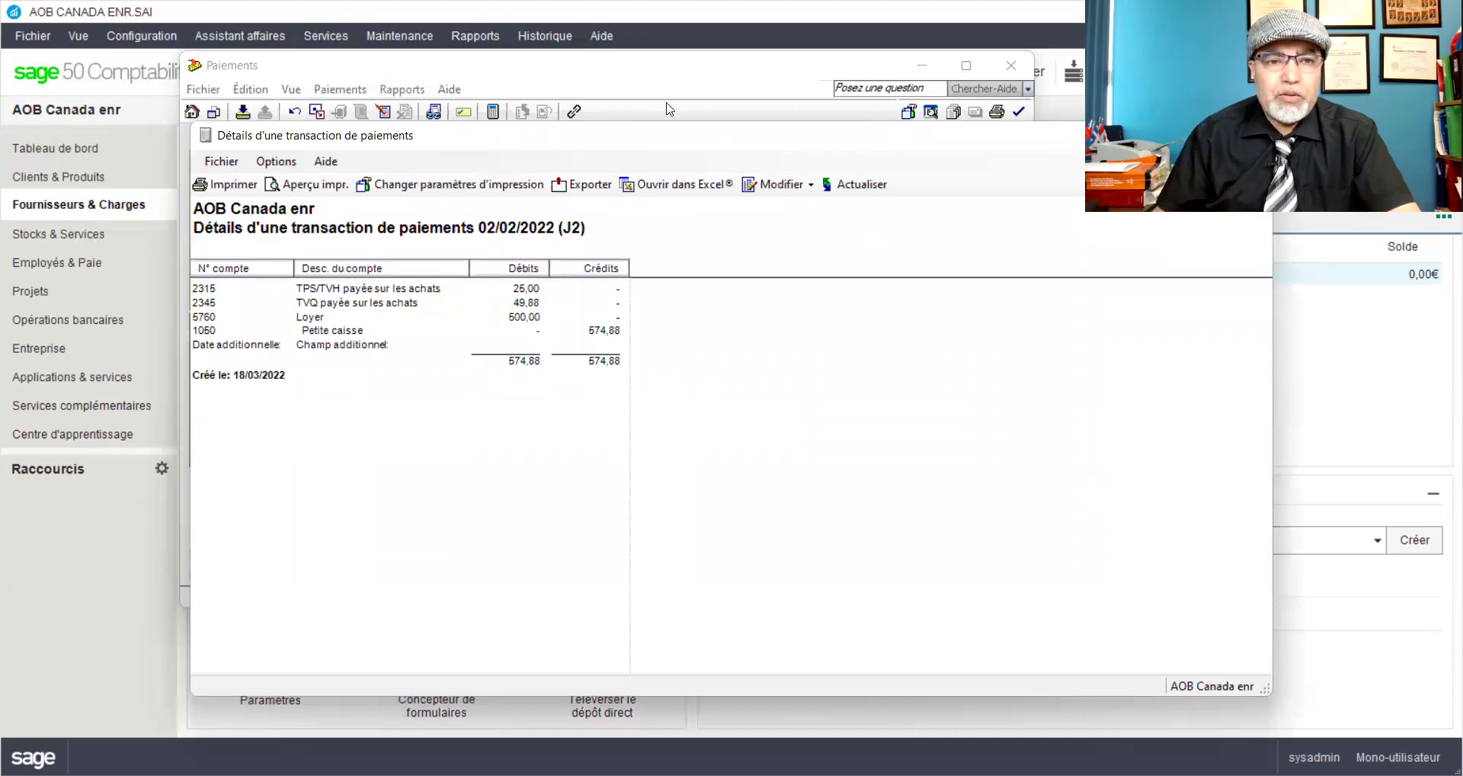
pyautogui.moveTo(979, 134); pyautogui.dragTo(747, 116)
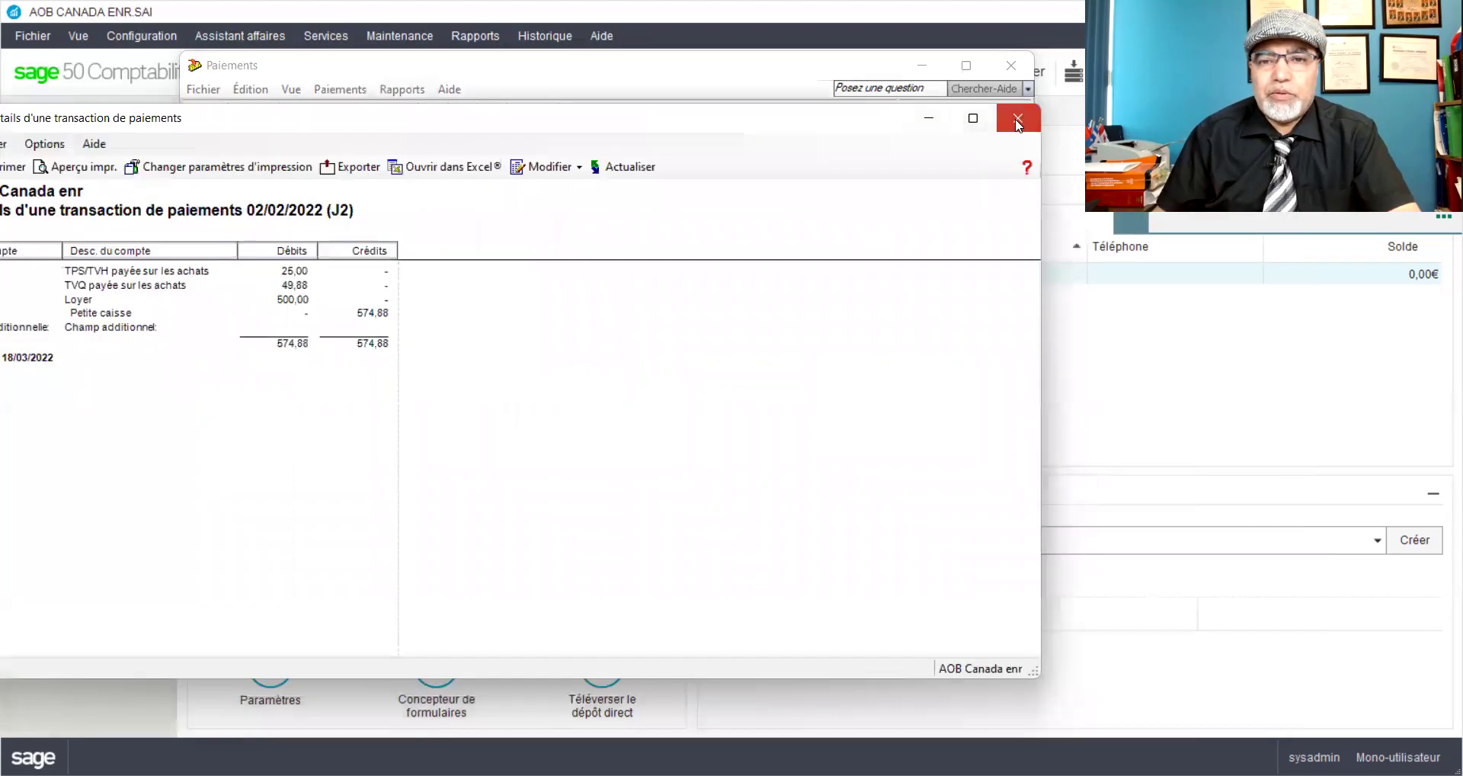
pyautogui.click(1018, 120)
pyautogui.click(989, 568)
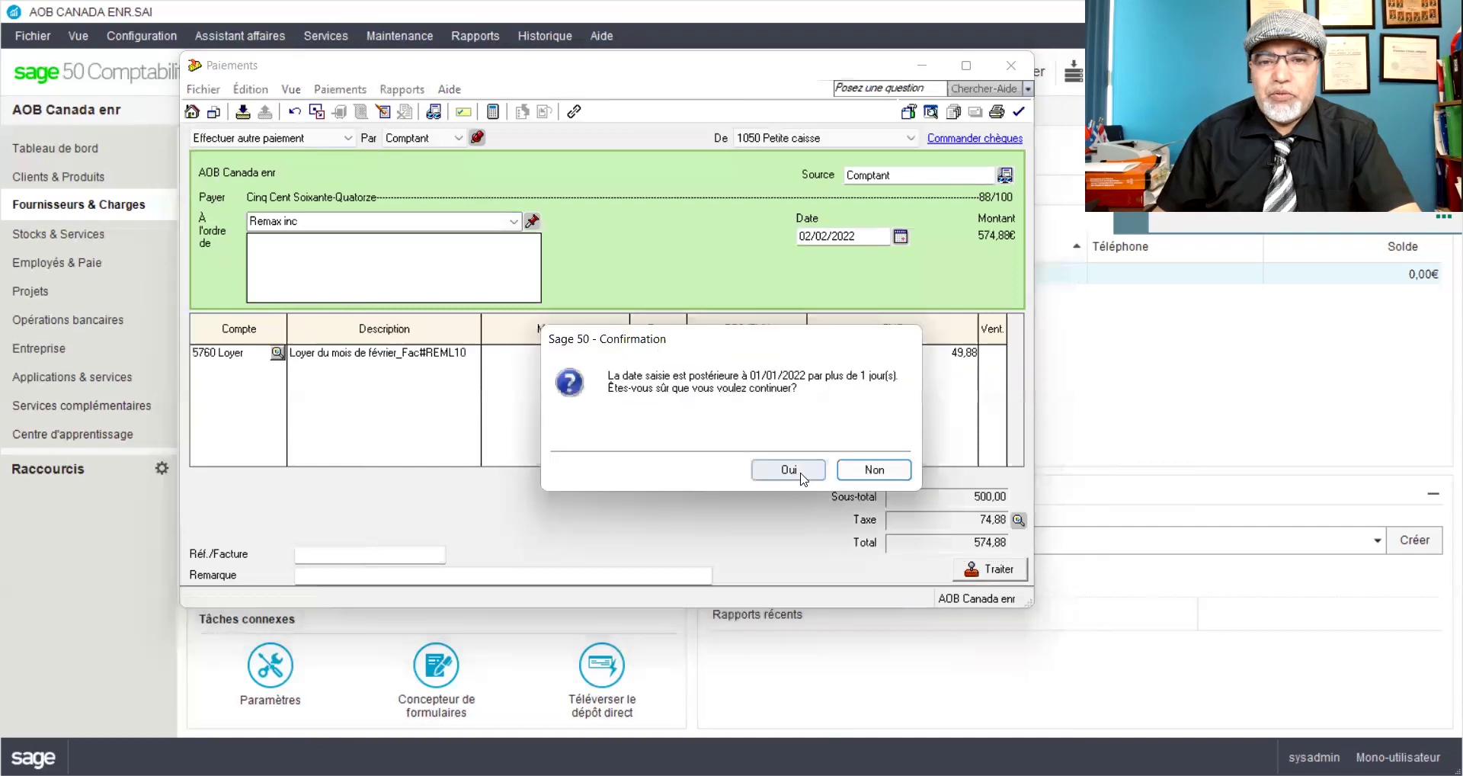
pyautogui.click(789, 469)
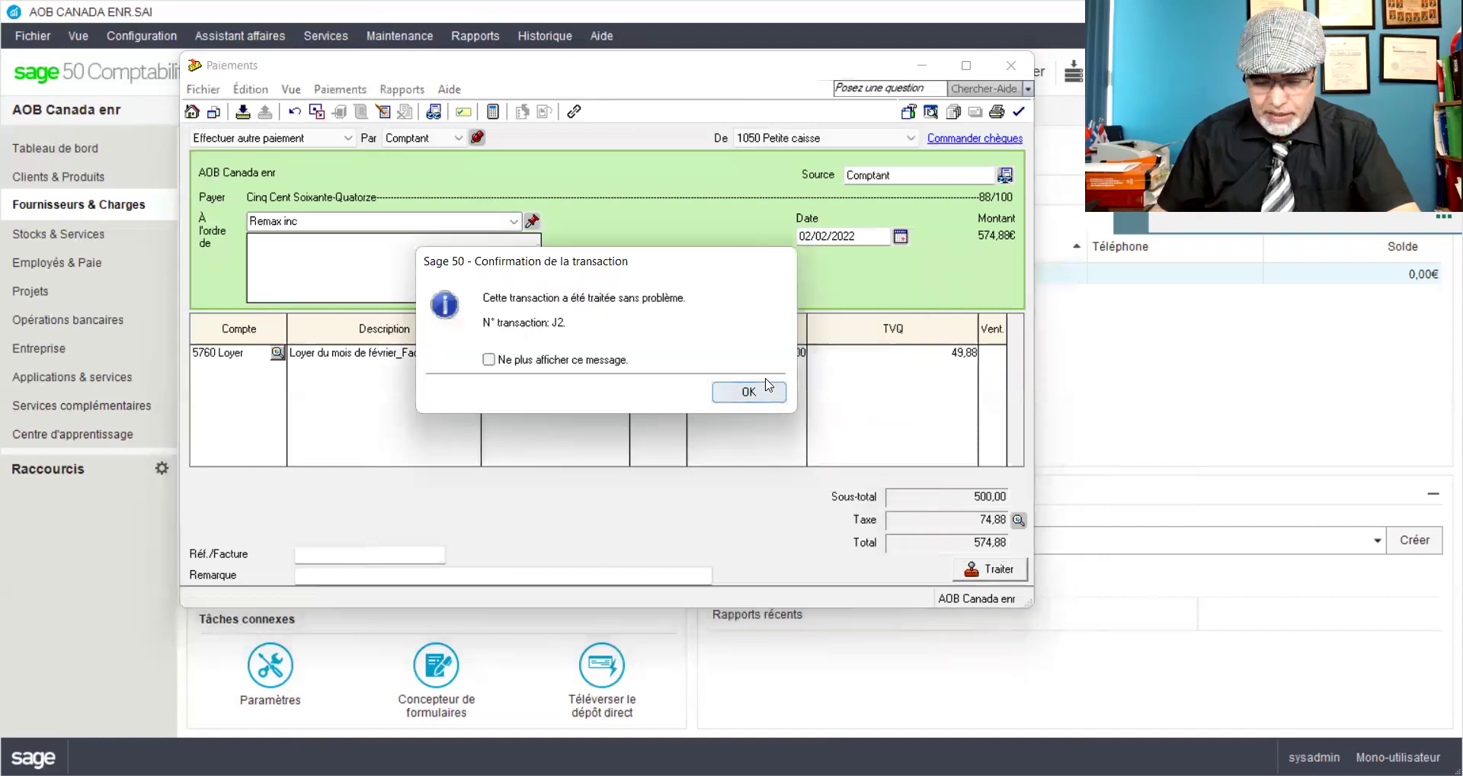
pyautogui.click(769, 387)
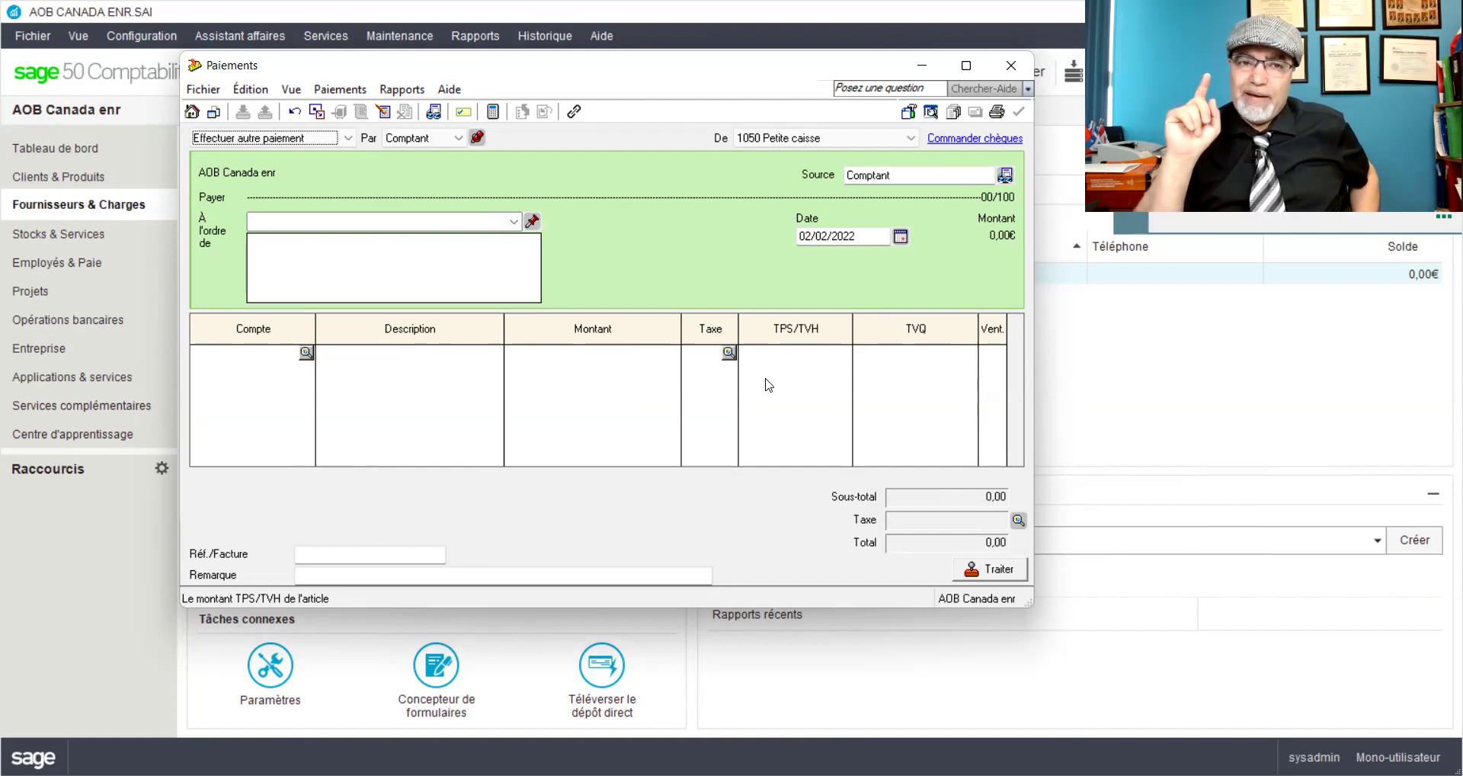
# Step: Enter Taxi Montréal as the payee and add it as a full supplier with tax code GQ
pyautogui.click(514, 221)
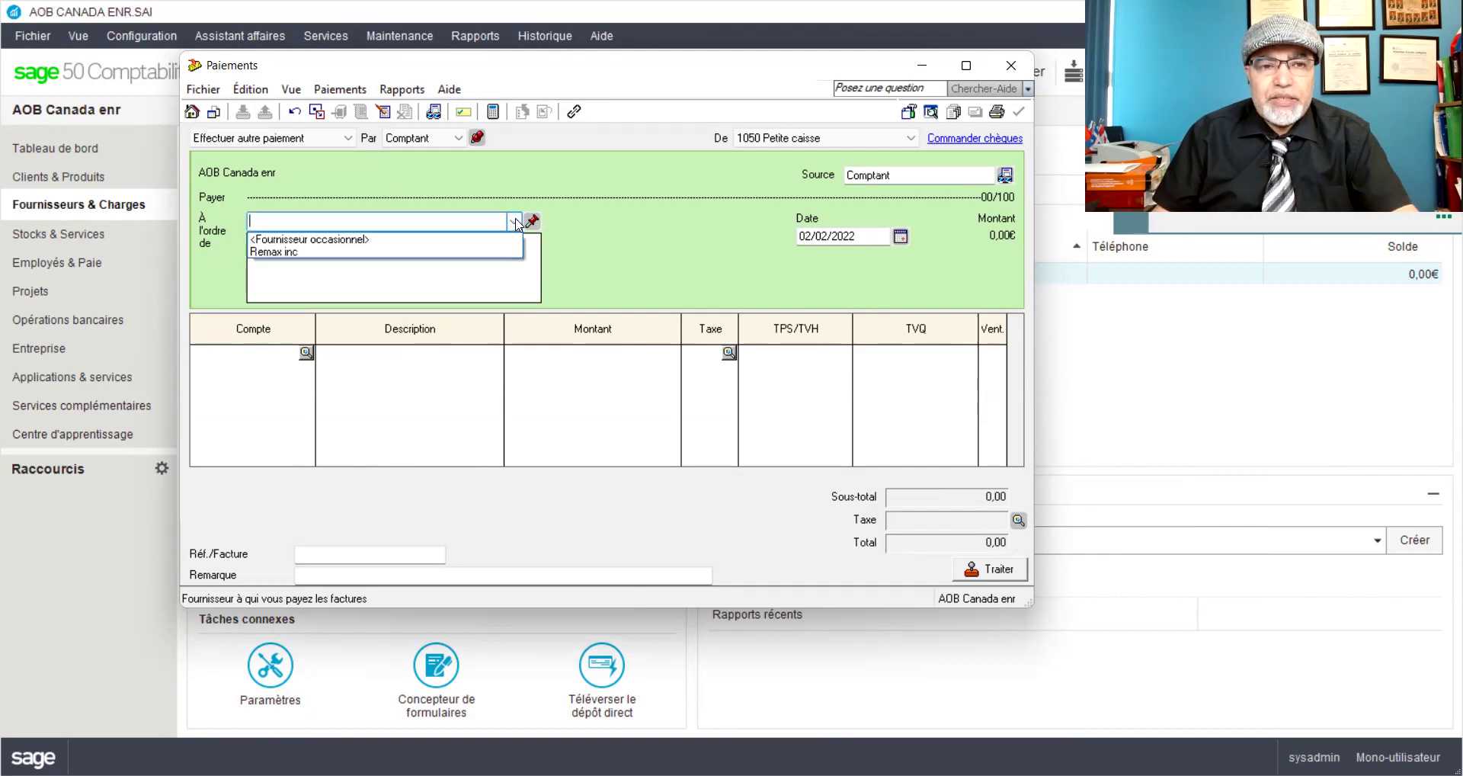
pyautogui.click(473, 223)
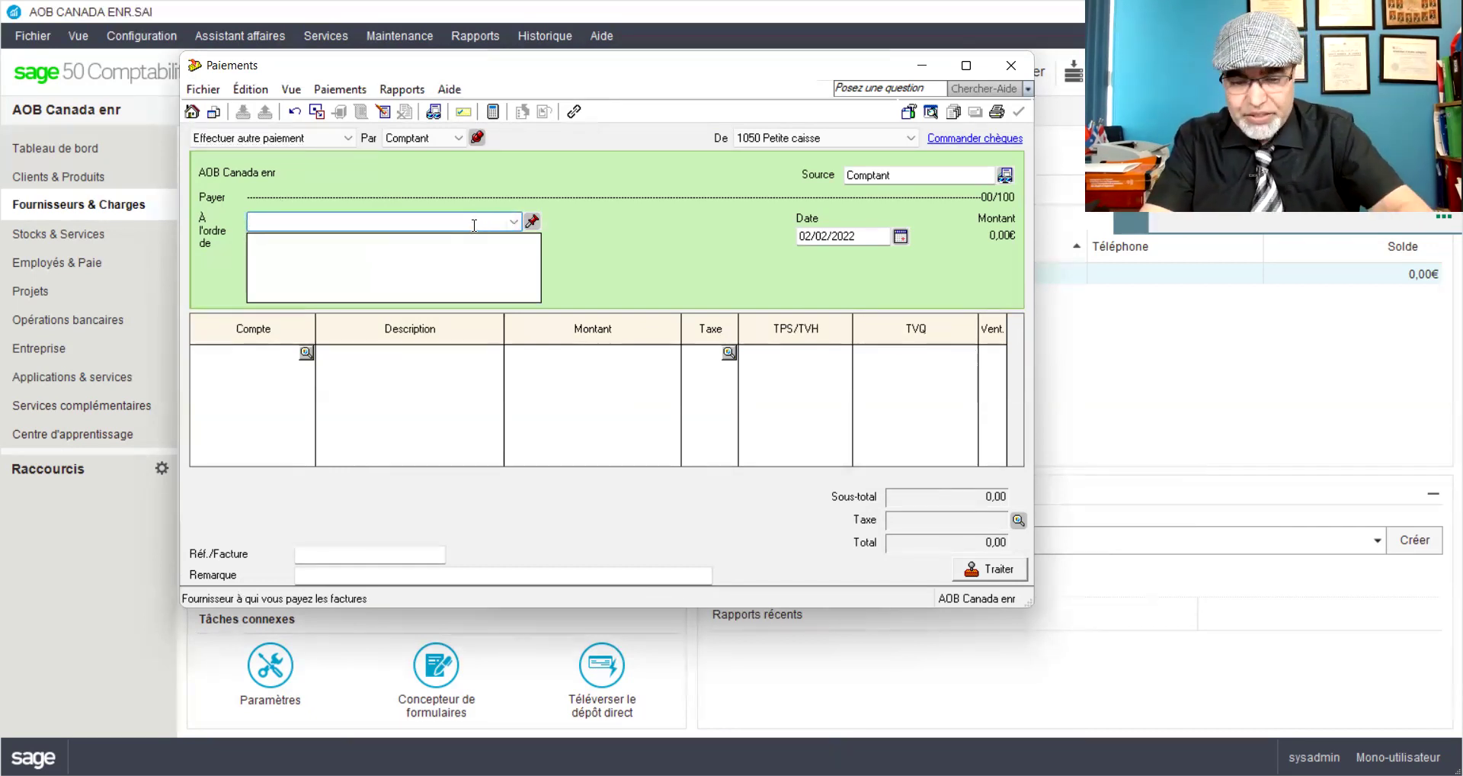
pyautogui.write('Taxi Montréal')
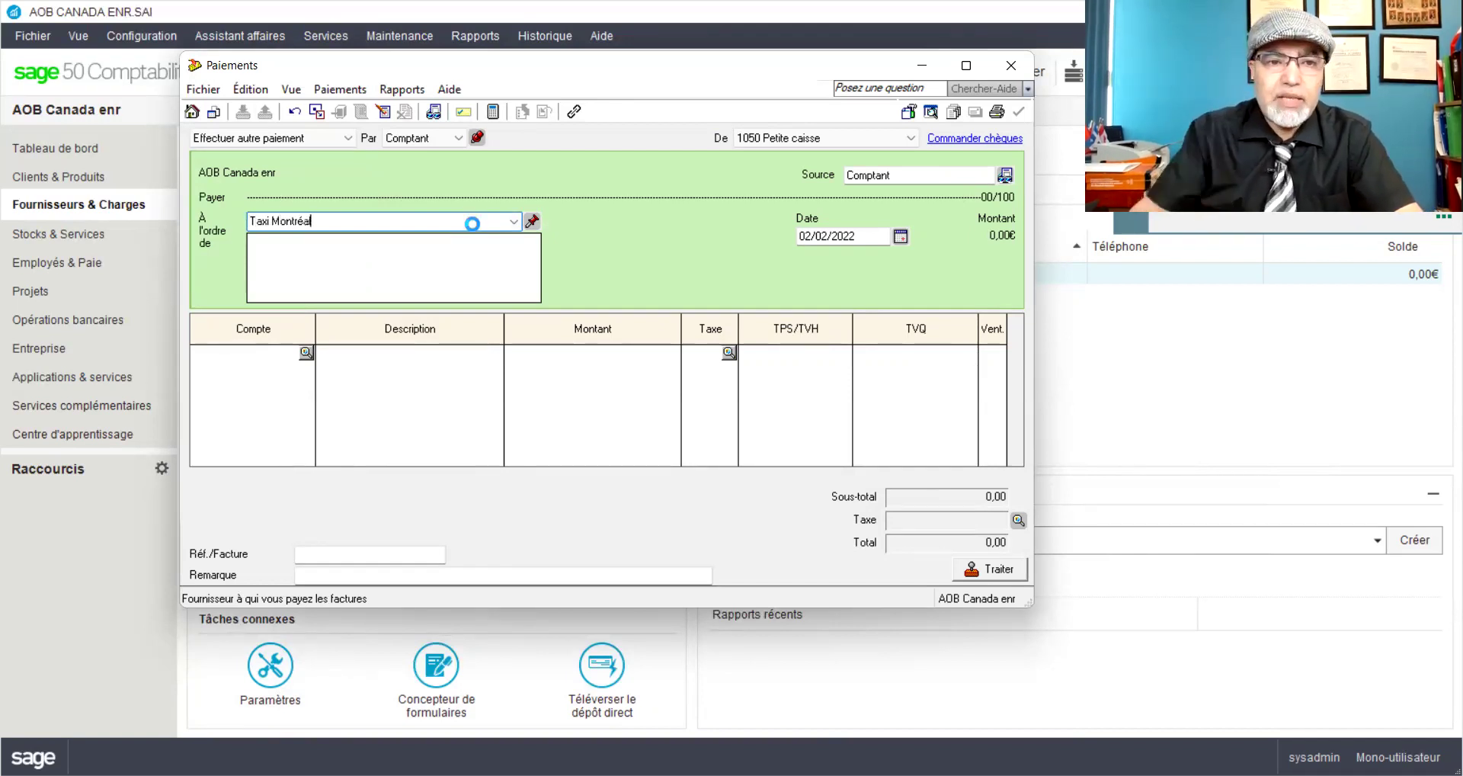
pyautogui.press('Tab')
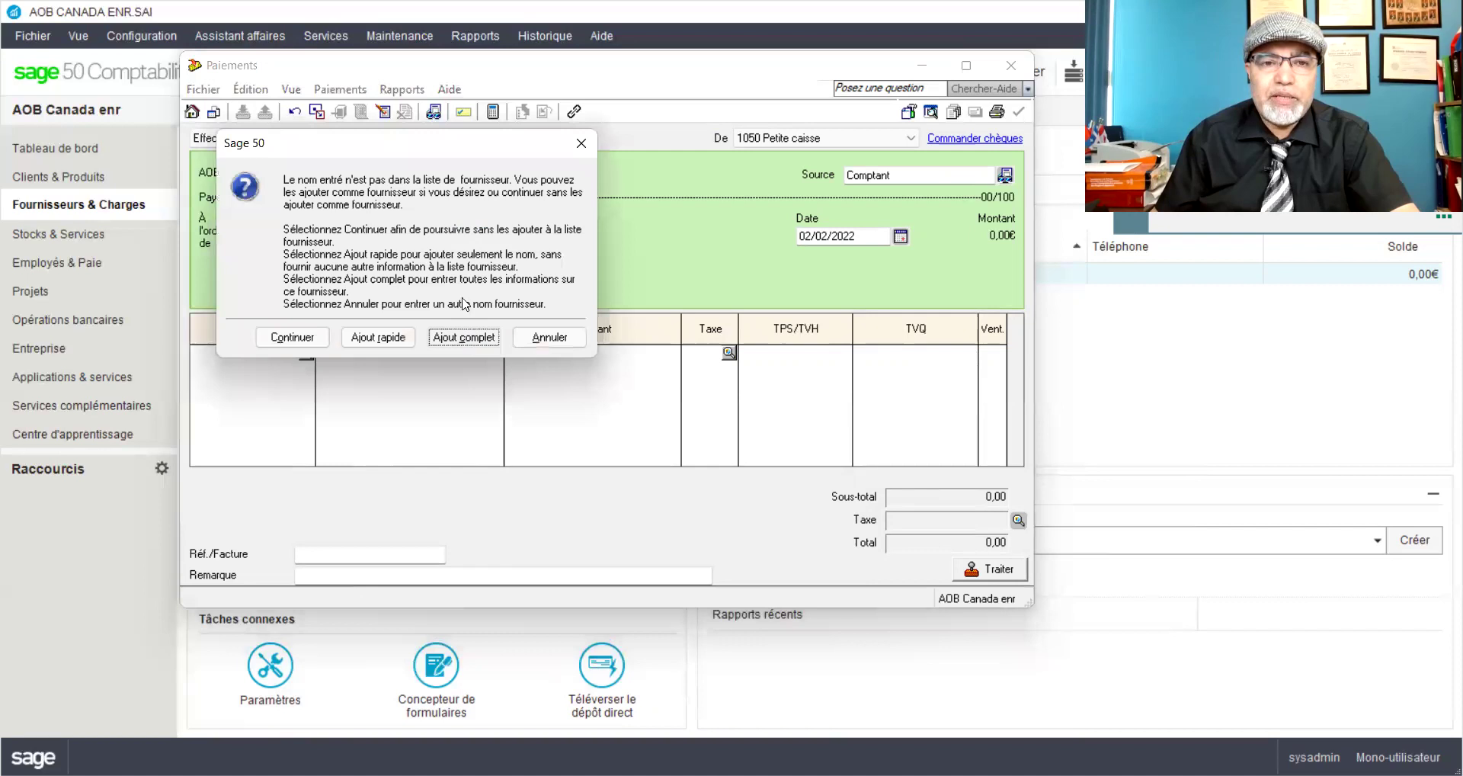
pyautogui.click(463, 336)
pyautogui.click(532, 305)
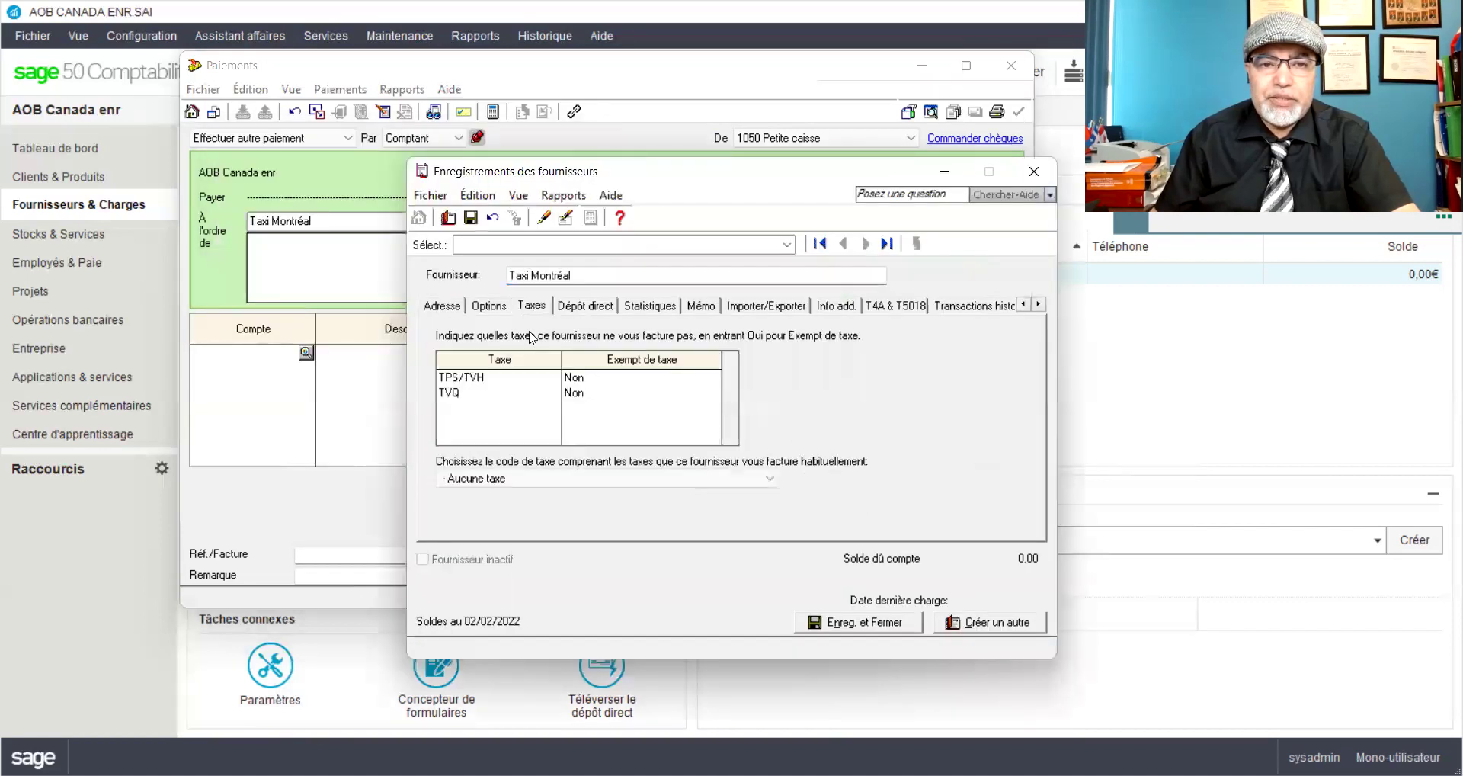
pyautogui.click(520, 478)
pyautogui.click(502, 512)
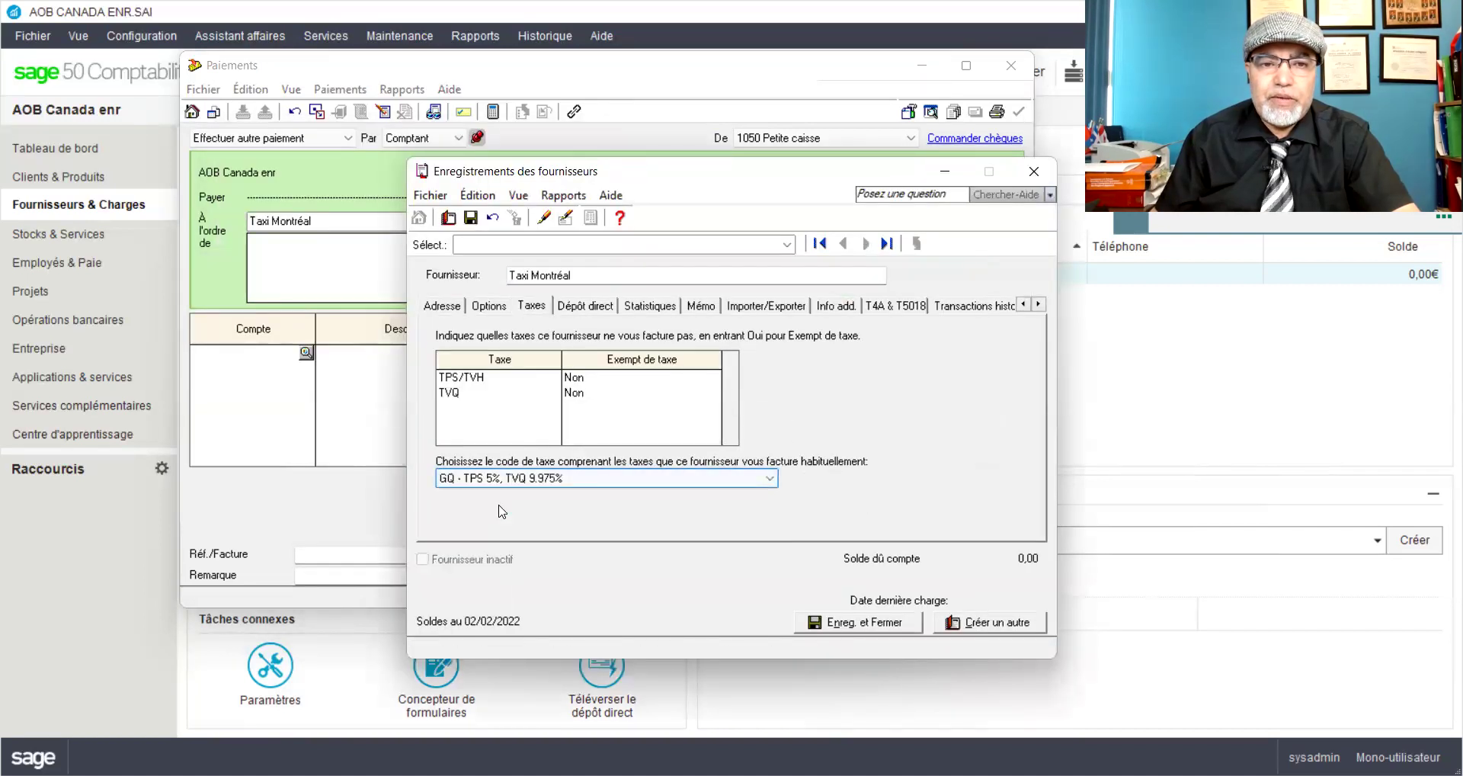
pyautogui.click(882, 629)
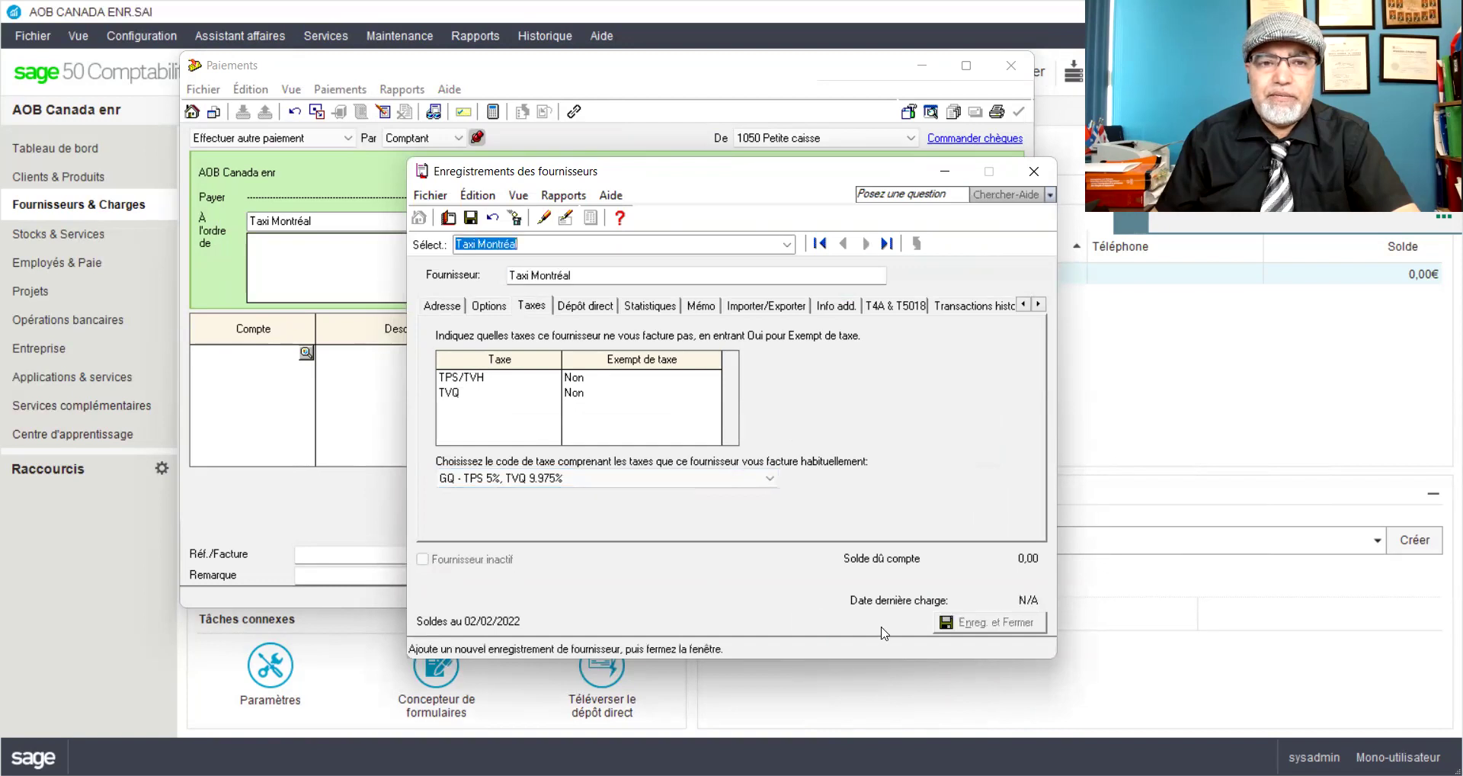
pyautogui.click(800, 235)
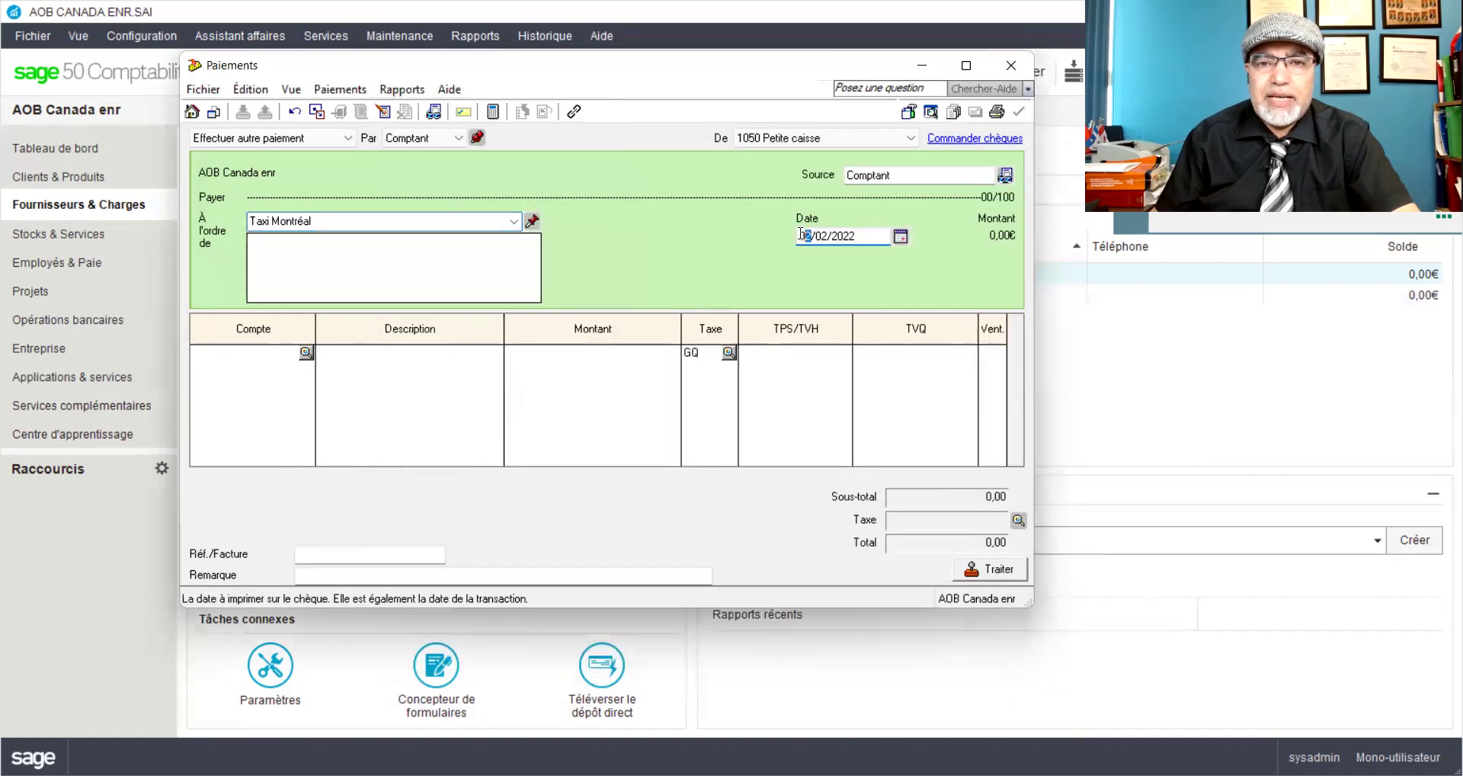
# Step: Set the payment day to 08 and charge the first line to account 5789 Déplacements
pyautogui.write('08')
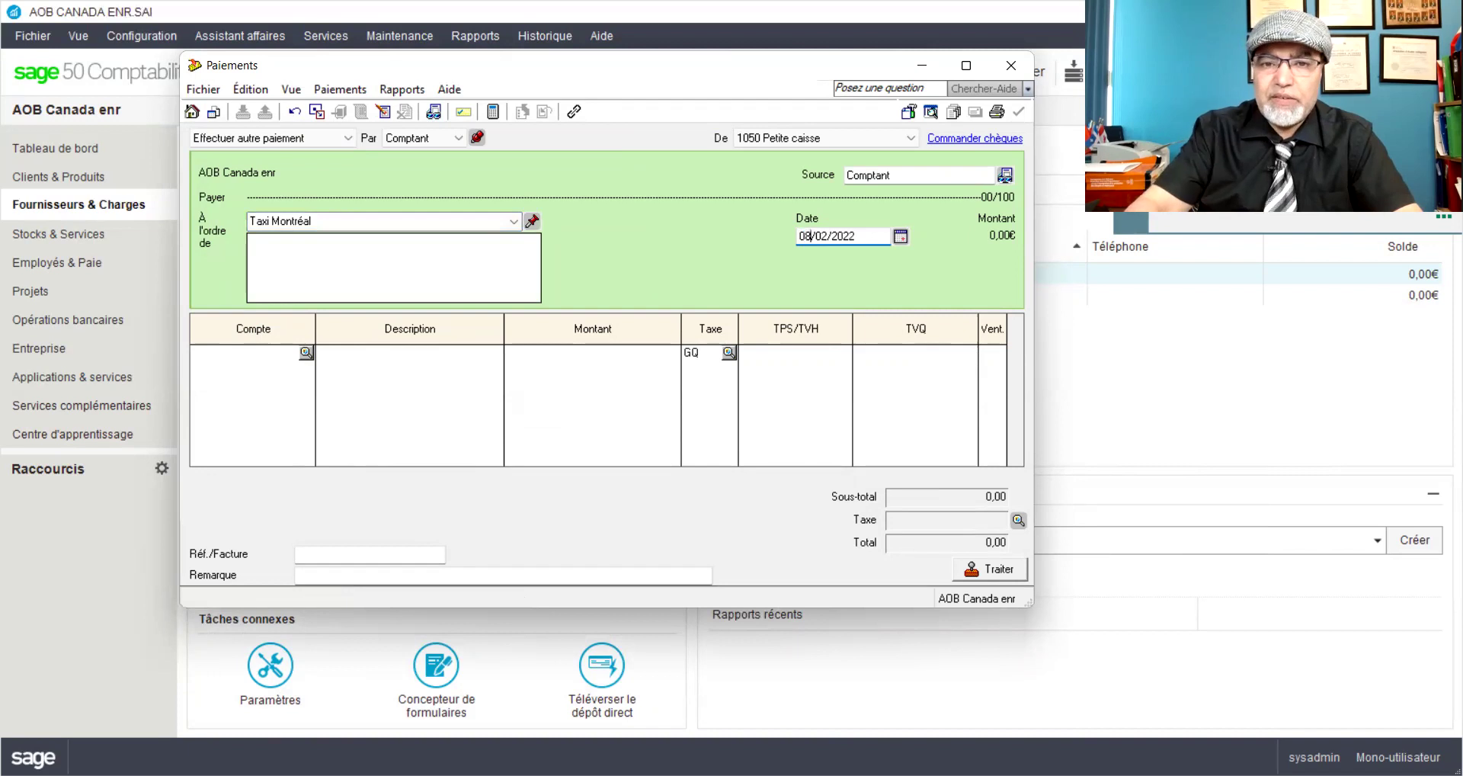
pyautogui.click(287, 355)
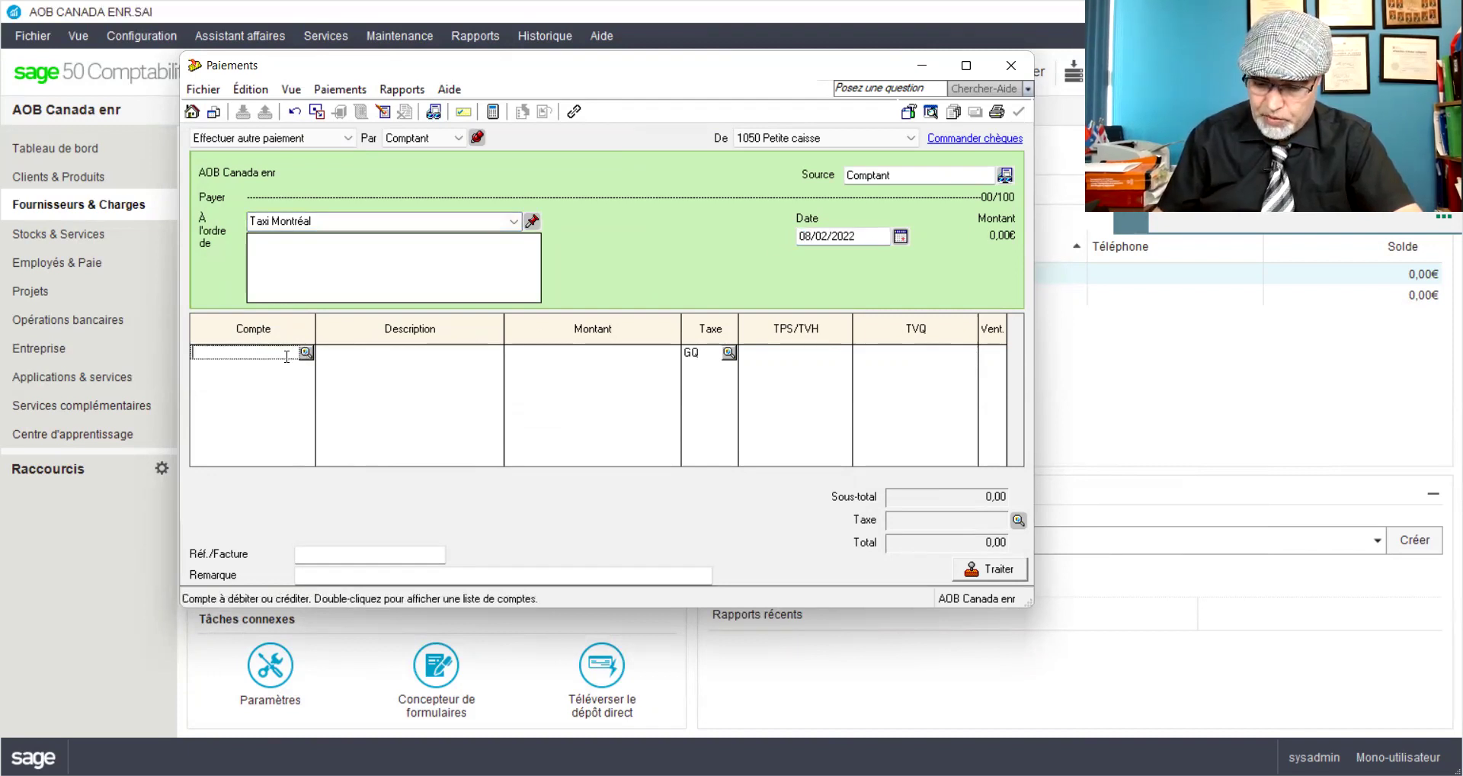
pyautogui.write('5789')
pyautogui.press('Tab')
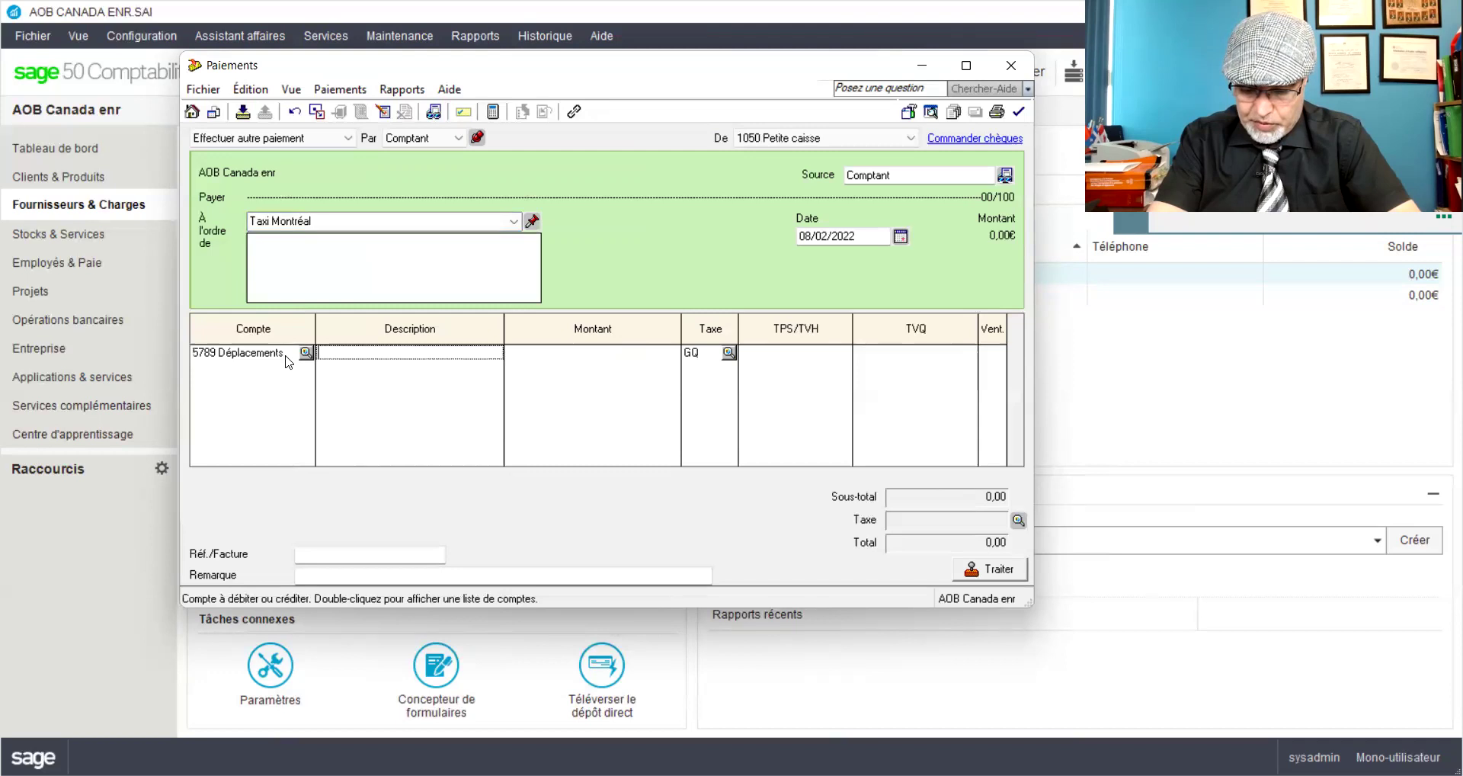
# Step: Describe the line as document delivery to the Rosemont municipality (Fac#Tx15), amount 45,45
pyautogui.write('D')
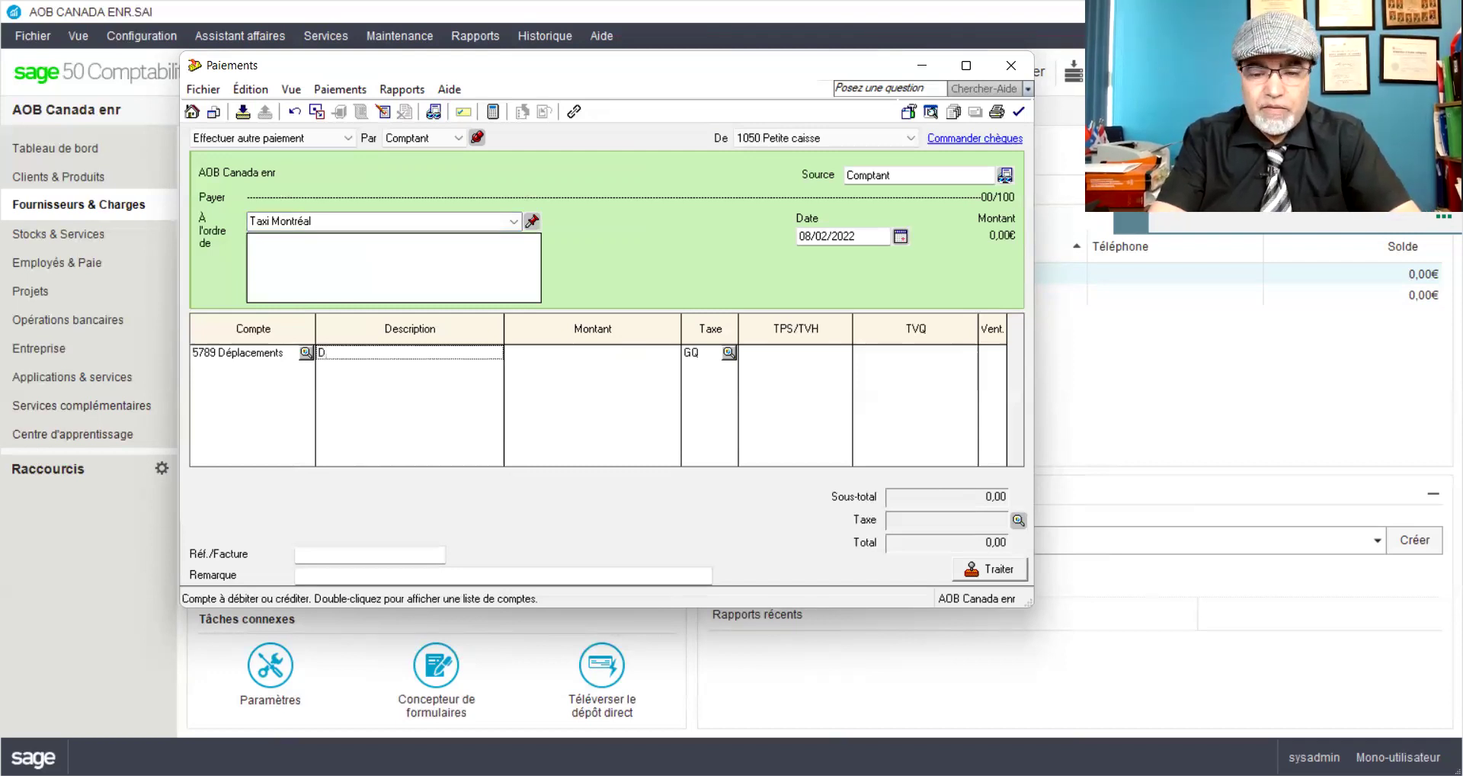
pyautogui.write('époser des documents ')
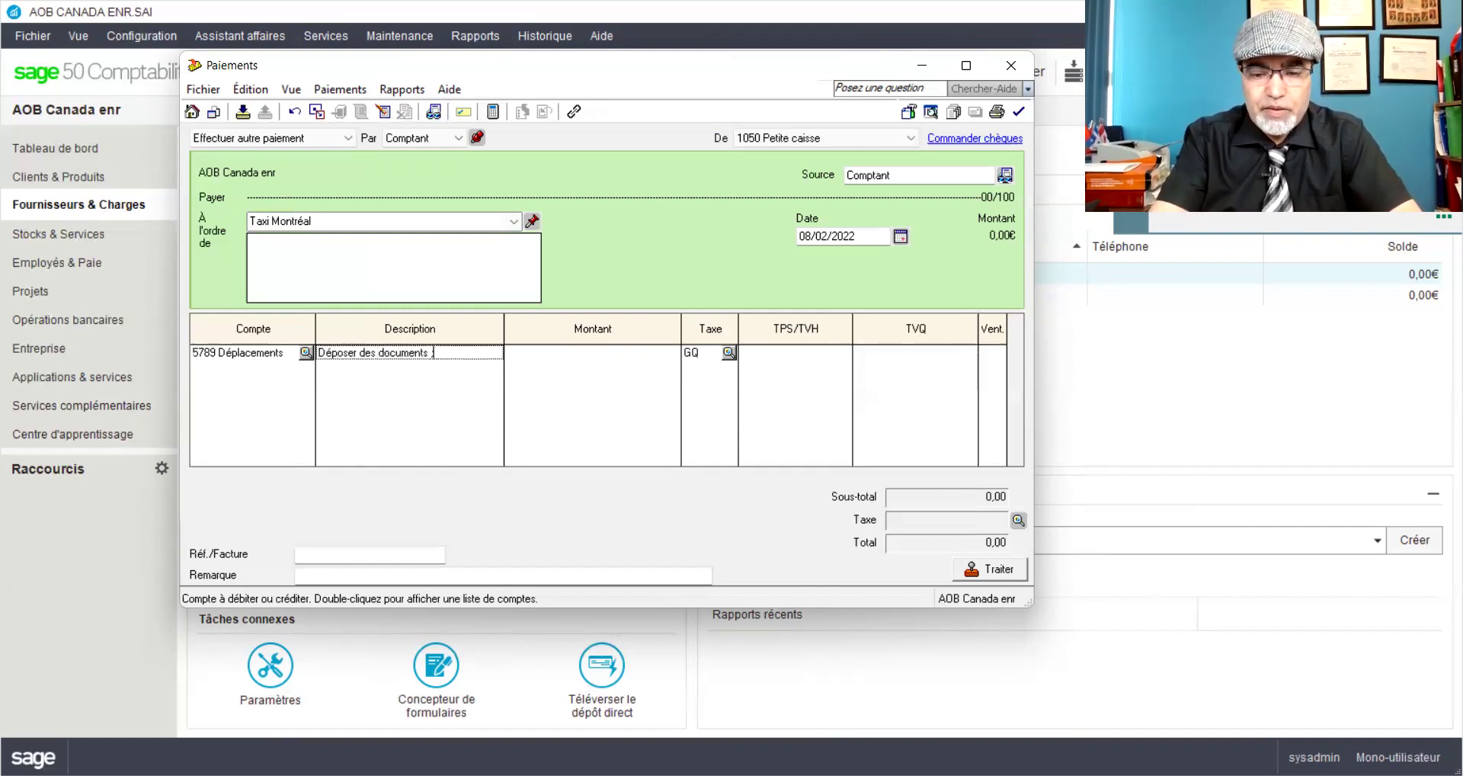
pyautogui.write('à ')
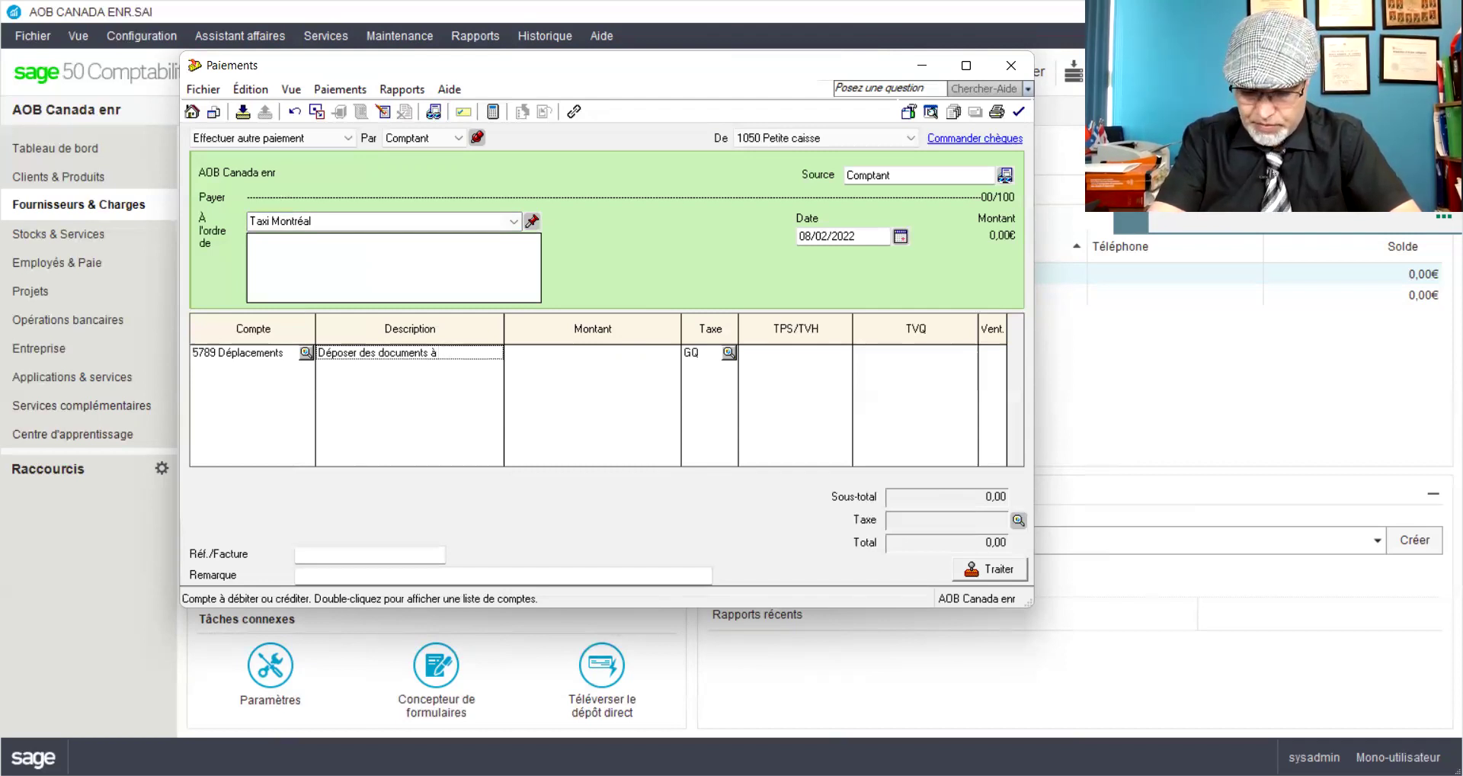
pyautogui.write('la')
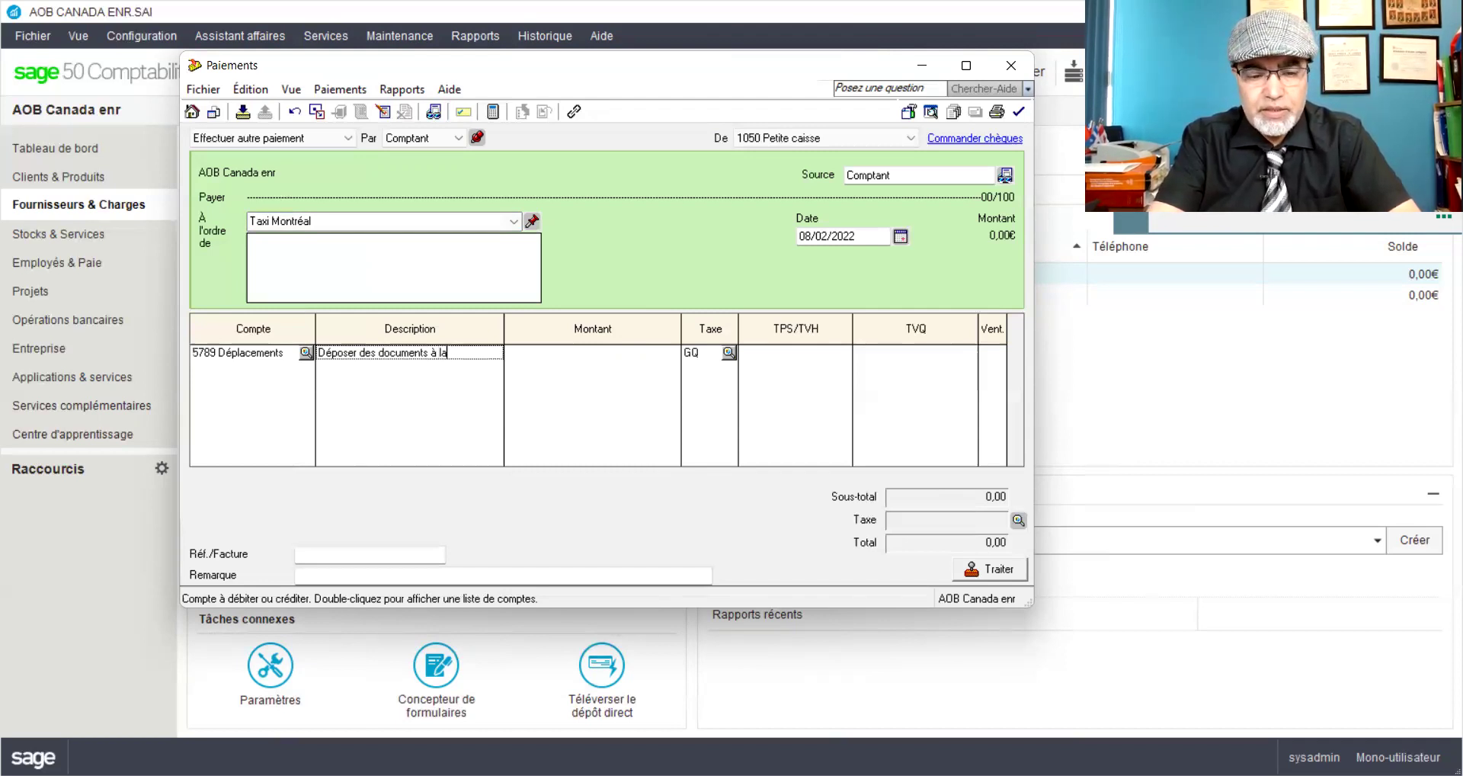
pyautogui.write(' municipalité de Rp')
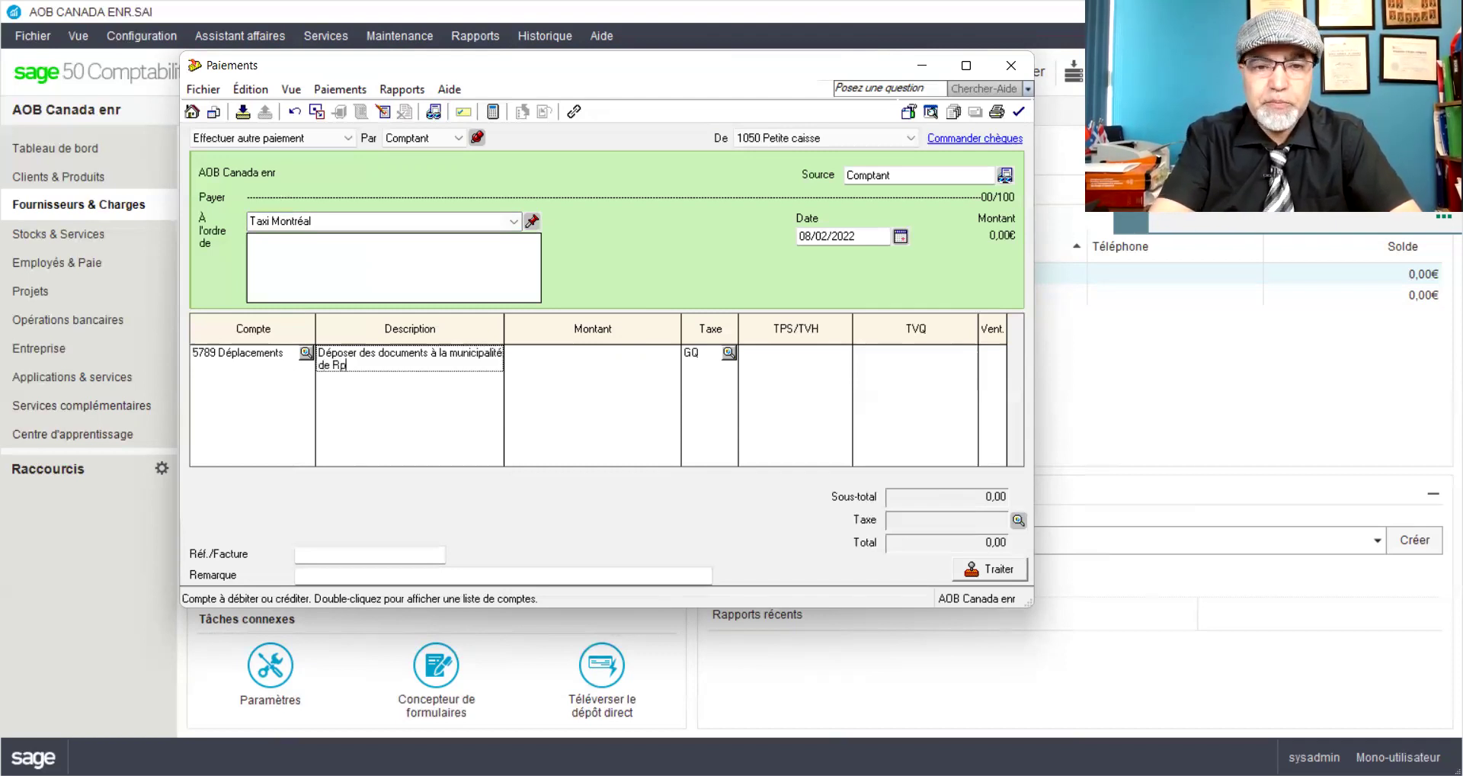
pyautogui.press('BackSpace')
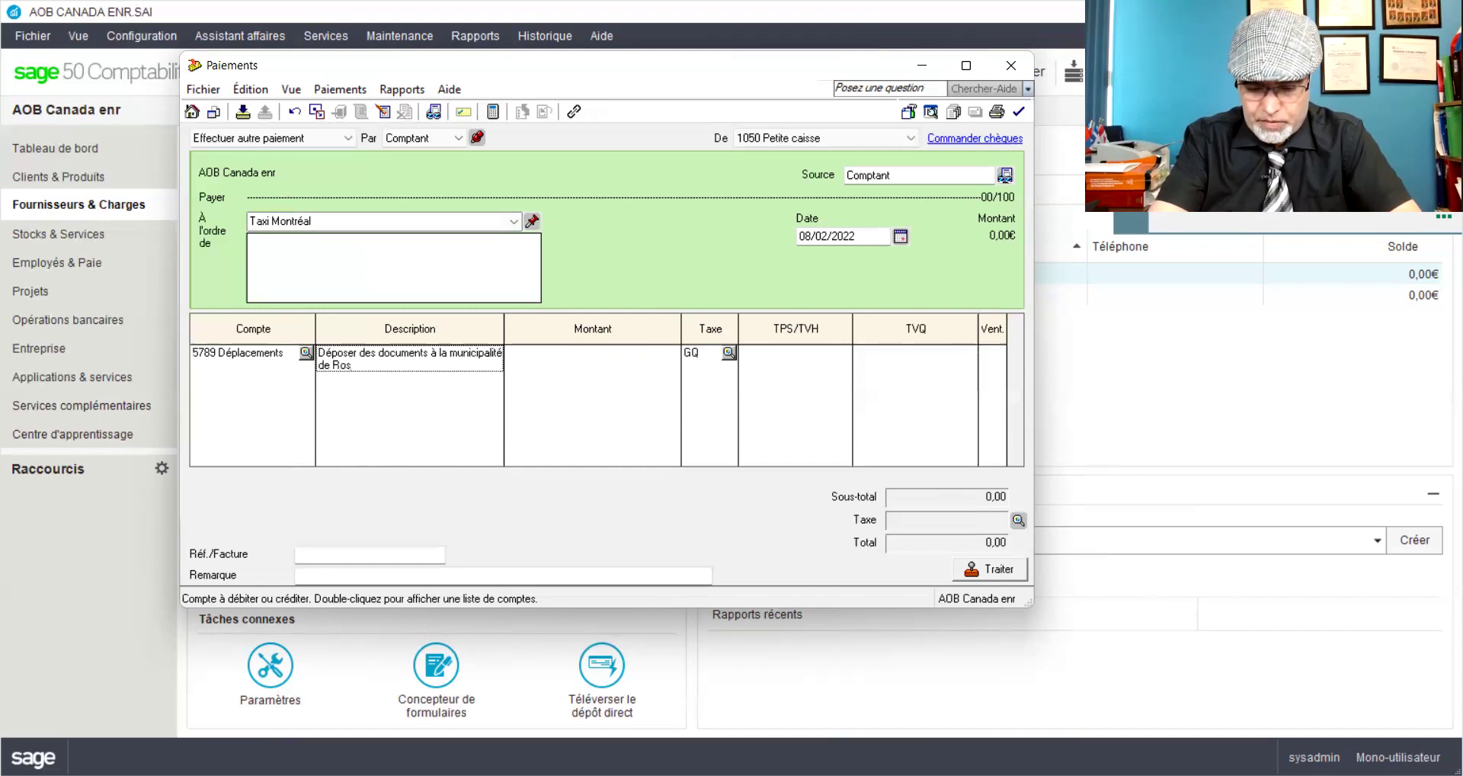
pyautogui.write('os')
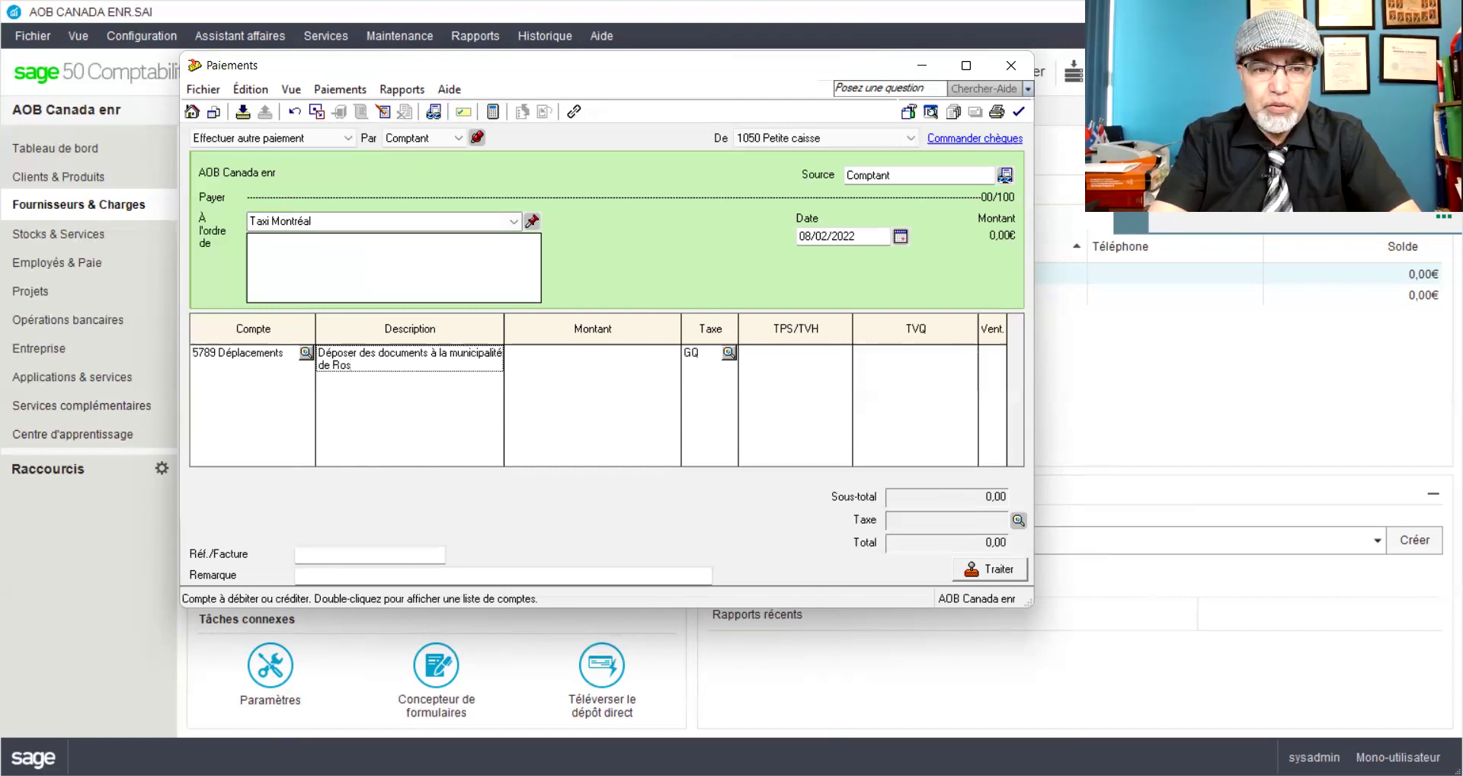
pyautogui.write('emont')
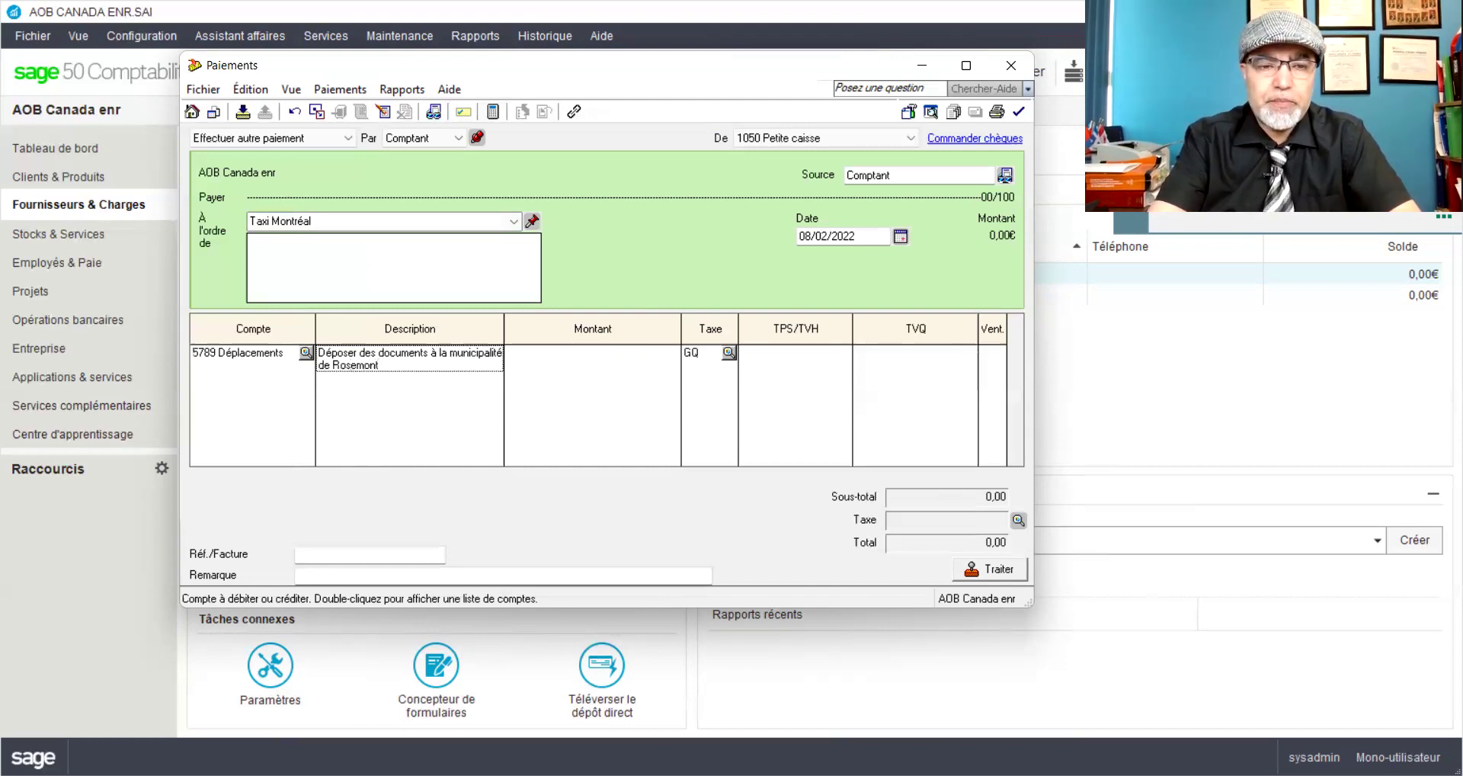
pyautogui.write('_Fac')
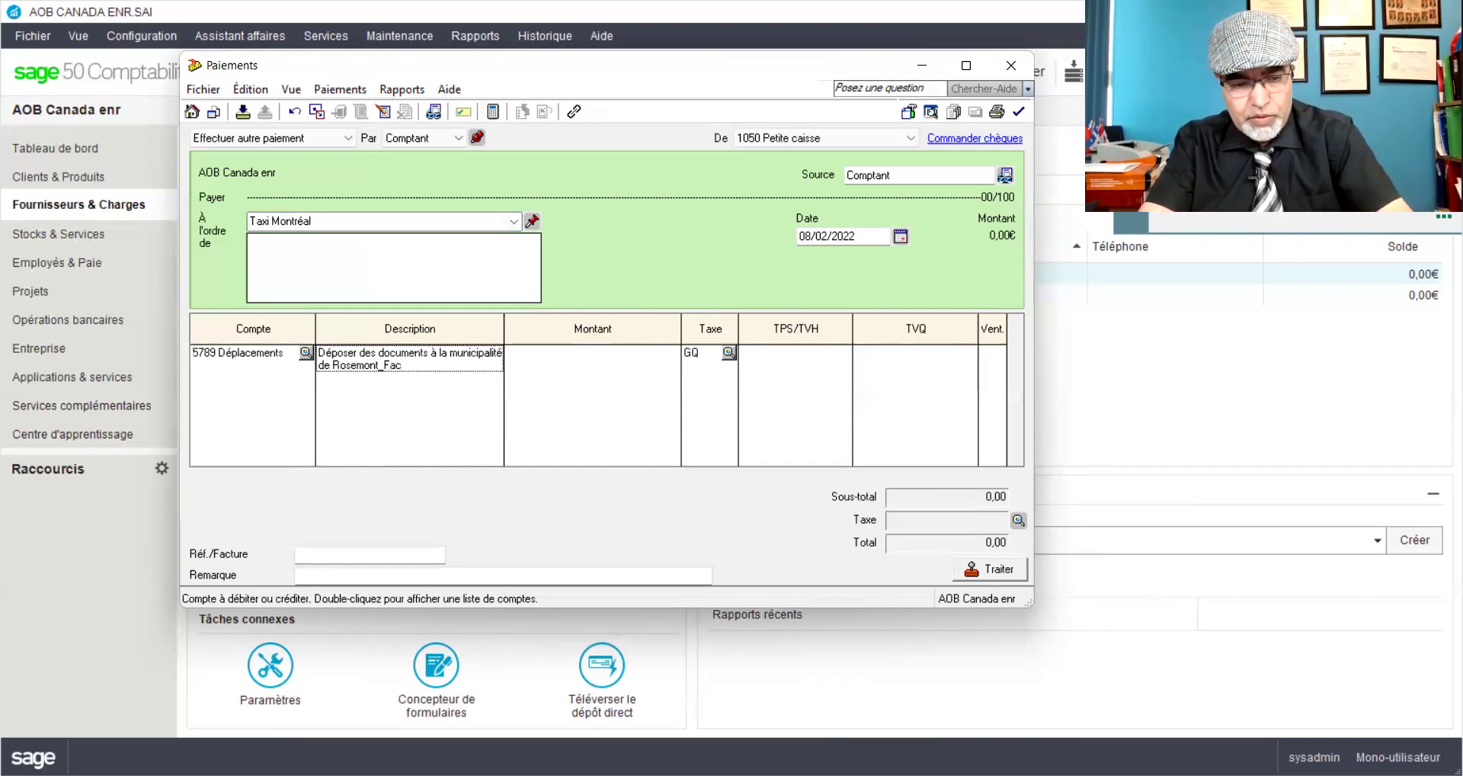
pyautogui.write('#Tx15')
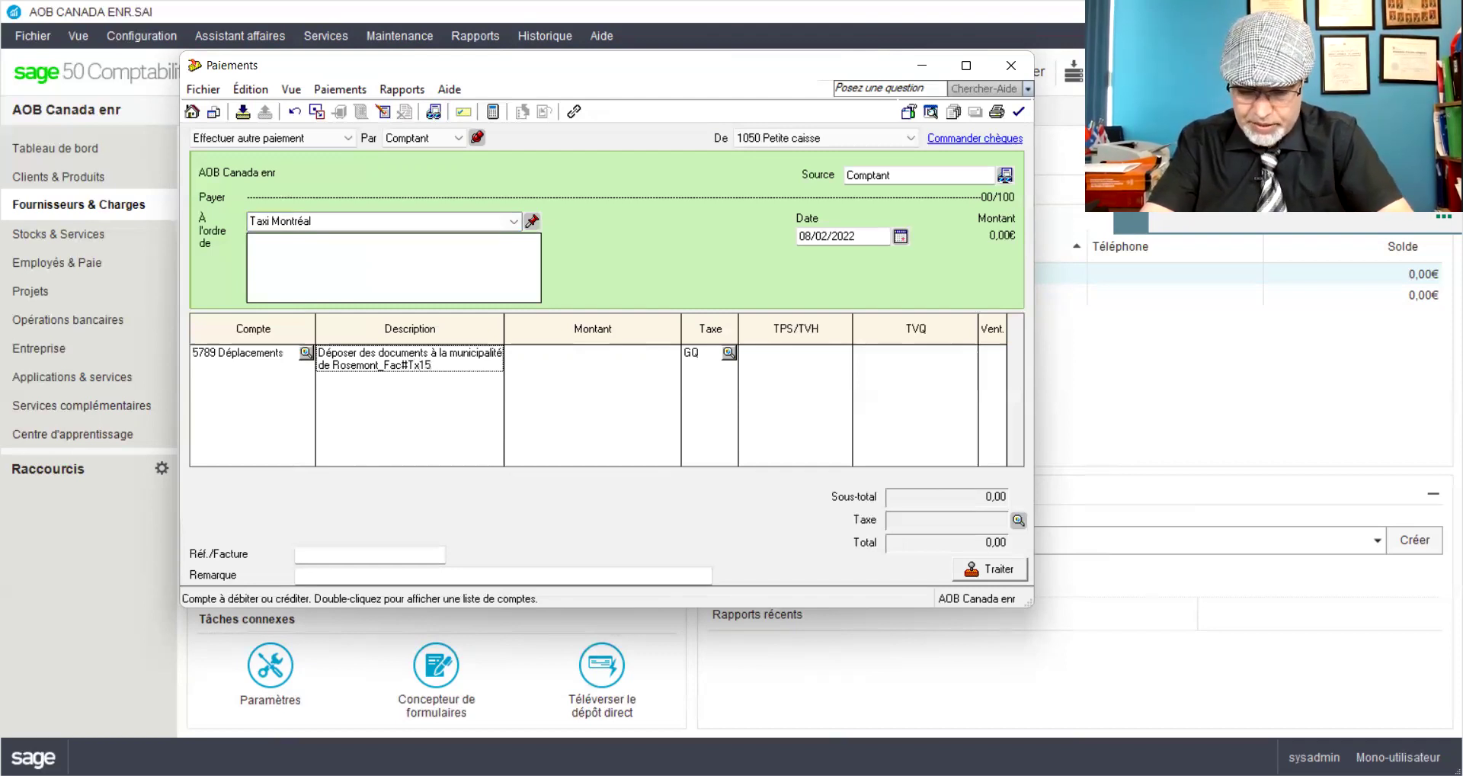
pyautogui.press('Tab')
pyautogui.write('45')
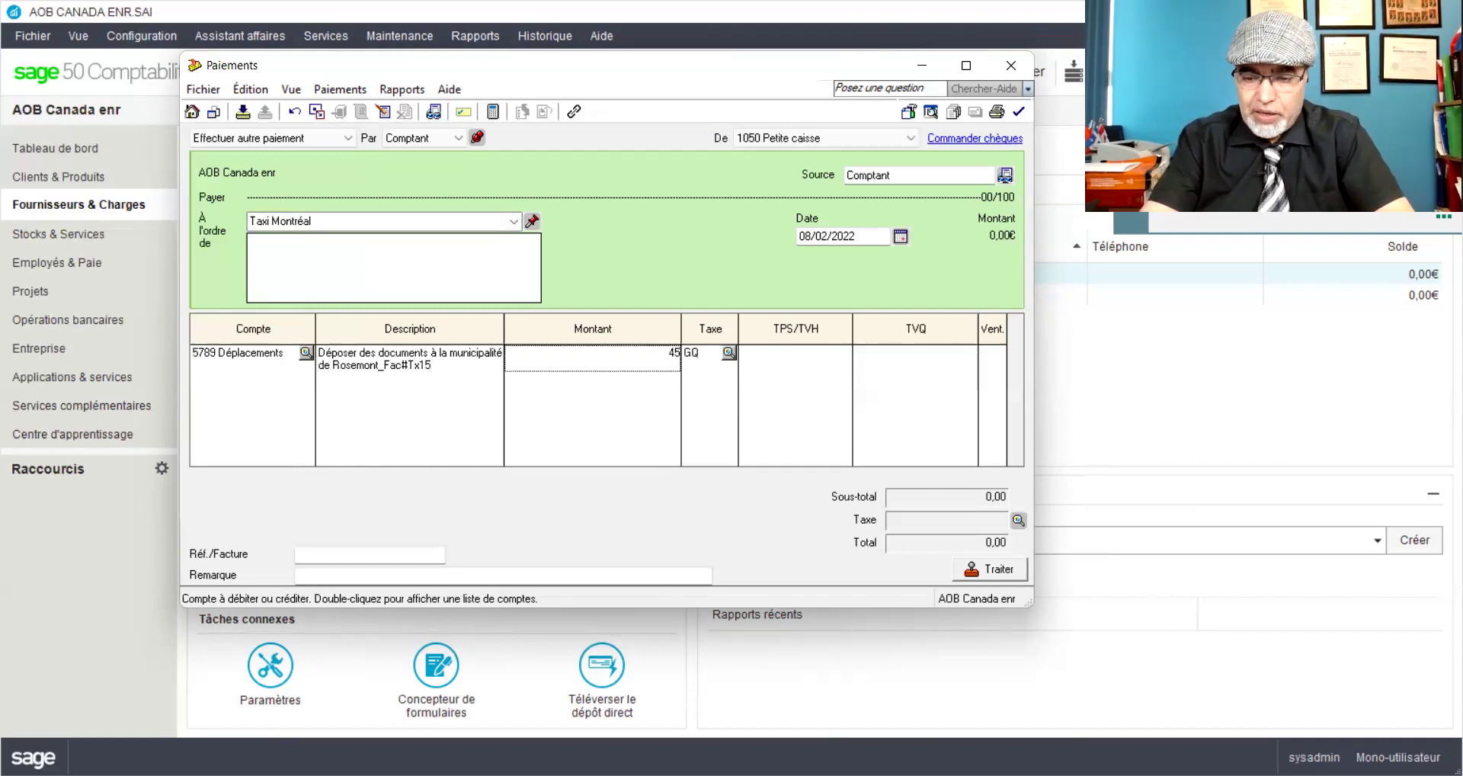
pyautogui.write(',45')
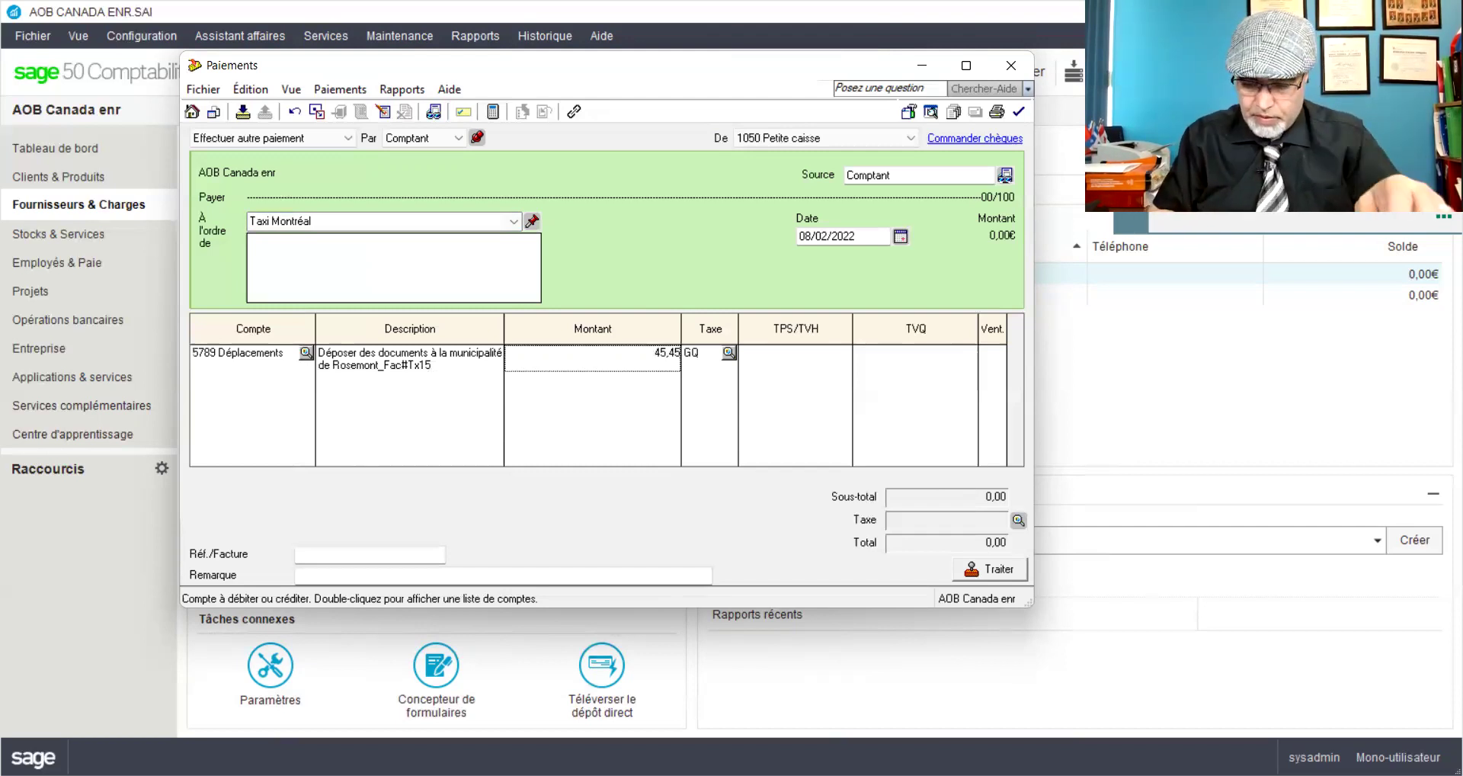
pyautogui.press('Tab')
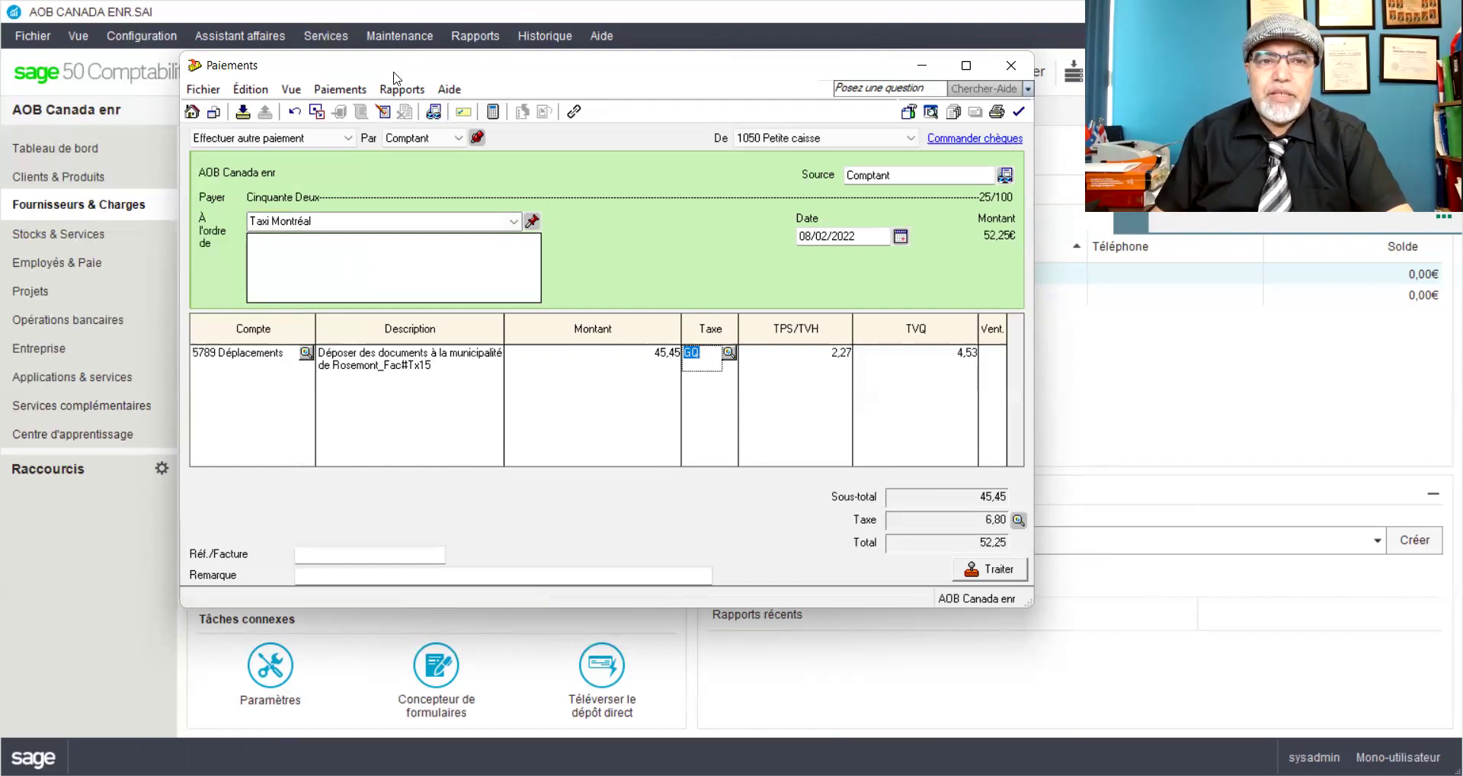
# Step: Preview the payment's journal entry through Rapports > Afficher Détails
pyautogui.click(410, 95)
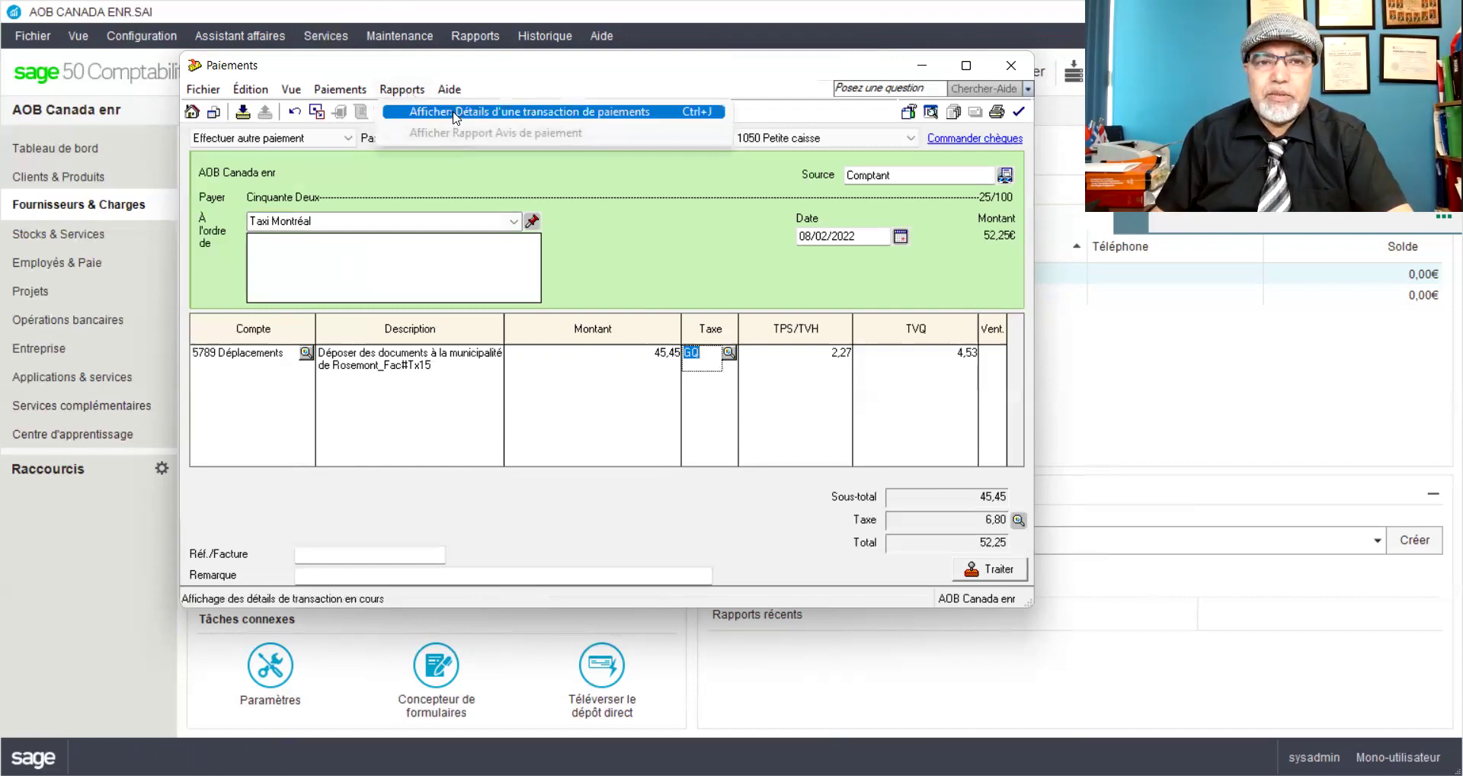
pyautogui.click(495, 144)
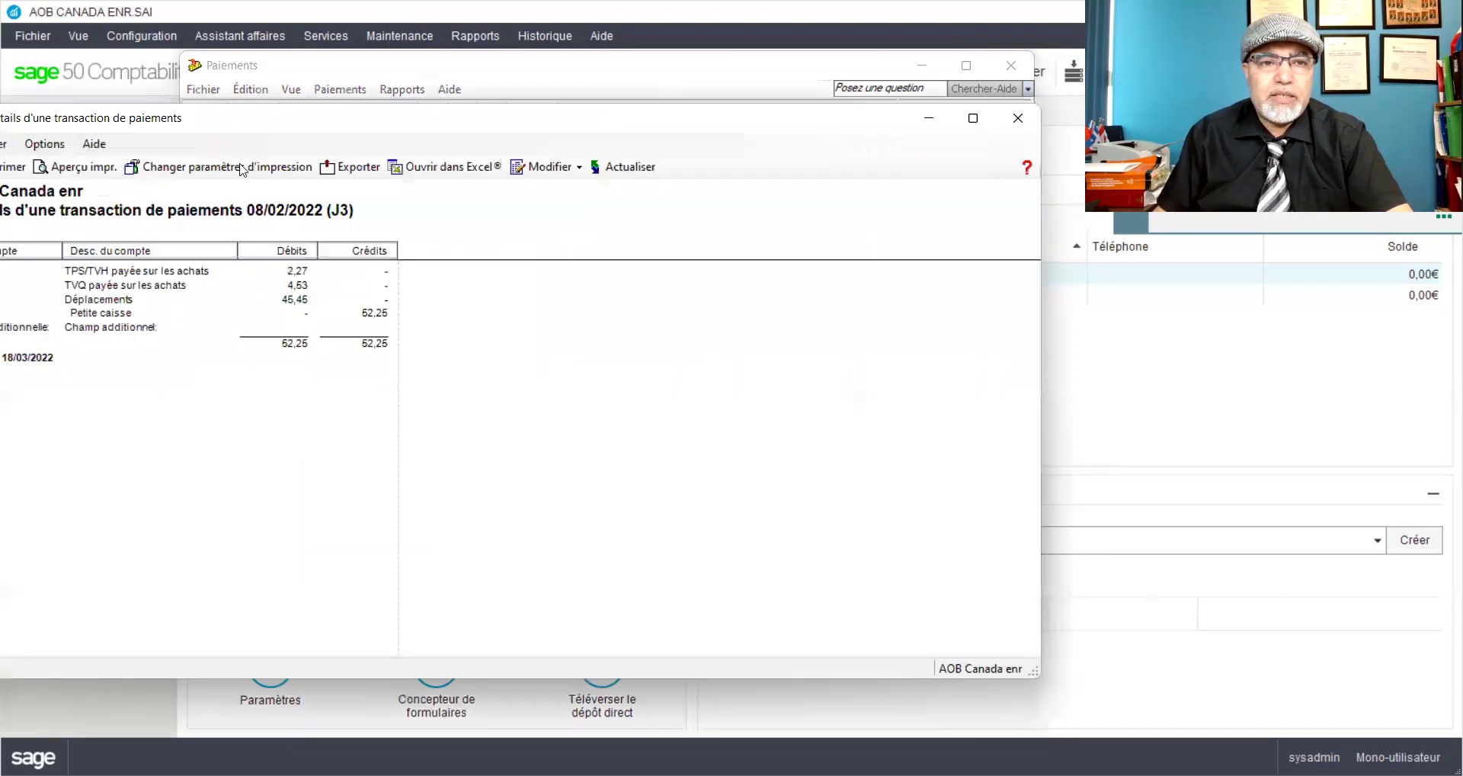
pyautogui.moveTo(292, 123); pyautogui.dragTo(509, 96)
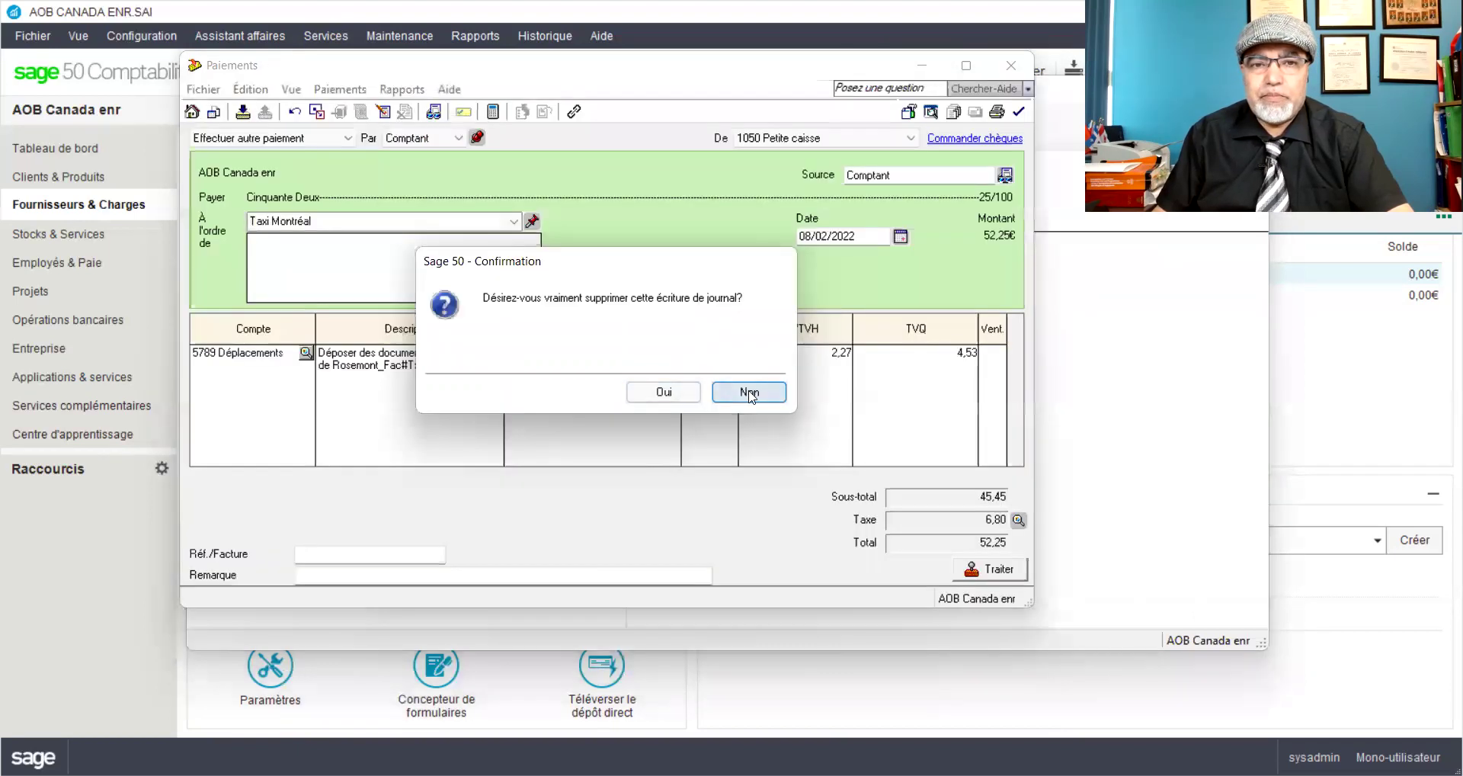
pyautogui.click(749, 392)
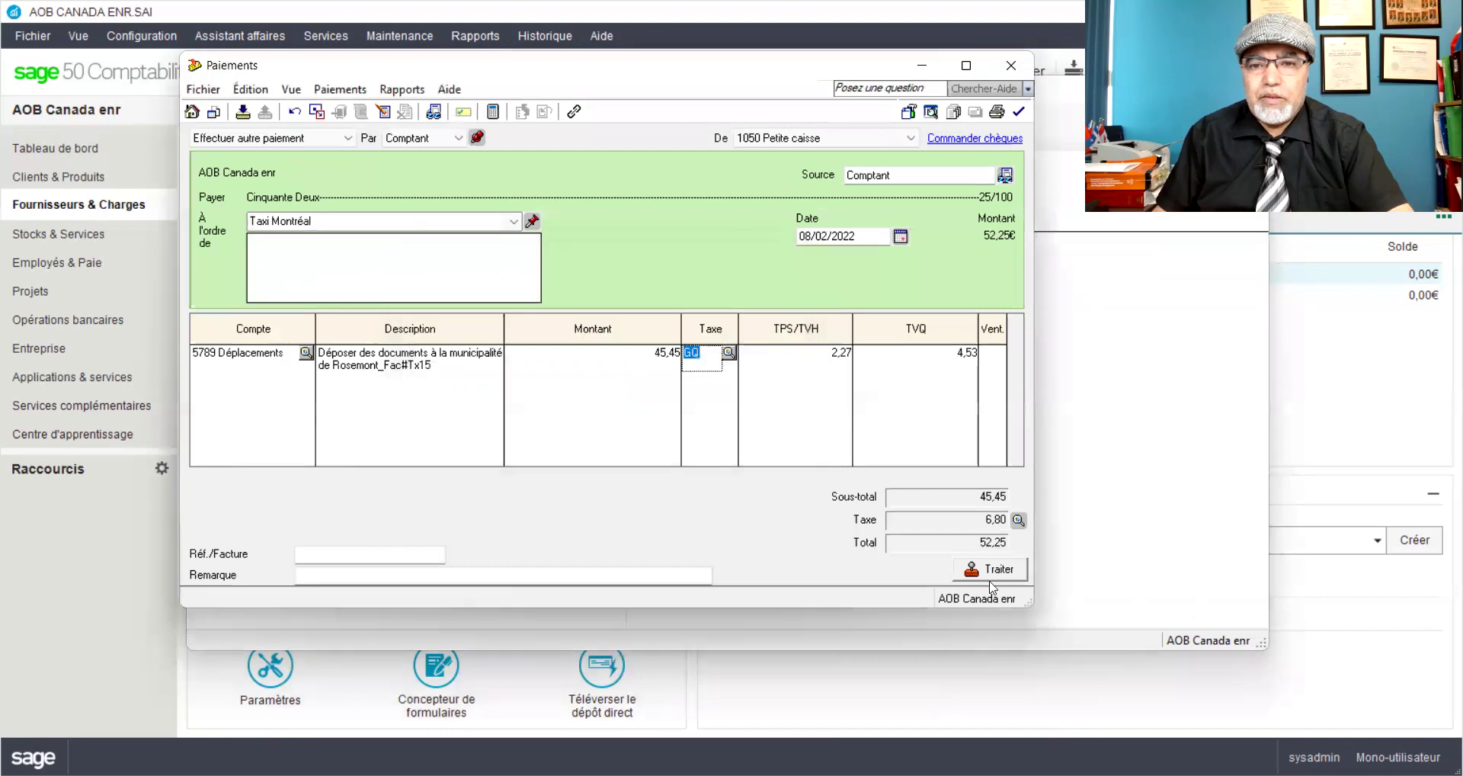
# Step: Correct the line amount to 45,50 and post the 52,32 payment, accepting the date warning
pyautogui.click(660, 358)
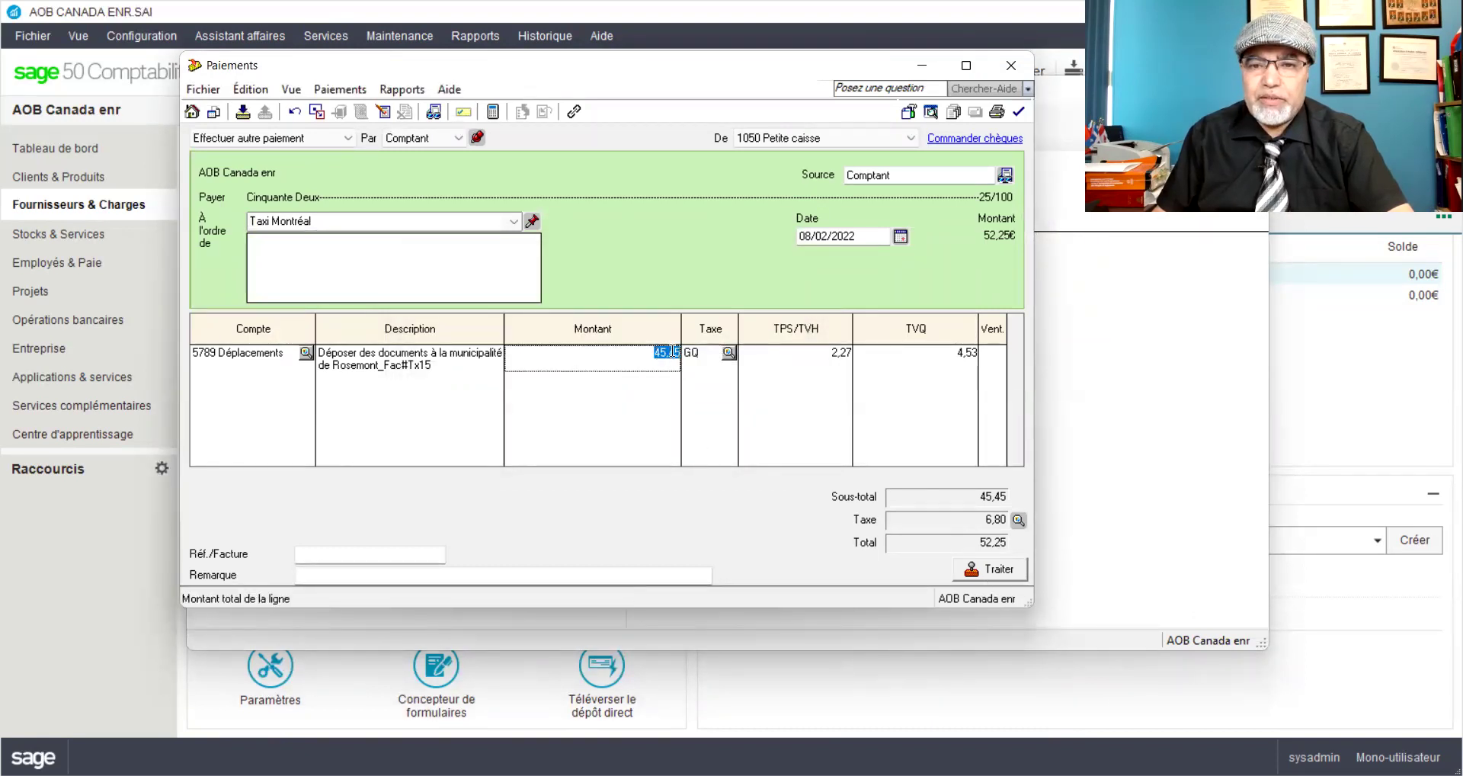
pyautogui.doubleClick(673, 352)
pyautogui.press('BackSpace')
pyautogui.press('BackSpace')
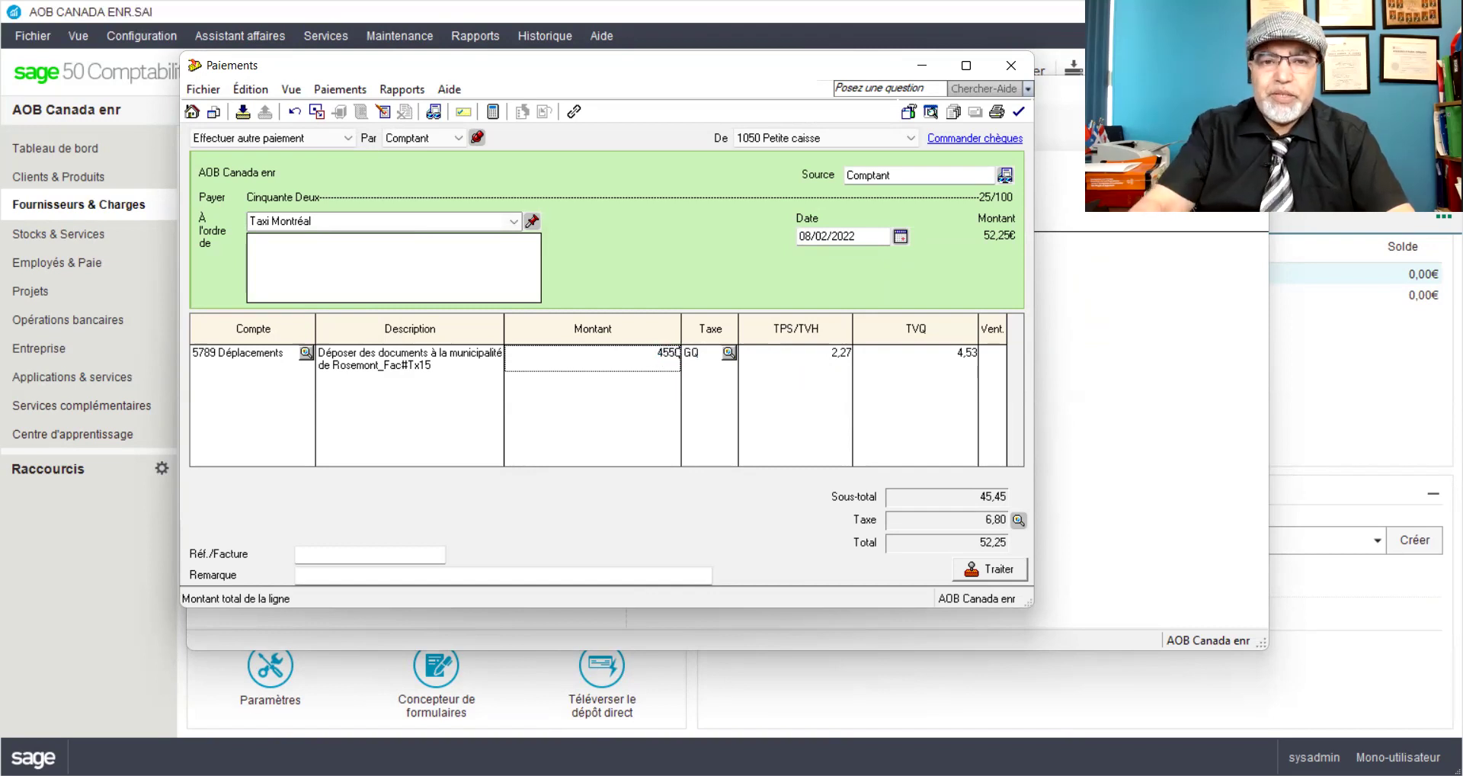
pyautogui.write('50')
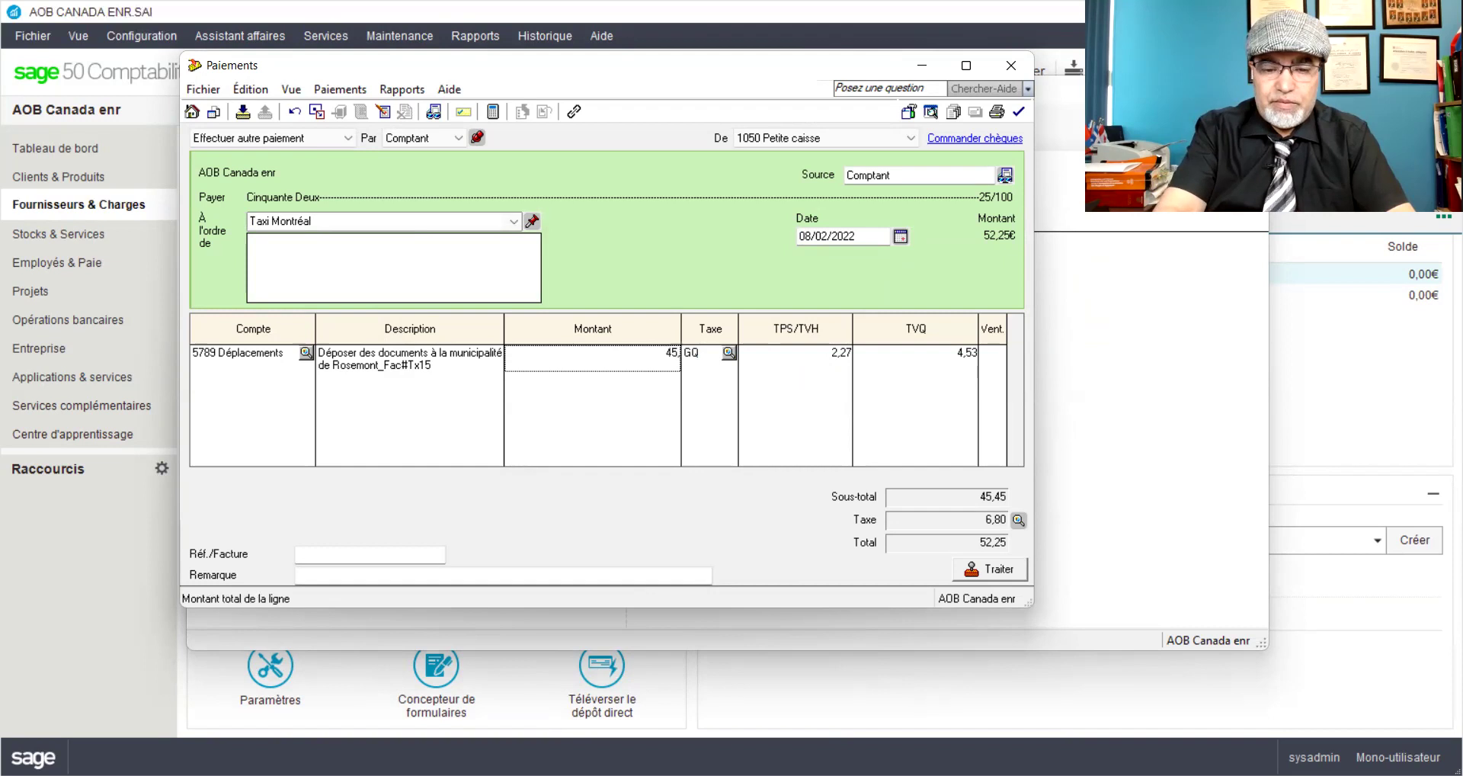
pyautogui.press('Tab')
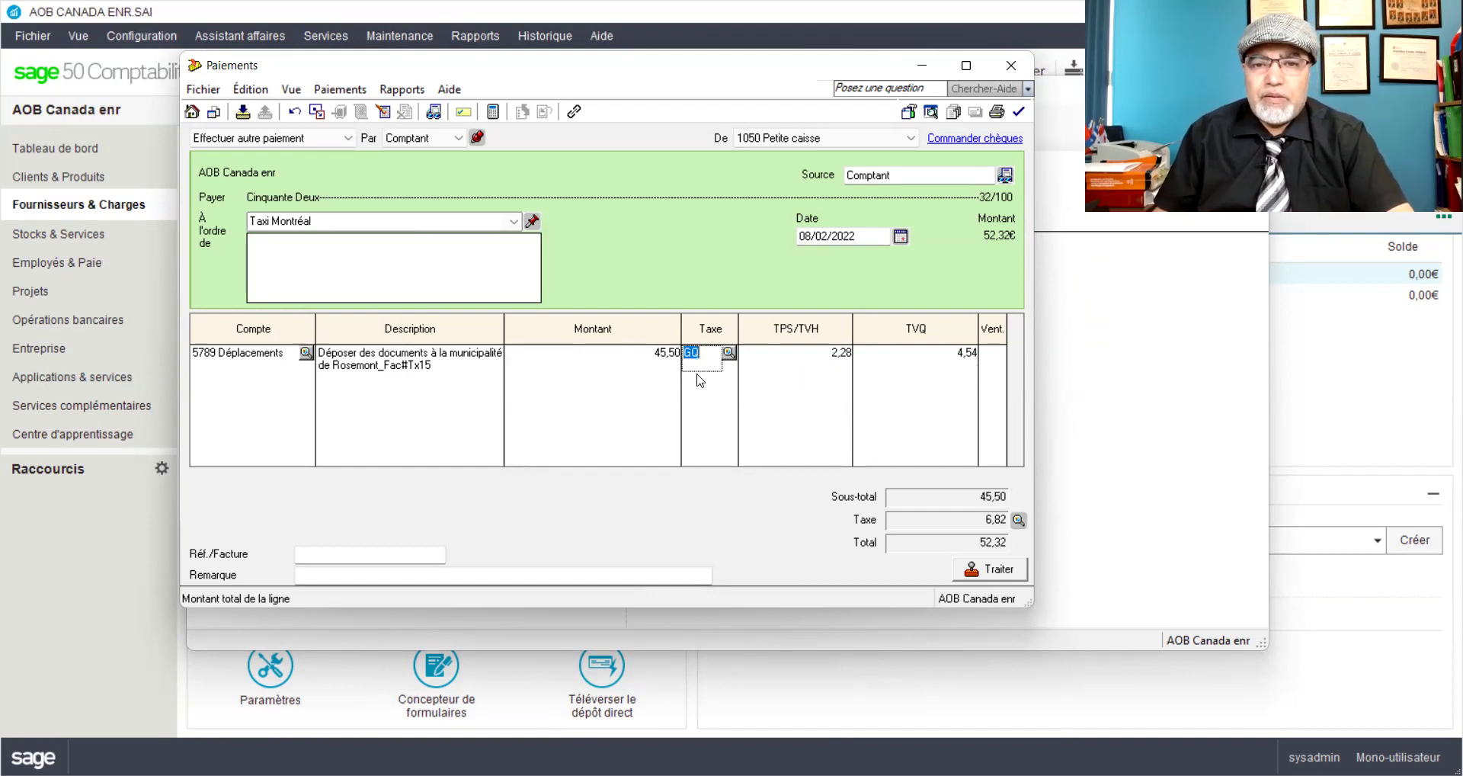
pyautogui.click(966, 573)
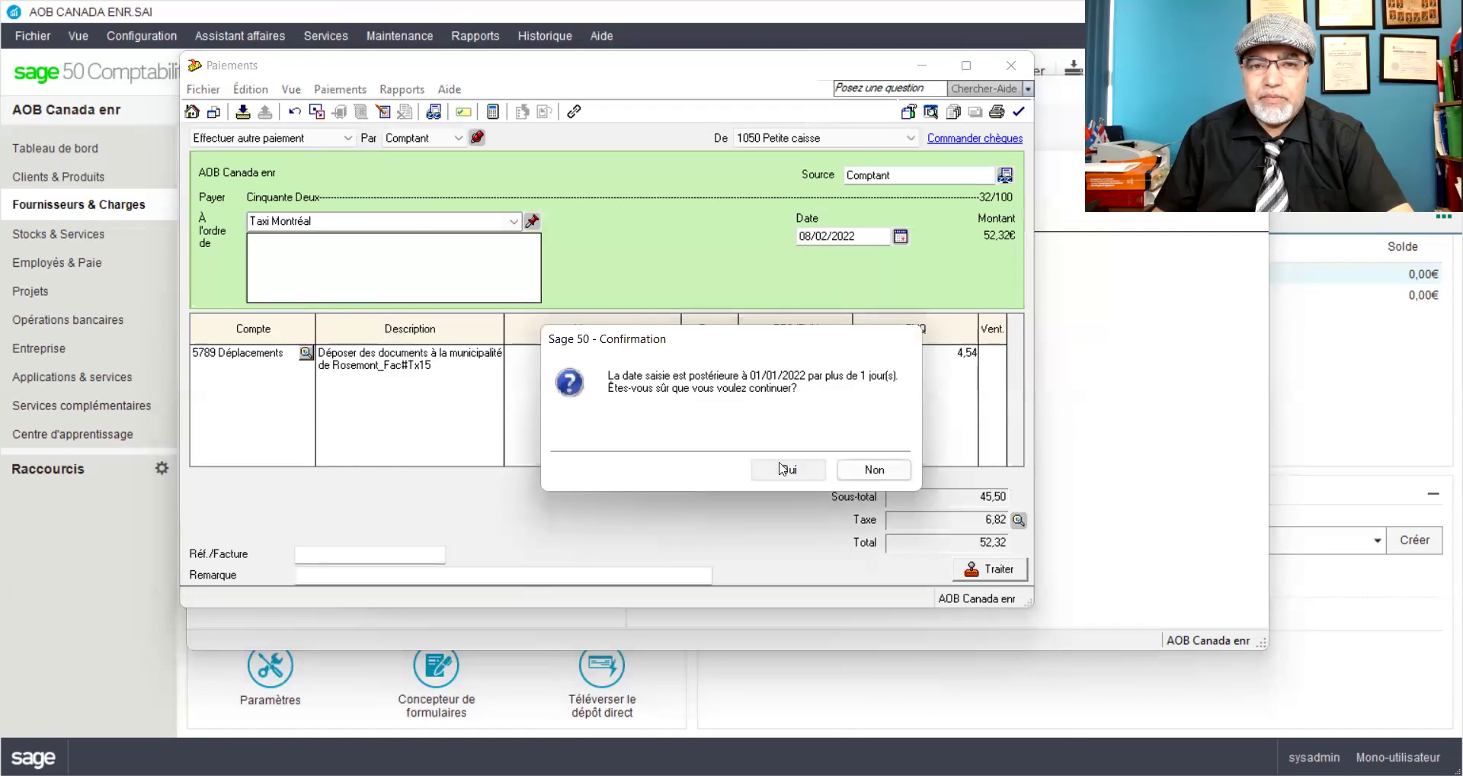
pyautogui.click(784, 468)
pyautogui.click(748, 392)
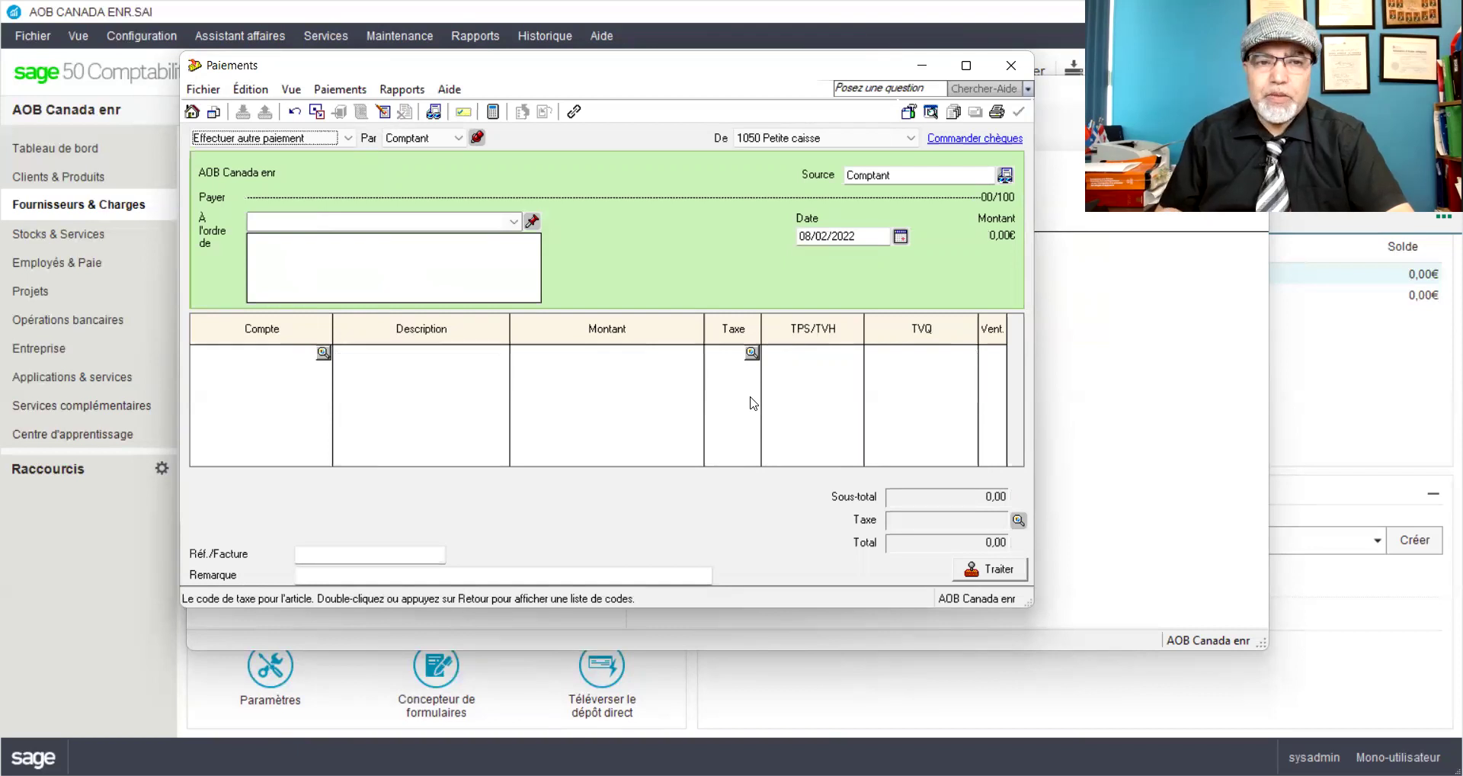
# Step: Select Taxi Montréal as the payee of the new payment
pyautogui.click(514, 221)
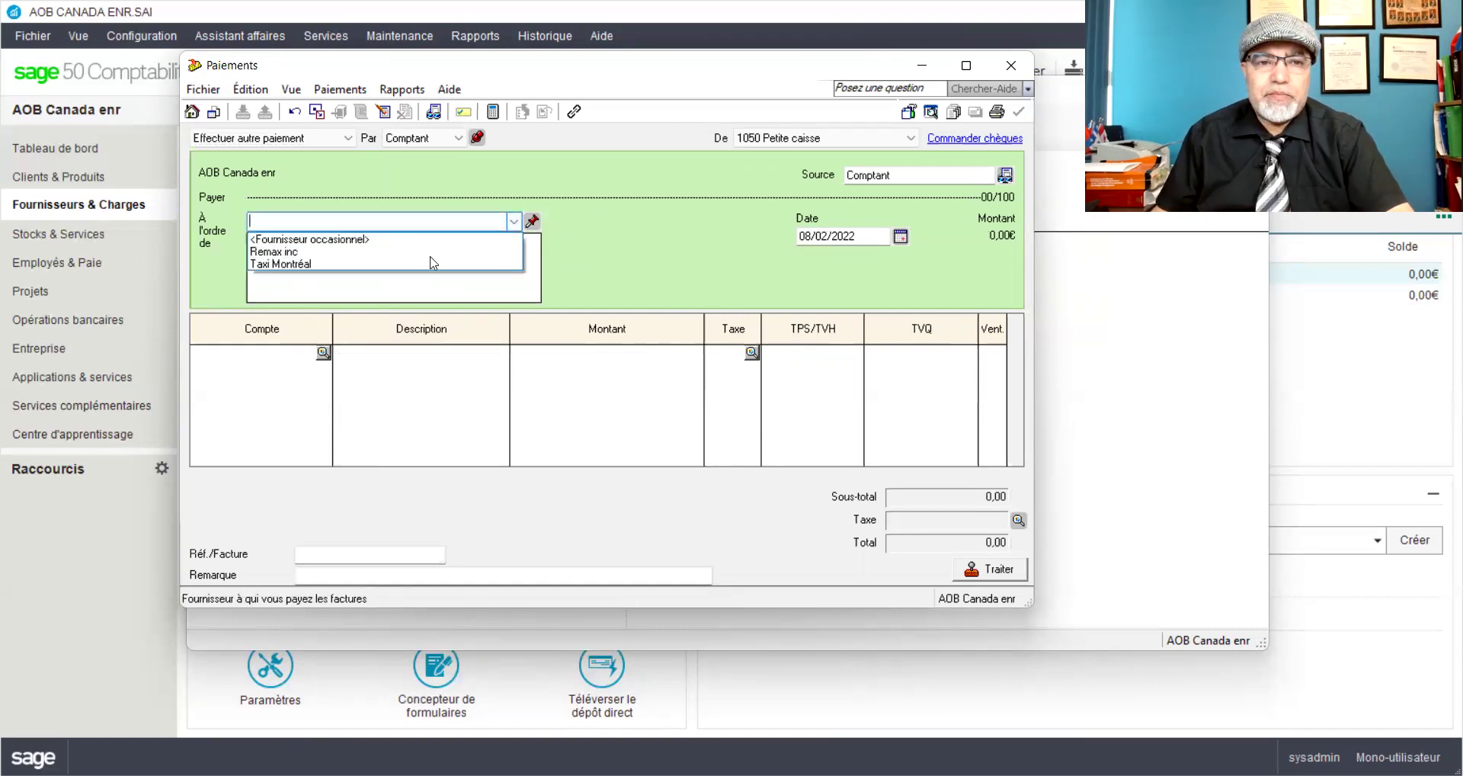
pyautogui.click(320, 263)
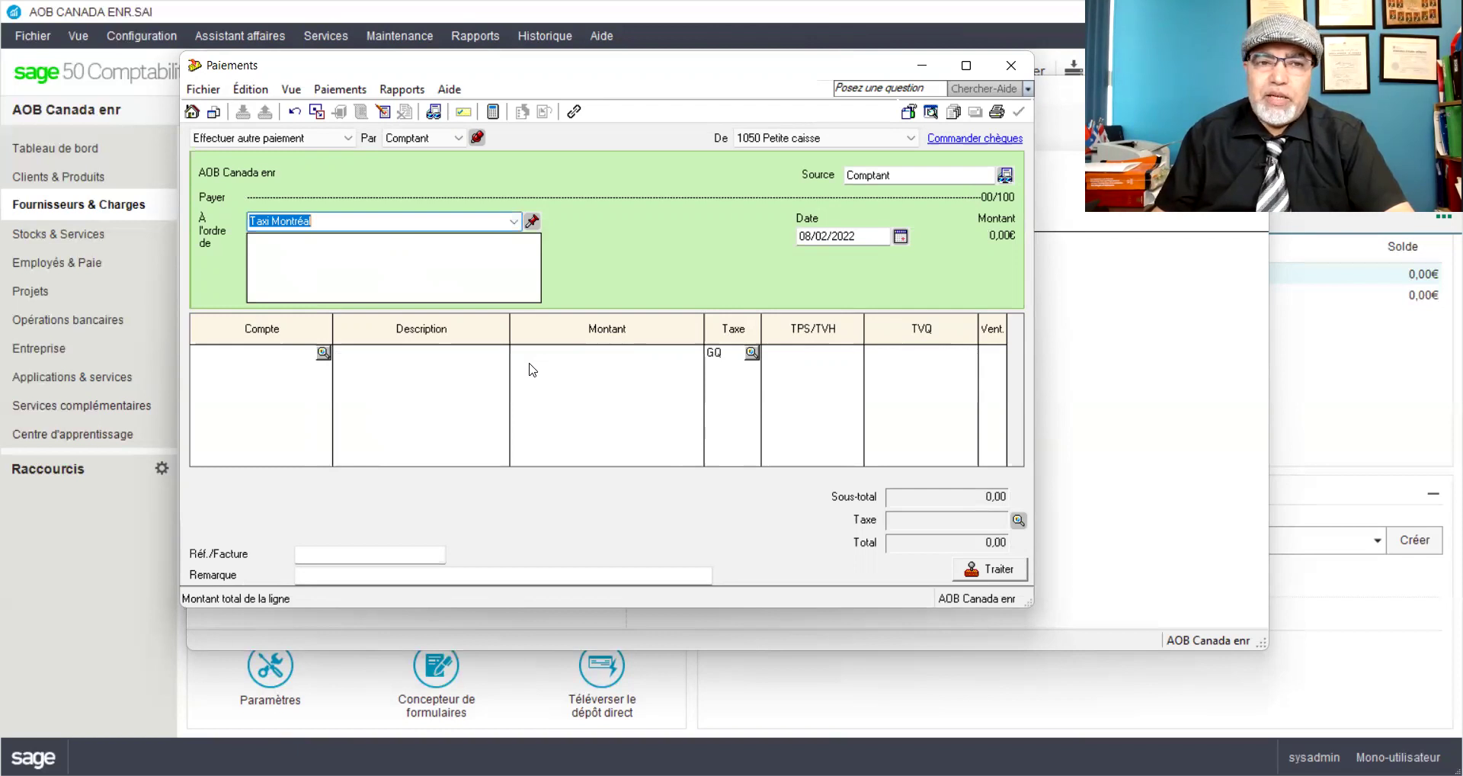
pyautogui.press('Tab')
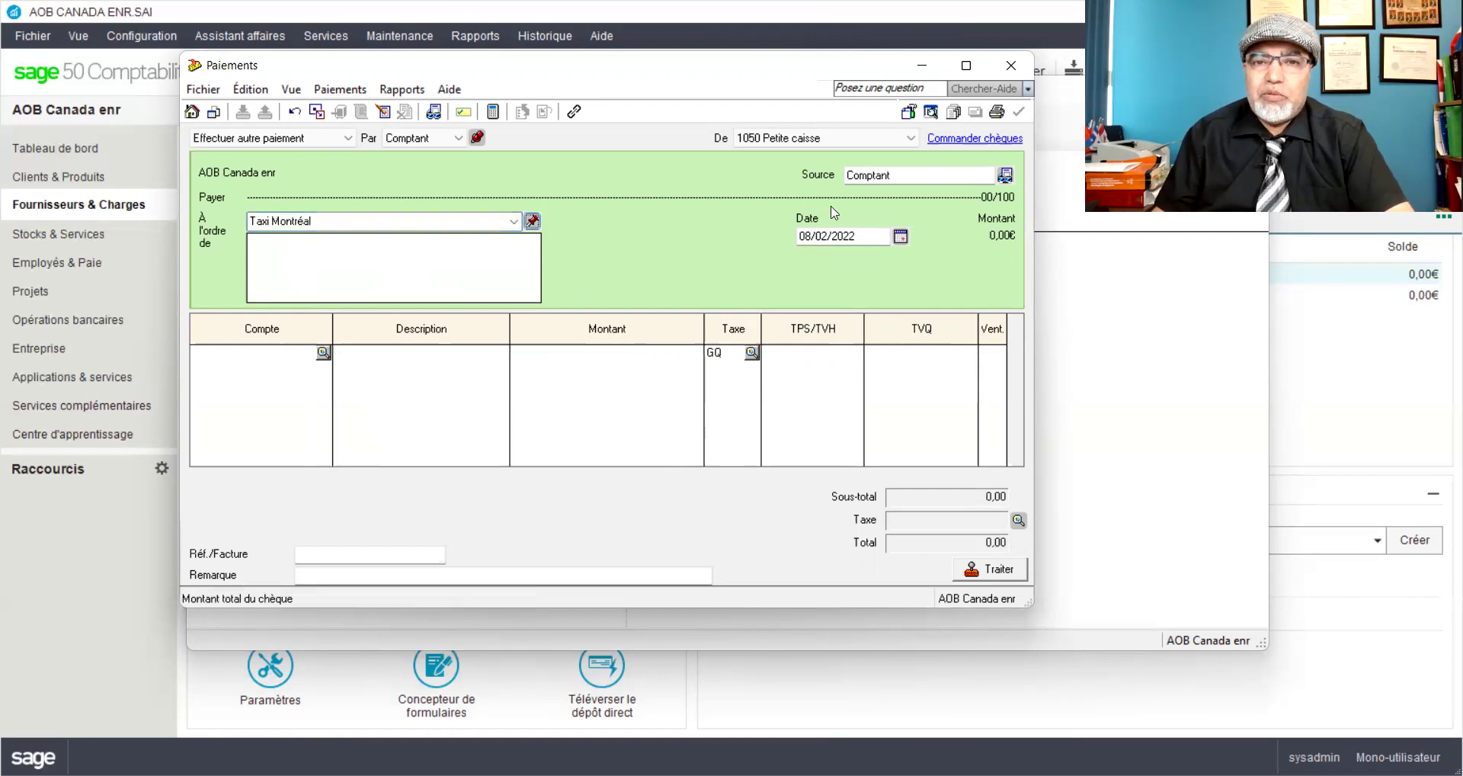
# Step: Charge the line to 5789 Déplacements, described as a commercial-premises operating permit request, Fac#TX20
pyautogui.click(298, 351)
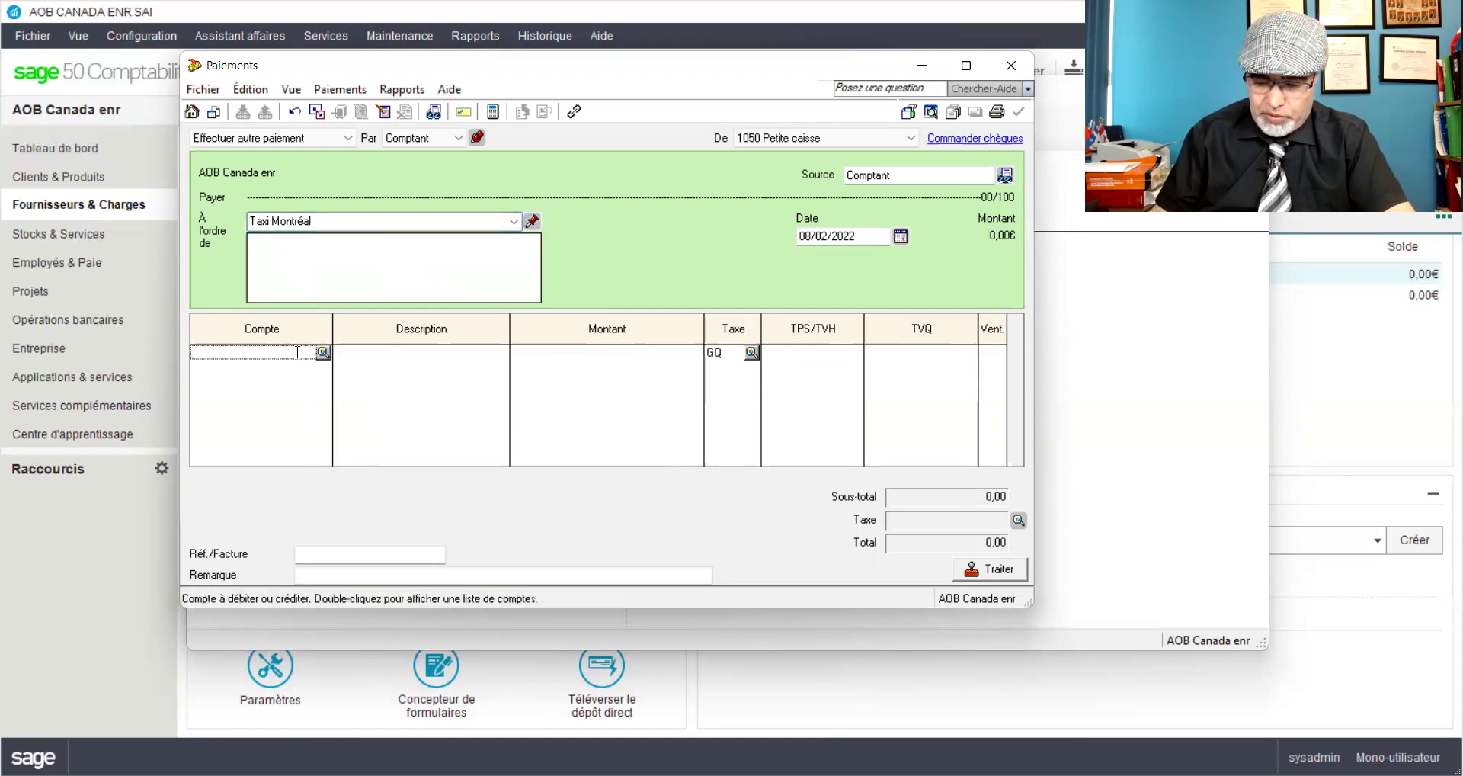
pyautogui.write('5789')
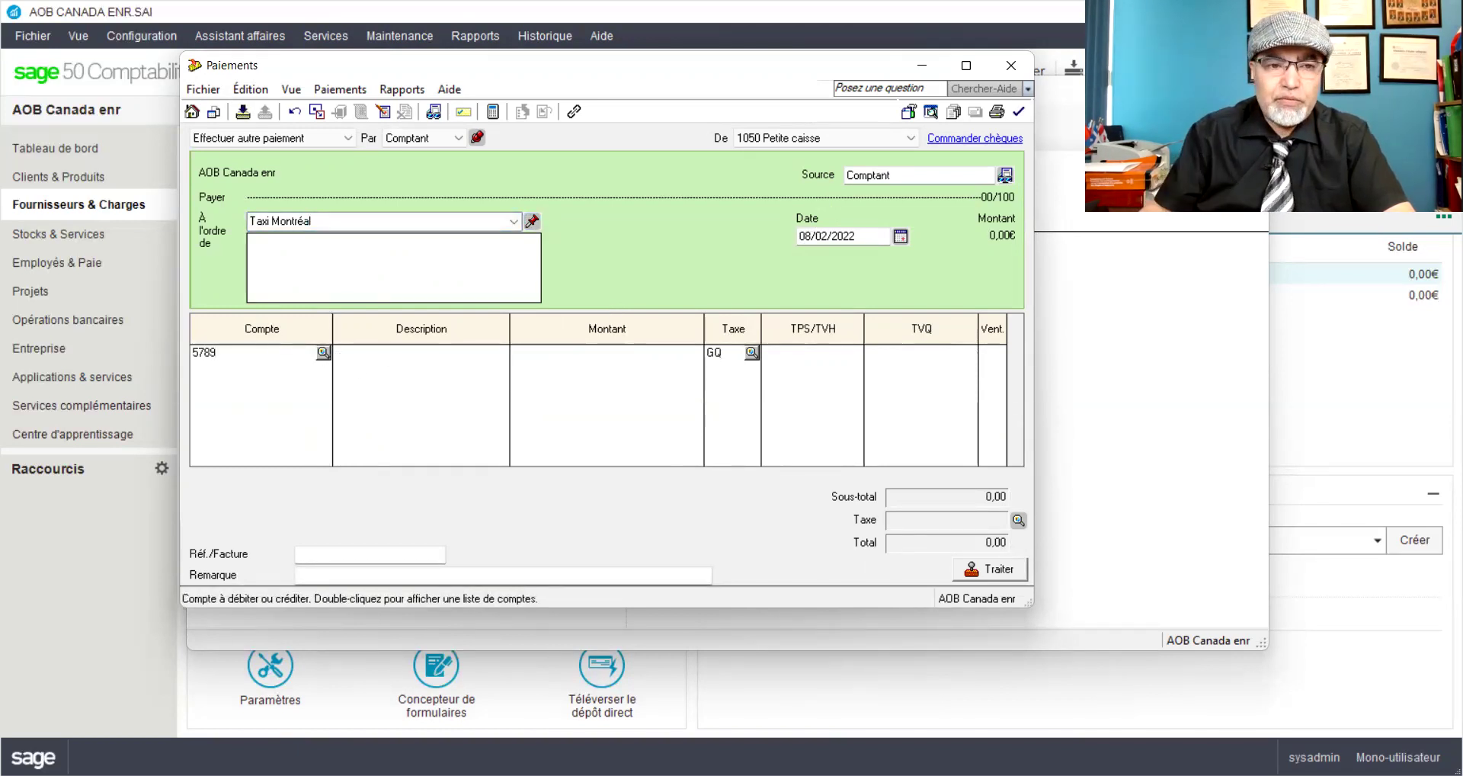
pyautogui.press('Tab')
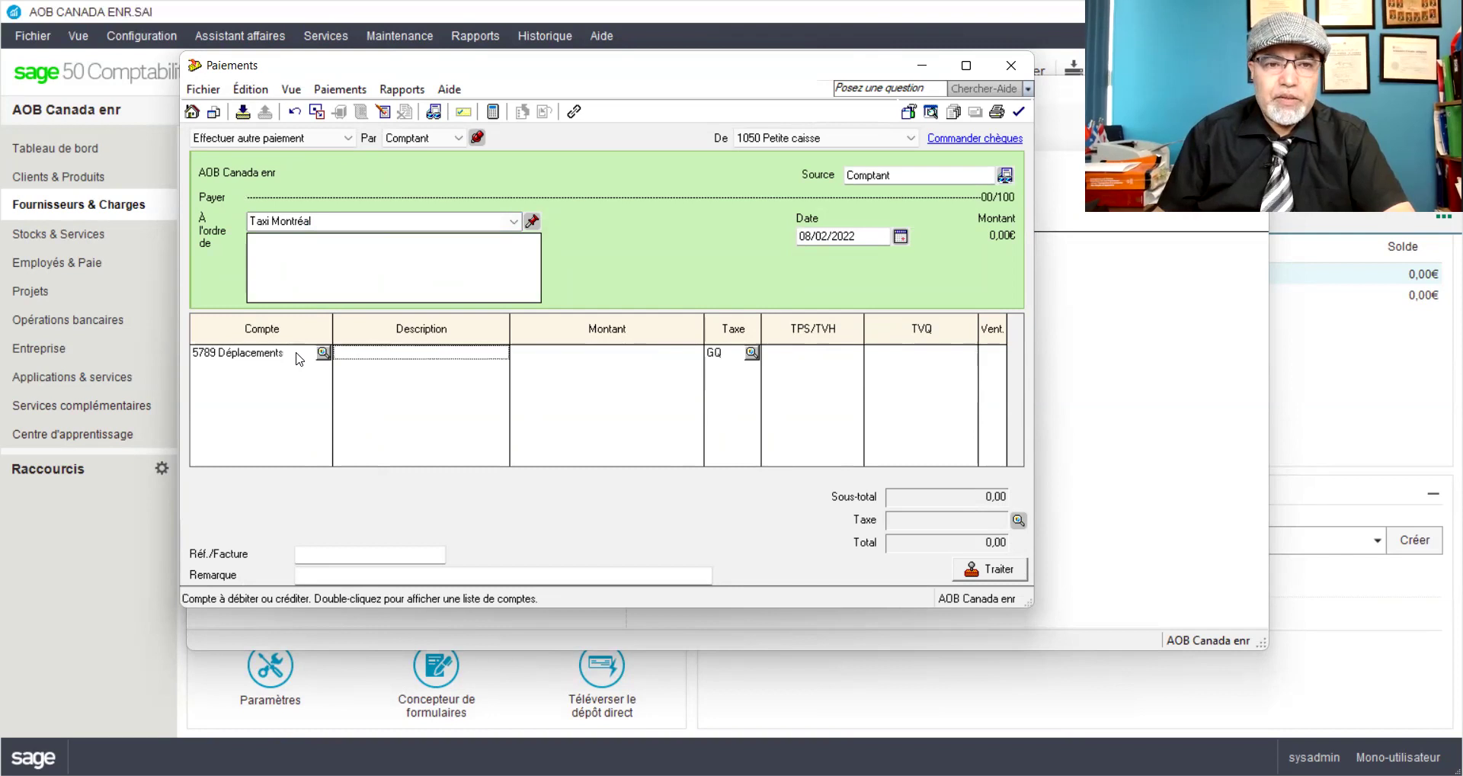
pyautogui.write('dposer une')
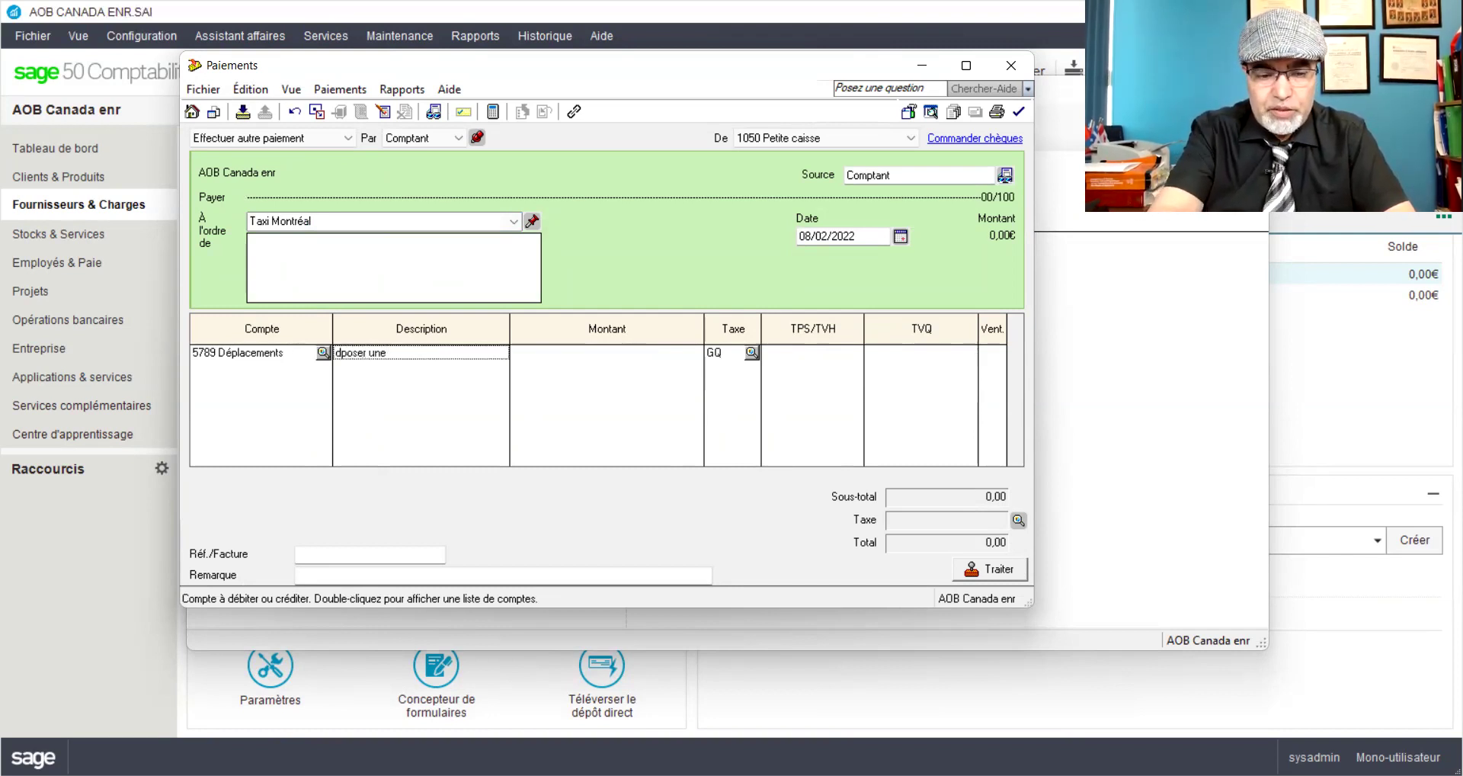
pyautogui.write(' demande de pe')
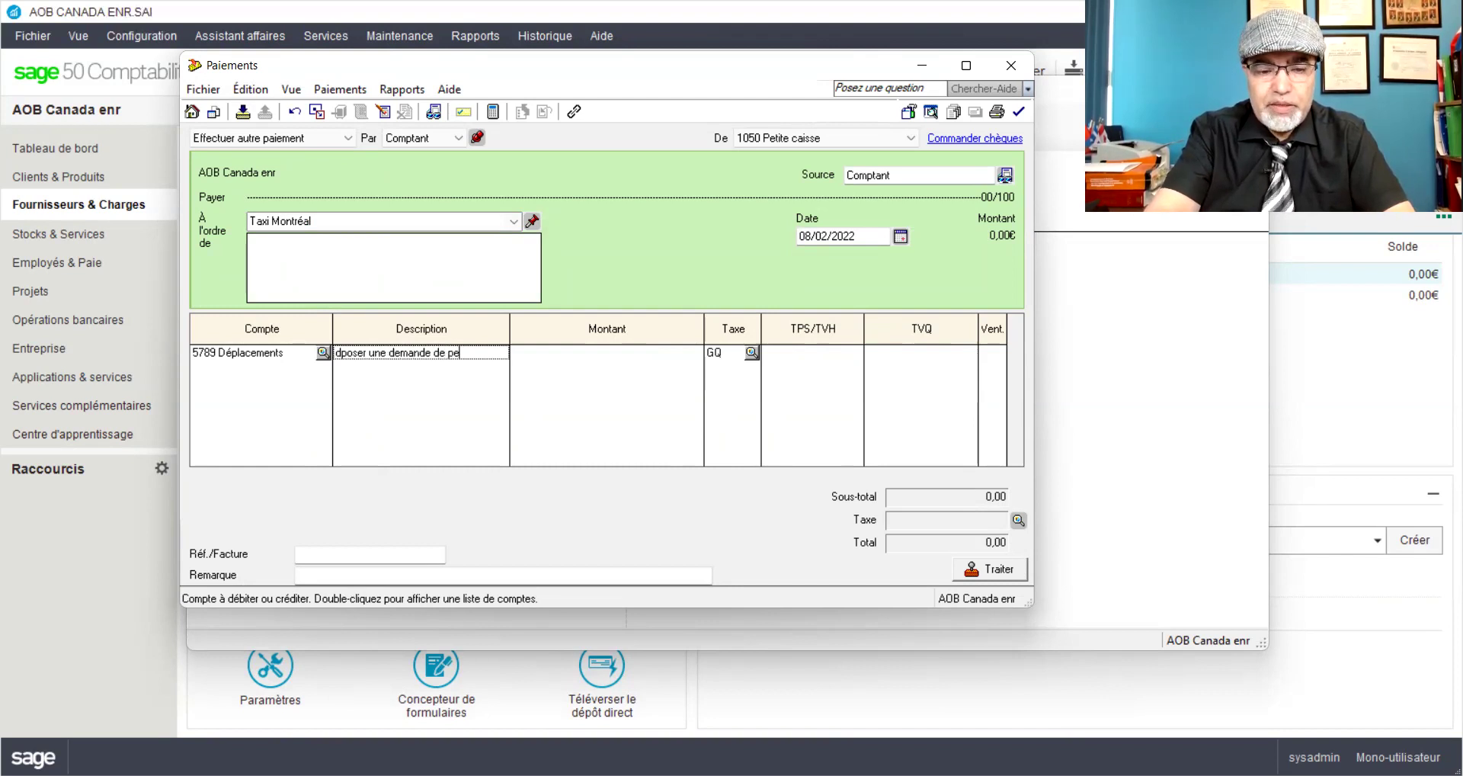
pyautogui.write("rmis d'exploitation ")
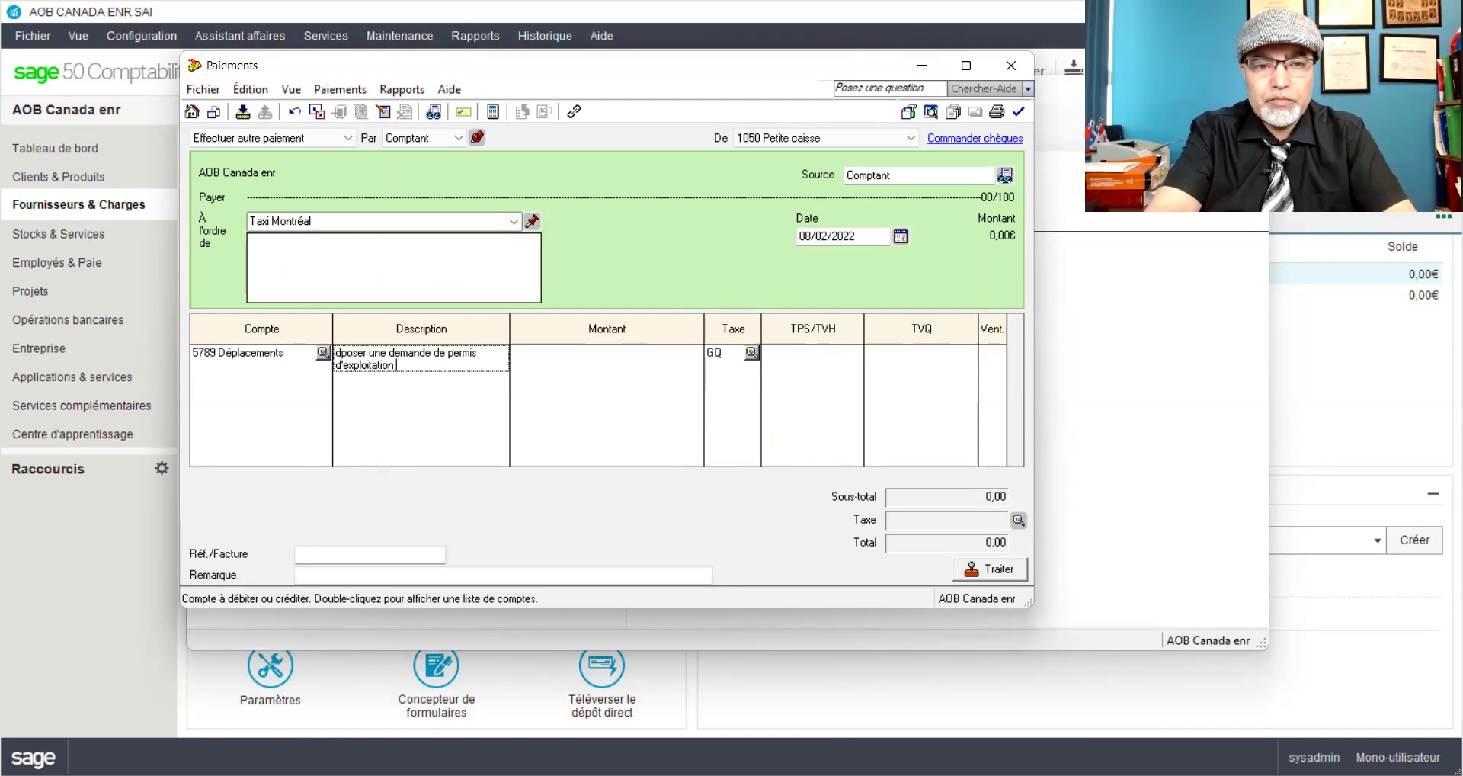
pyautogui.write("d'un ")
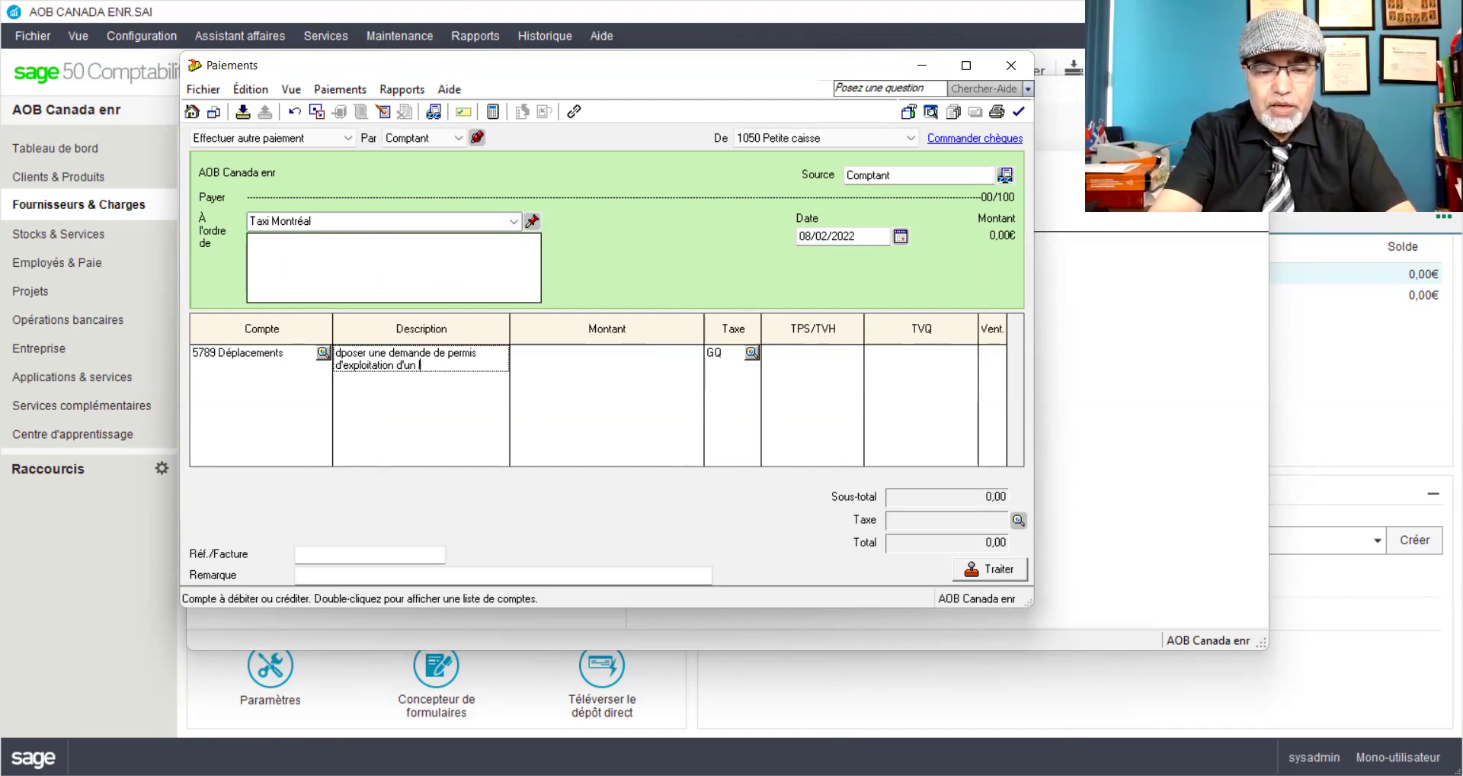
pyautogui.write('local commeric')
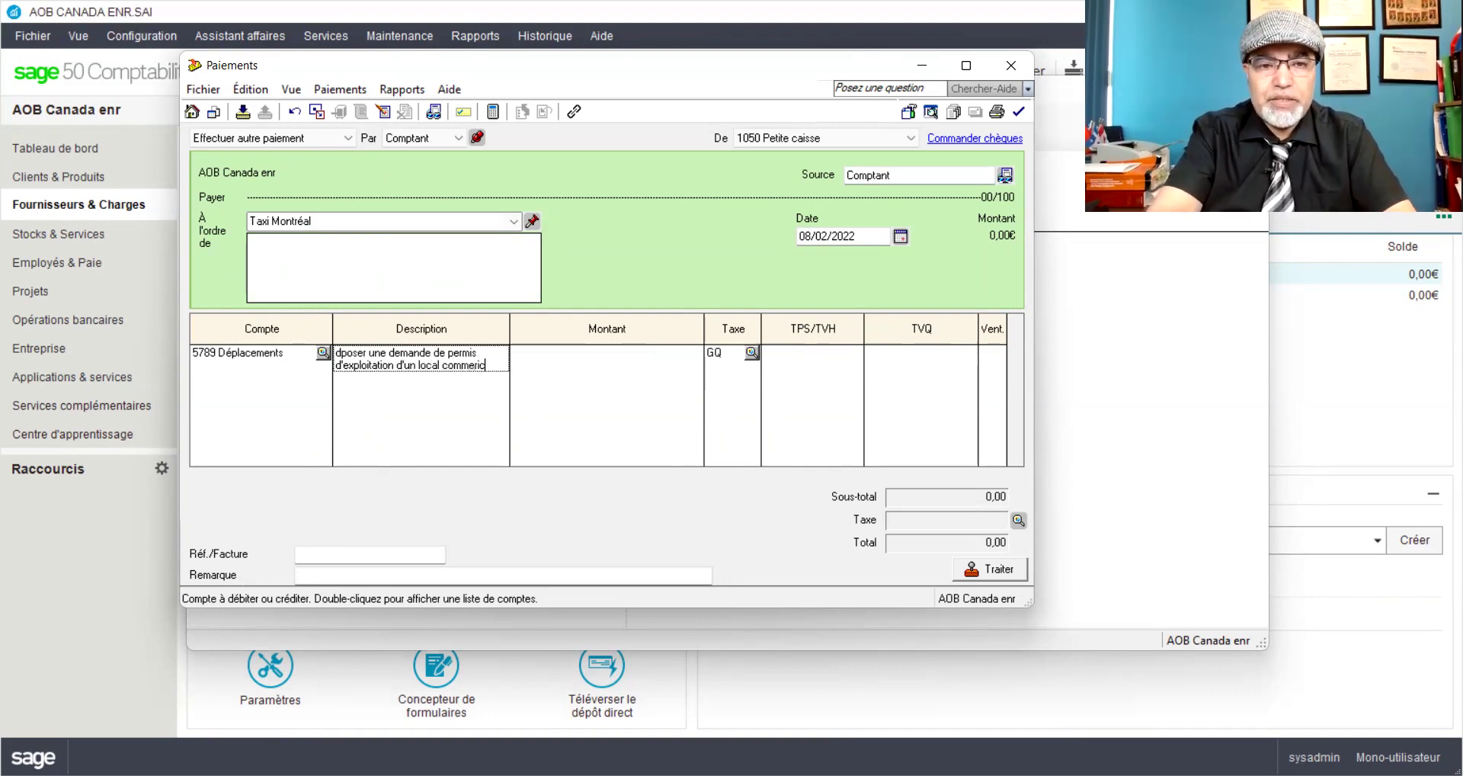
pyautogui.write('la_')
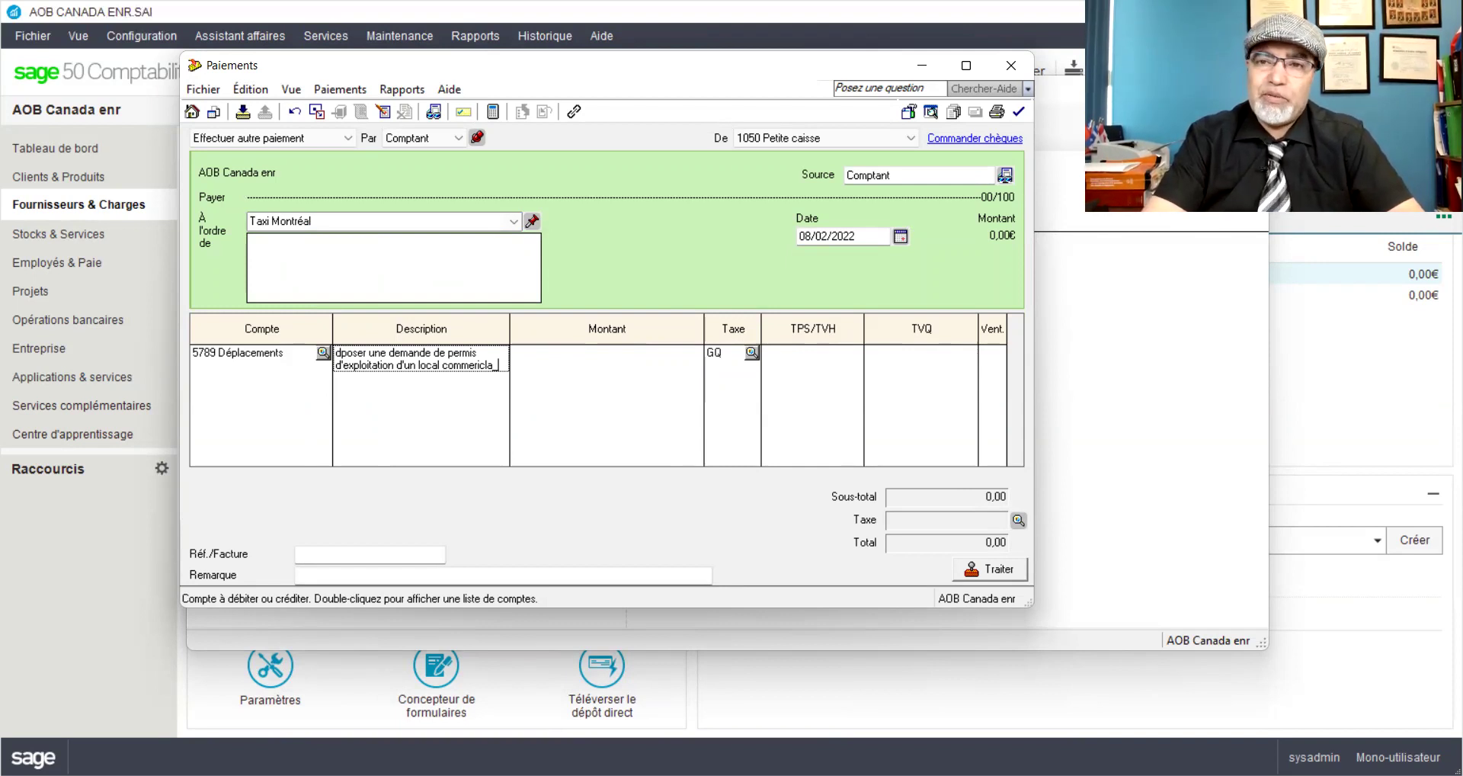
pyautogui.write('Fa')
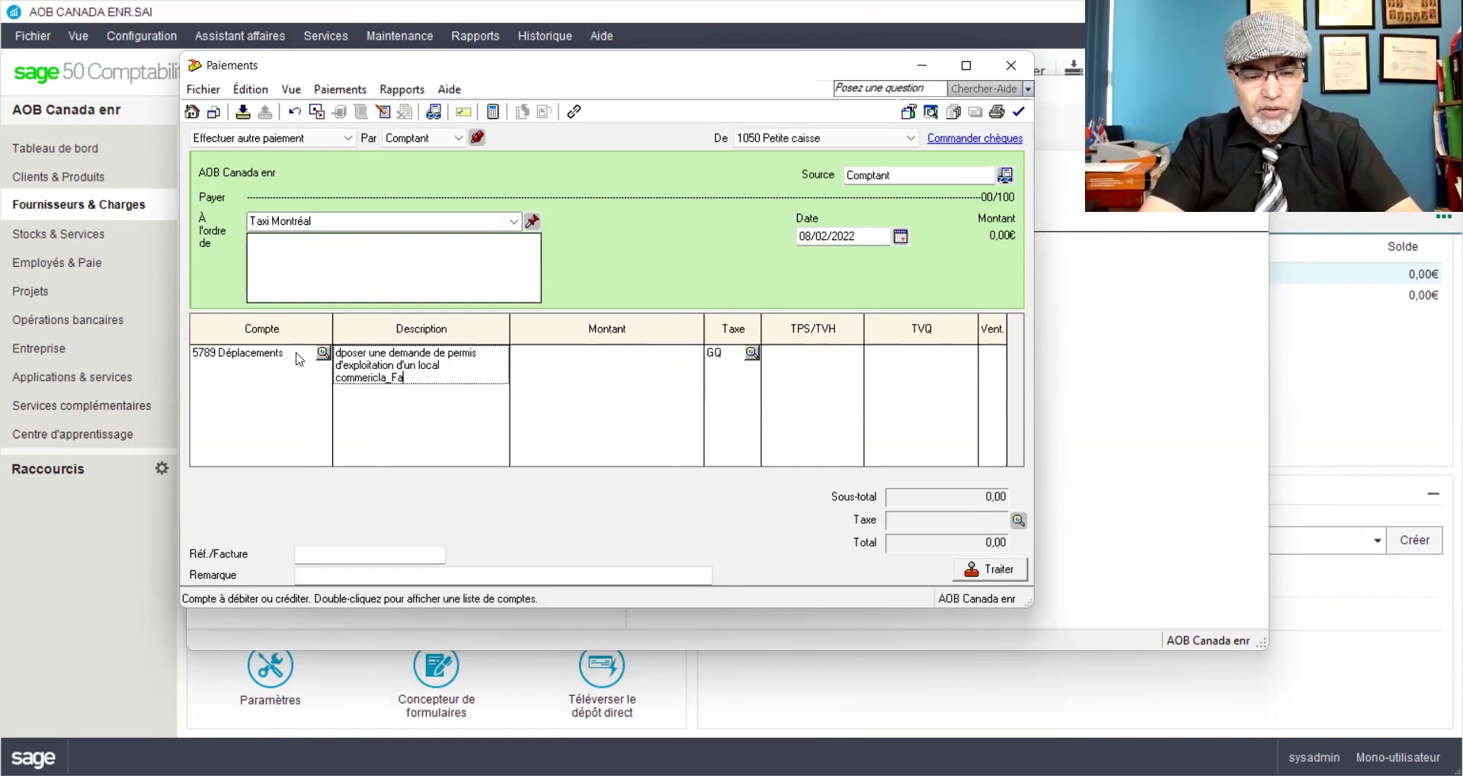
pyautogui.write('c#')
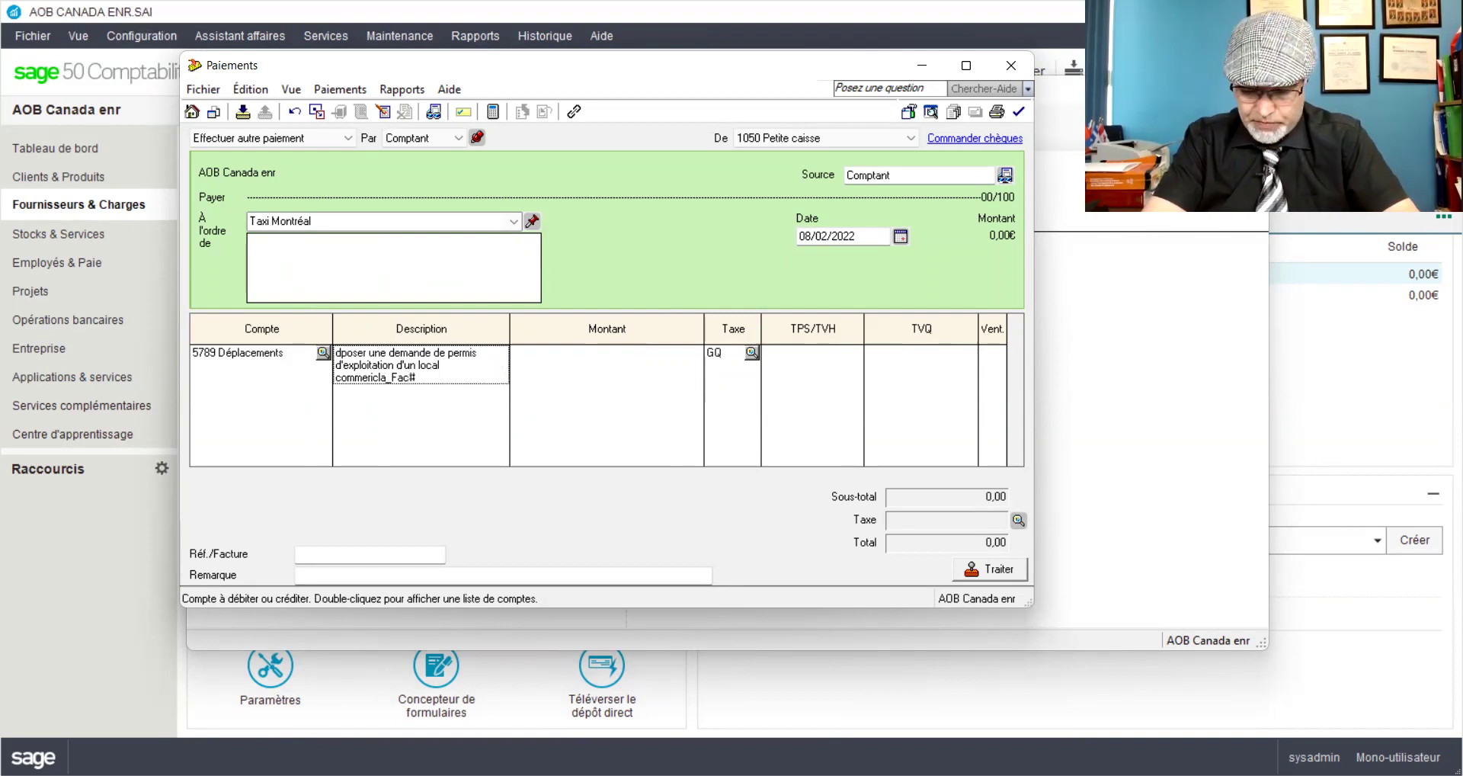
pyautogui.write('TX')
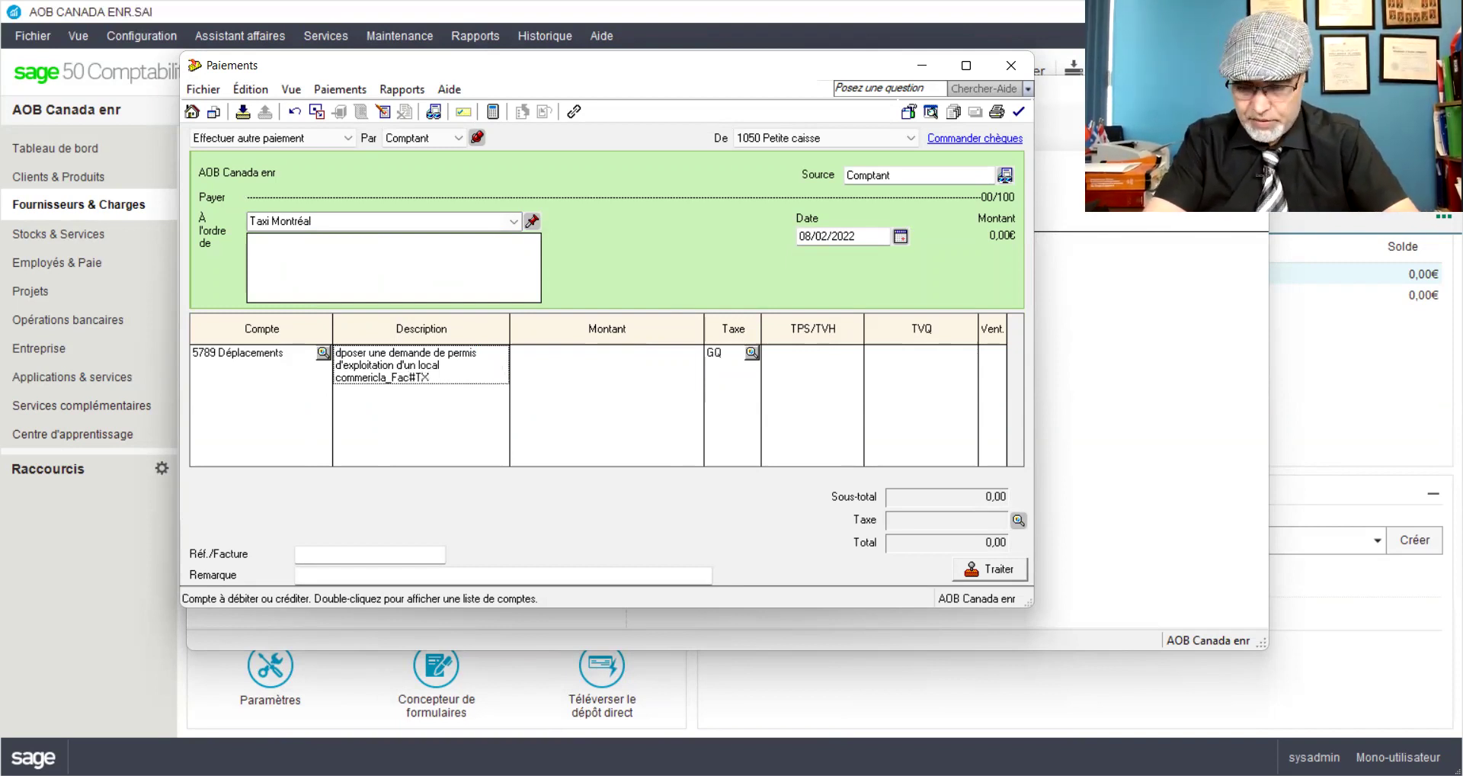
pyautogui.write('20')
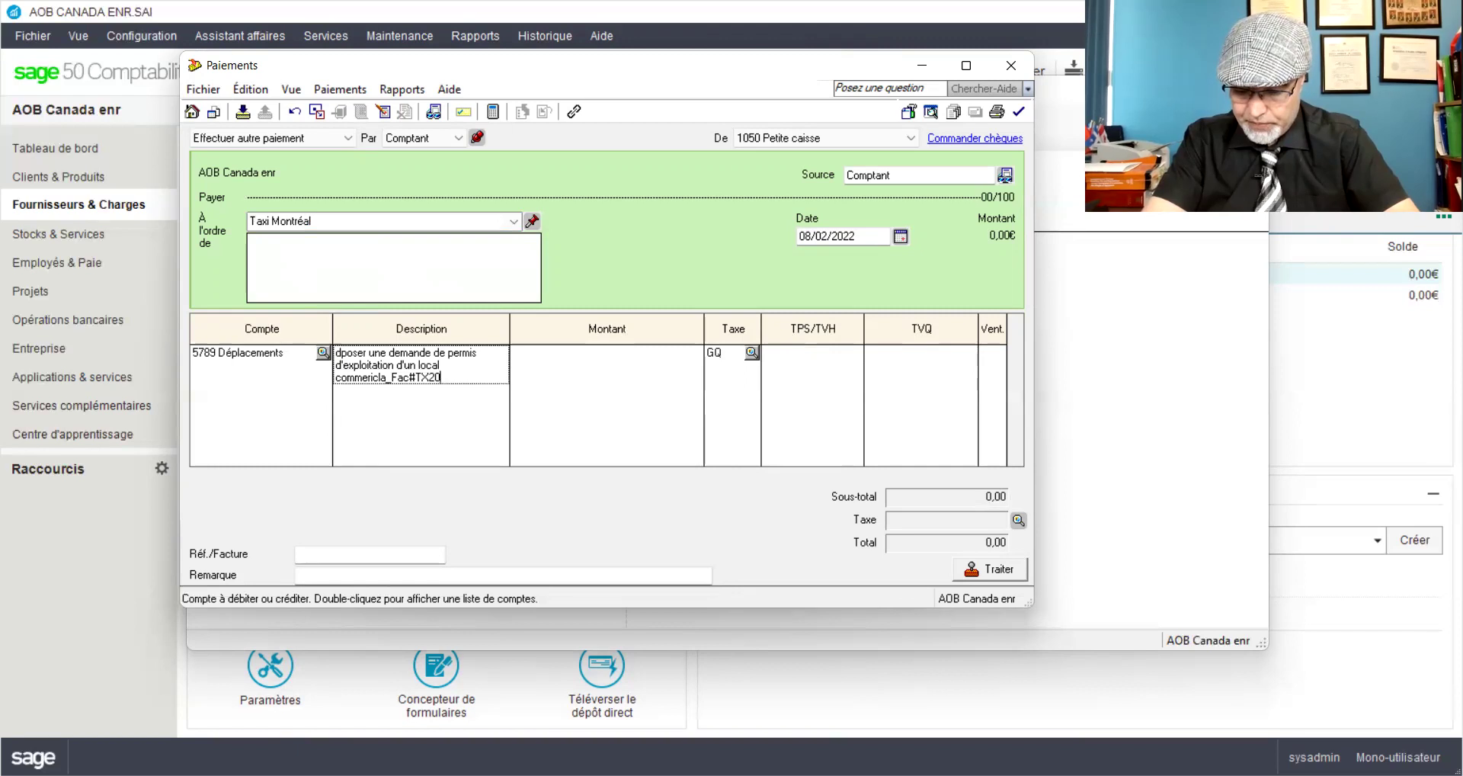
# Step: Enter 48,31 as the taxi line amount so GQ taxes bring the total to 55,55
pyautogui.press('Tab')
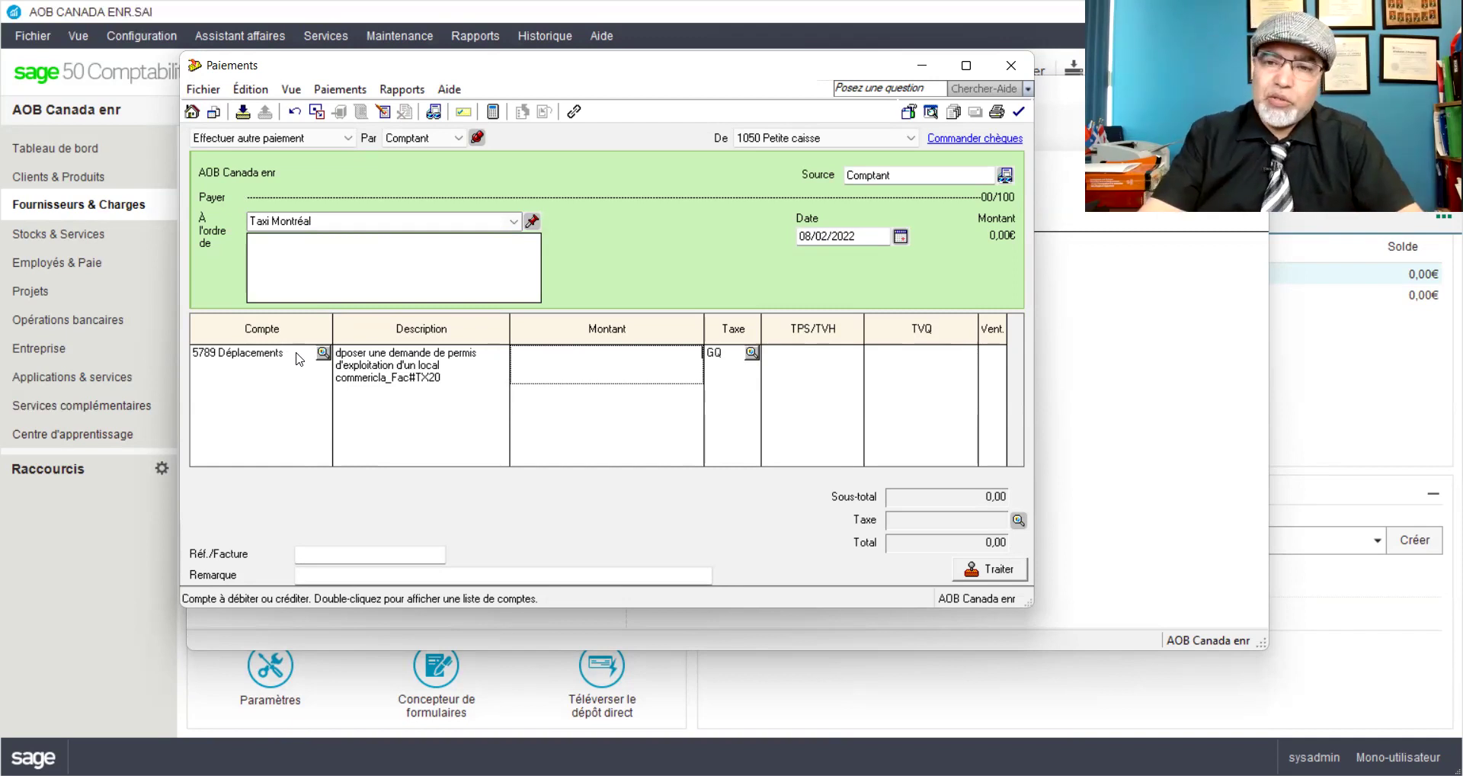
pyautogui.write('45')
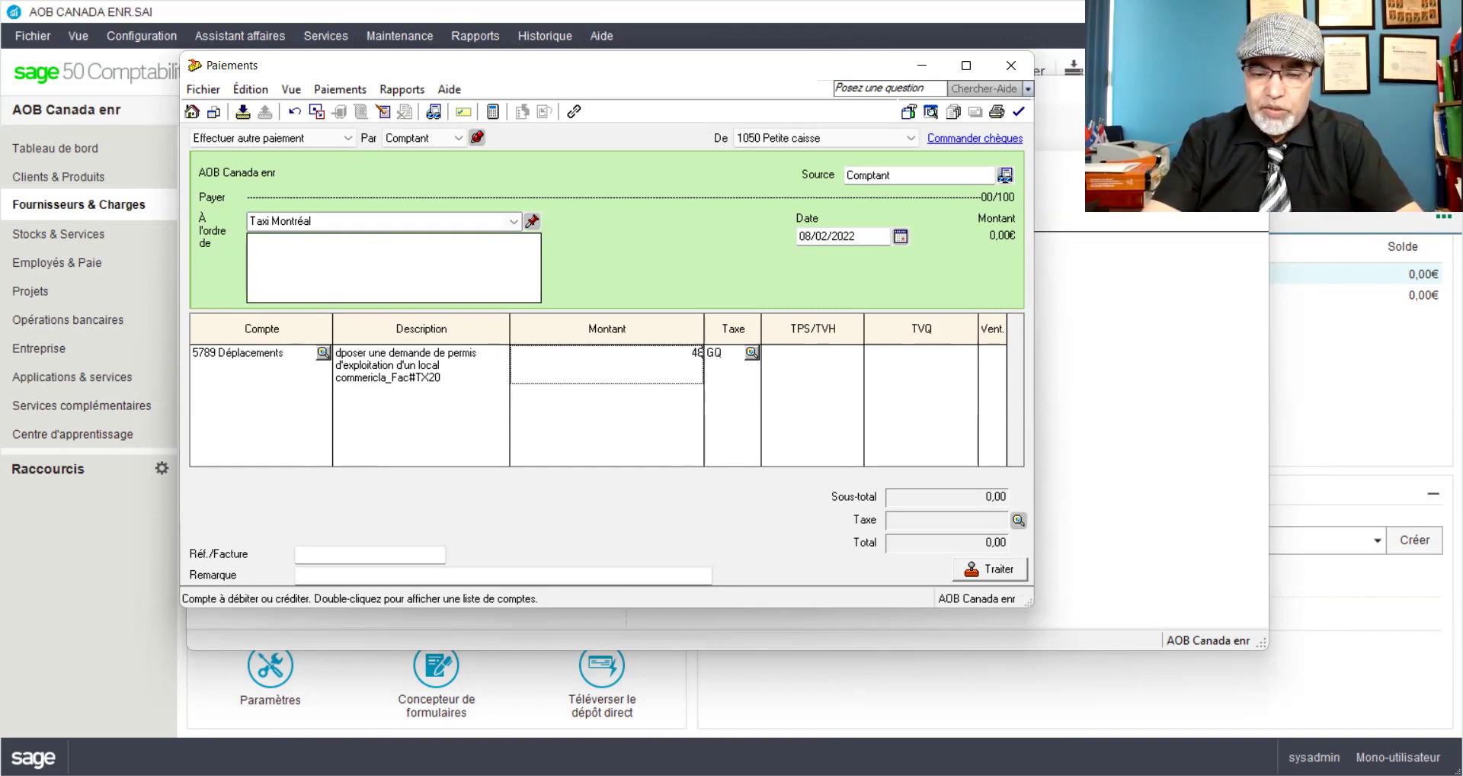
pyautogui.write(',31')
pyautogui.press('Tab')
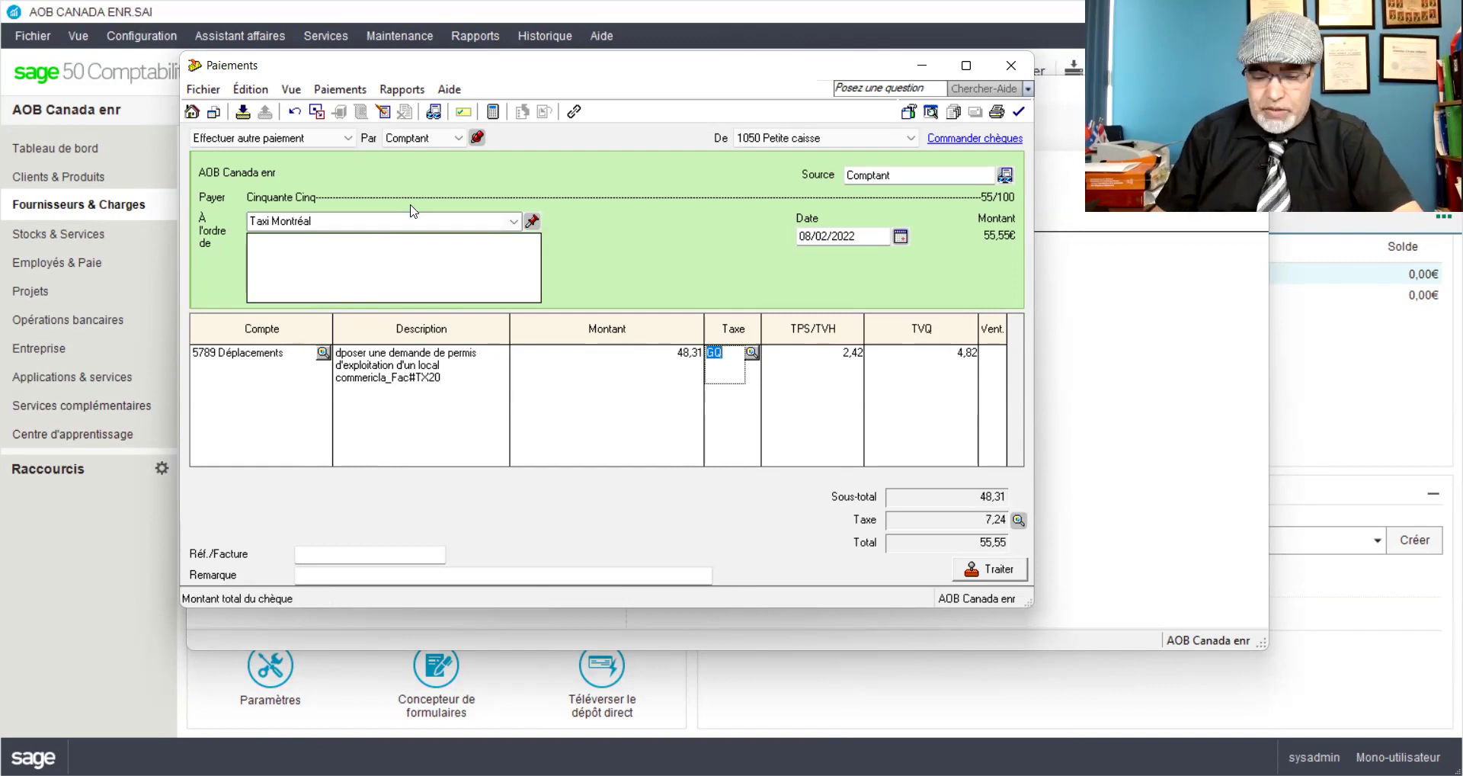
pyautogui.click(382, 91)
# Step: Review the 55,55 journal entry details, then post the taxi payment, accepting the date prompt
pyautogui.click(457, 112)
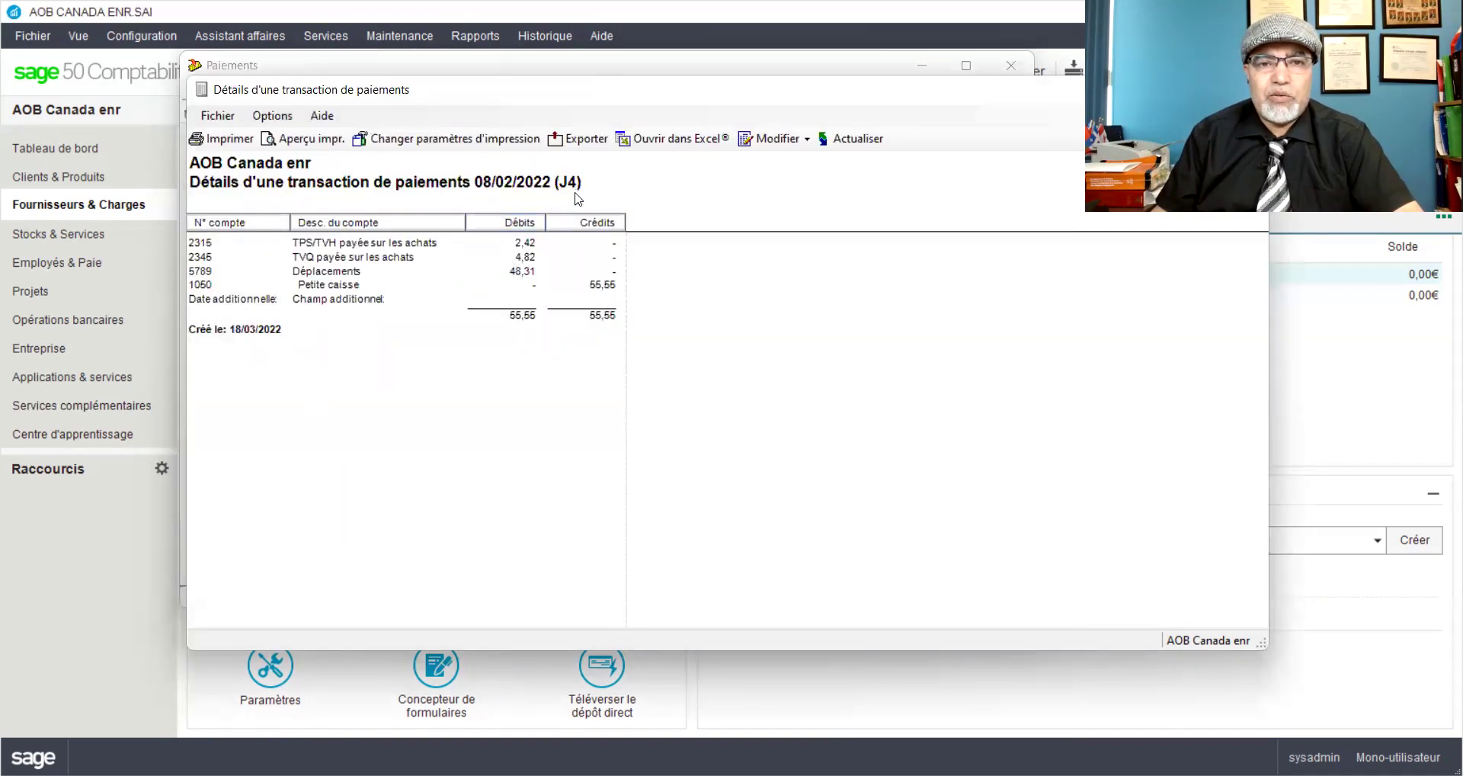
pyautogui.moveTo(652, 92); pyautogui.dragTo(482, 93)
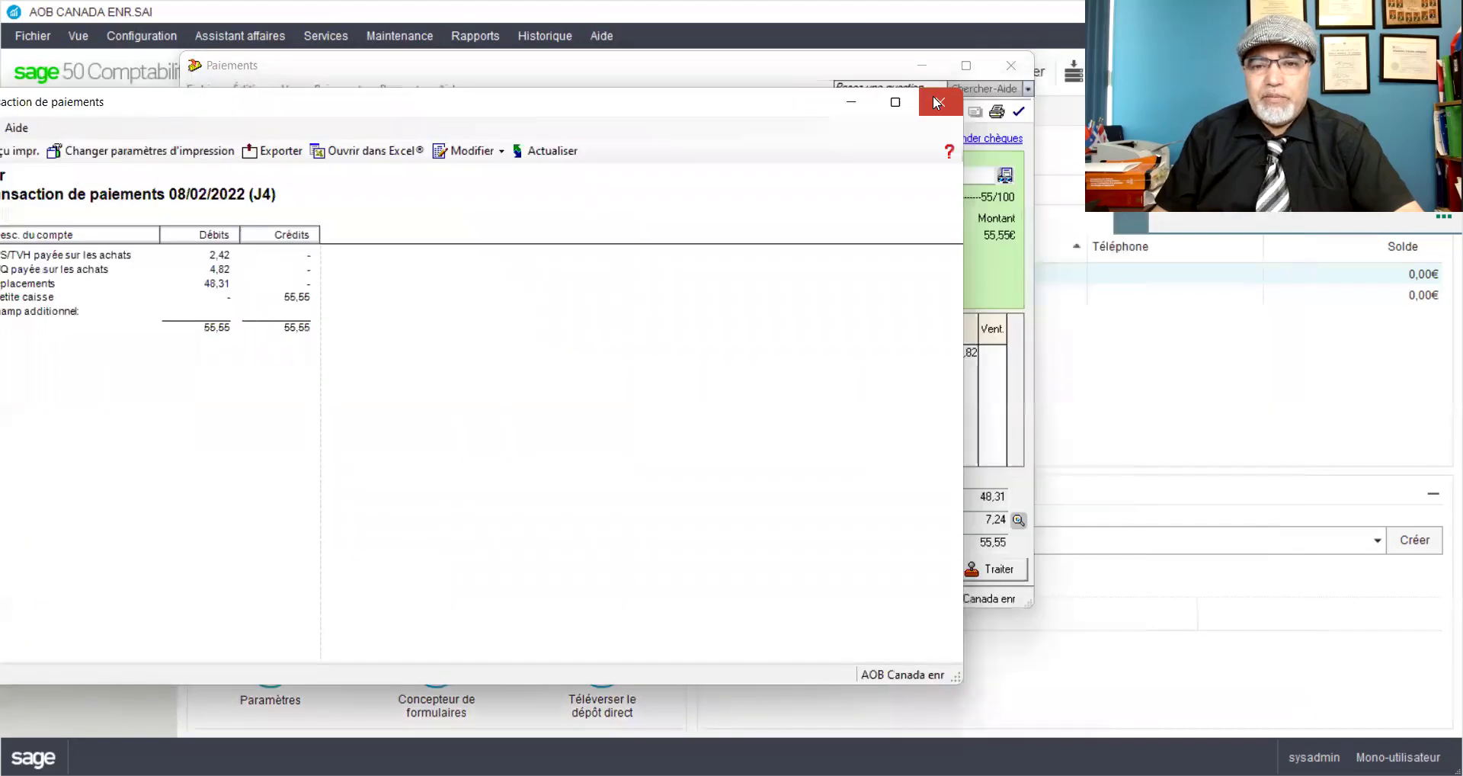
pyautogui.click(937, 101)
pyautogui.click(989, 569)
pyautogui.click(775, 470)
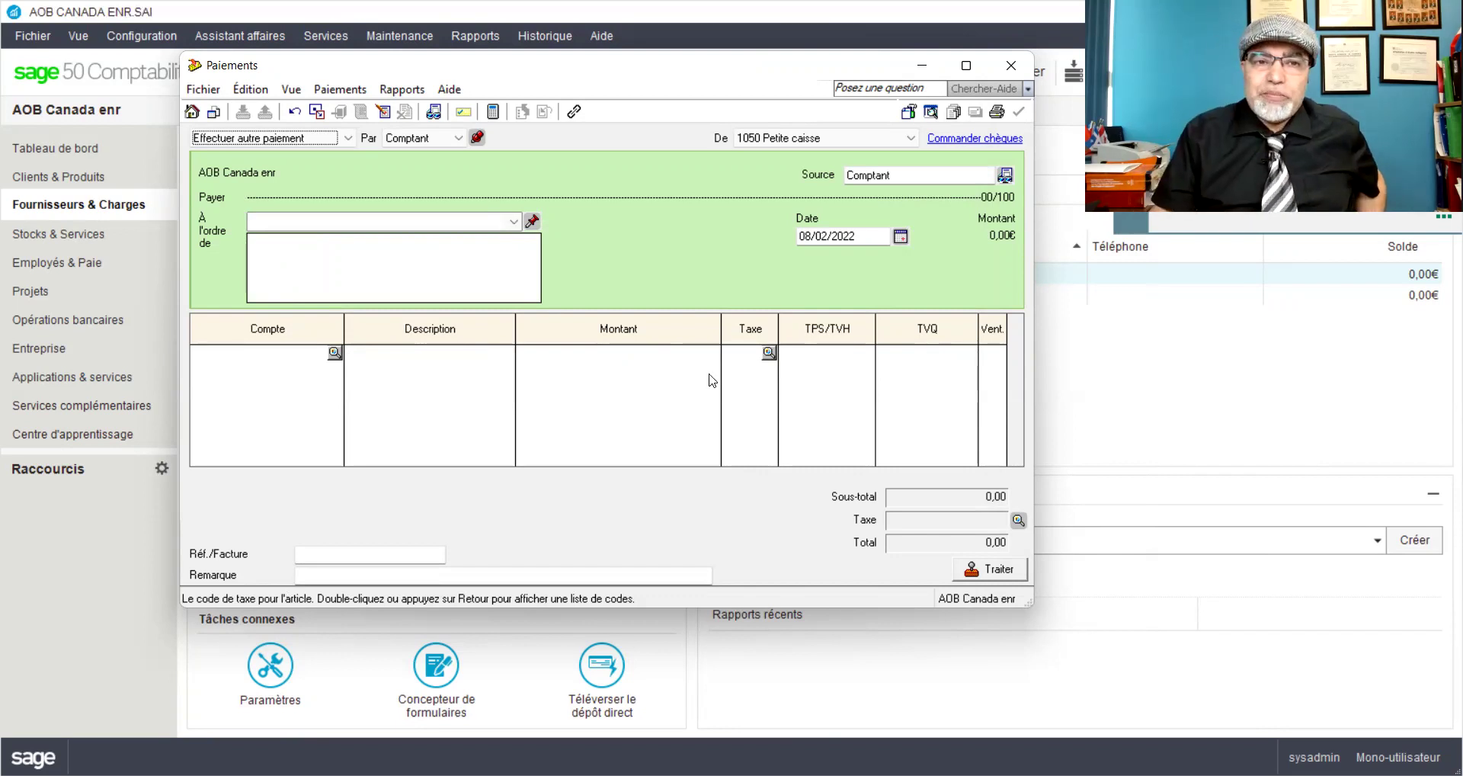
# Step: Enter Bureau en Gros as the payee and quick-add it as a new supplier
pyautogui.click(483, 224)
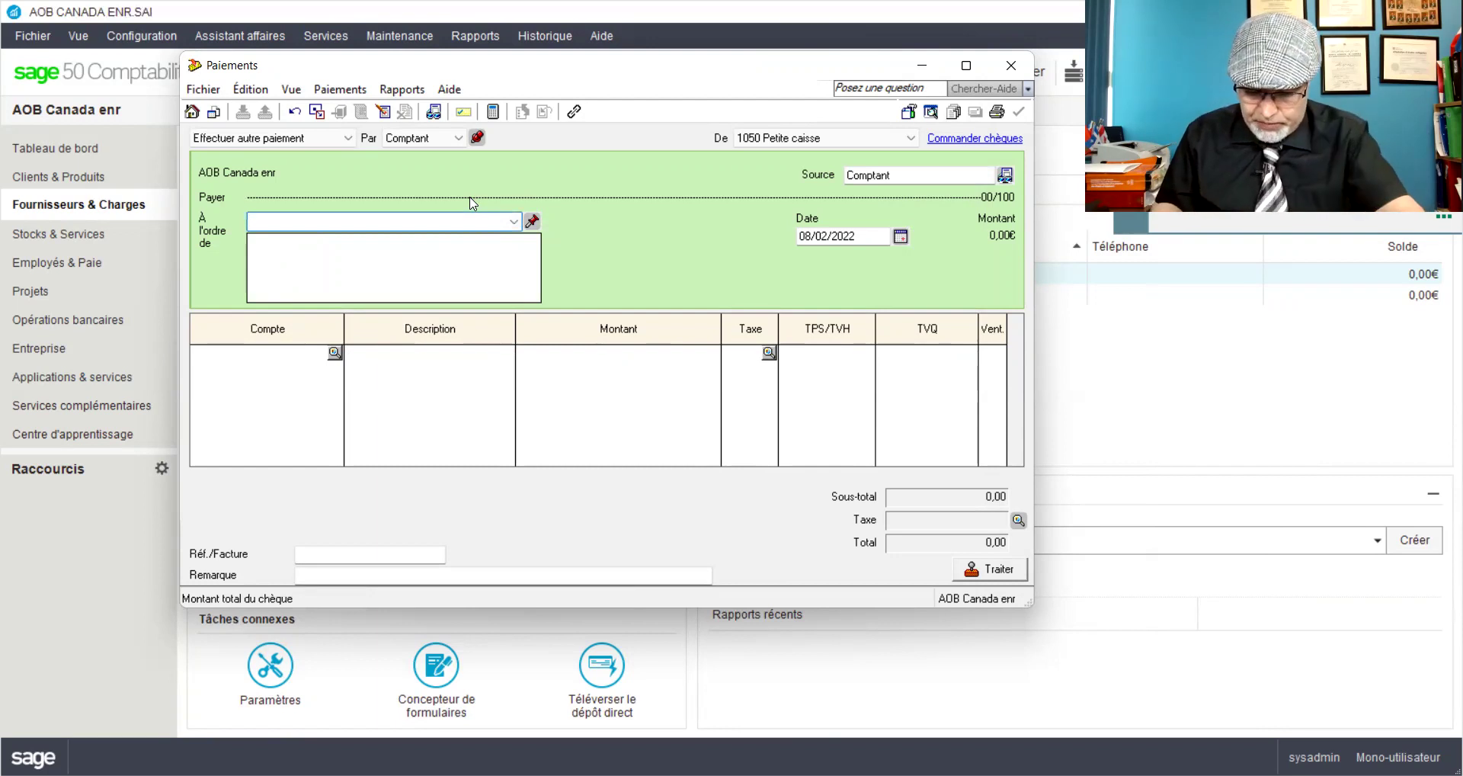
pyautogui.write('Bureau en Gros')
pyautogui.press('Tab')
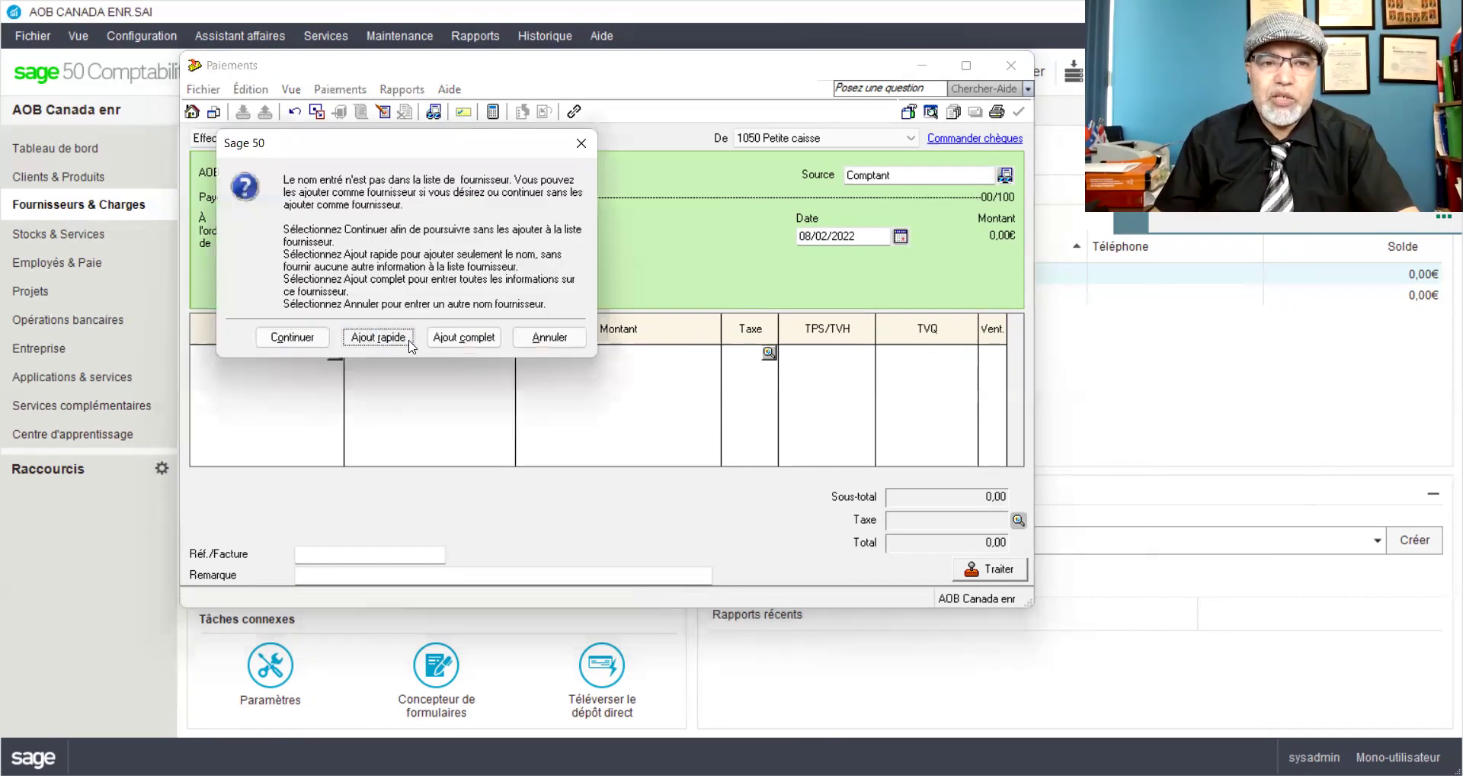
pyautogui.click(378, 337)
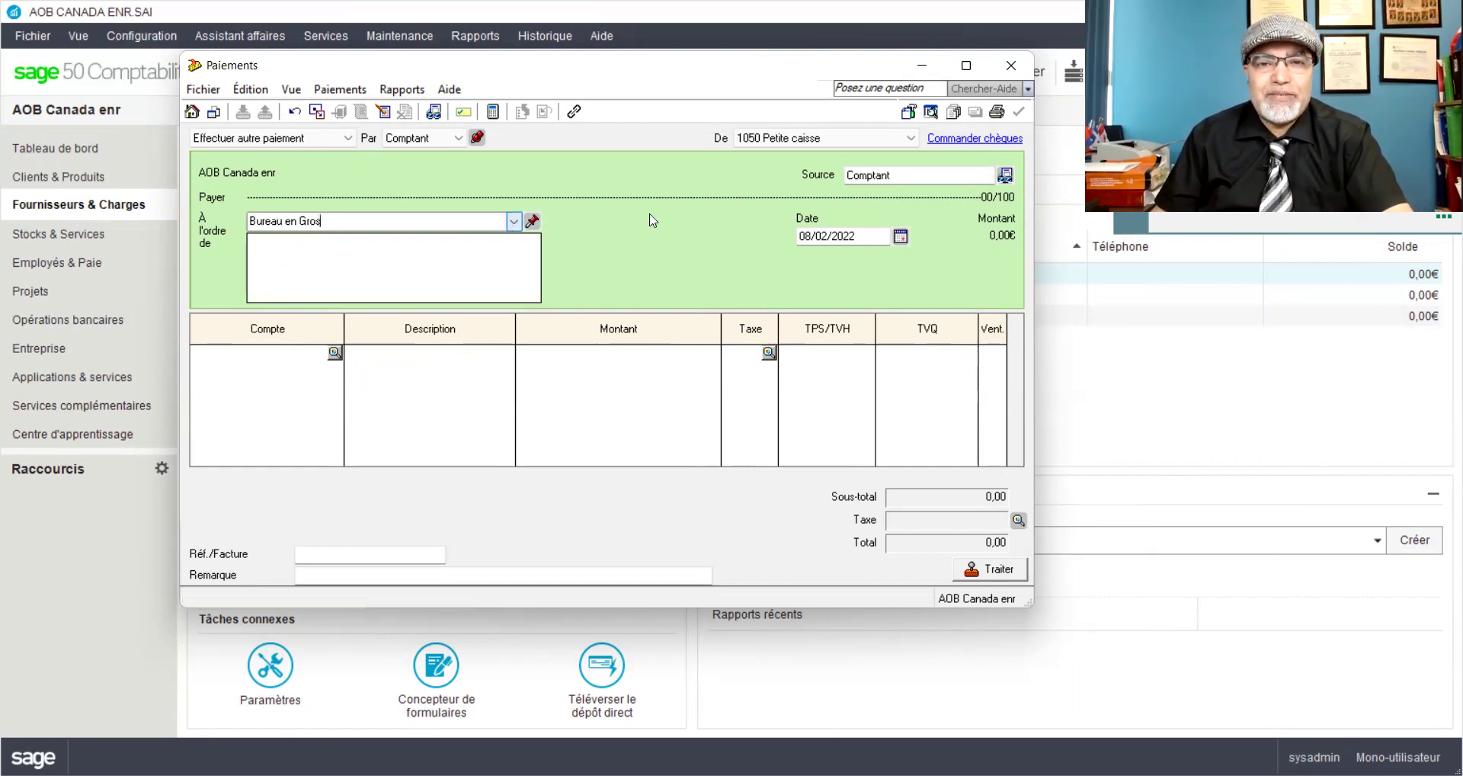
# Step: Set the payment day to 12 and charge the first line to 5700 Fournitures de bureau
pyautogui.click(816, 236)
pyautogui.doubleClick(804, 235)
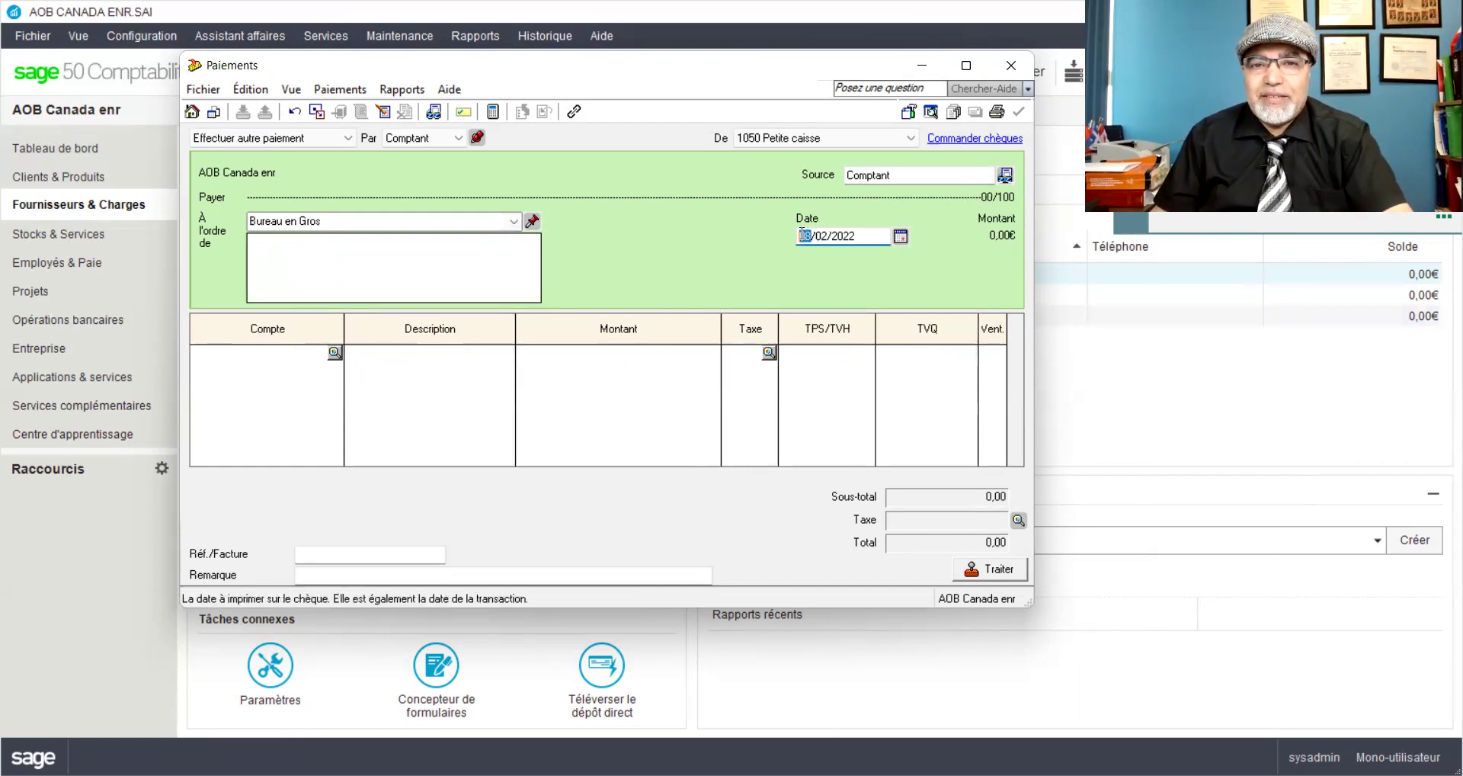
pyautogui.write('12')
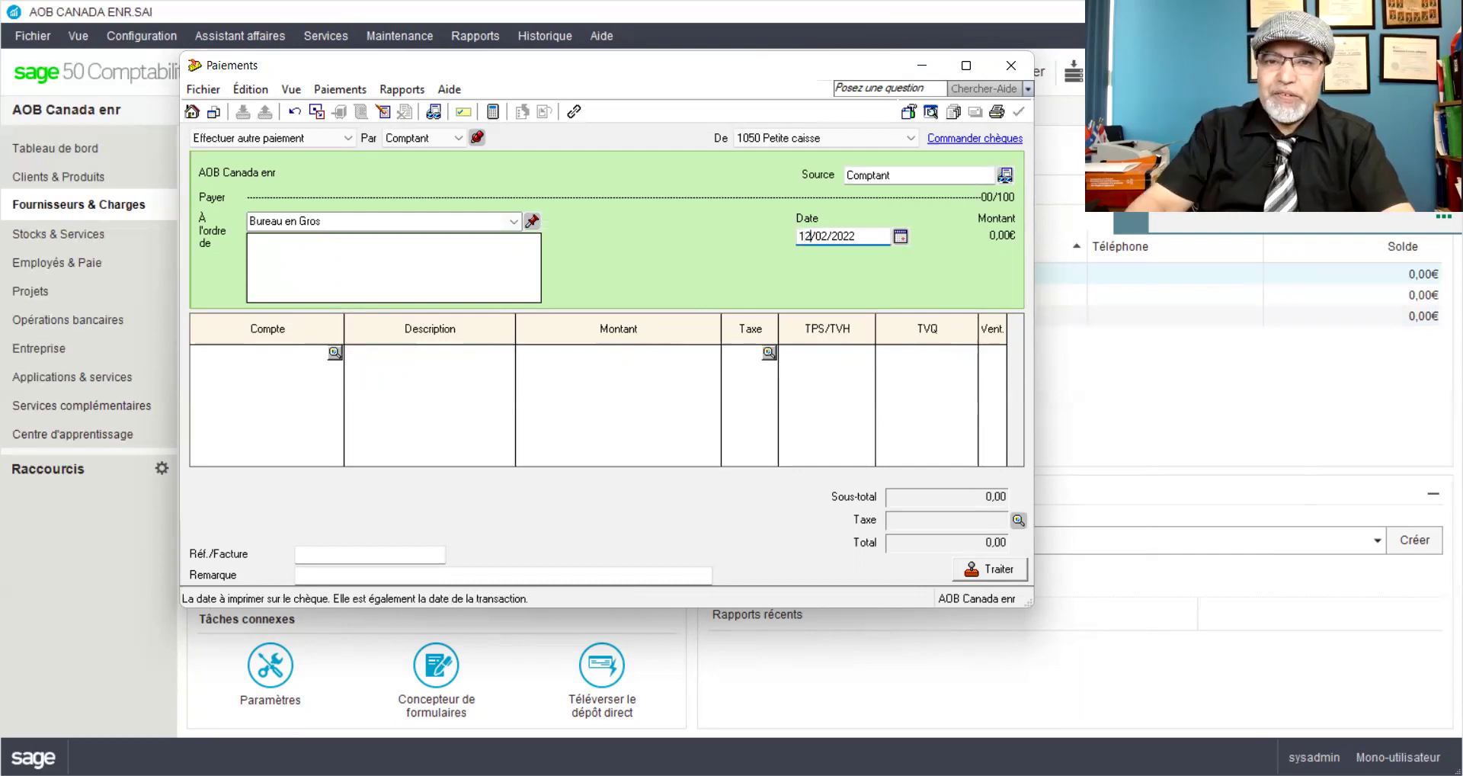
pyautogui.click(314, 352)
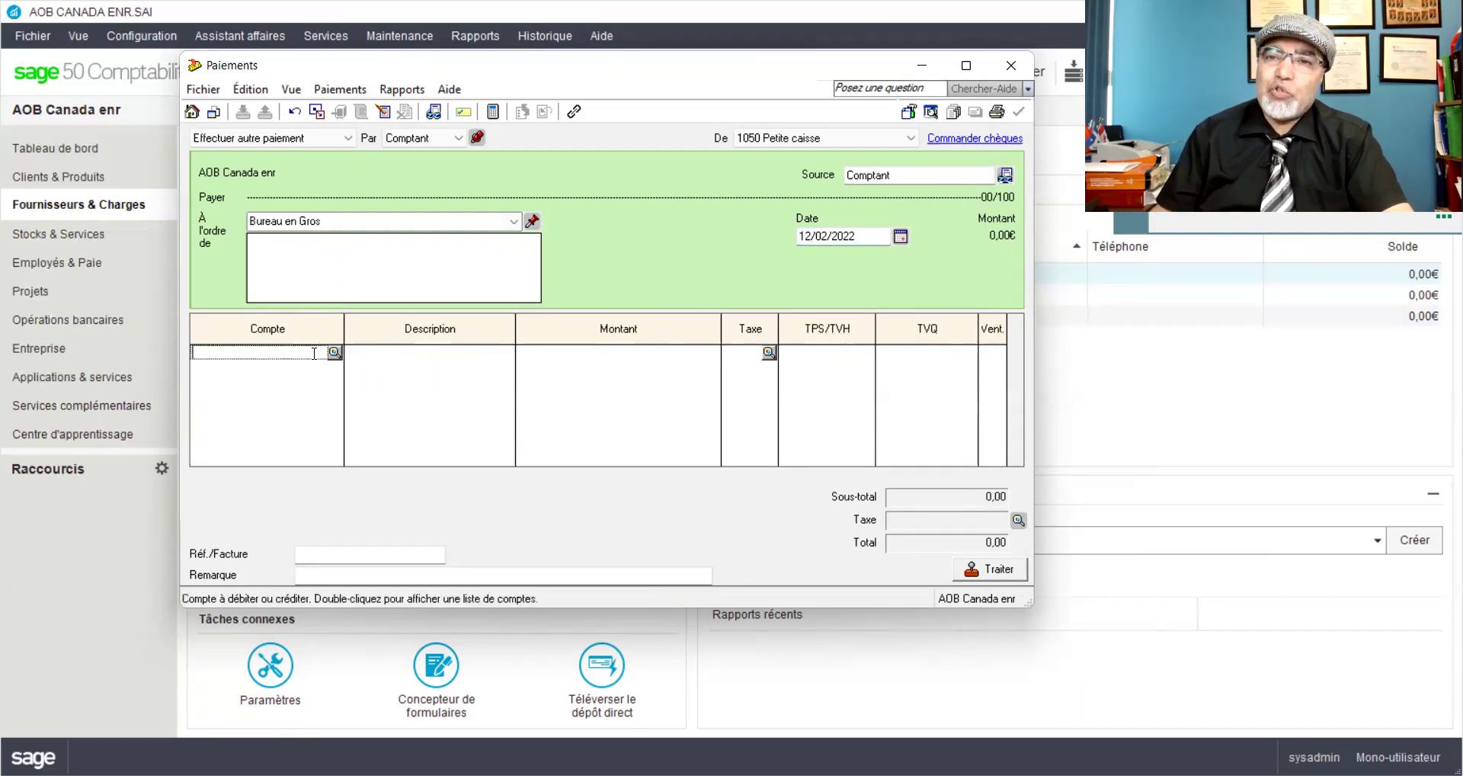
pyautogui.write('5700')
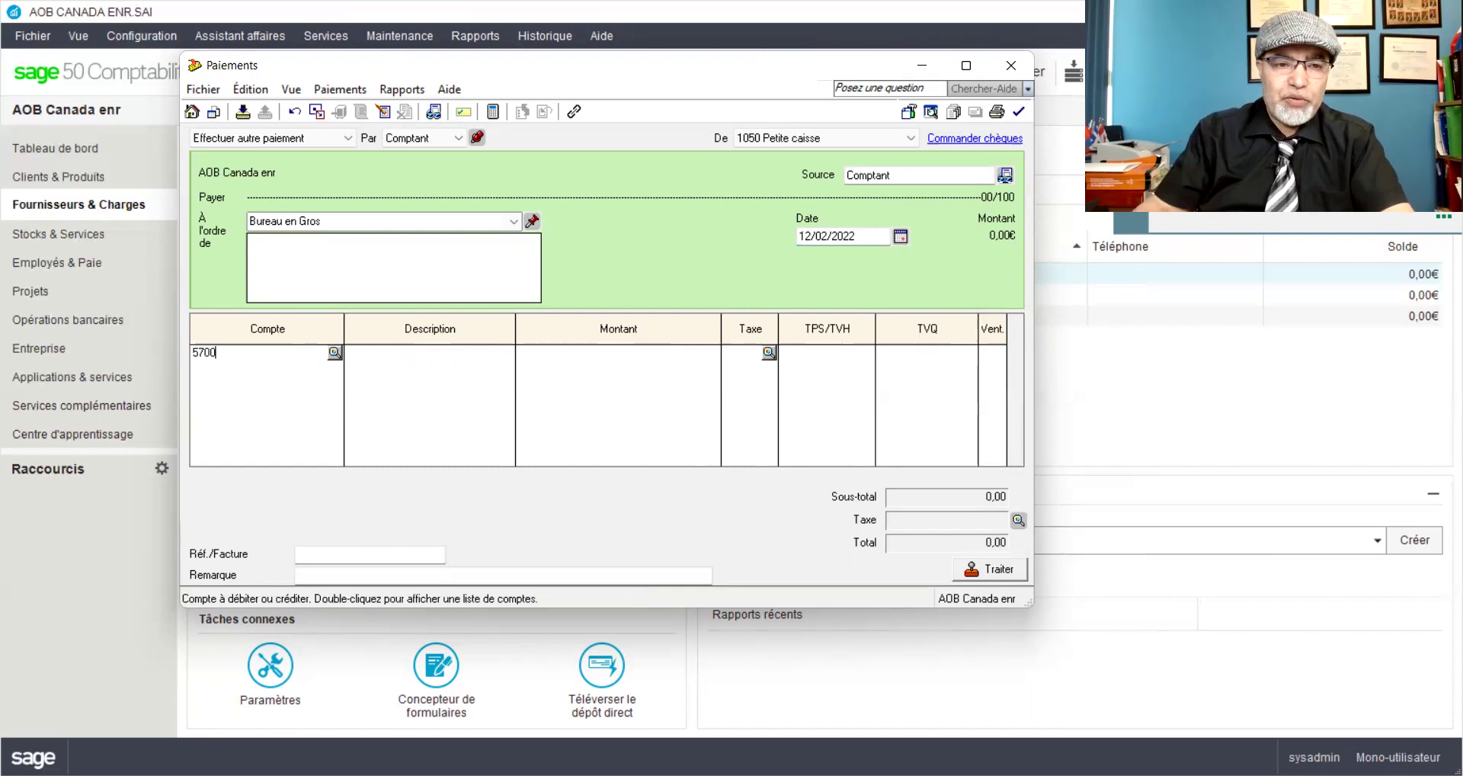
pyautogui.press('Tab')
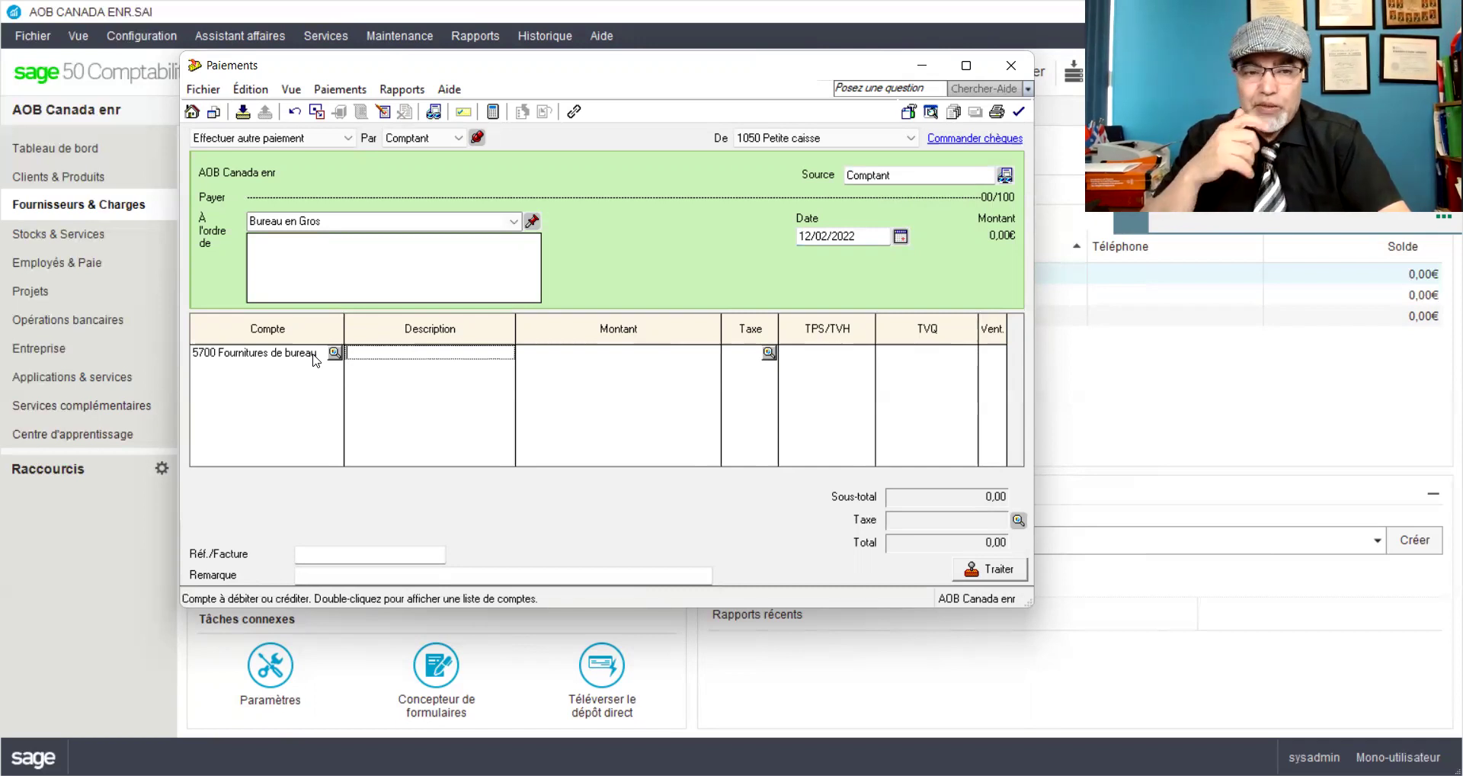
# Step: Describe the line as '8 chemises plastifiées@2,60$ par unité Fac#BG25'
pyautogui.write('Ch')
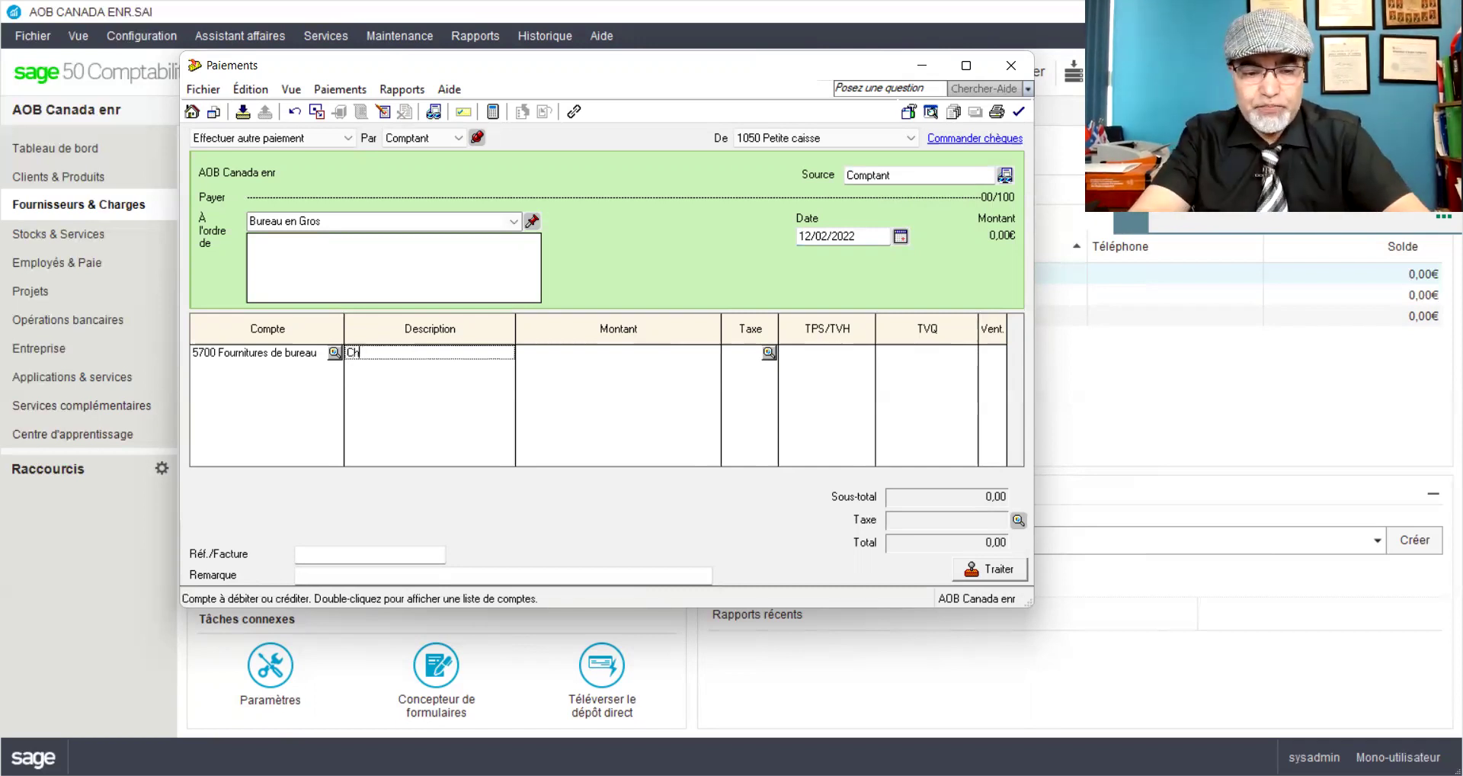
pyautogui.press('BackSpace')
pyautogui.write('8')
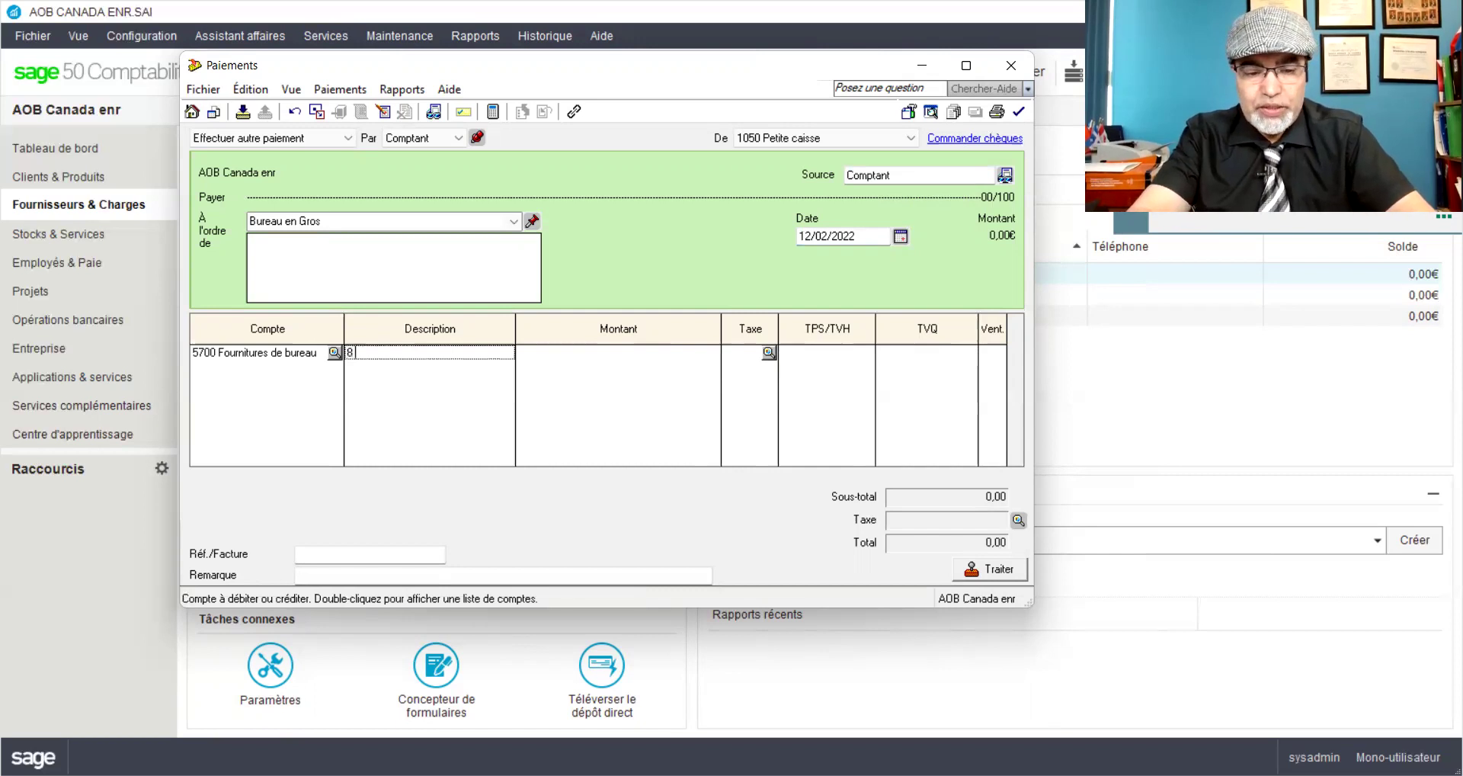
pyautogui.write(' chem')
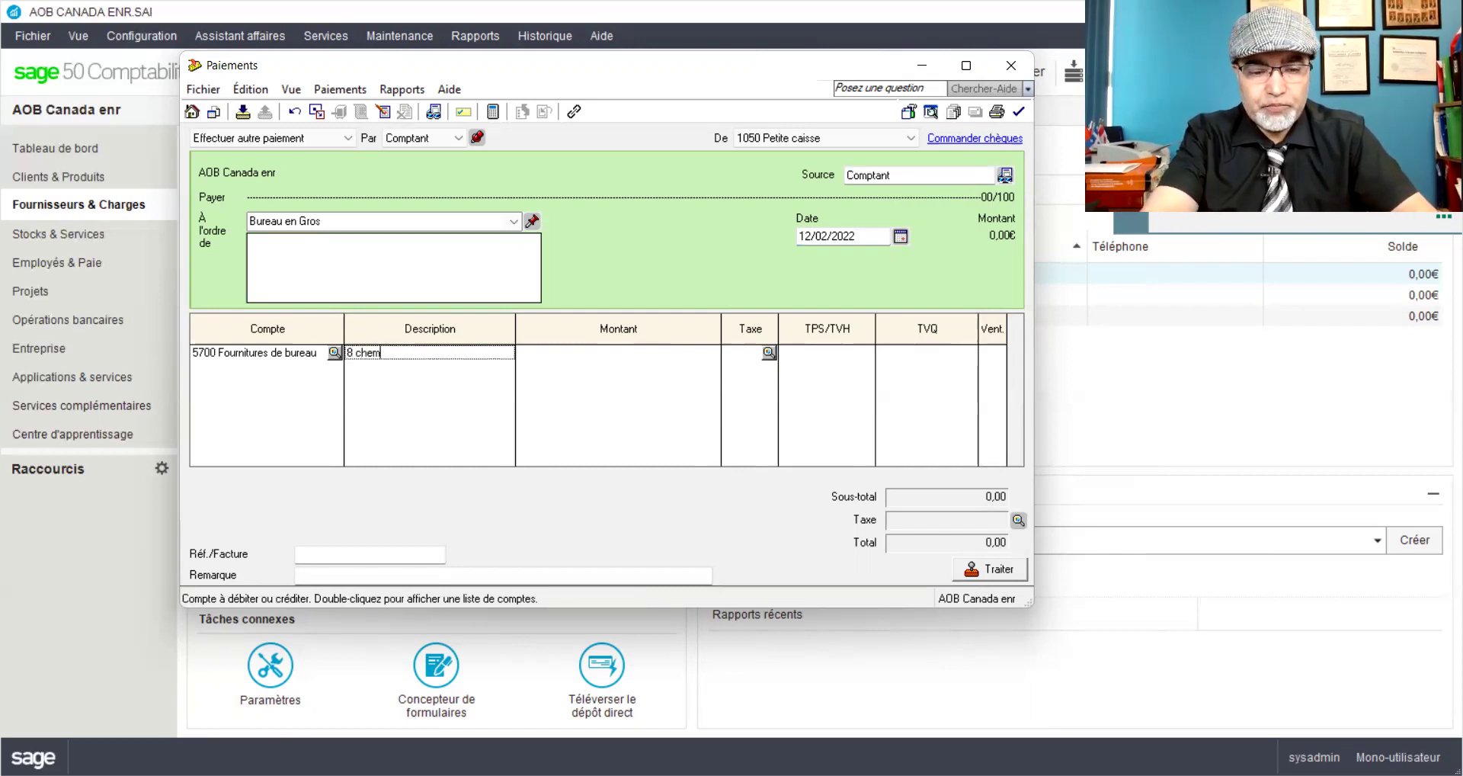
pyautogui.write('ises plastifiées')
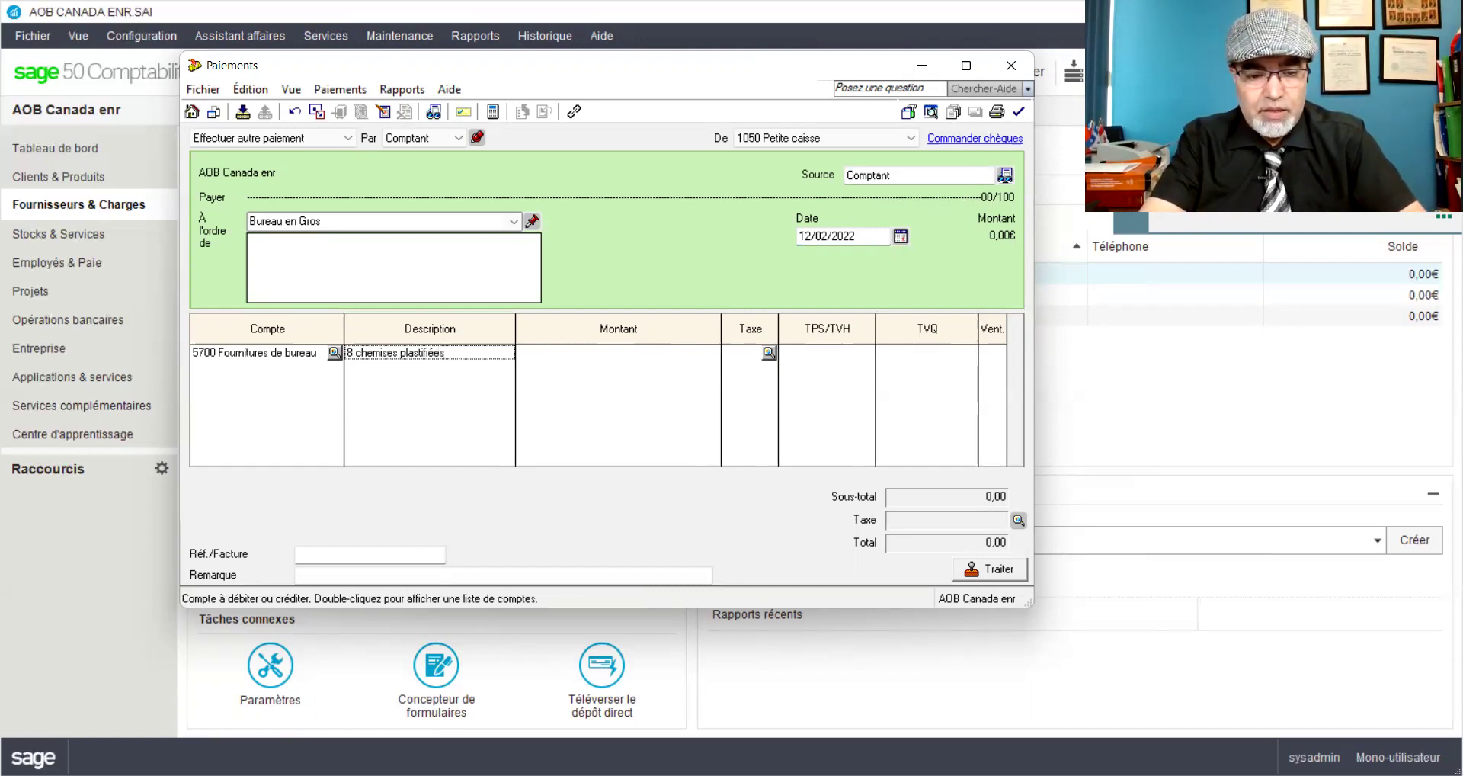
pyautogui.write('@')
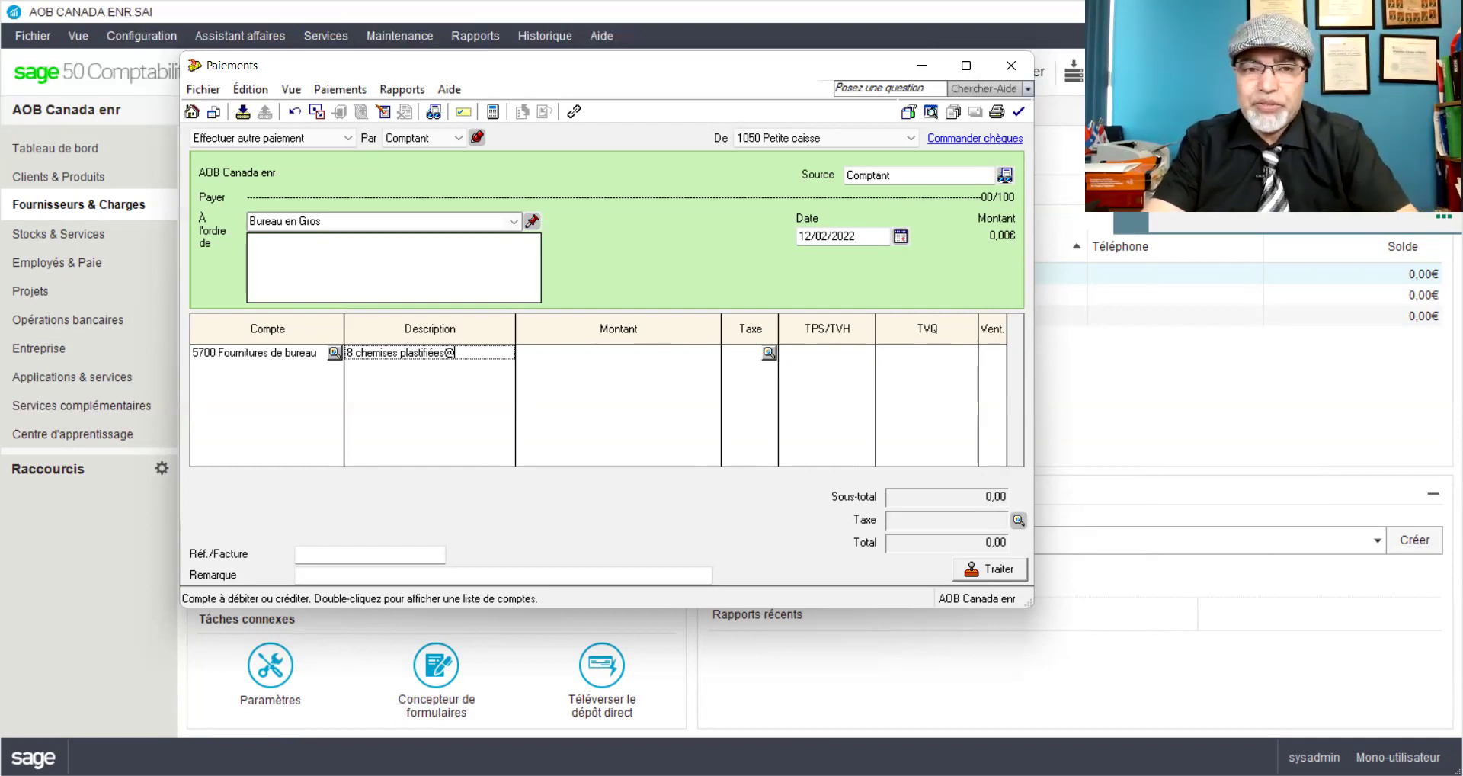
pyautogui.write('2,60')
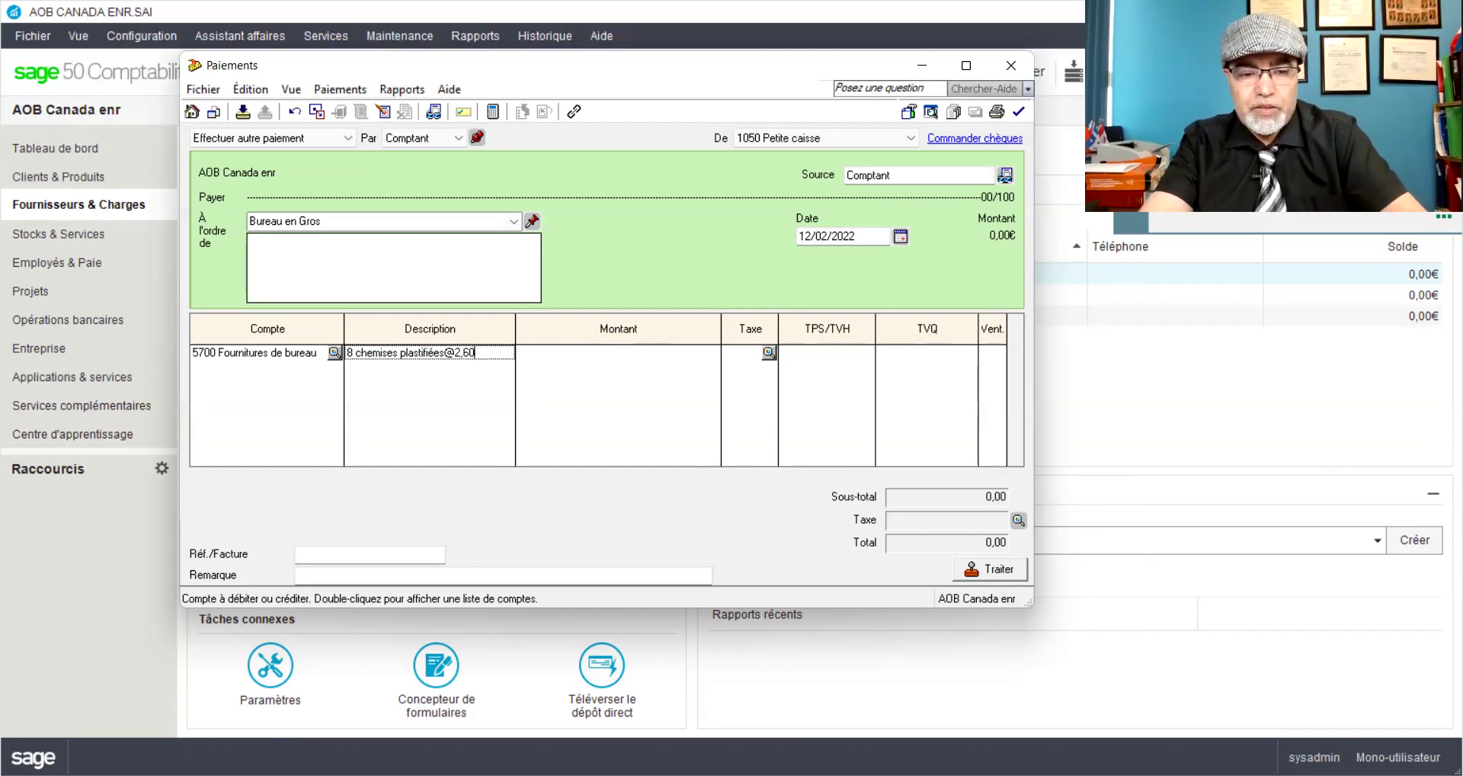
pyautogui.write('$ par unité')
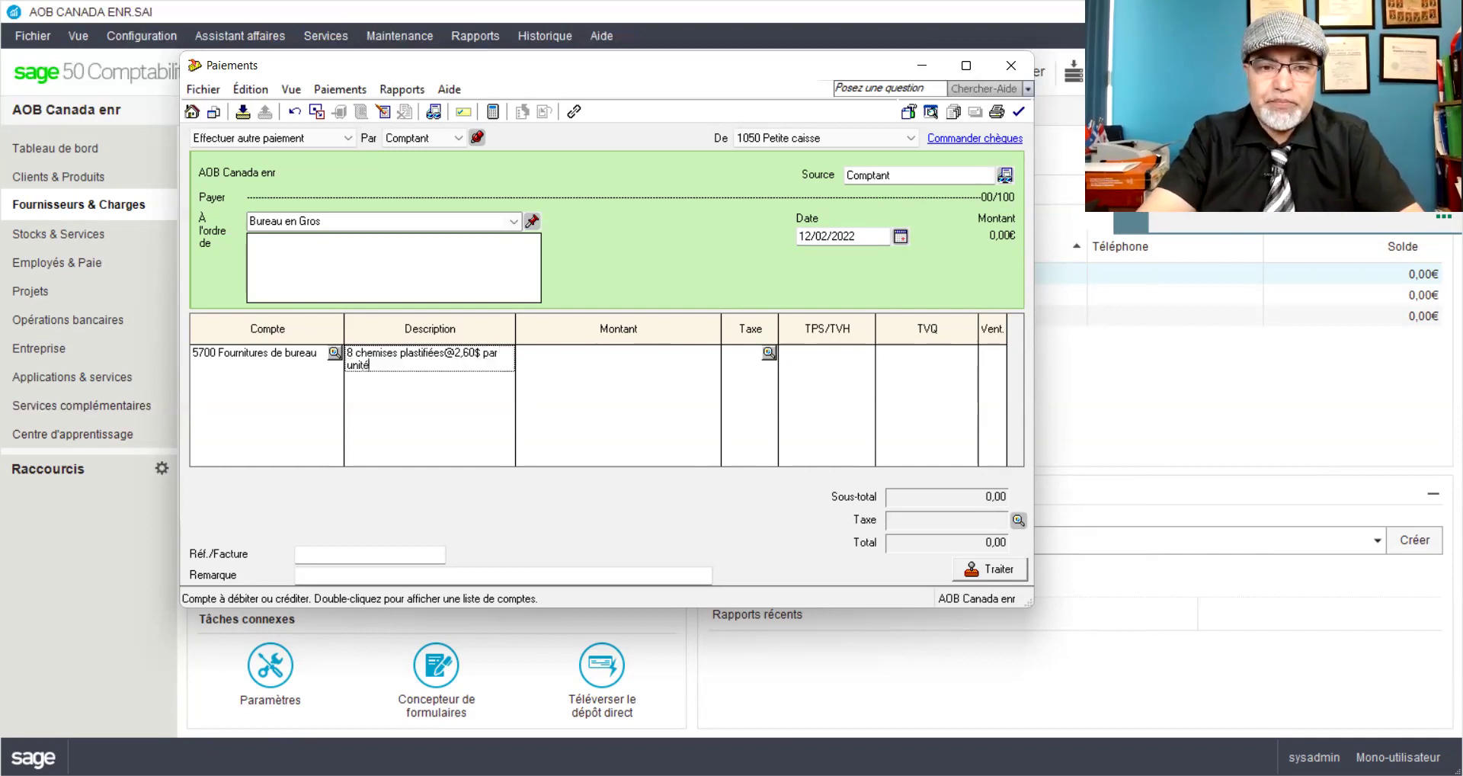
pyautogui.write(' Fac#')
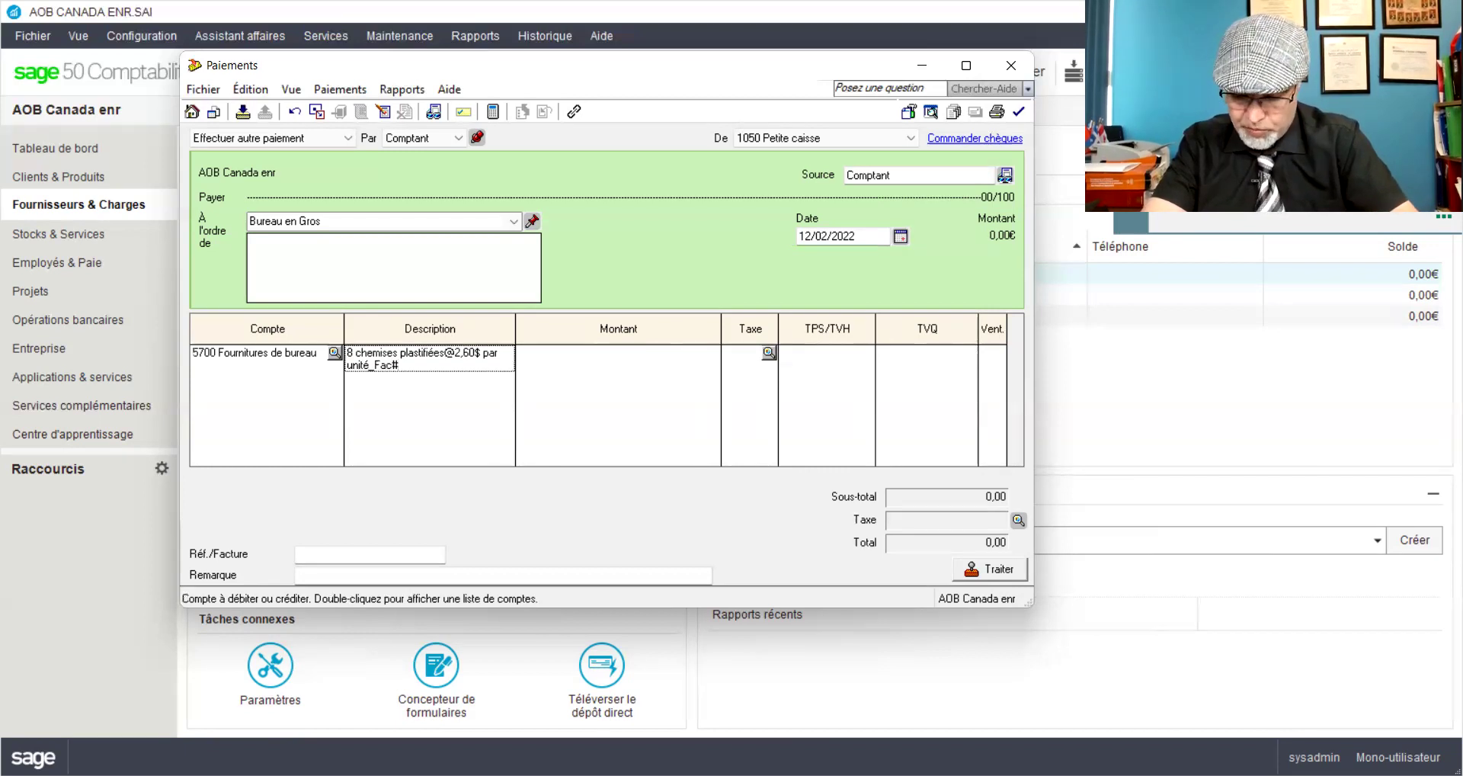
pyautogui.write('BG25')
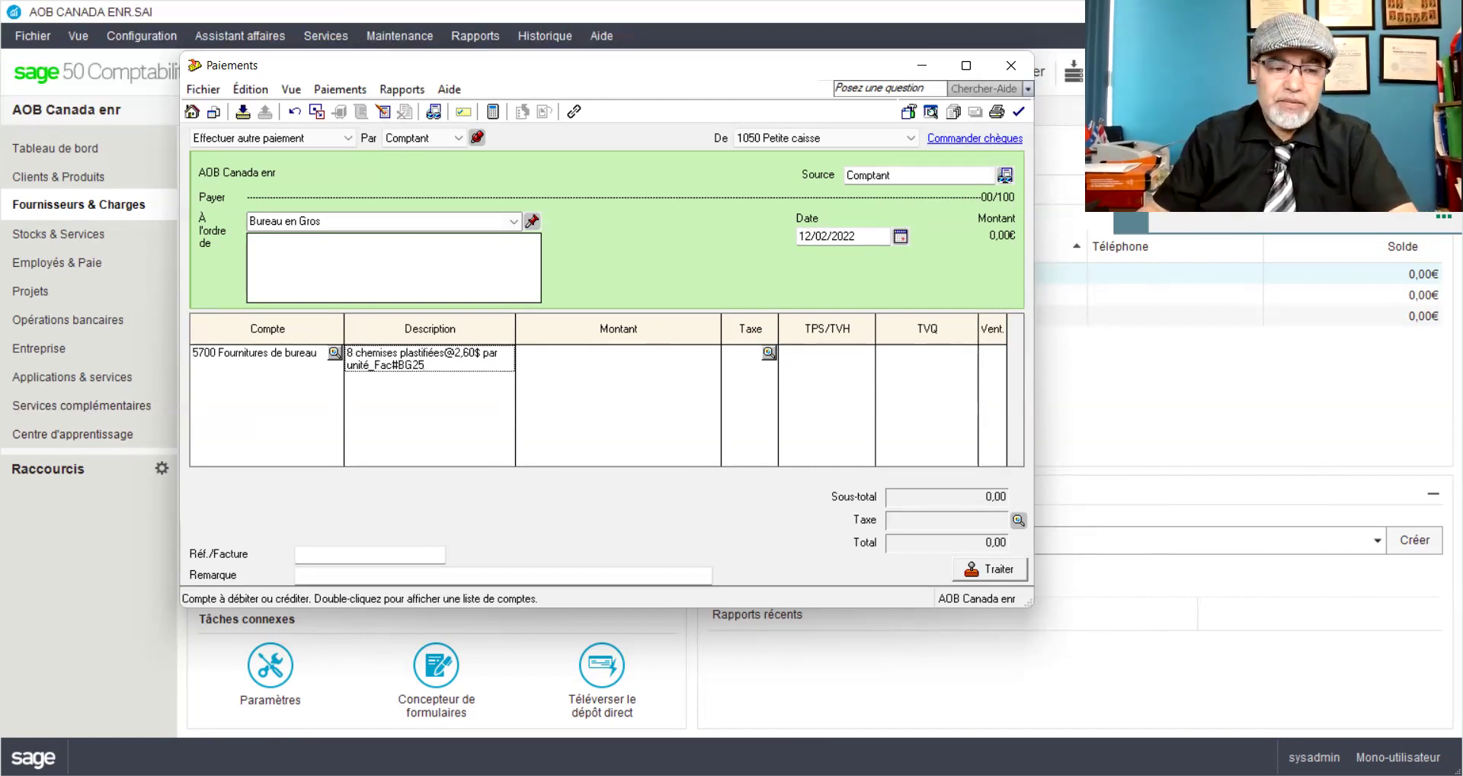
pyautogui.press('Tab')
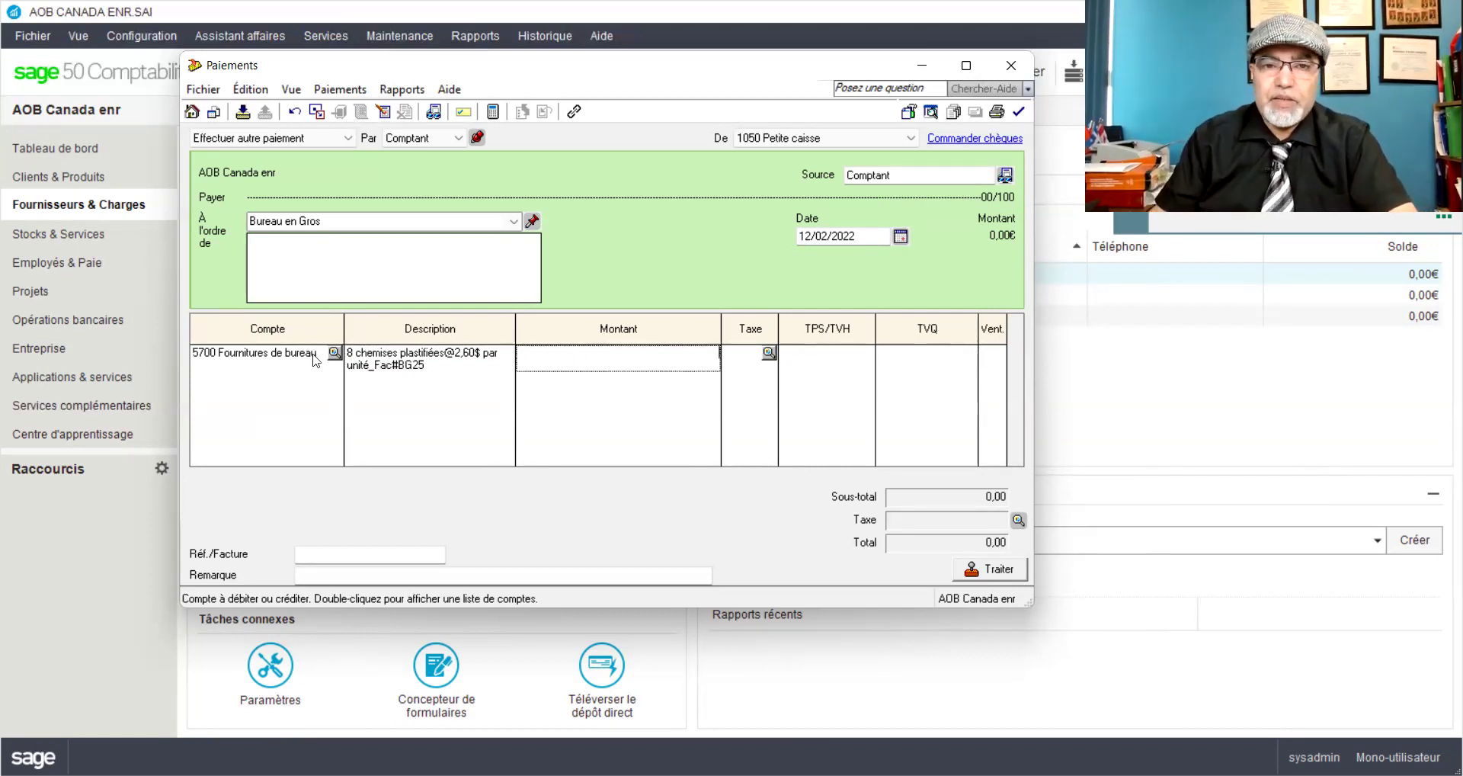
# Step: Enter 2,60 as the line amount with tax code GQ, for a 2,99 total
pyautogui.write('2,60')
pyautogui.press('Tab')
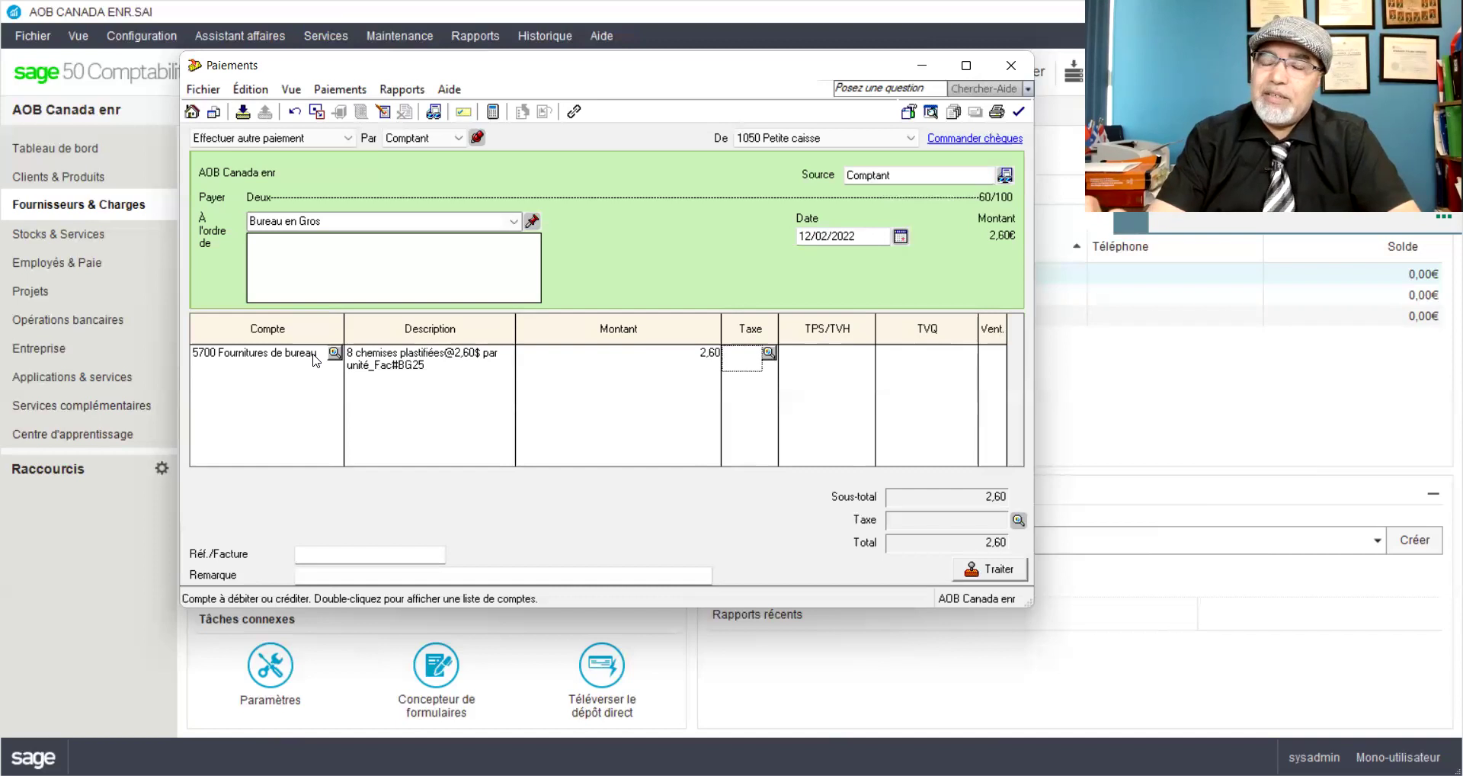
pyautogui.write('g')
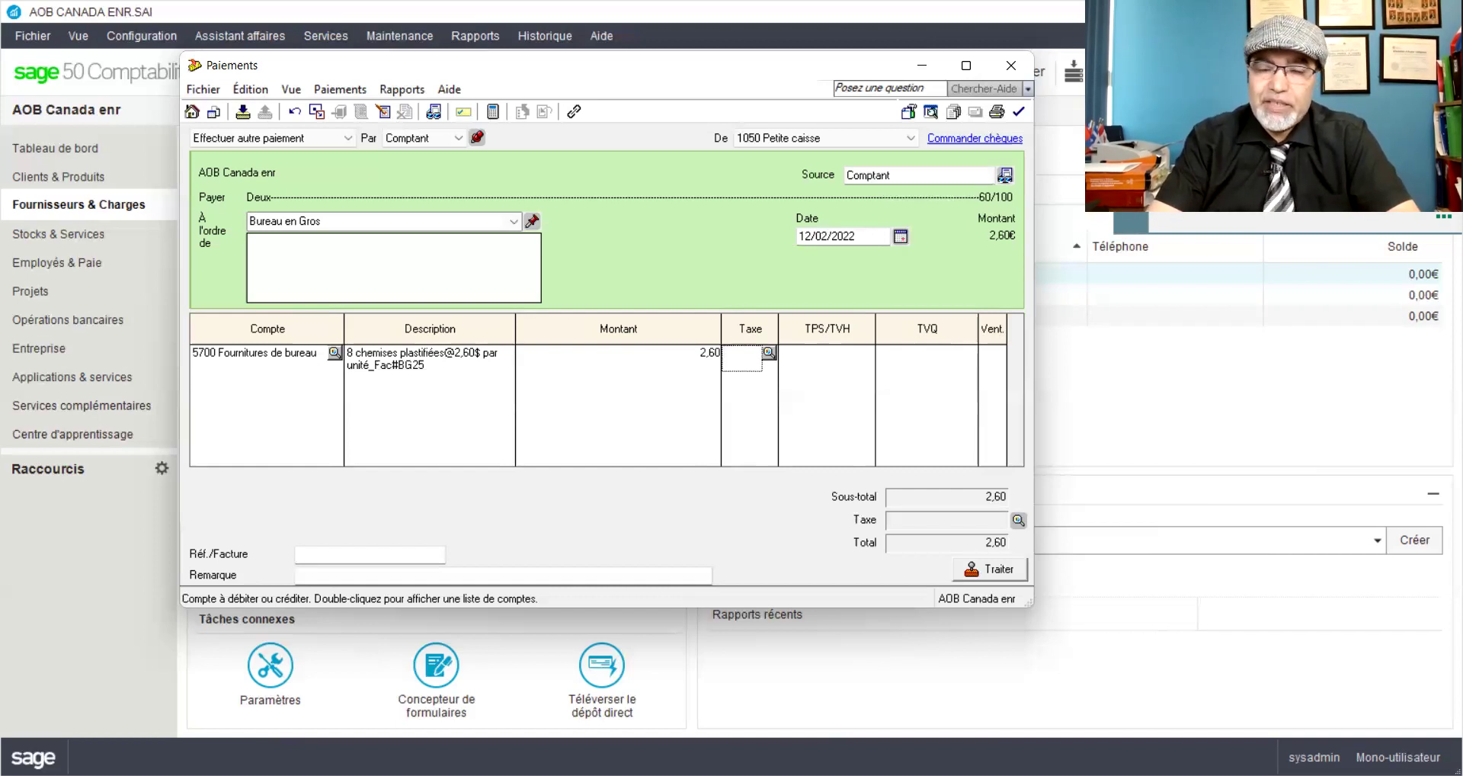
pyautogui.write('q')
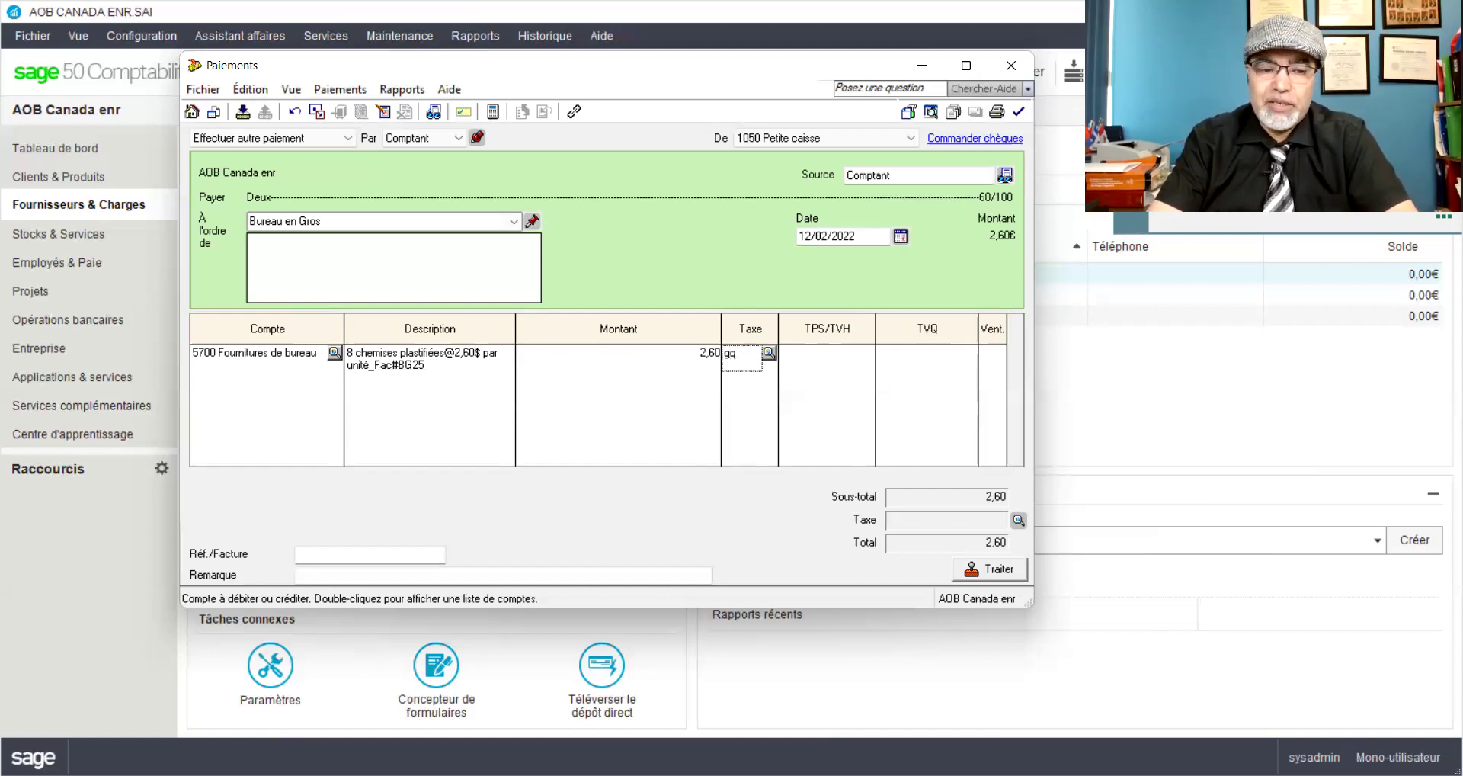
pyautogui.press('Tab')
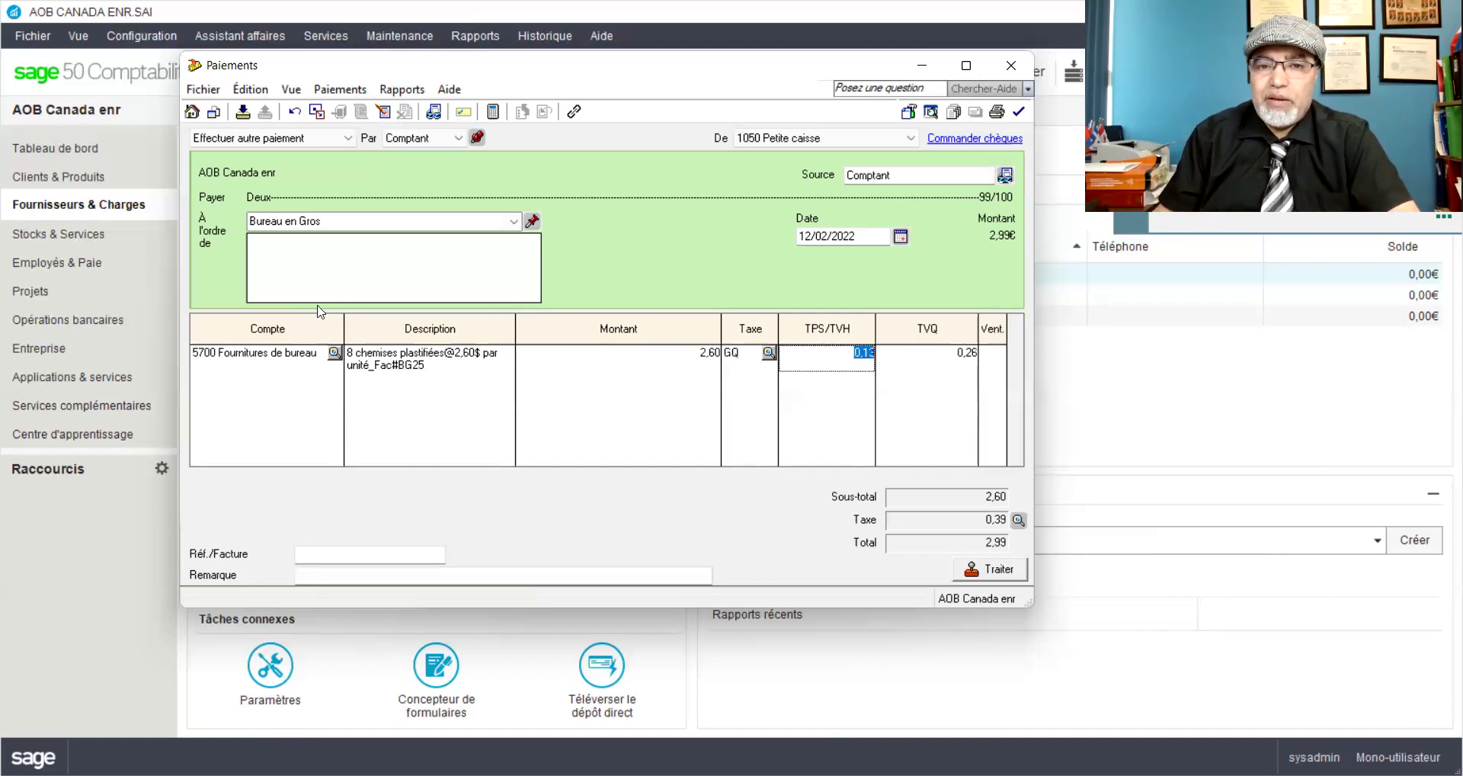
pyautogui.click(768, 353)
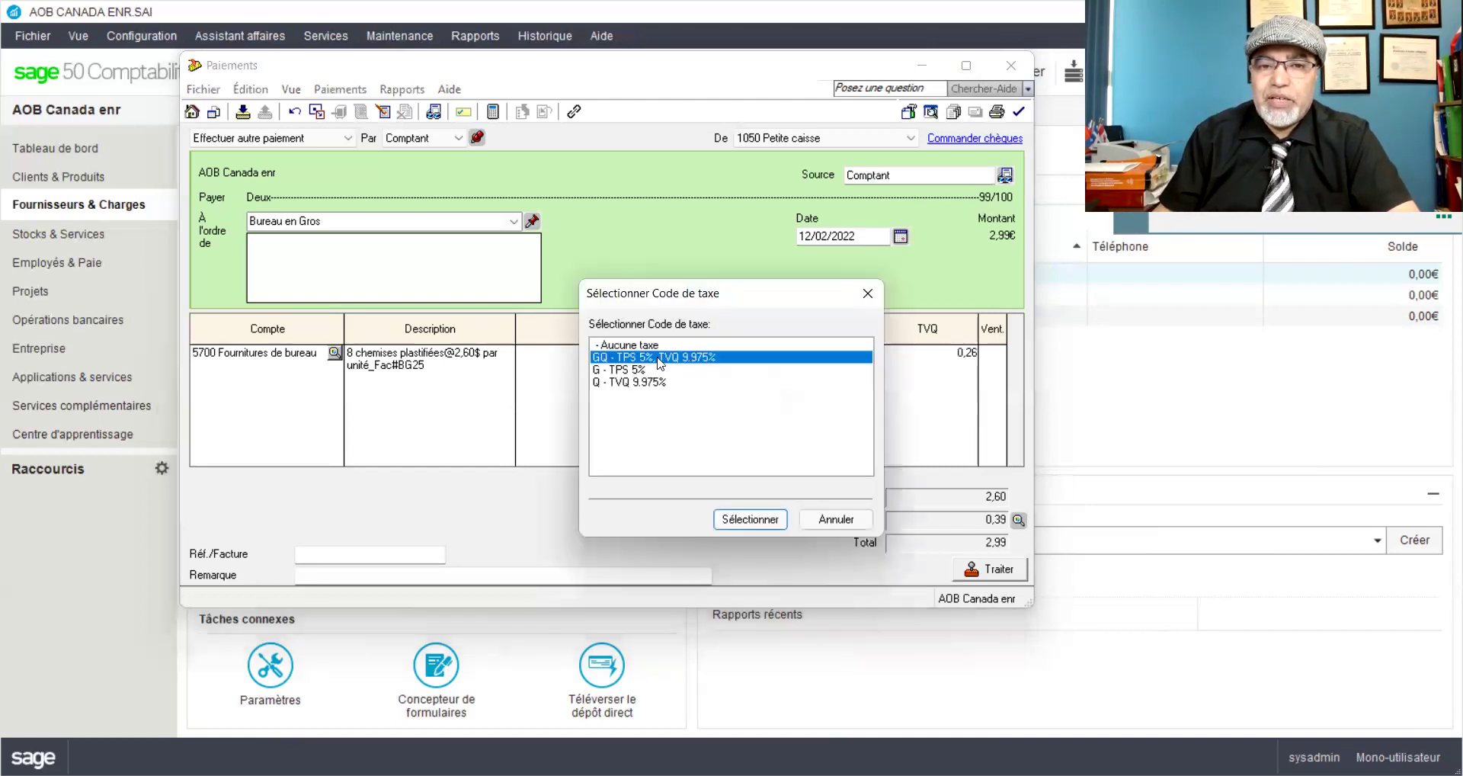
pyautogui.click(867, 294)
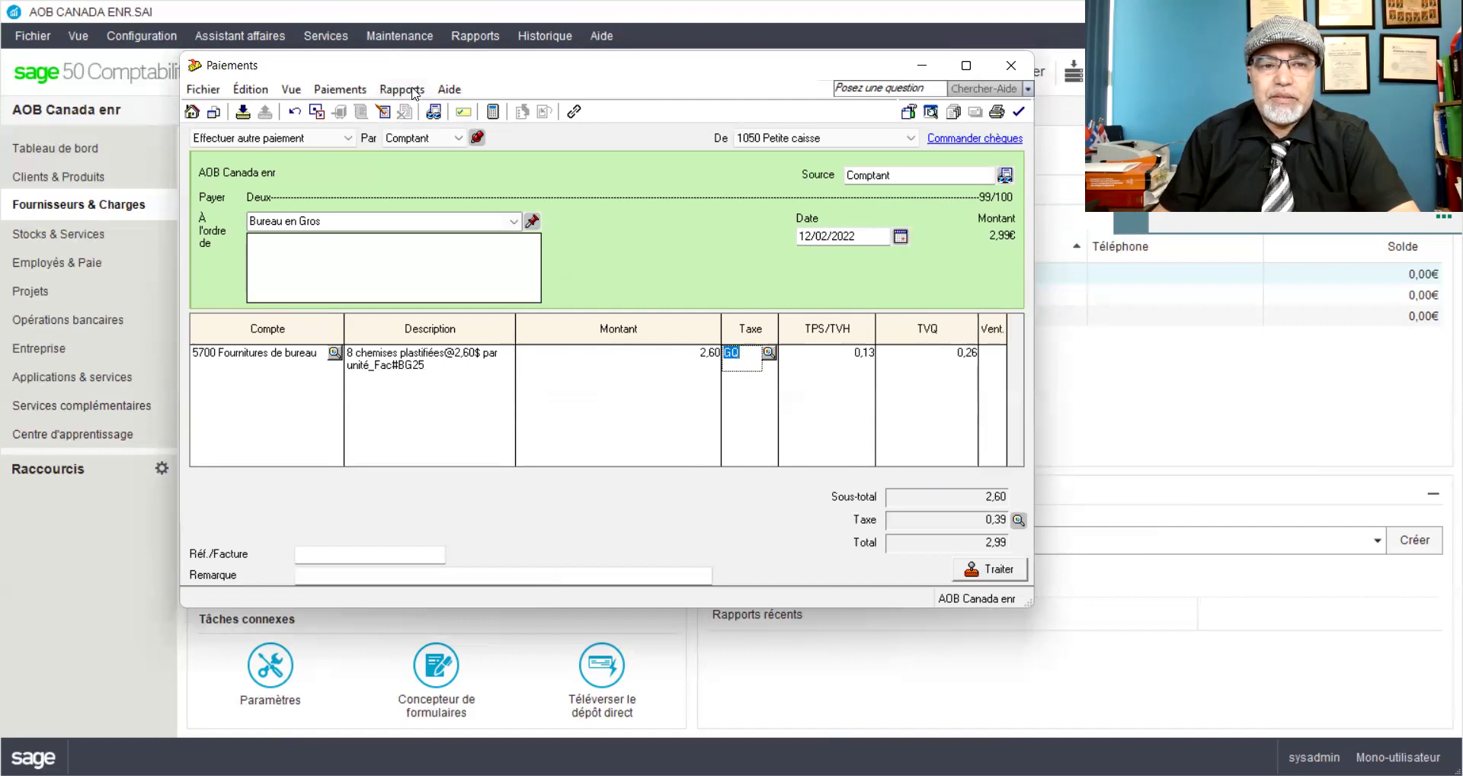
pyautogui.click(323, 577)
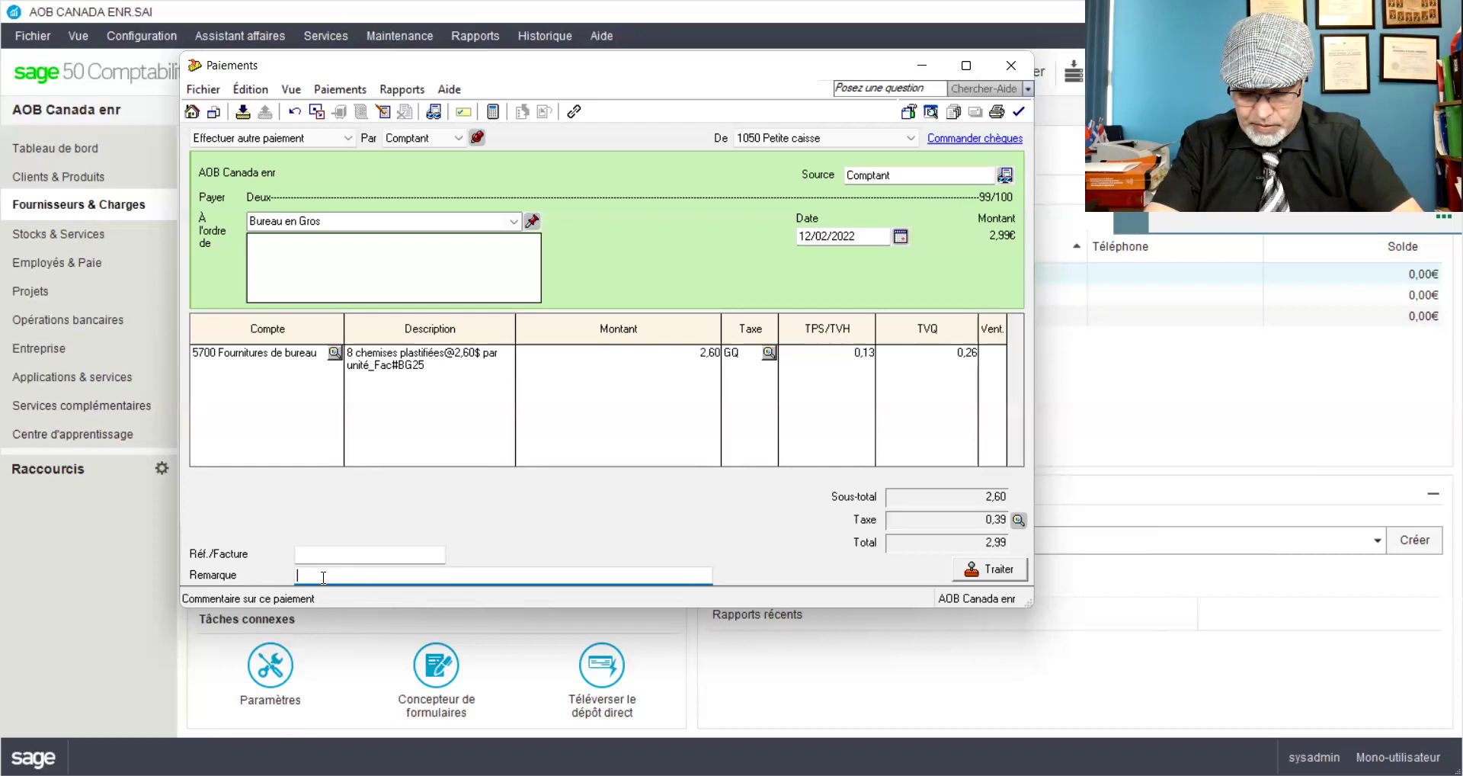
# Step: Add a remark about 142 folders for the owner's grandson and change the amount to 20,80
pyautogui.write('142 chemises pay')
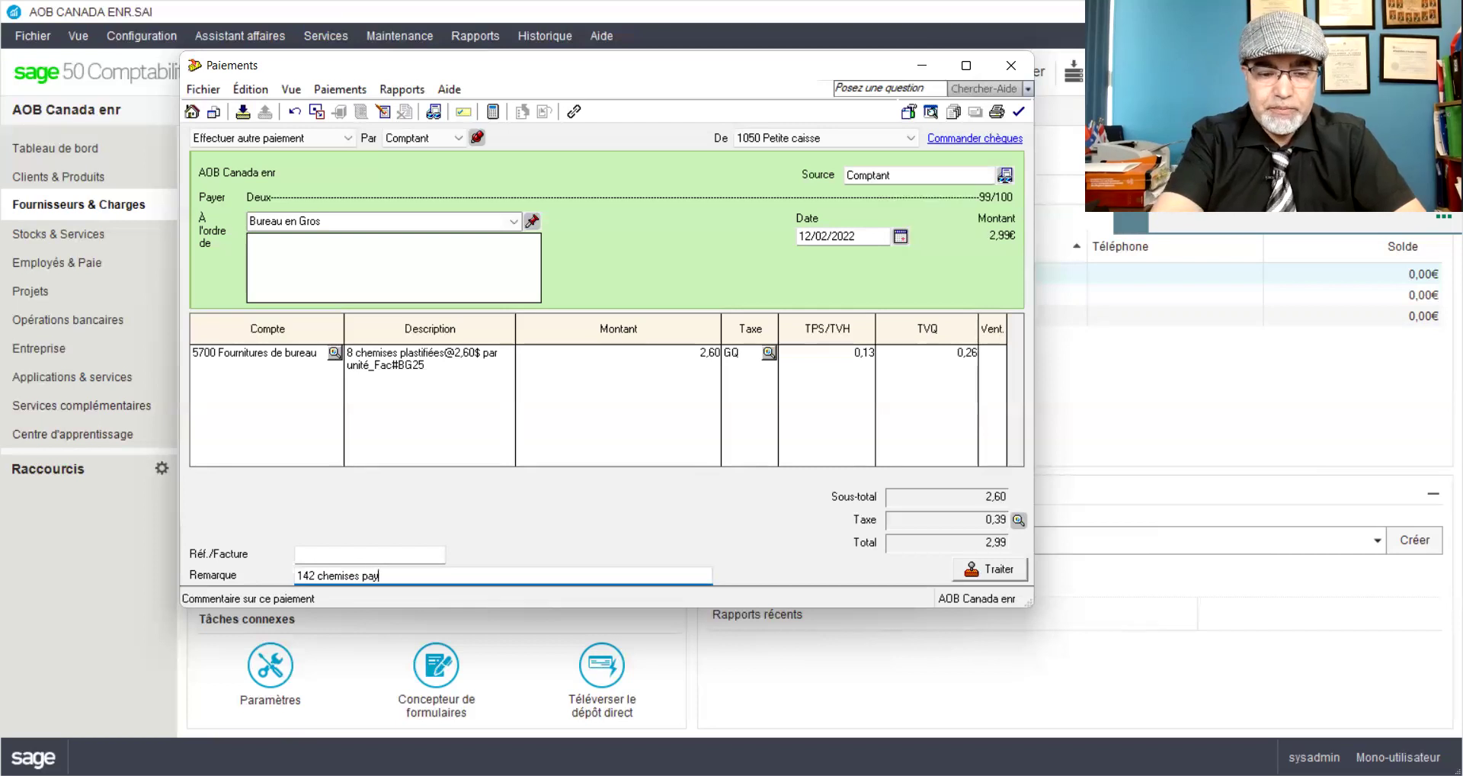
pyautogui.write('ées pou')
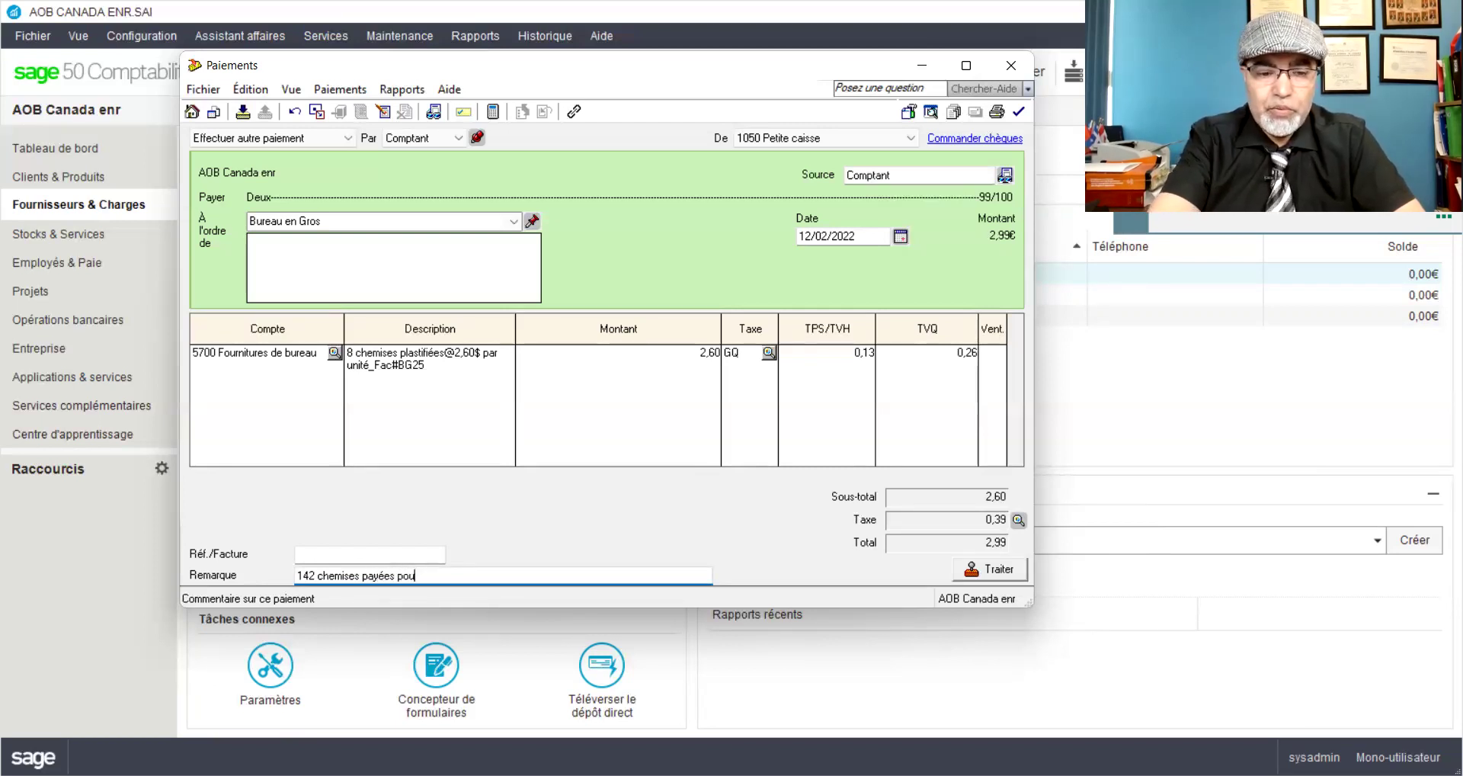
pyautogui.write('r le petit')
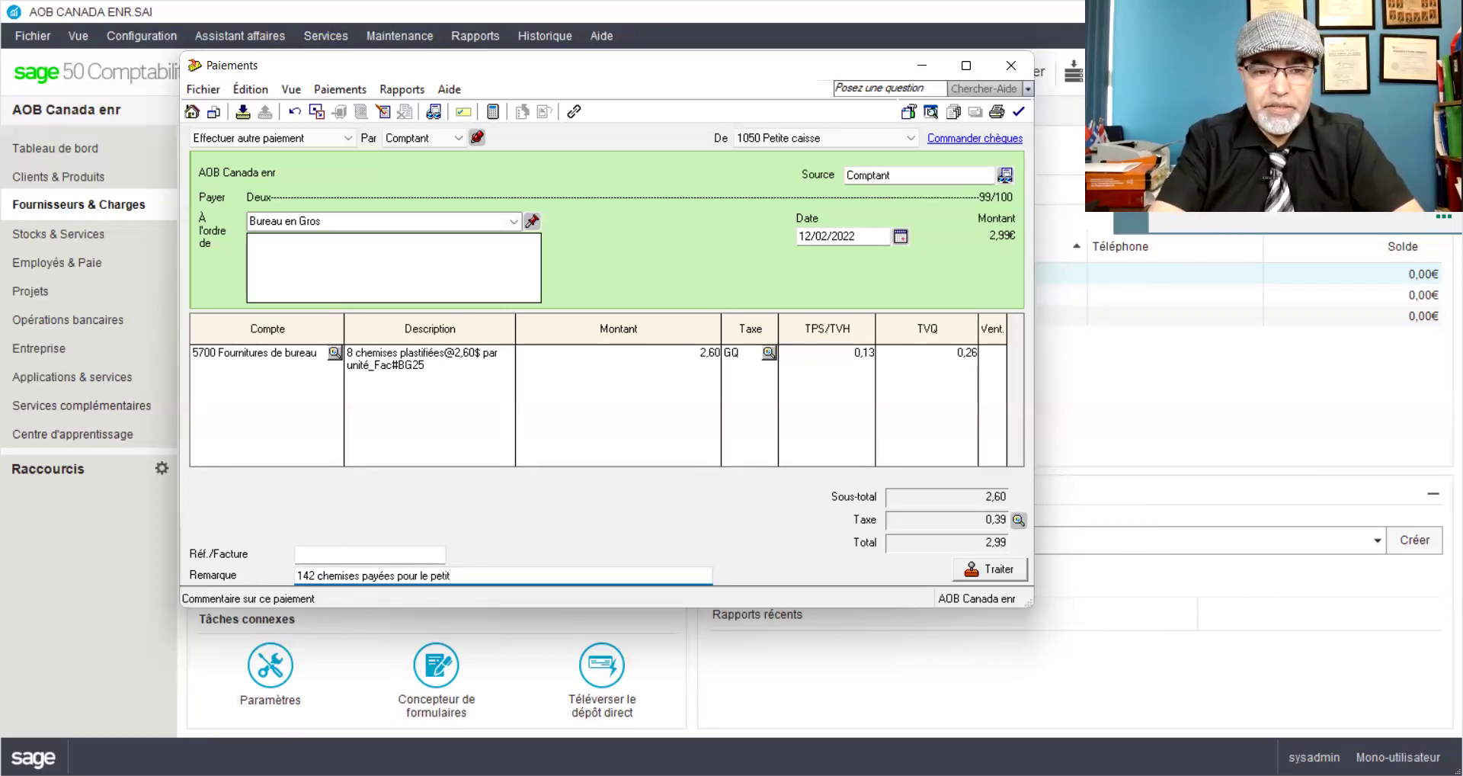
pyautogui.write('-fils de Mr AO')
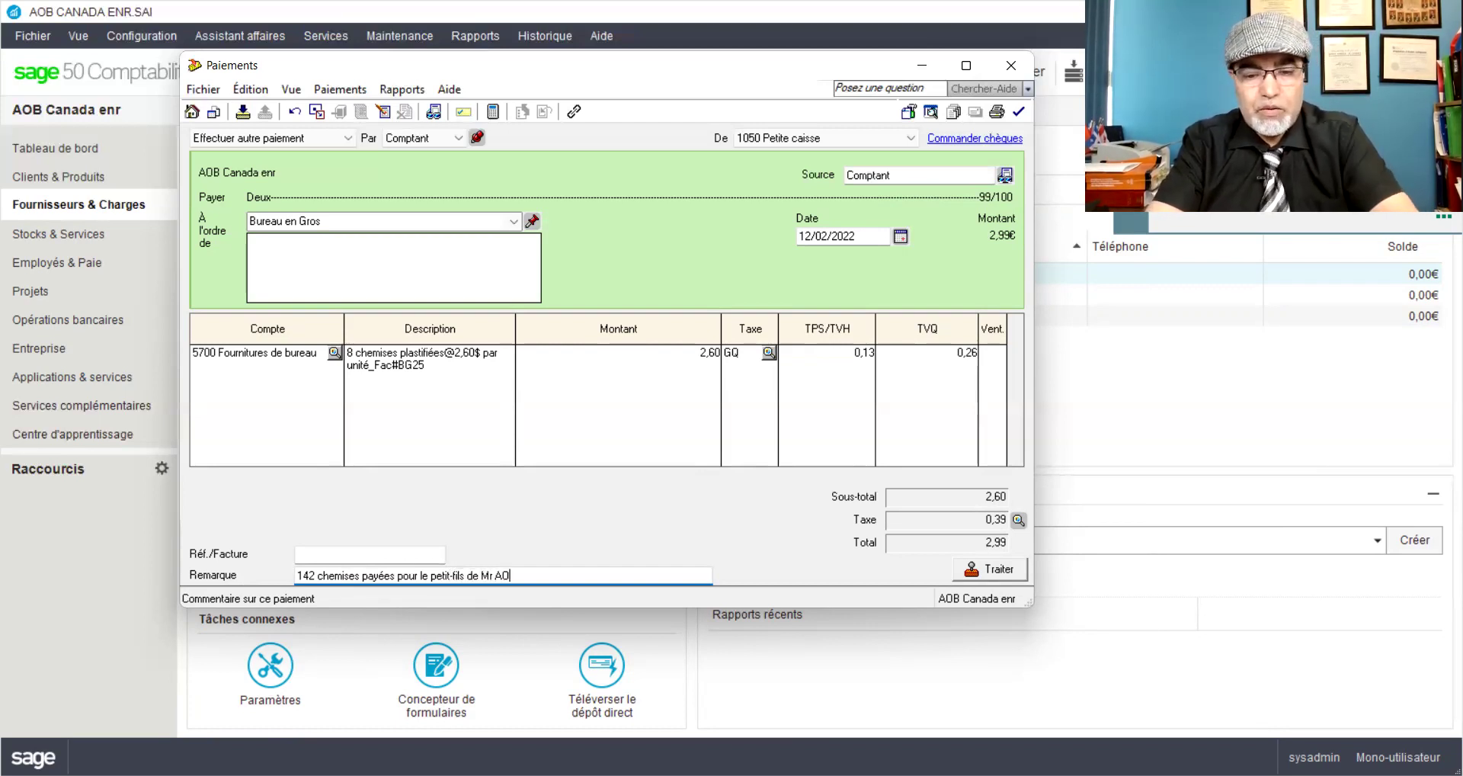
pyautogui.write('B')
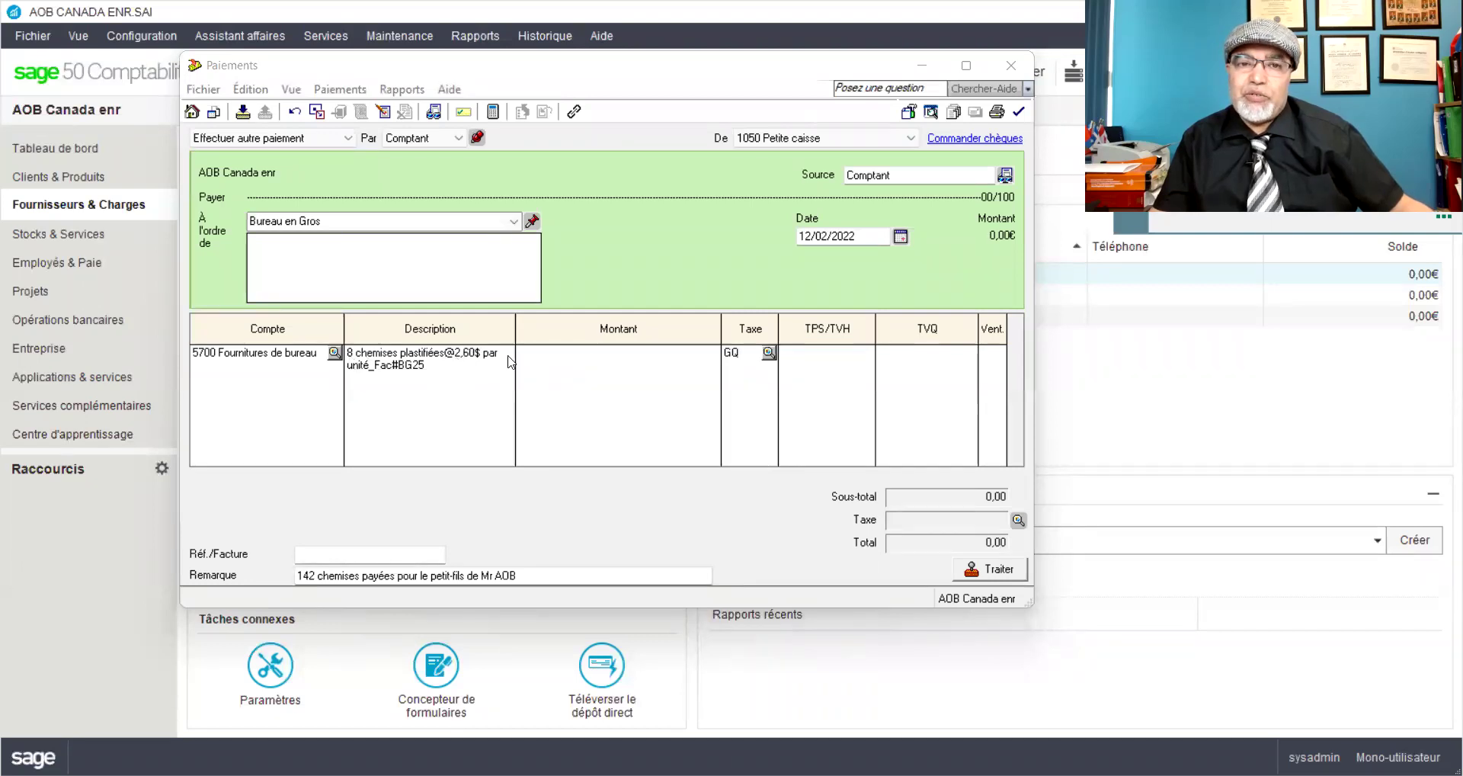
pyautogui.click(704, 351)
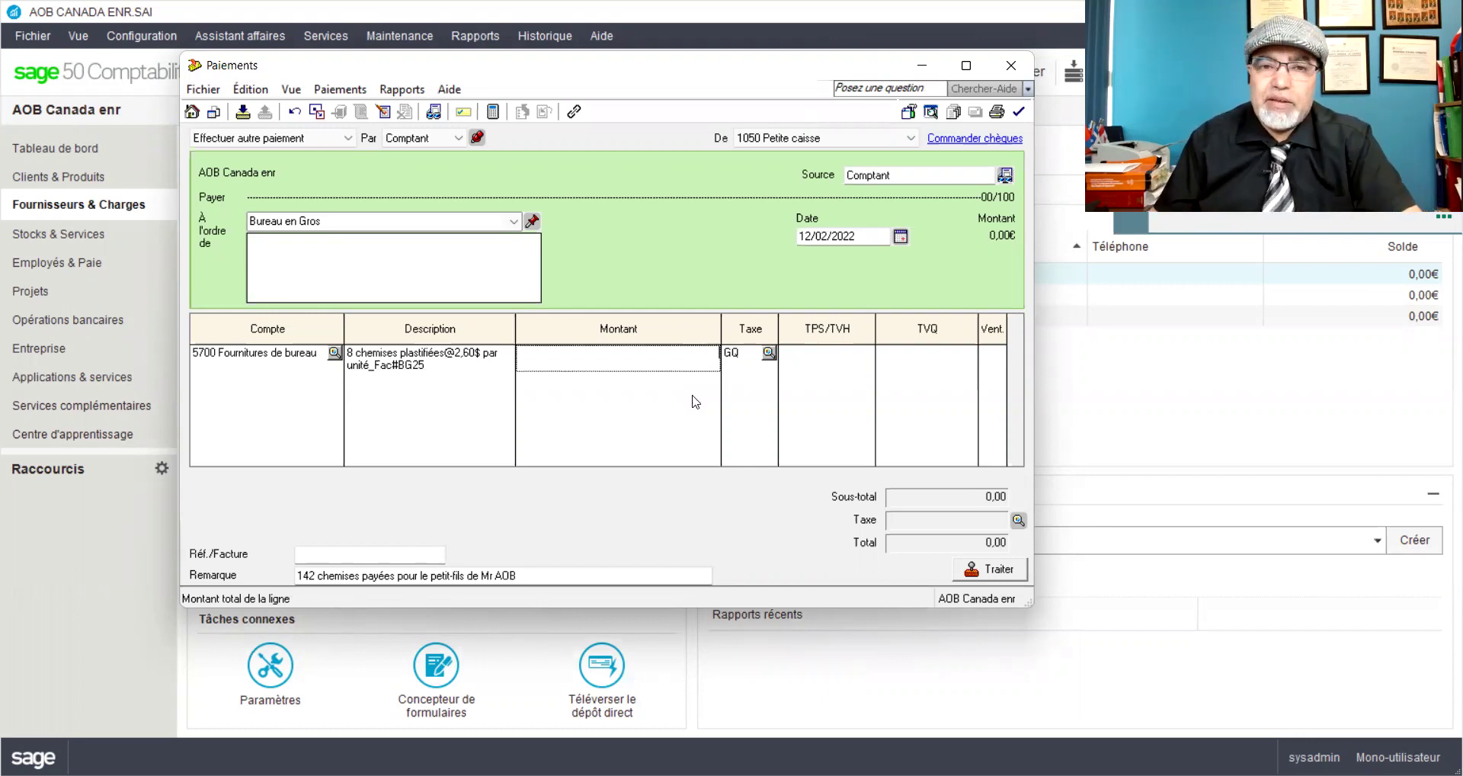
pyautogui.write('20,80')
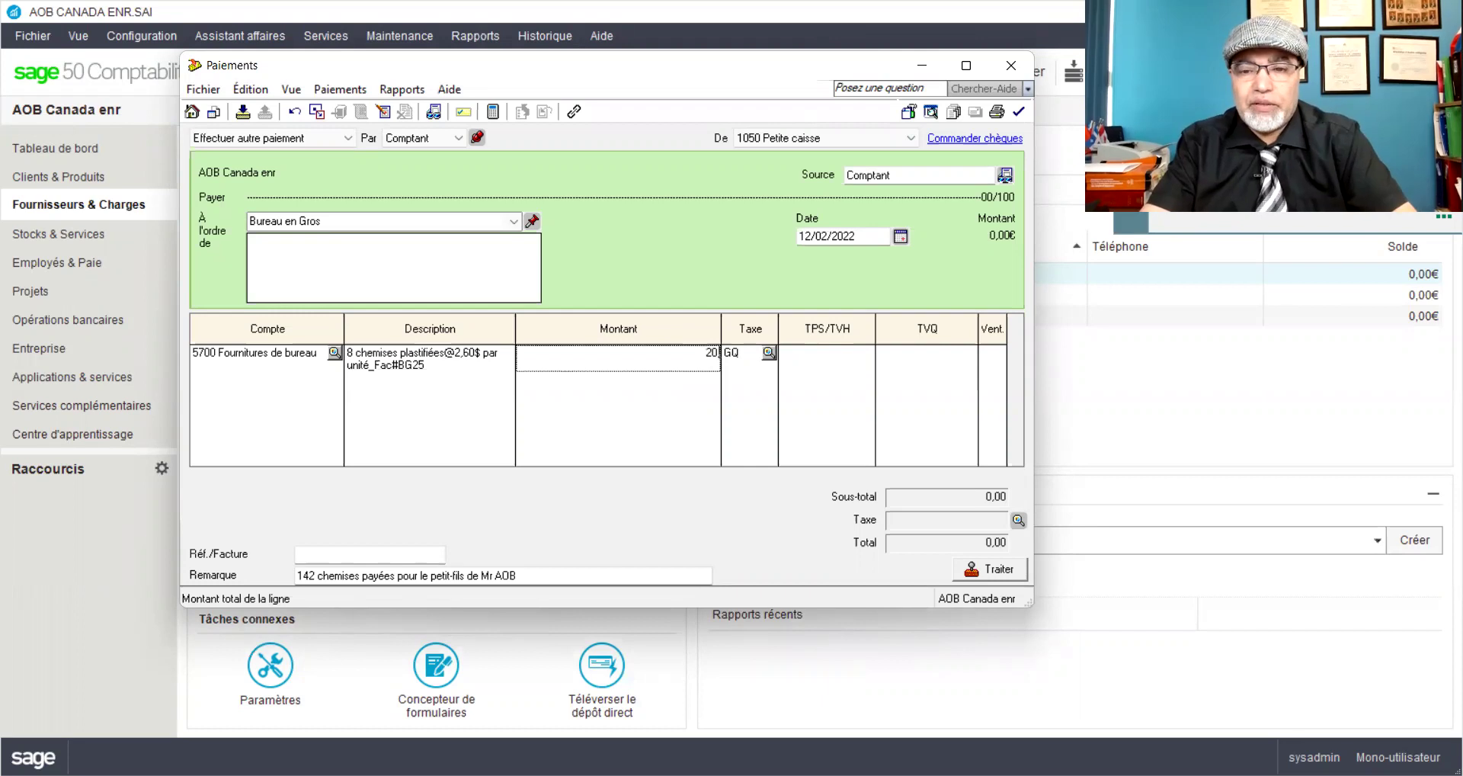
pyautogui.press('Tab')
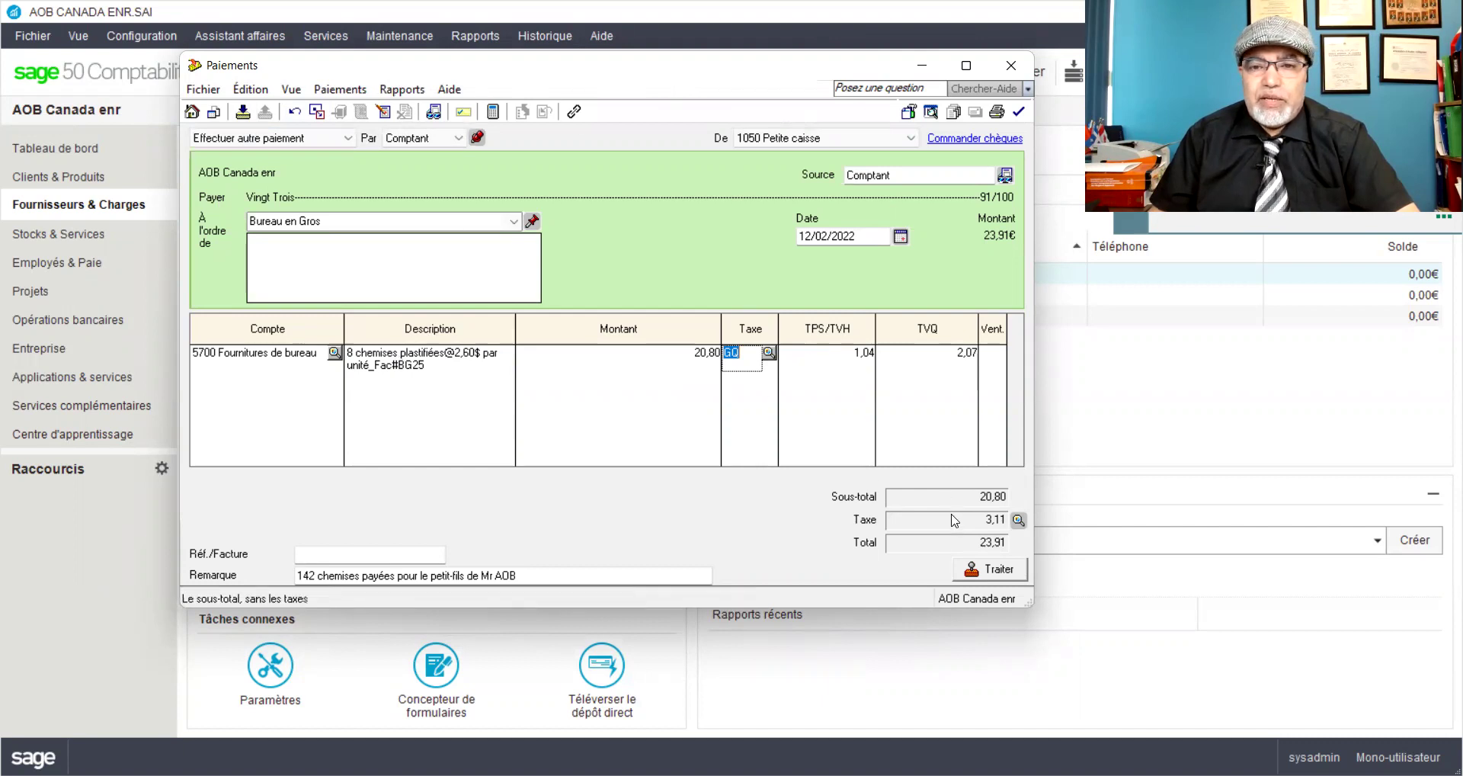
# Step: Post the 23,91 Bureau en Gros payment, accepting the date warning and confirmation
pyautogui.click(985, 572)
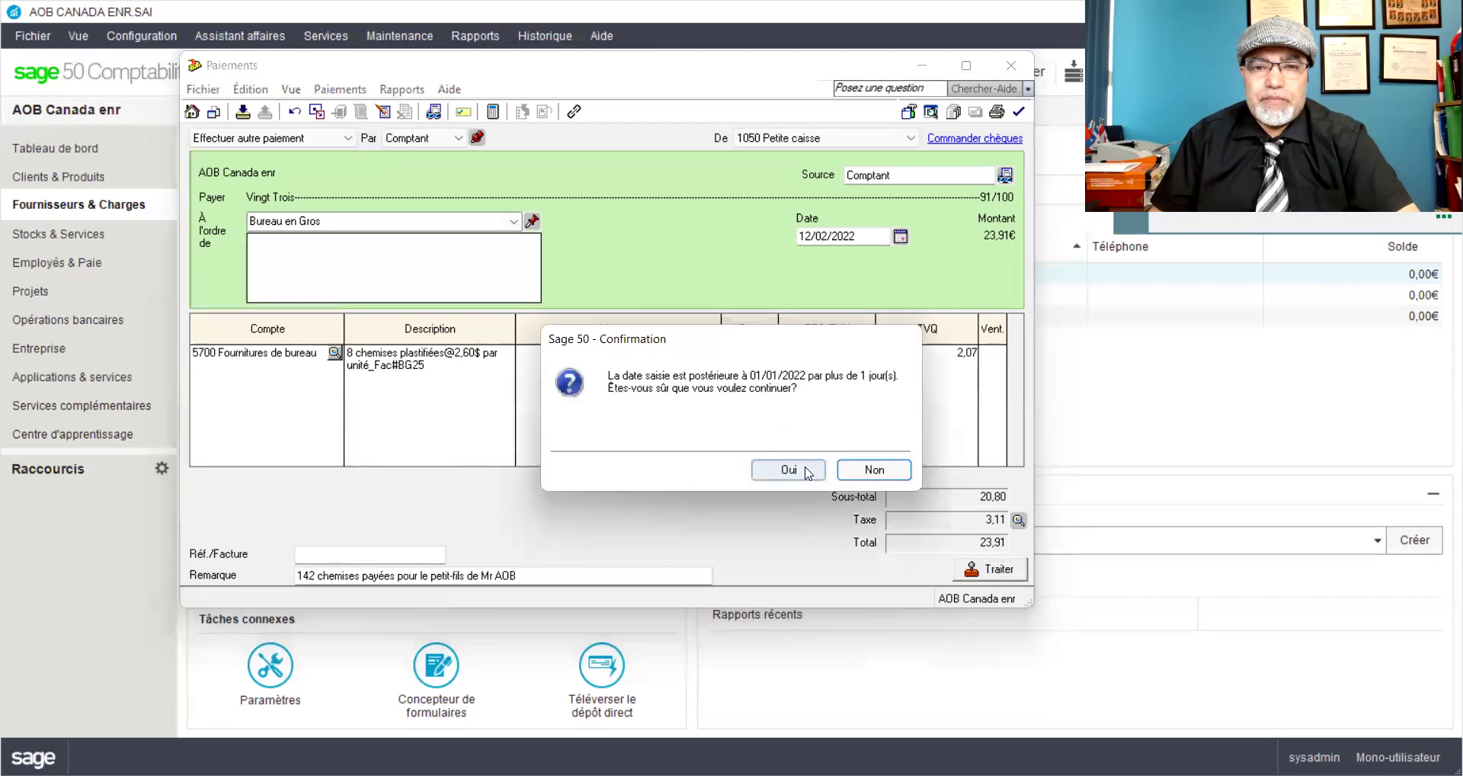
pyautogui.click(789, 469)
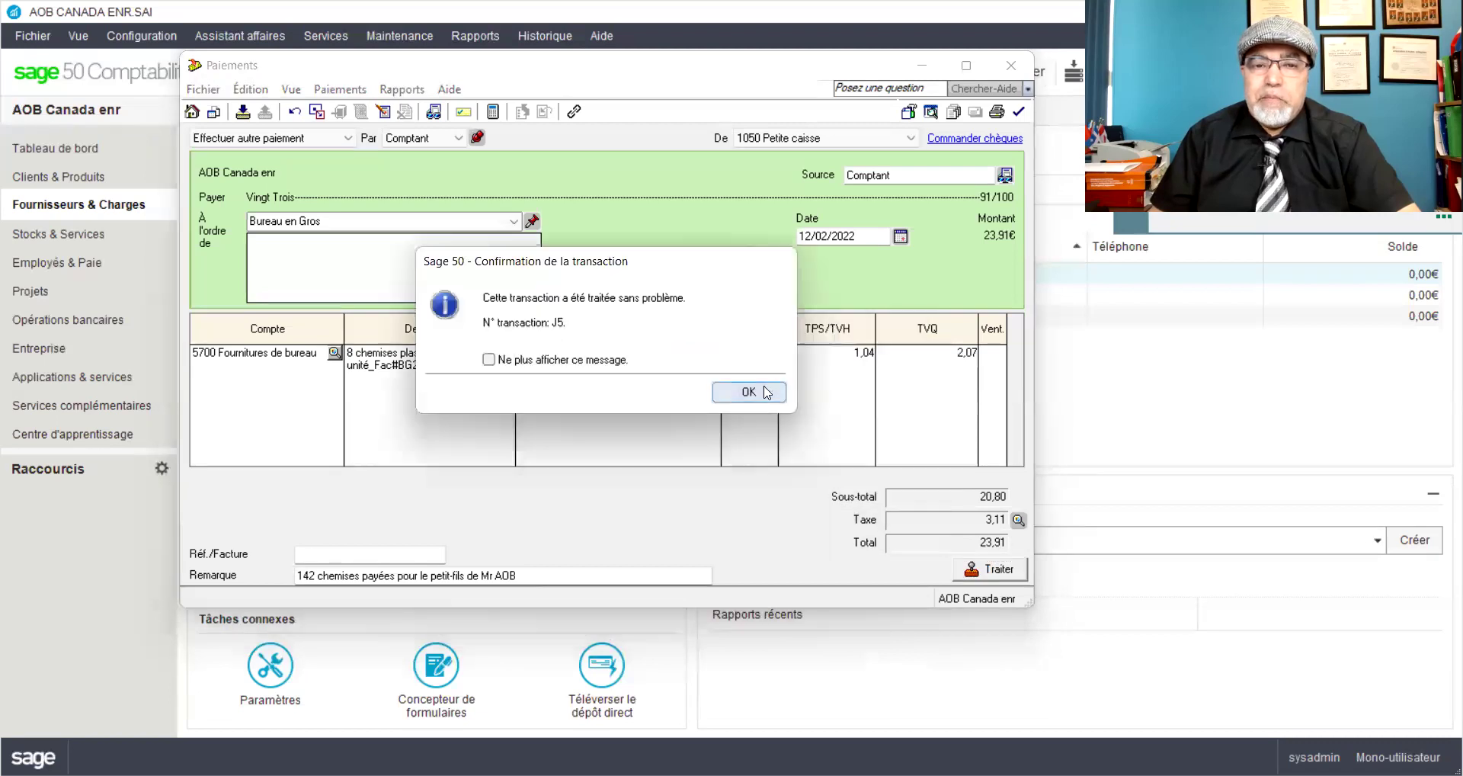
pyautogui.click(766, 392)
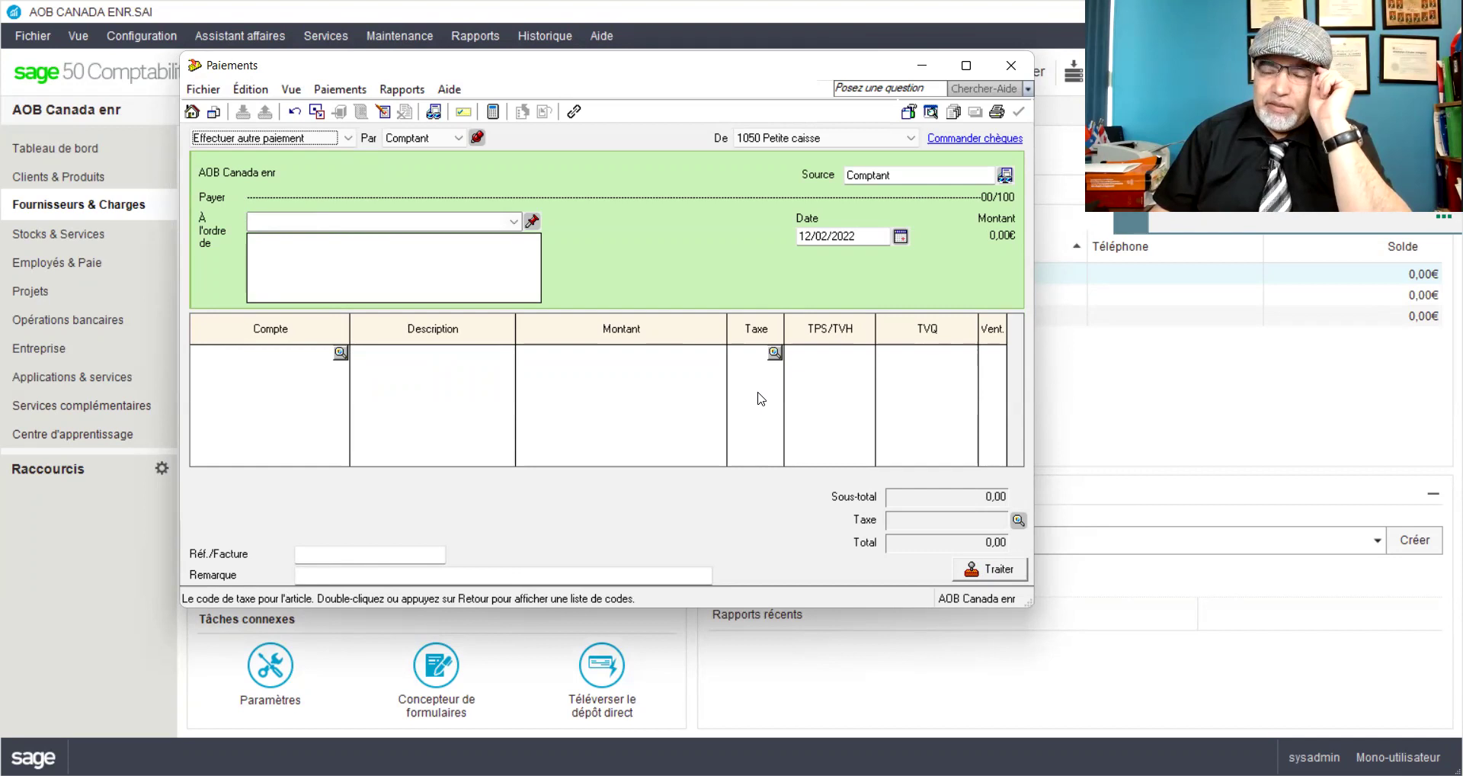
# Step: Start a general journal entry with source fac#Bg25, date 12/02, and a remark on 142 shirts for the owner's grandson
pyautogui.click(28, 351)
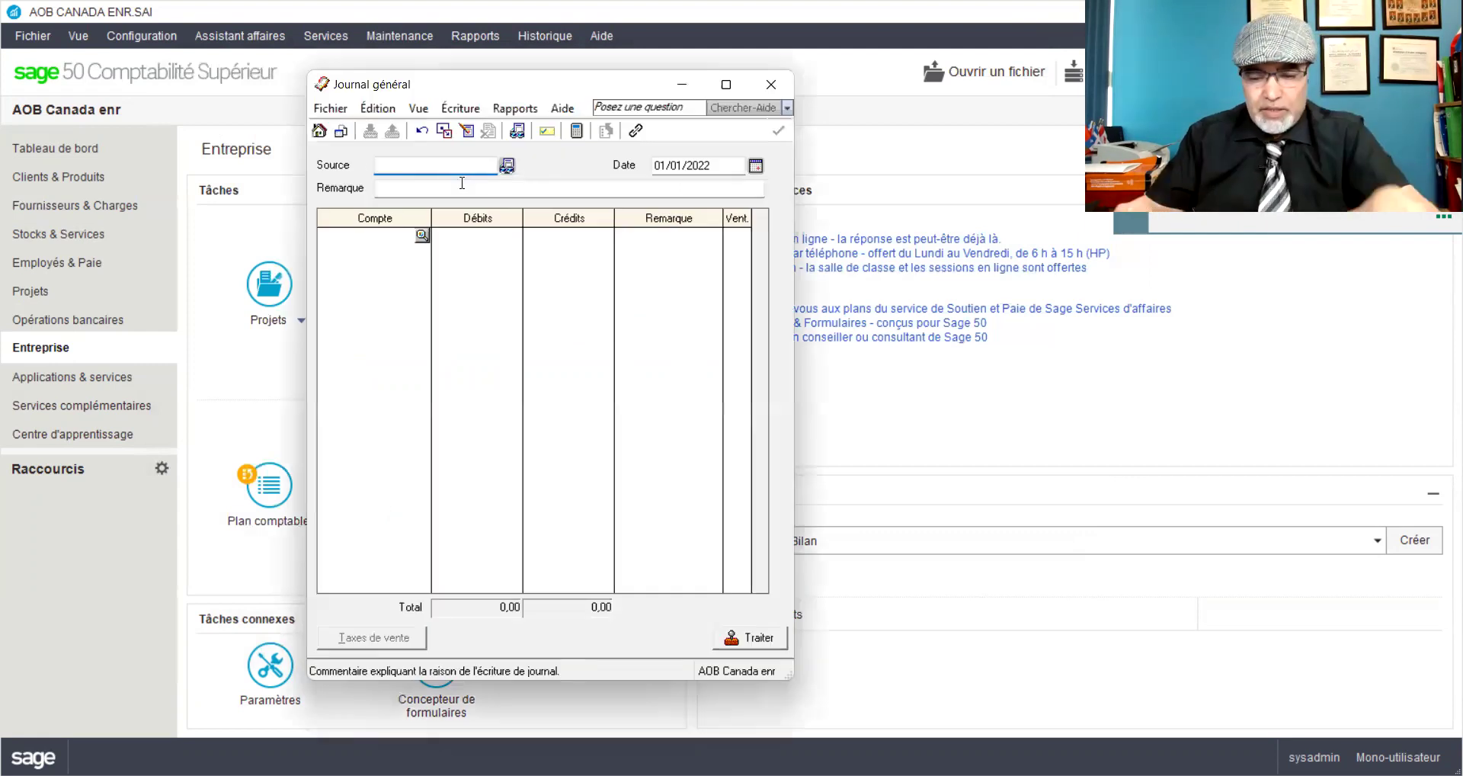
pyautogui.write('fac')
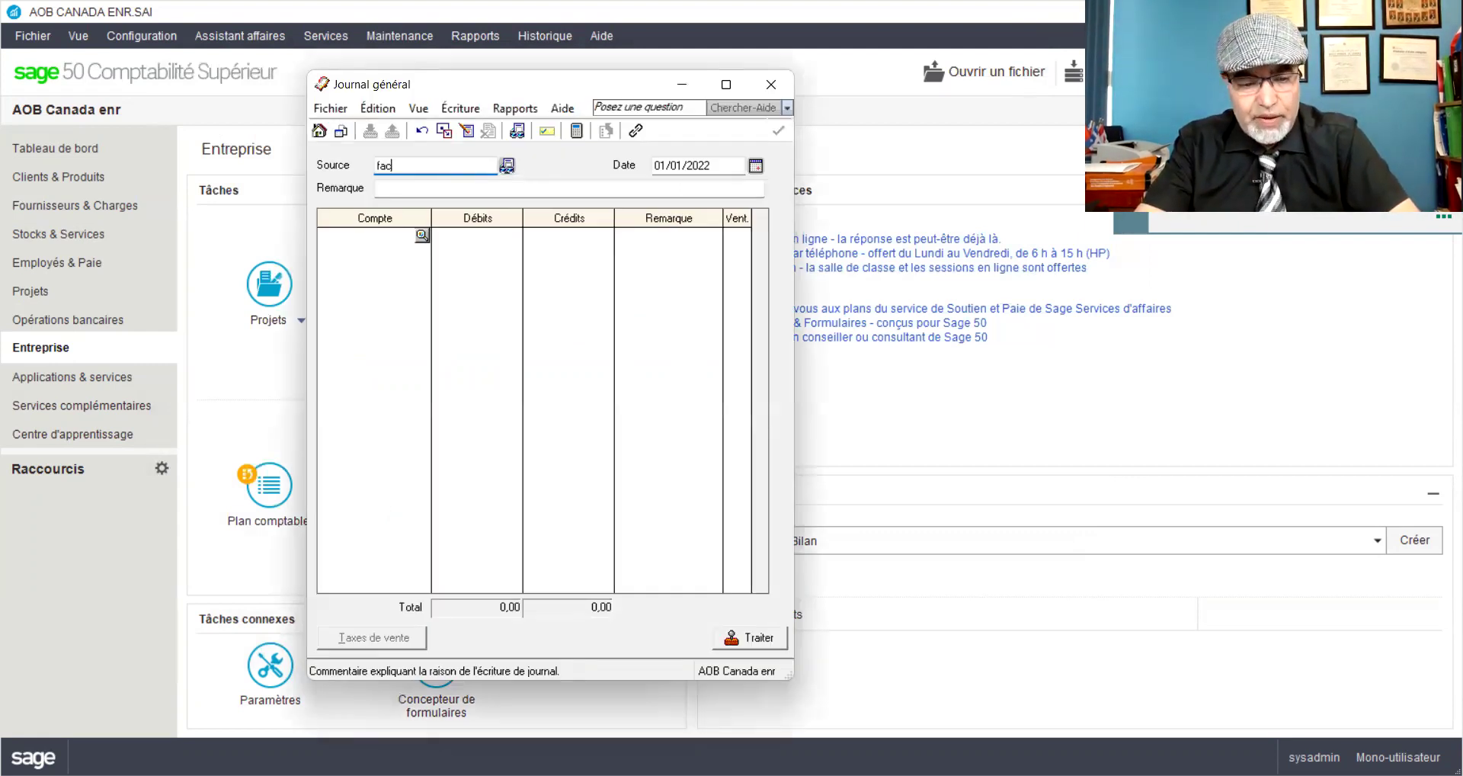
pyautogui.write('#')
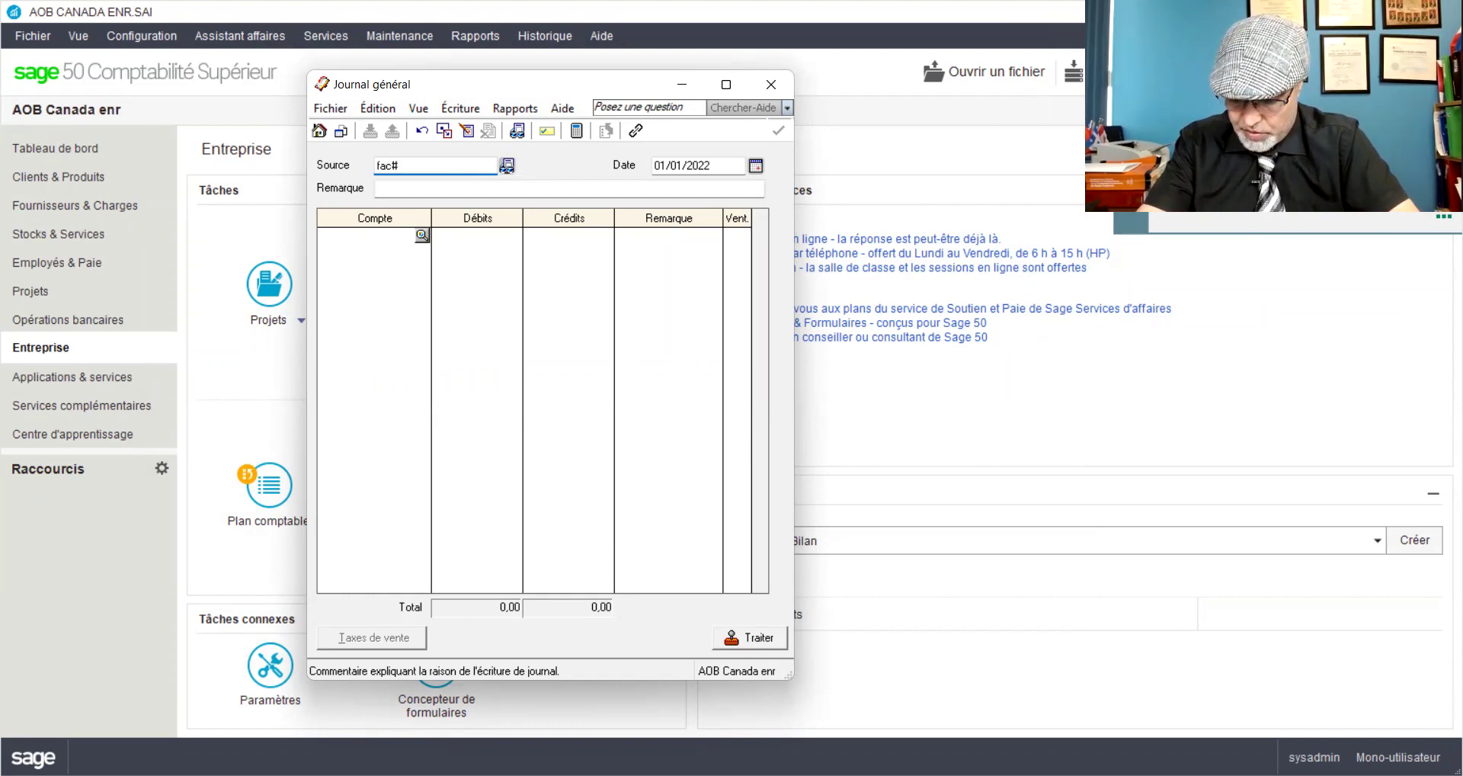
pyautogui.write('Bg25')
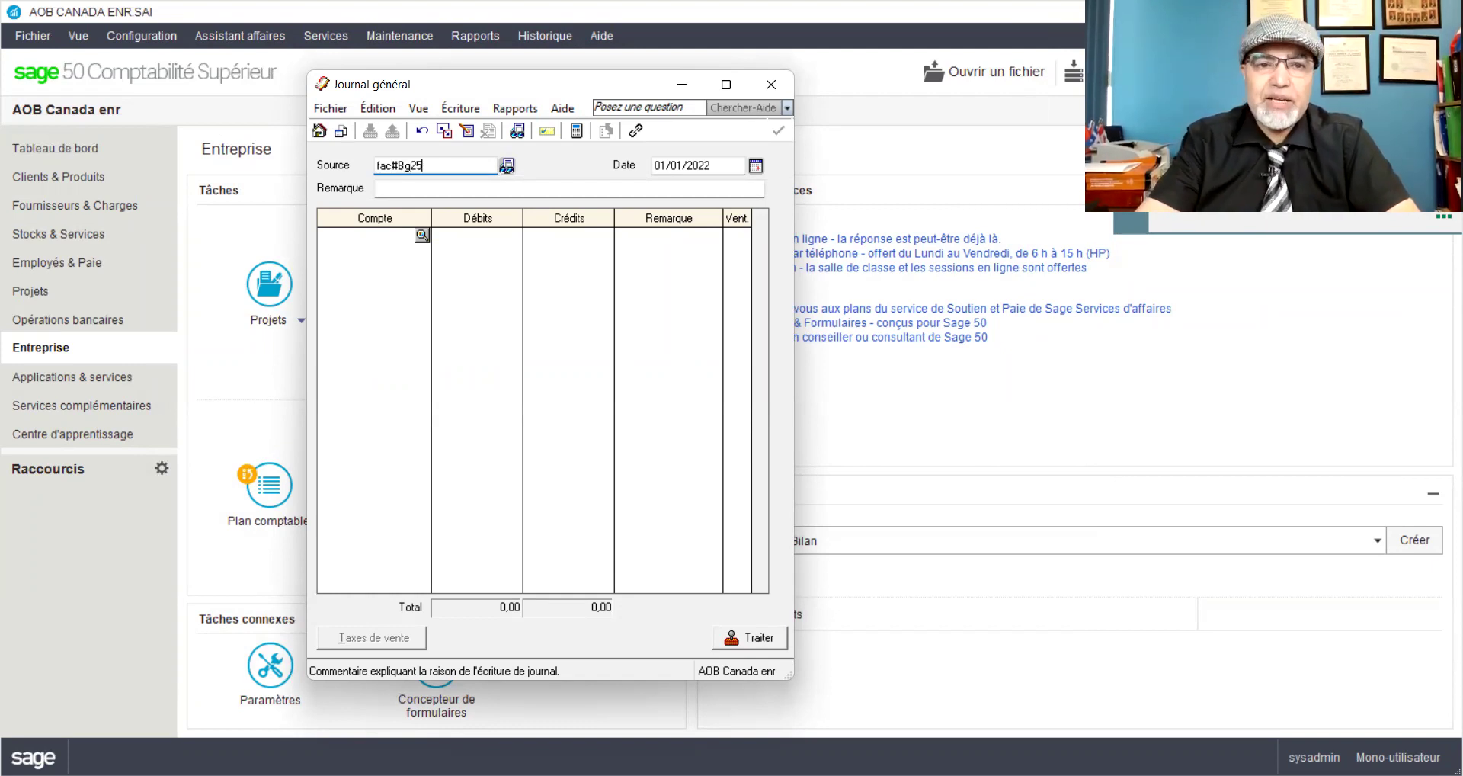
pyautogui.moveTo(684, 165); pyautogui.dragTo(656, 164)
pyautogui.write('12/02')
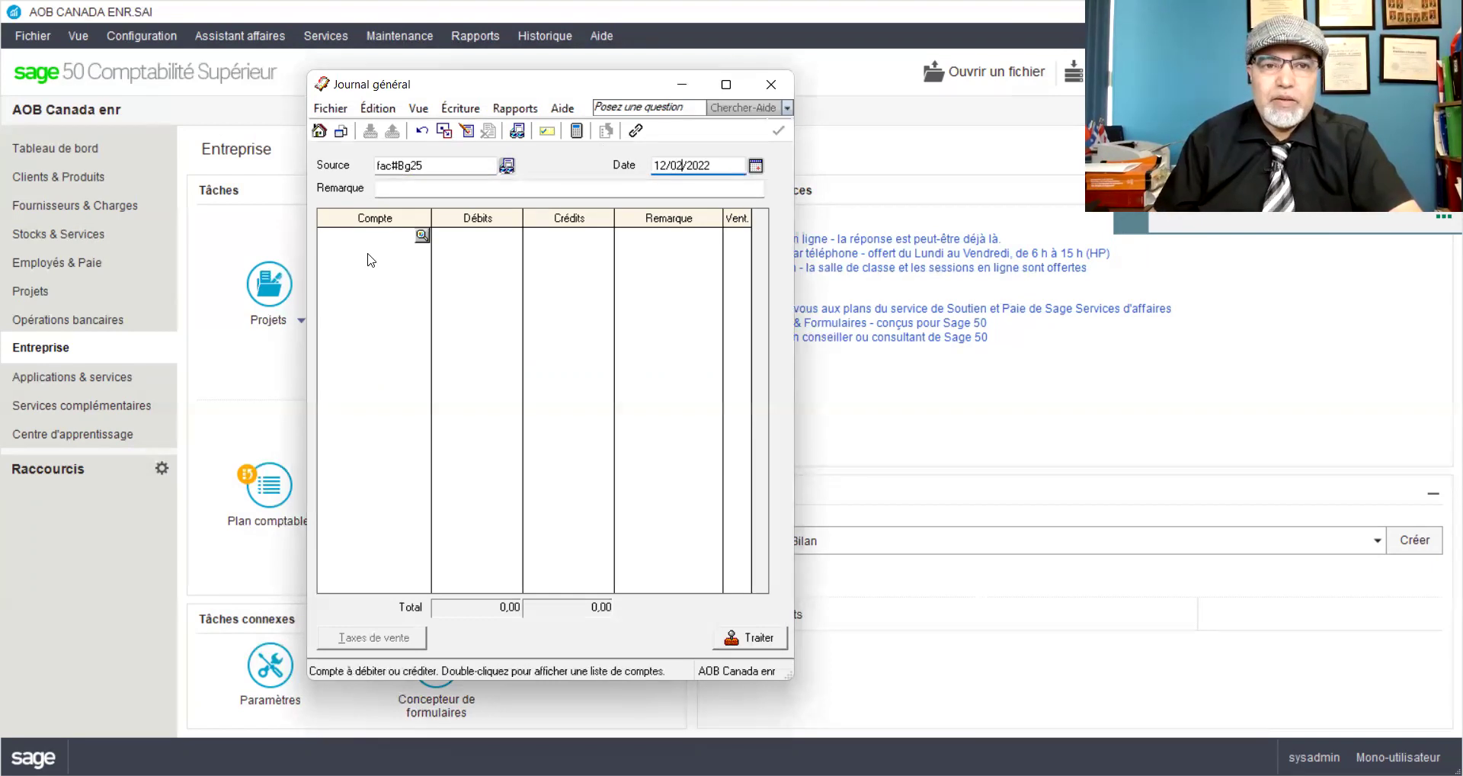
pyautogui.click(415, 186)
pyautogui.write('A')
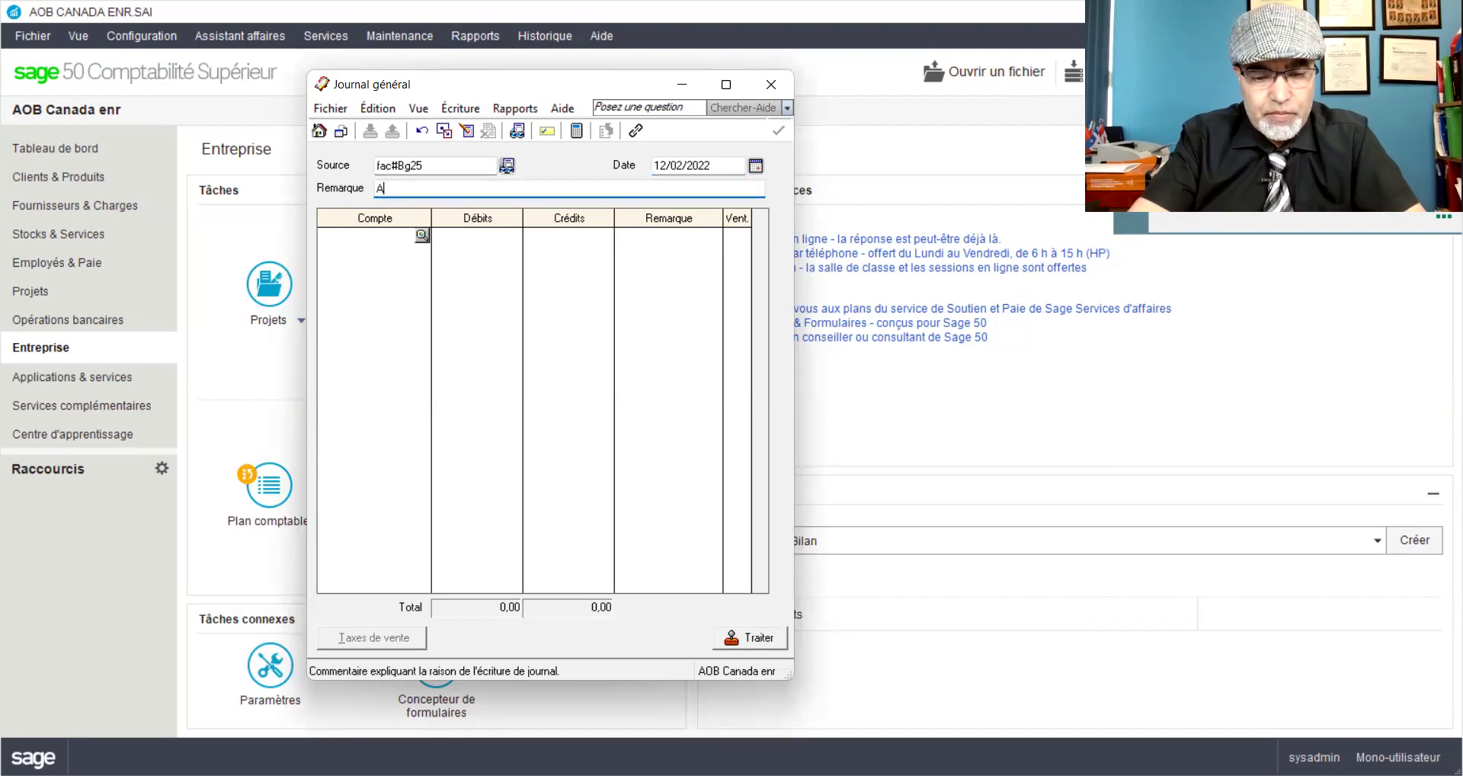
pyautogui.write('chat de 14')
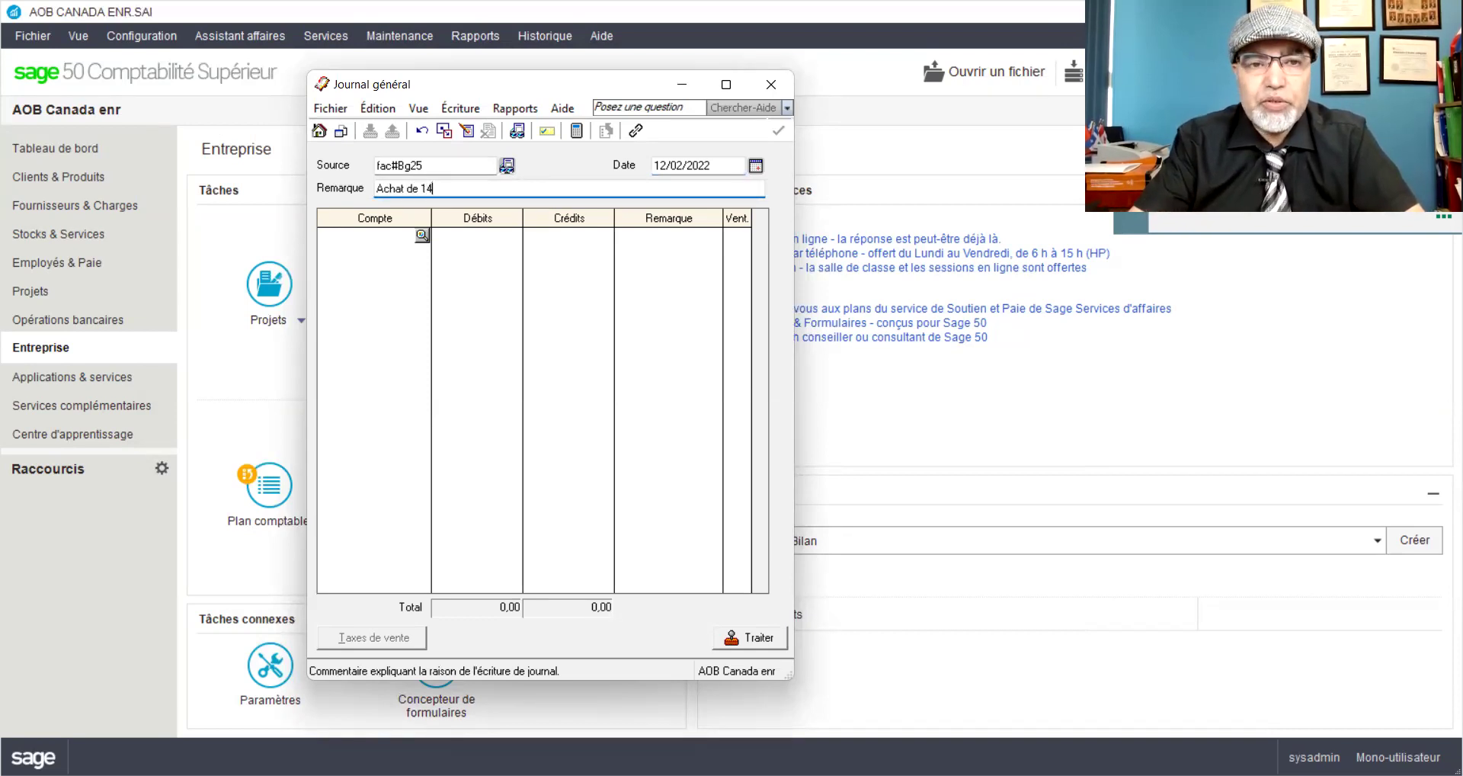
pyautogui.write('2 chemises')
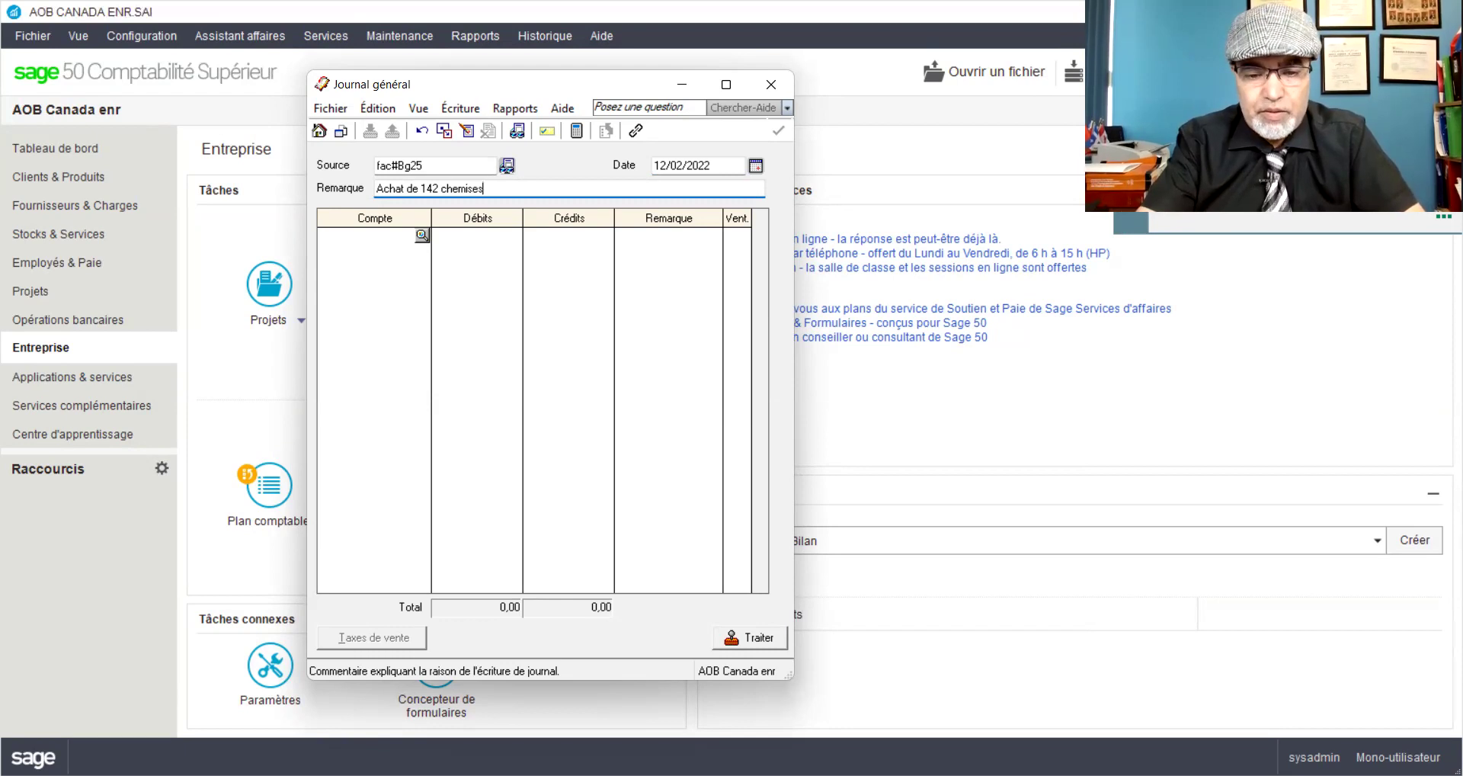
pyautogui.write(' pour le pe')
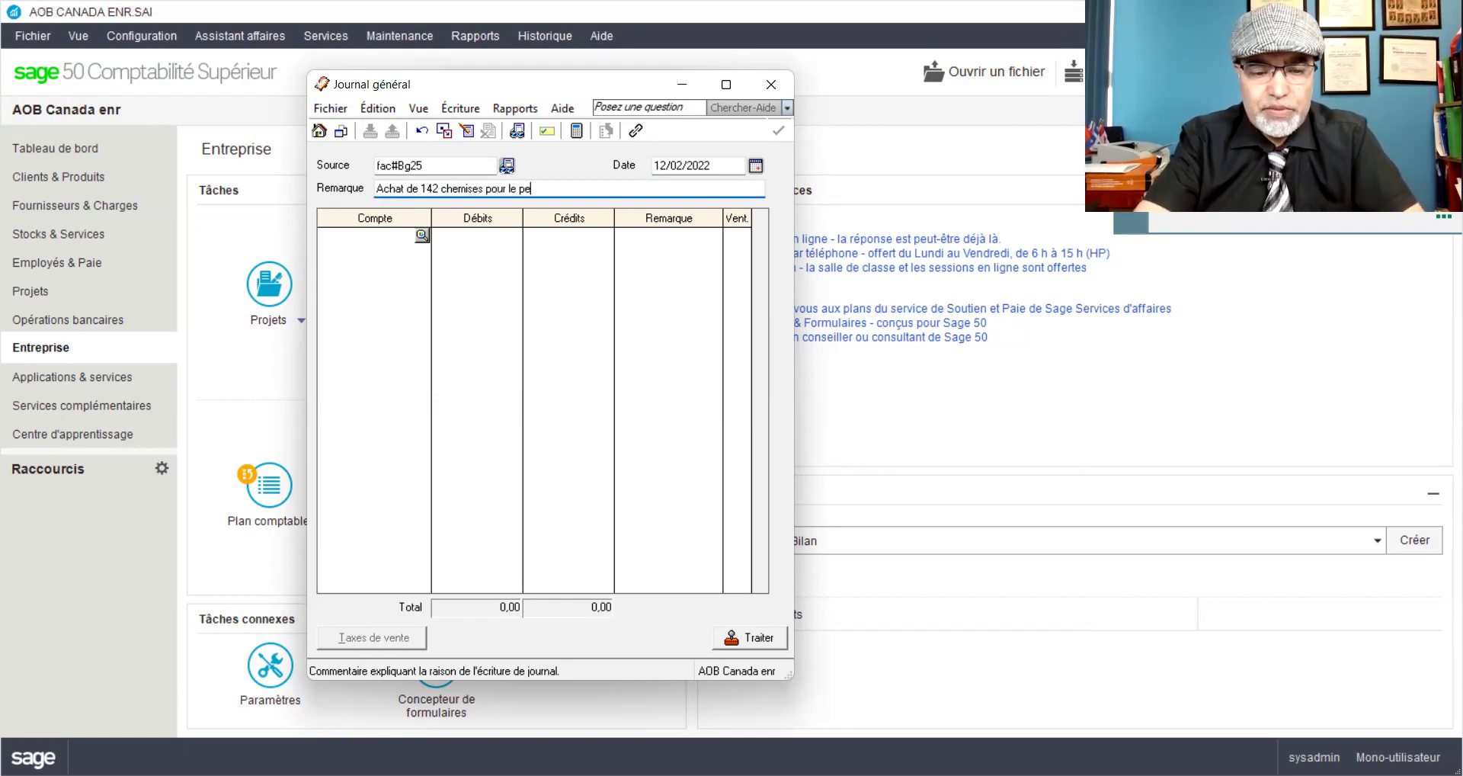
pyautogui.write('tit fils de')
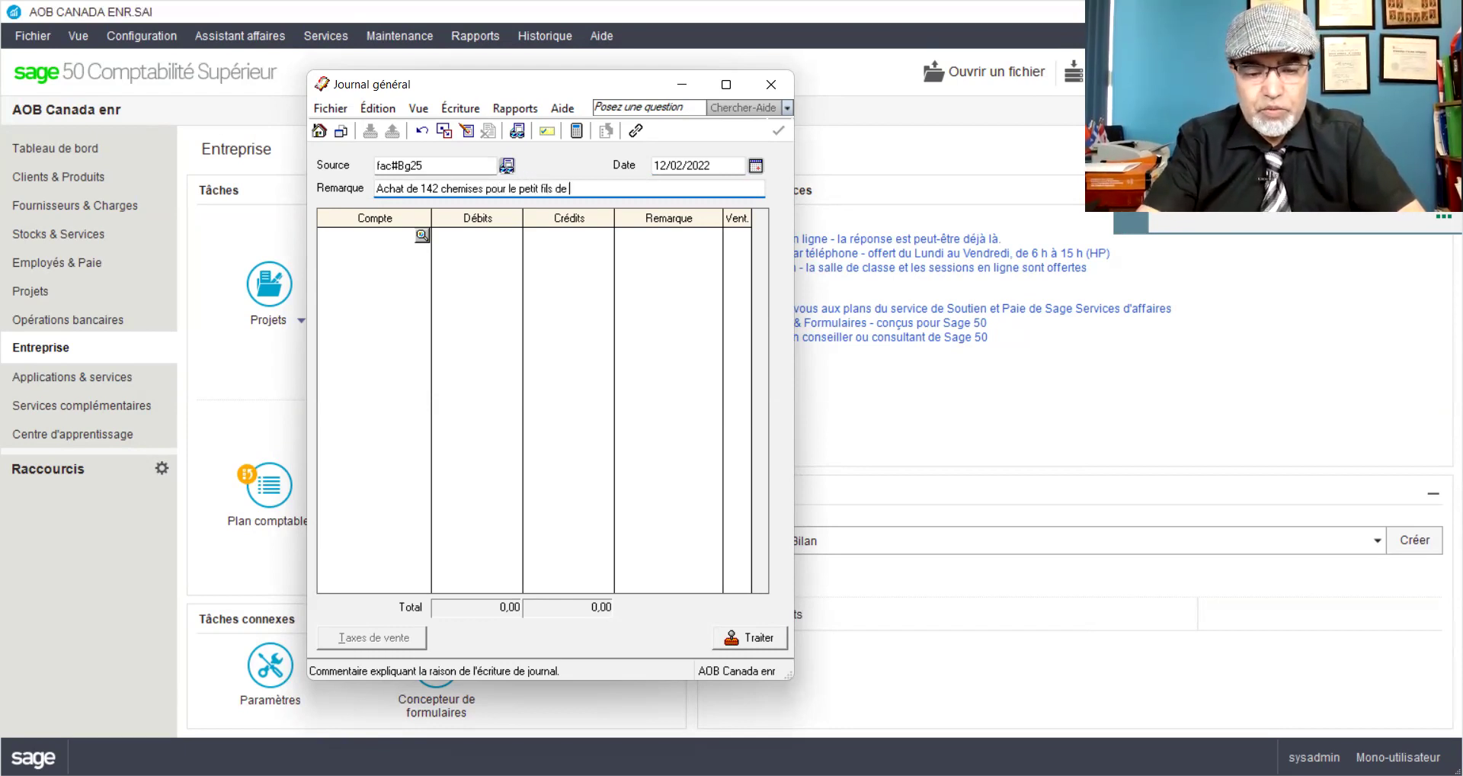
pyautogui.write(' Mr AOB')
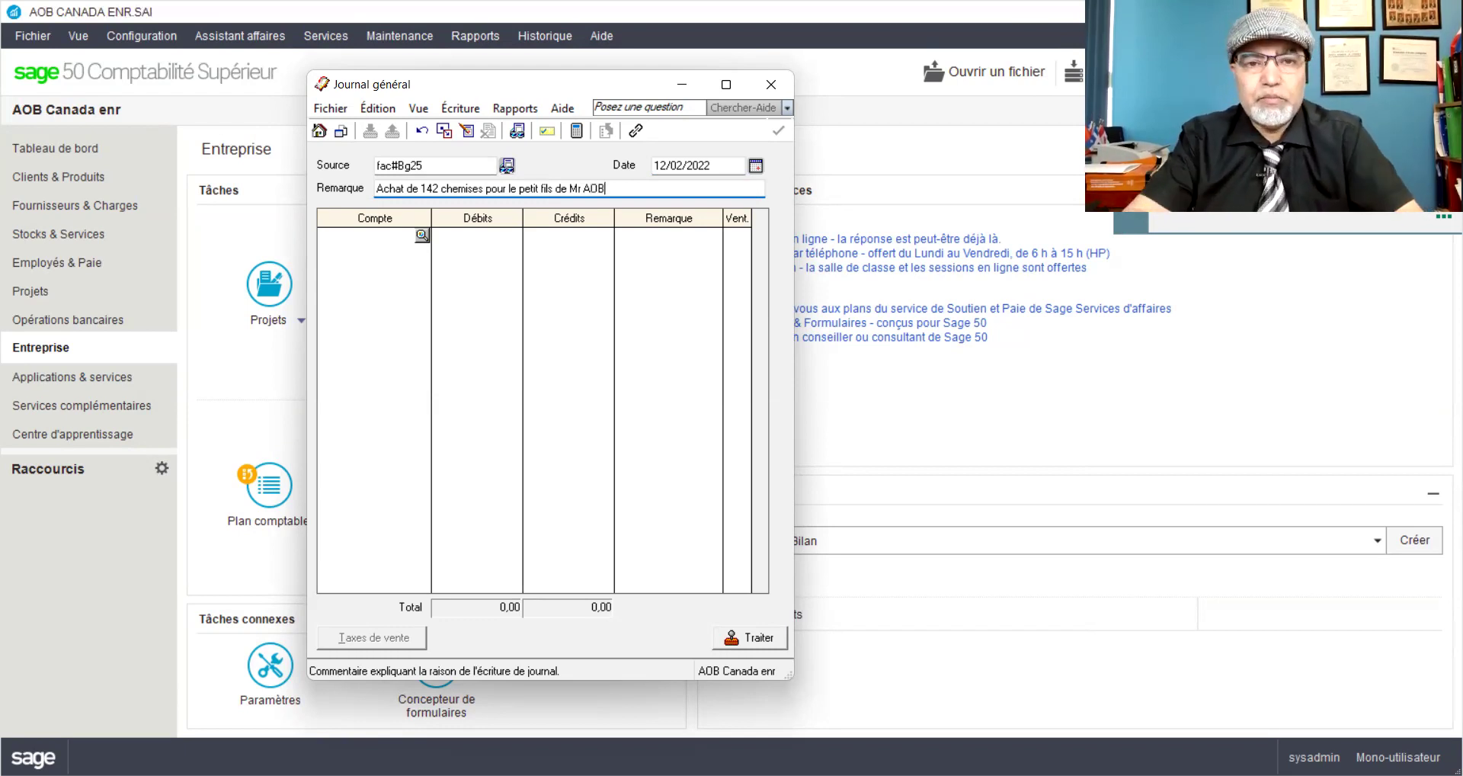
pyautogui.click(347, 238)
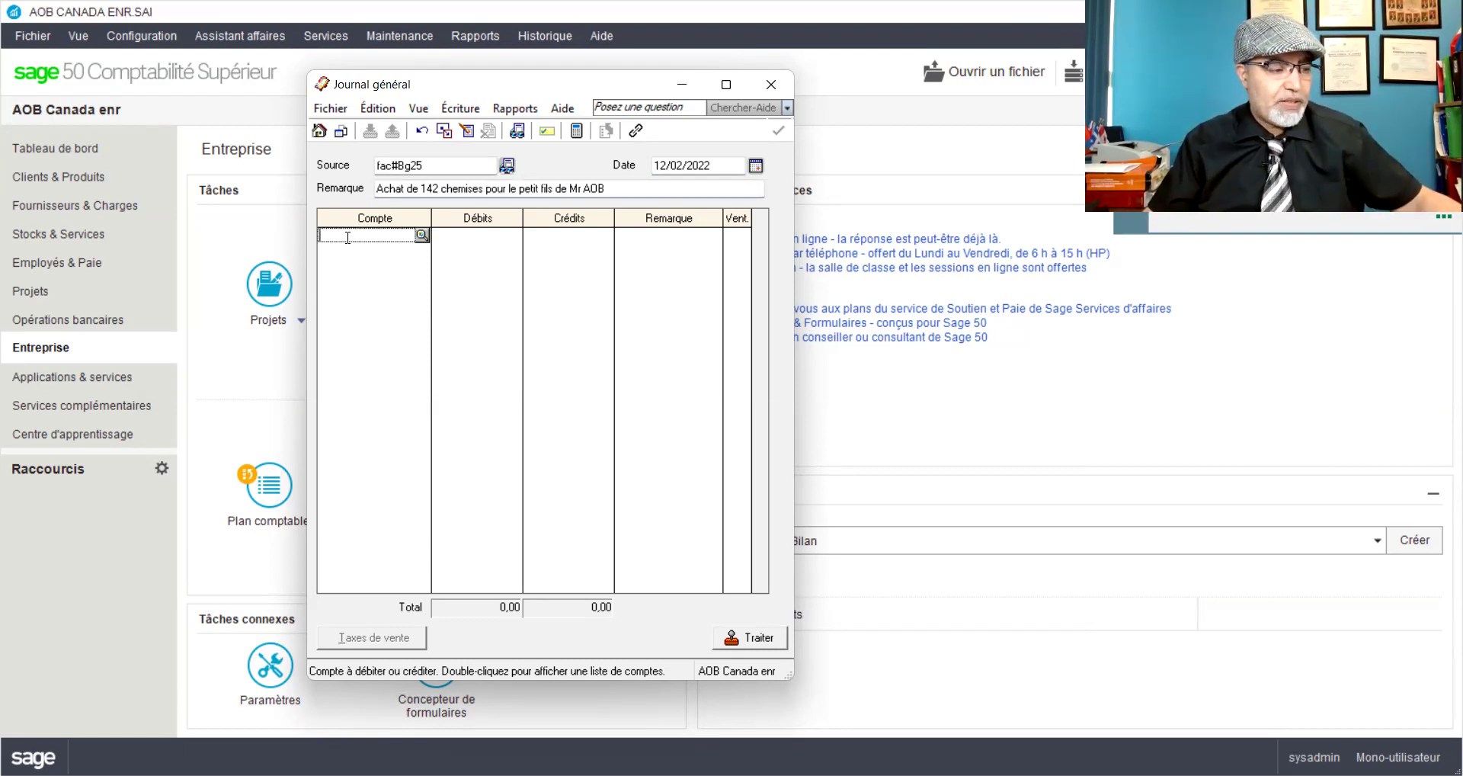
# Step: Debit 3015 AOB_Retraits 424,58 and credit 1050 Petite caisse 424,58 to balance the entry
pyautogui.click(608, 188)
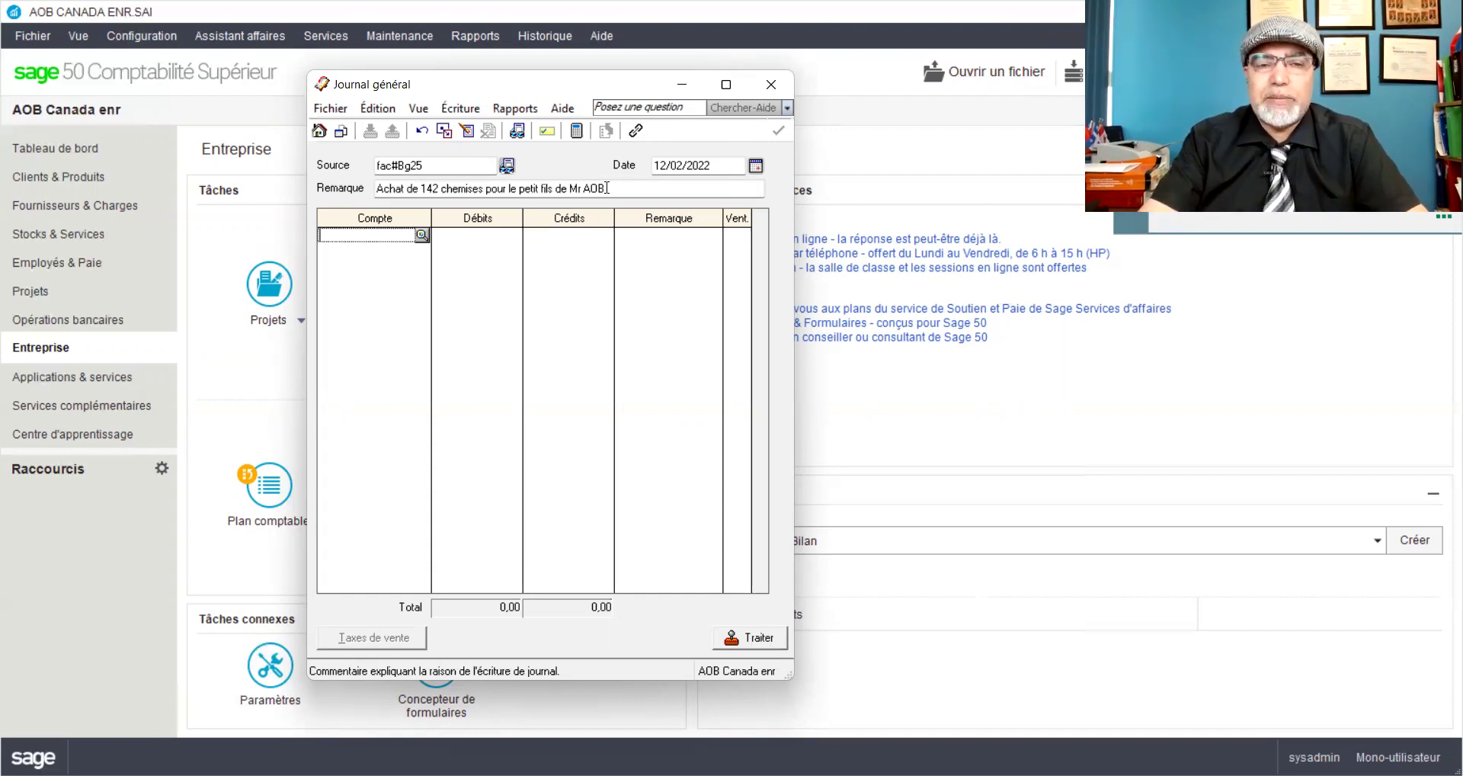
pyautogui.write('3015')
pyautogui.press('Tab')
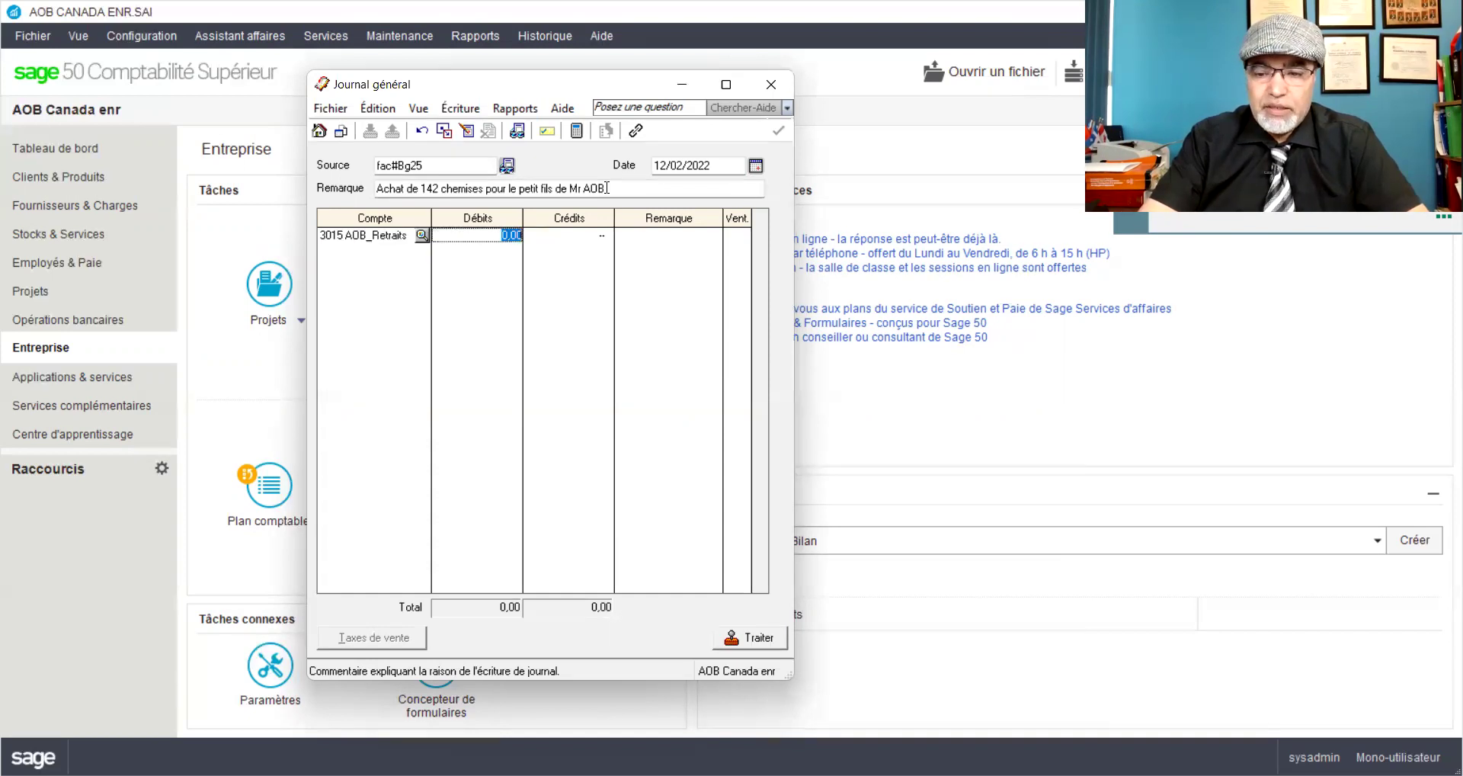
pyautogui.write('42')
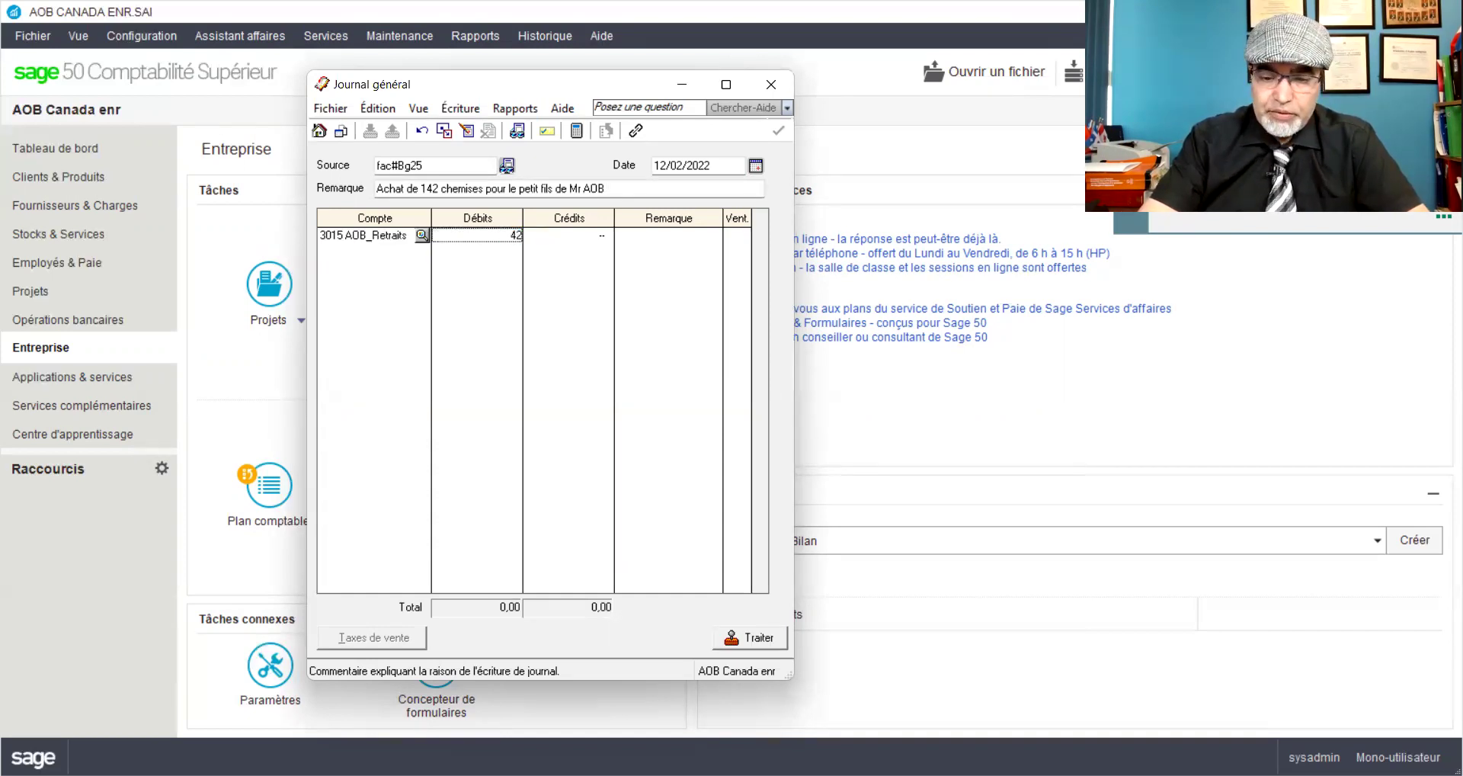
pyautogui.write('4,58')
pyautogui.press('Tab')
pyautogui.press('Tab')
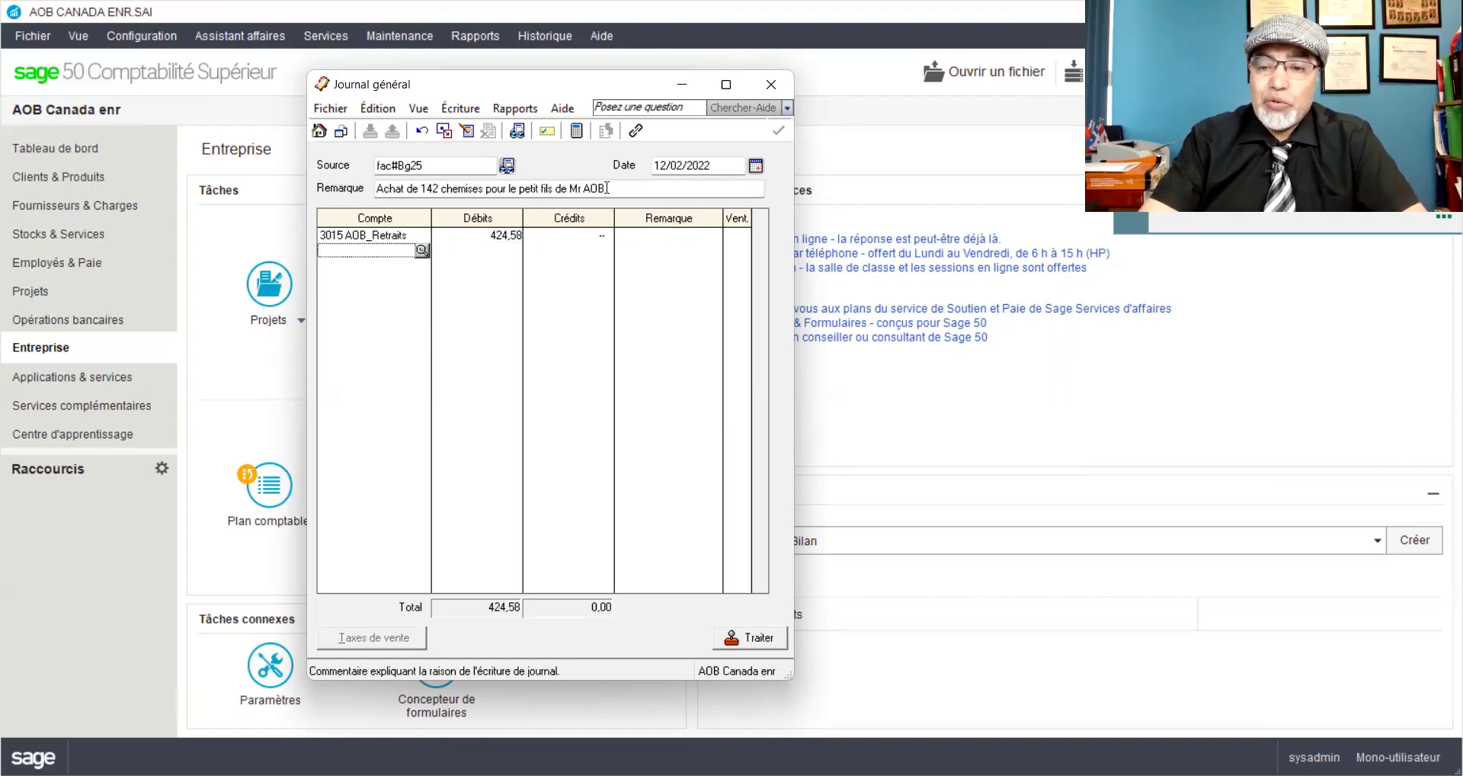
pyautogui.write('1050')
pyautogui.press('Tab')
pyautogui.press('Tab')
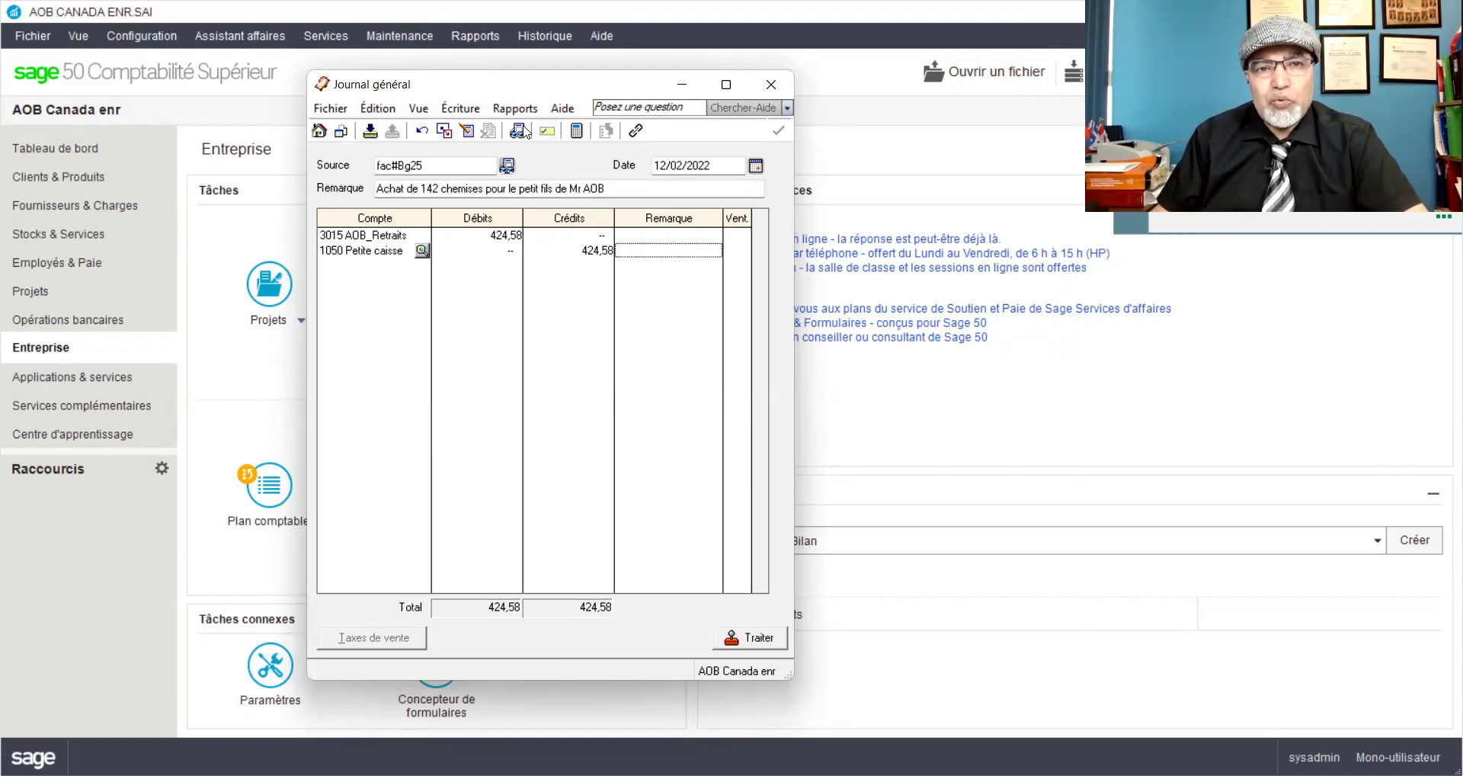
# Step: Preview the journal entry details report from Rapports, then close it
pyautogui.click(515, 111)
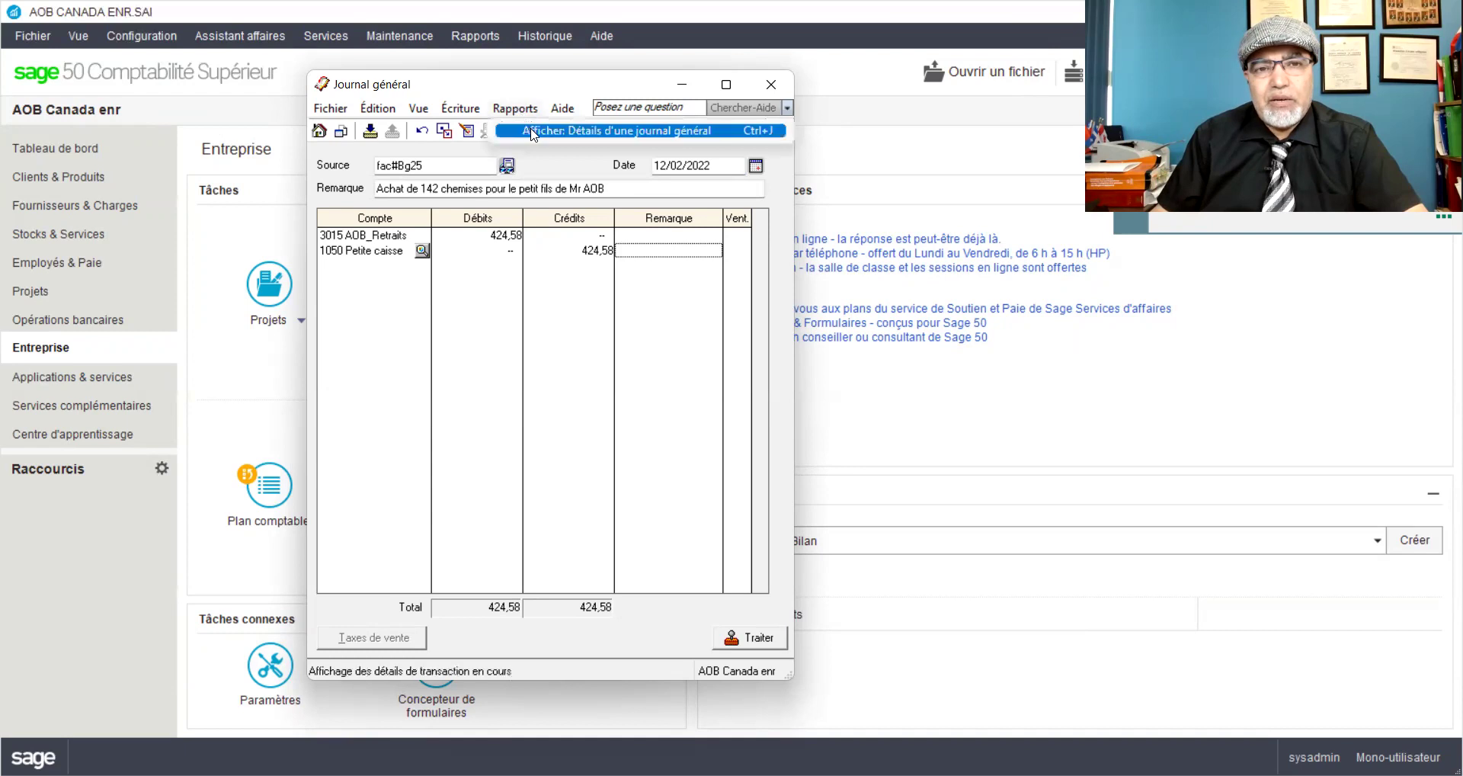
pyautogui.click(531, 132)
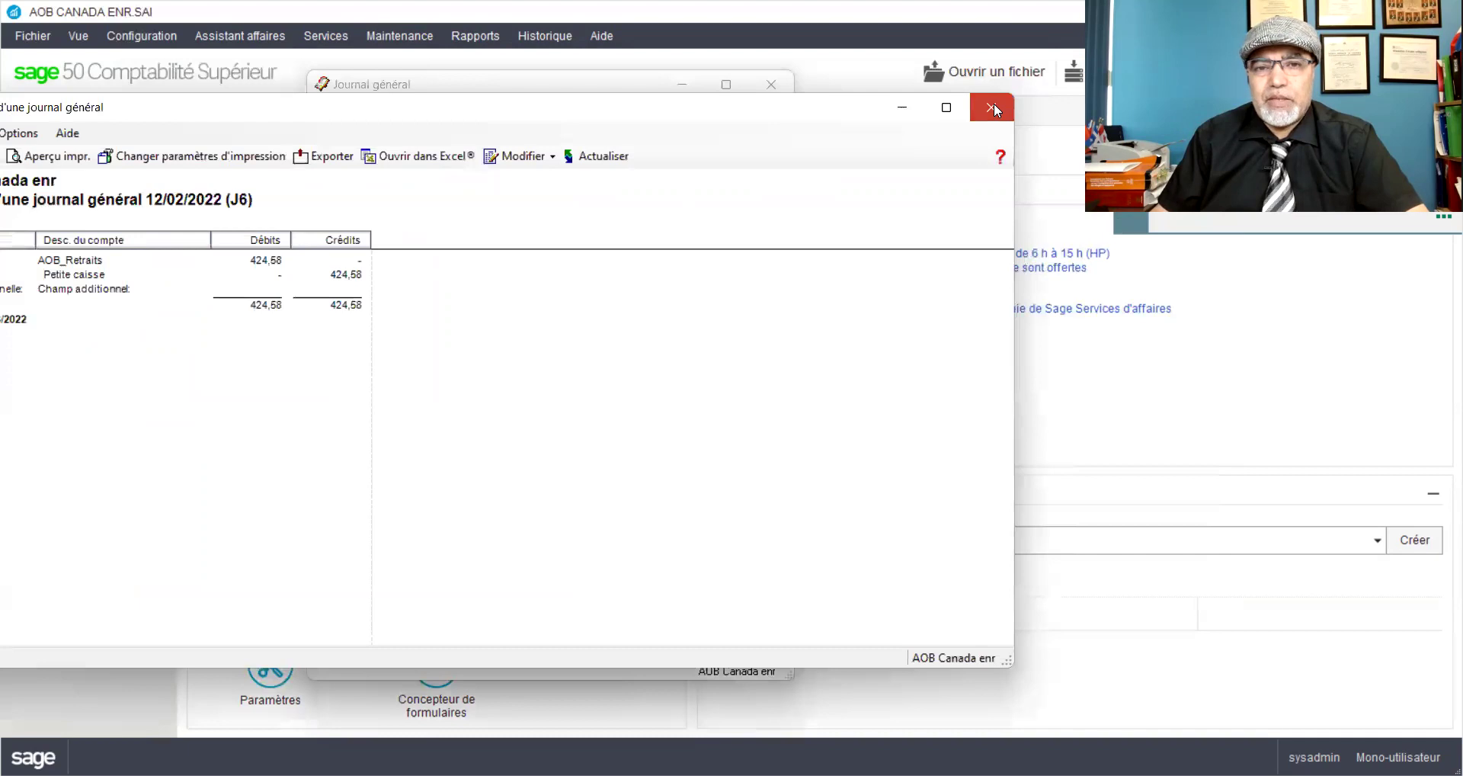
pyautogui.click(992, 107)
# Step: Post the 424,58 entry as transaction J6, confirming the posting date
pyautogui.click(733, 640)
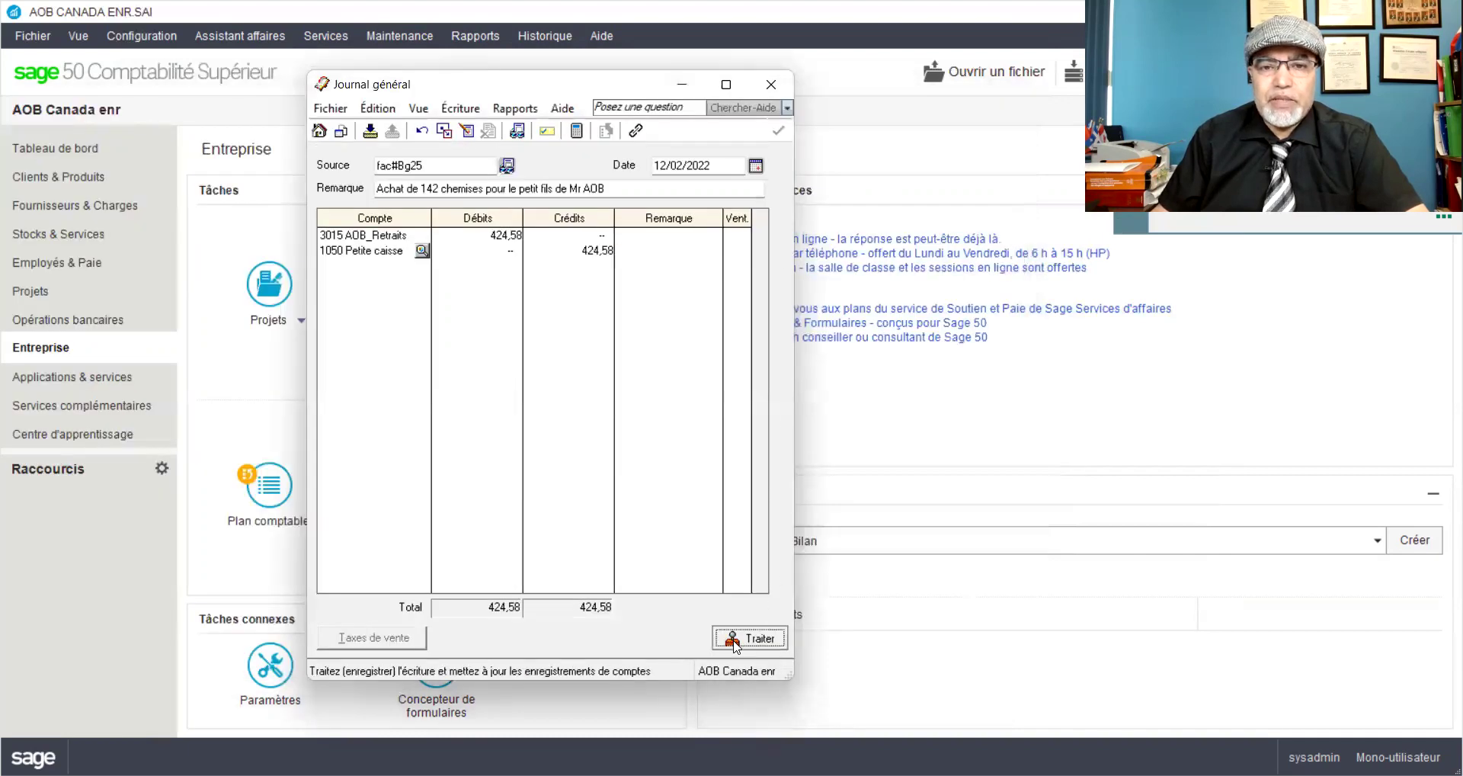
pyautogui.click(777, 471)
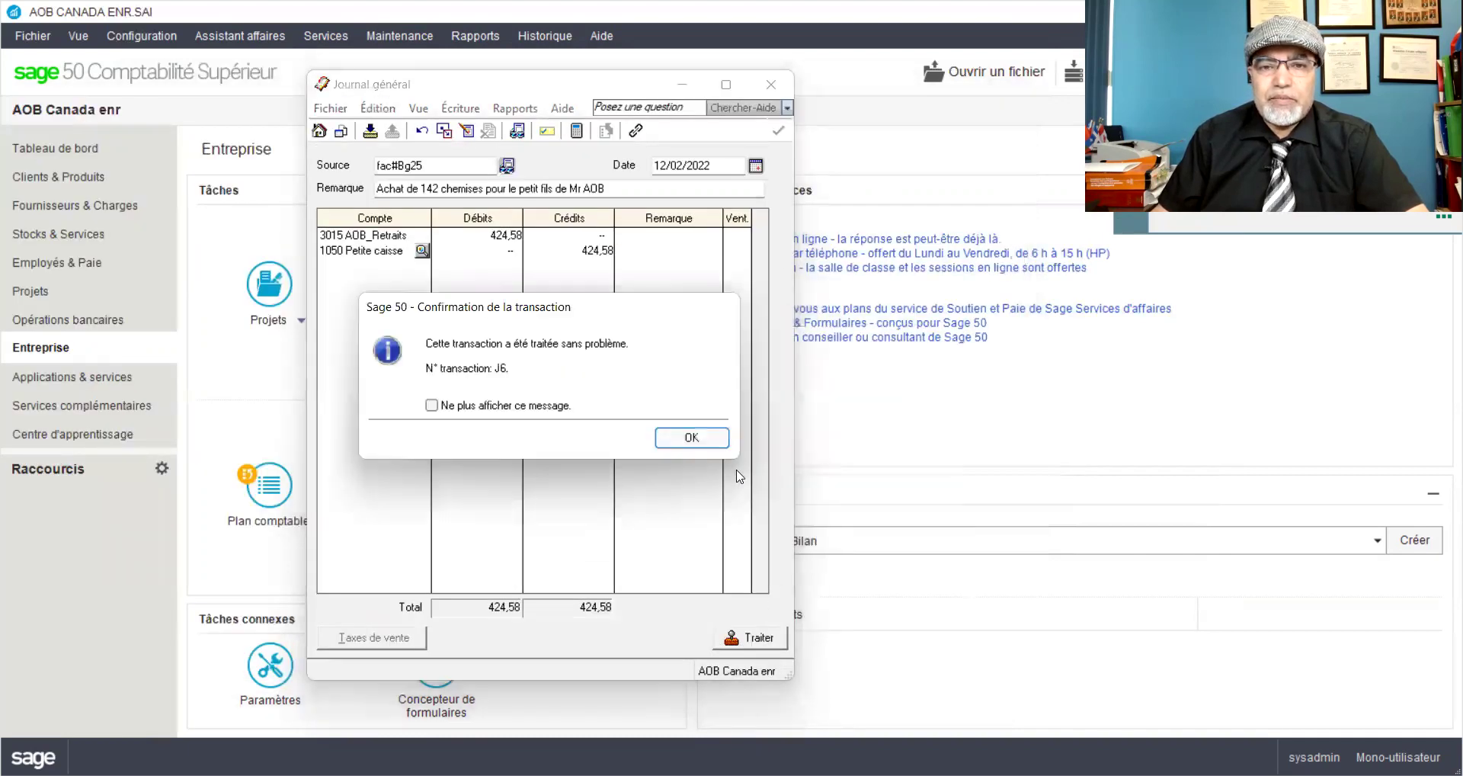
pyautogui.click(696, 437)
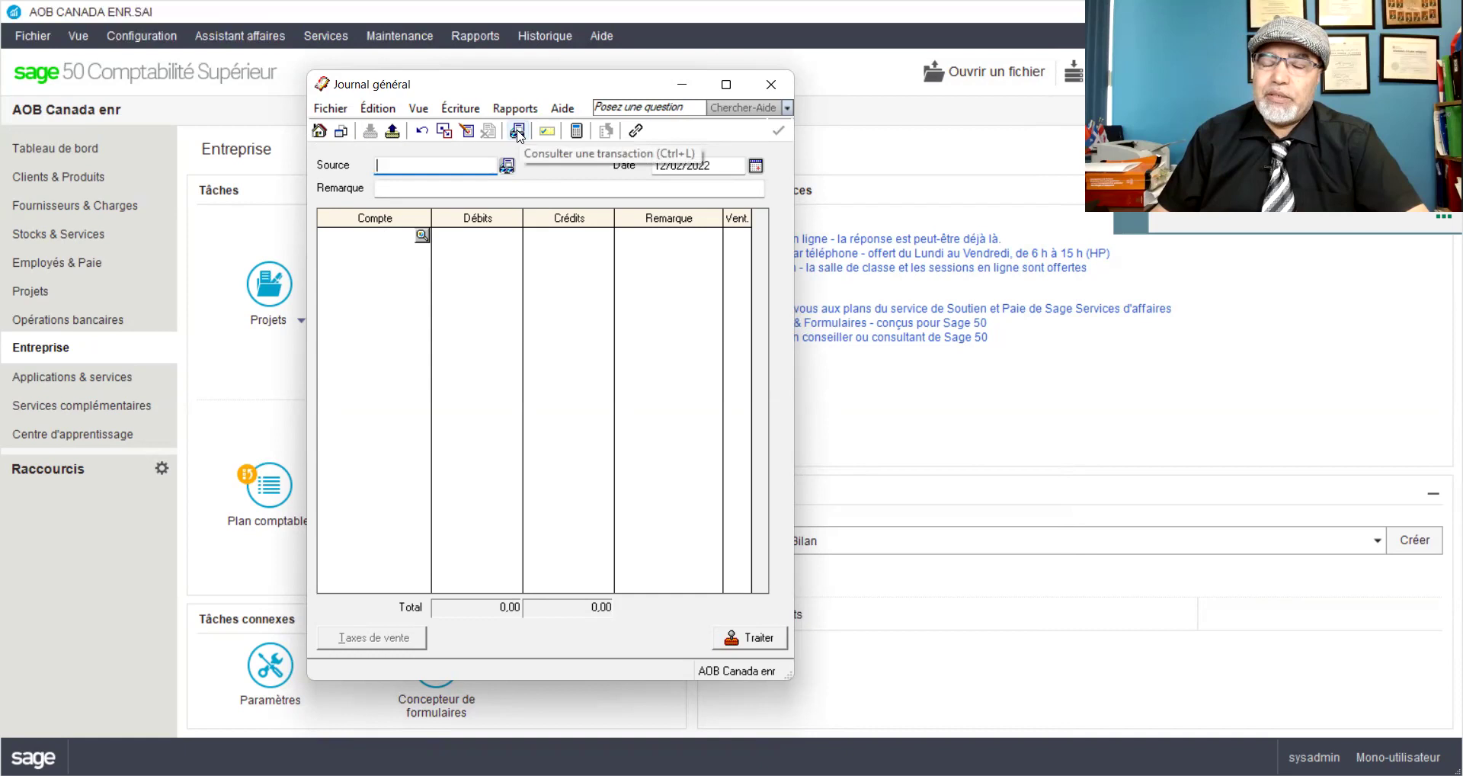
# Step: Review posted transactions up to 12/02/2022, then enter source Fac#REPR035 for a new entry
pyautogui.click(517, 133)
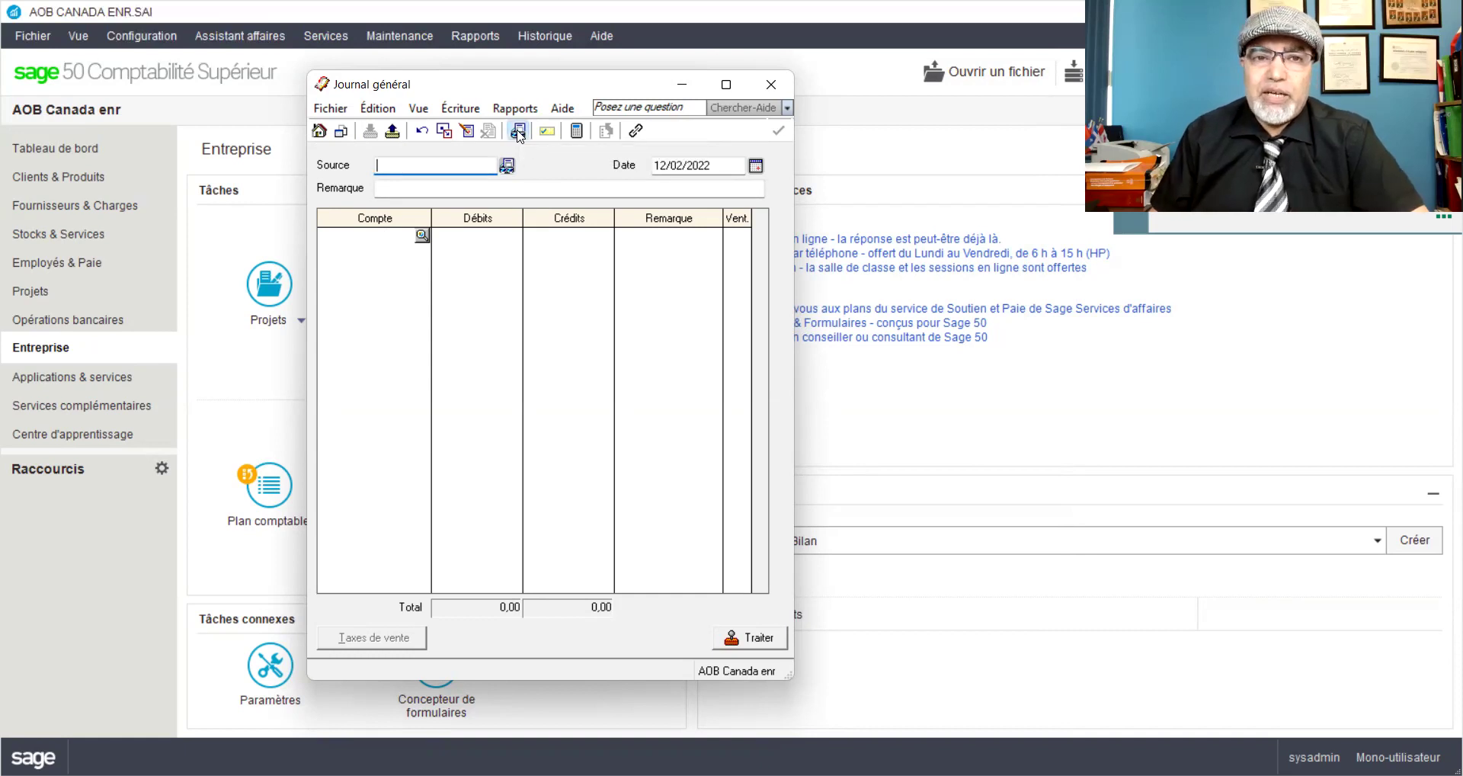
pyautogui.click(781, 244)
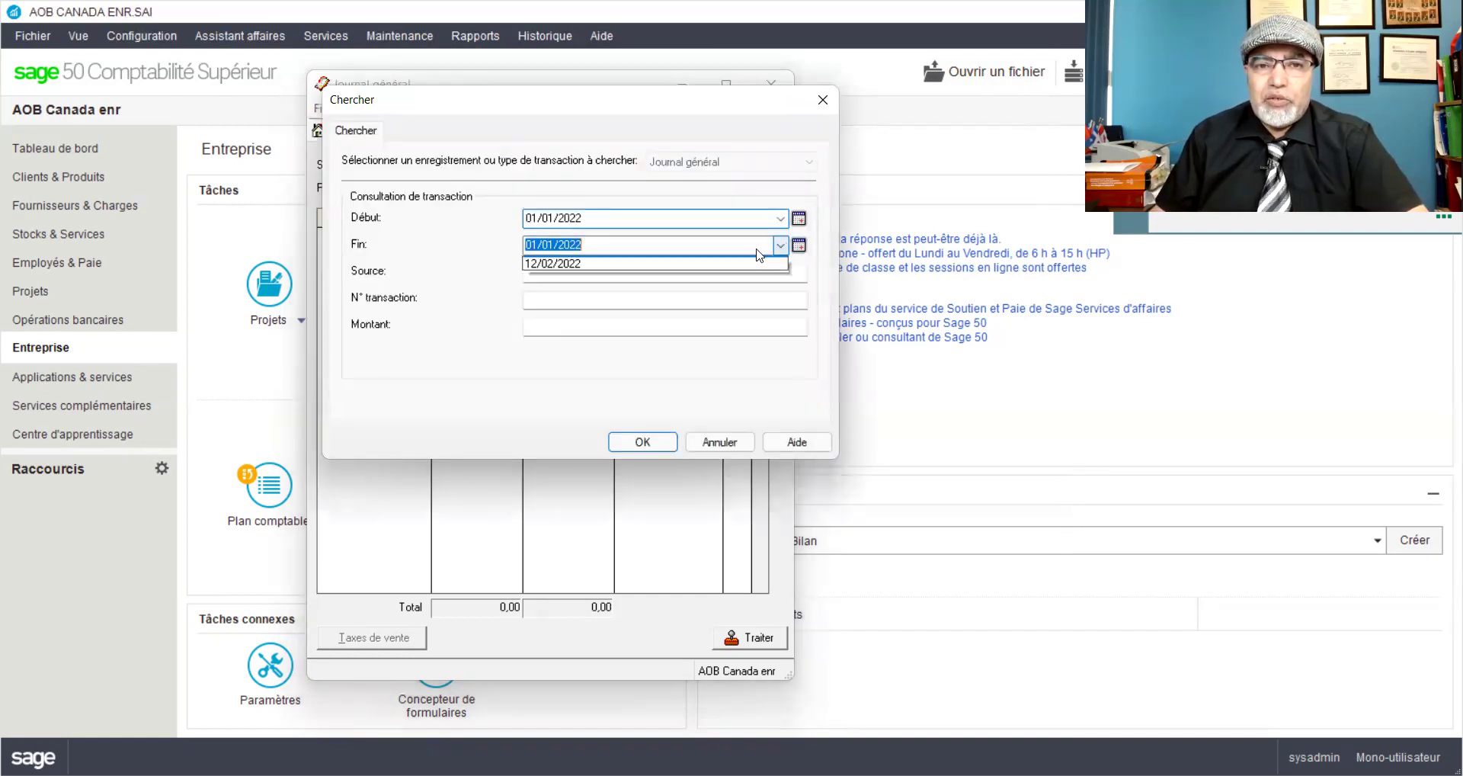
pyautogui.click(593, 276)
pyautogui.click(634, 442)
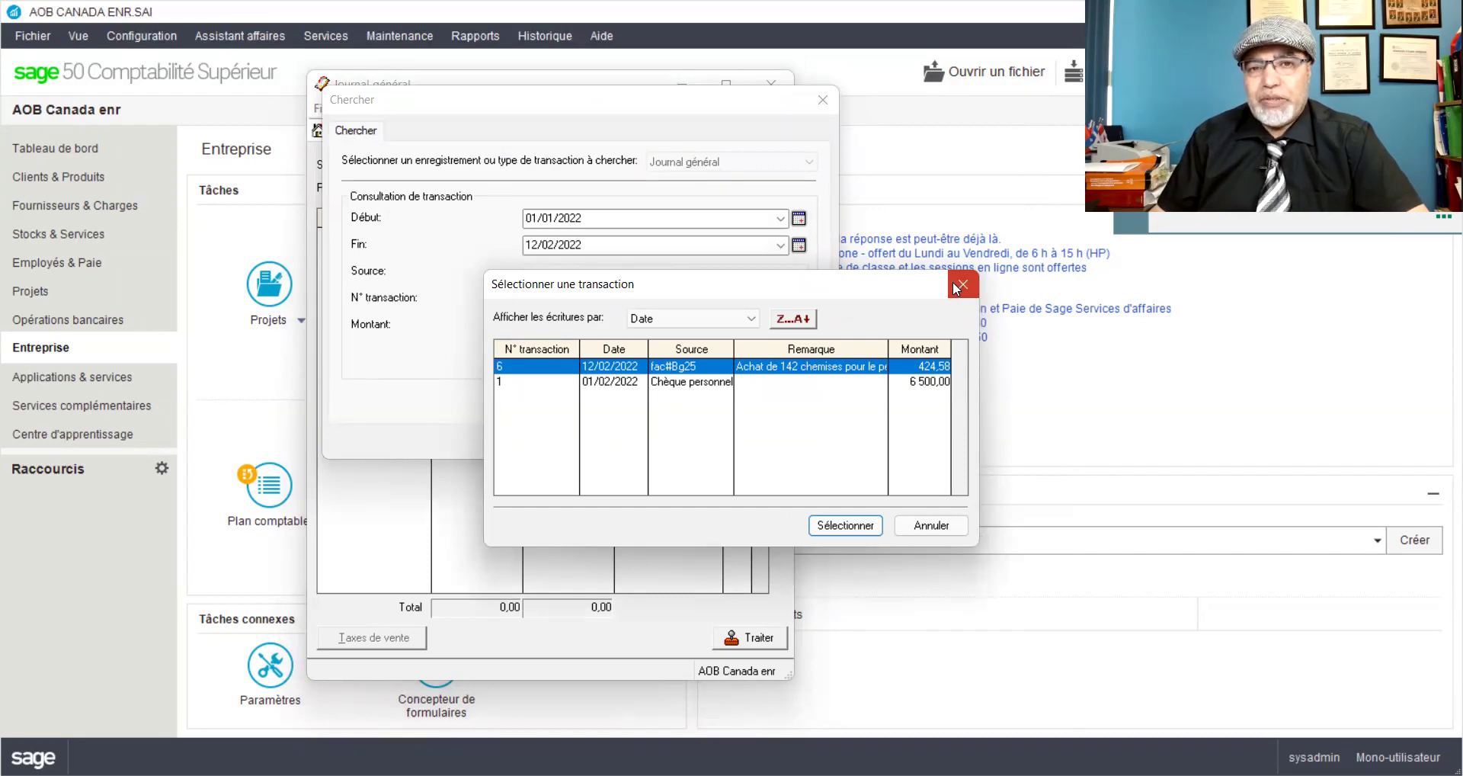
pyautogui.click(962, 288)
pyautogui.click(822, 100)
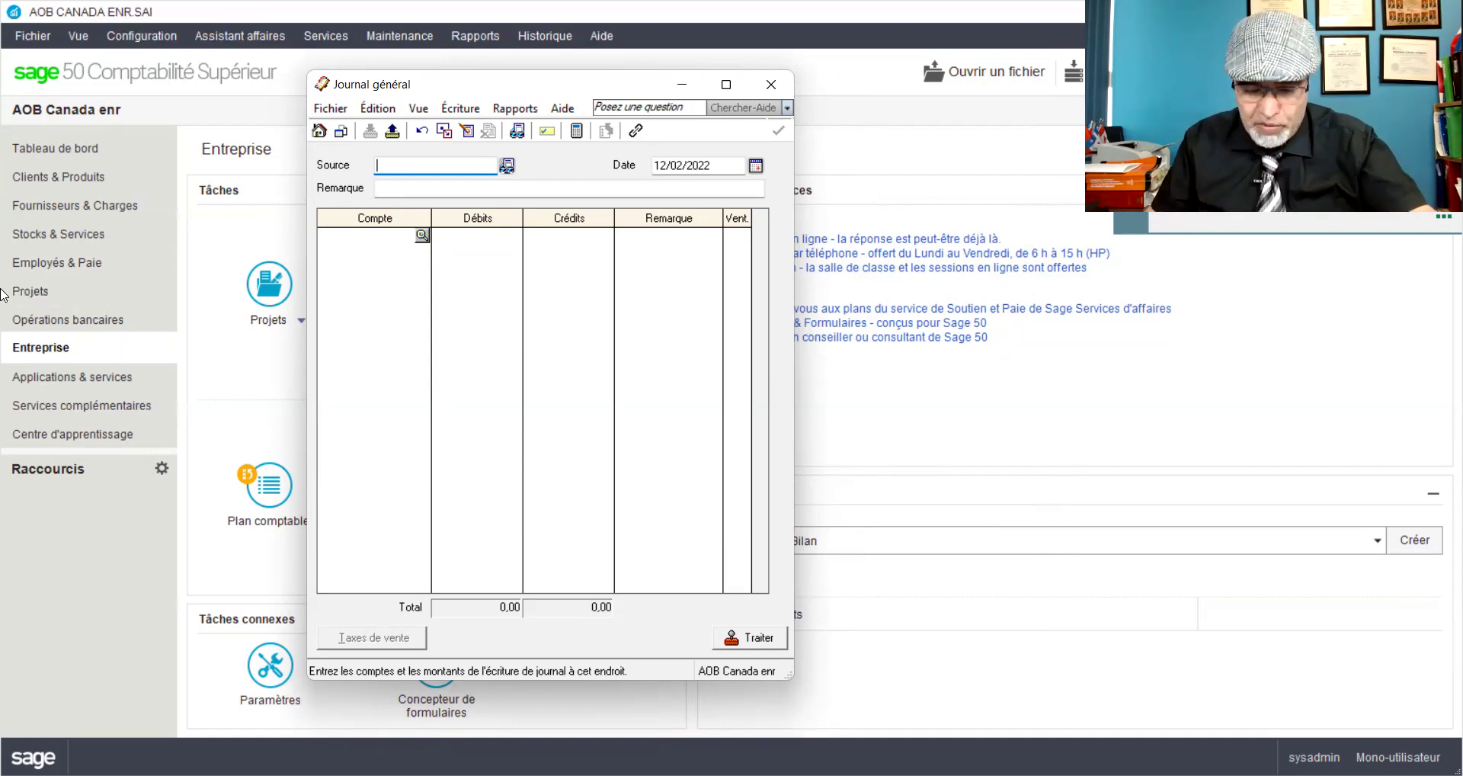
pyautogui.write('Fac')
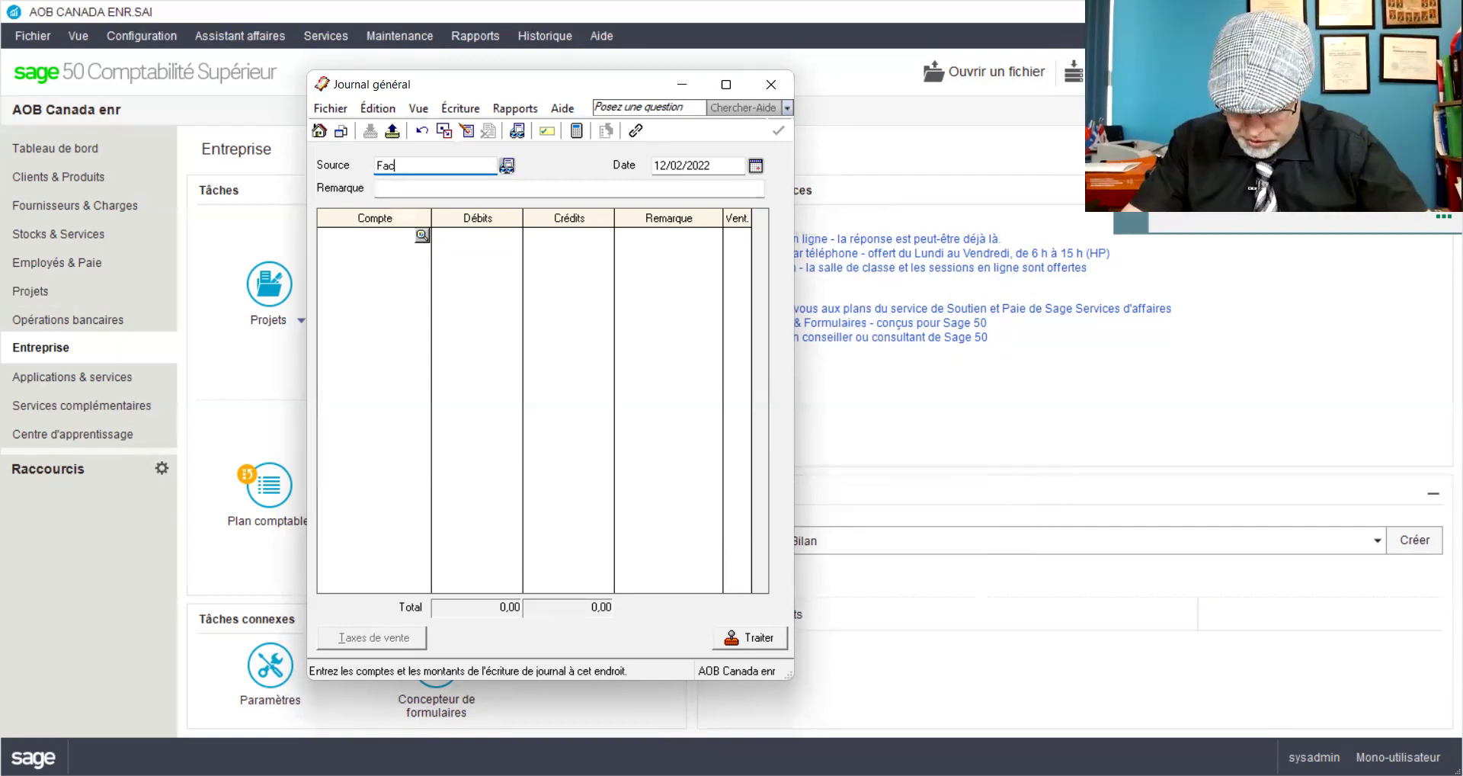
pyautogui.write('#R')
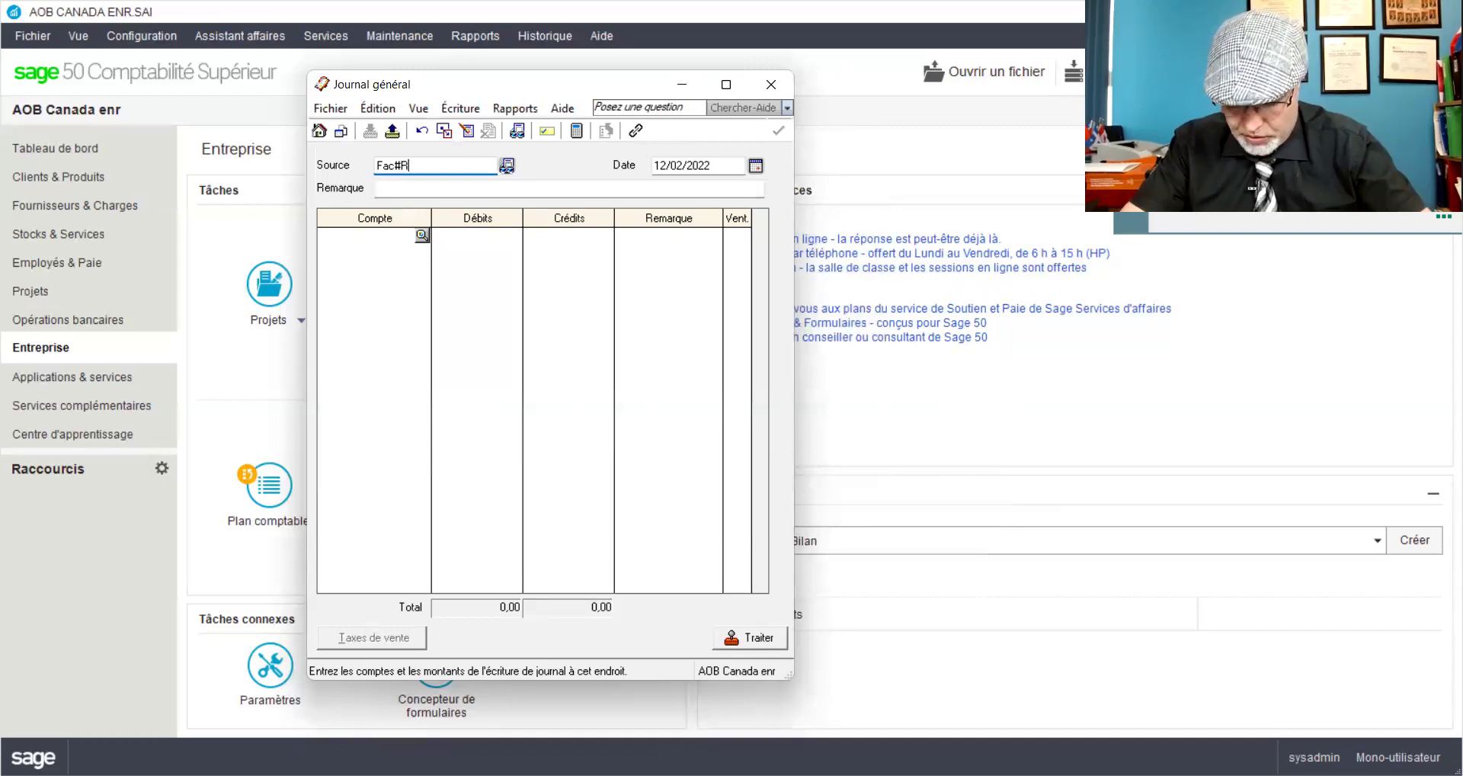
pyautogui.write('EPR')
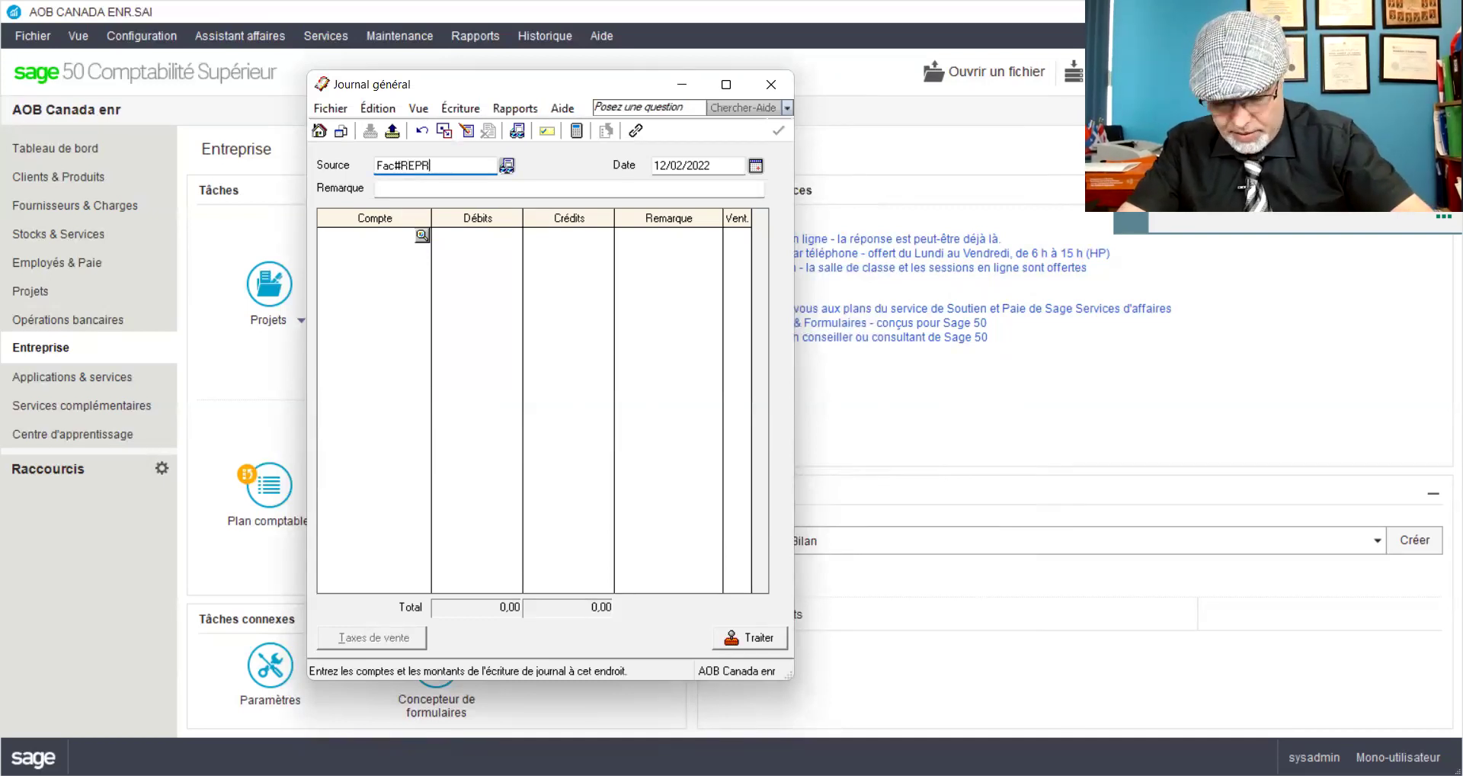
pyautogui.write('03')
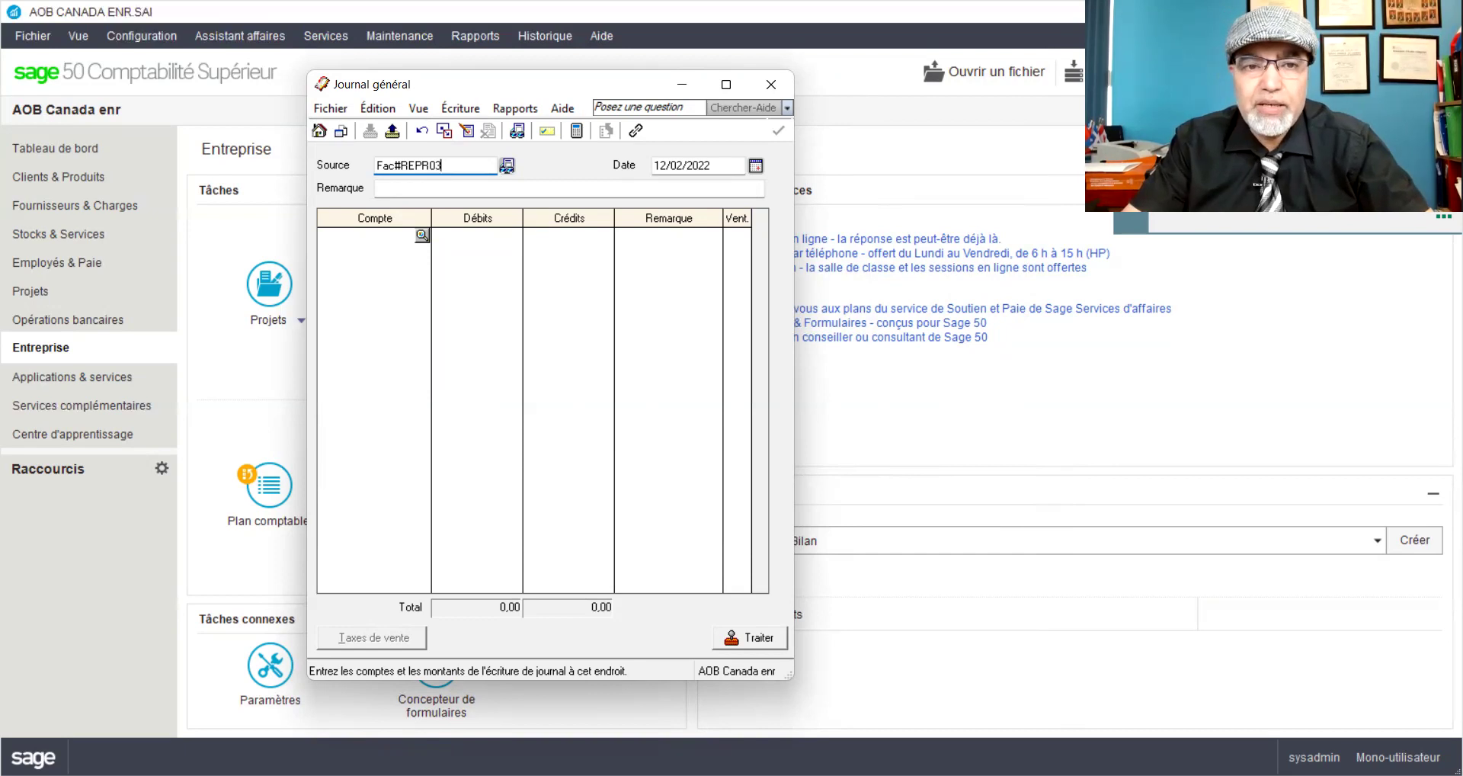
pyautogui.write('5')
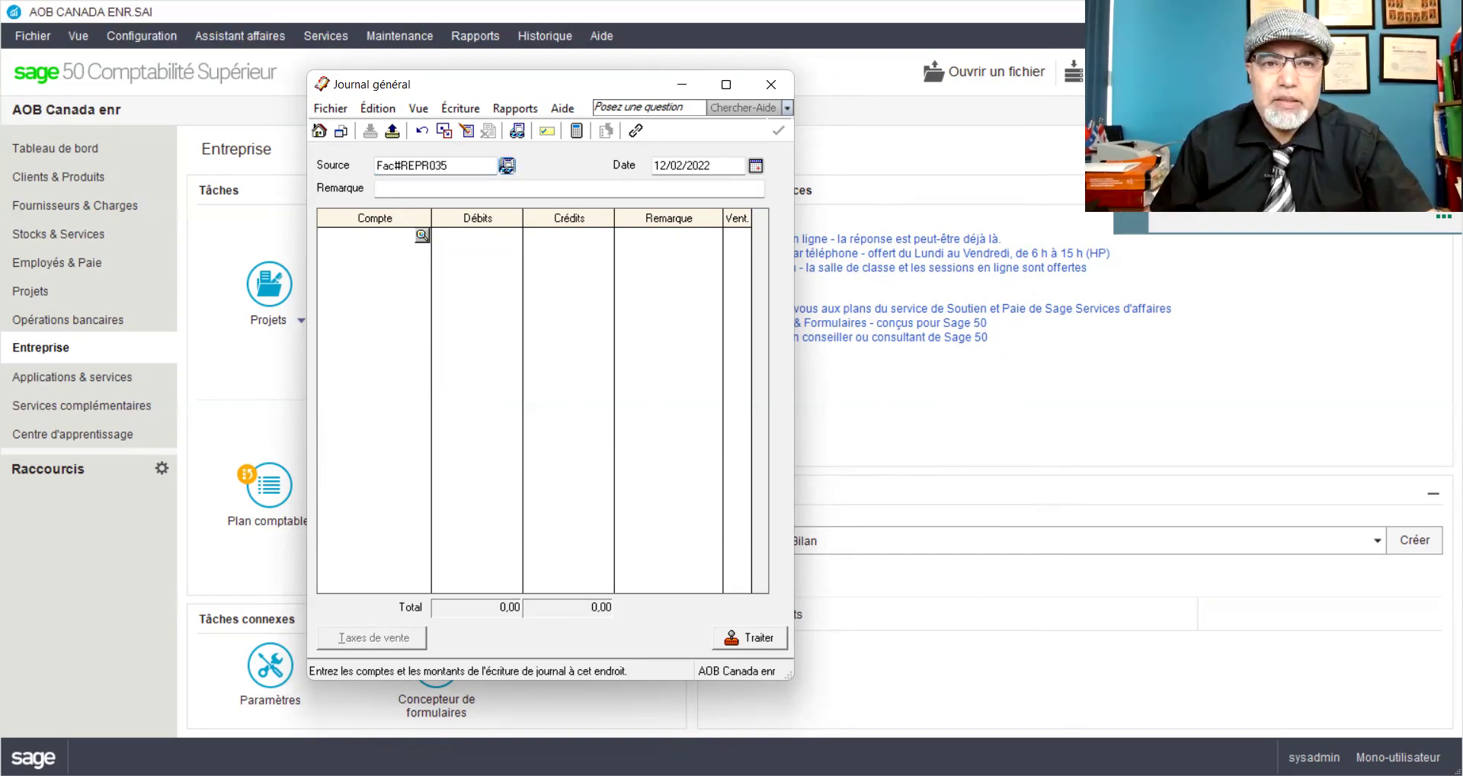
# Step: Change the entry date's day to 15, making it 15/02/2022
pyautogui.click(662, 166)
pyautogui.moveTo(662, 165); pyautogui.dragTo(643, 162)
pyautogui.write('15')
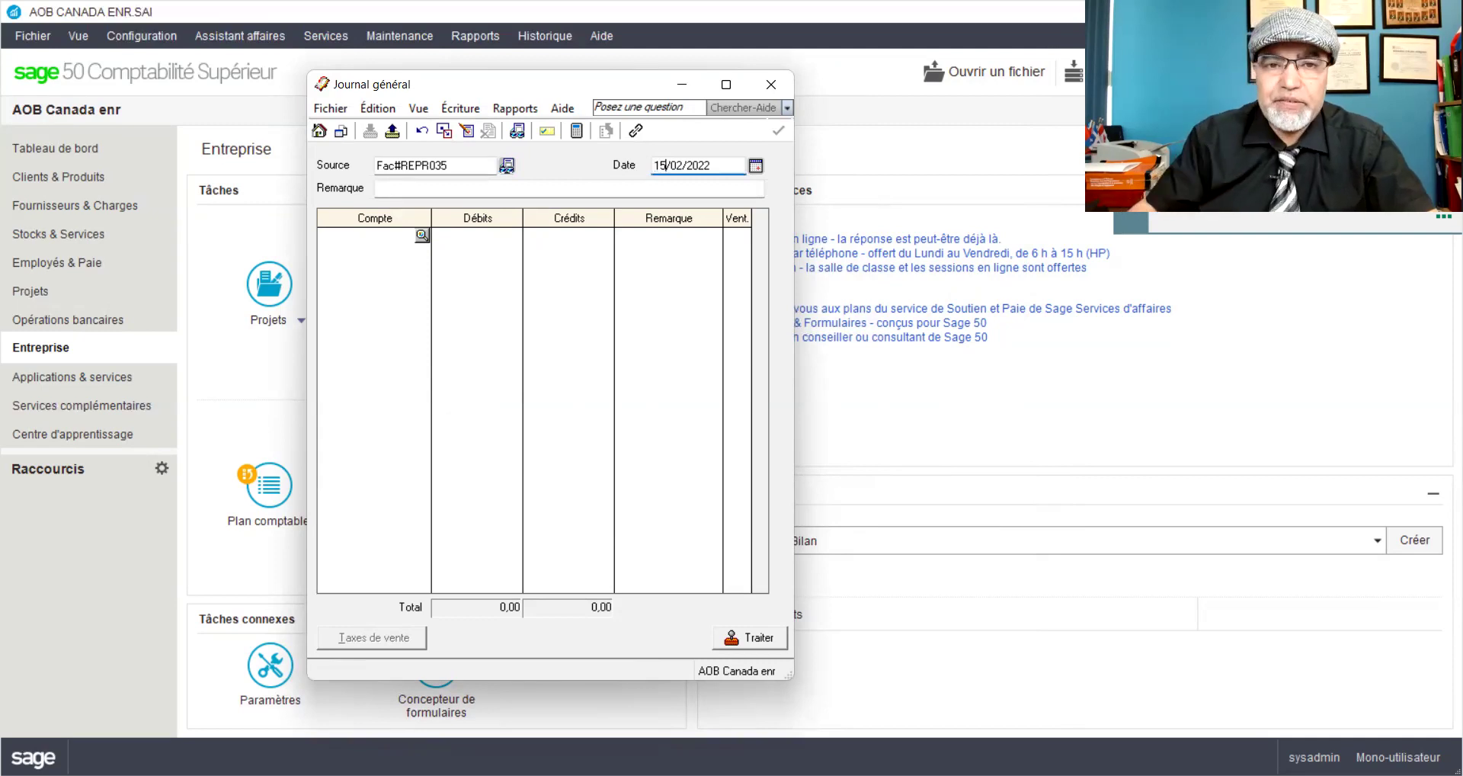
# Step: Enter a remark on drain maintenance at the owner's house, correcting typos
pyautogui.click(387, 187)
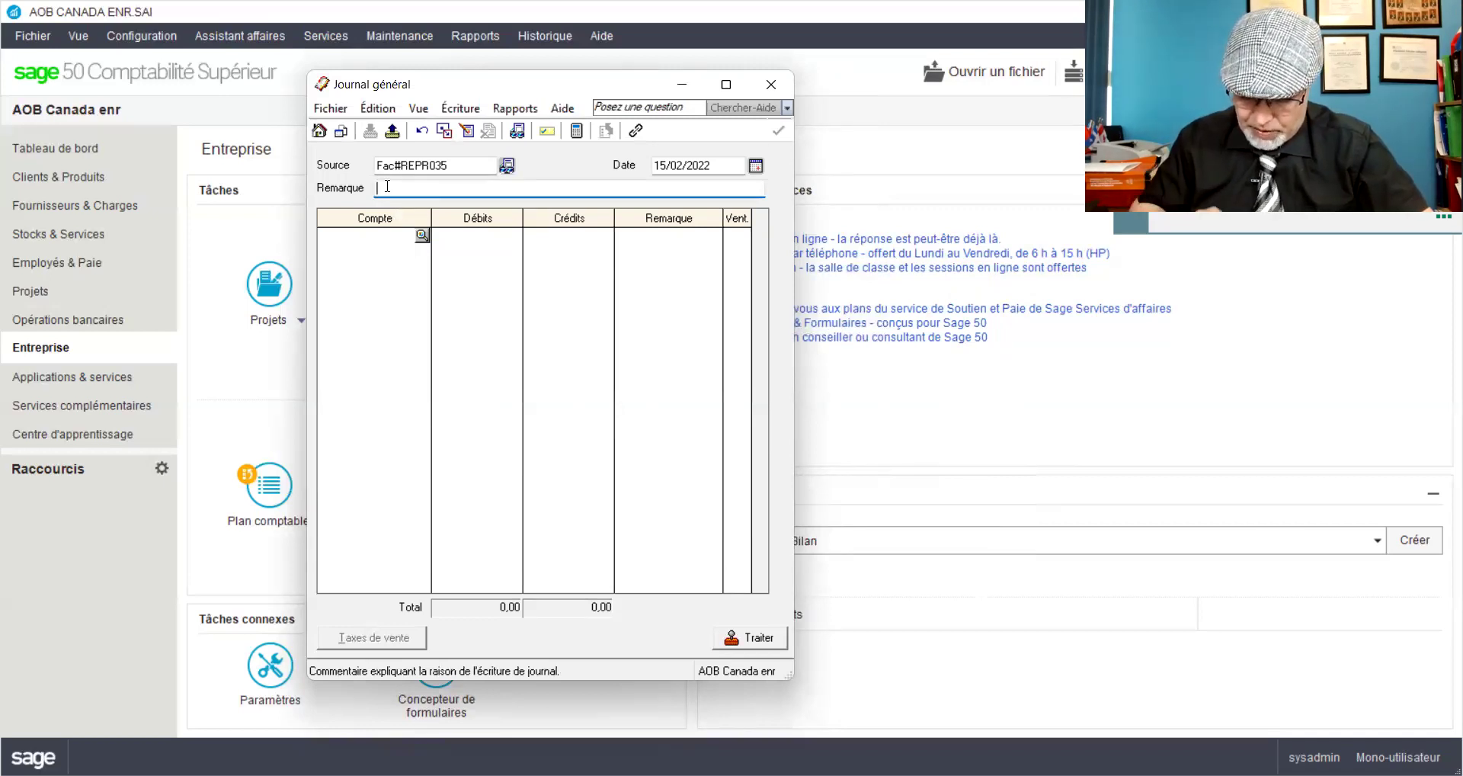
pyautogui.write('Entreiten des ')
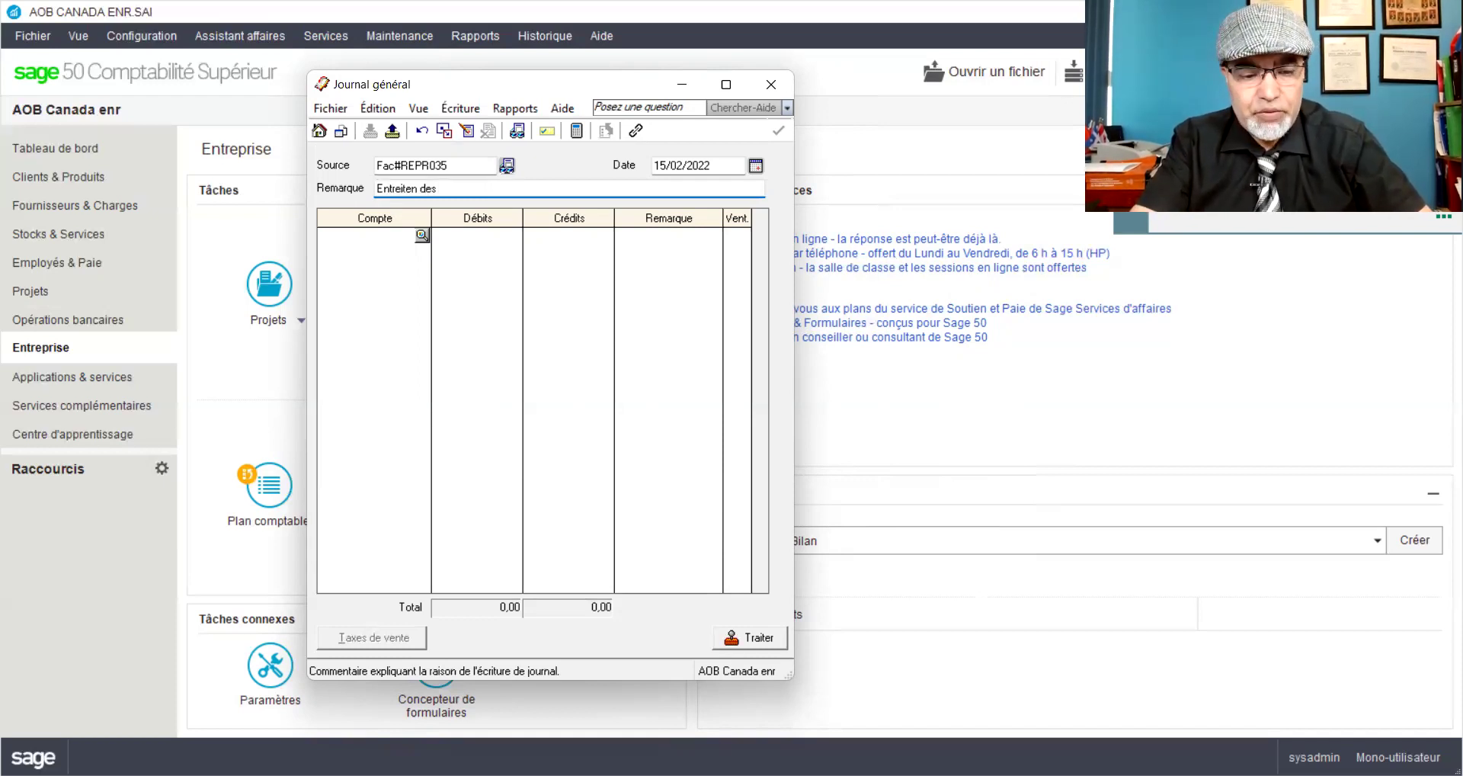
pyautogui.write('canalisa')
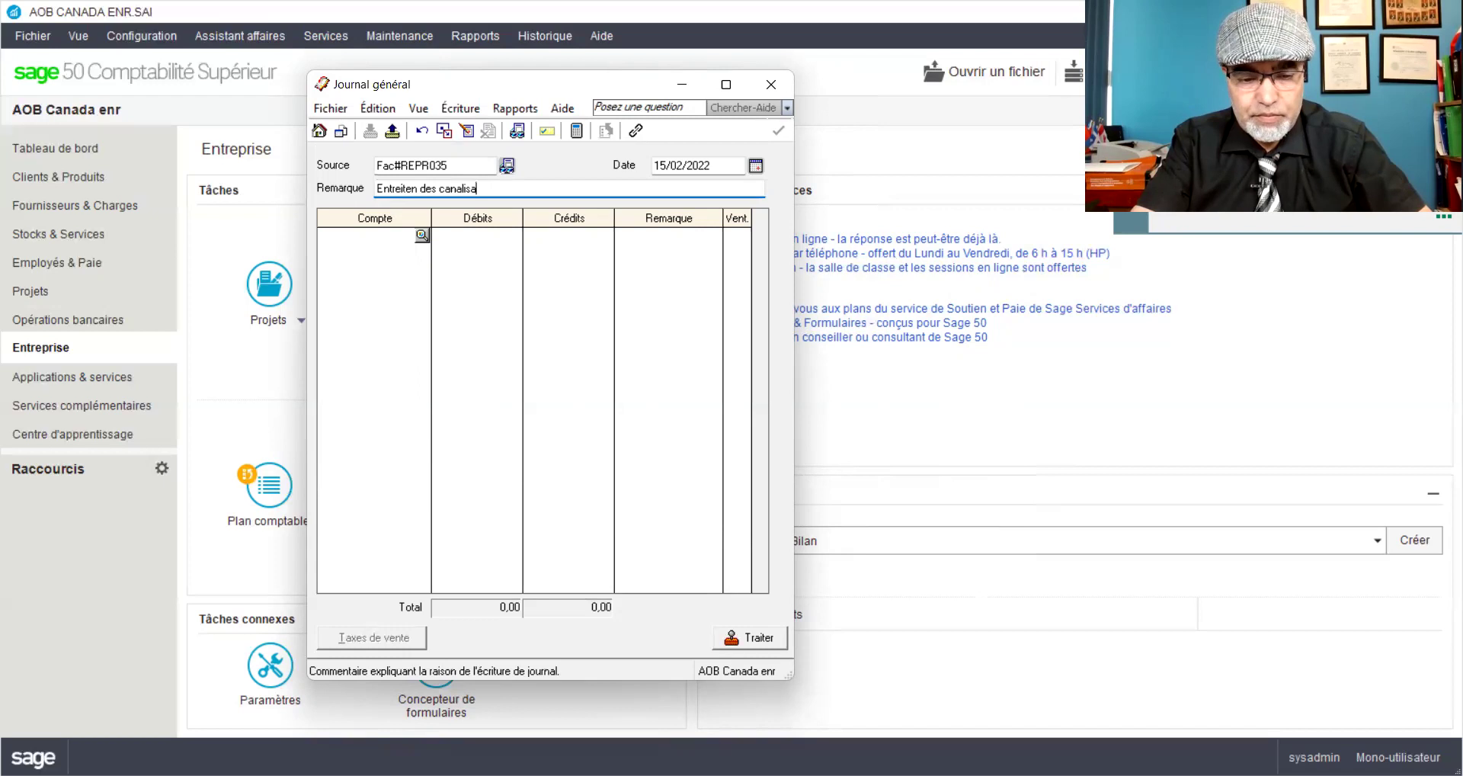
pyautogui.write('tions des e')
pyautogui.write('x')
pyautogui.press('BackSpace')
pyautogui.press('BackSpace')
pyautogui.press('BackSpace')
pyautogui.press('BackSpace')
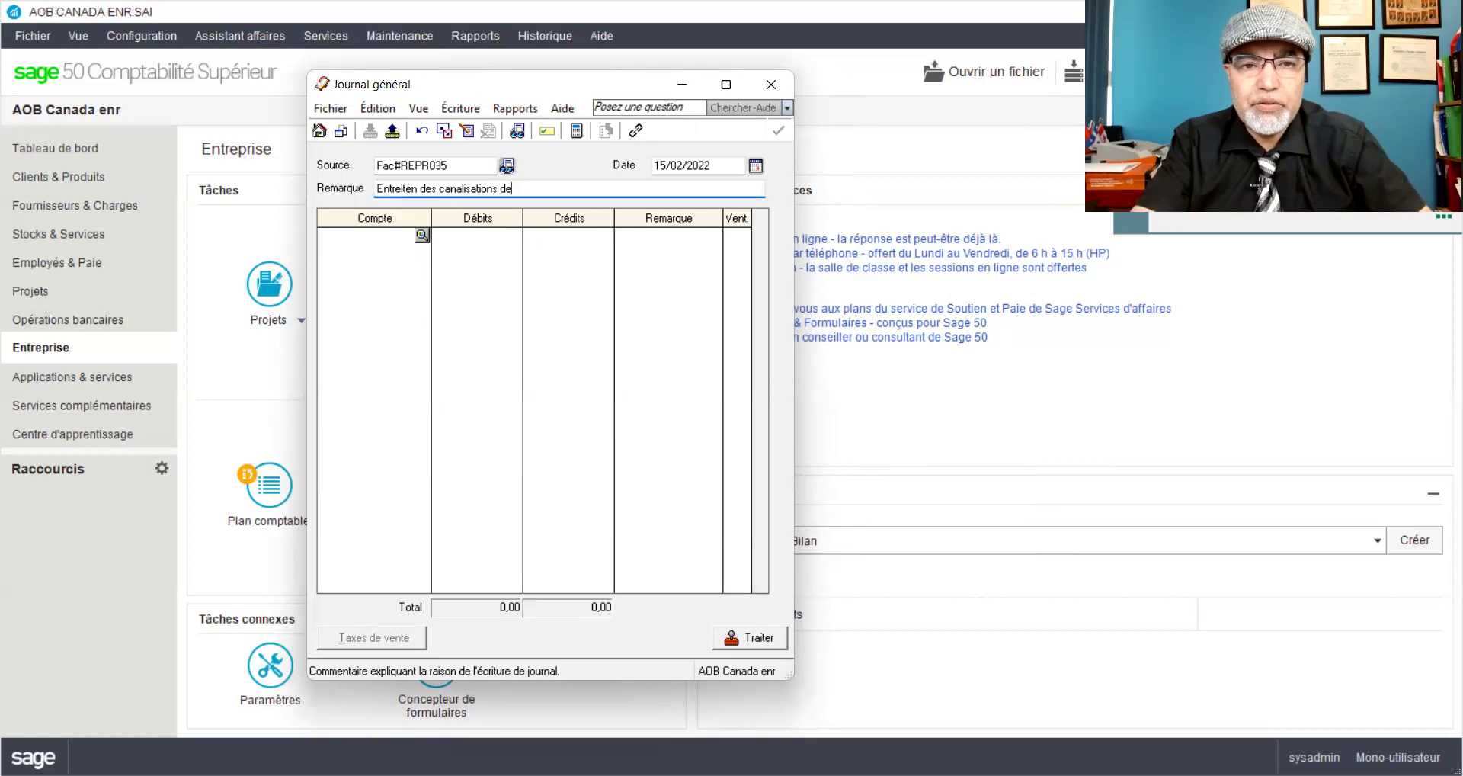
pyautogui.write('la mas')
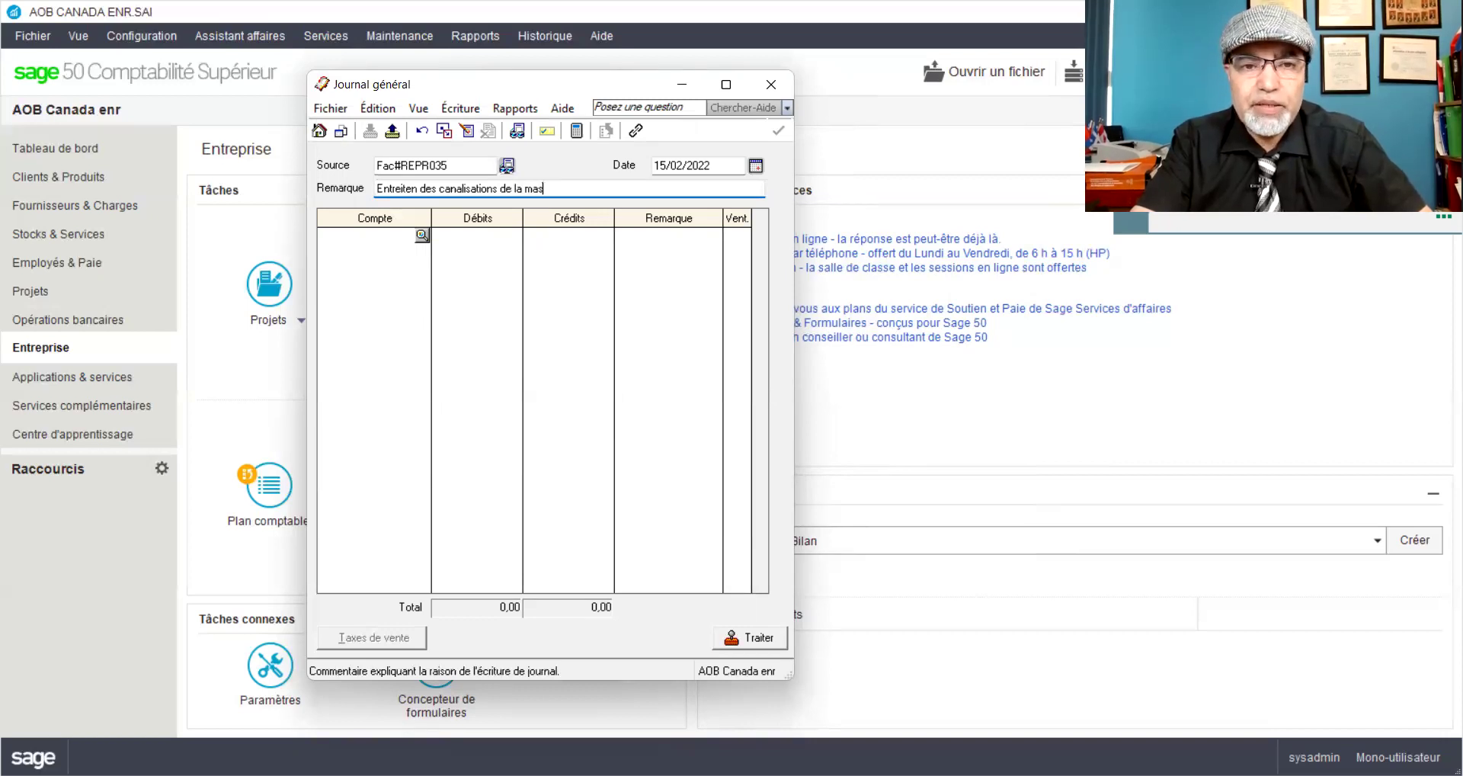
pyautogui.write('ison de ém')
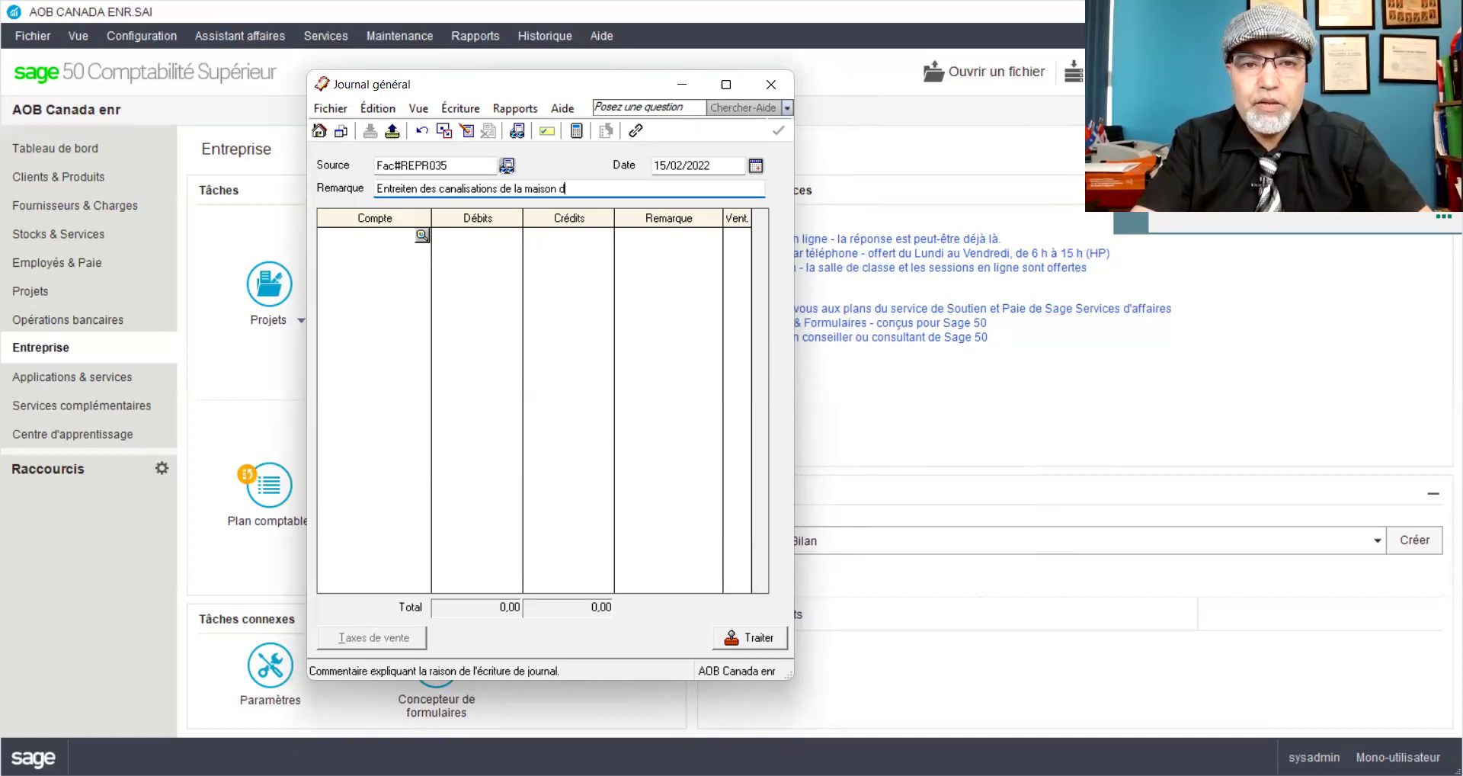
pyautogui.press('BackSpace')
pyautogui.press('BackSpace')
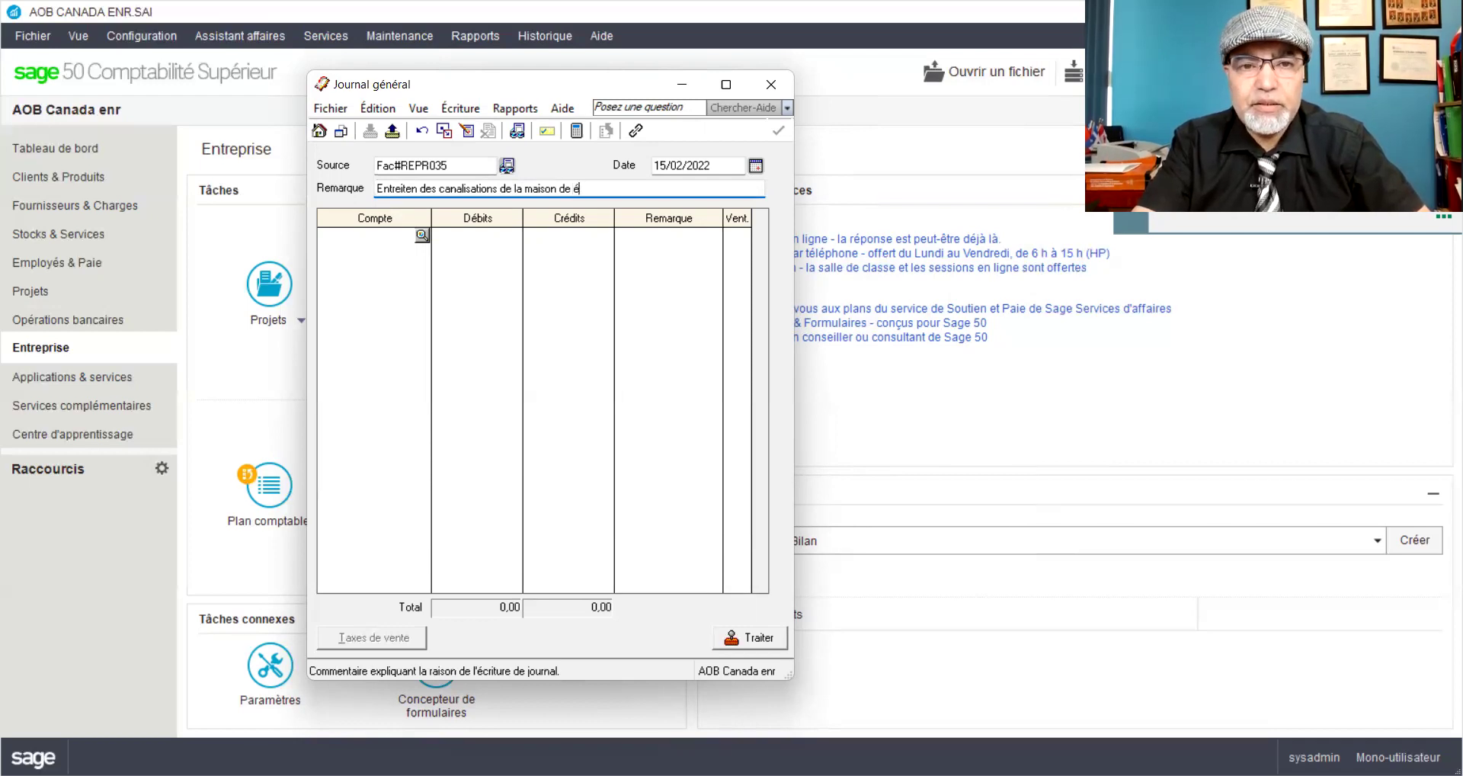
pyautogui.write('Mr AOB')
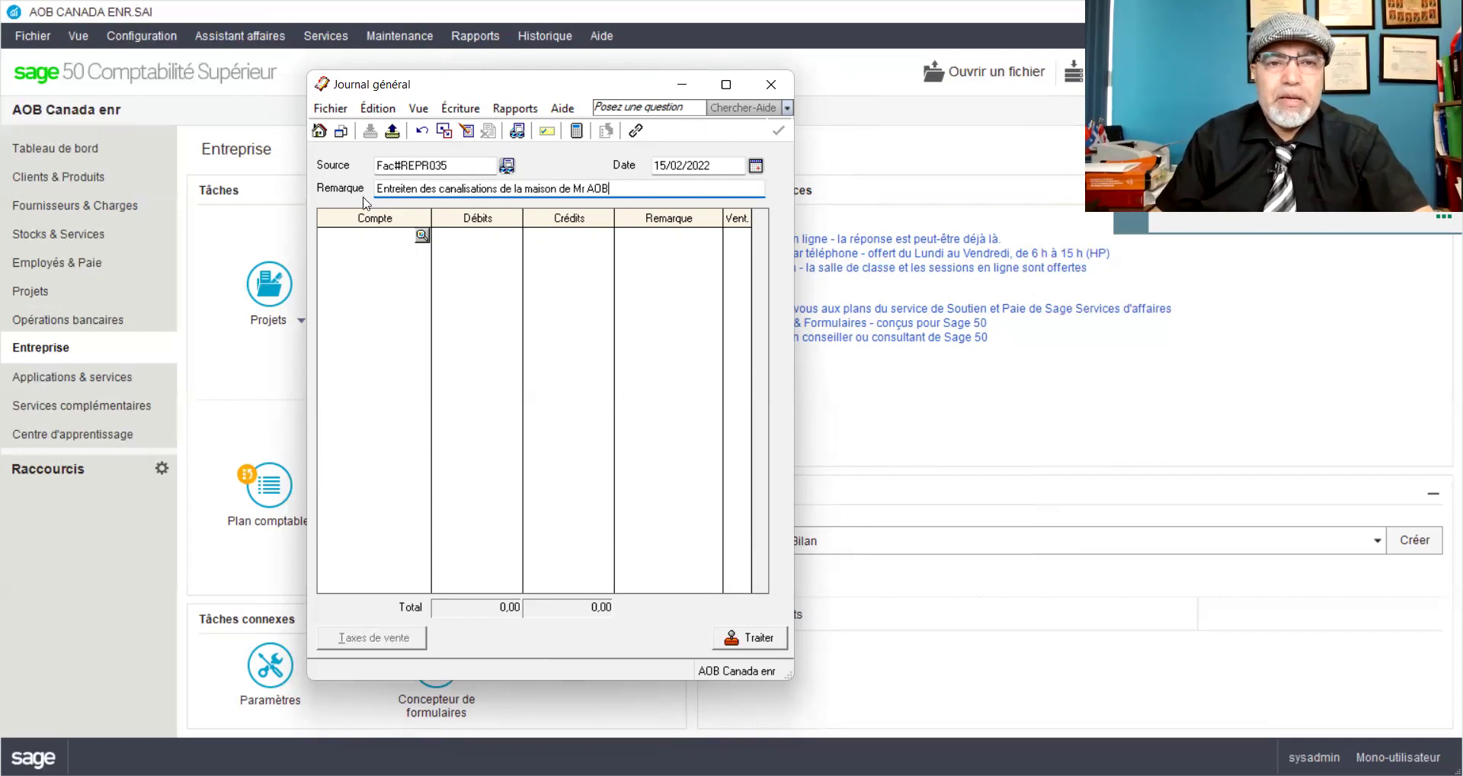
pyautogui.click(346, 236)
# Step: Debit 3015 AOB_Retraits 500,65 and credit 1050 Petite caisse 500,65
pyautogui.write('1015')
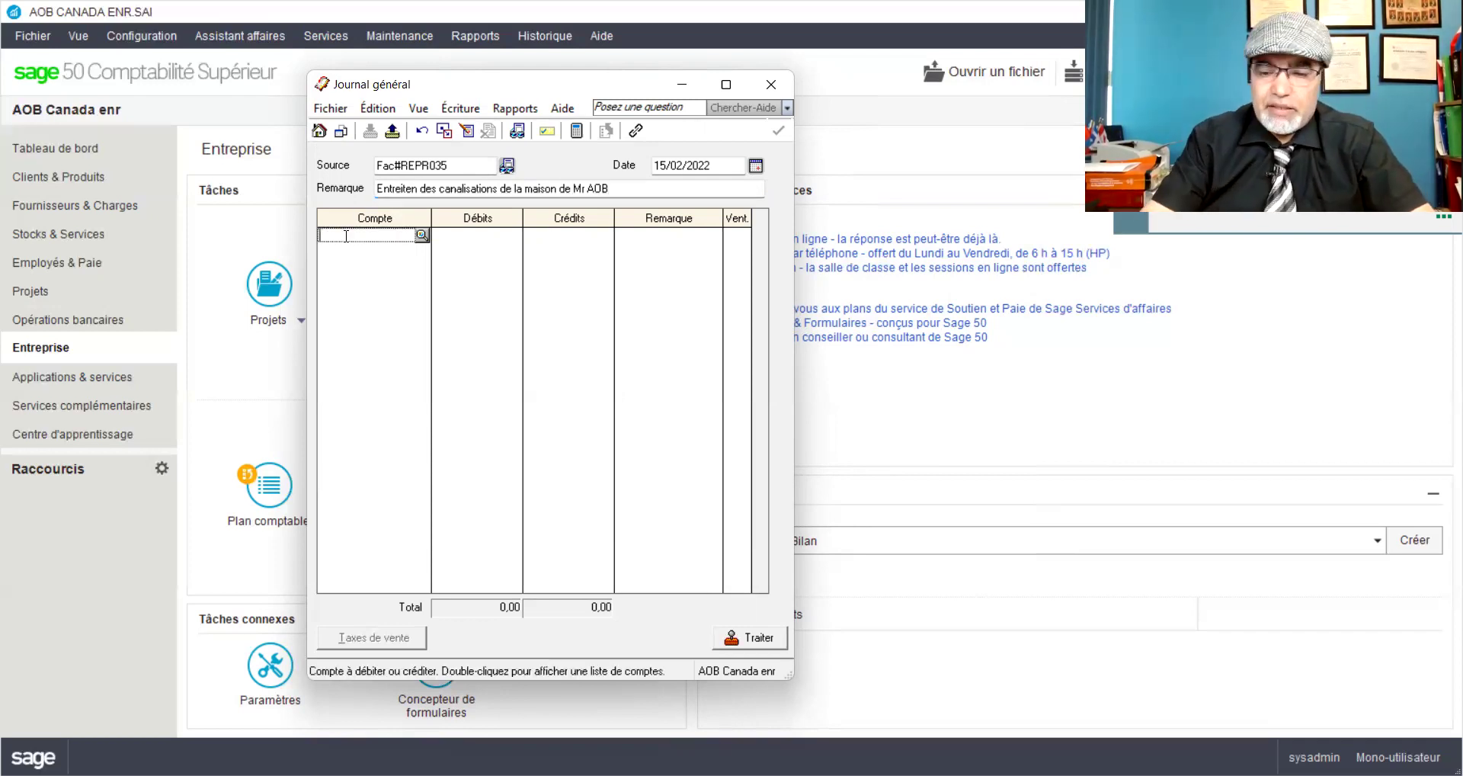
pyautogui.press('BackSpace')
pyautogui.press('BackSpace')
pyautogui.press('BackSpace')
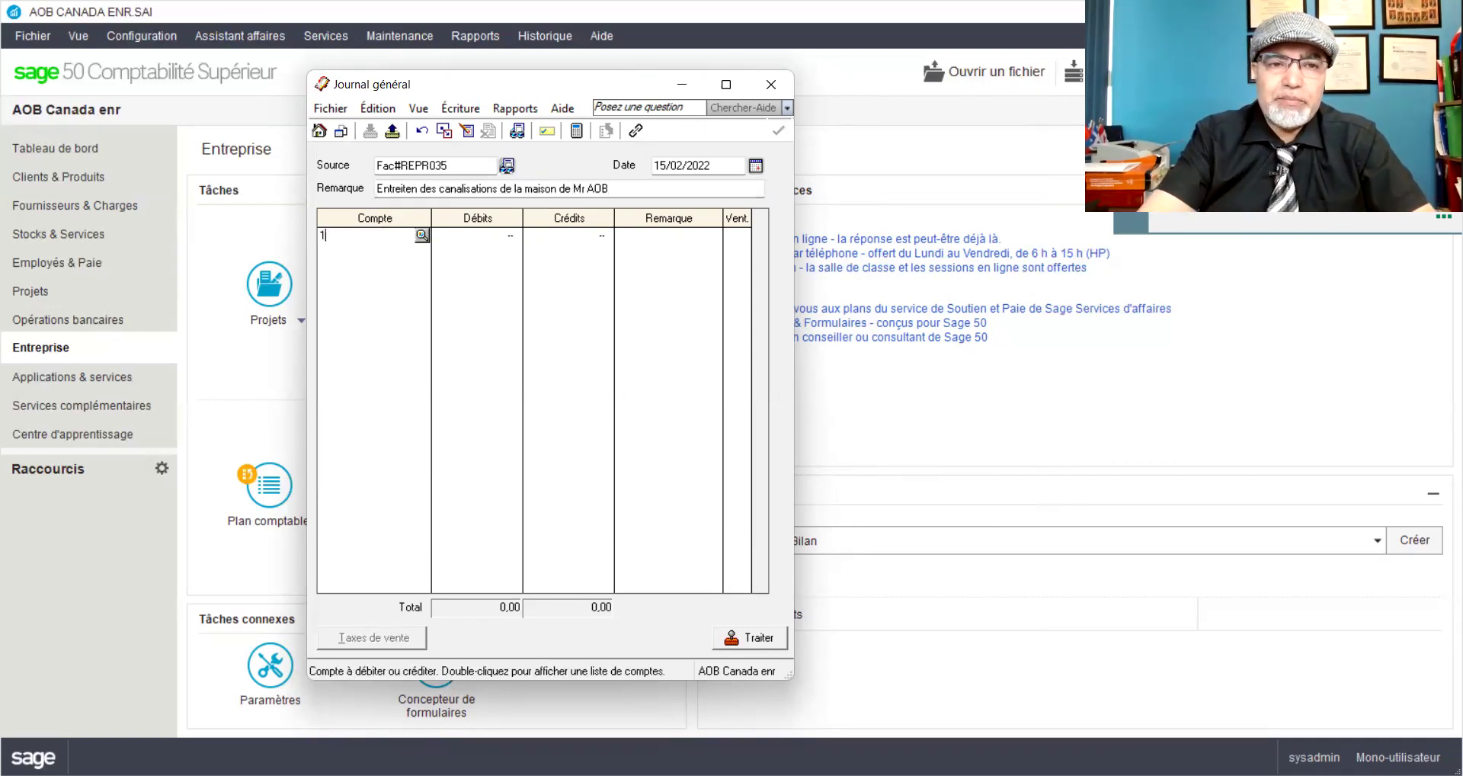
pyautogui.press('BackSpace')
pyautogui.write('3015')
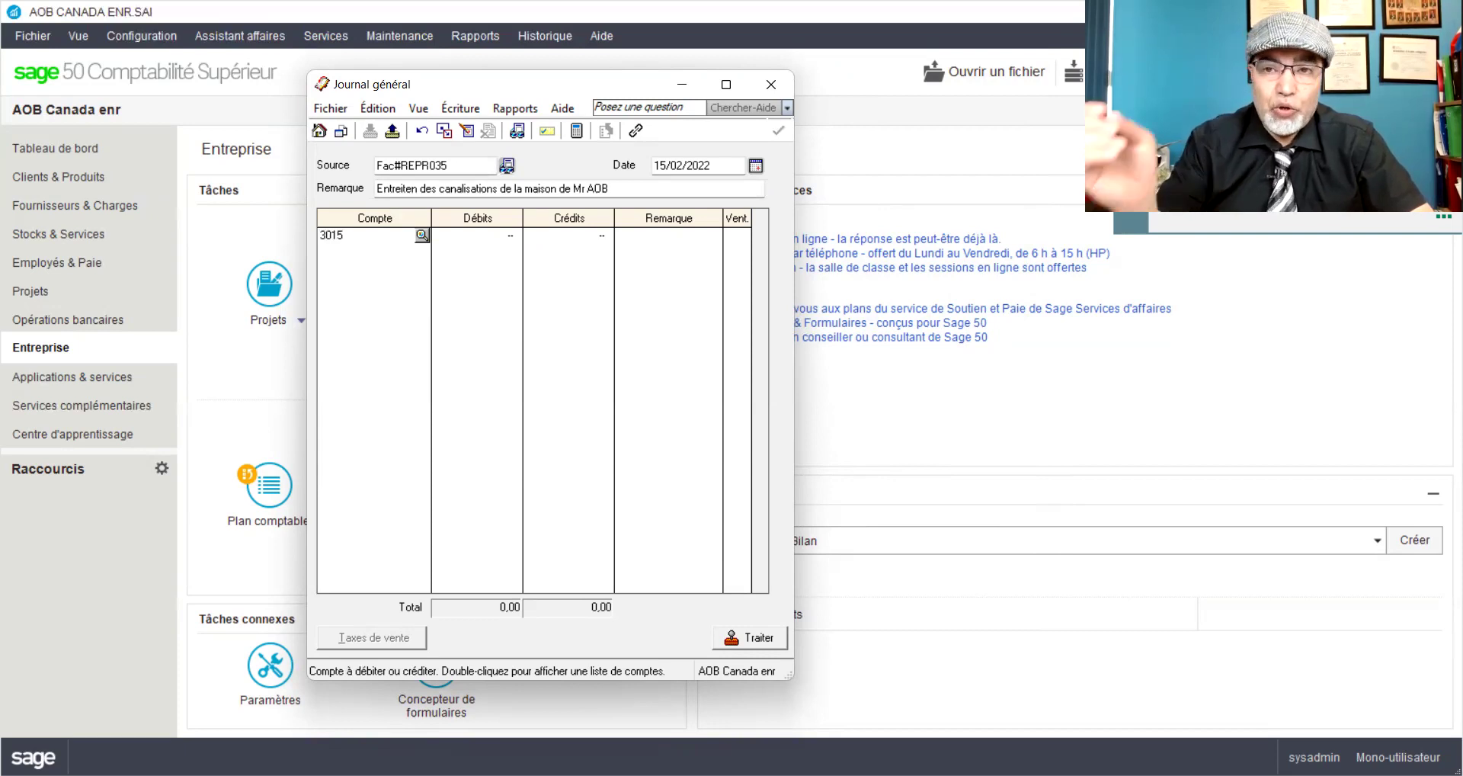
pyautogui.press('Tab')
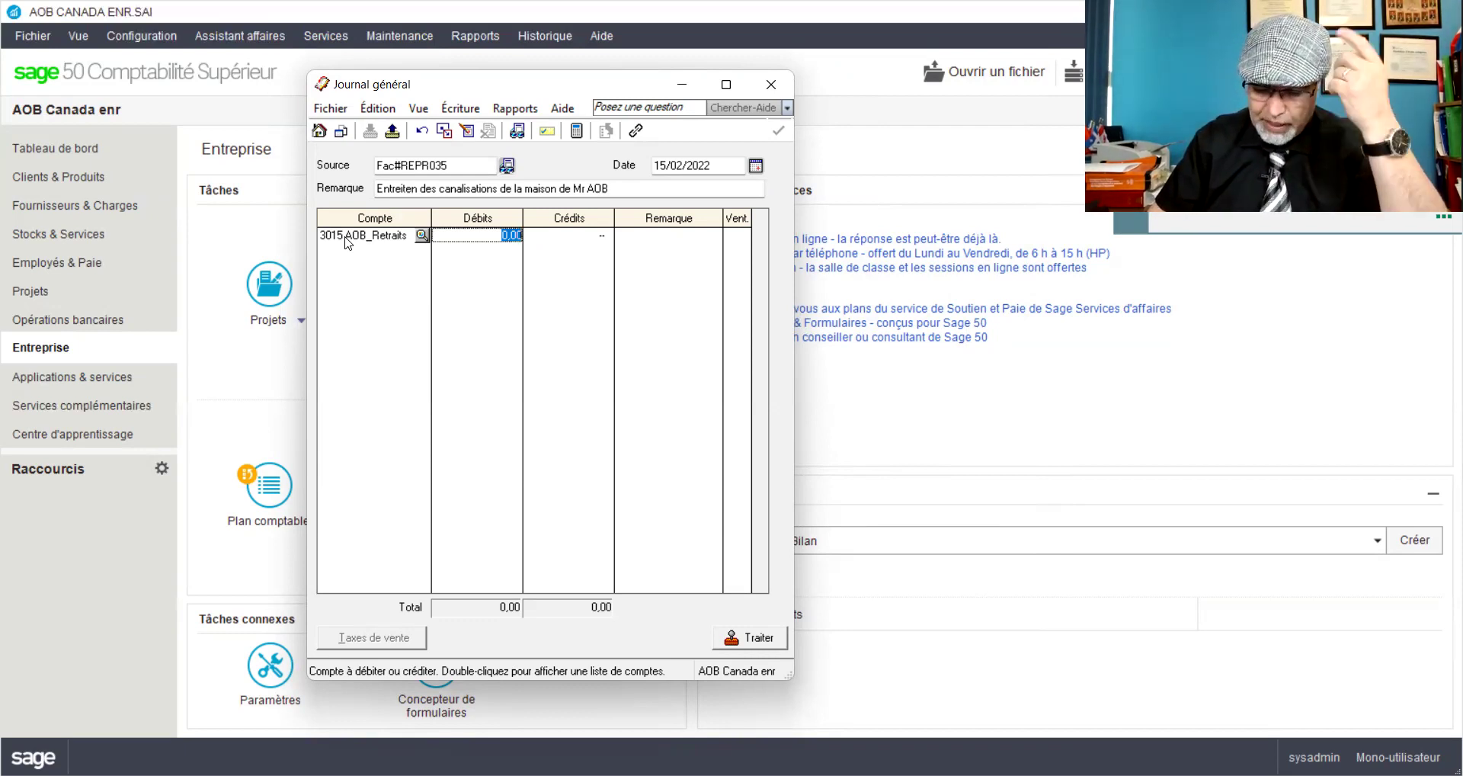
pyautogui.write('500')
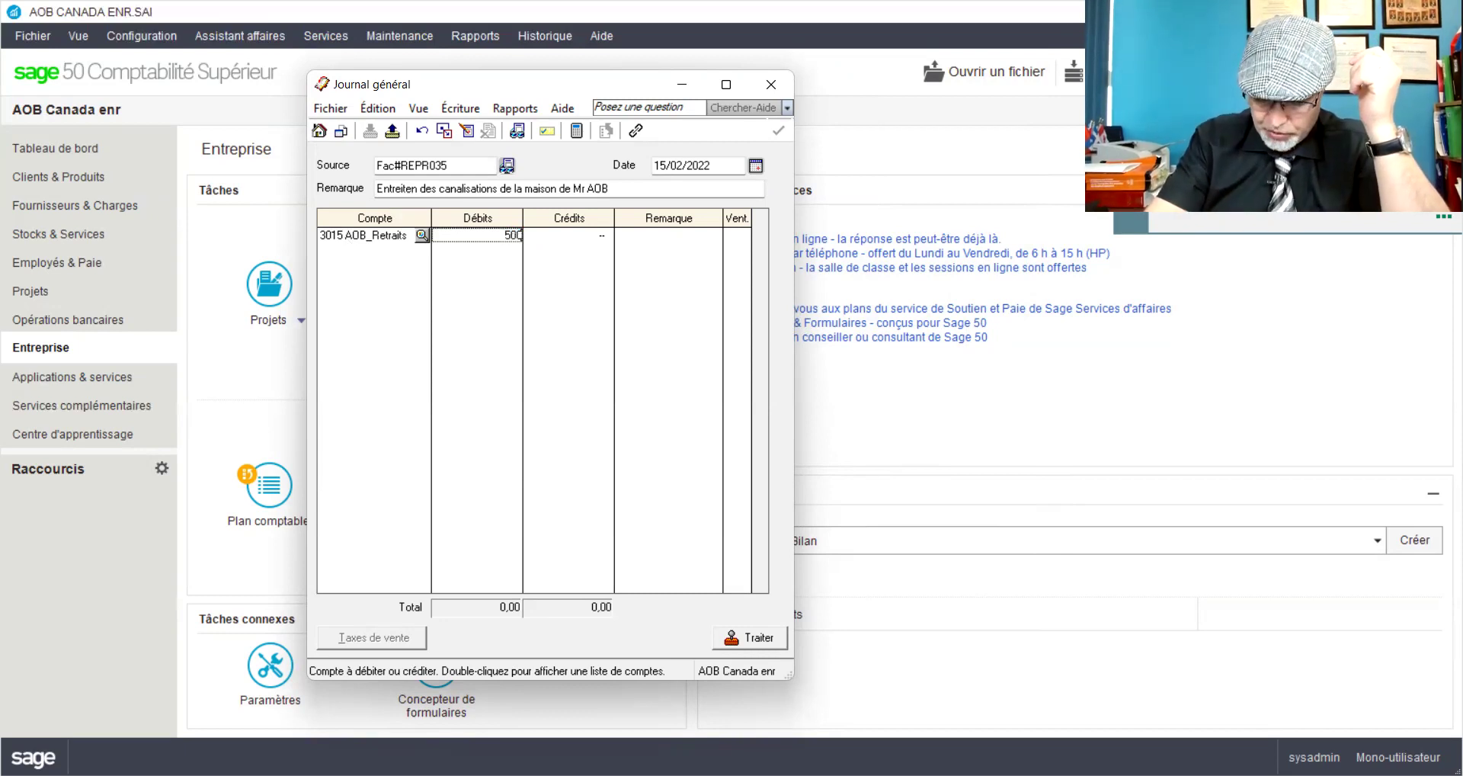
pyautogui.write(',65')
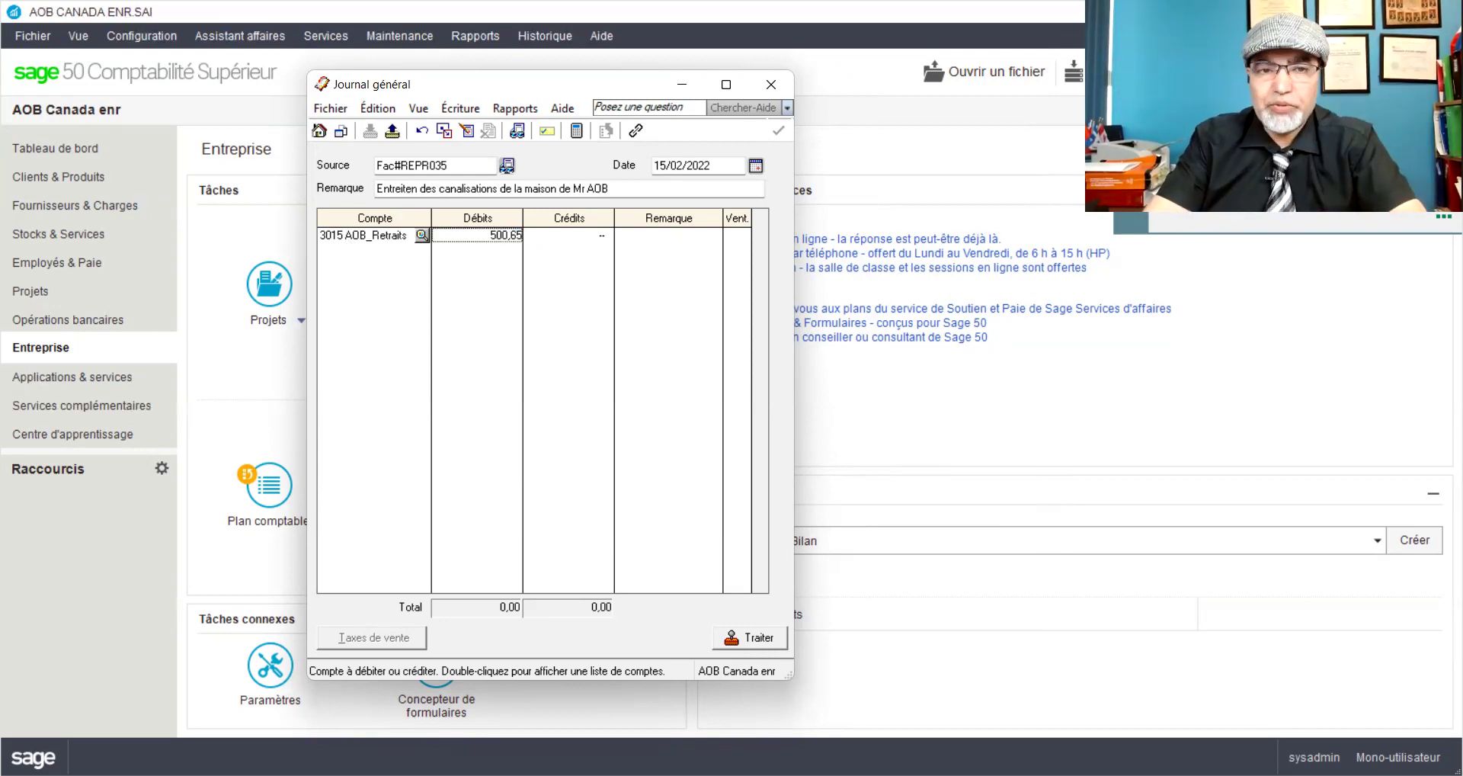
pyautogui.press('Tab')
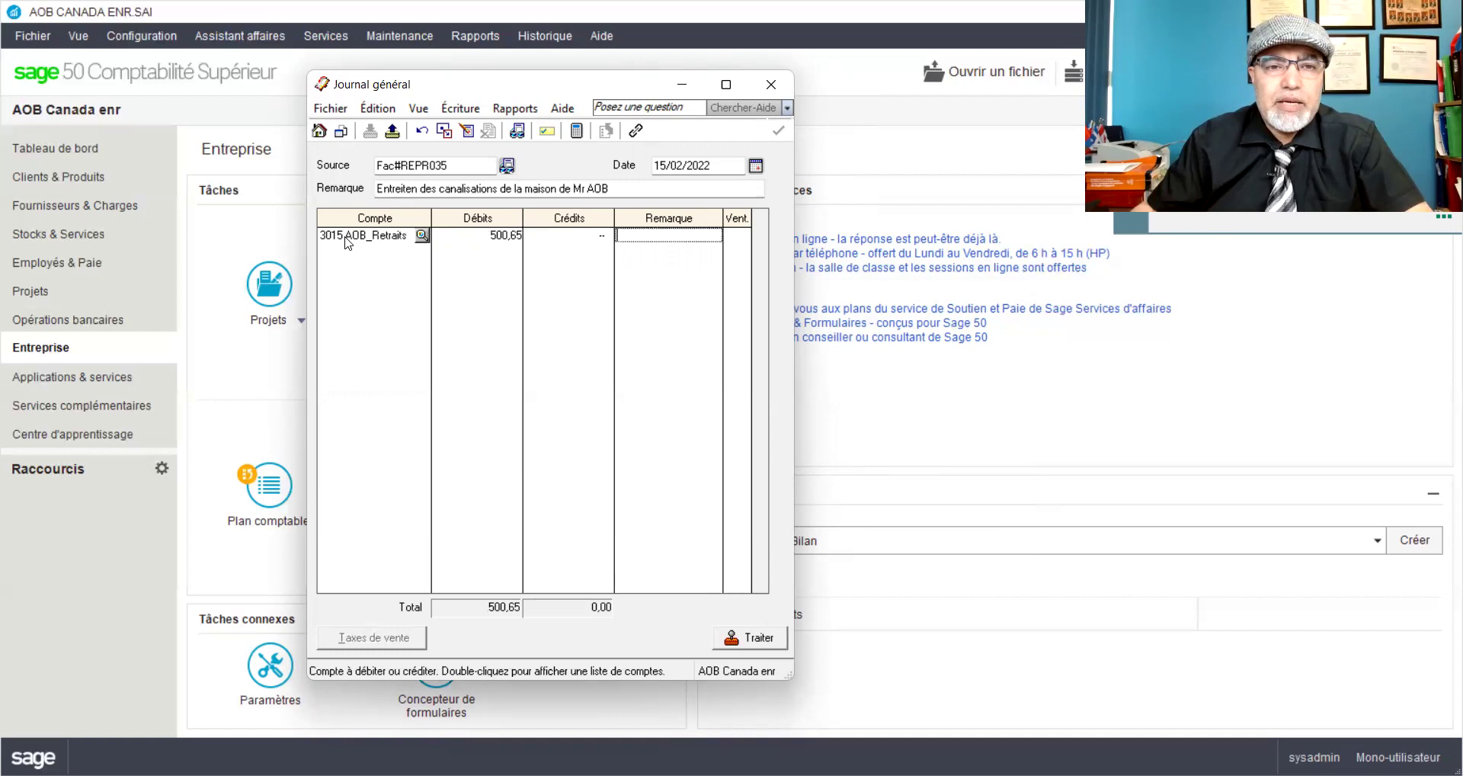
pyautogui.click(352, 253)
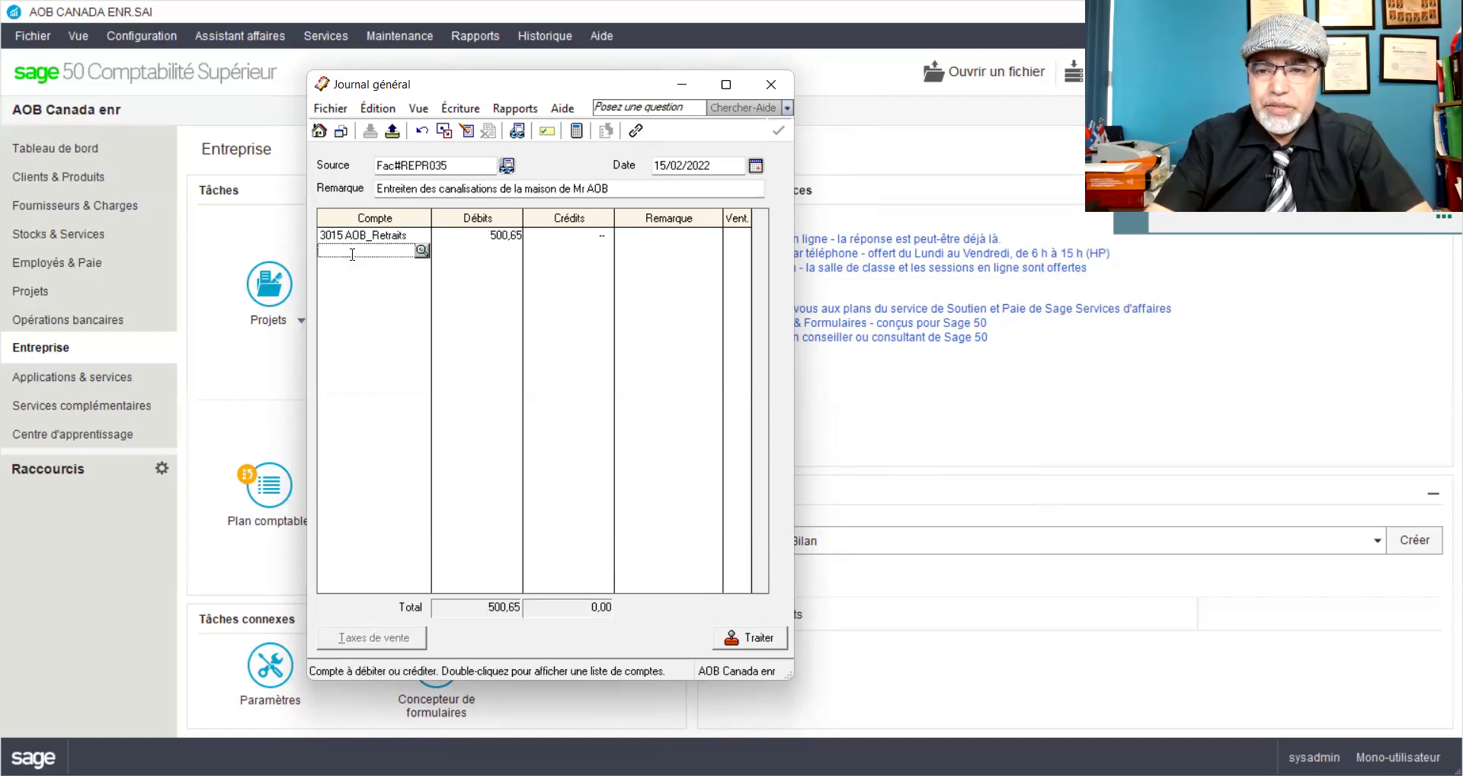
pyautogui.write('10')
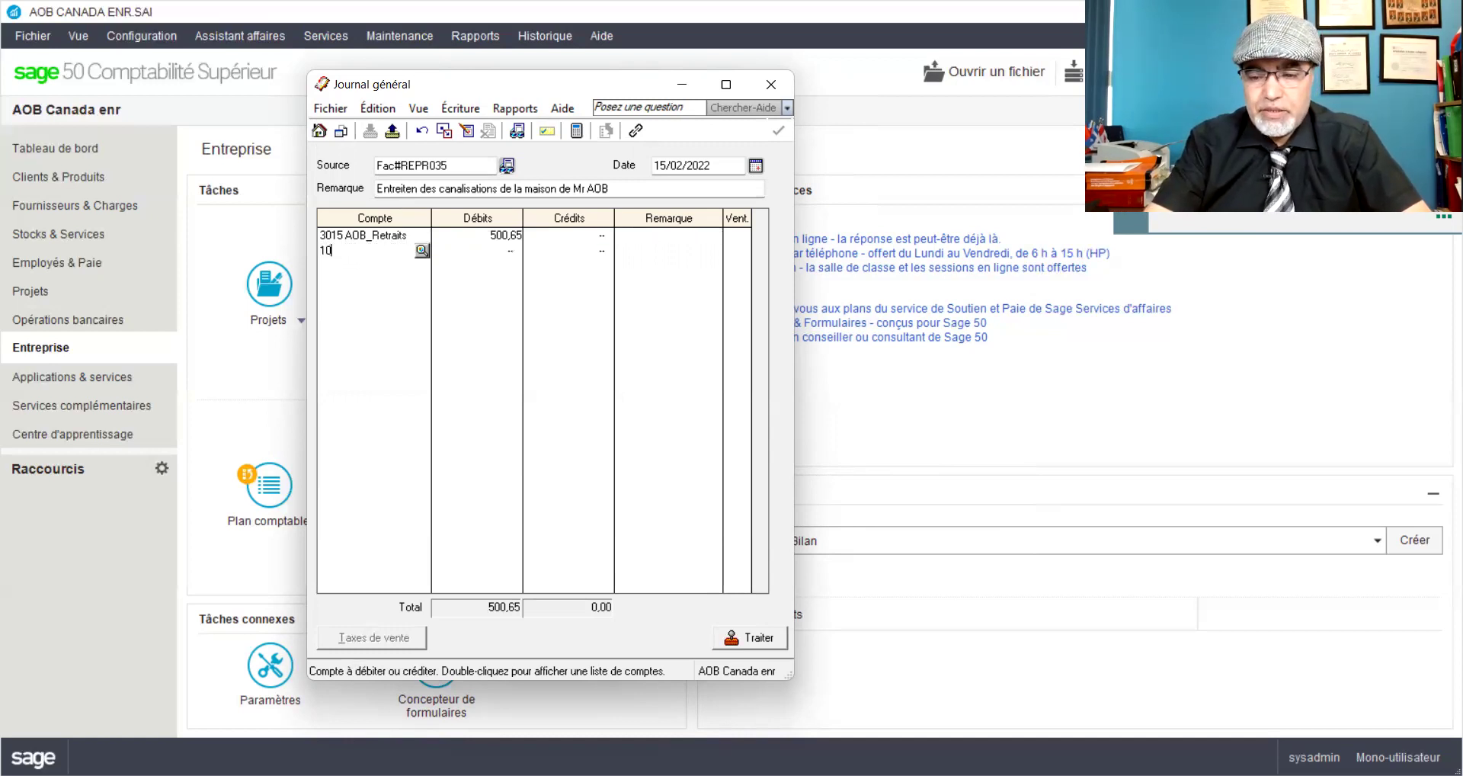
pyautogui.write('50')
pyautogui.press('Tab')
pyautogui.press('Tab')
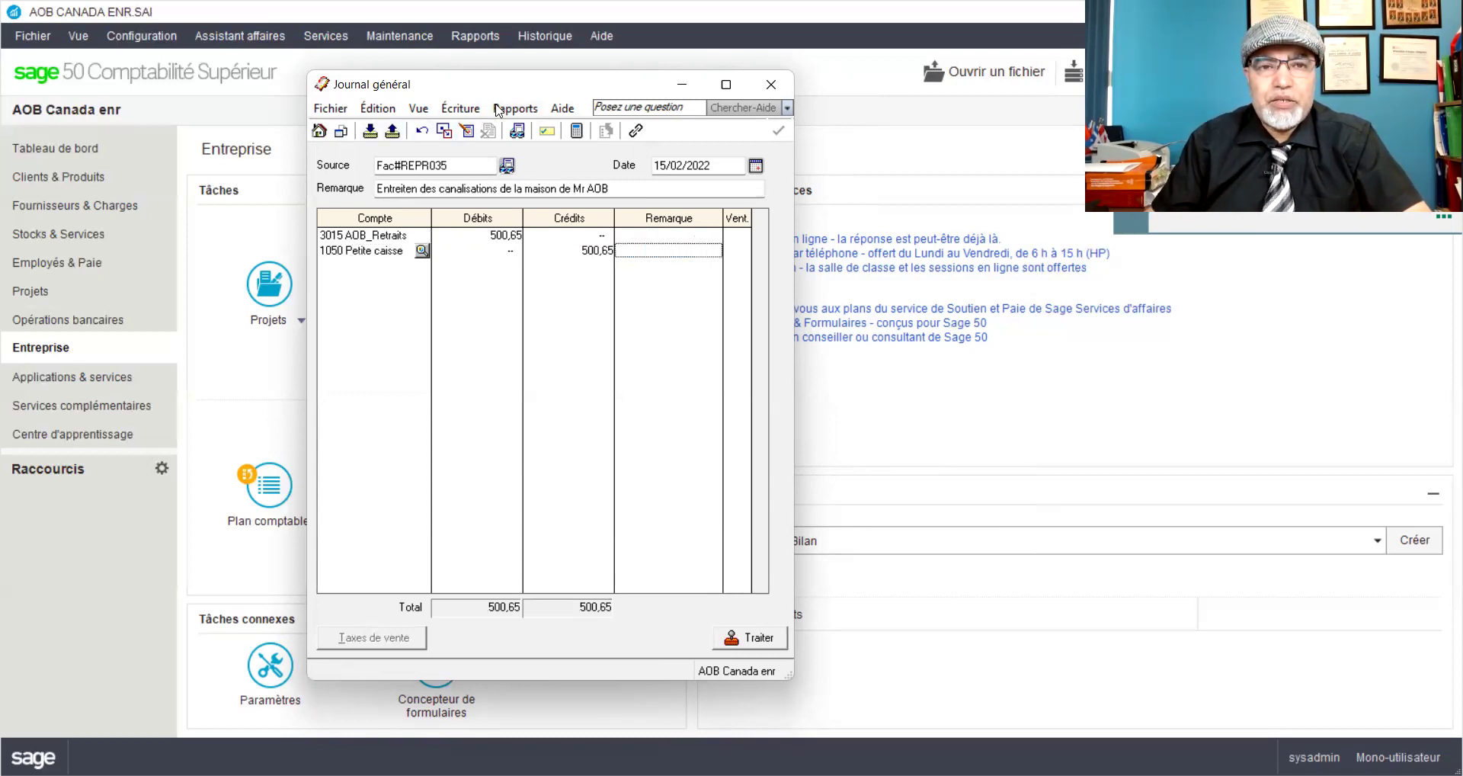
# Step: Preview how the 500,65 entry will post, then close the preview
pyautogui.click(522, 134)
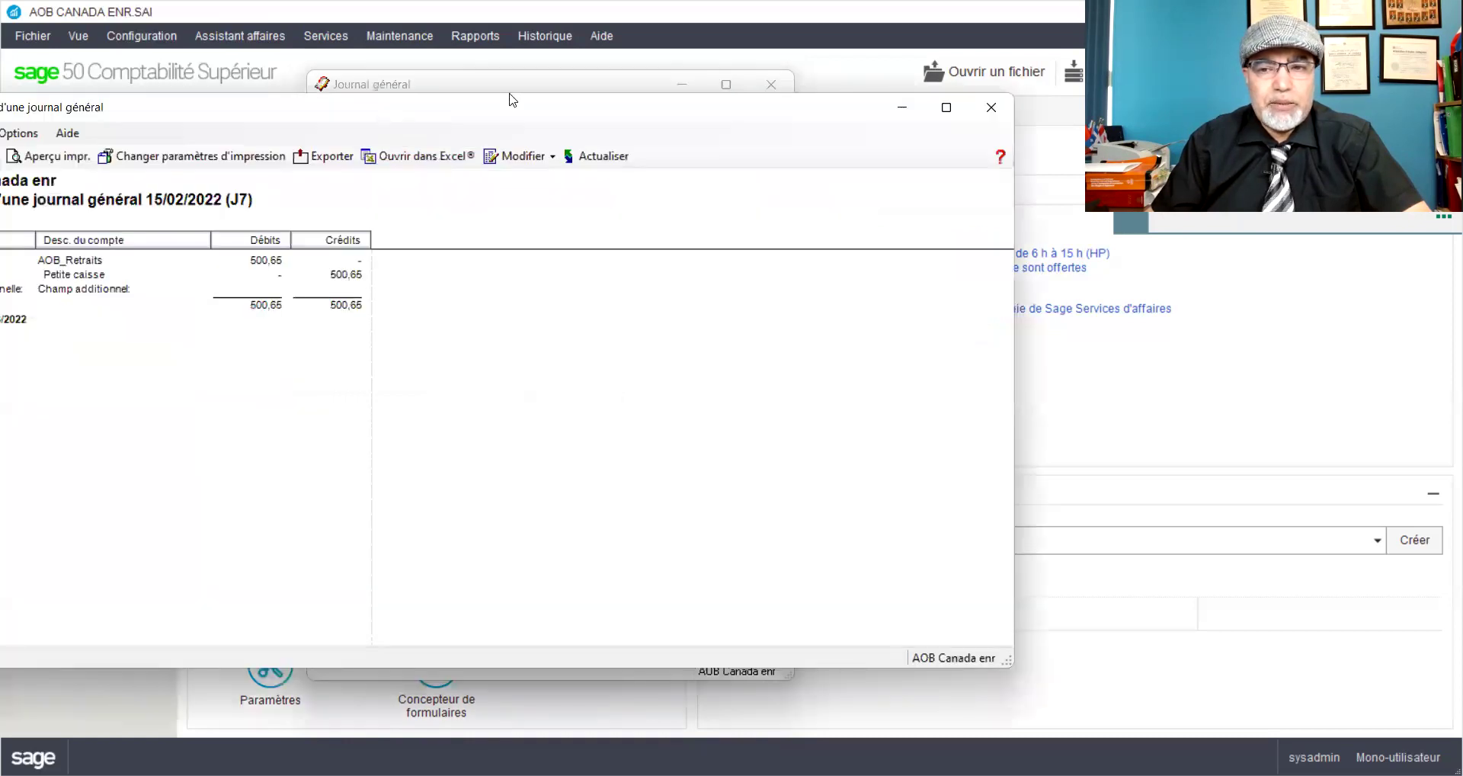
pyautogui.moveTo(510, 99); pyautogui.dragTo(639, 79)
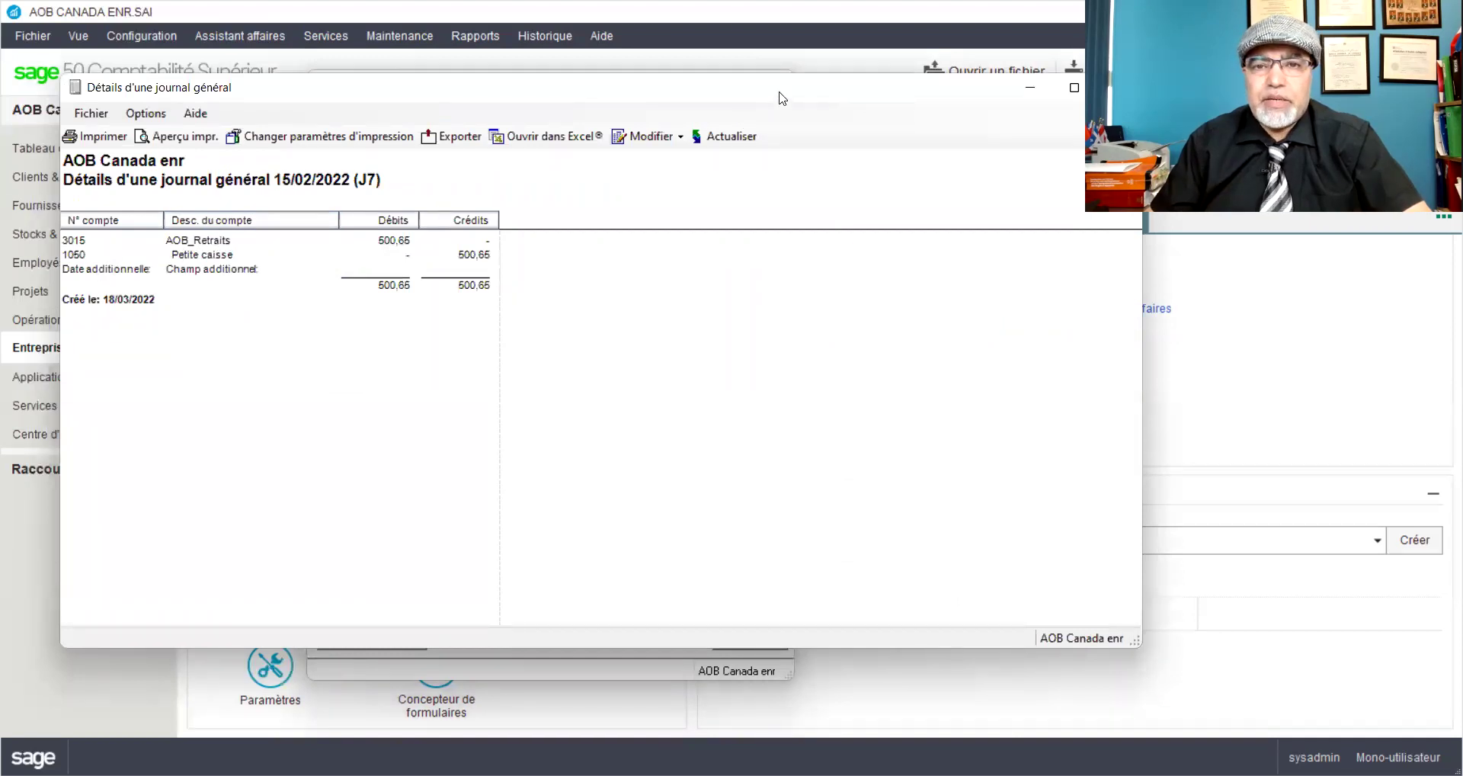
pyautogui.moveTo(825, 103); pyautogui.dragTo(596, 101)
pyautogui.click(897, 90)
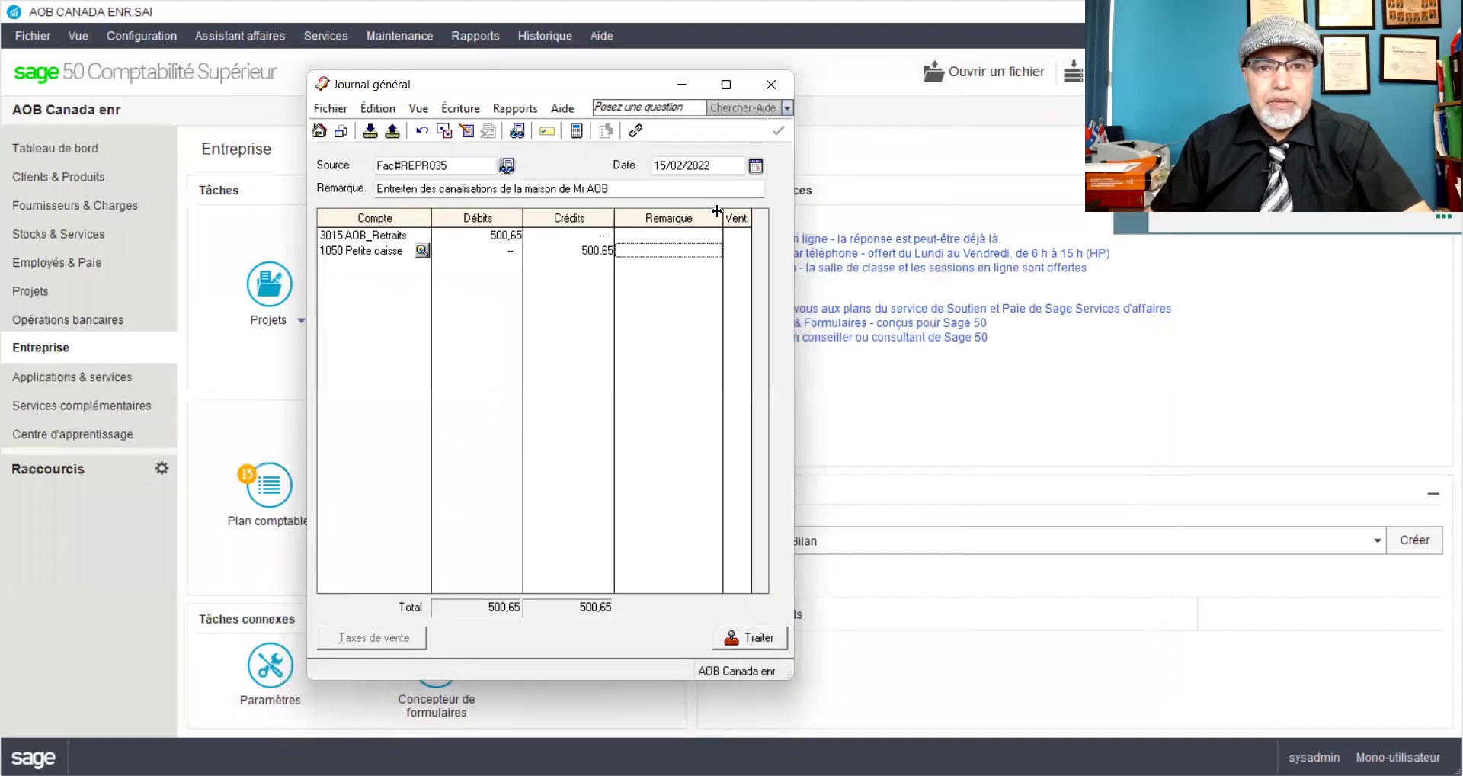
# Step: Correct the source to Fac#REPR030 and post the entry as transaction J7
pyautogui.click(448, 164)
pyautogui.press('BackSpace')
pyautogui.write('0')
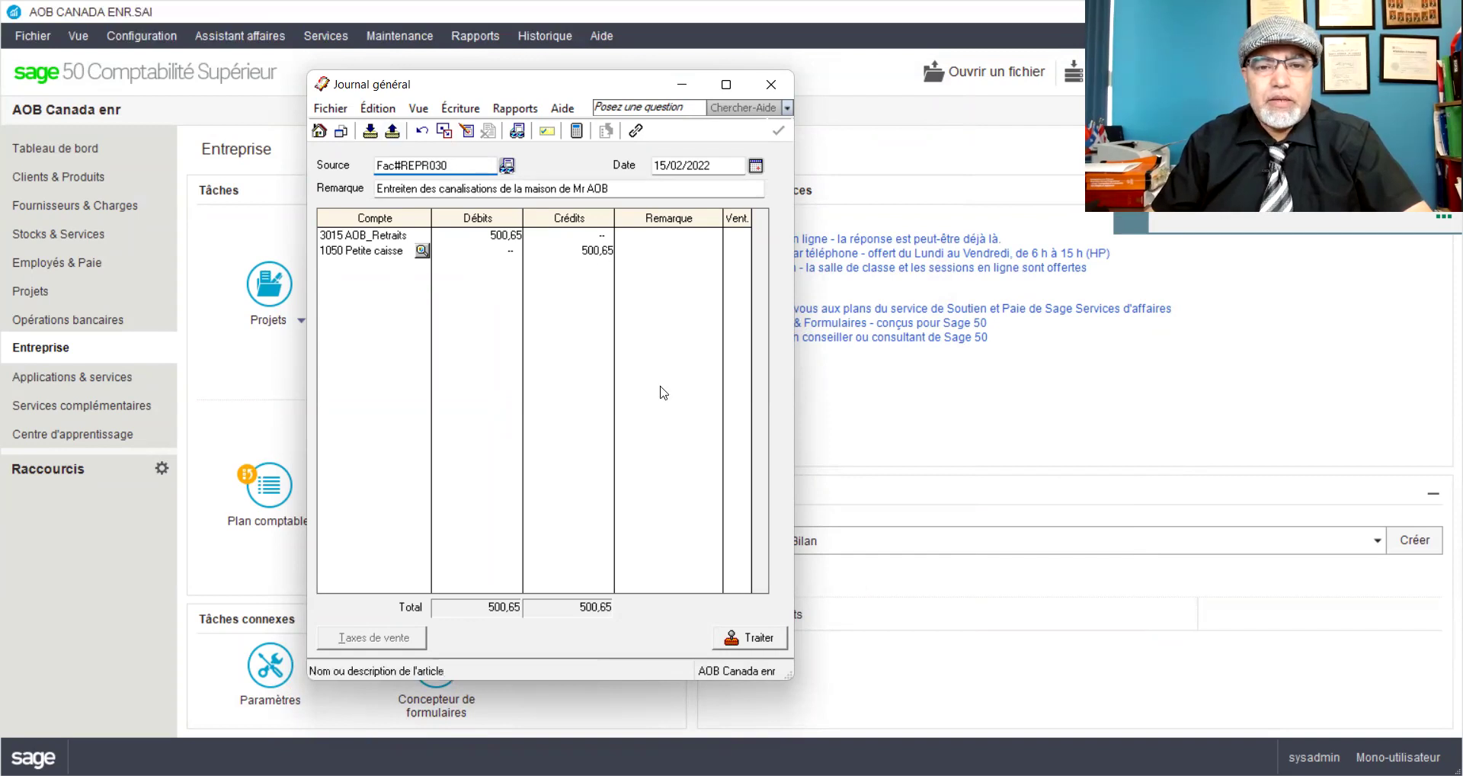
pyautogui.click(767, 646)
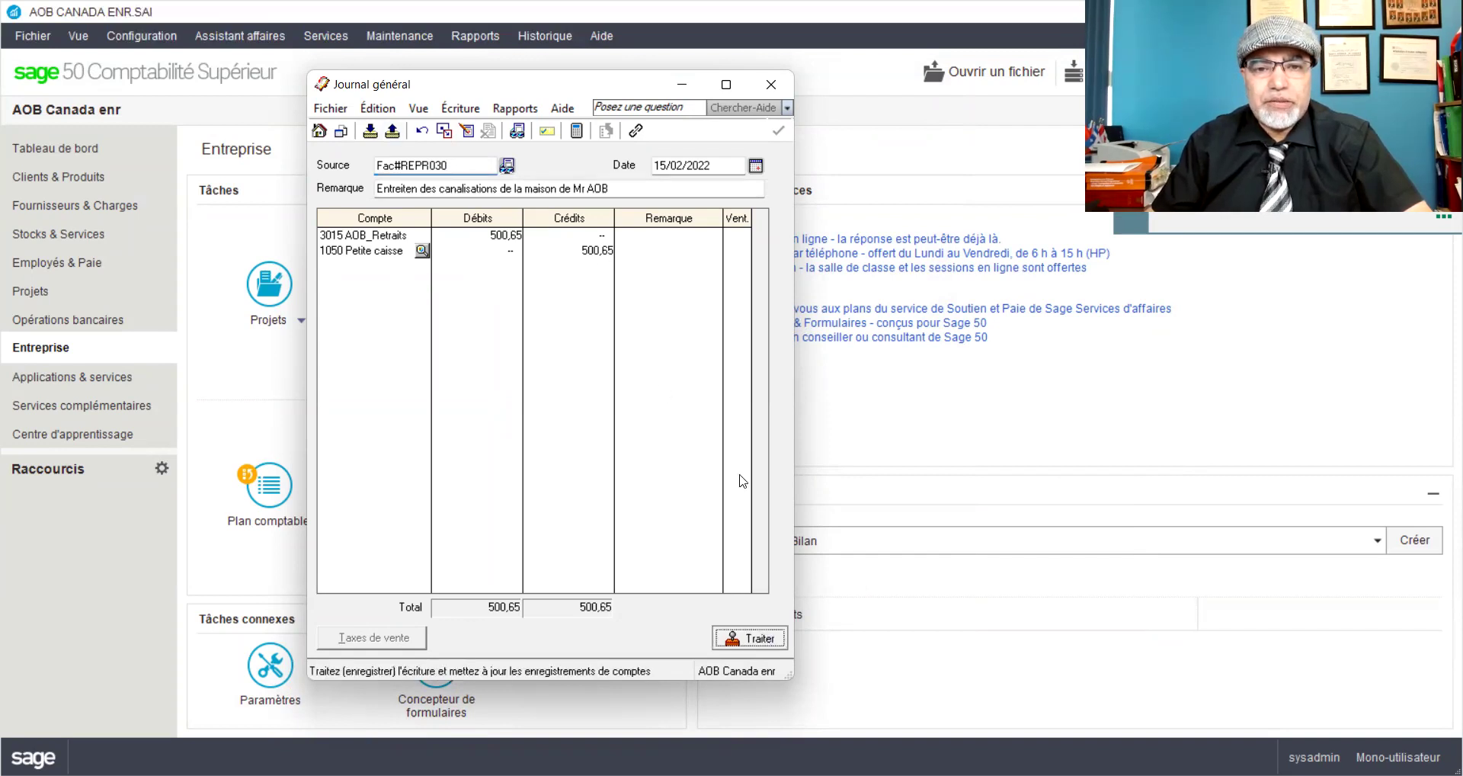
pyautogui.click(785, 469)
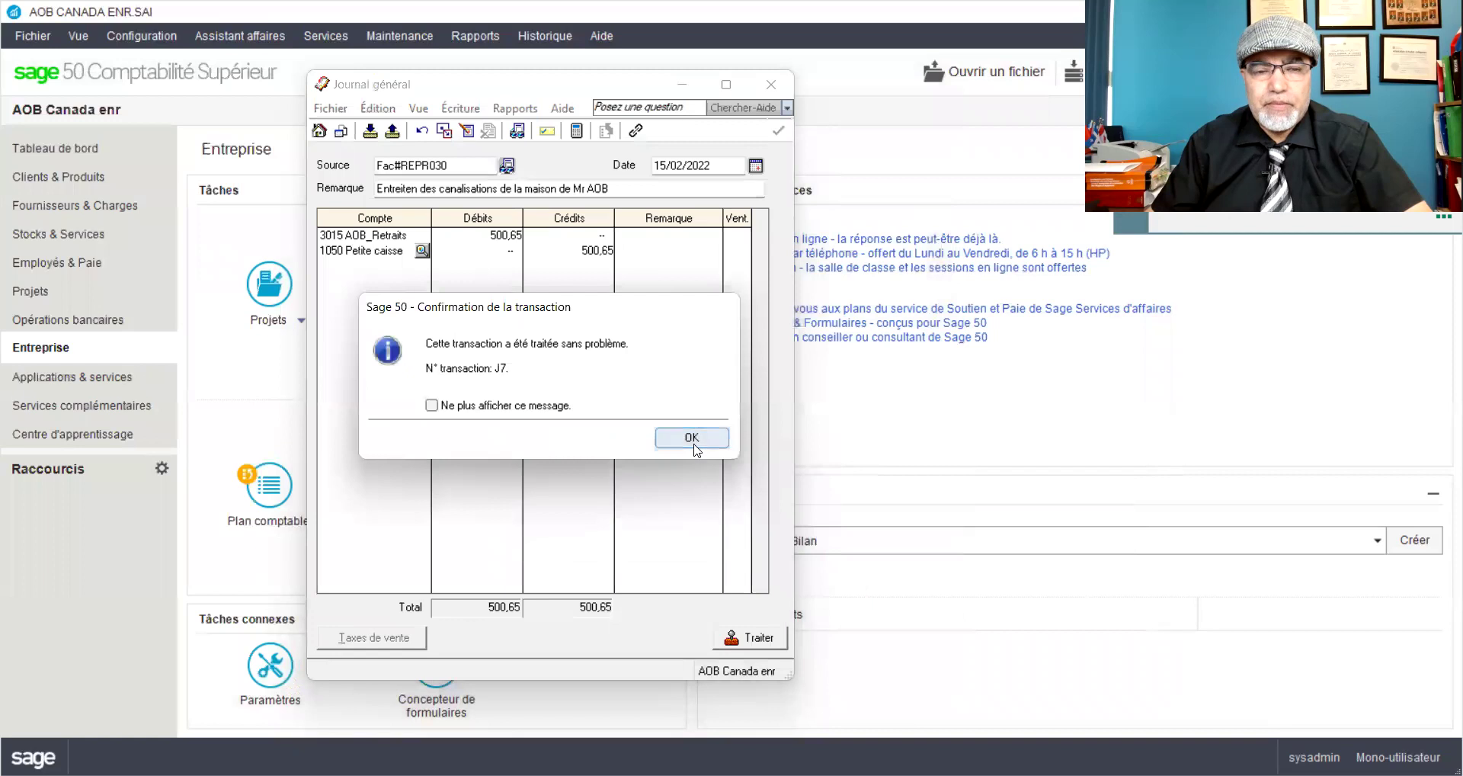
pyautogui.click(694, 445)
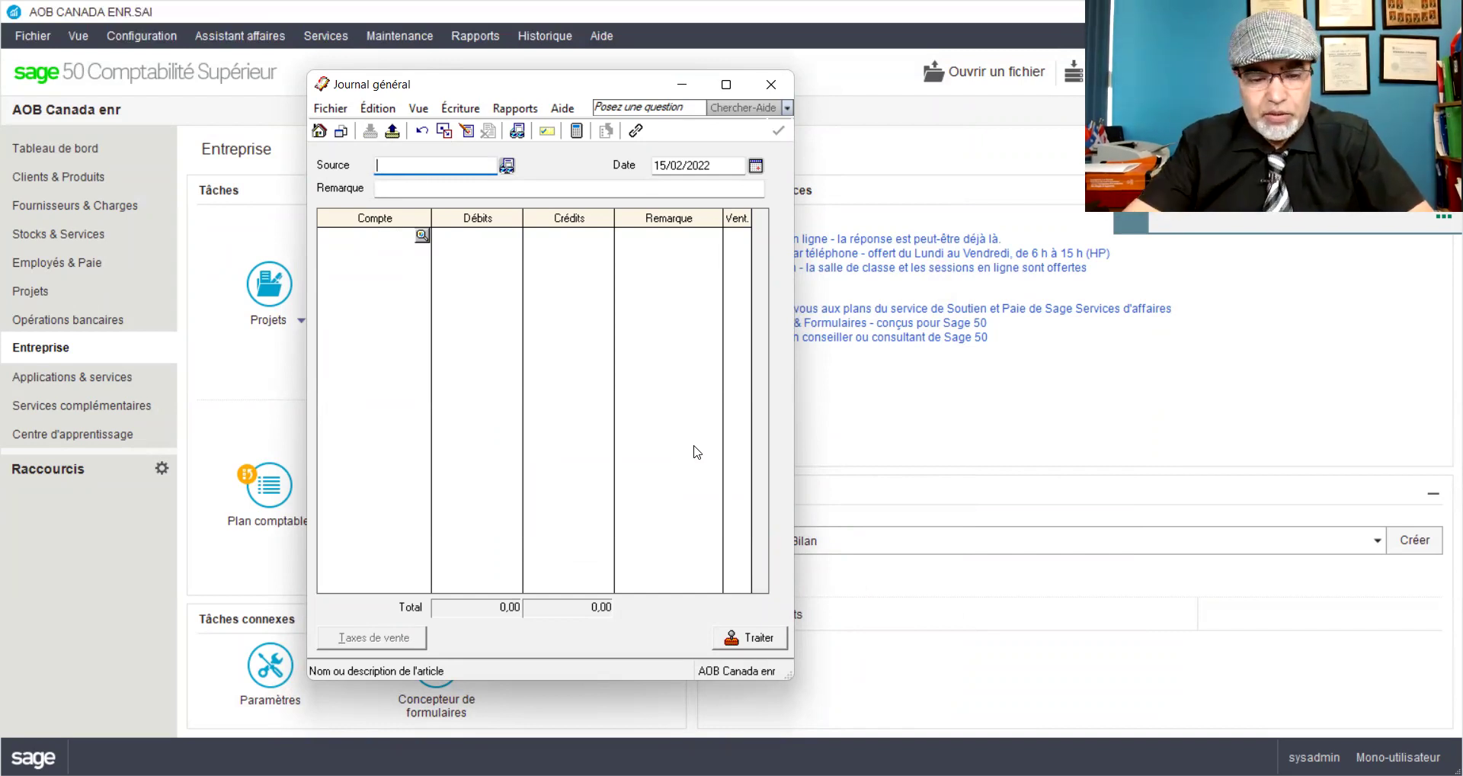
# Step: Enter source Fac#REPR035 with the remark 'Demontage de la porte du garage du domicile de Mr AOB'
pyautogui.write('Fac#REPR035')
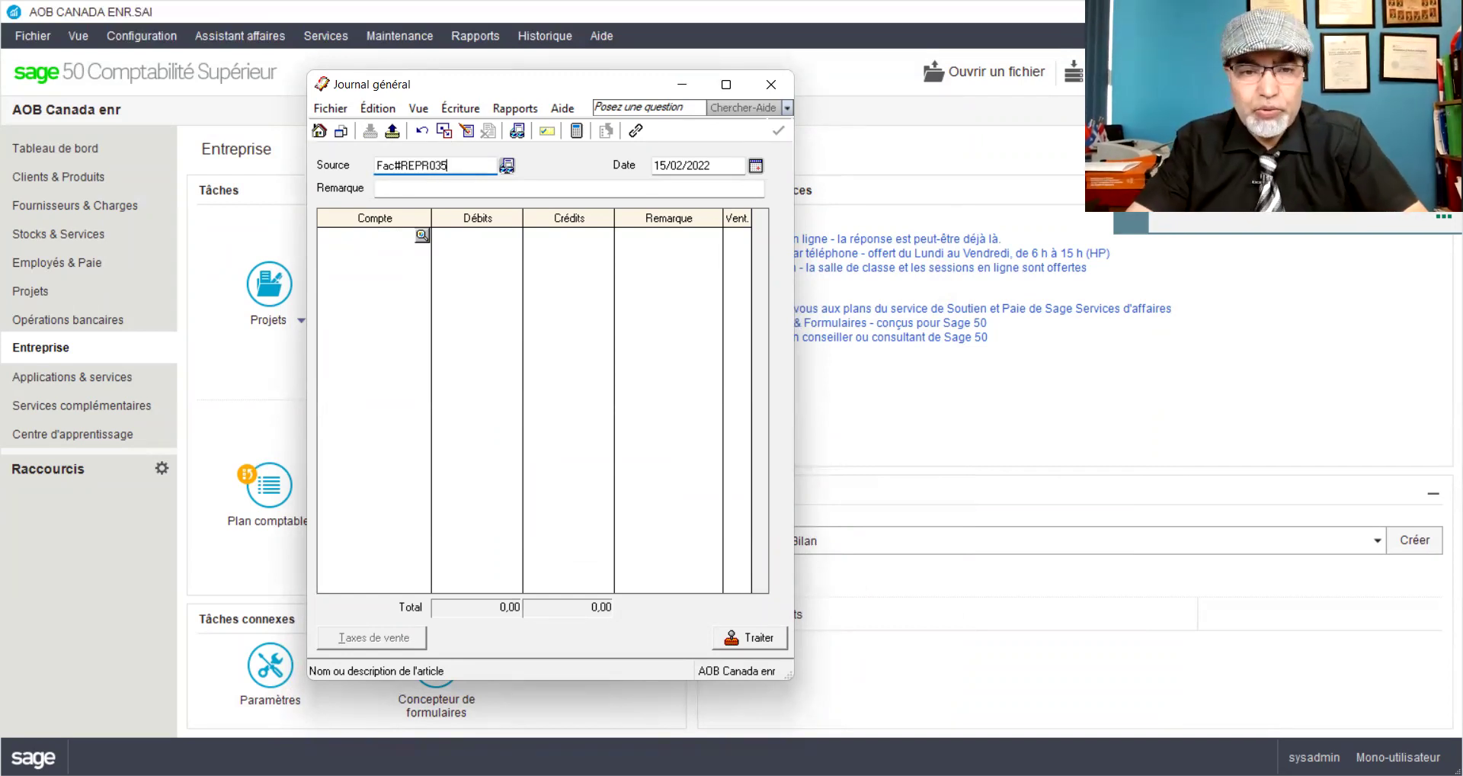
pyautogui.click(489, 189)
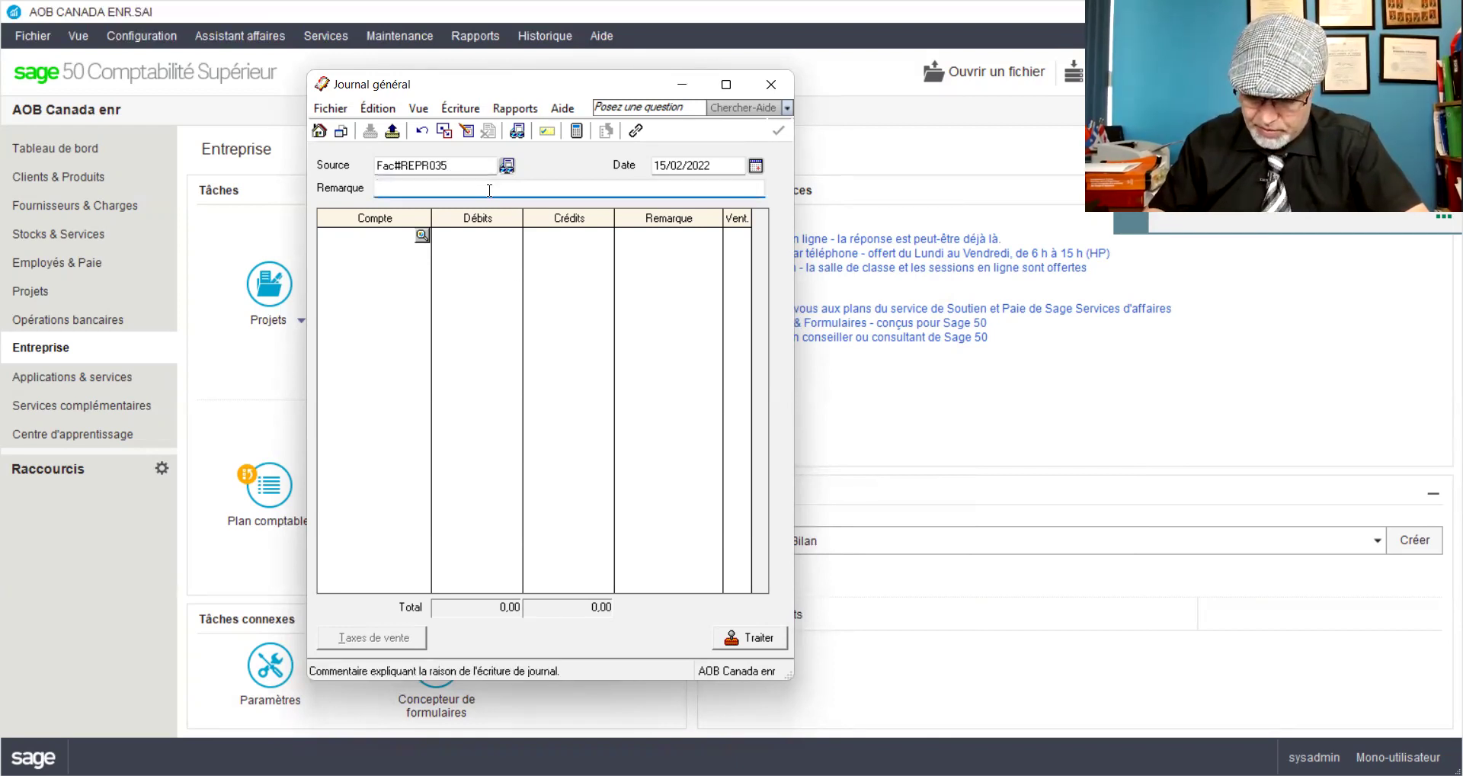
pyautogui.write('Demont')
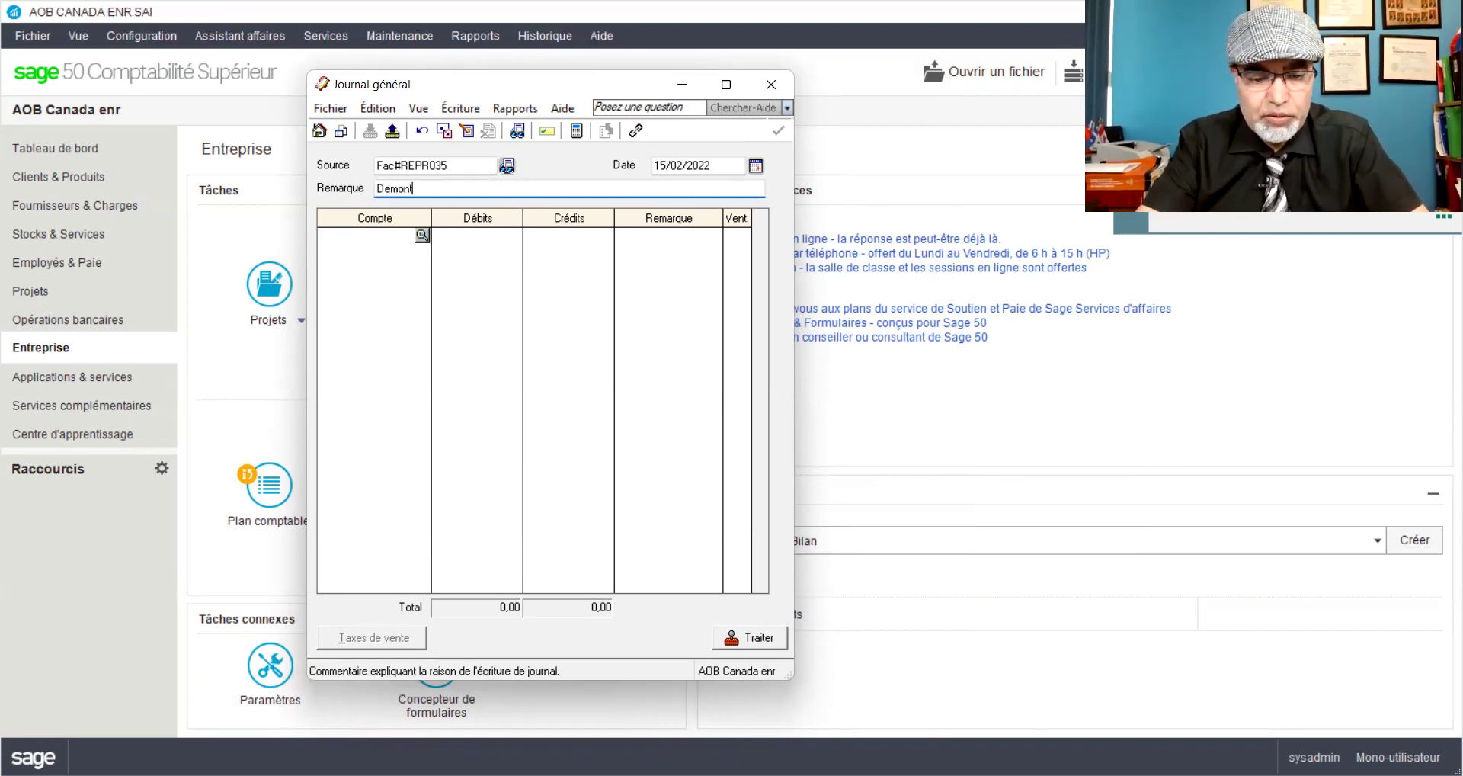
pyautogui.write('age de')
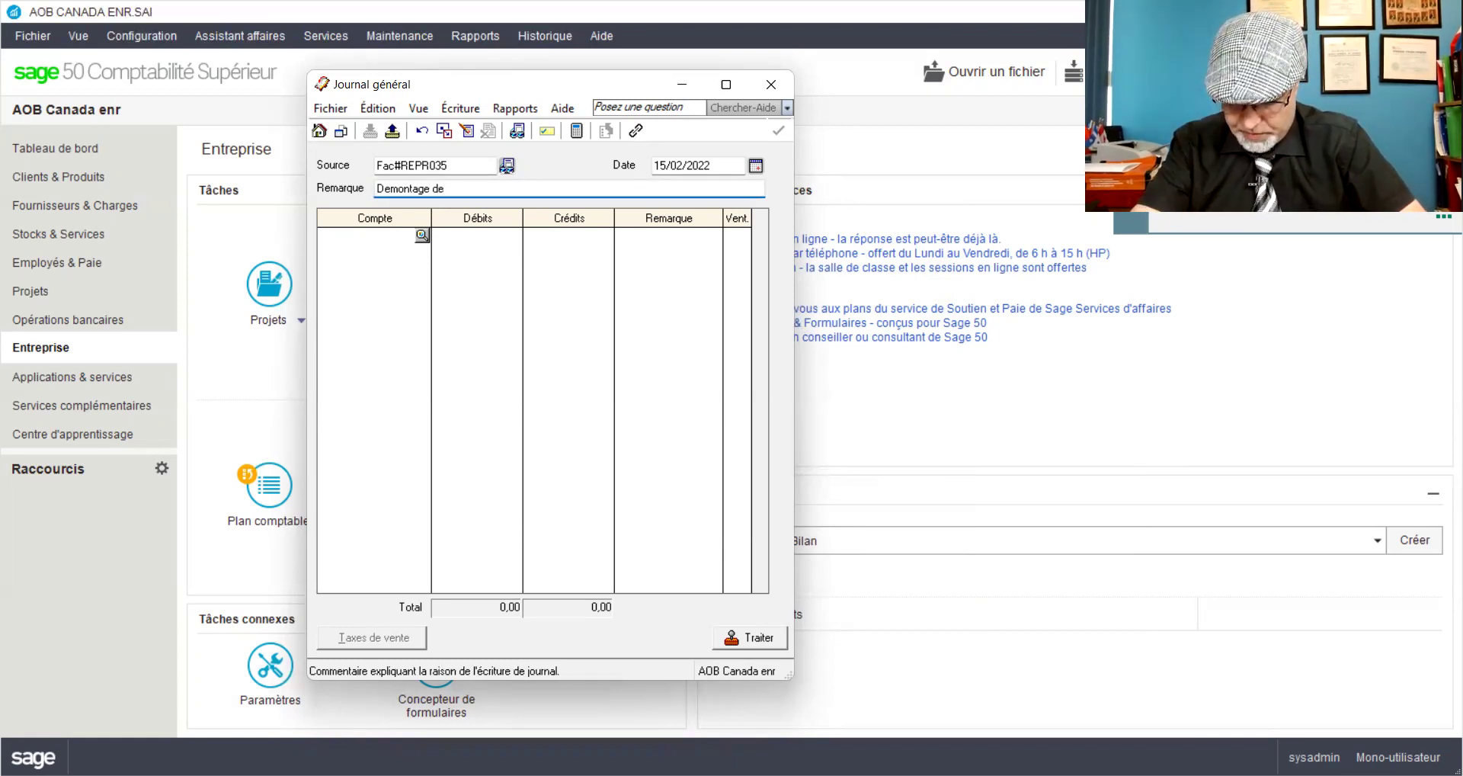
pyautogui.write(' la porte du garage ')
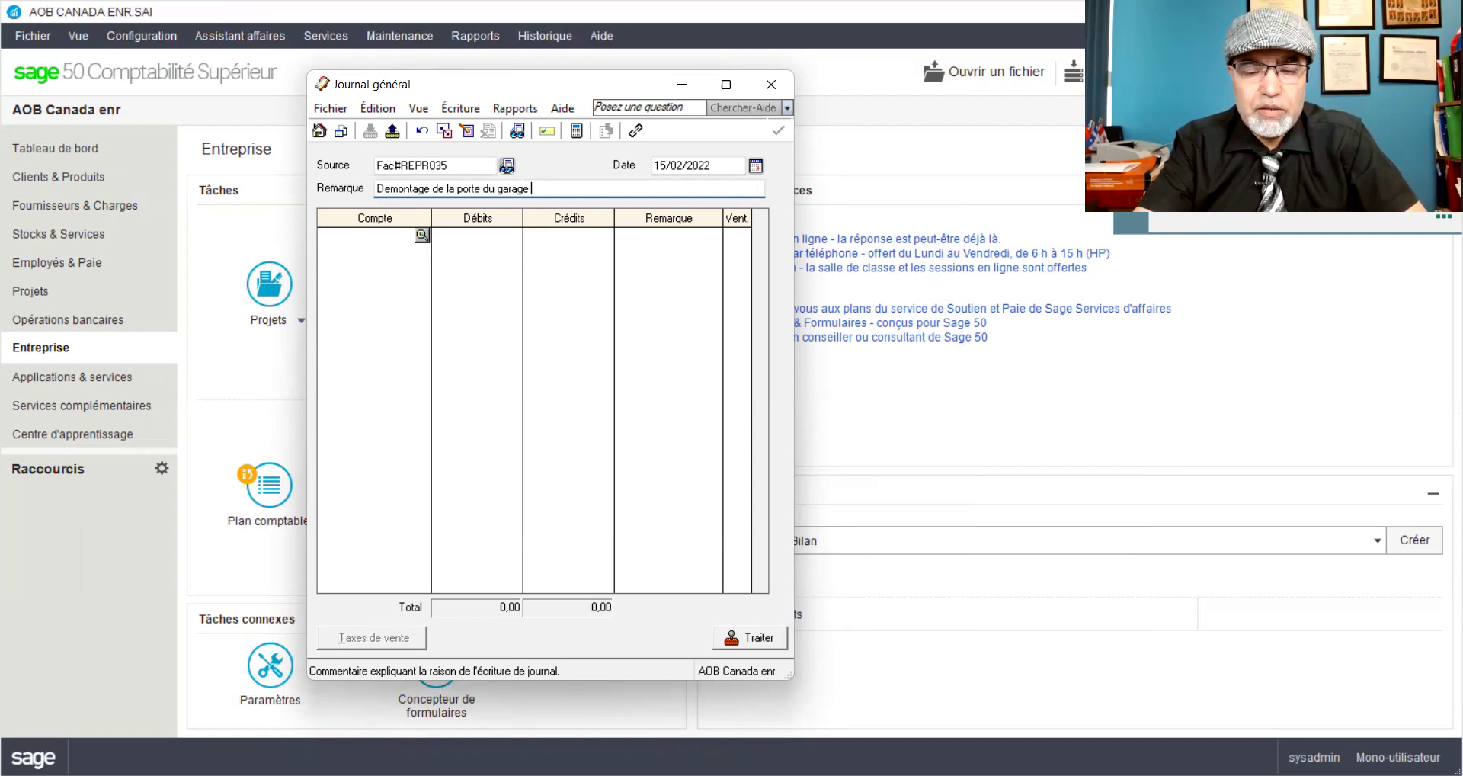
pyautogui.write('du ')
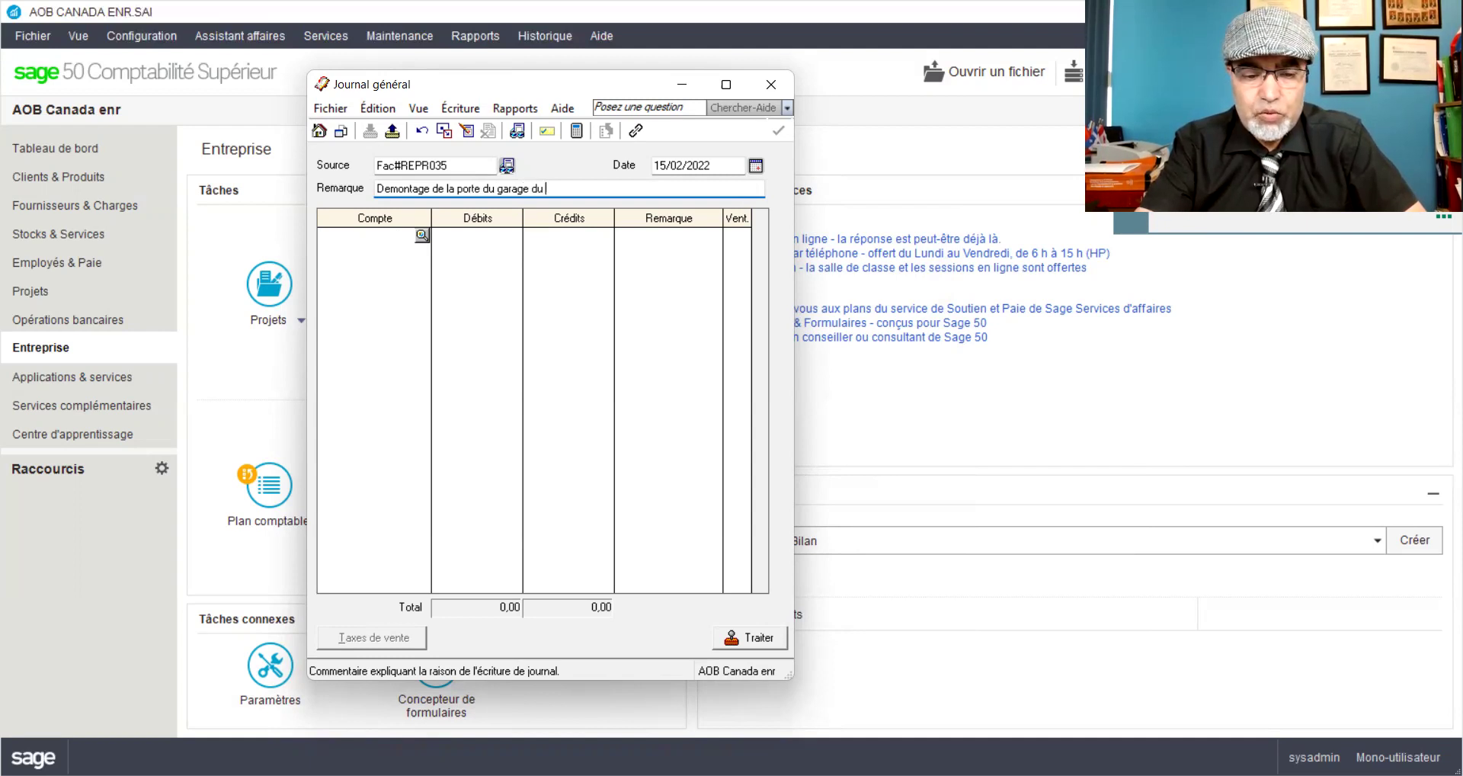
pyautogui.write('domicile d')
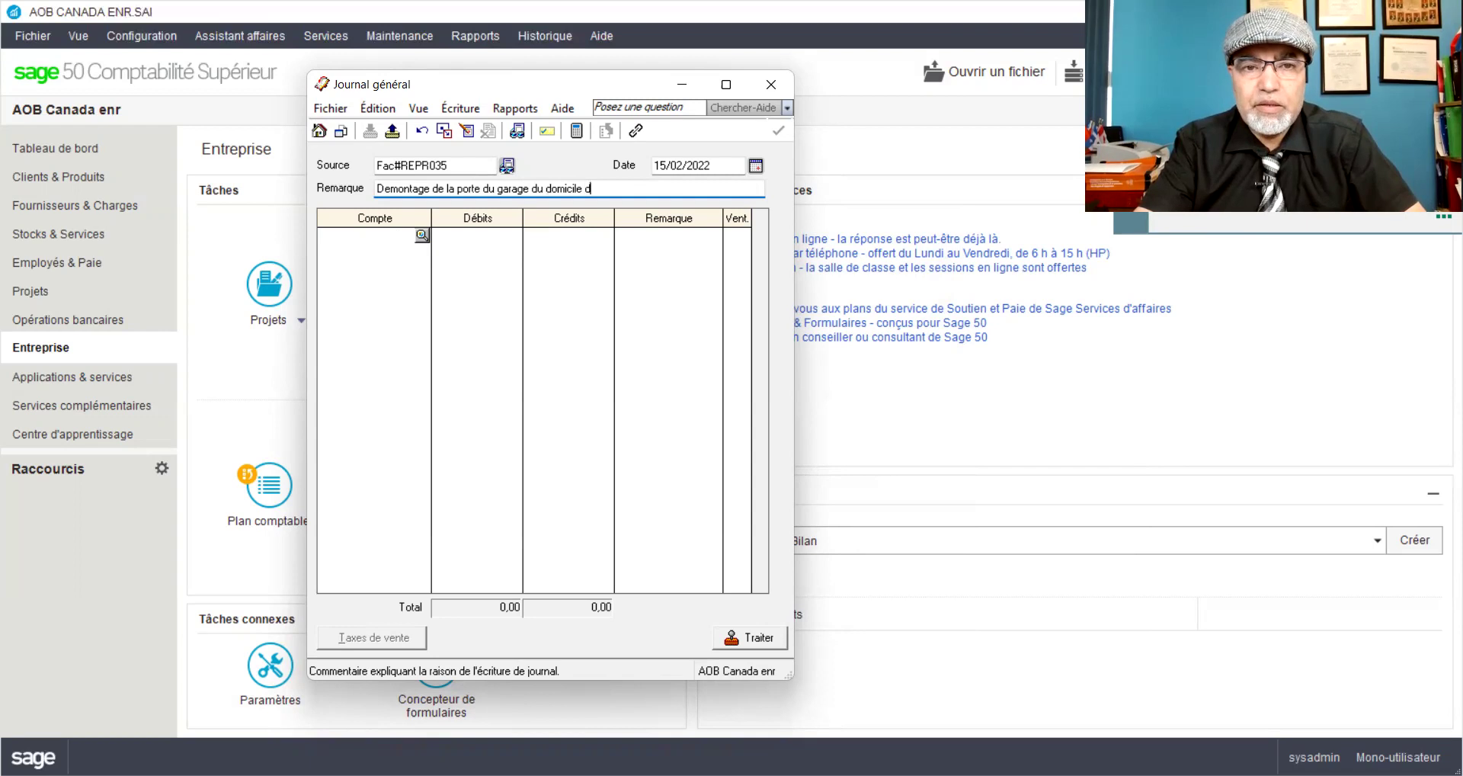
pyautogui.write('e Mr AO')
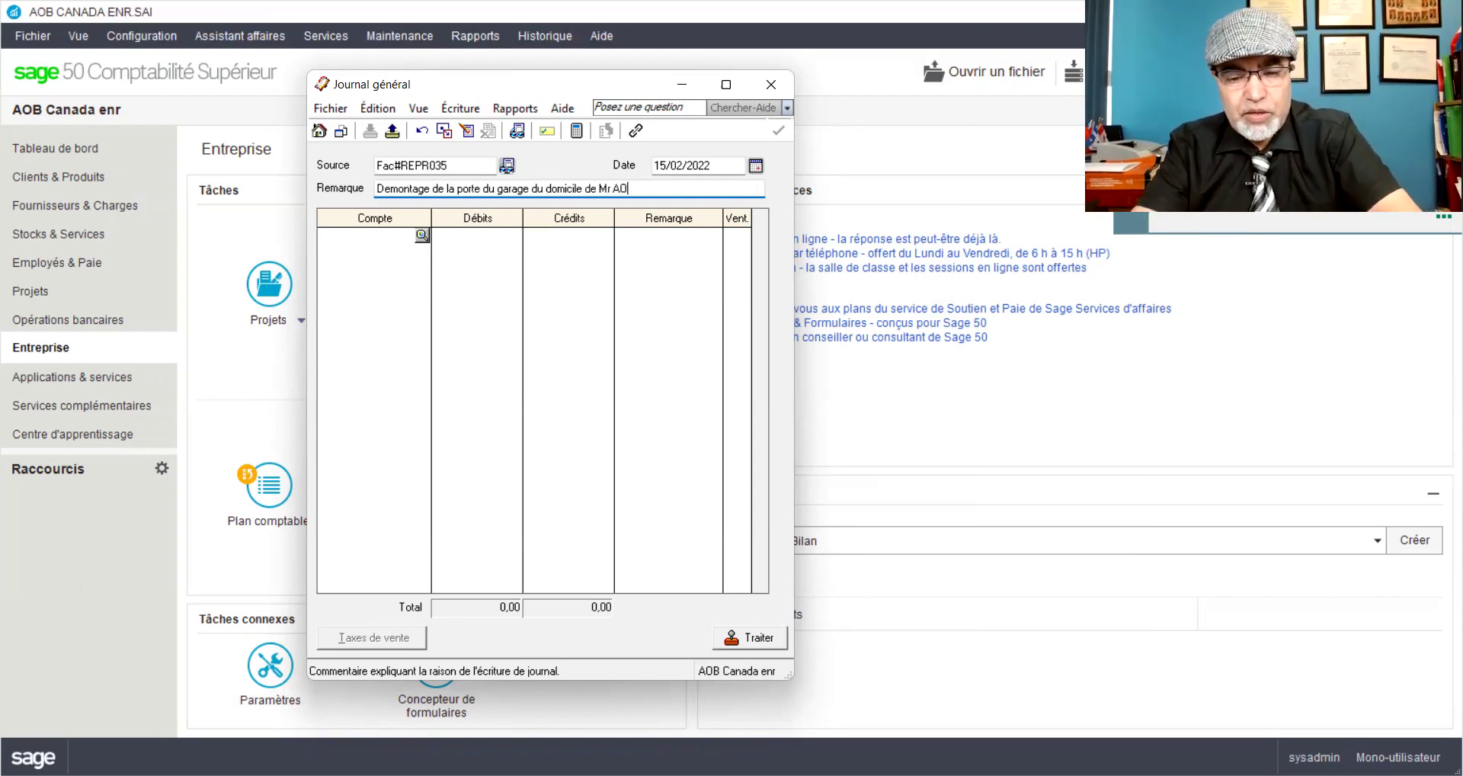
pyautogui.write('B')
# Step: Start the first journal line with account 3015 AOB_Retraits
pyautogui.click(365, 248)
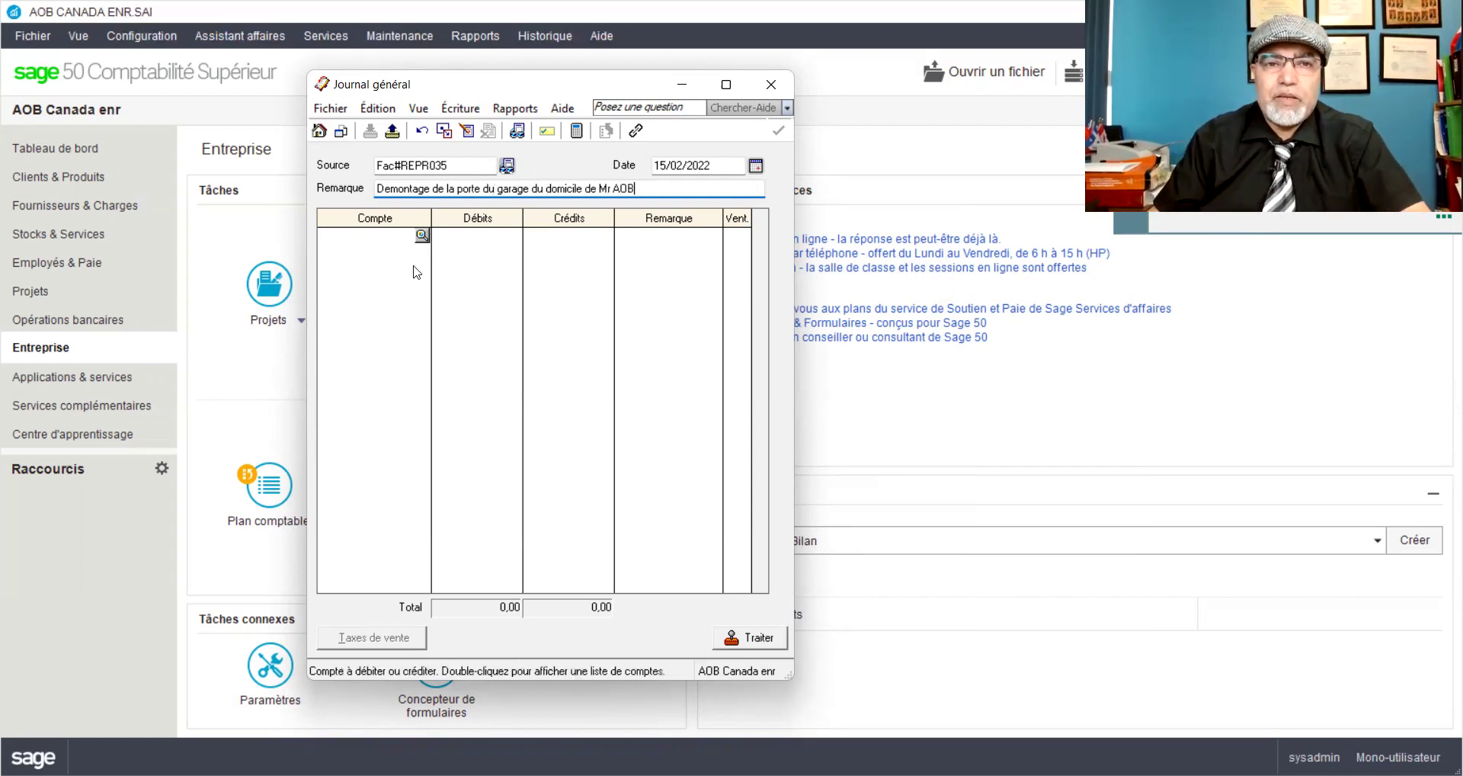
pyautogui.write('3015')
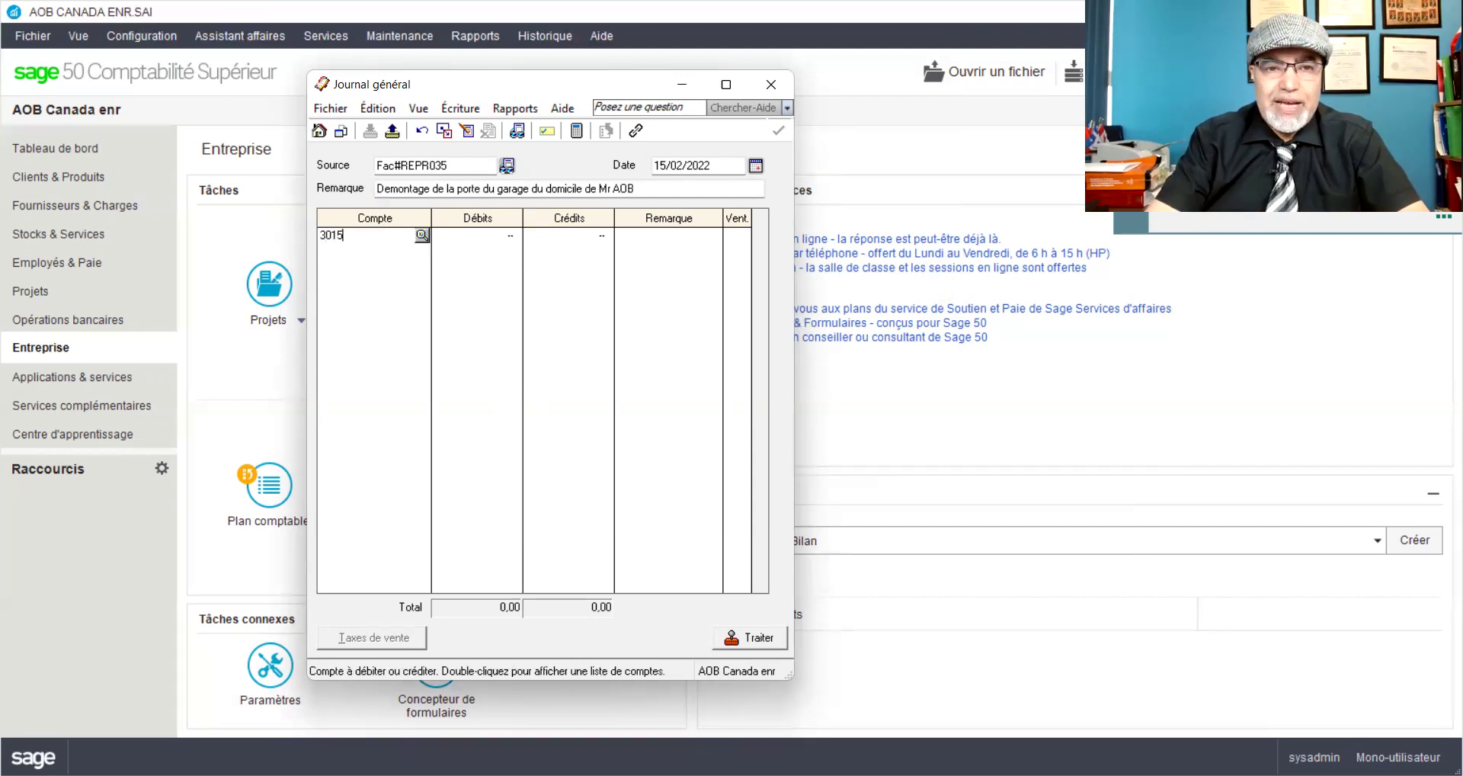
pyautogui.press('Tab')
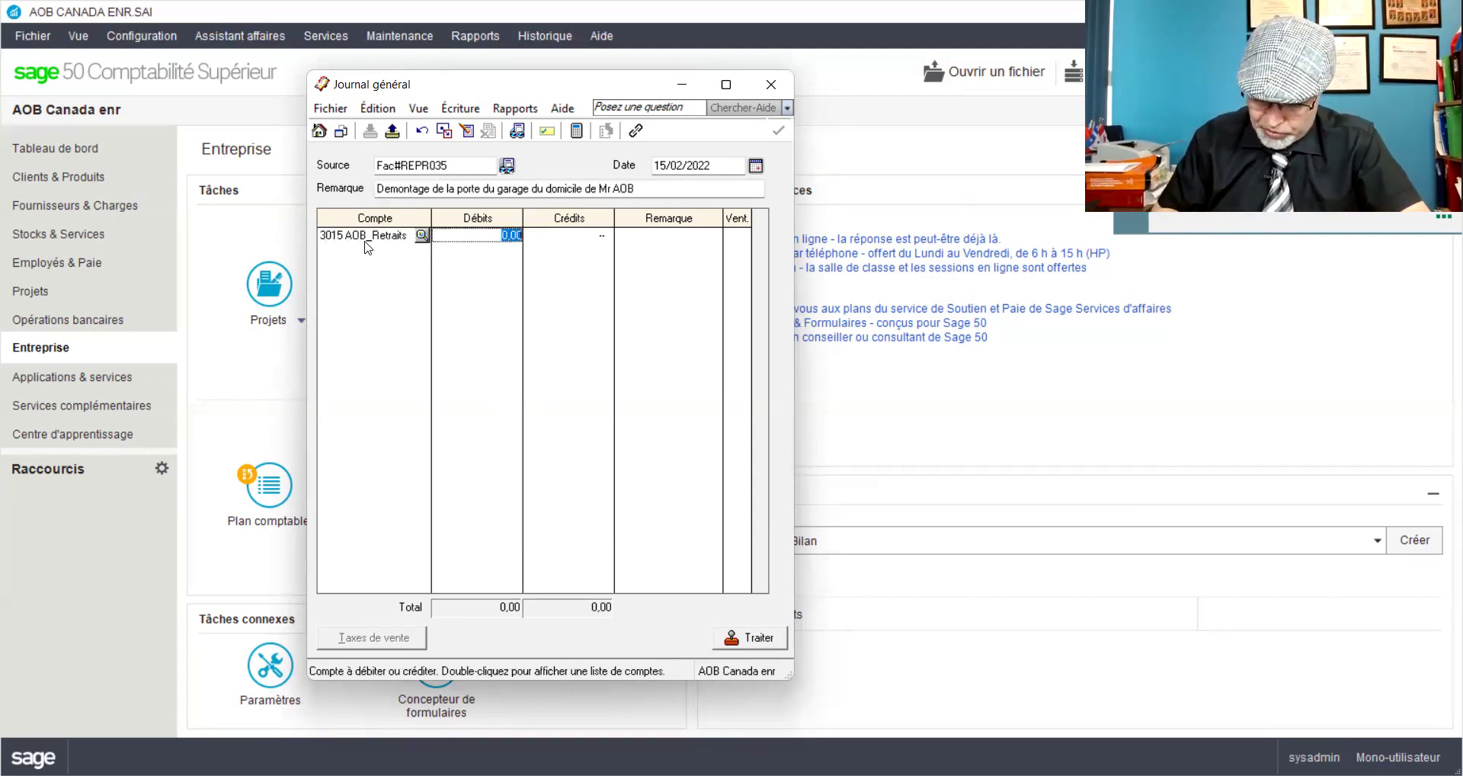
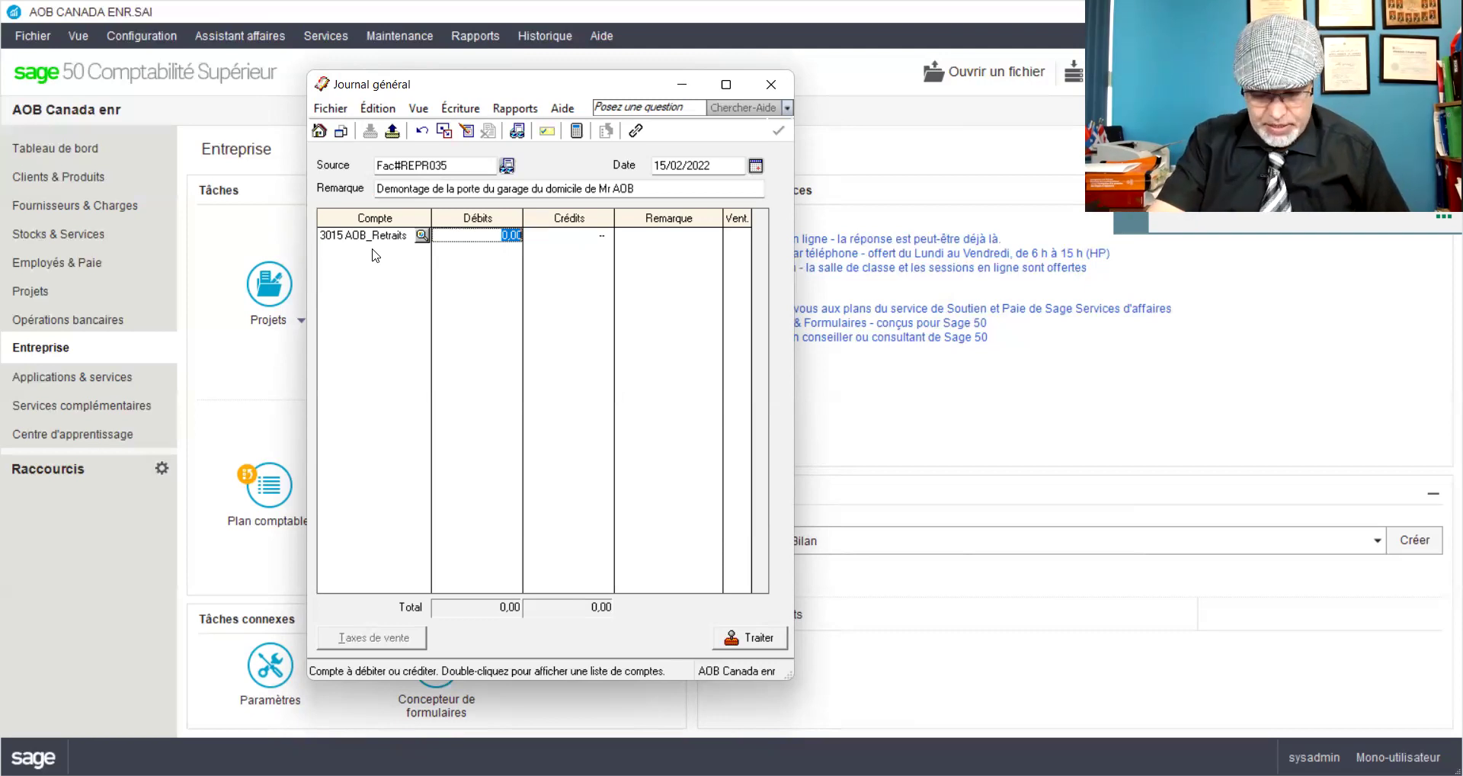
# Step: Debit 151,19 to 3015 AOB_Retraits, credit 1050 Petite caisse, and preview the J8 entry
pyautogui.write('151')
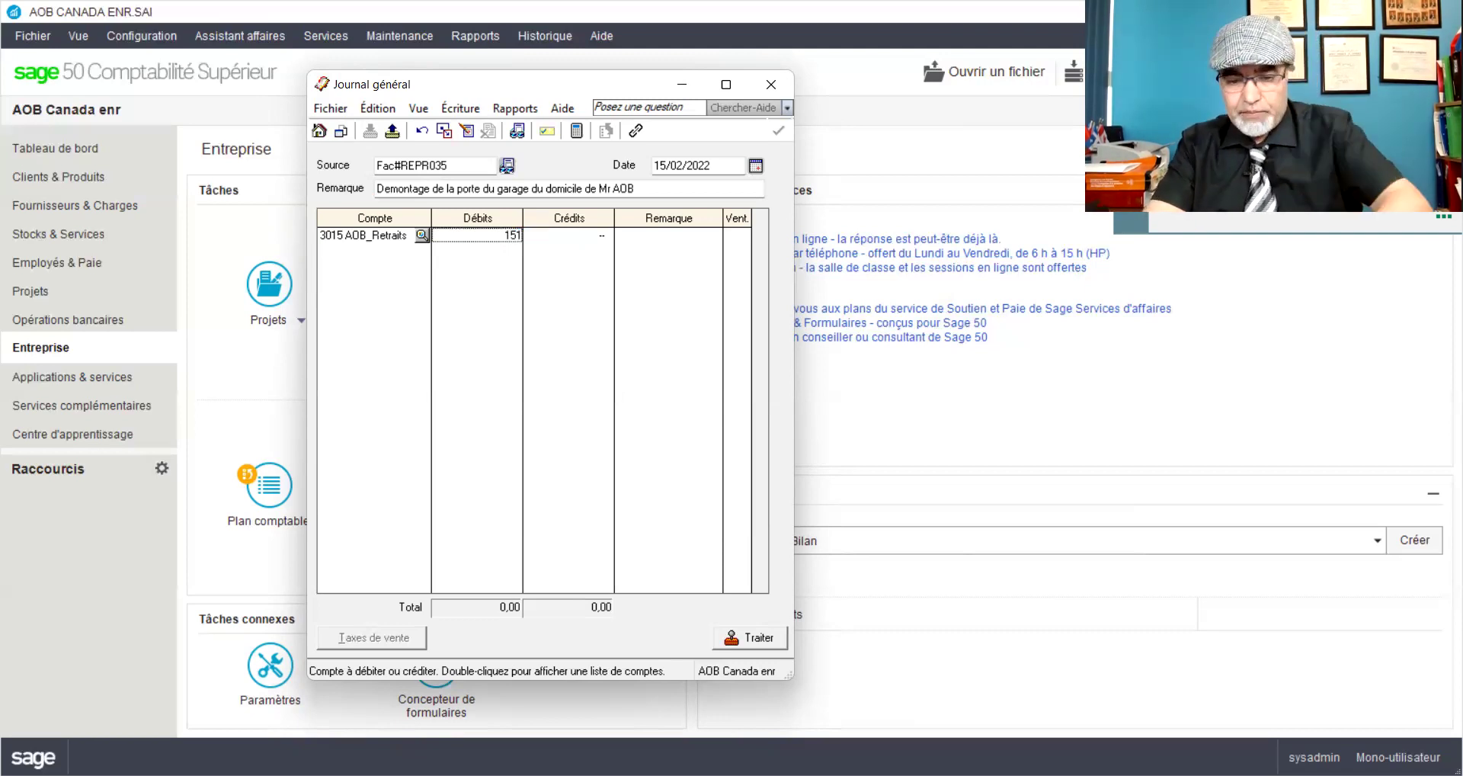
pyautogui.write(',15')
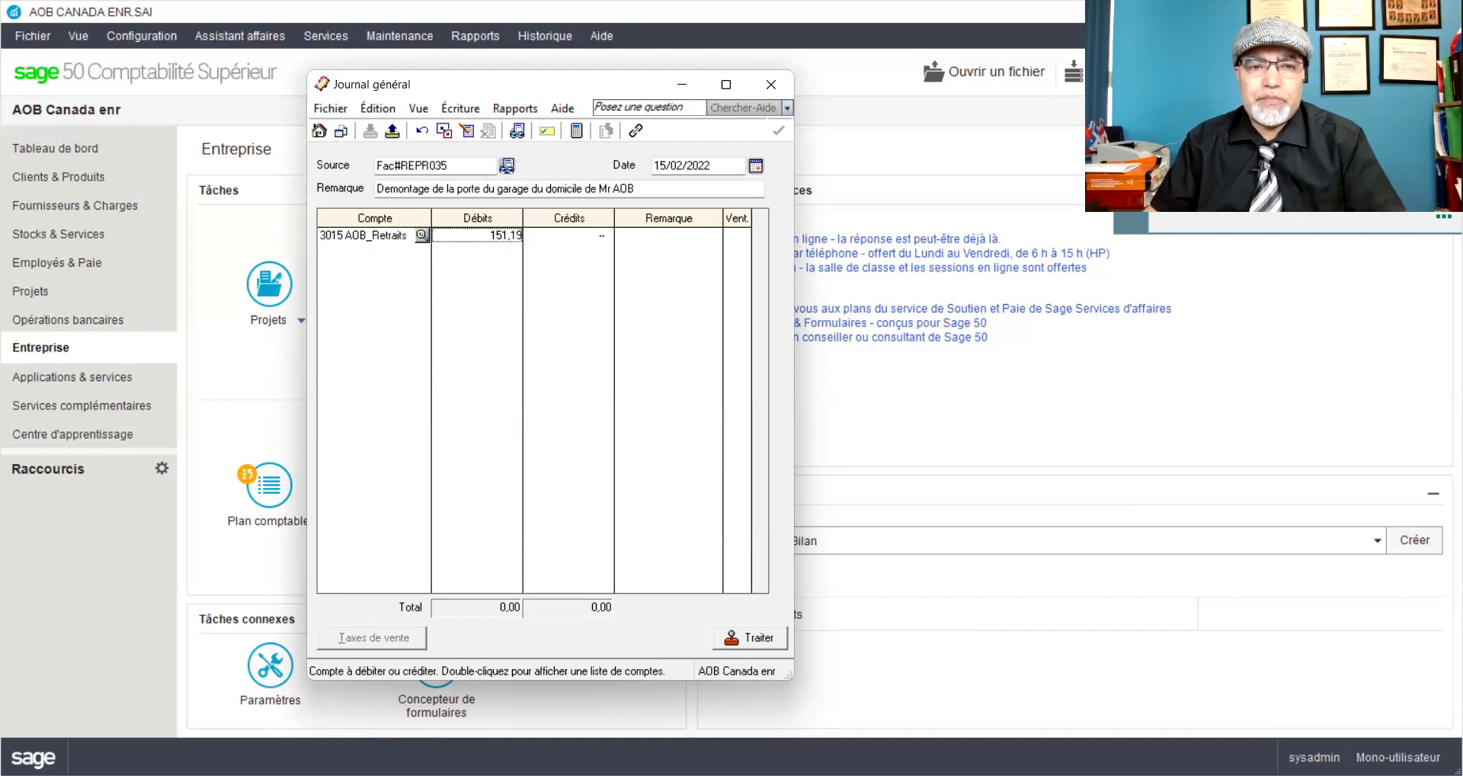
pyautogui.click(367, 252)
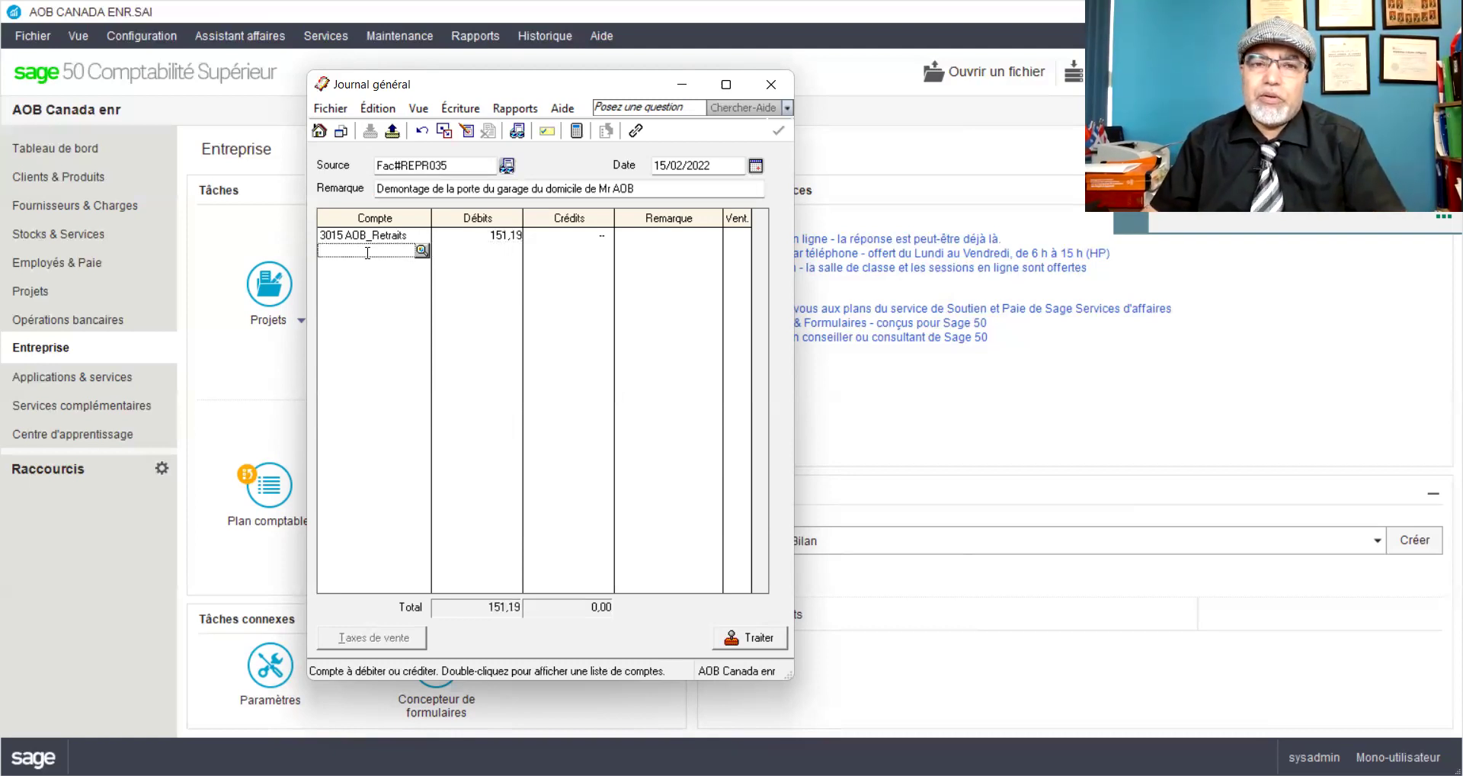
pyautogui.write('1050')
pyautogui.press('Tab')
pyautogui.press('Tab')
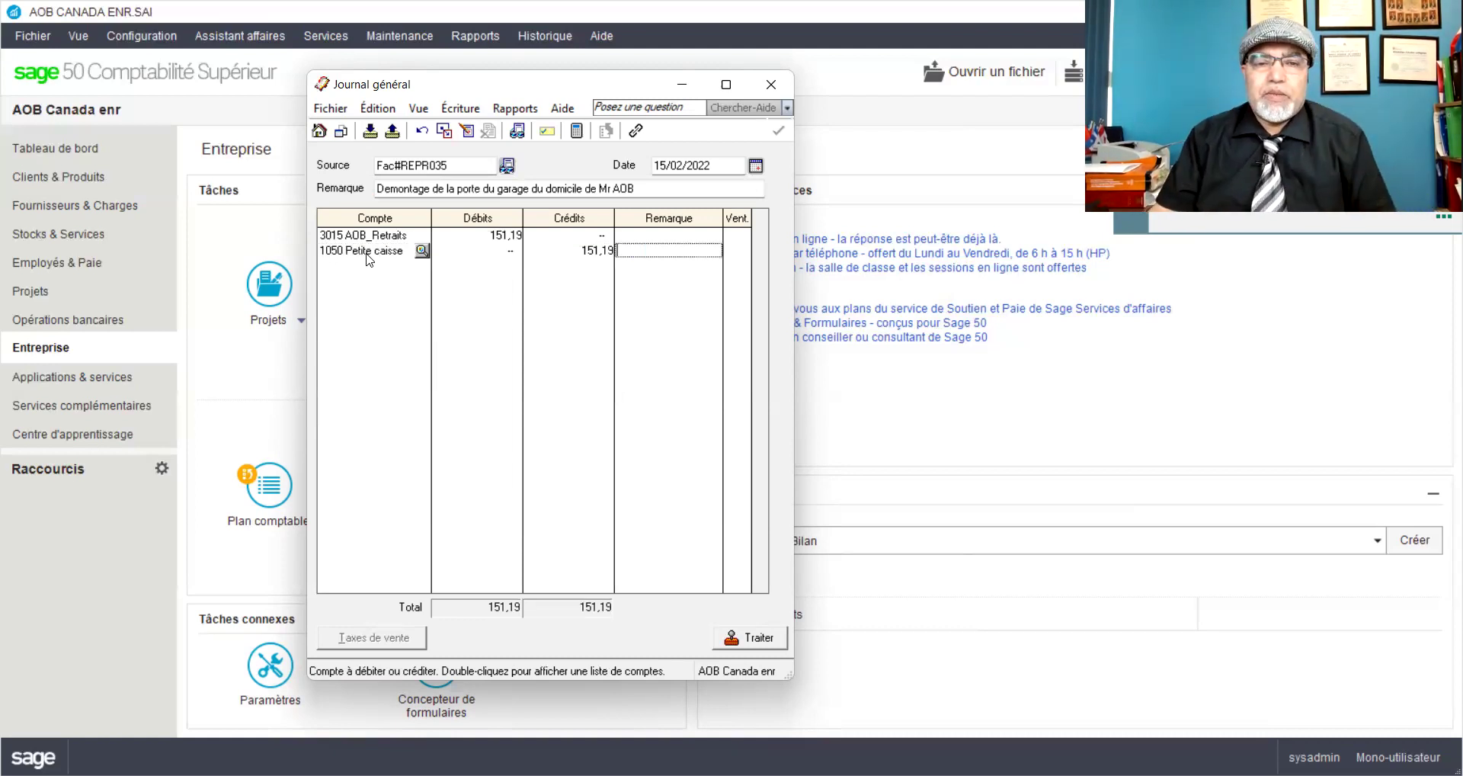
pyautogui.click(518, 131)
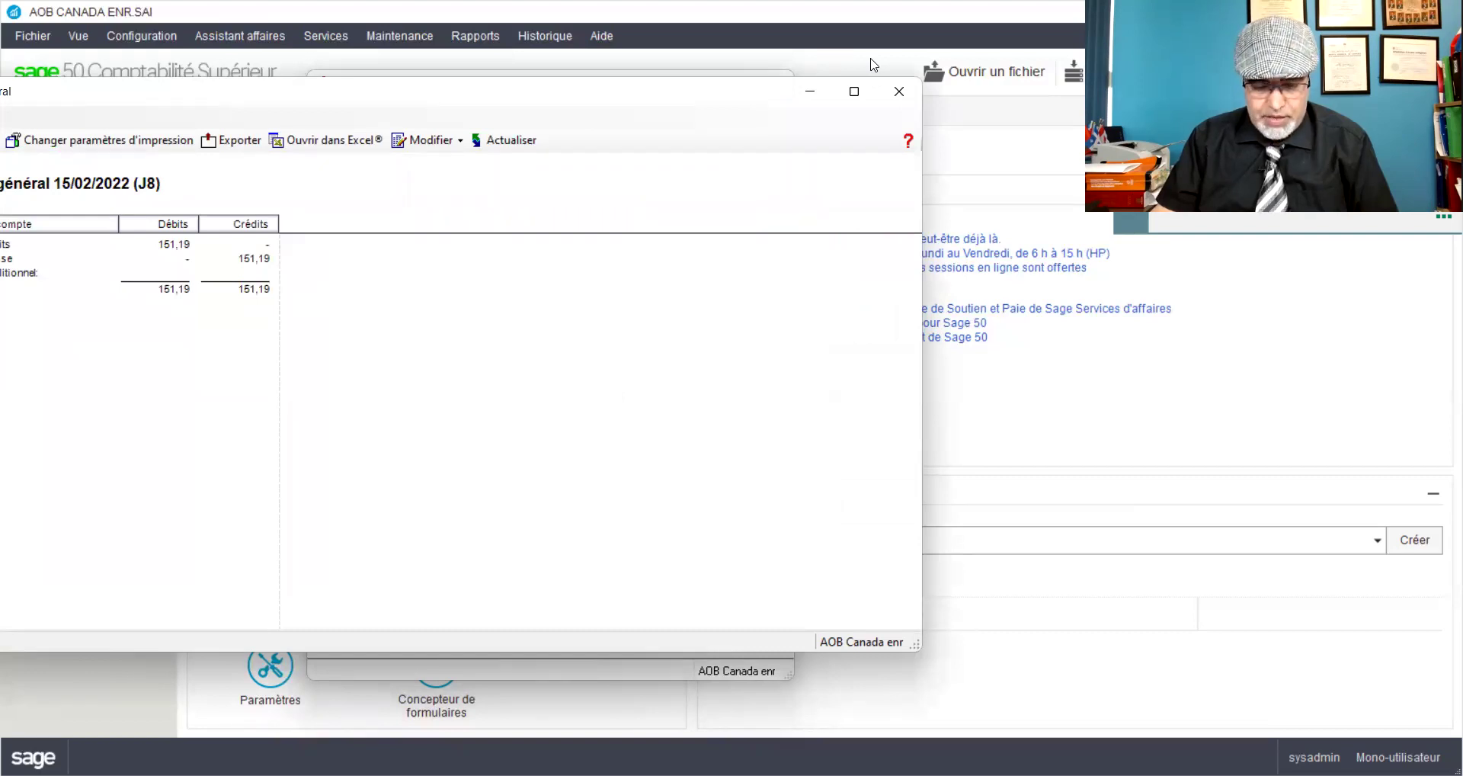
# Step: Close the preview and post the 151,19 entry, accepting the date warning
pyautogui.moveTo(778, 88); pyautogui.dragTo(853, 73)
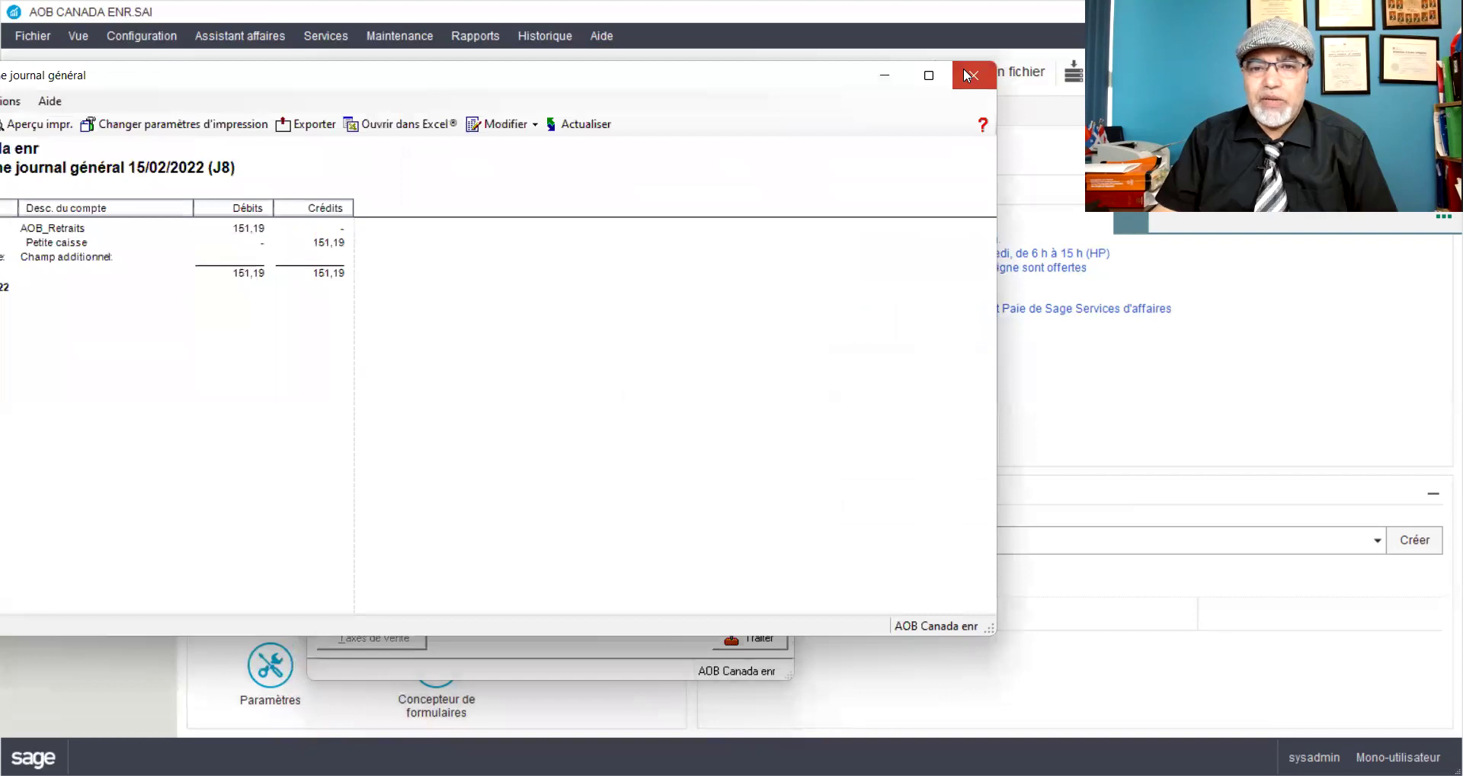
pyautogui.click(964, 74)
pyautogui.click(747, 637)
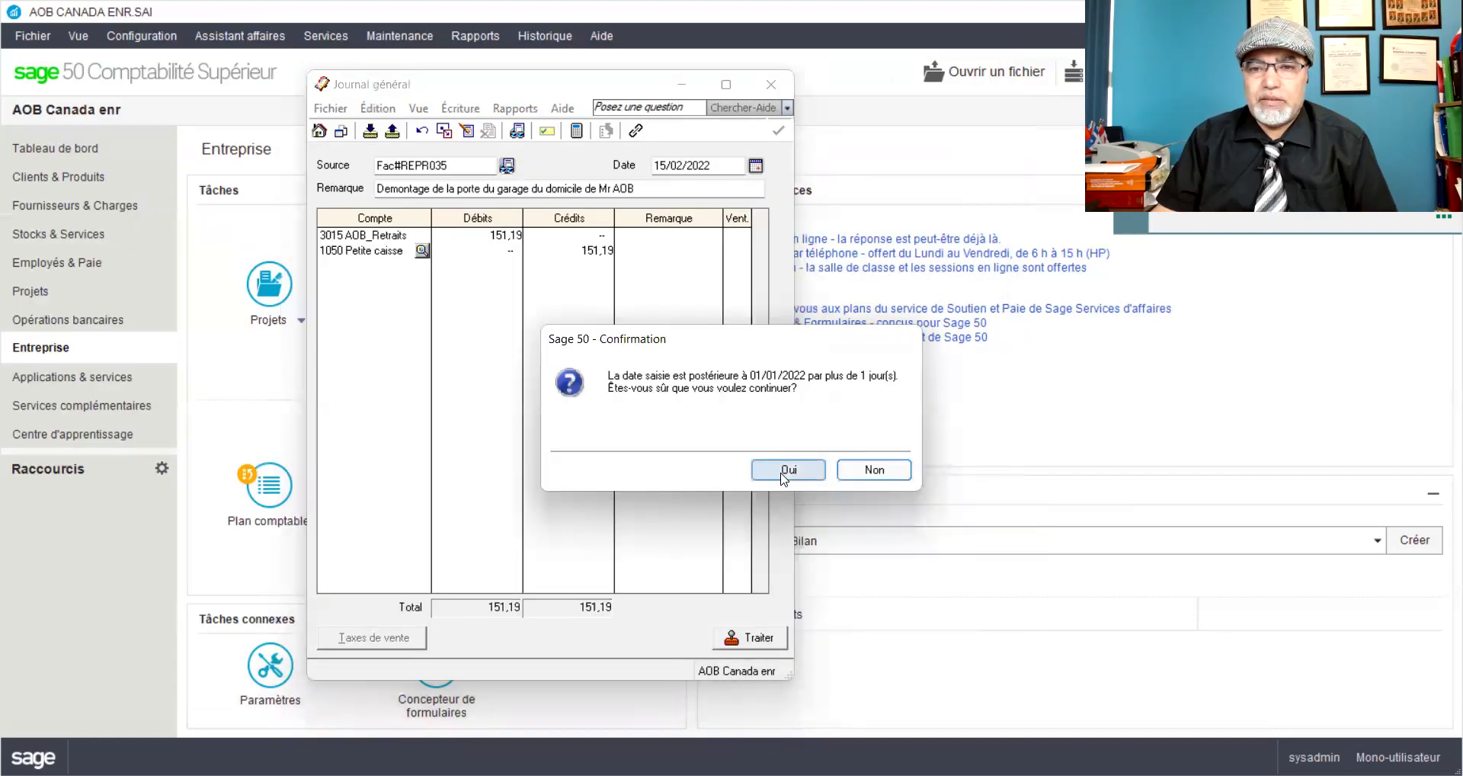
pyautogui.click(785, 471)
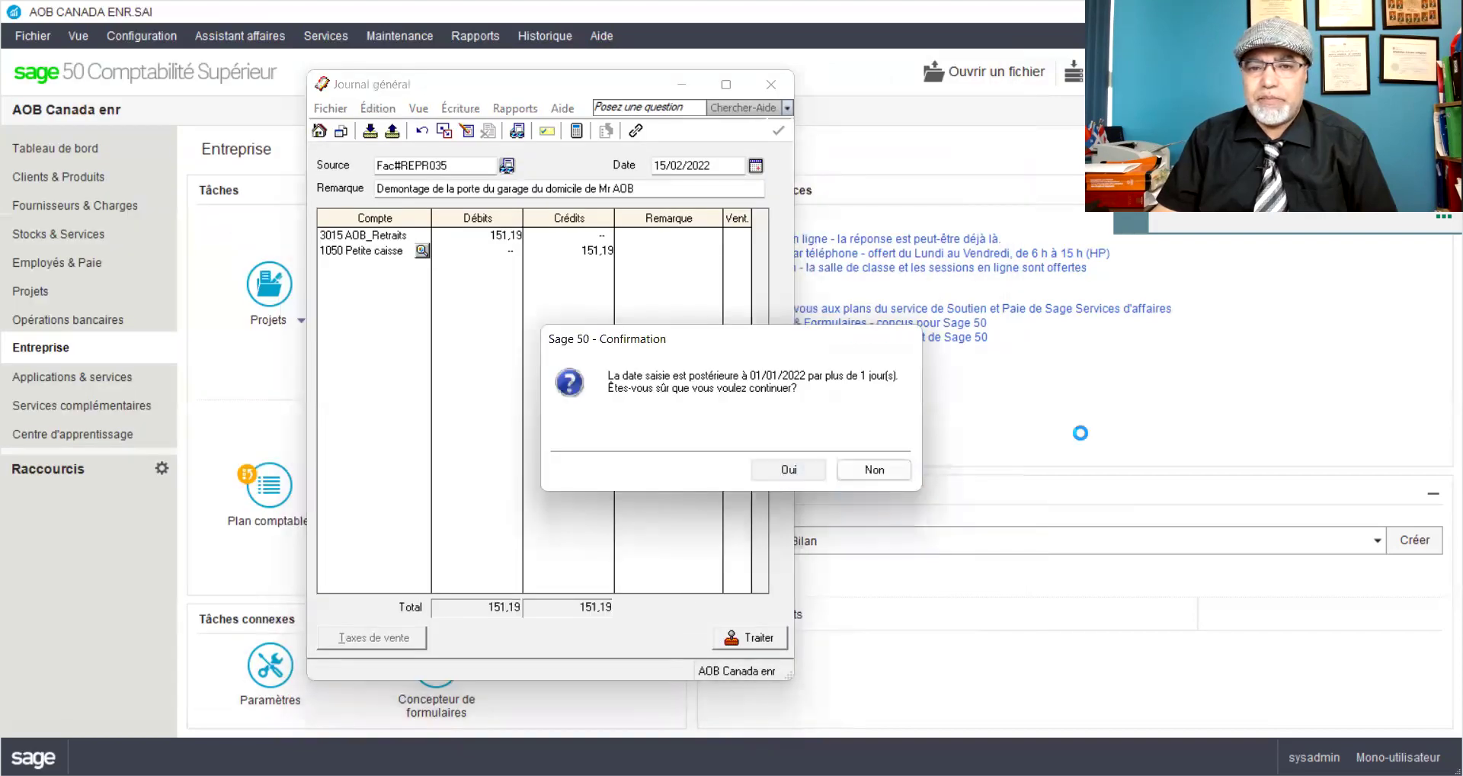
pyautogui.press('Return')
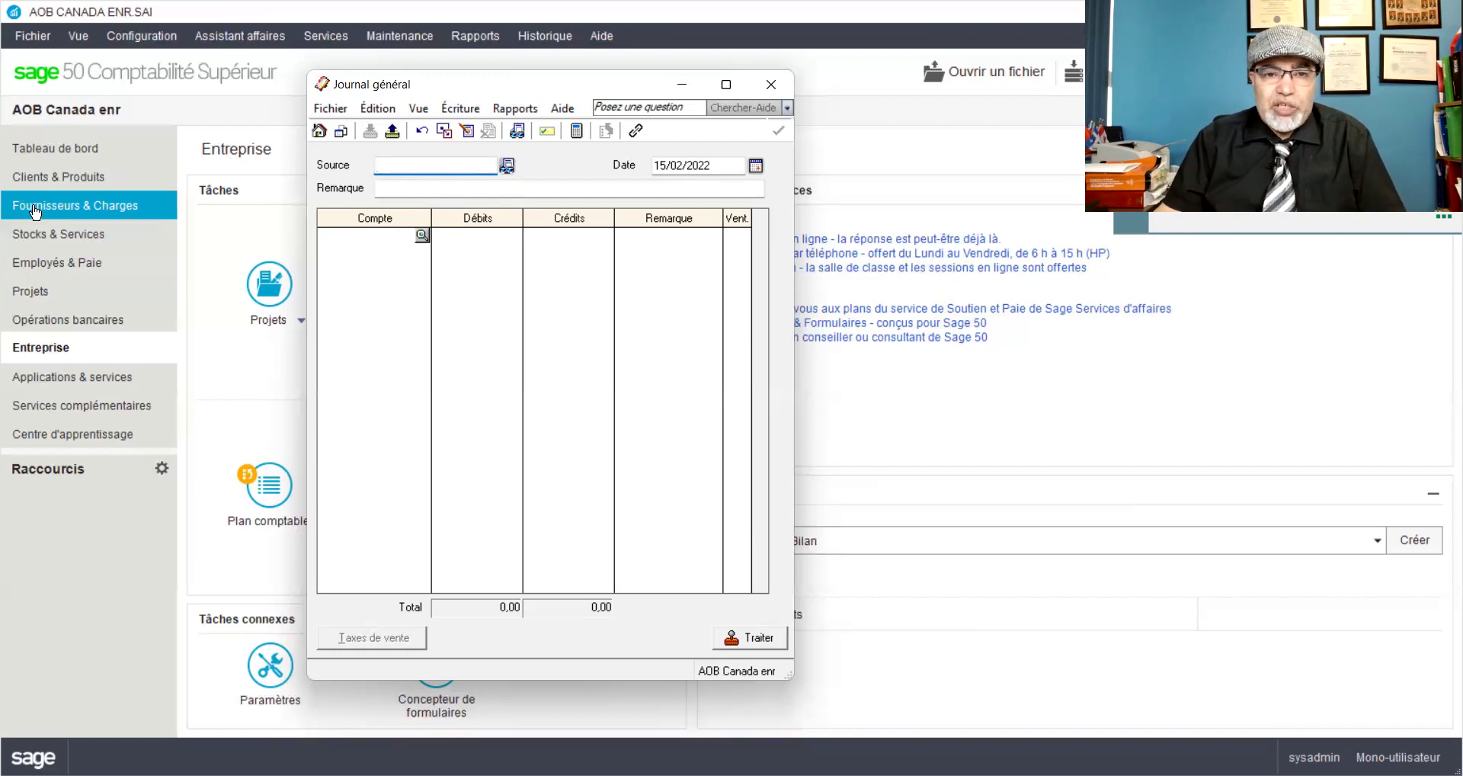
# Step: Start a new payment to CCIC, quick-adding CCIC as a new supplier
pyautogui.click(34, 212)
pyautogui.click(435, 544)
pyautogui.click(477, 609)
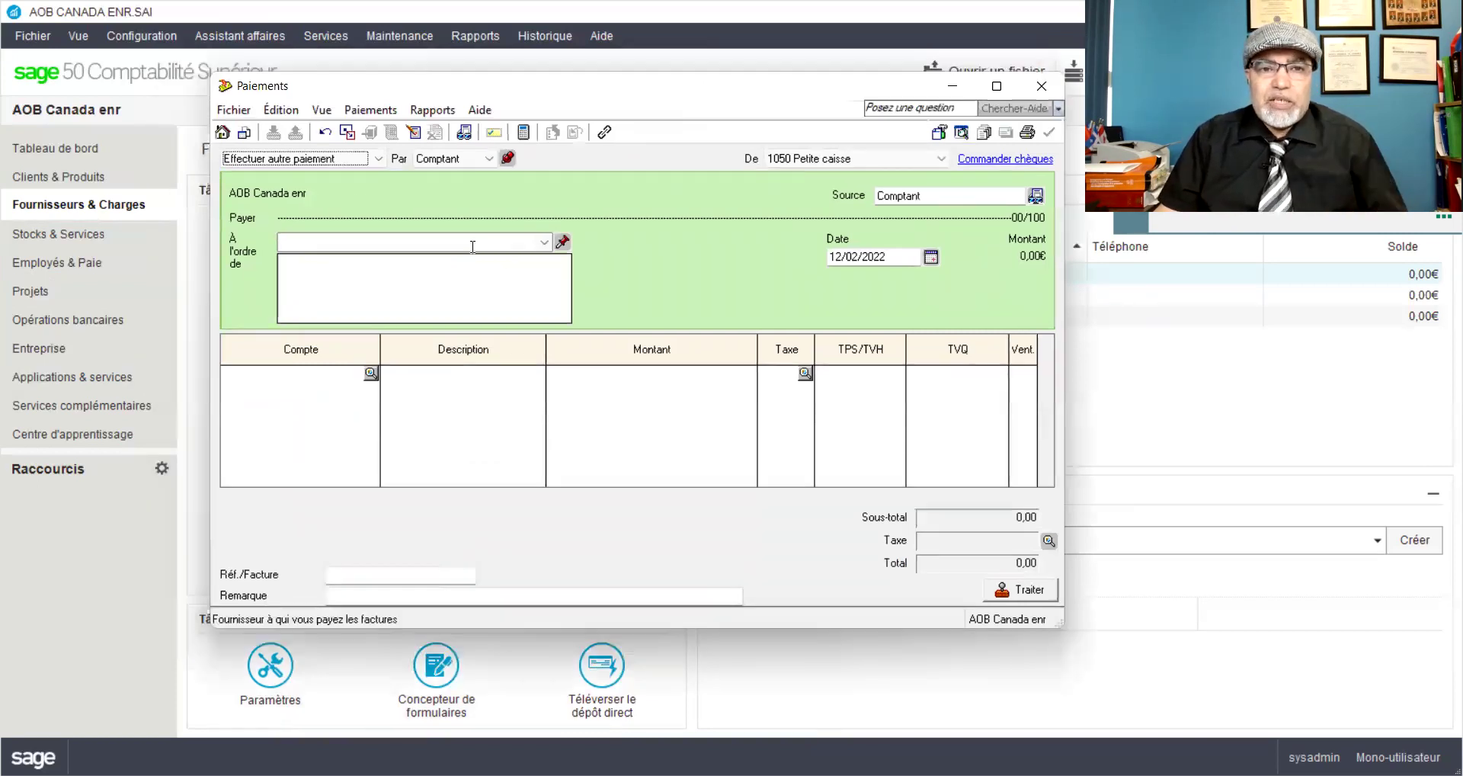
pyautogui.click(472, 244)
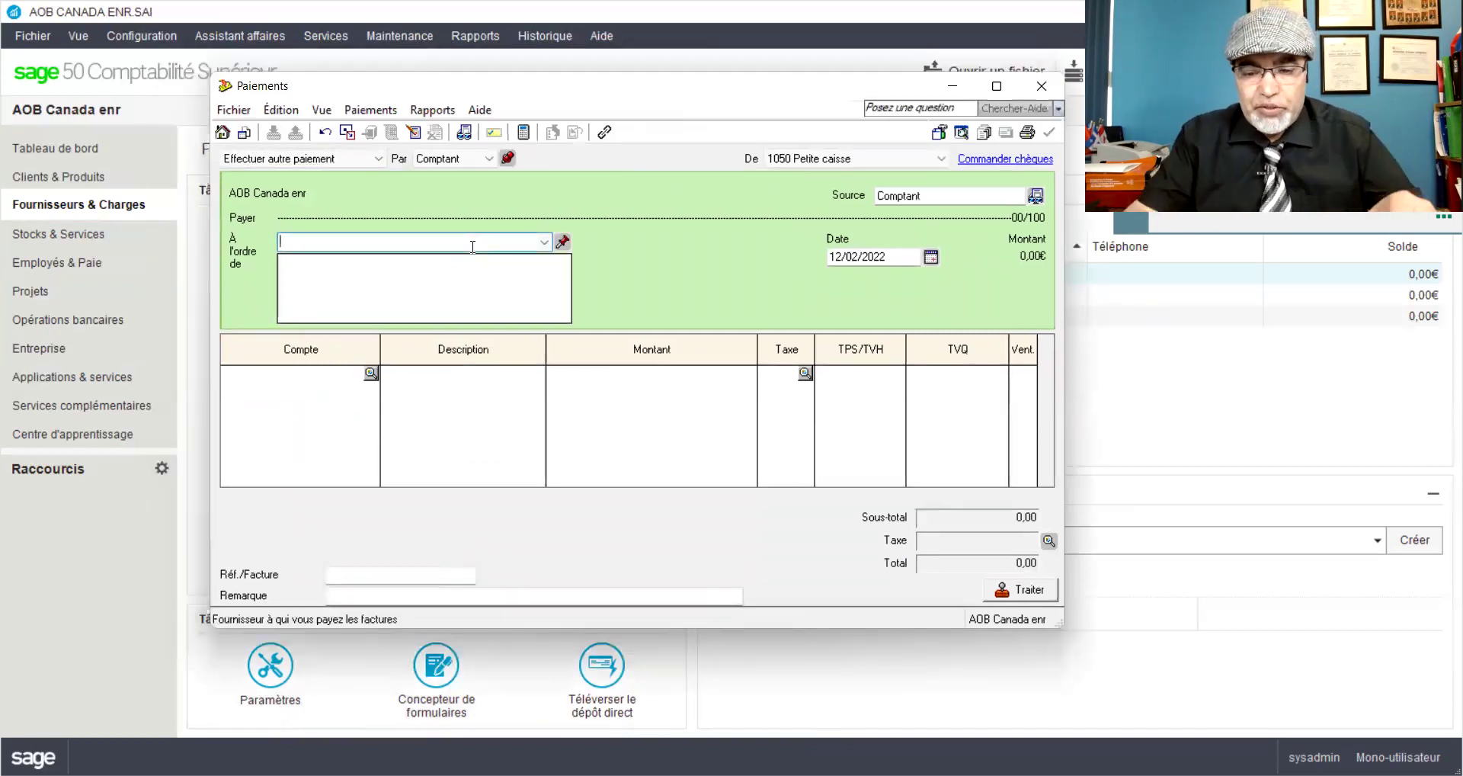
pyautogui.write('CCIC')
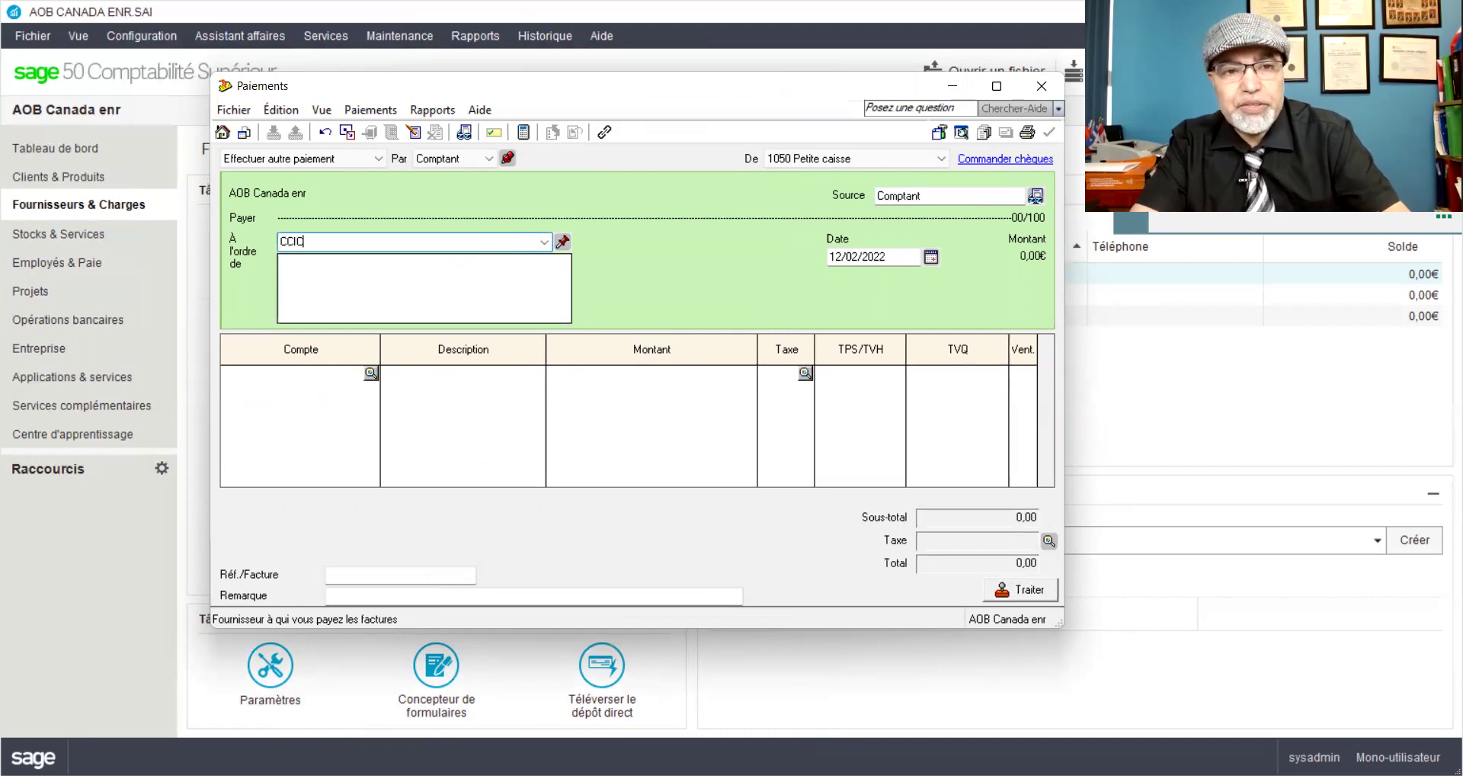
pyautogui.press('Tab')
pyautogui.click(405, 359)
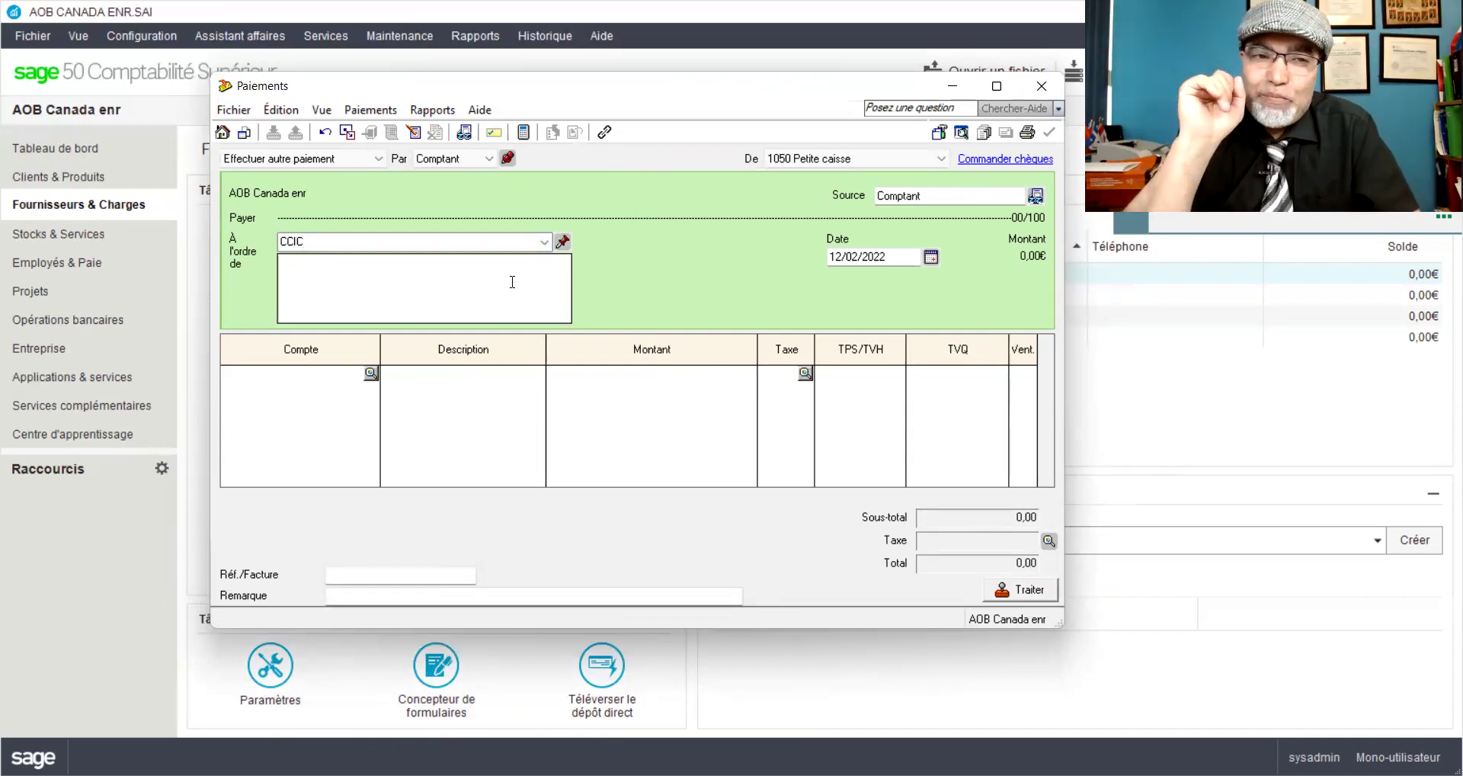
# Step: Date the payment 18/02/2022 and enter account 5796 on the first line
pyautogui.doubleClick(832, 262)
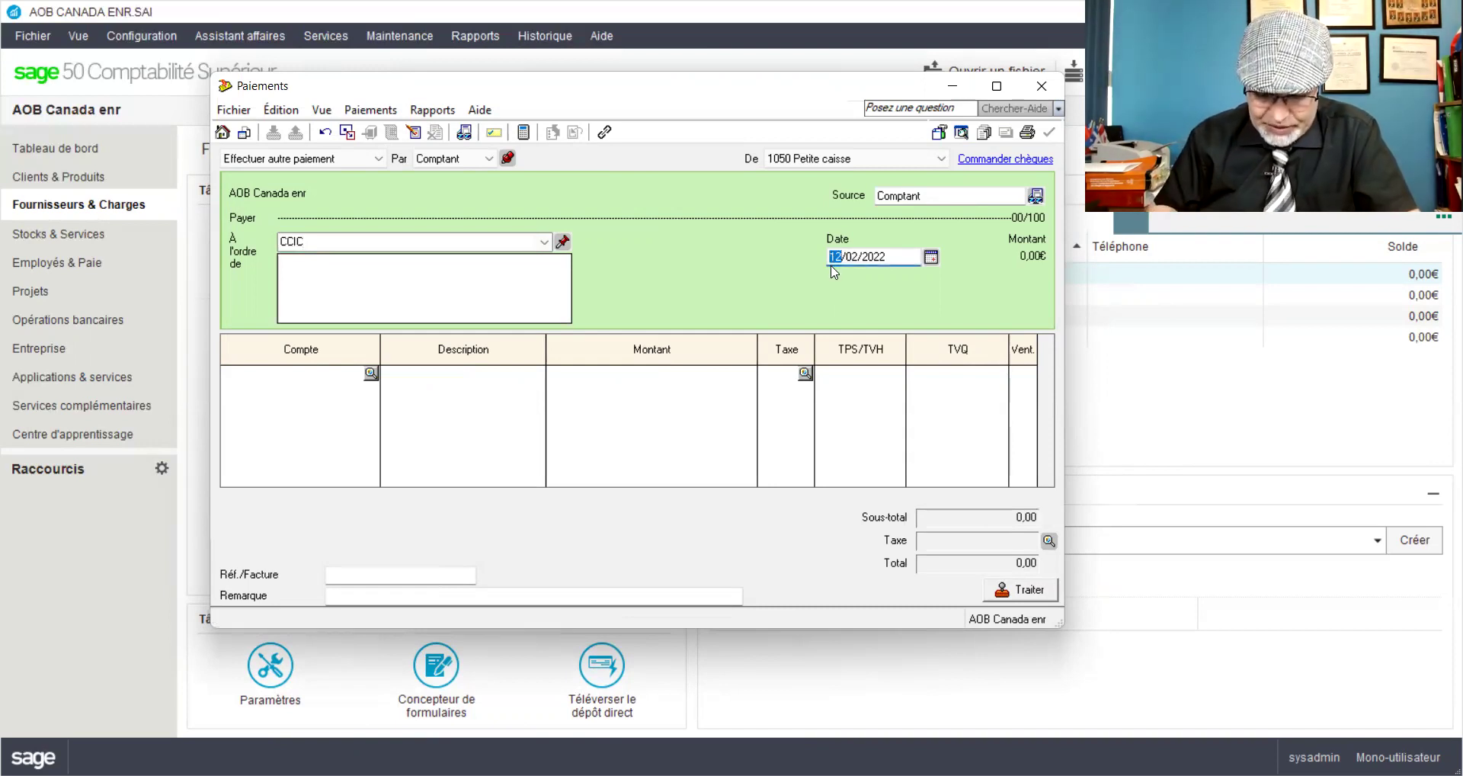
pyautogui.write('18')
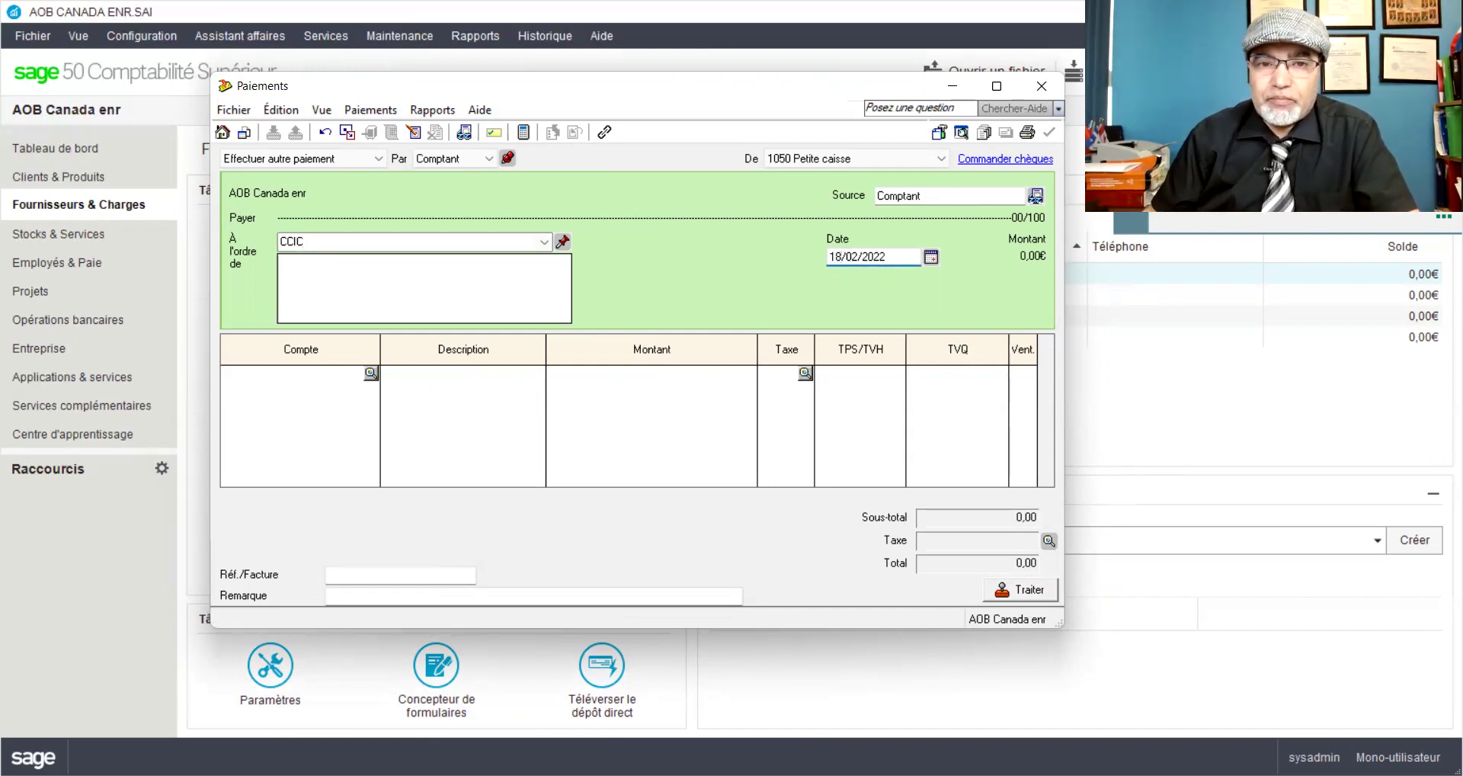
pyautogui.click(350, 381)
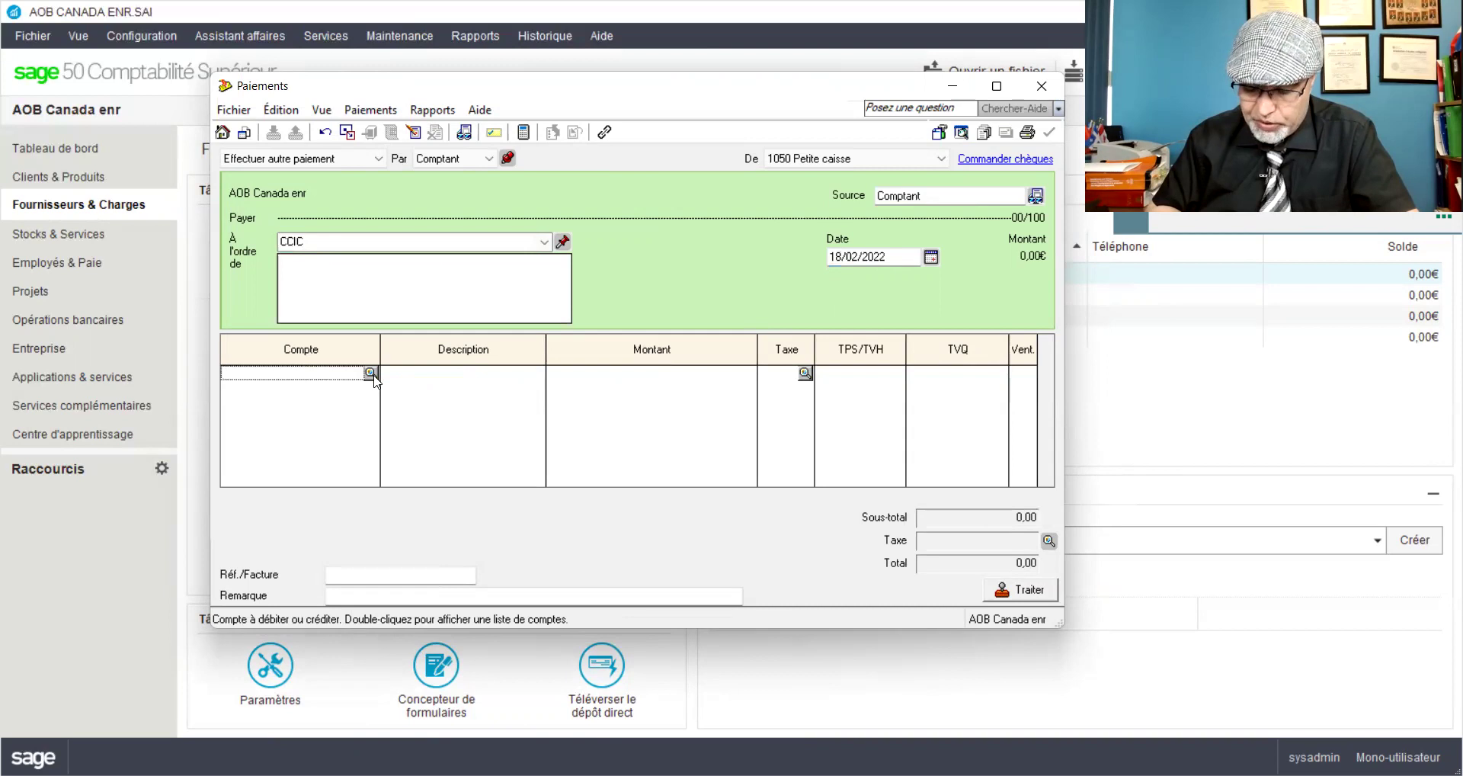
pyautogui.write('57')
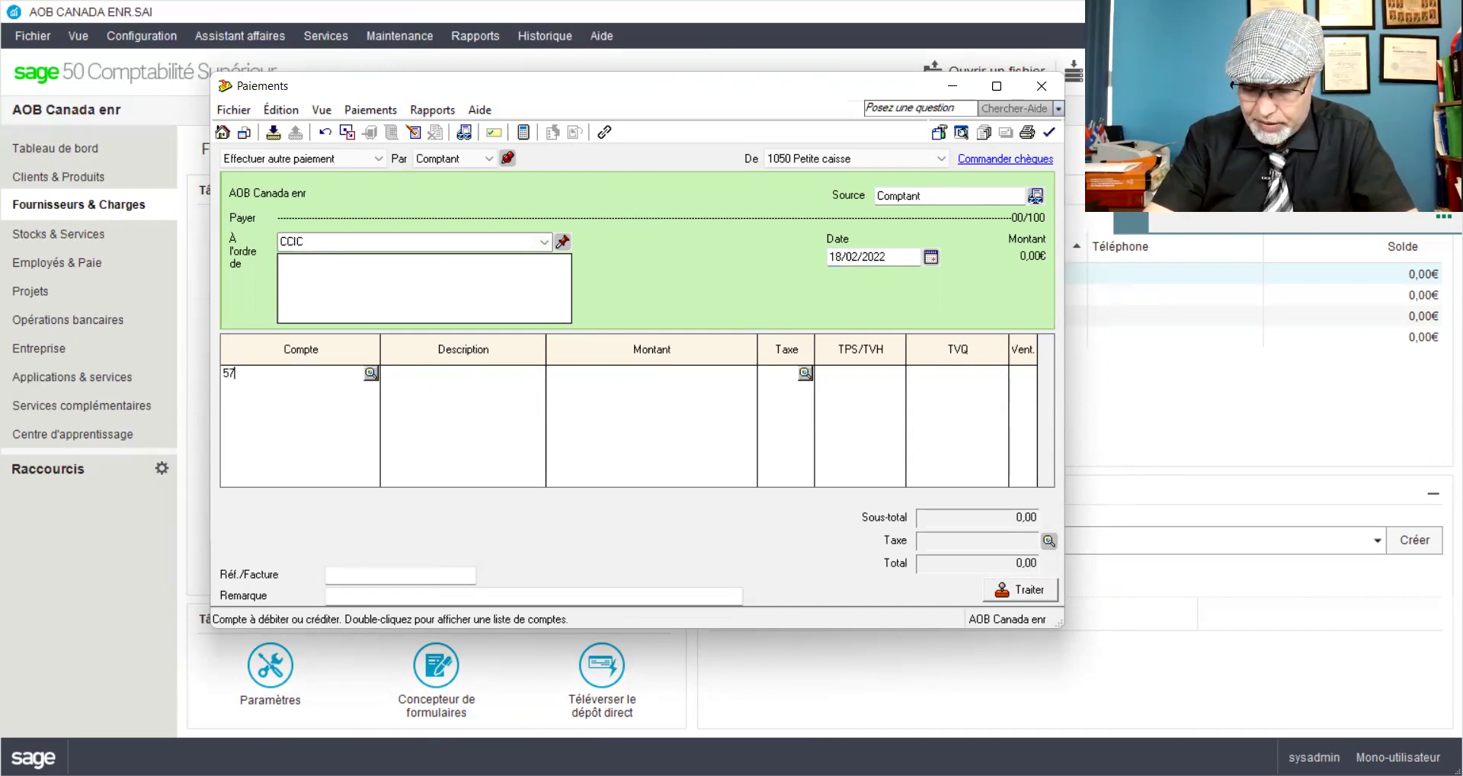
pyautogui.write('96')
pyautogui.press('Tab')
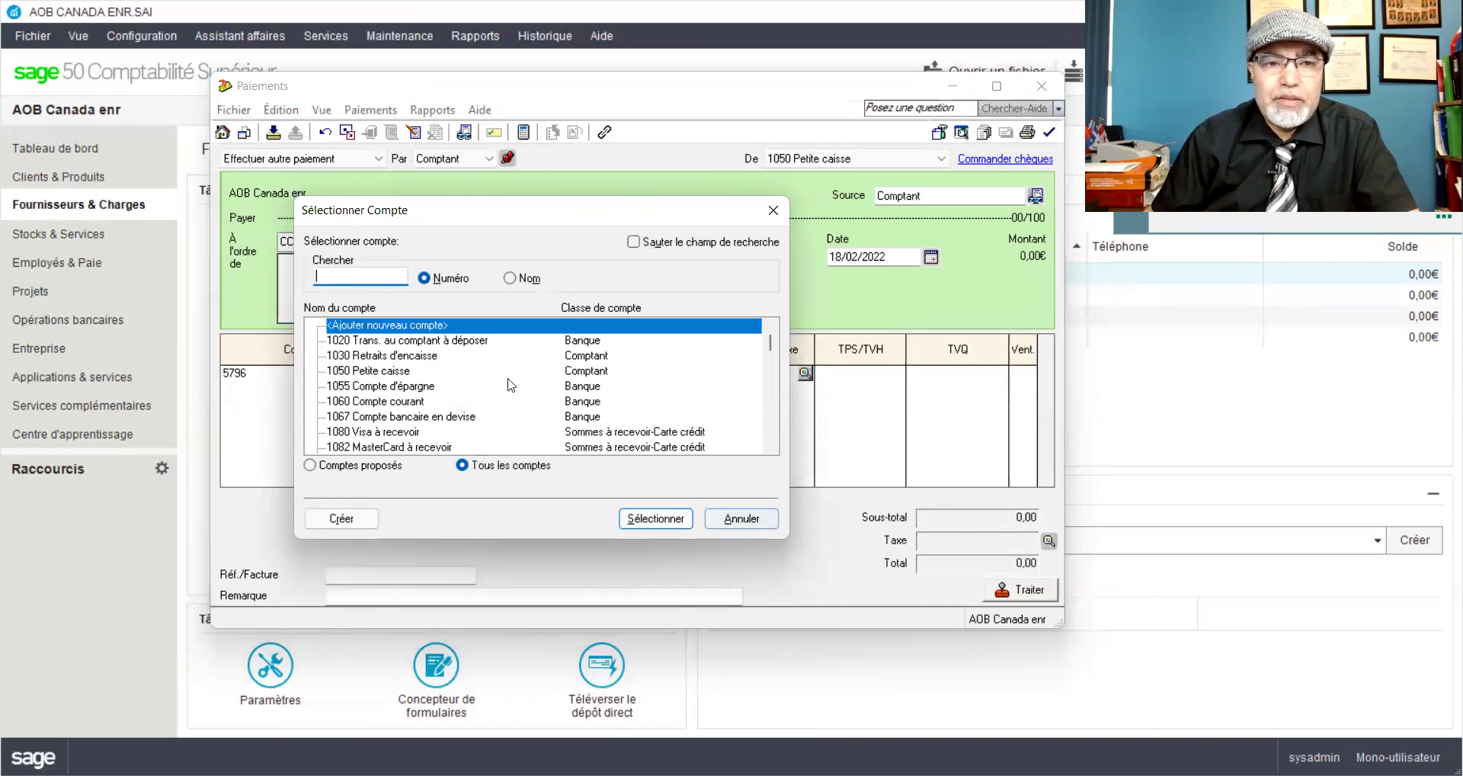
# Step: Search the account list by name for 'cot' and choose 5795 Cotisations annuelles
pyautogui.write('co')
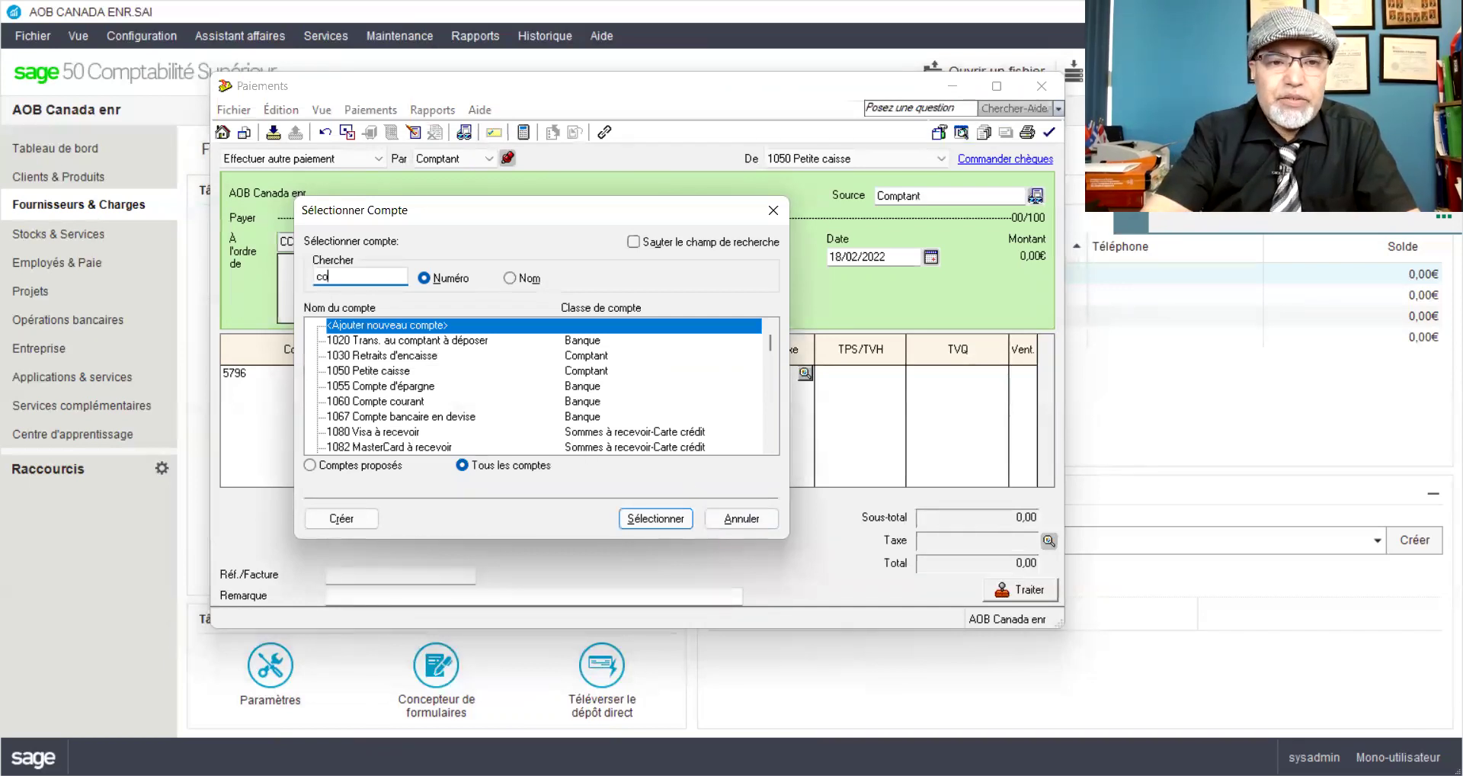
pyautogui.click(509, 278)
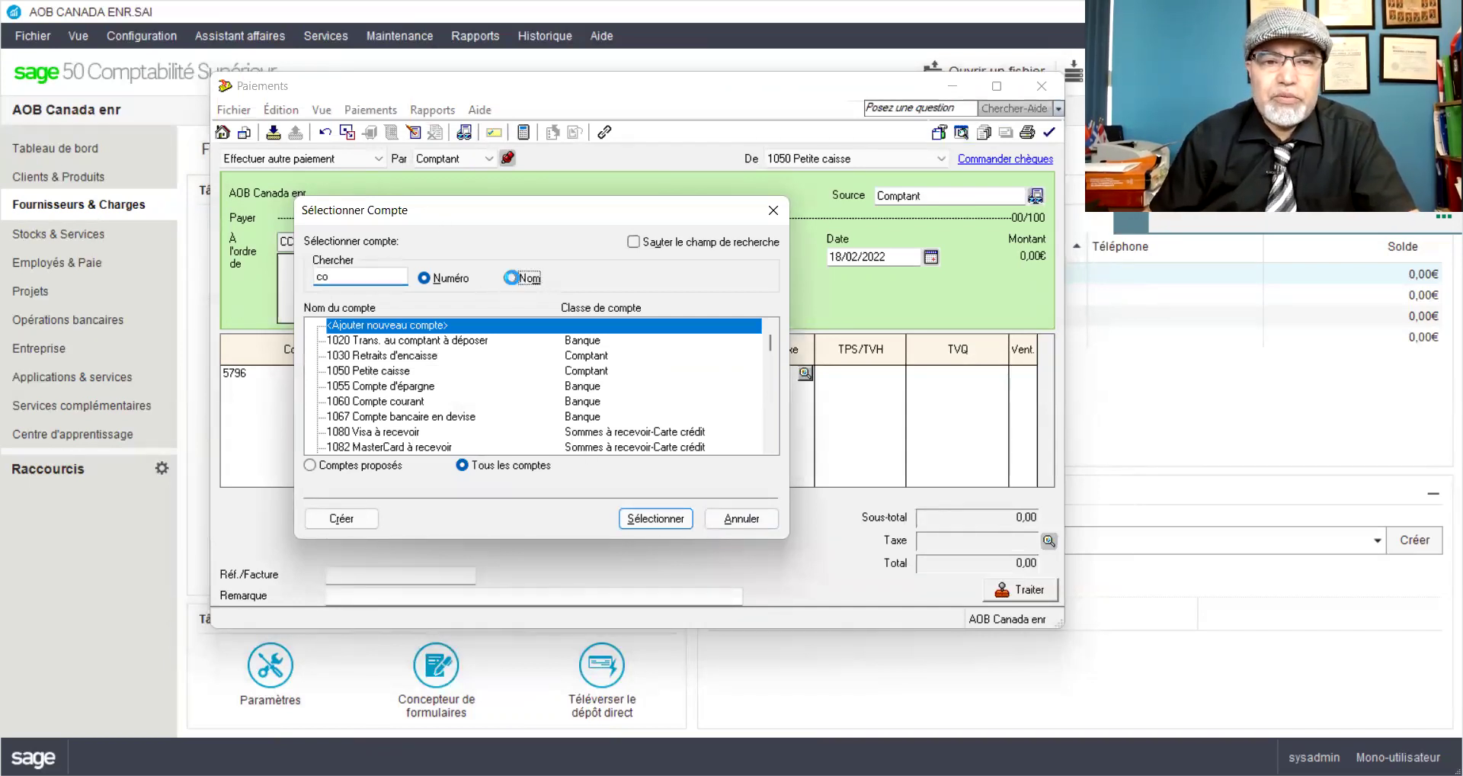
pyautogui.doubleClick(315, 279)
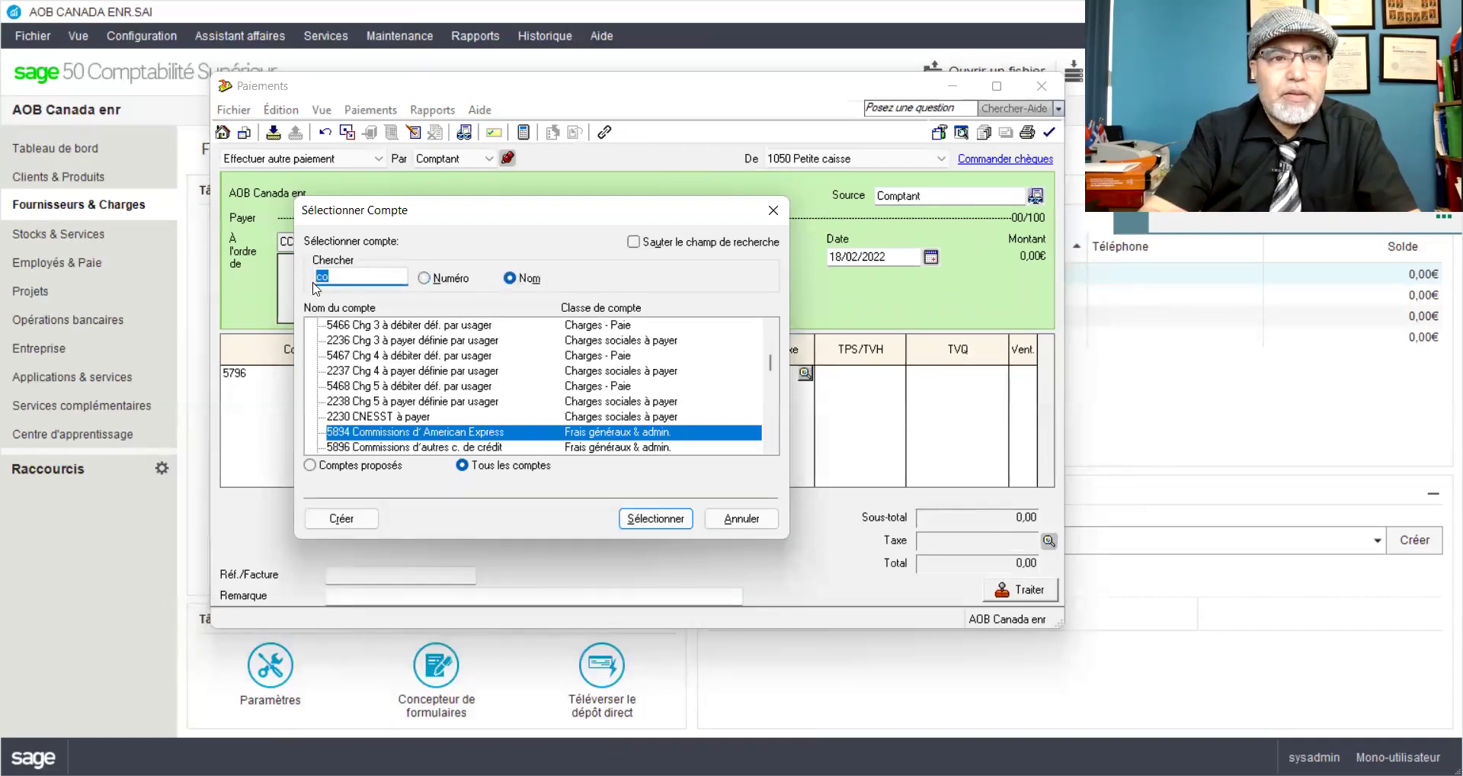
pyautogui.write('cot')
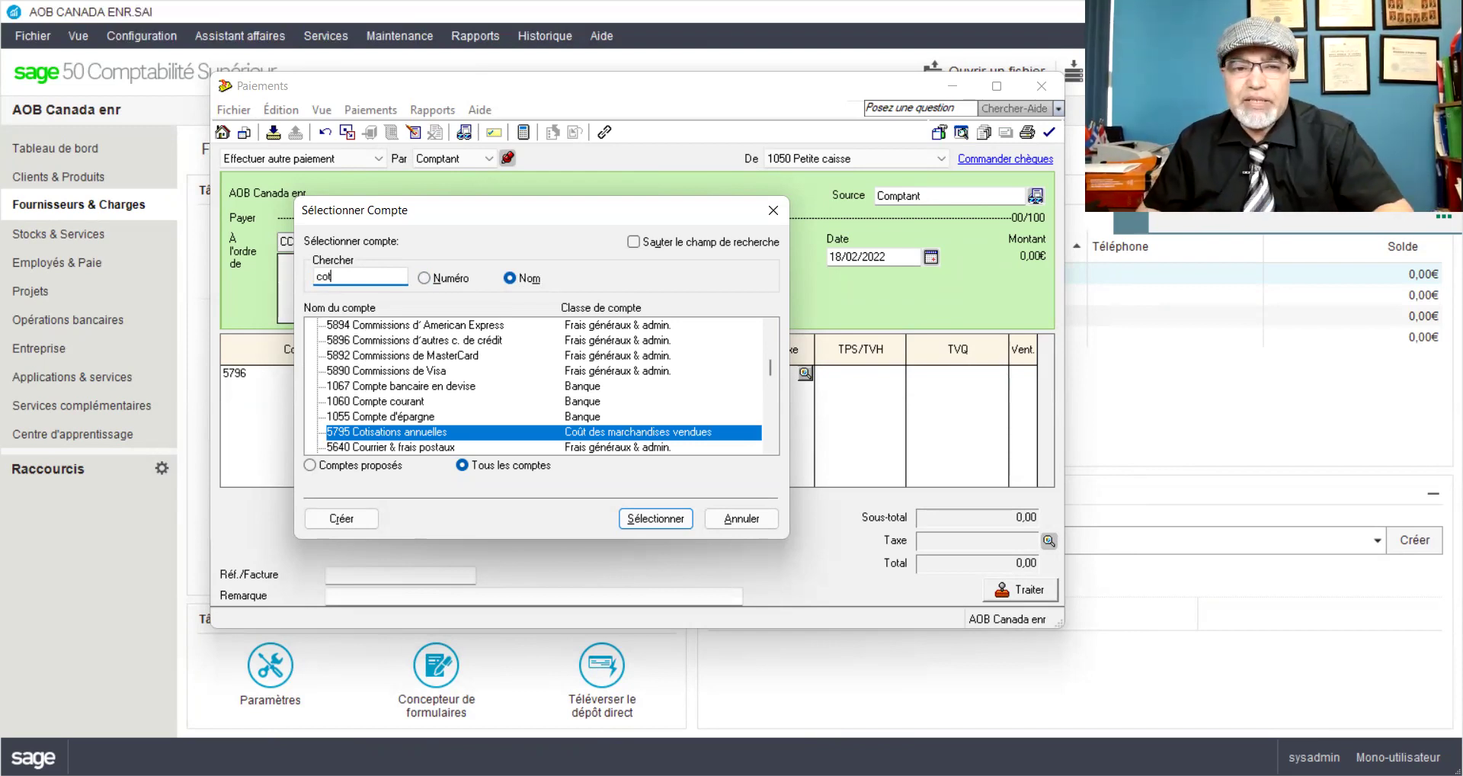
pyautogui.doubleClick(375, 432)
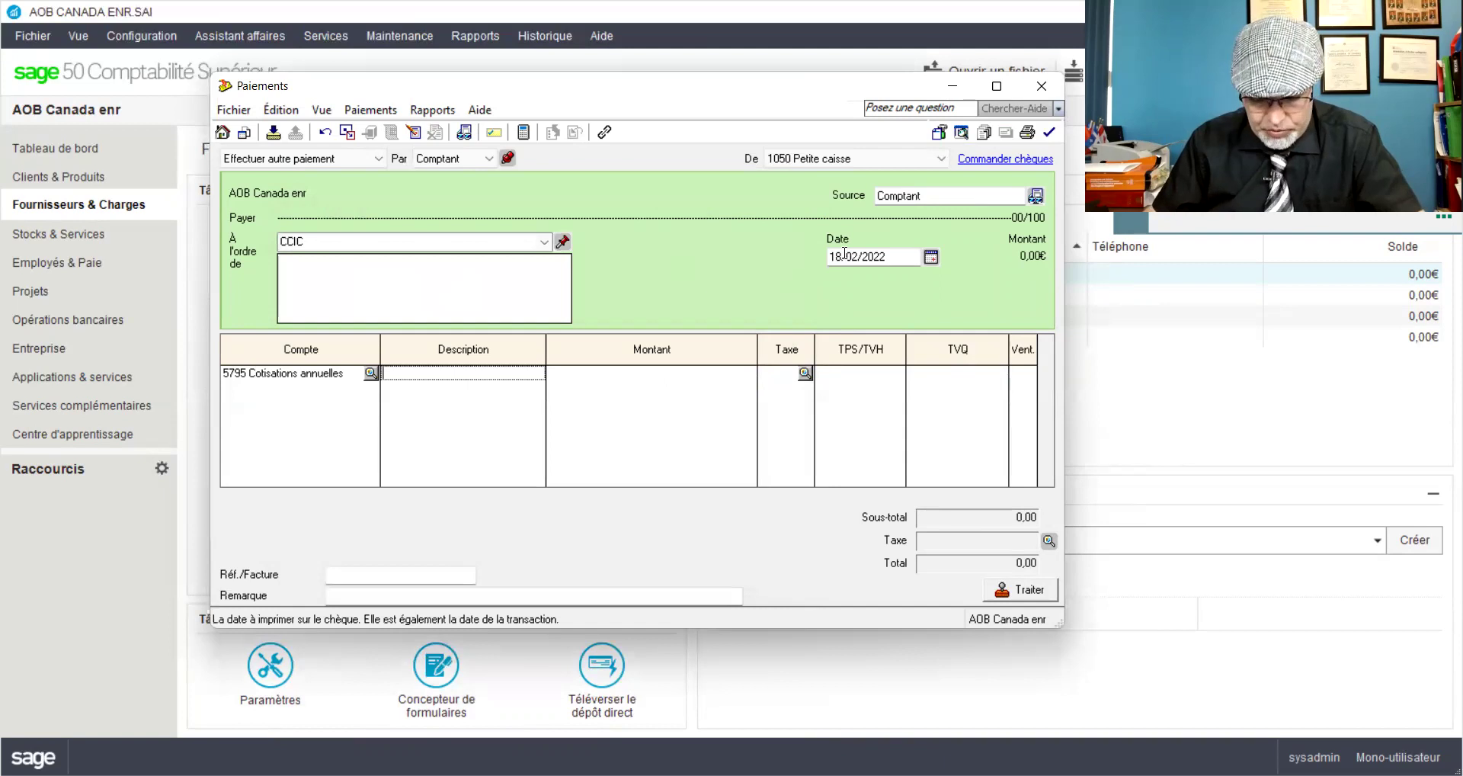
# Step: Describe the line as 80% of the 1500$ dues invoice Fac#CCIC4 and enter 1 200,00
pyautogui.write('80')
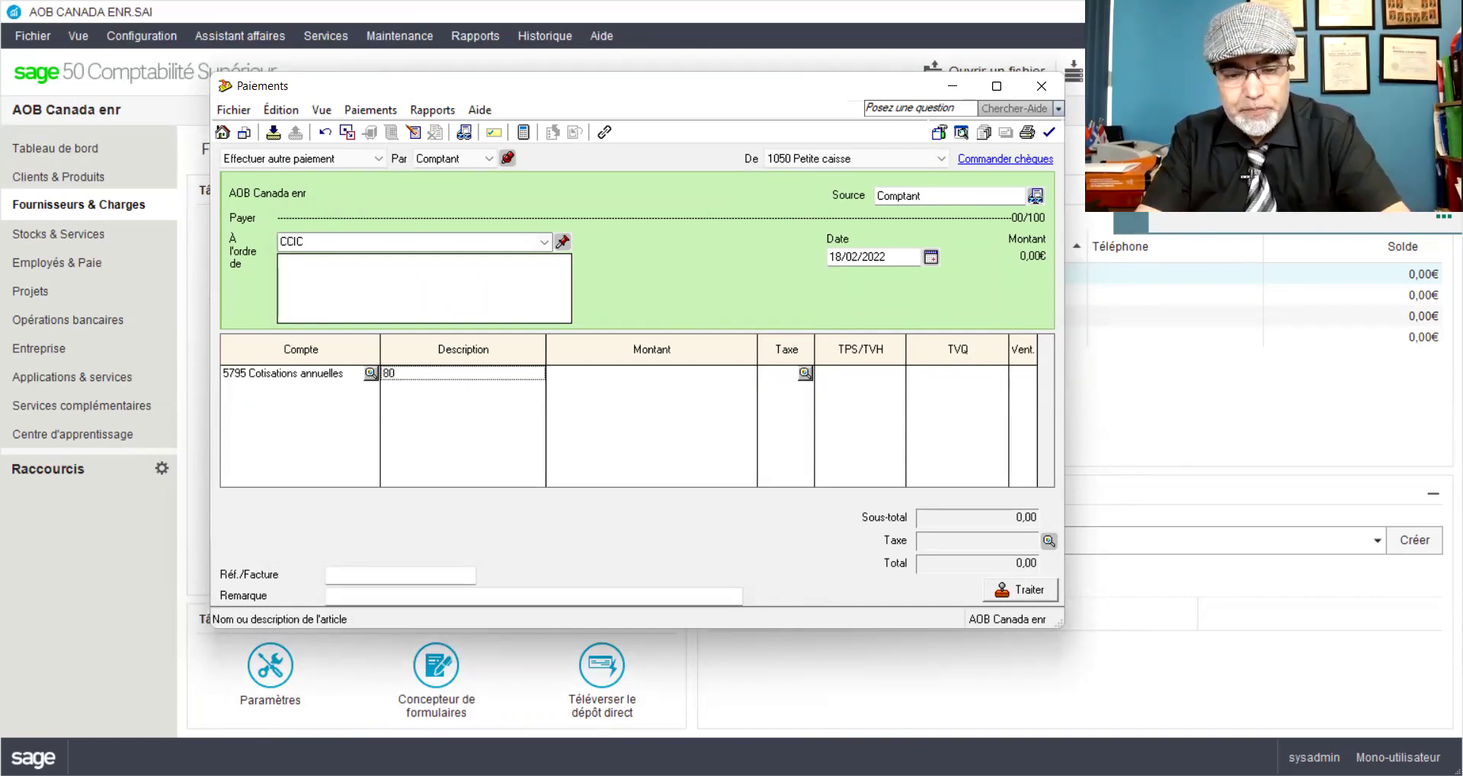
pyautogui.write('% du ')
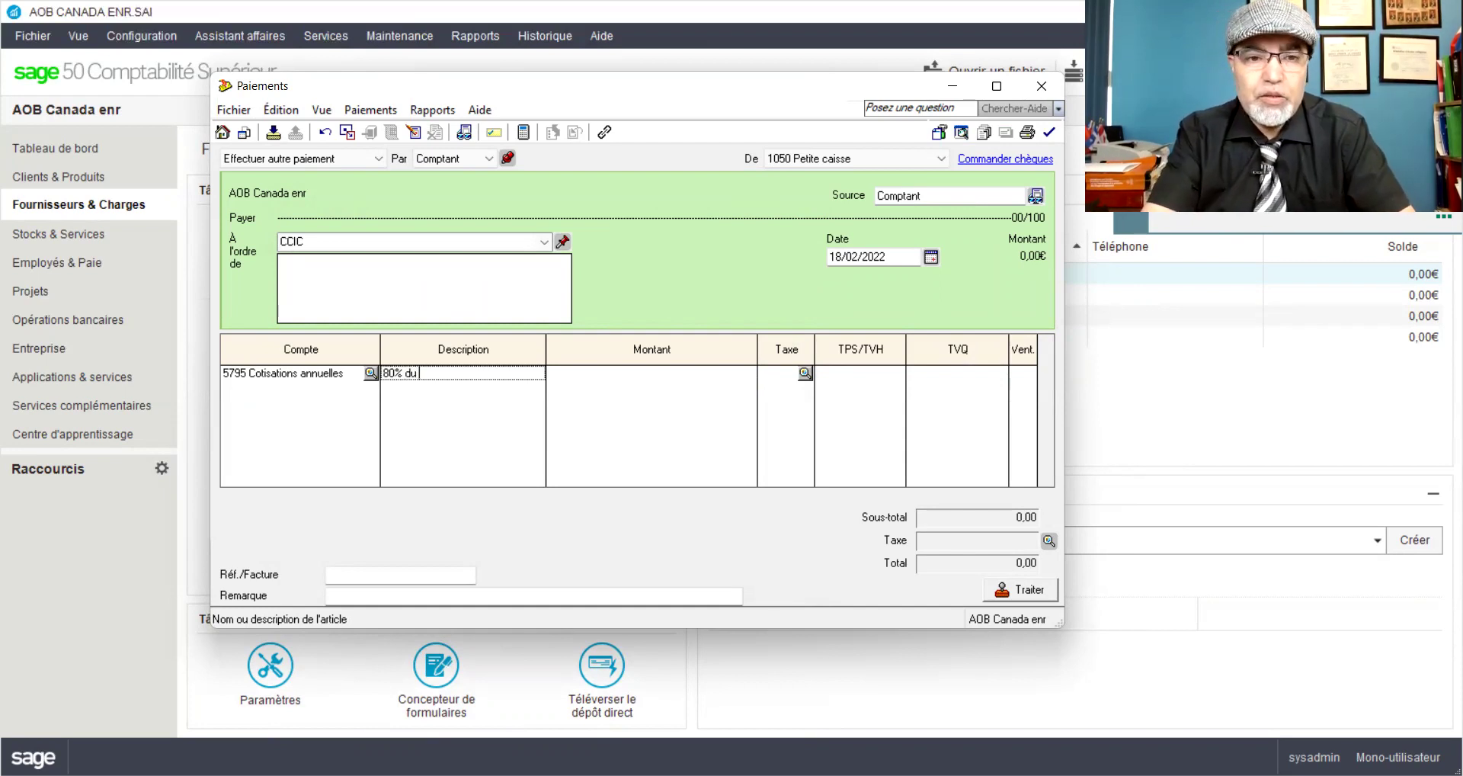
pyautogui.write('montant to')
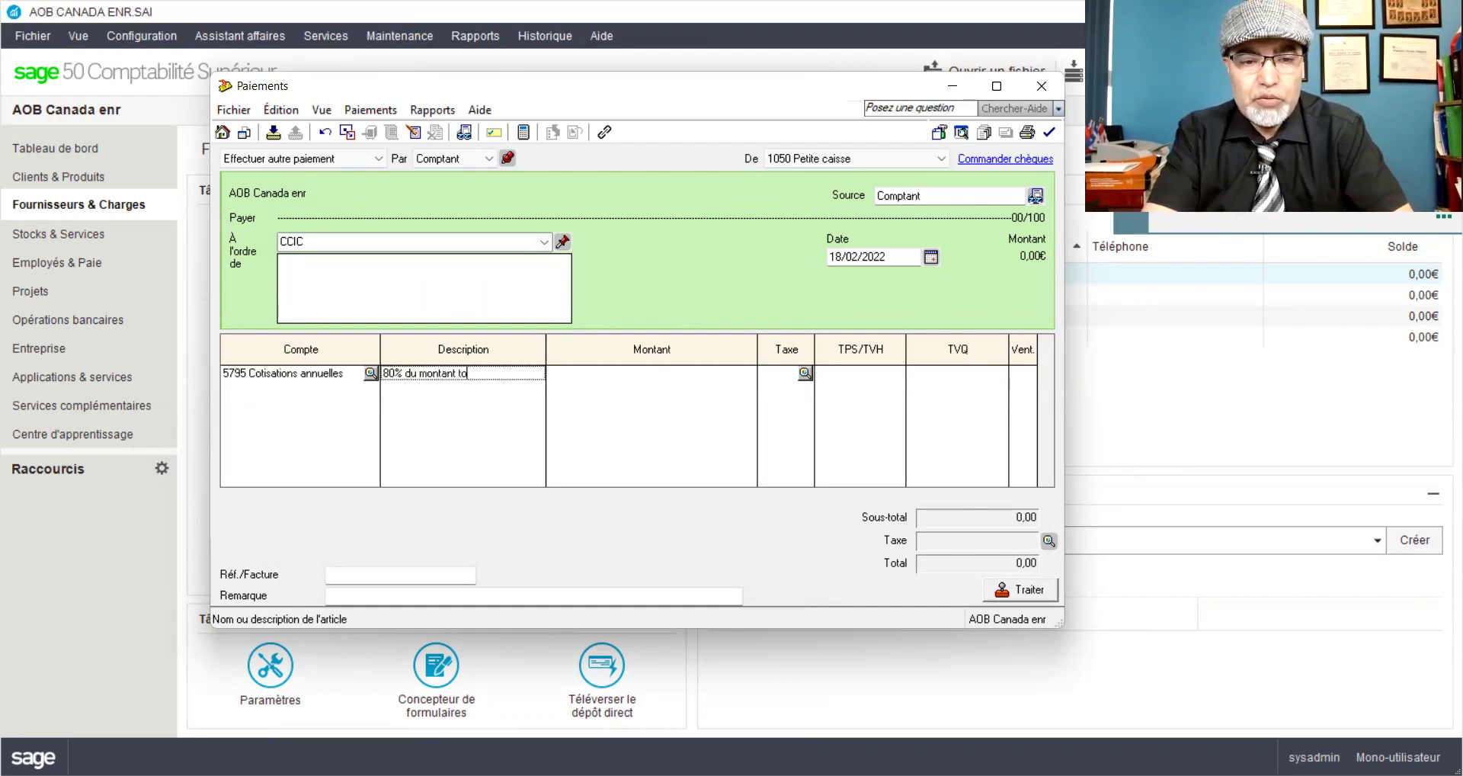
pyautogui.write('tal de la fac')
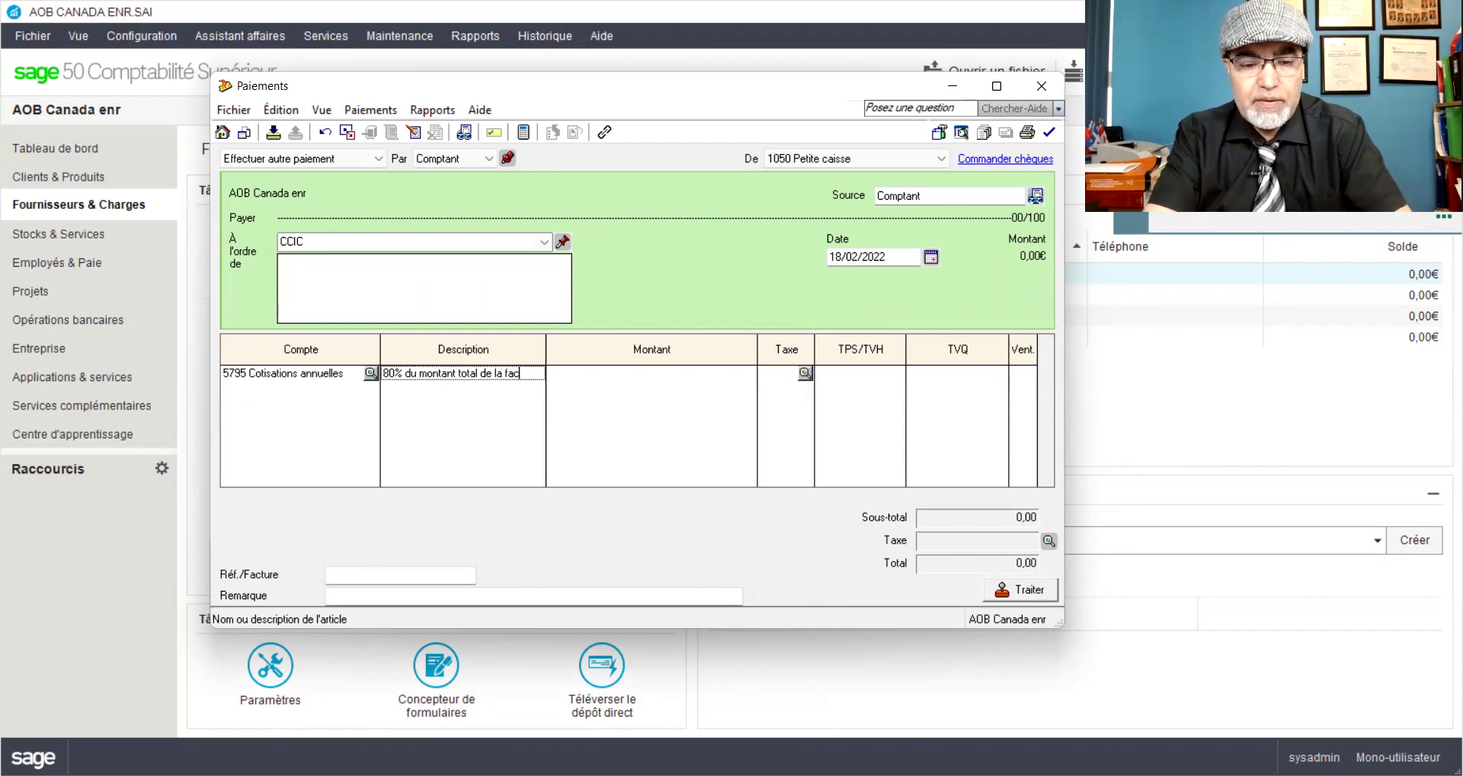
pyautogui.write('ture de')
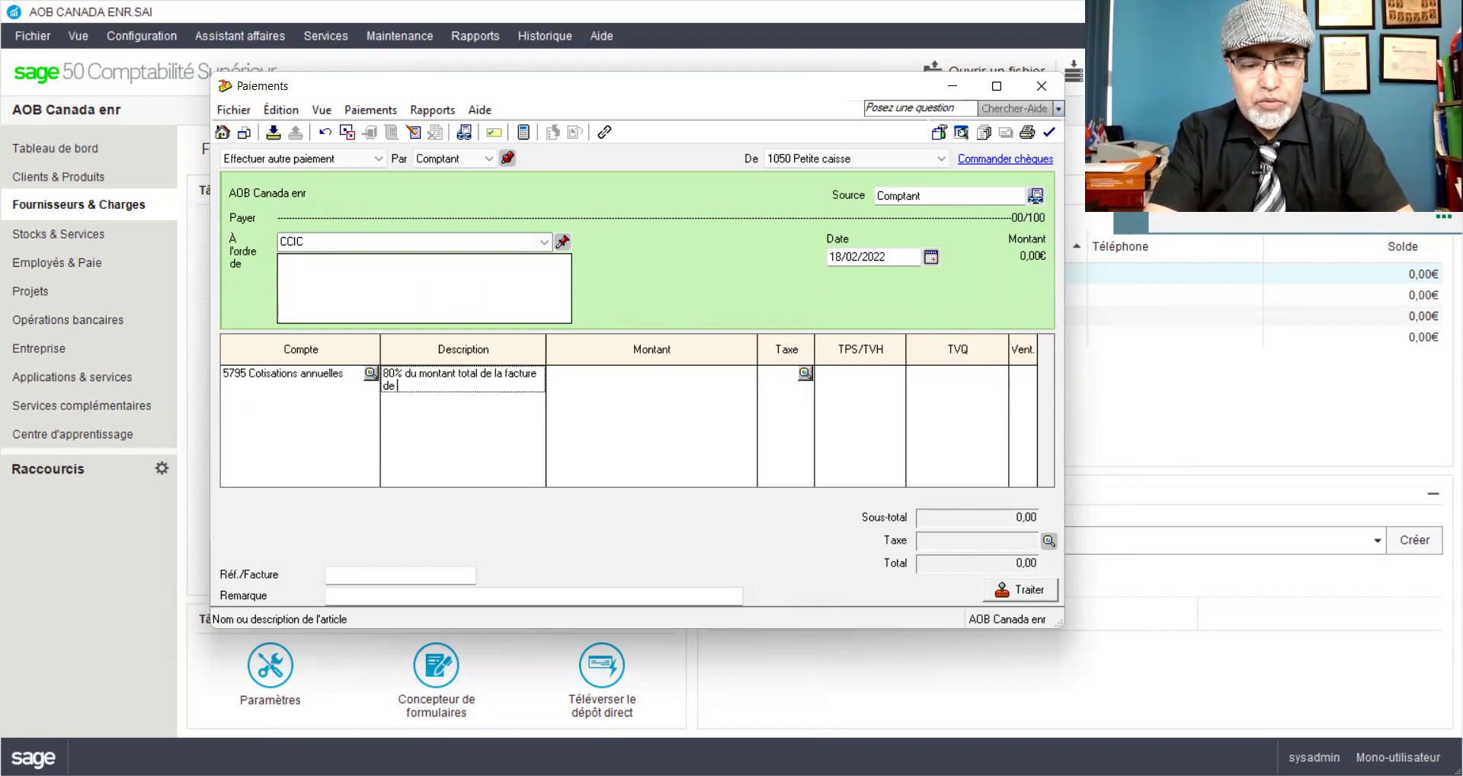
pyautogui.write(' cotisation ')
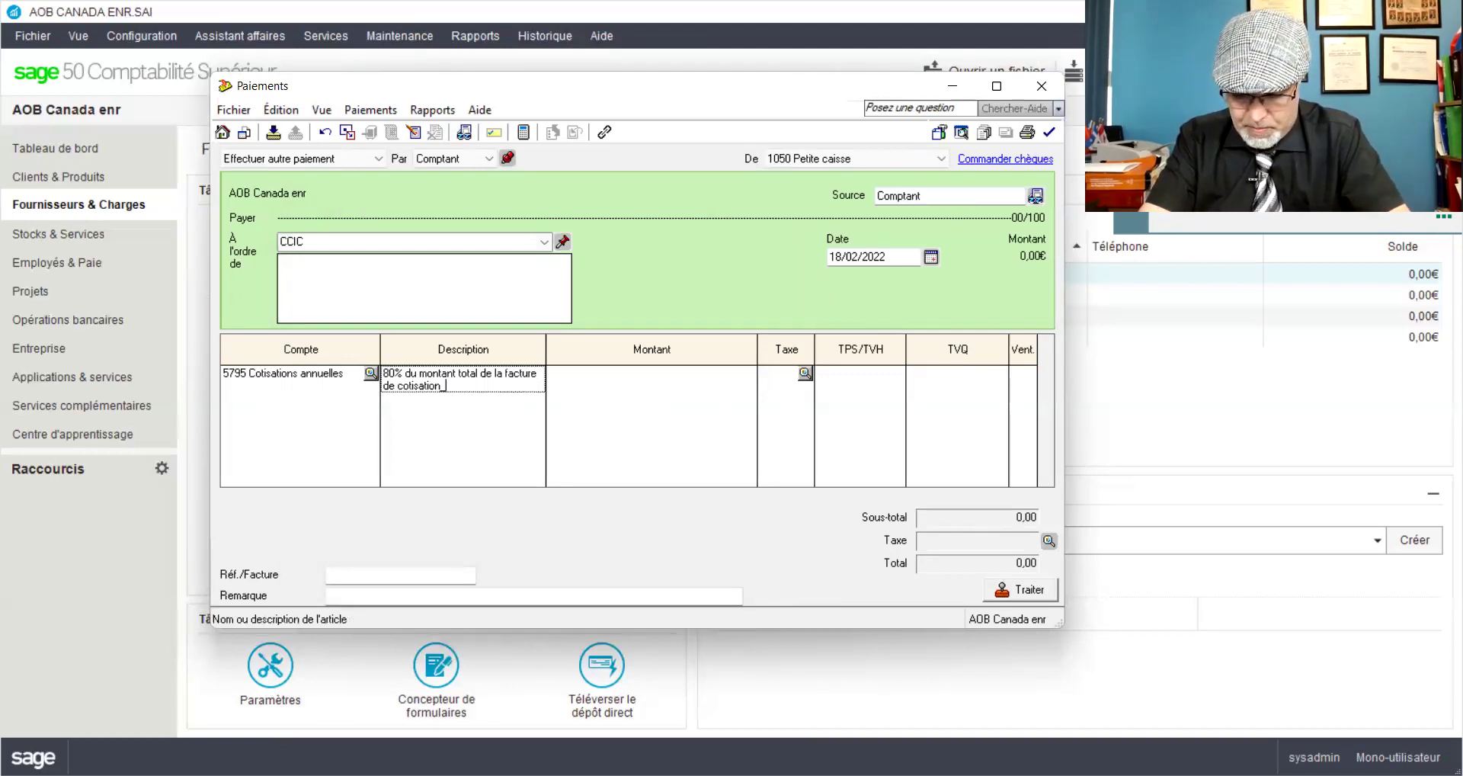
pyautogui.write('15')
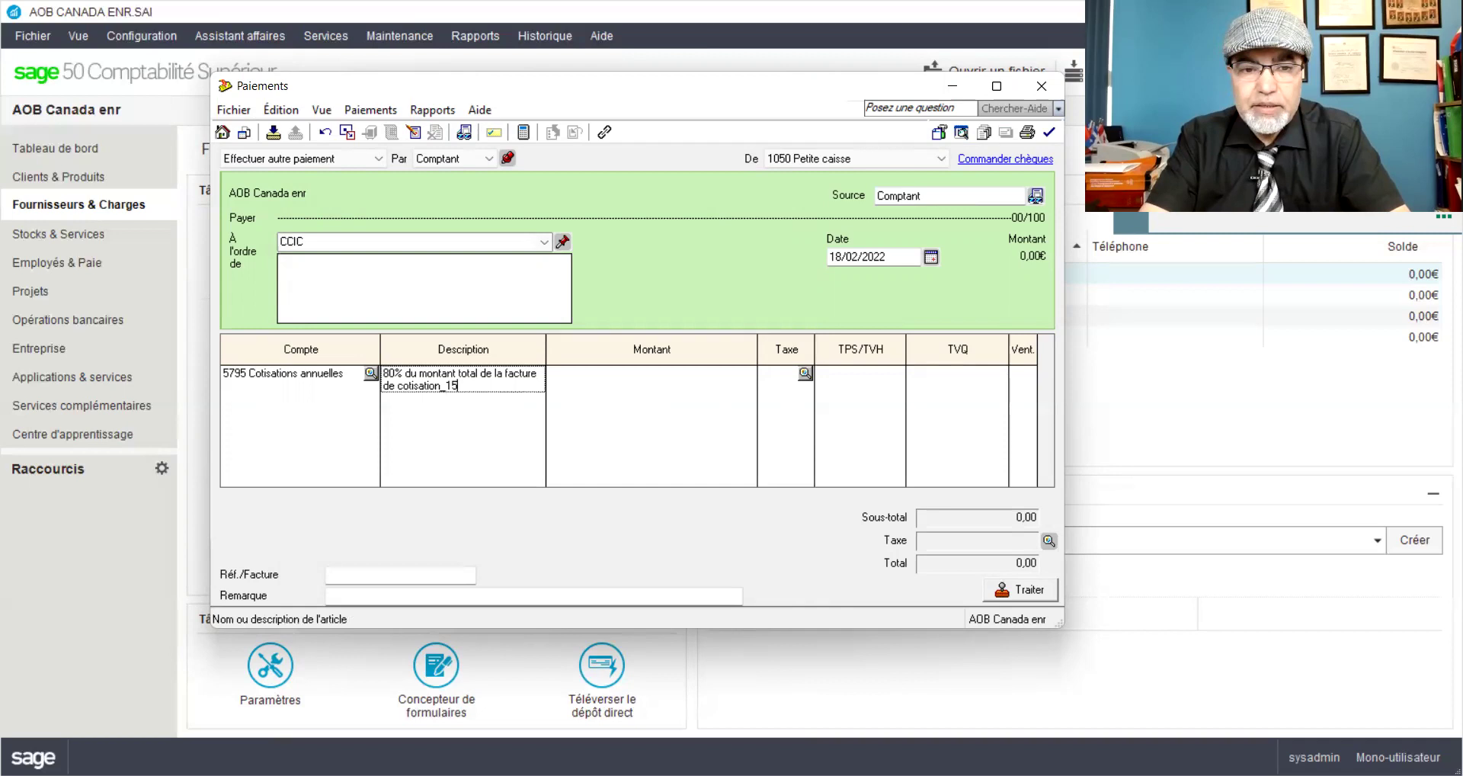
pyautogui.write('00$')
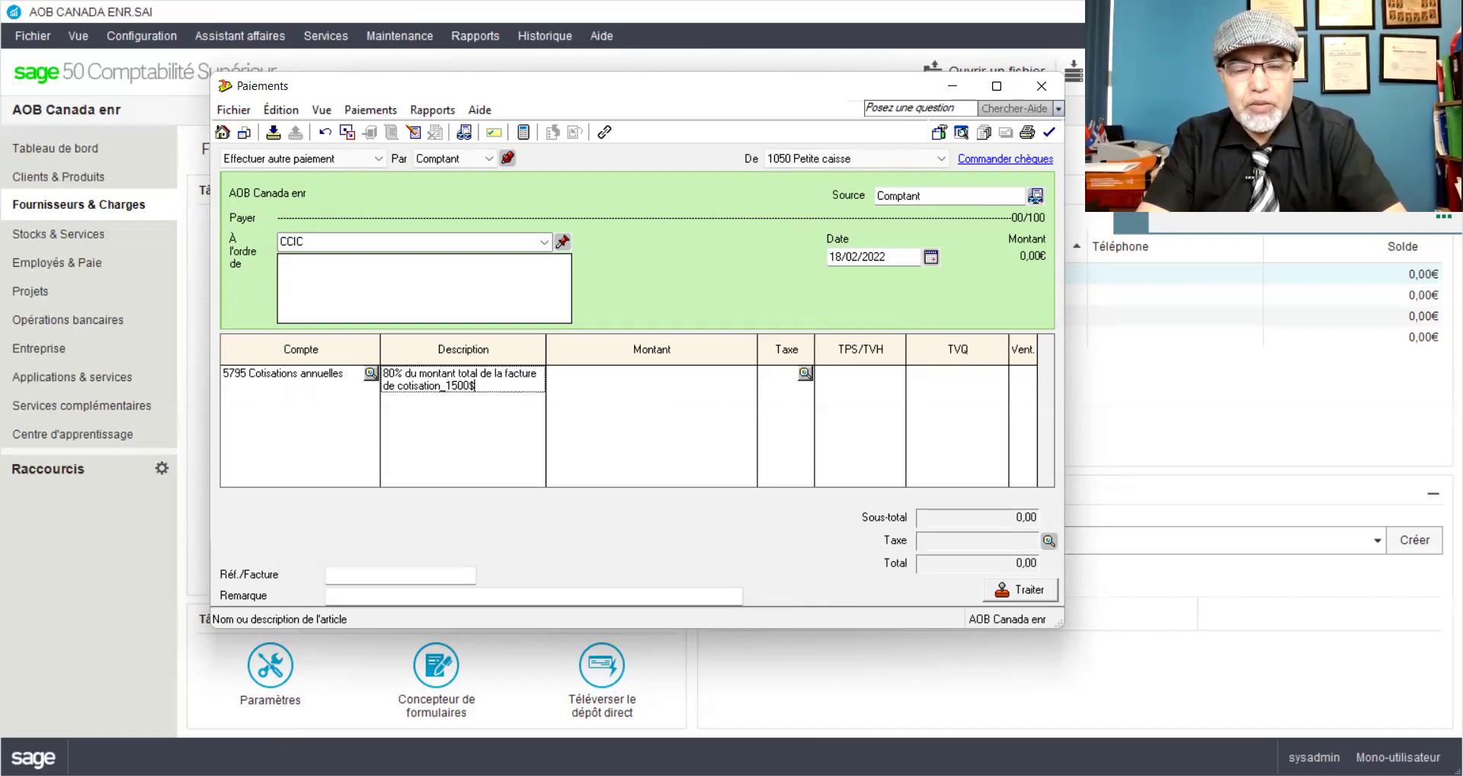
pyautogui.write('x80%')
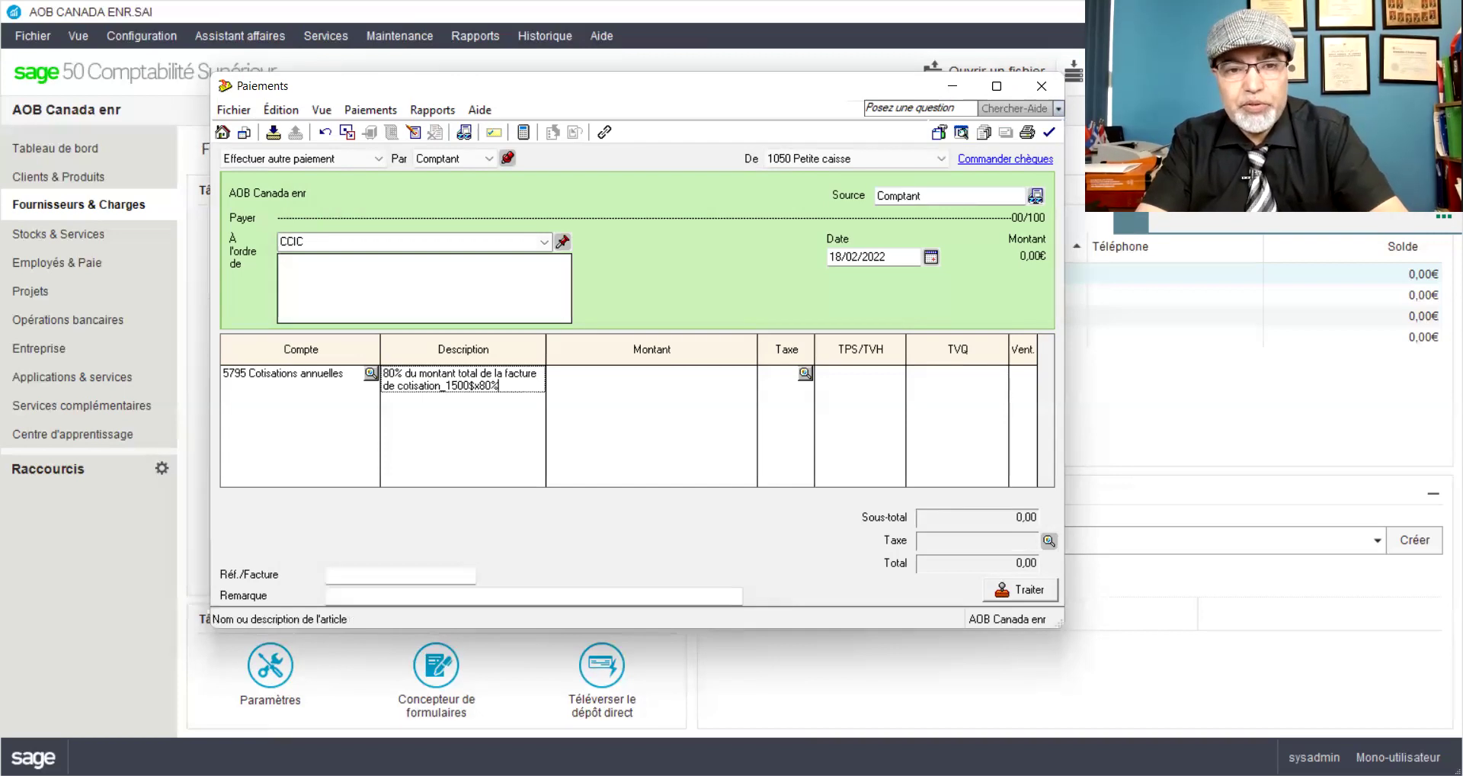
pyautogui.write(' ava')
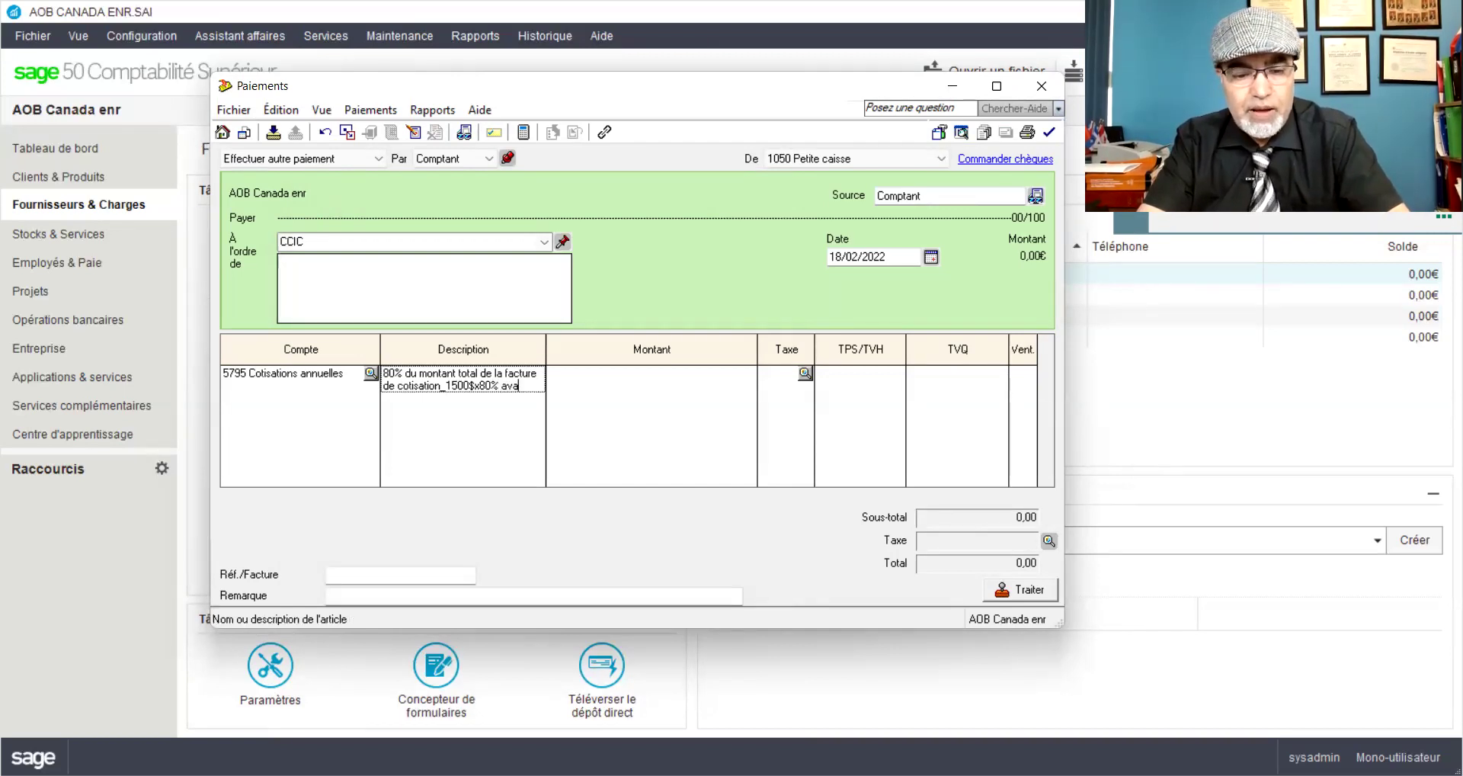
pyautogui.write('nt taxes_Fa')
pyautogui.press('BackSpace')
pyautogui.press('BackSpace')
pyautogui.write('s_')
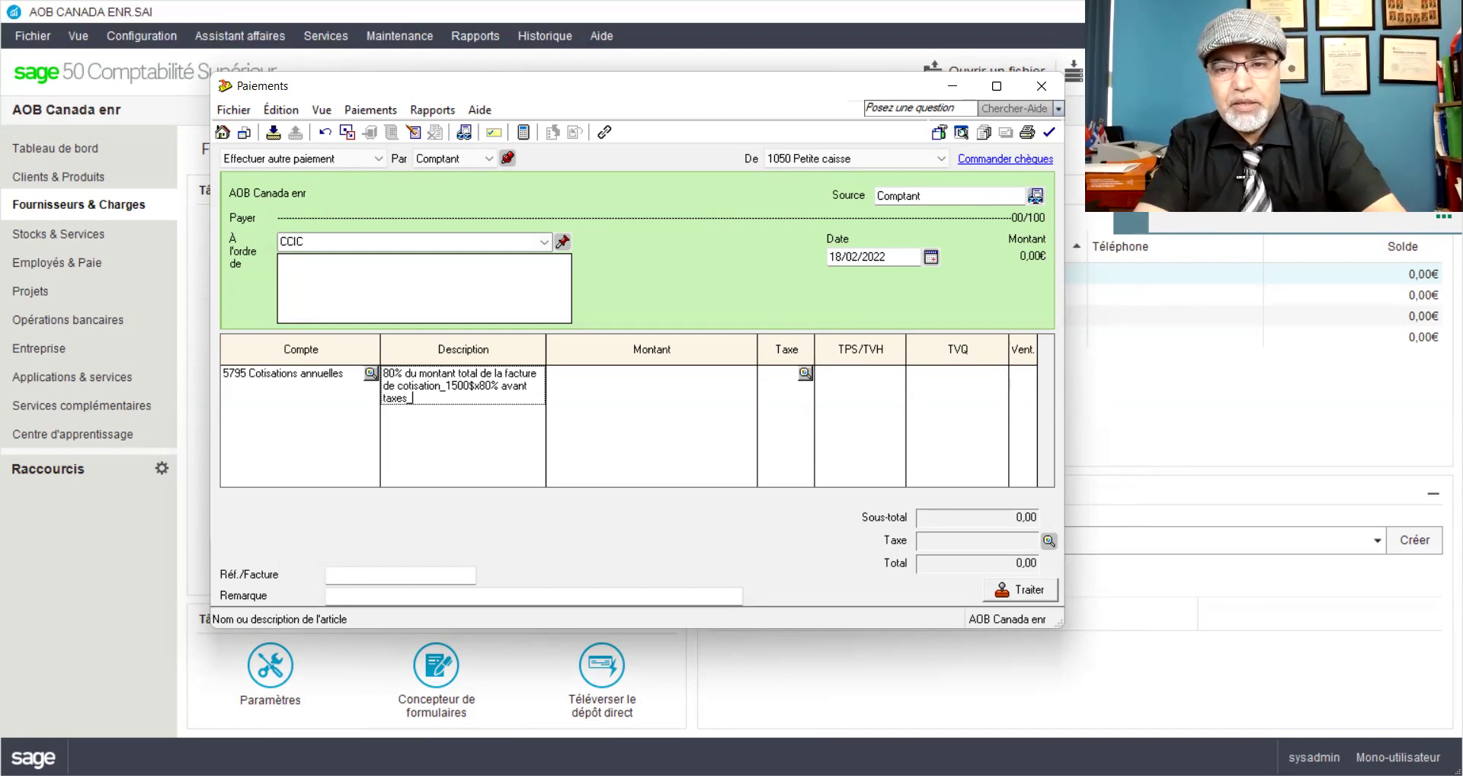
pyautogui.write('Fac#')
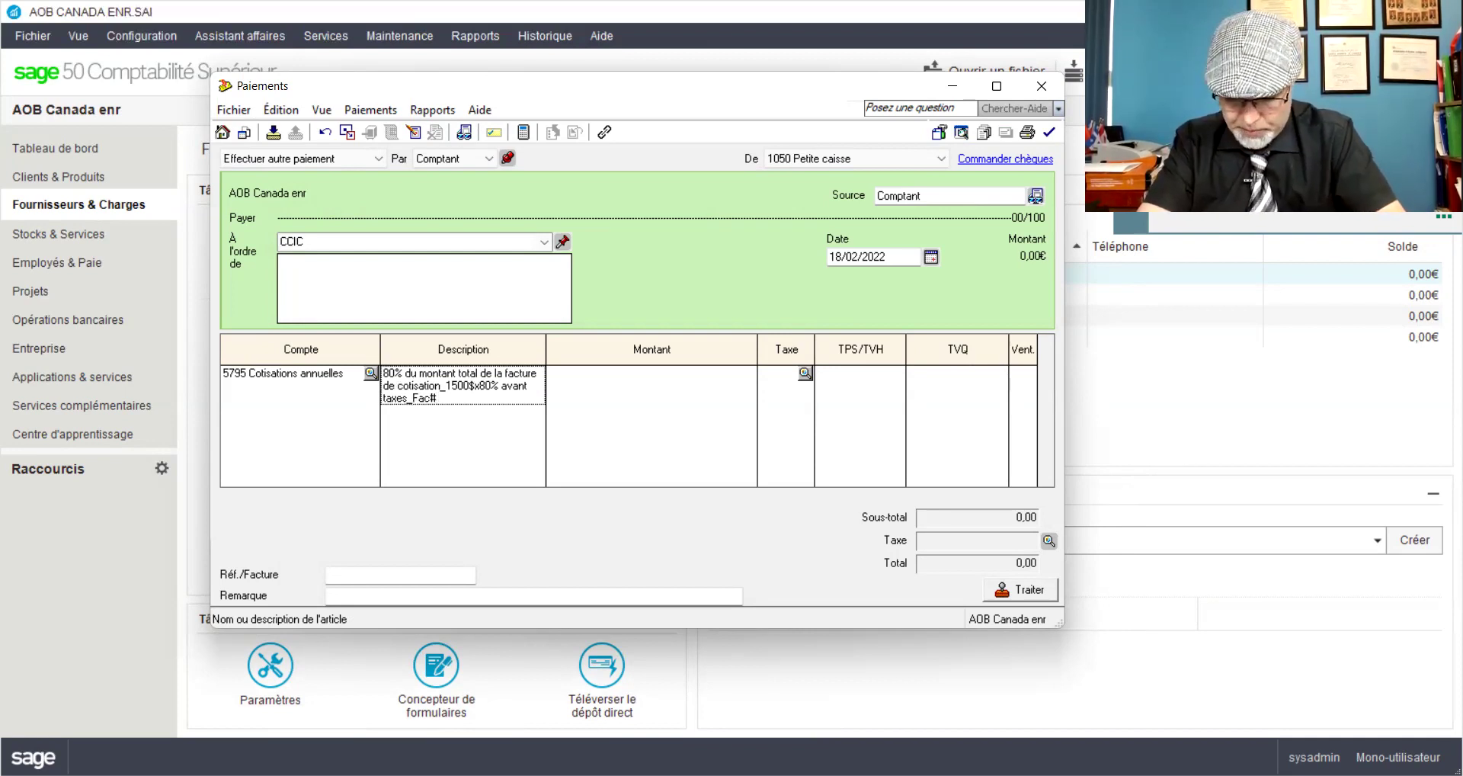
pyautogui.write('CC')
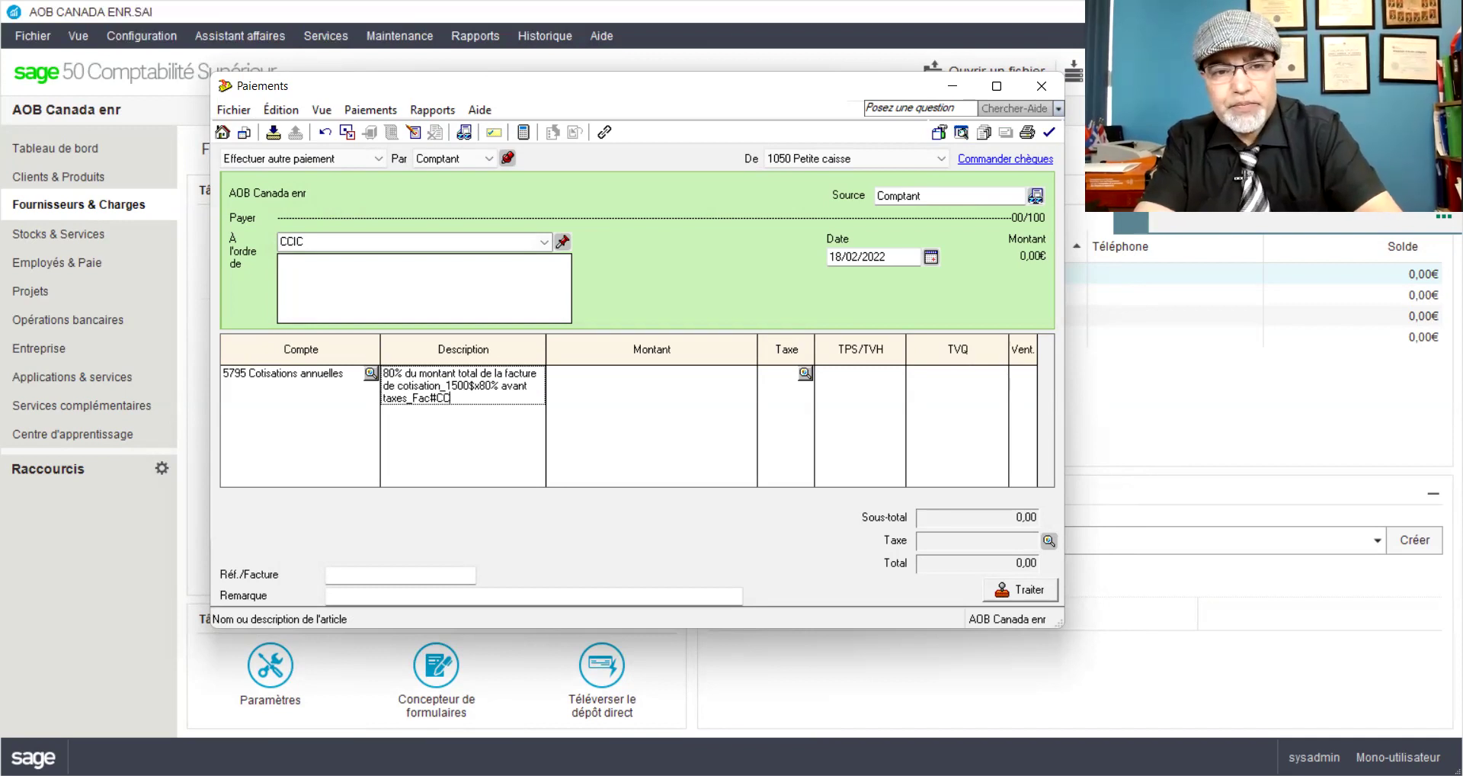
pyautogui.write('IC40')
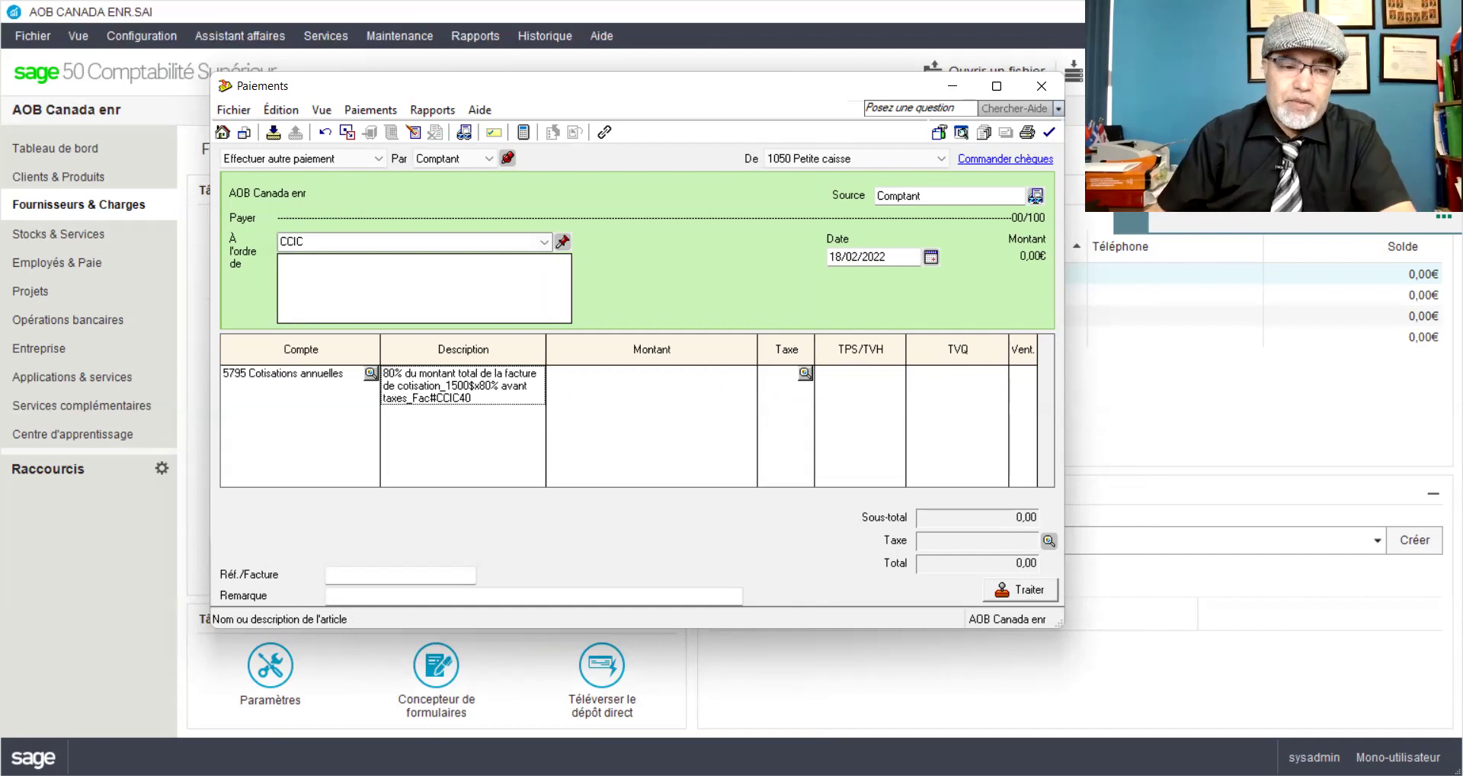
pyautogui.press('Tab')
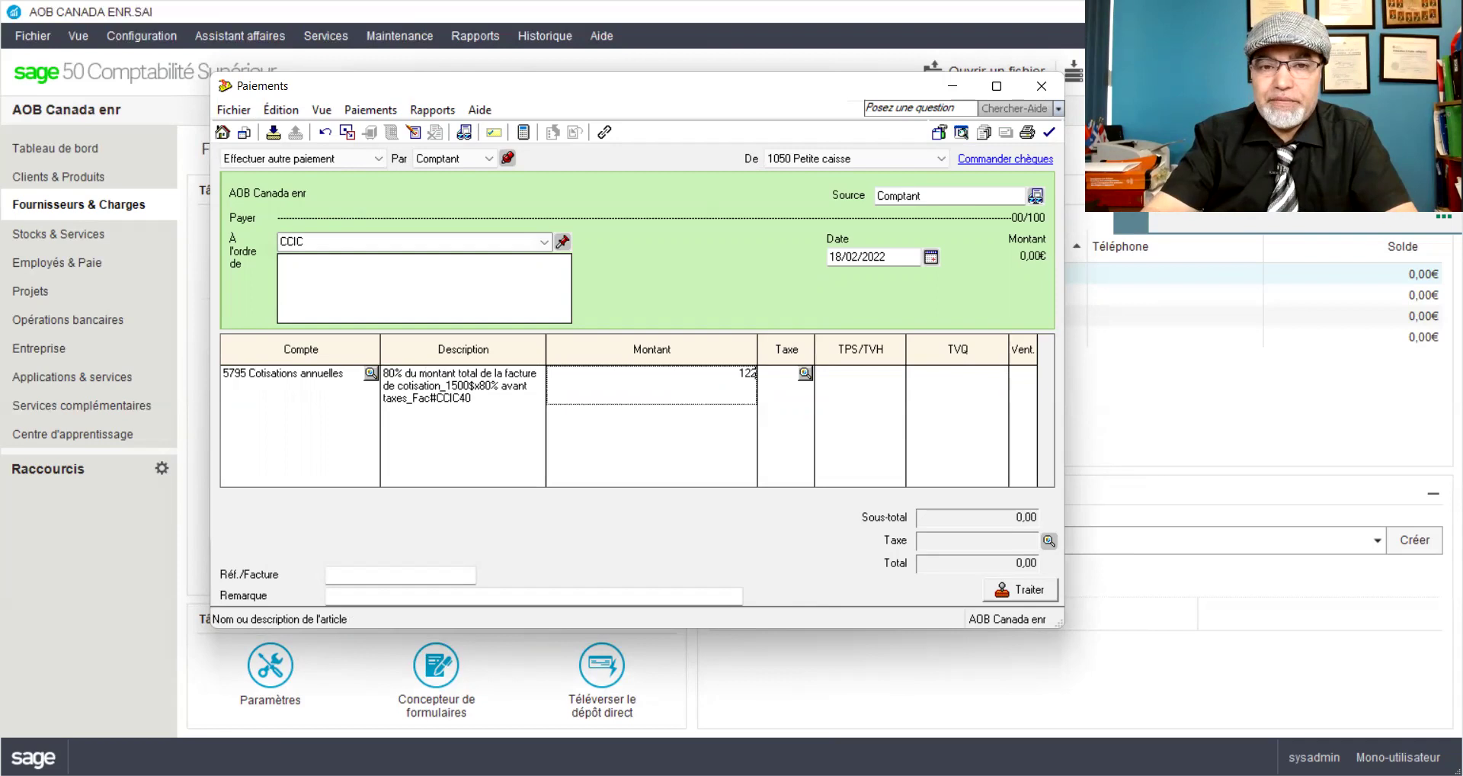
pyautogui.write('0')
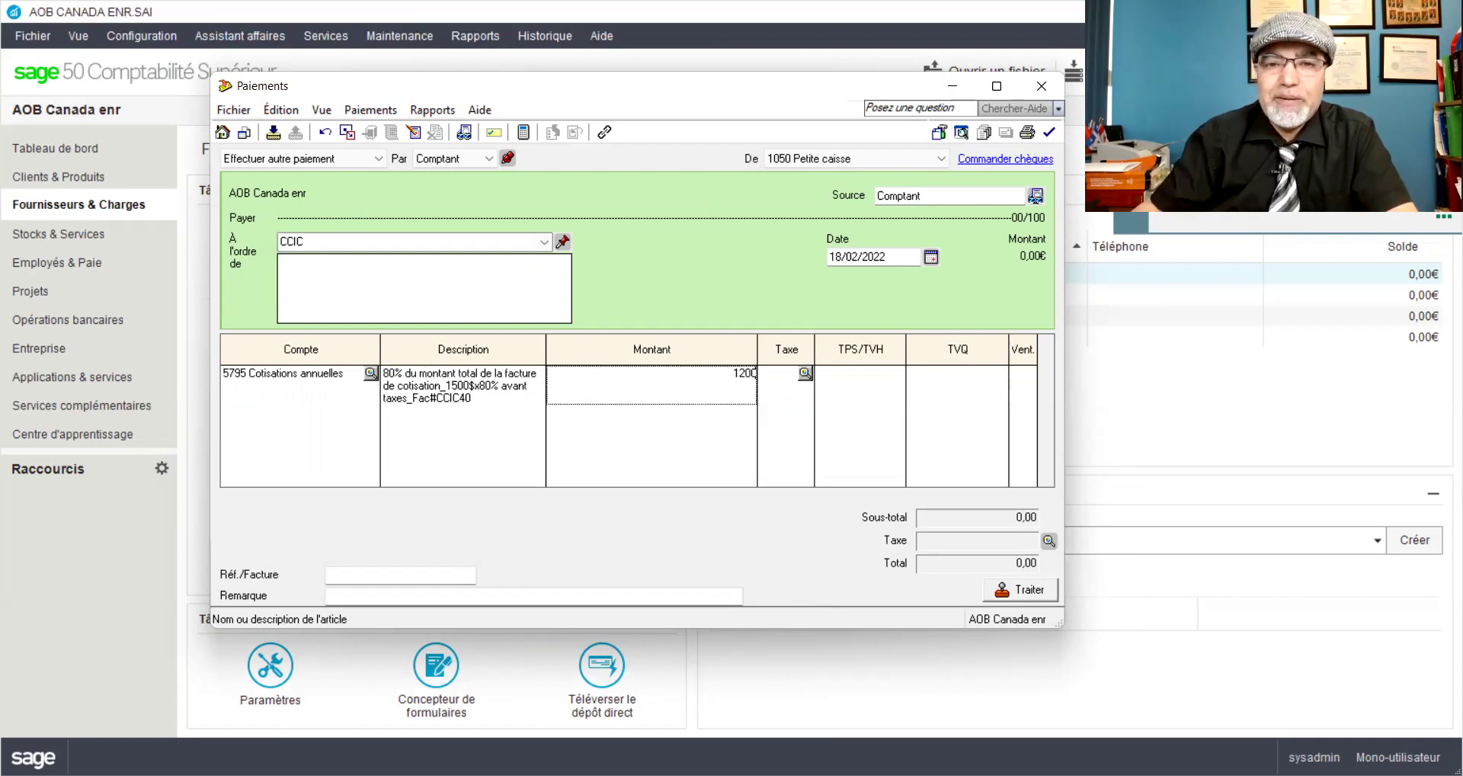
pyautogui.press('Tab')
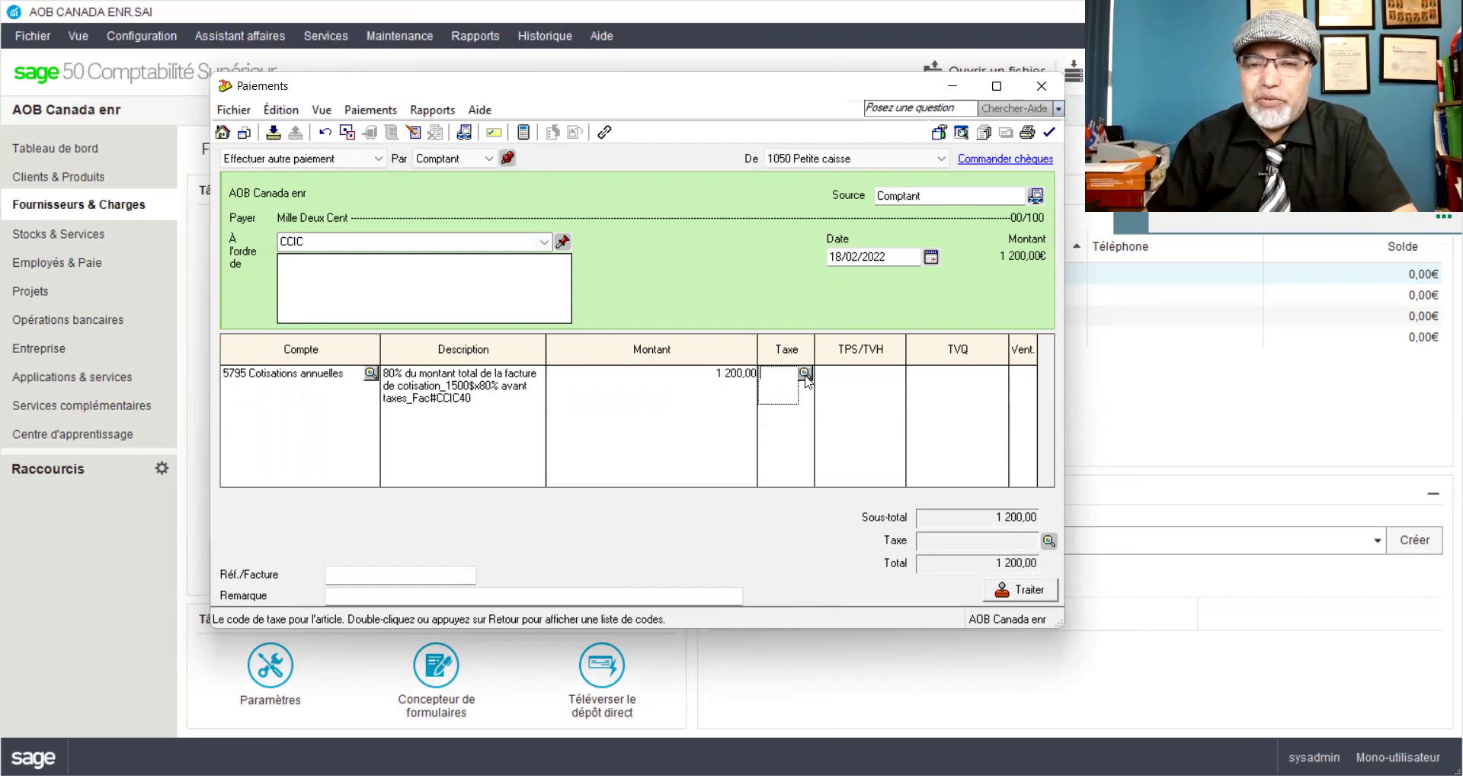
# Step: Apply tax code GQ (TPS 5%, TVQ 9.975%) and open the payment's transaction detail report
pyautogui.click(805, 377)
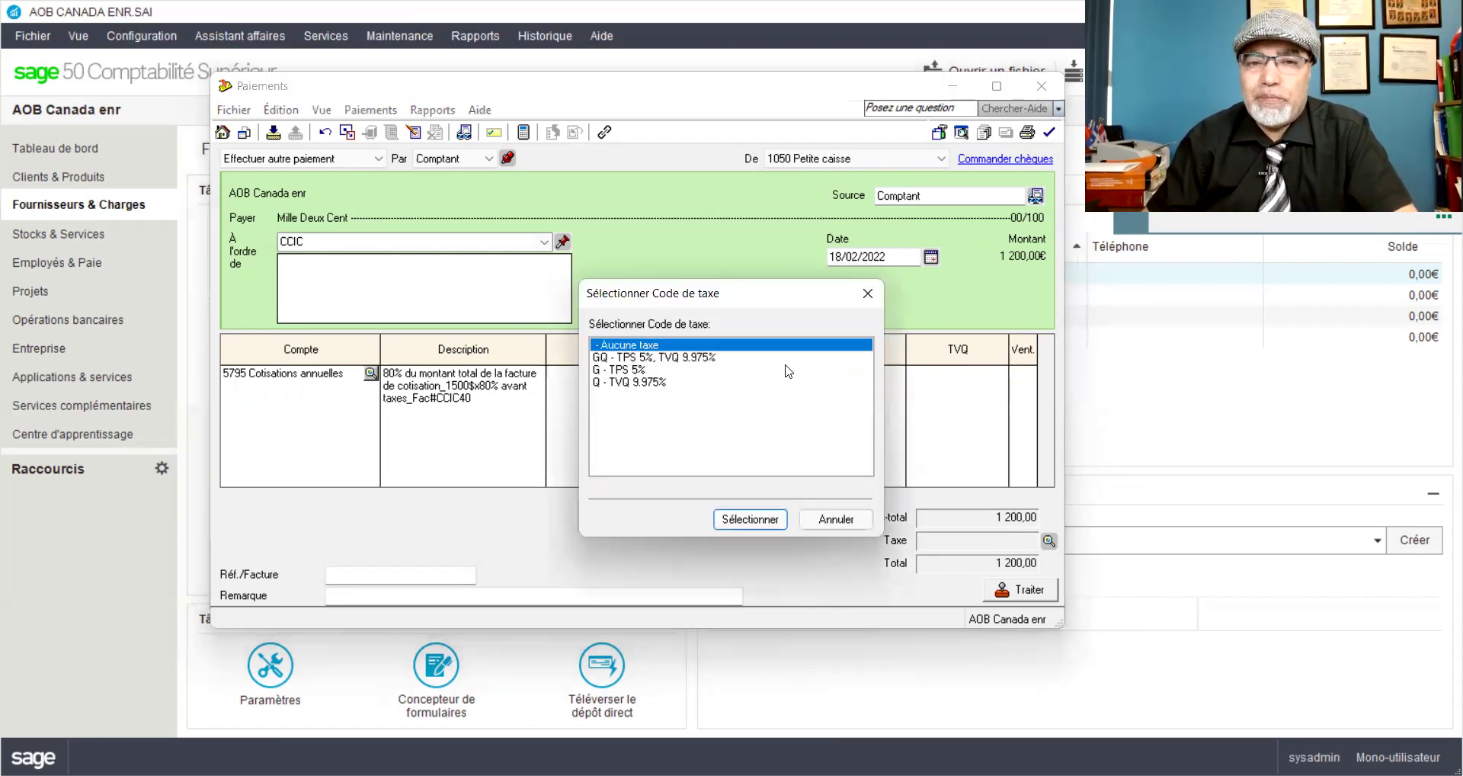
pyautogui.click(699, 357)
pyautogui.doubleClick(699, 356)
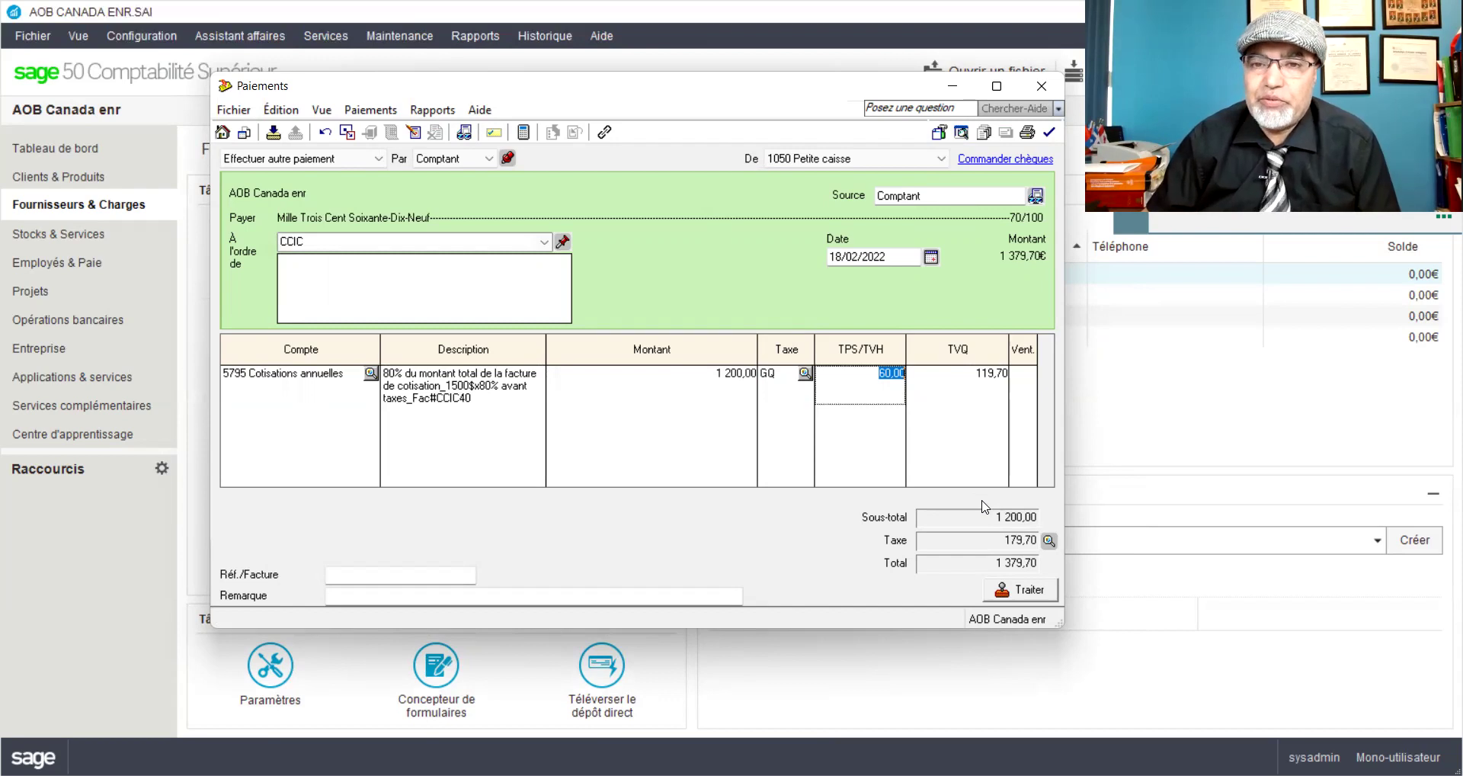
pyautogui.click(426, 109)
pyautogui.click(449, 136)
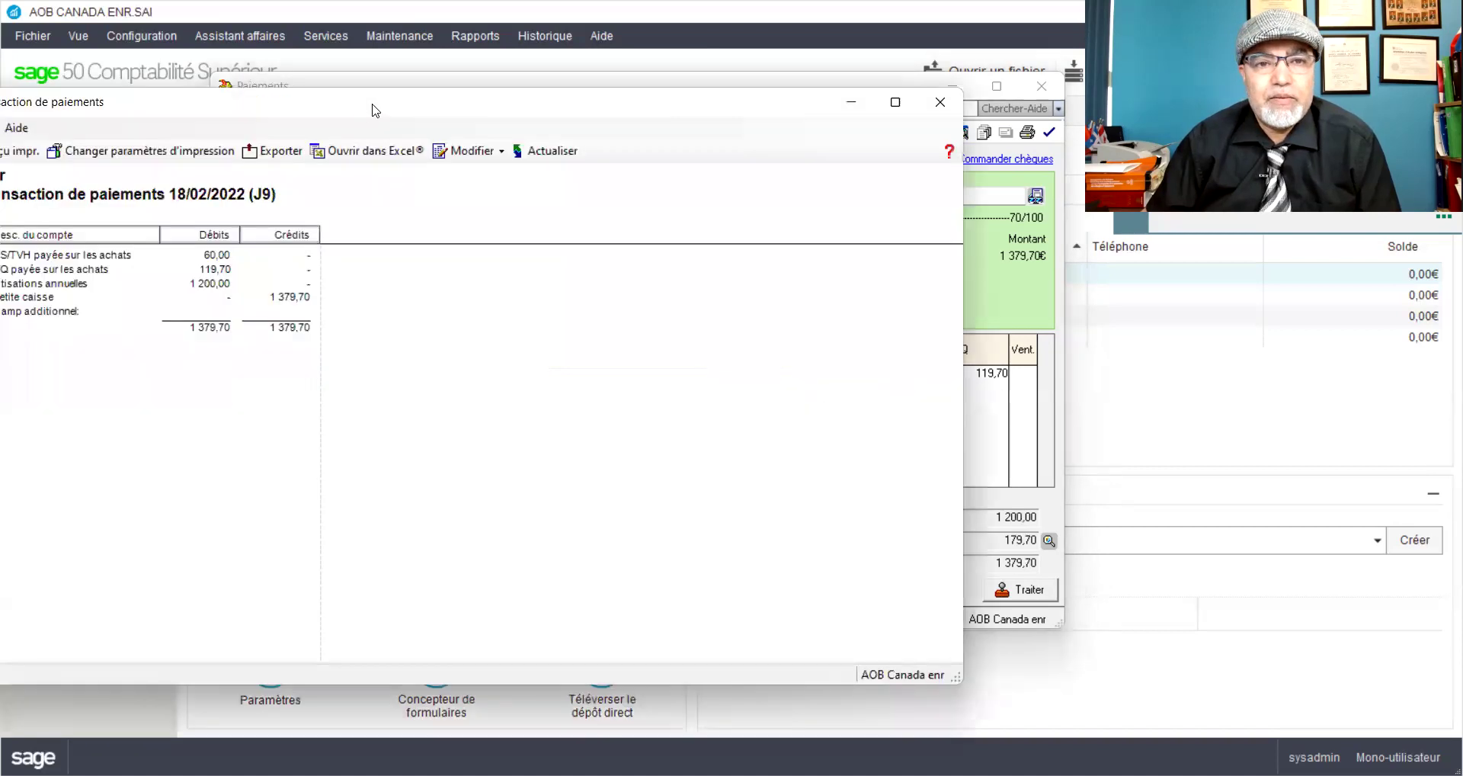
# Step: Review the J9 debits and credits in the detail report, then close it
pyautogui.moveTo(374, 109); pyautogui.dragTo(706, 90)
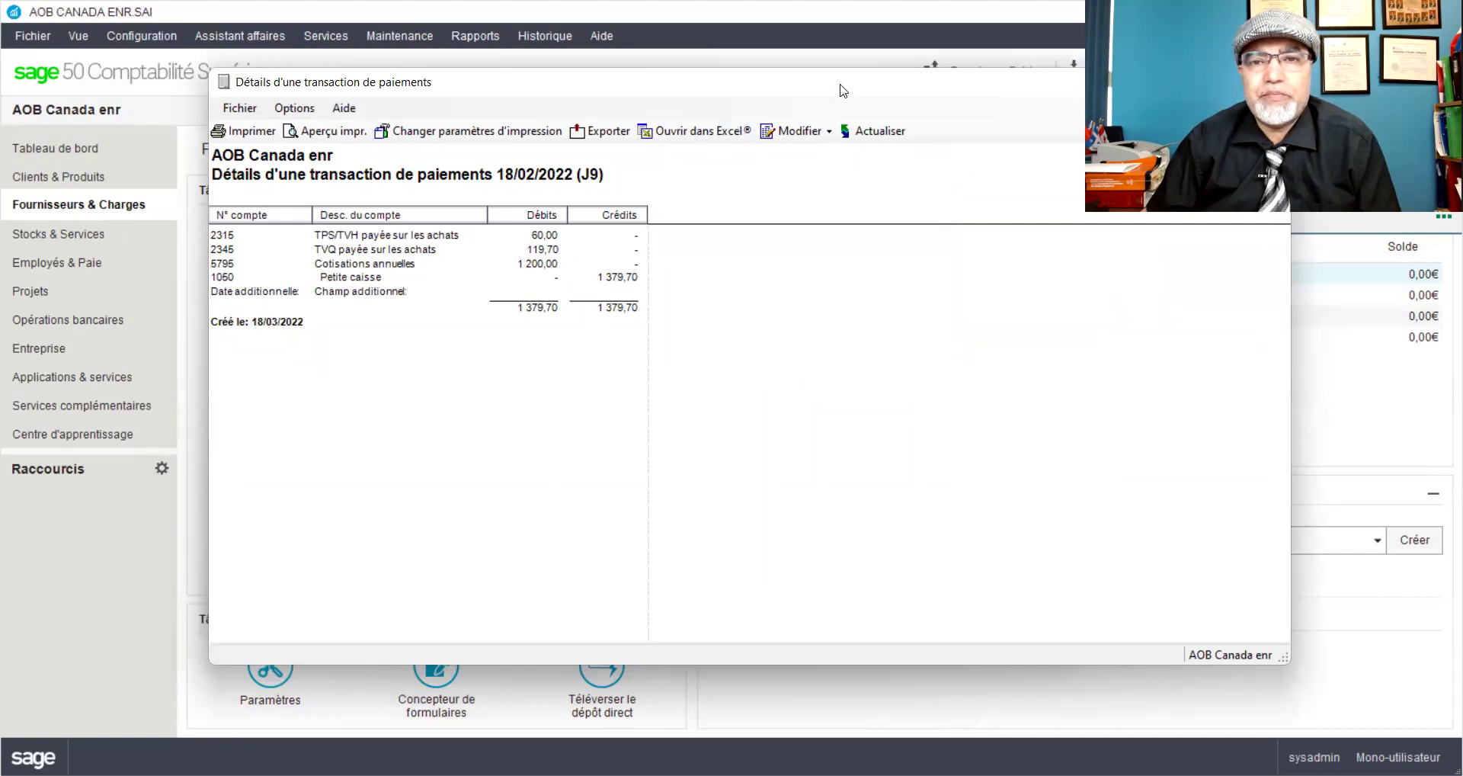
pyautogui.click(876, 138)
pyautogui.click(950, 121)
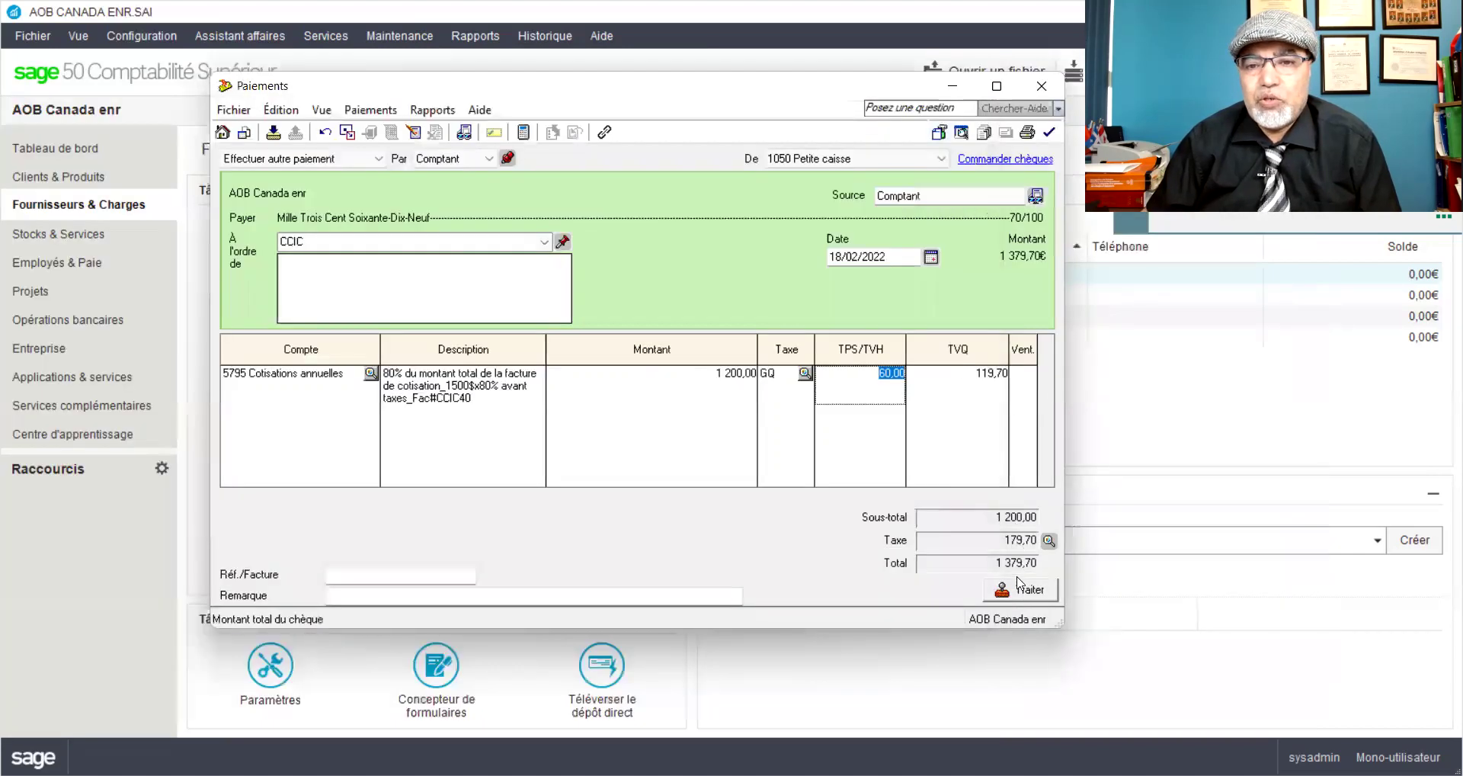
# Step: Post the 1 379,70 CCIC payment as J9, confirming the date warning
pyautogui.click(1021, 589)
pyautogui.click(797, 470)
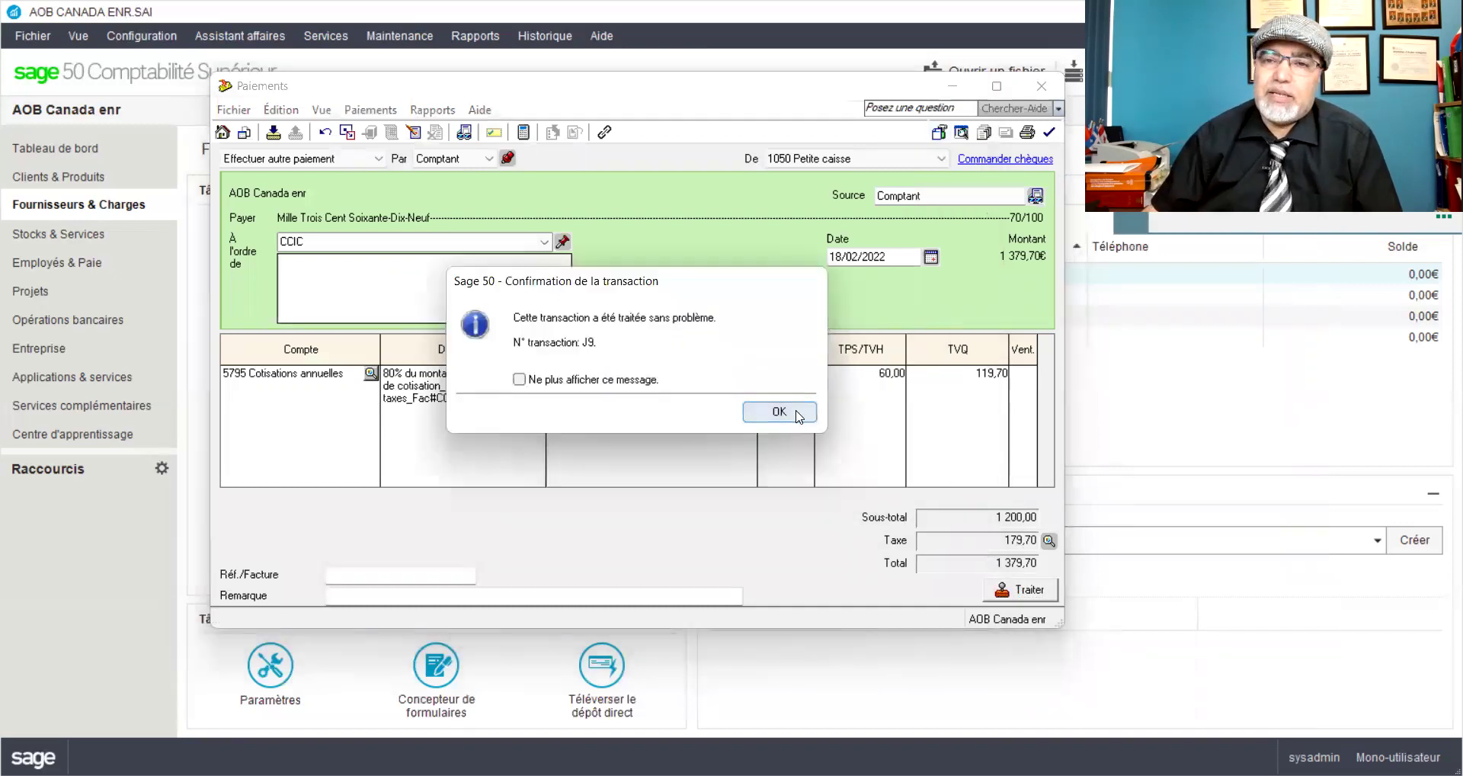
pyautogui.click(797, 414)
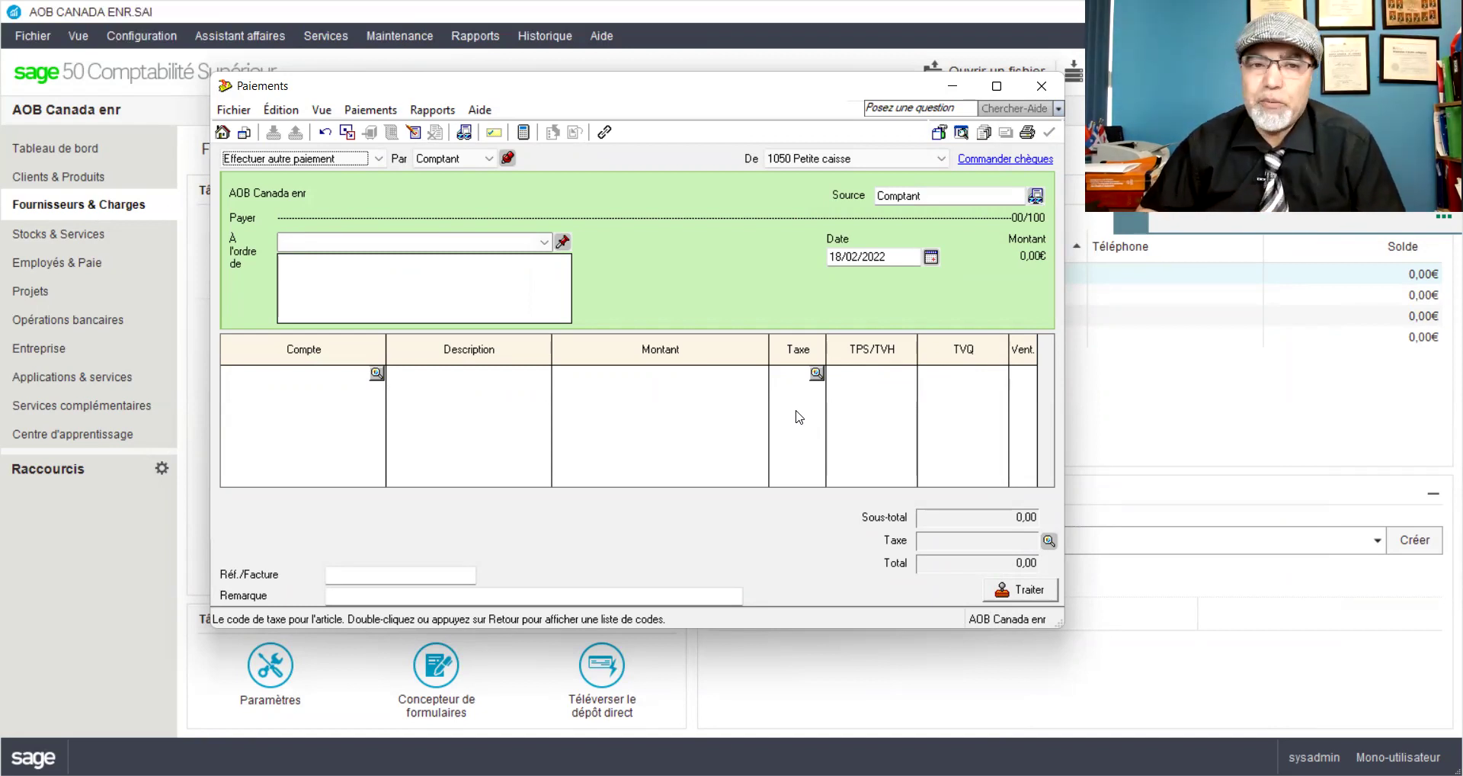
# Step: Enter Municipalité de Rosemont as payee, quick-adding it as a new supplier
pyautogui.click(488, 242)
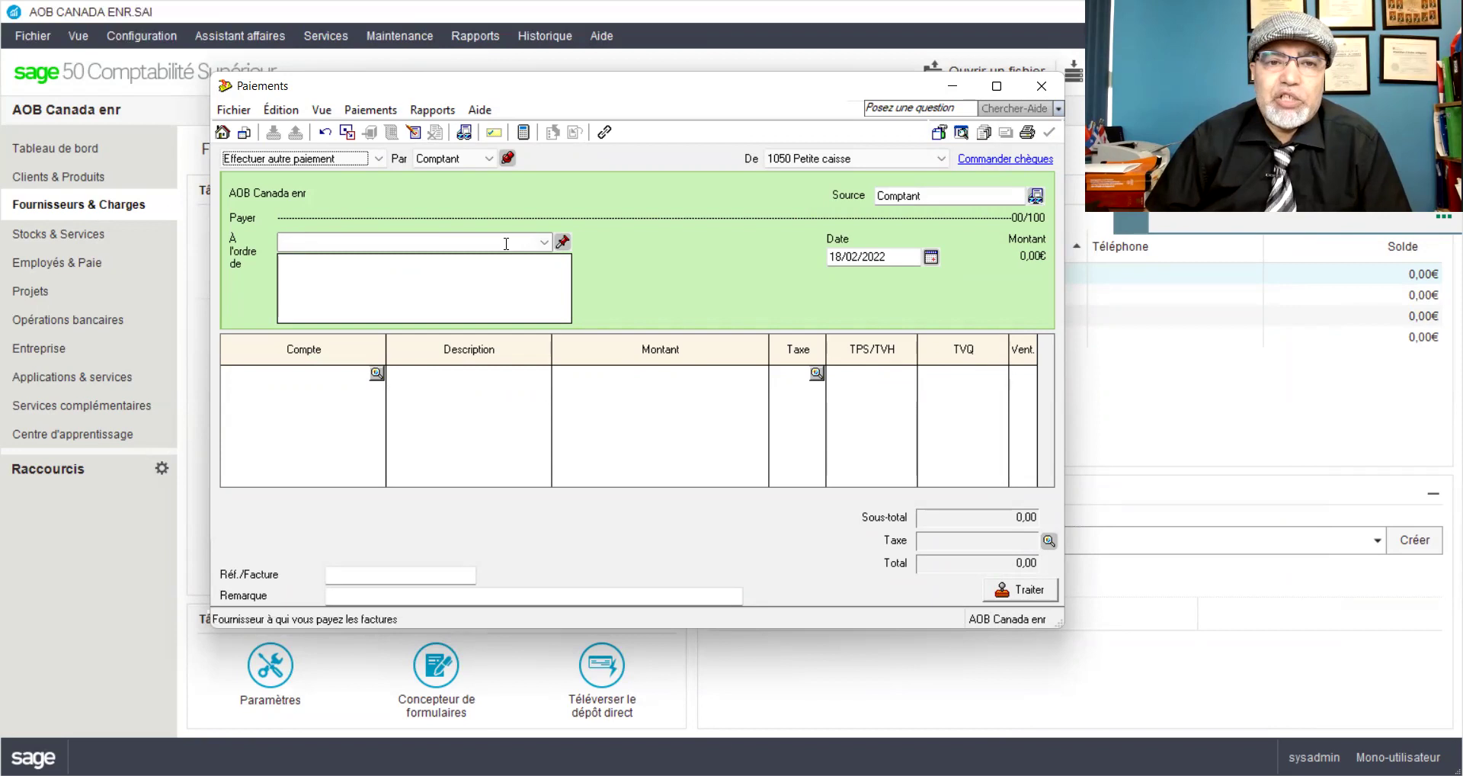
pyautogui.write('Mu')
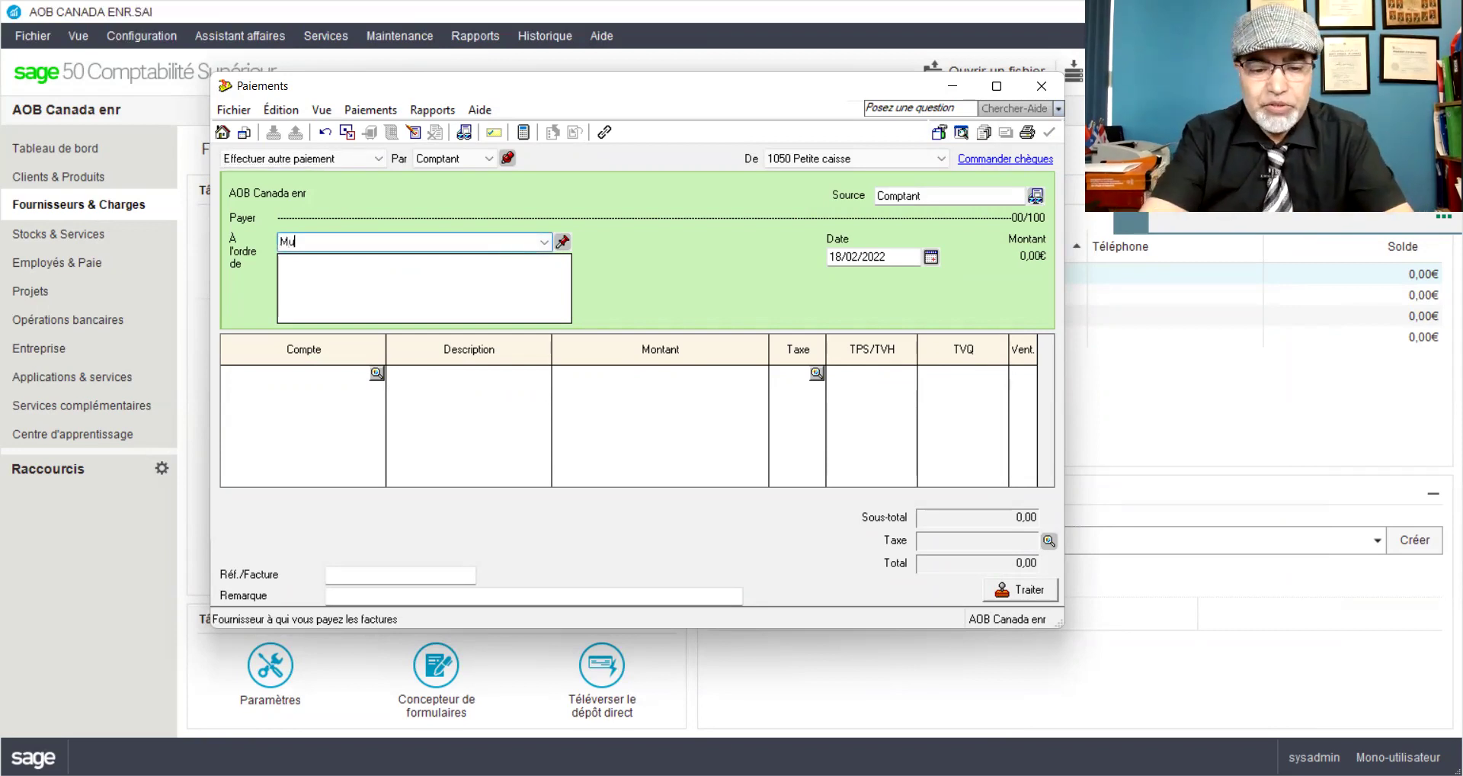
pyautogui.write('nicipalité de Rosemont')
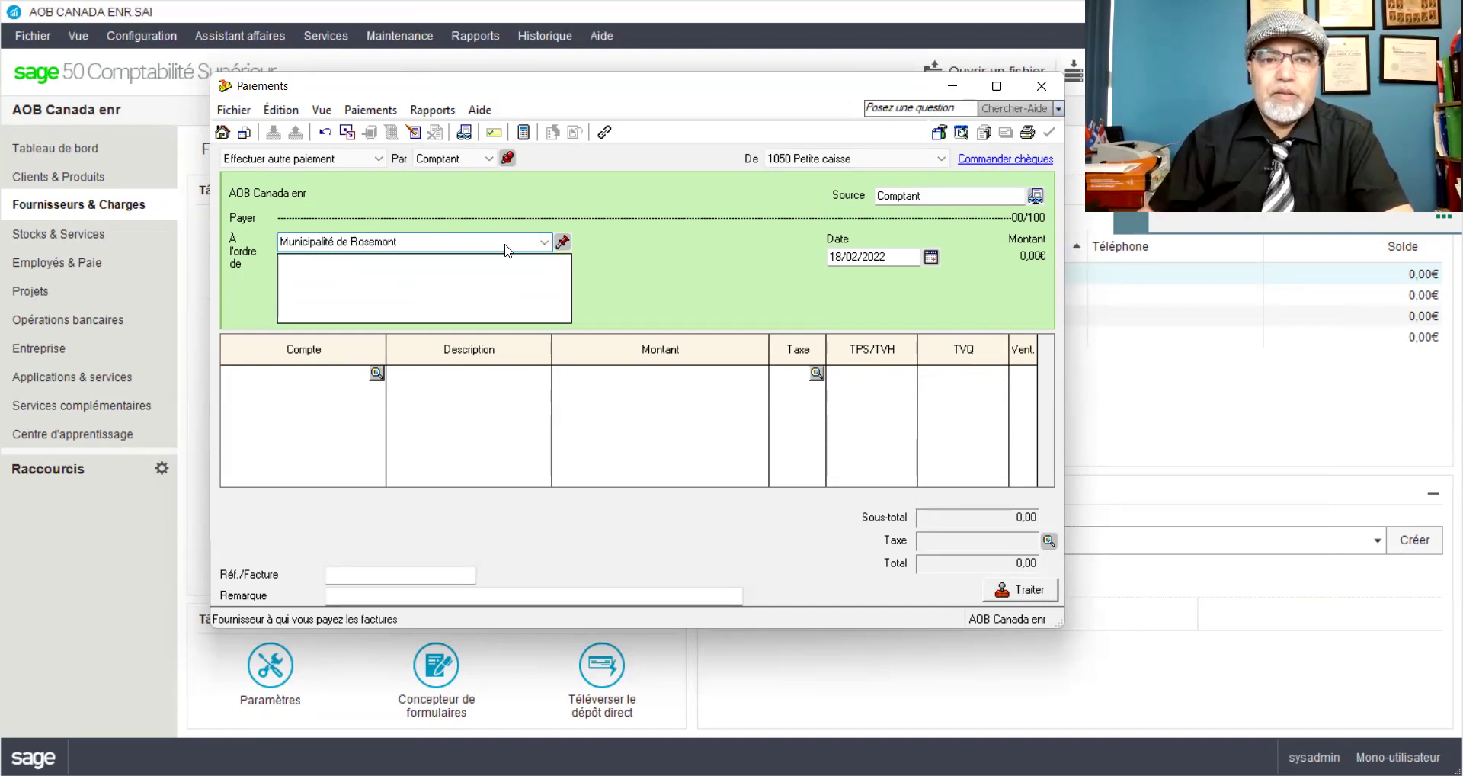
pyautogui.press('Tab')
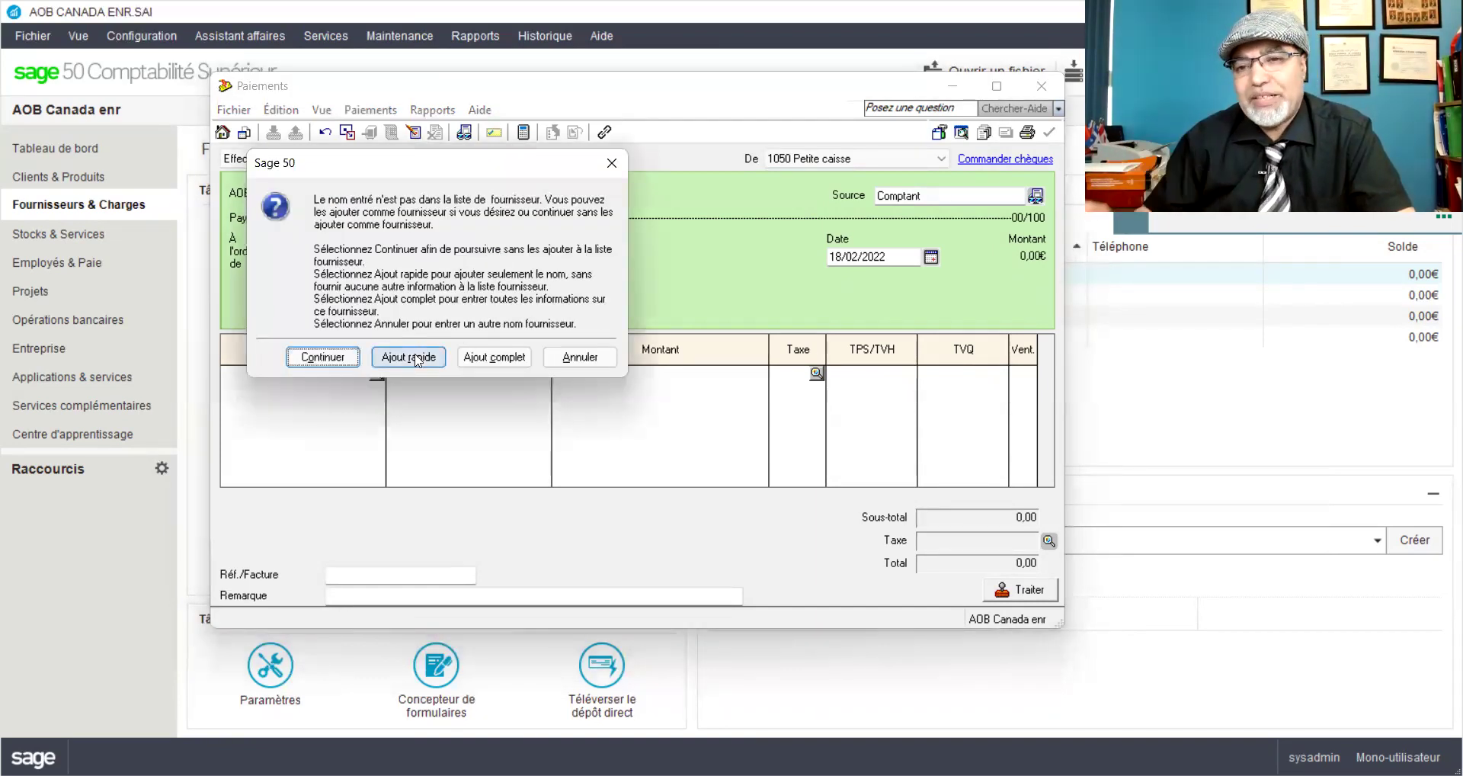
pyautogui.click(417, 359)
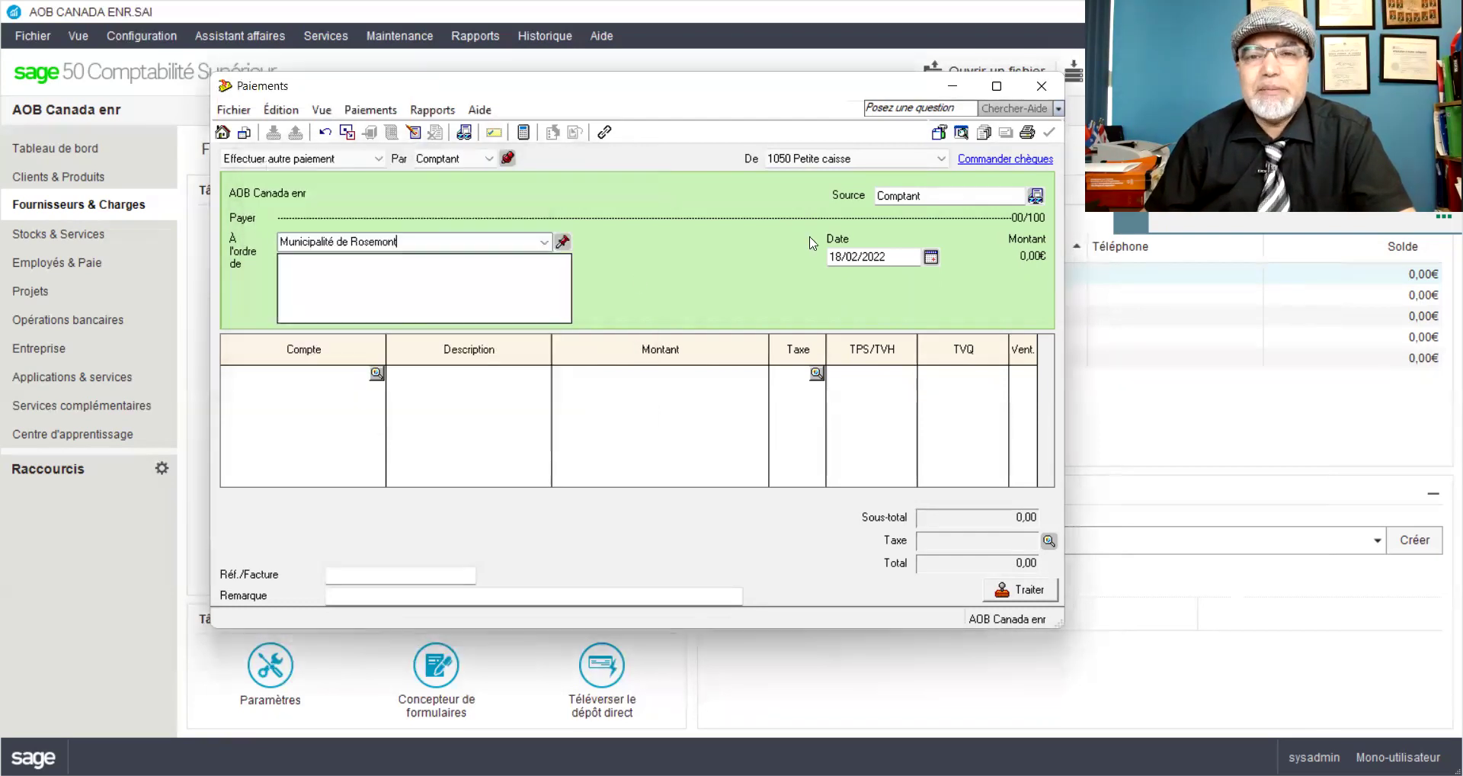
pyautogui.doubleClick(836, 256)
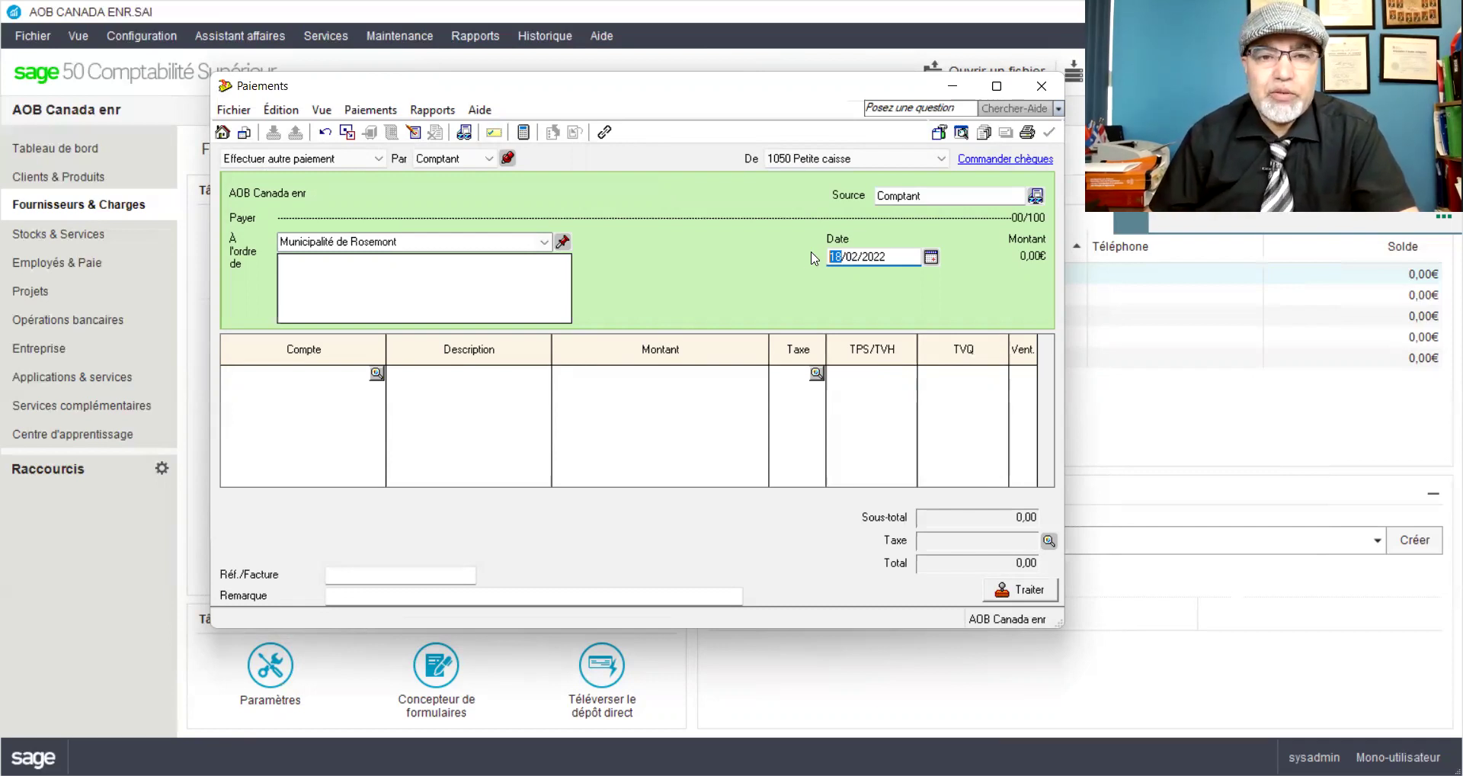
pyautogui.click(454, 234)
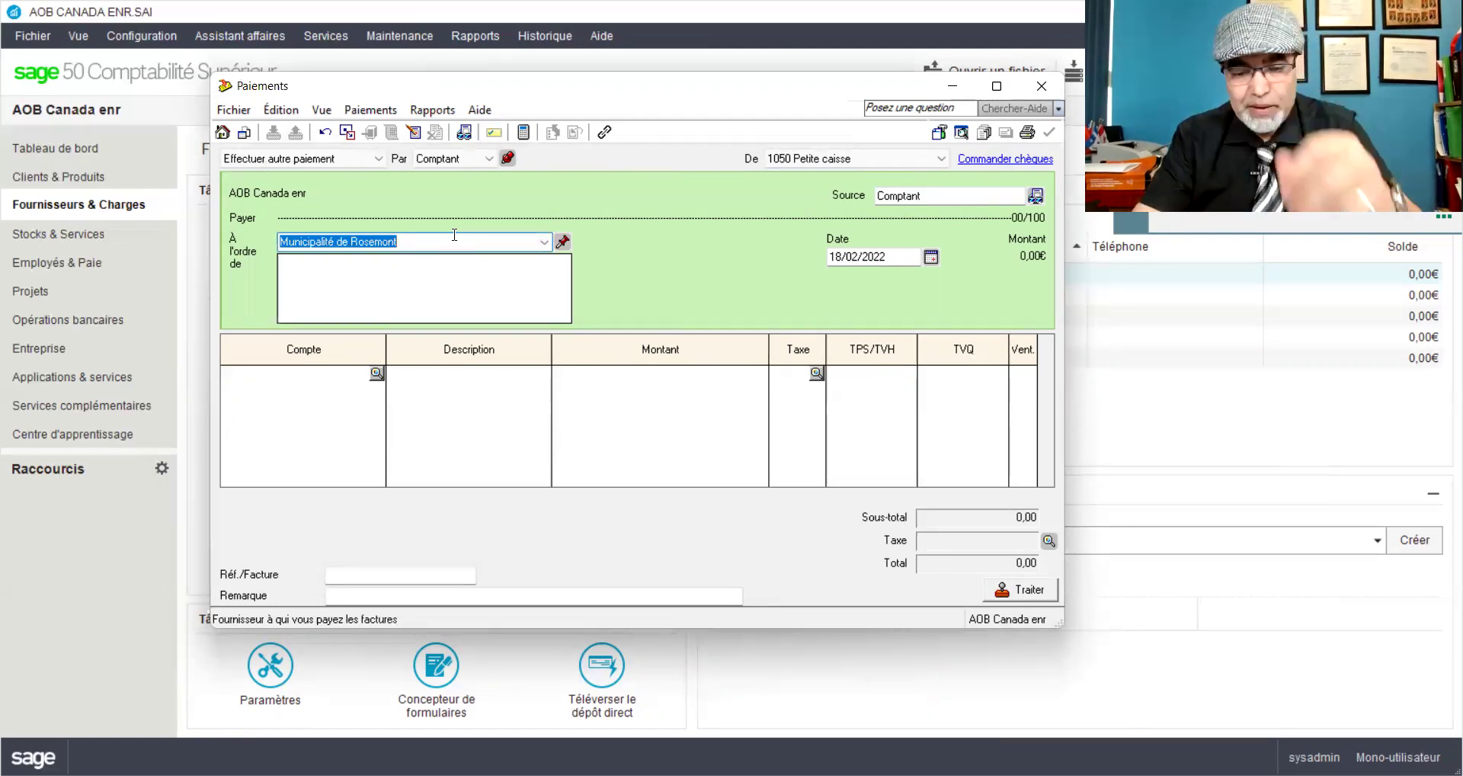
# Step: Replace the payee with Best Buy, creating a full supplier record with tax code GQ
pyautogui.write('Best')
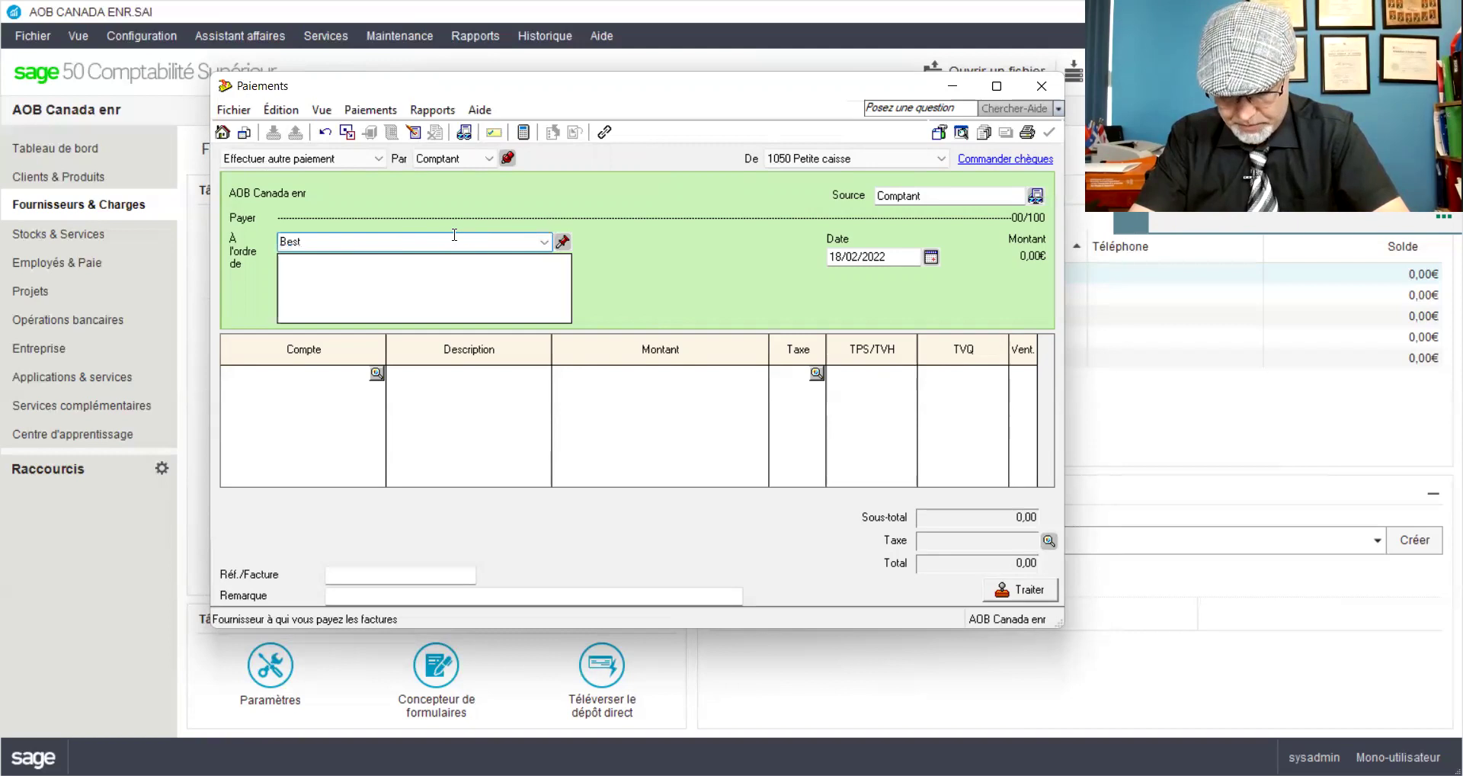
pyautogui.write(' Buy')
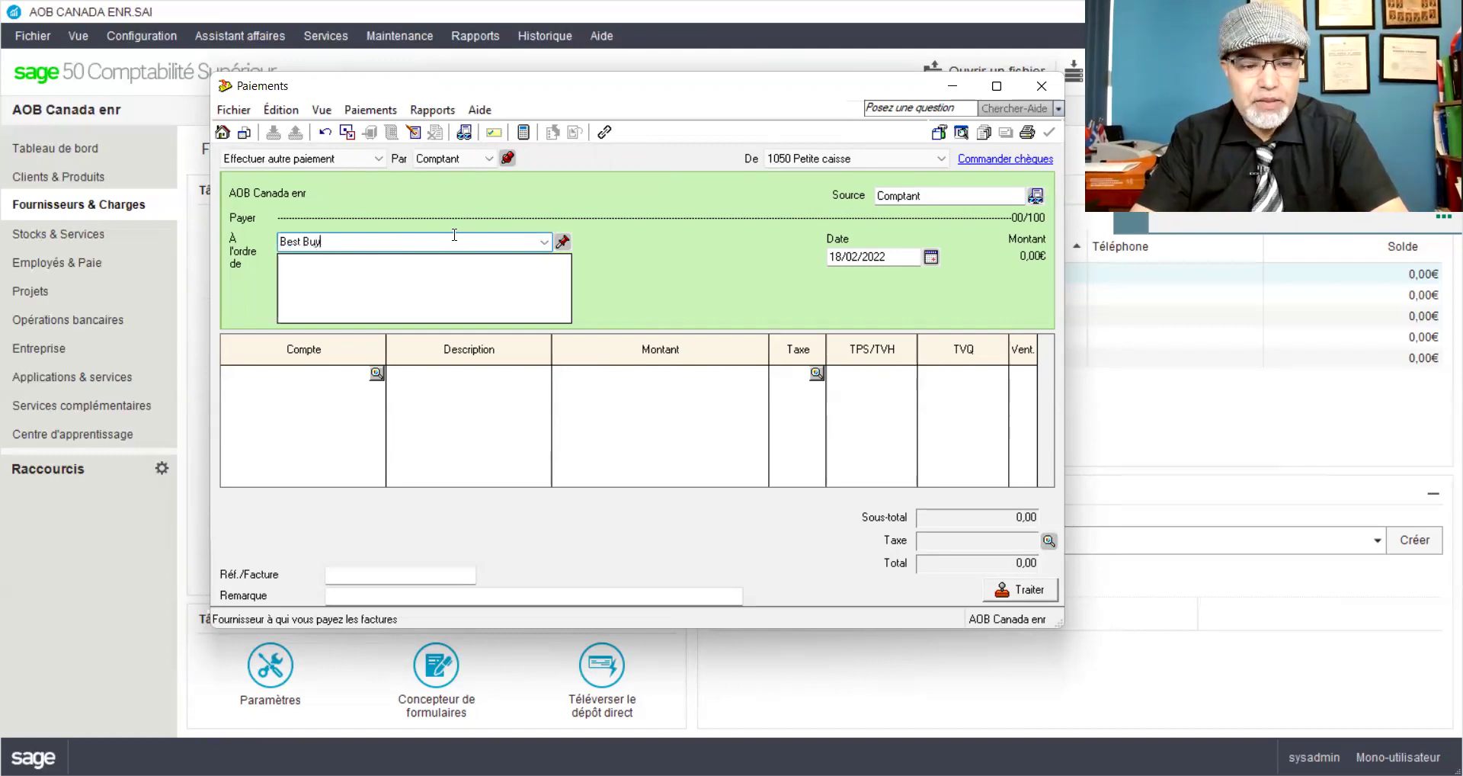
pyautogui.press('Tab')
pyautogui.click(494, 357)
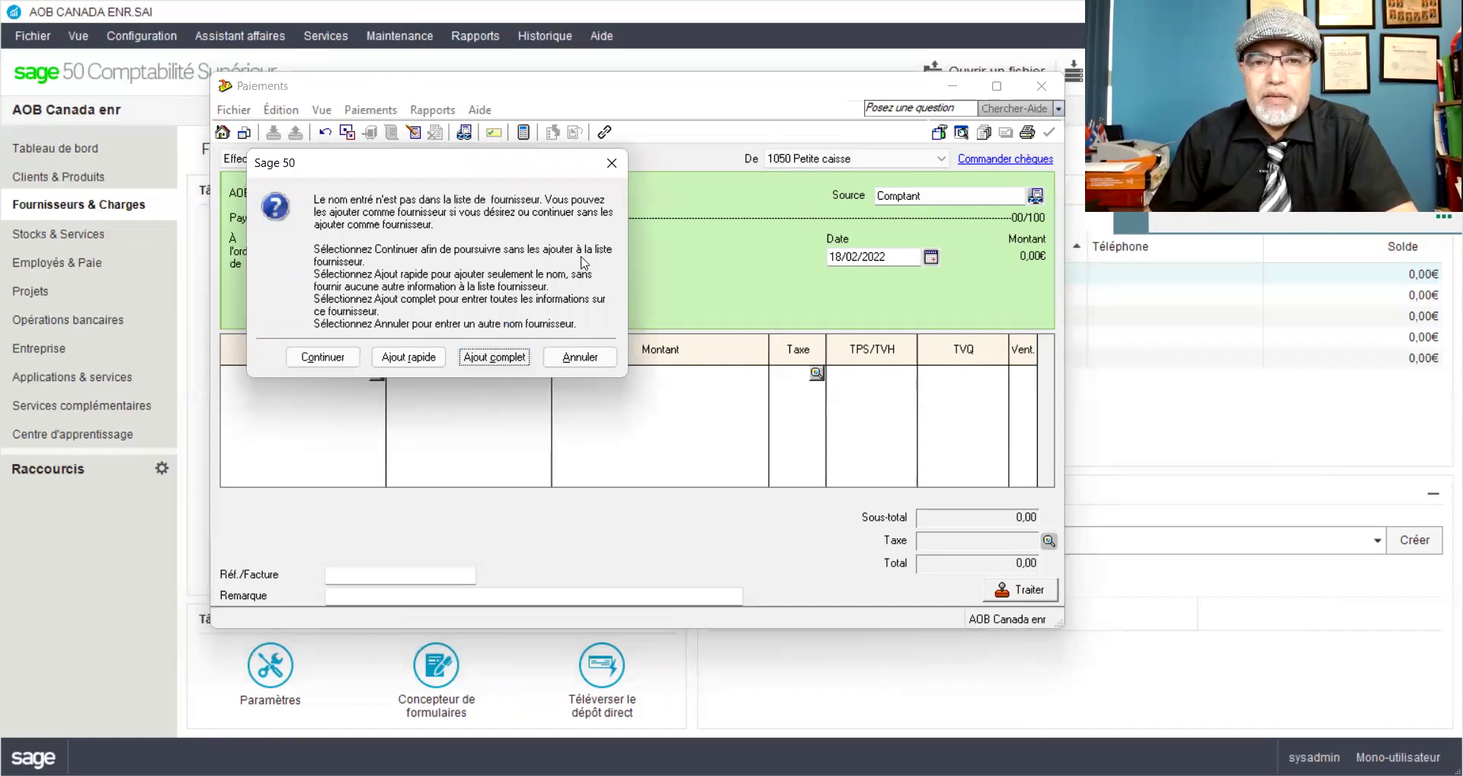
pyautogui.click(533, 306)
pyautogui.click(480, 477)
pyautogui.click(487, 478)
pyautogui.click(501, 508)
pyautogui.click(884, 621)
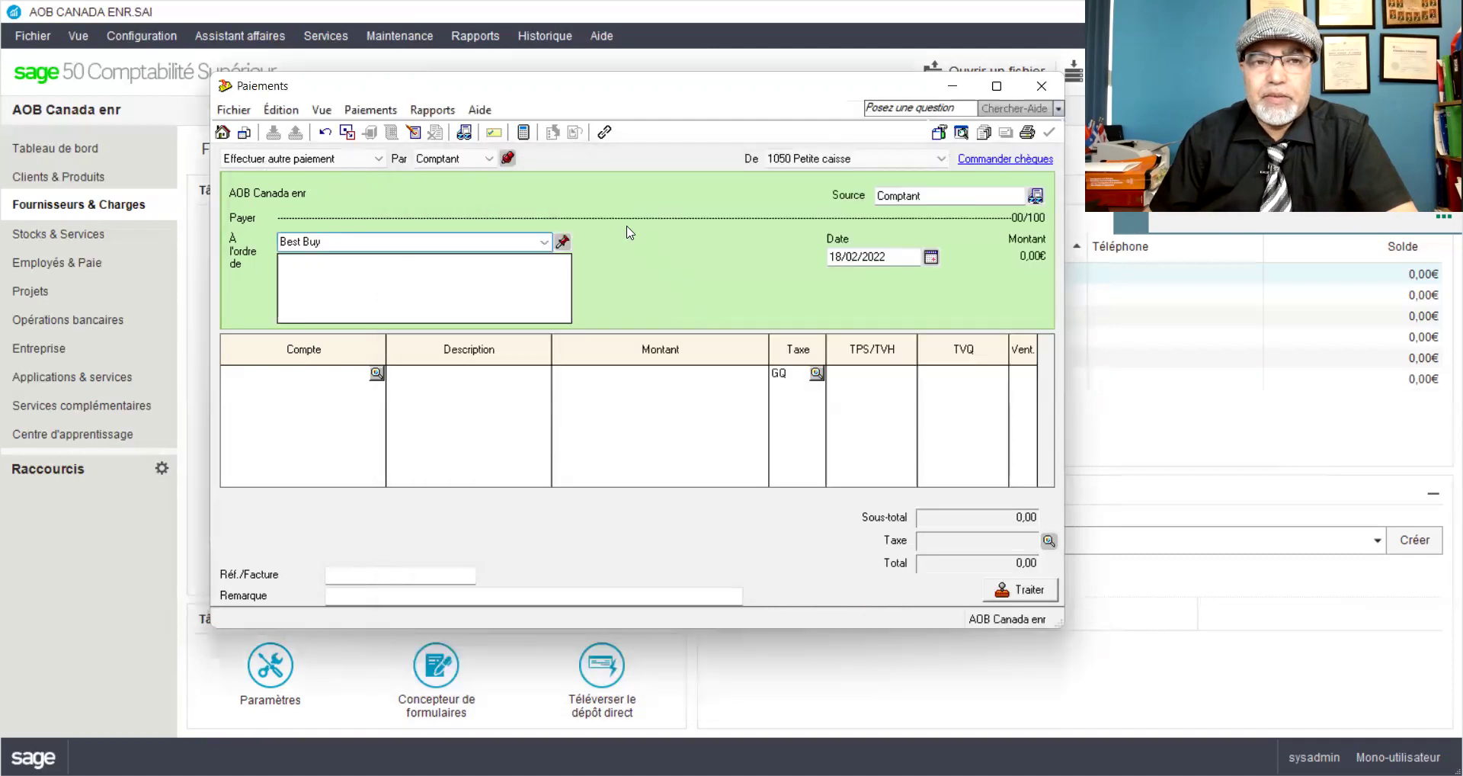
# Step: Change the payment date to 20/02/2022
pyautogui.doubleClick(829, 257)
pyautogui.write('20')
pyautogui.click(360, 383)
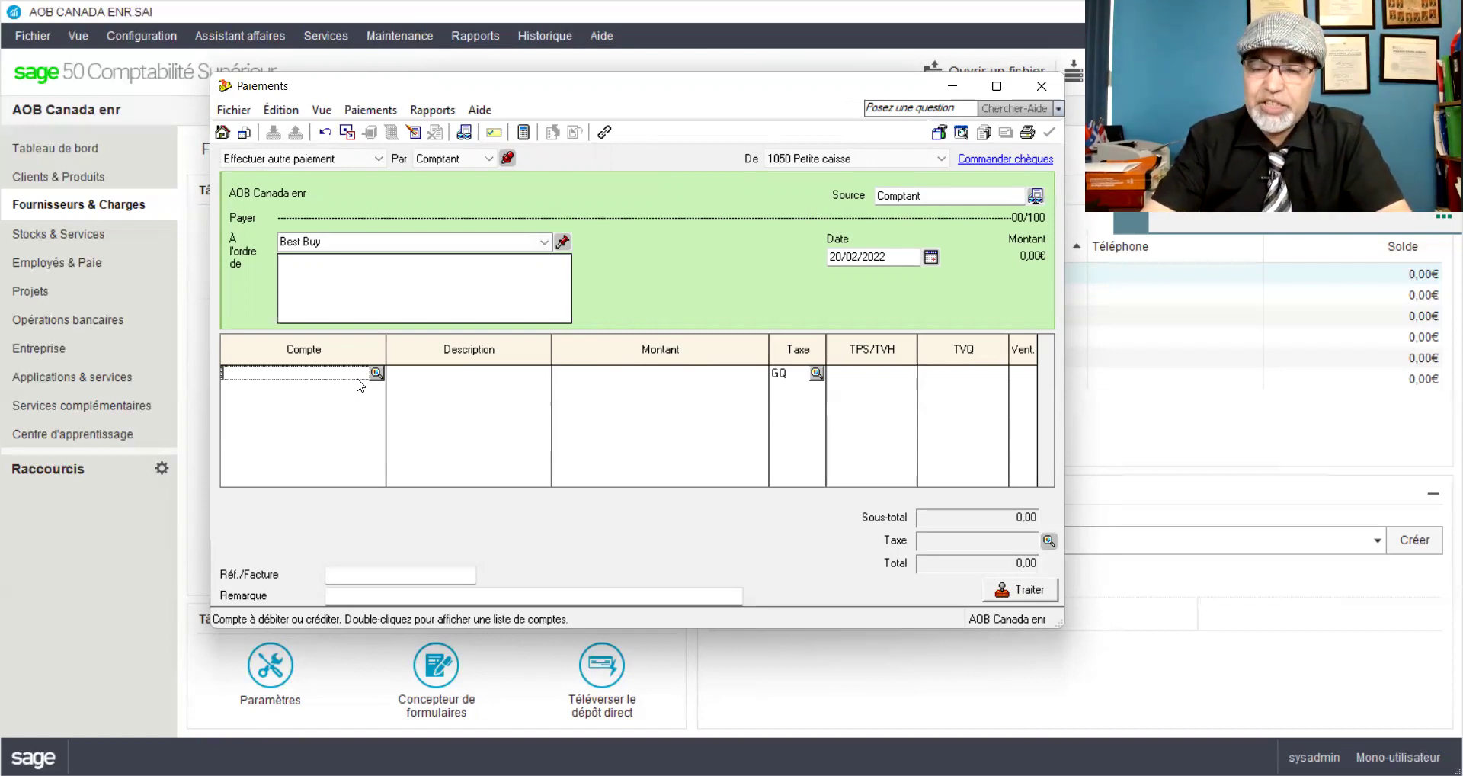
# Step: Pick account 1820 Mobilier de bureau & matériel for the Best Buy payment line, passing over 1840 Véhicule
pyautogui.click(376, 373)
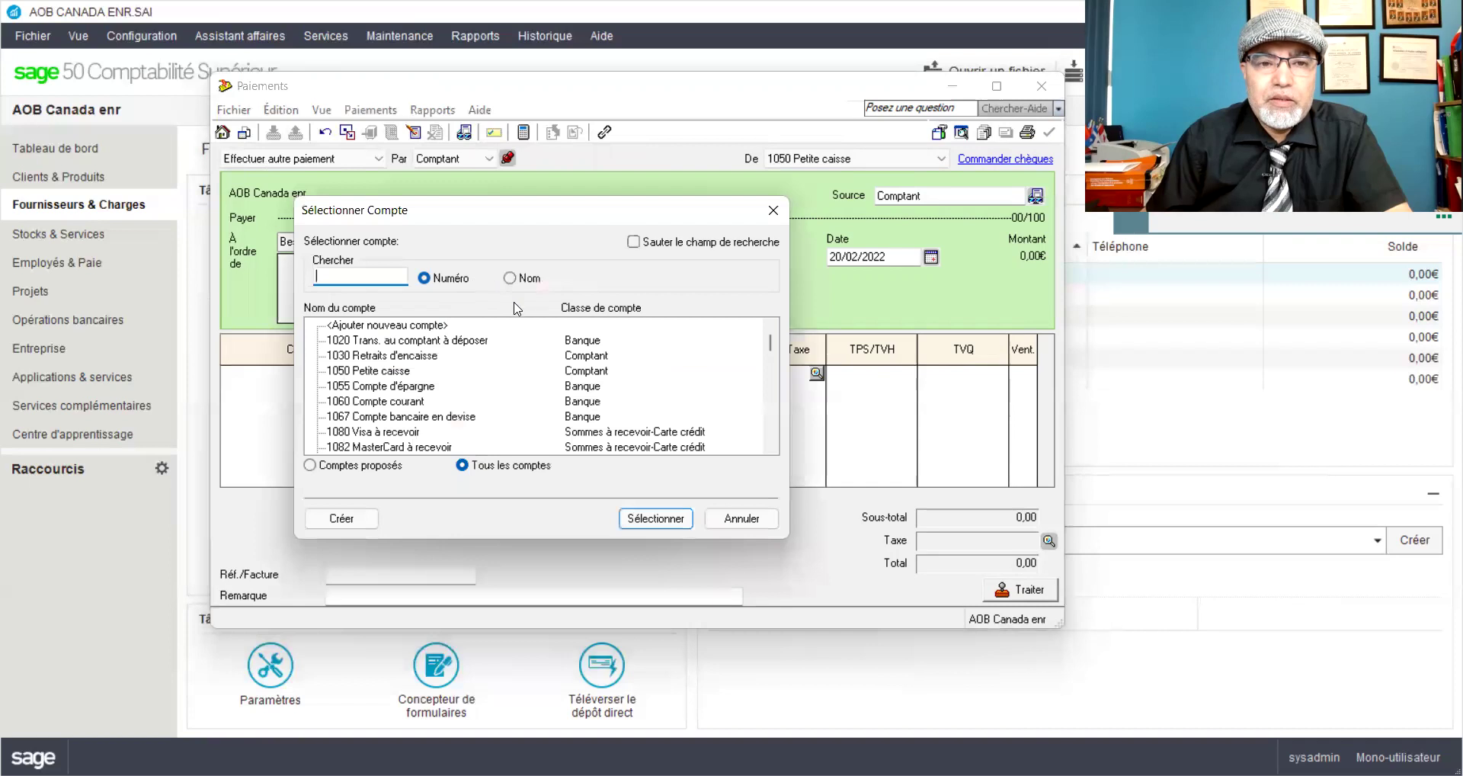
pyautogui.scroll(-3, 567, 367)
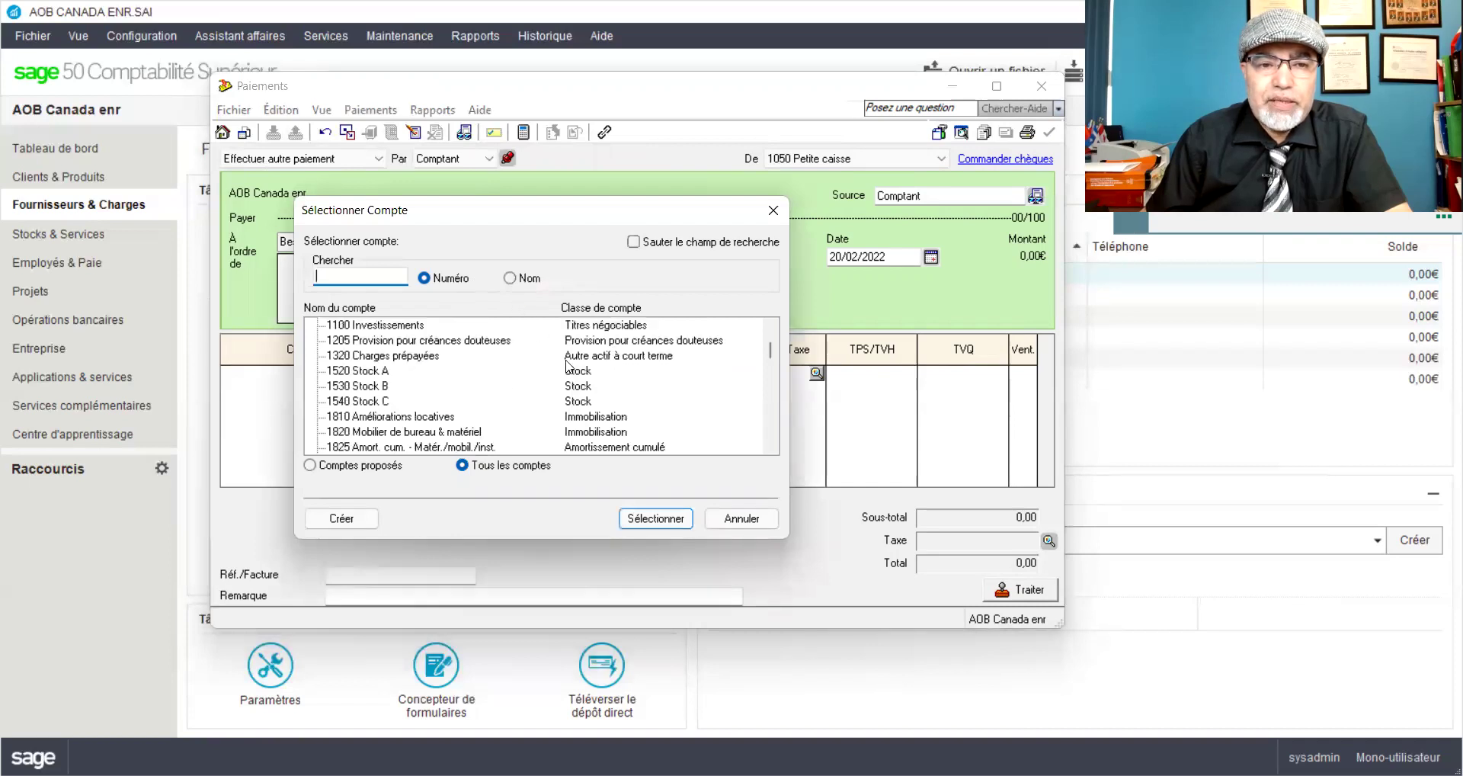
pyautogui.scroll(-1, 567, 368)
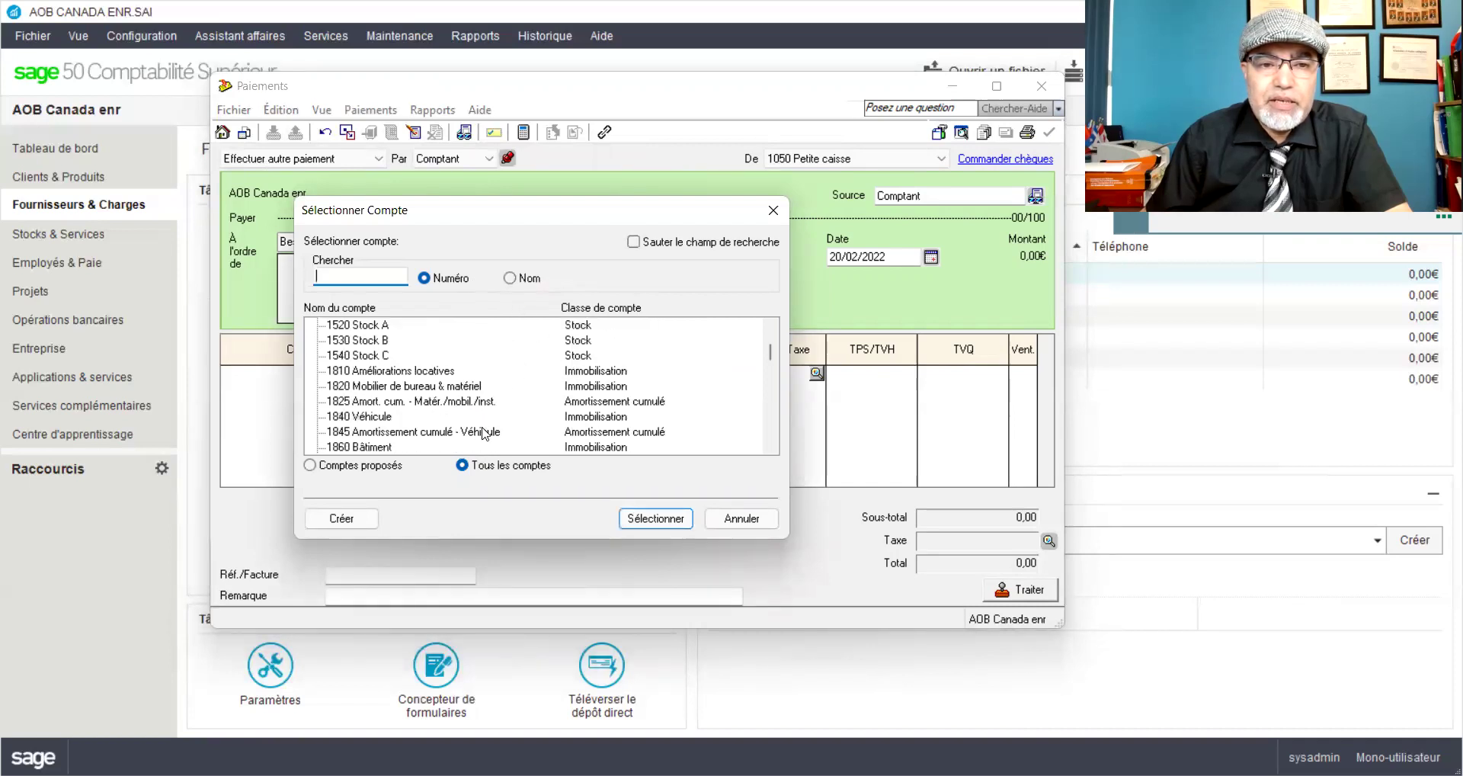
pyautogui.click(448, 386)
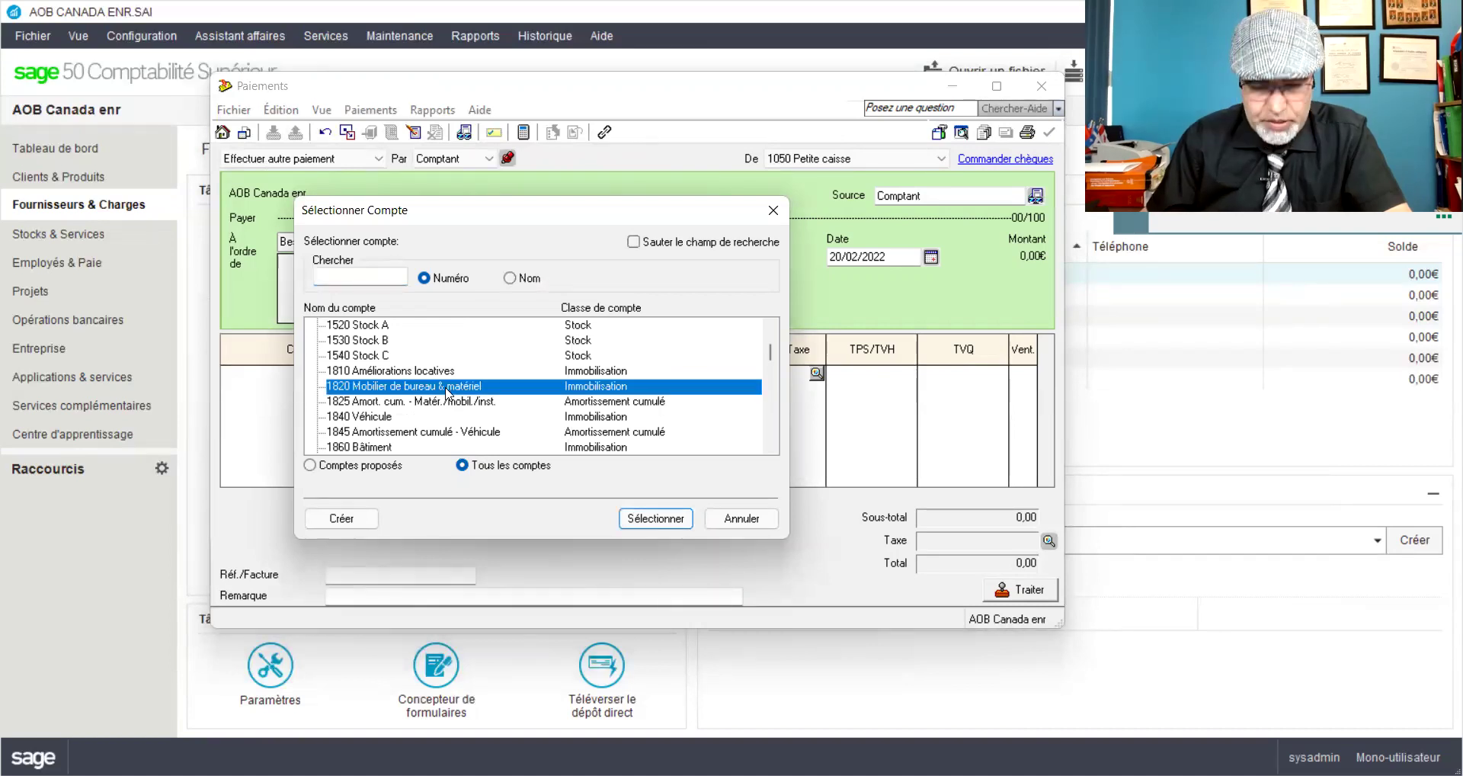
pyautogui.click(388, 417)
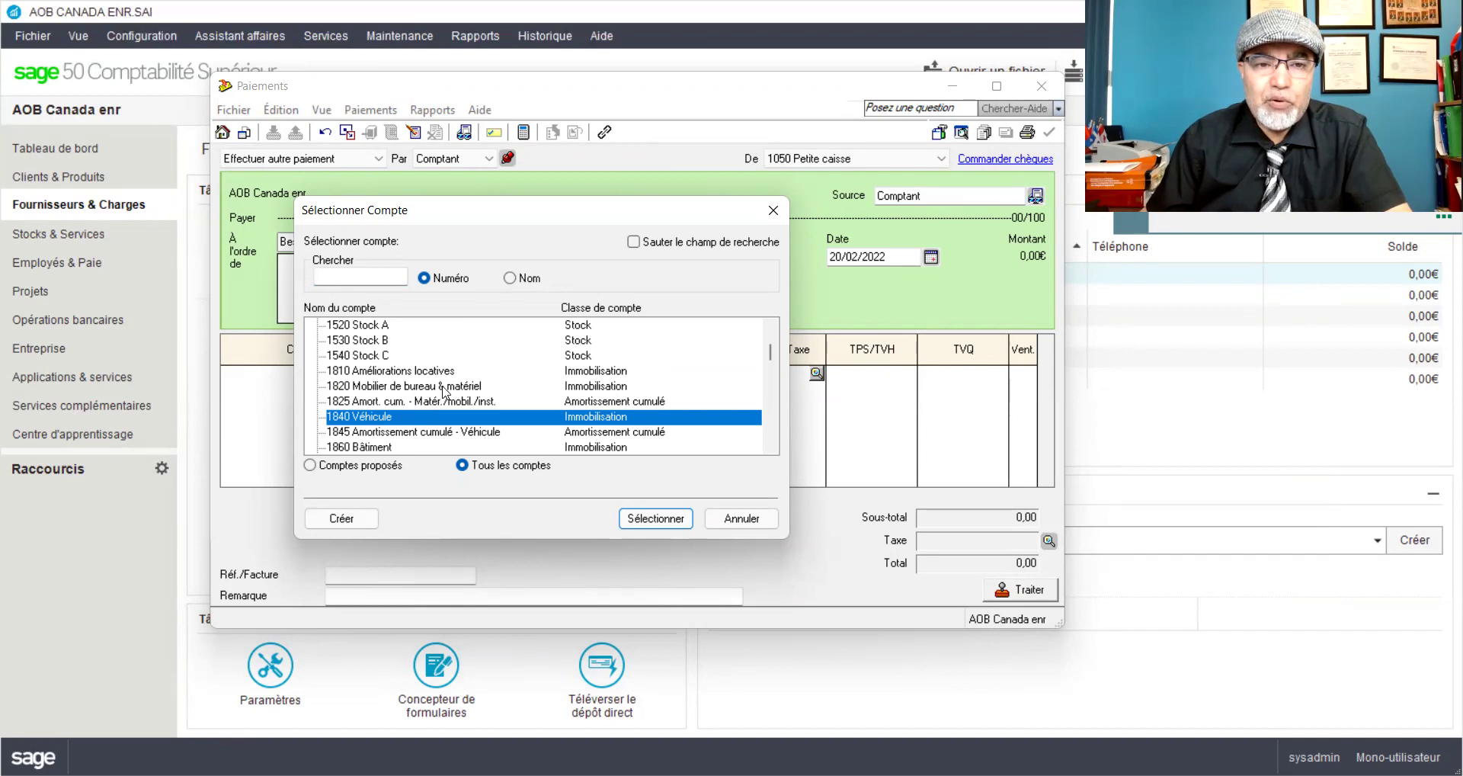
pyautogui.click(445, 390)
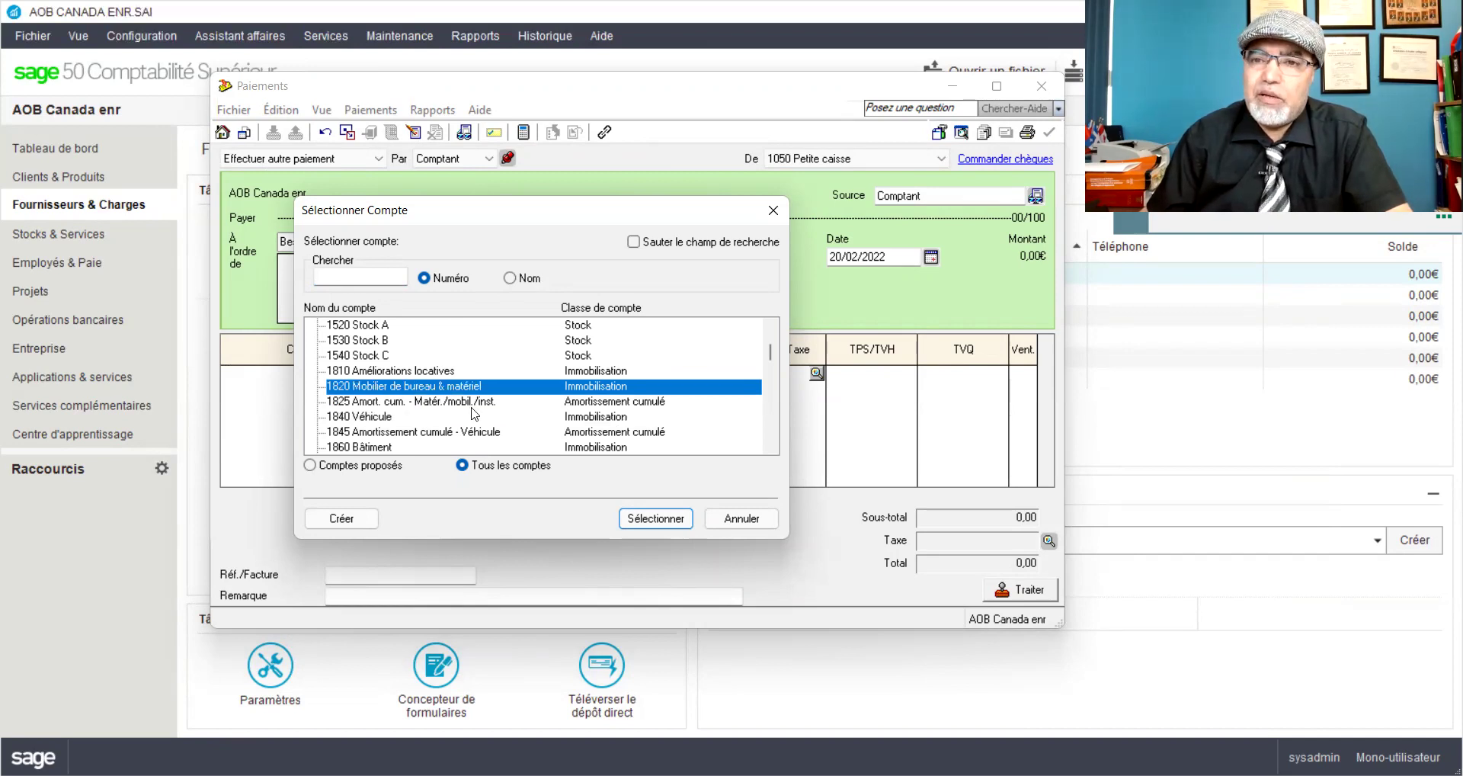
pyautogui.scroll(-1, 430, 408)
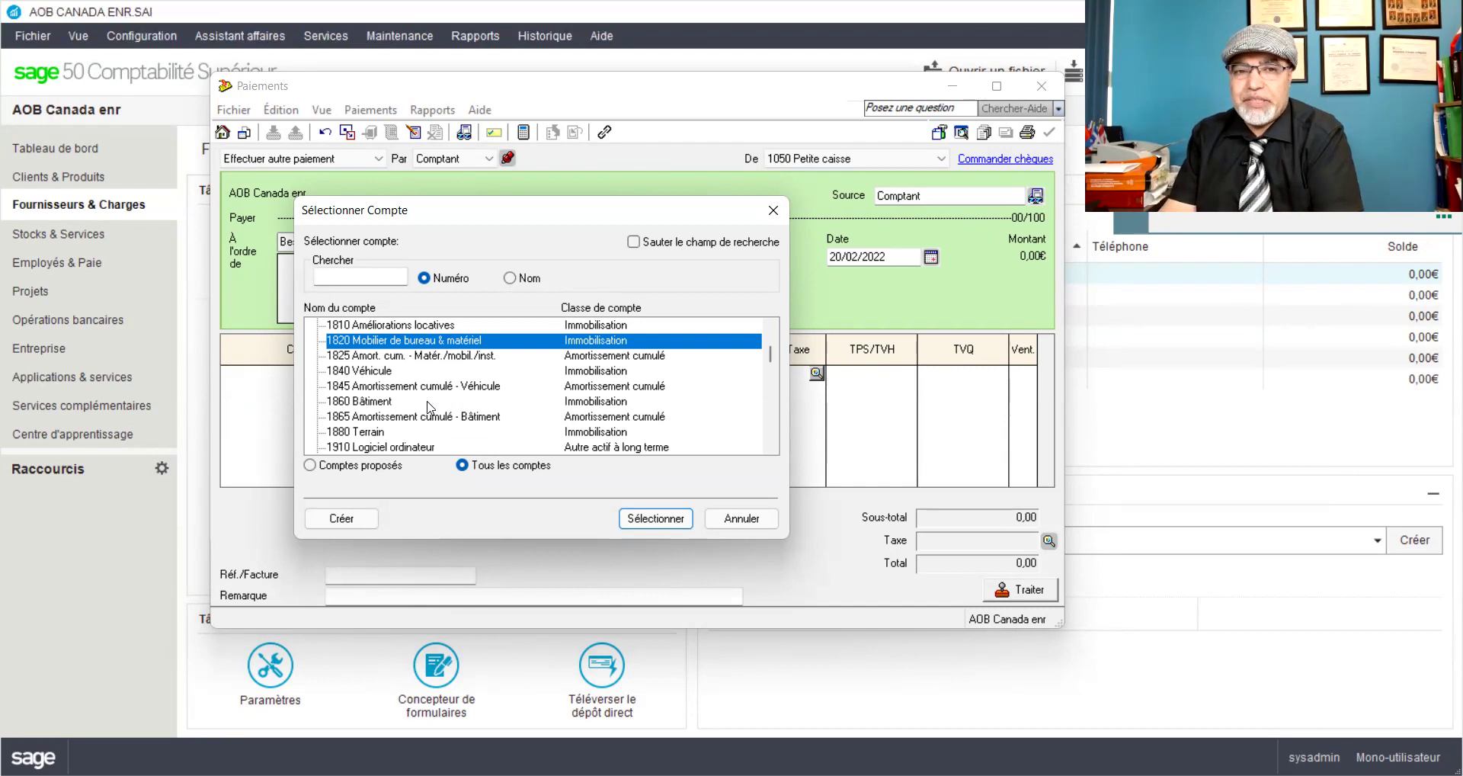
# Step: Assign 1820 with description 'Achat ordinateur_Fac#BB45' and amount 344,50, totalling 396,09 with GQ taxes
pyautogui.doubleClick(401, 345)
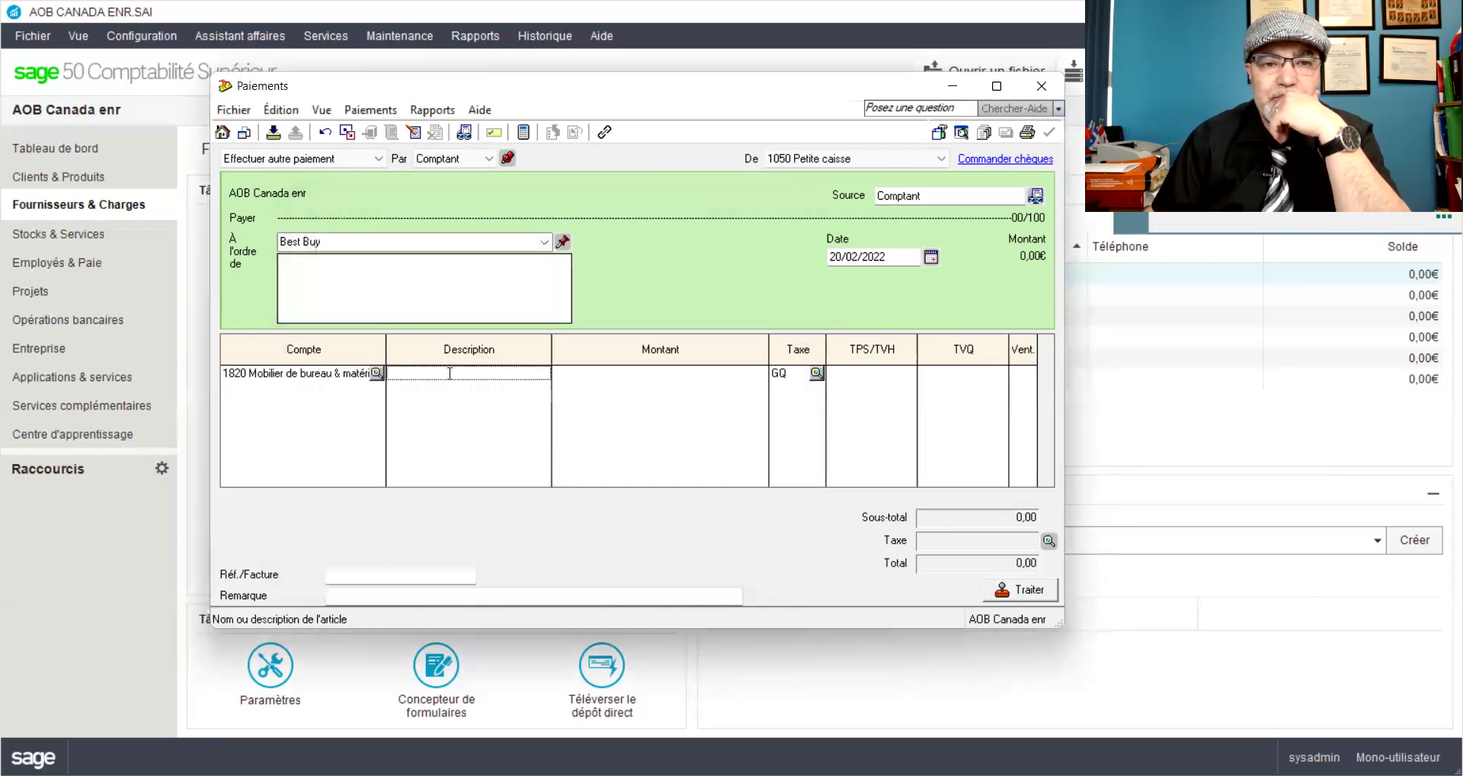
pyautogui.write('Ac')
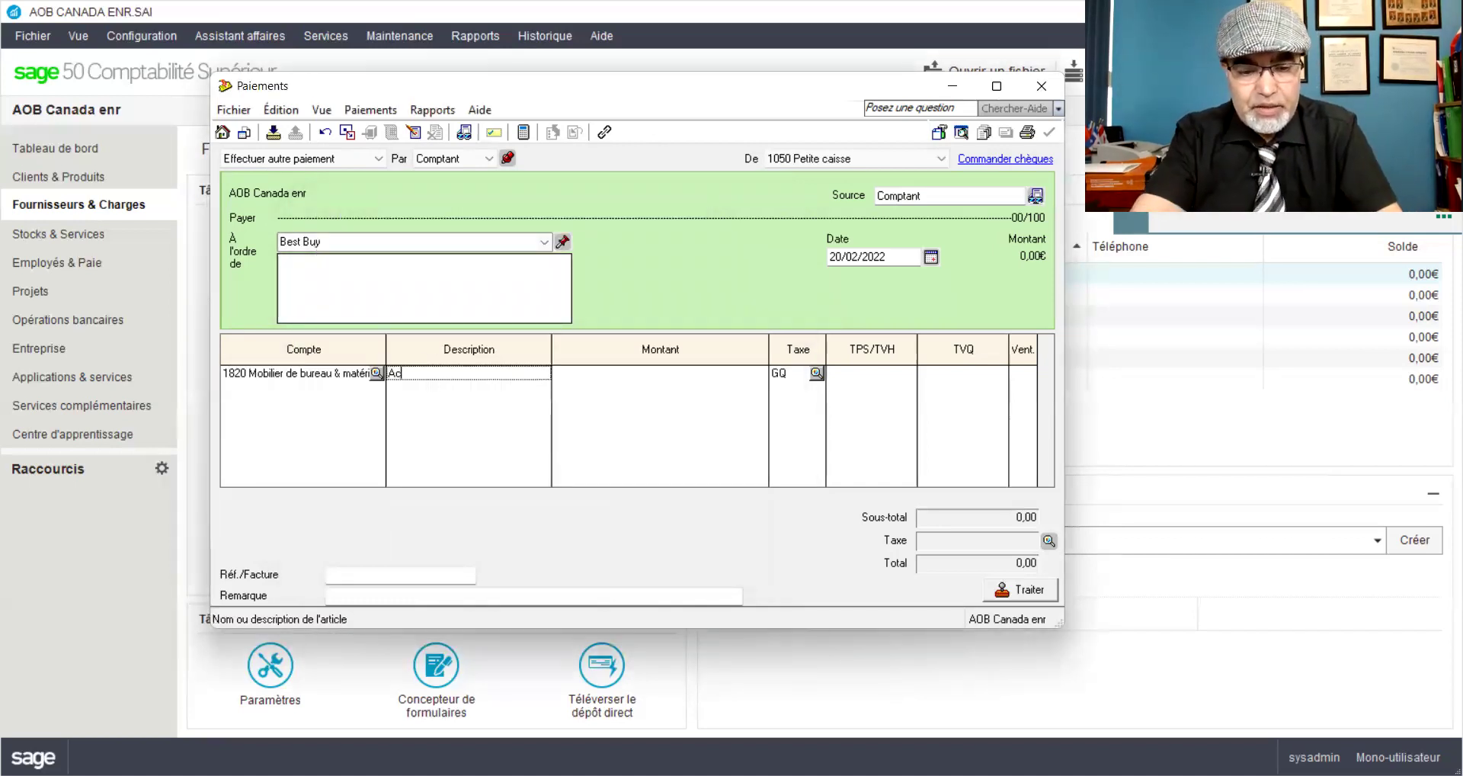
pyautogui.write('hat ordinateur')
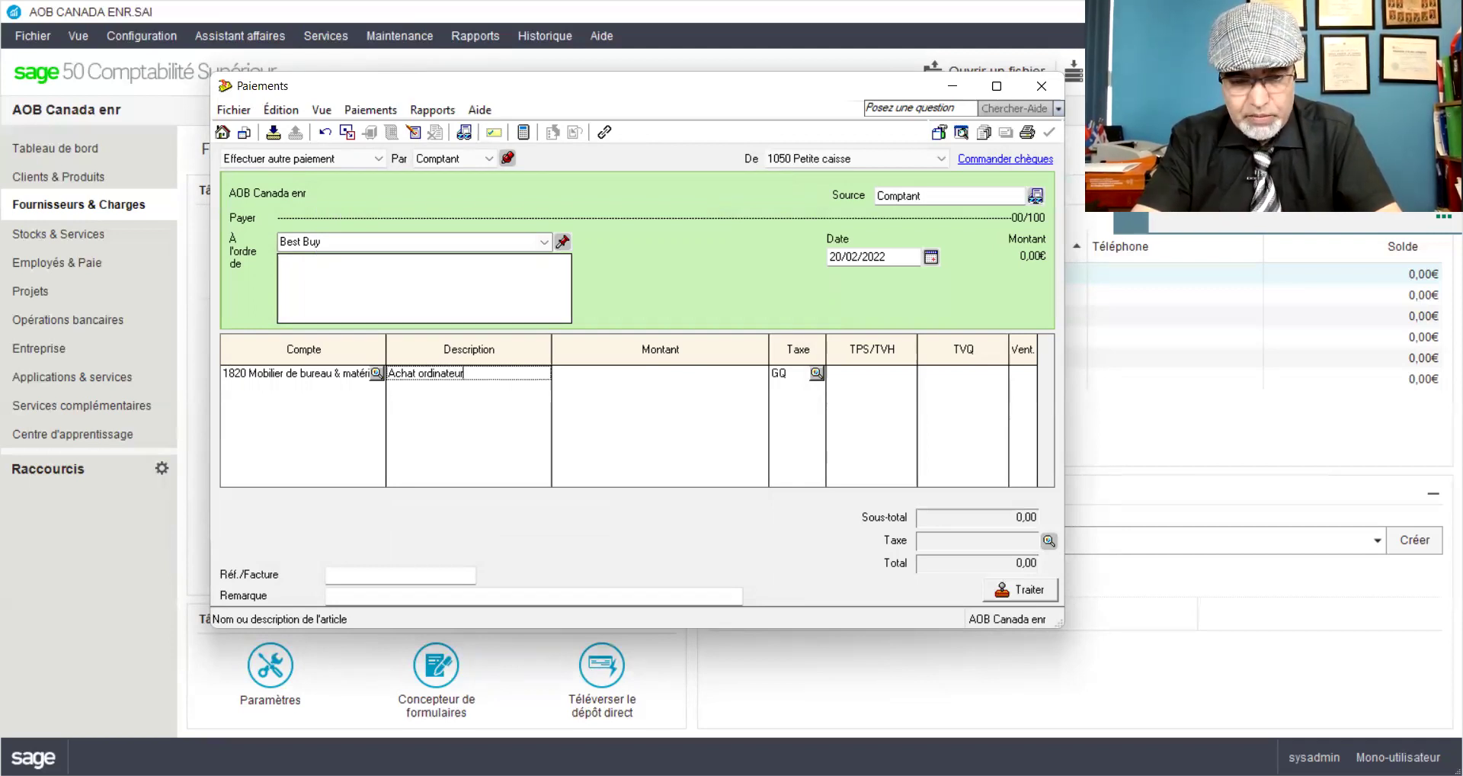
pyautogui.click(445, 373)
pyautogui.write('HP')
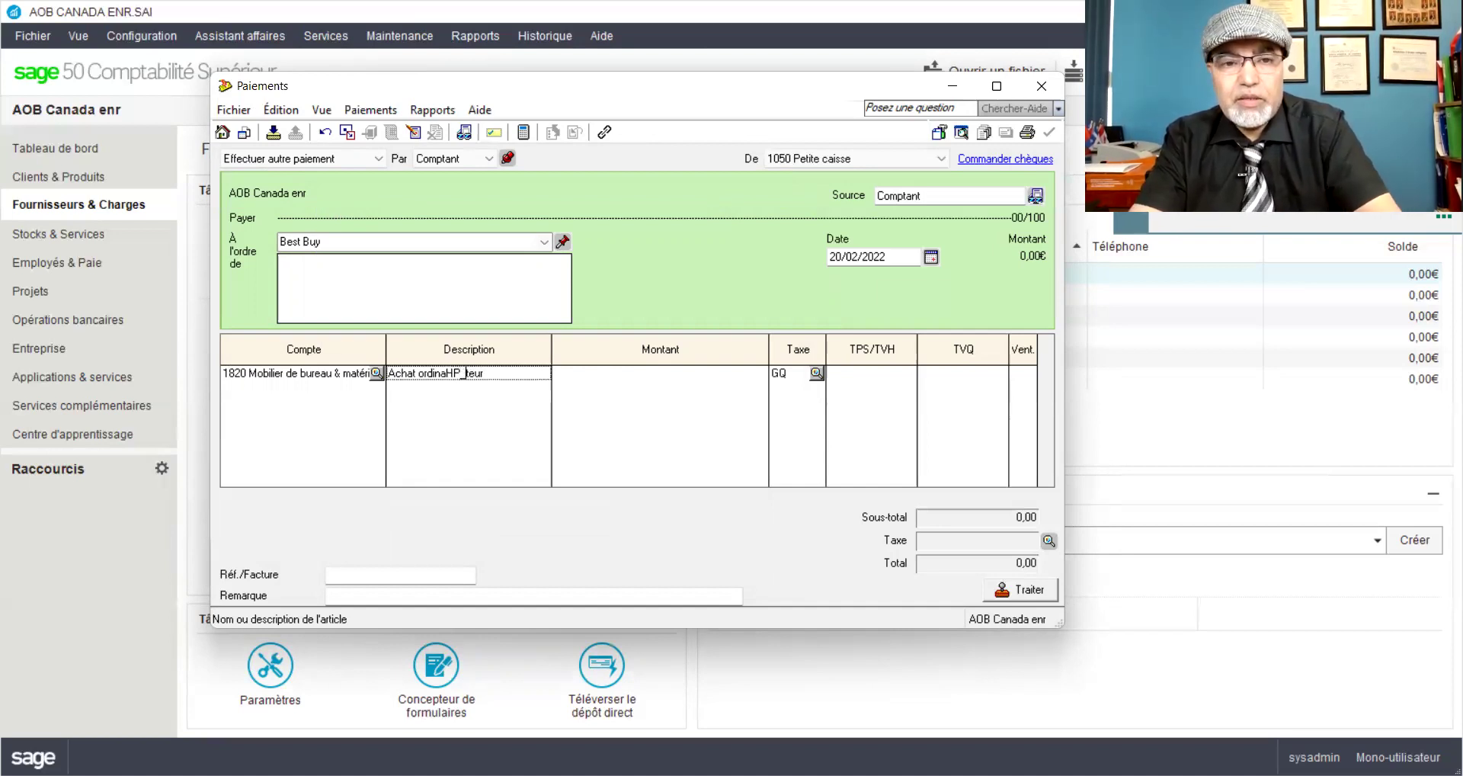
pyautogui.press('BackSpace')
pyautogui.press('BackSpace')
pyautogui.press('BackSpace')
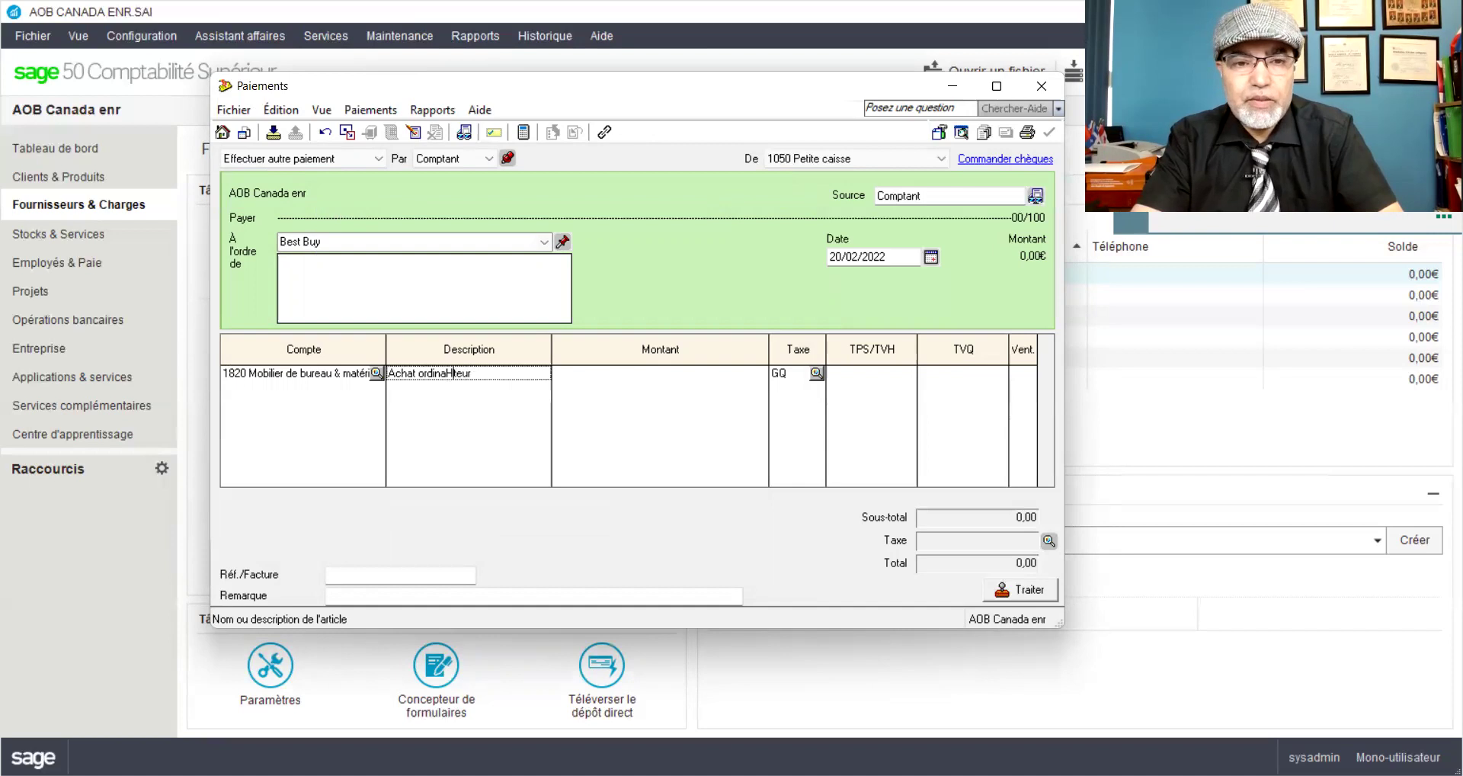
pyautogui.click(463, 373)
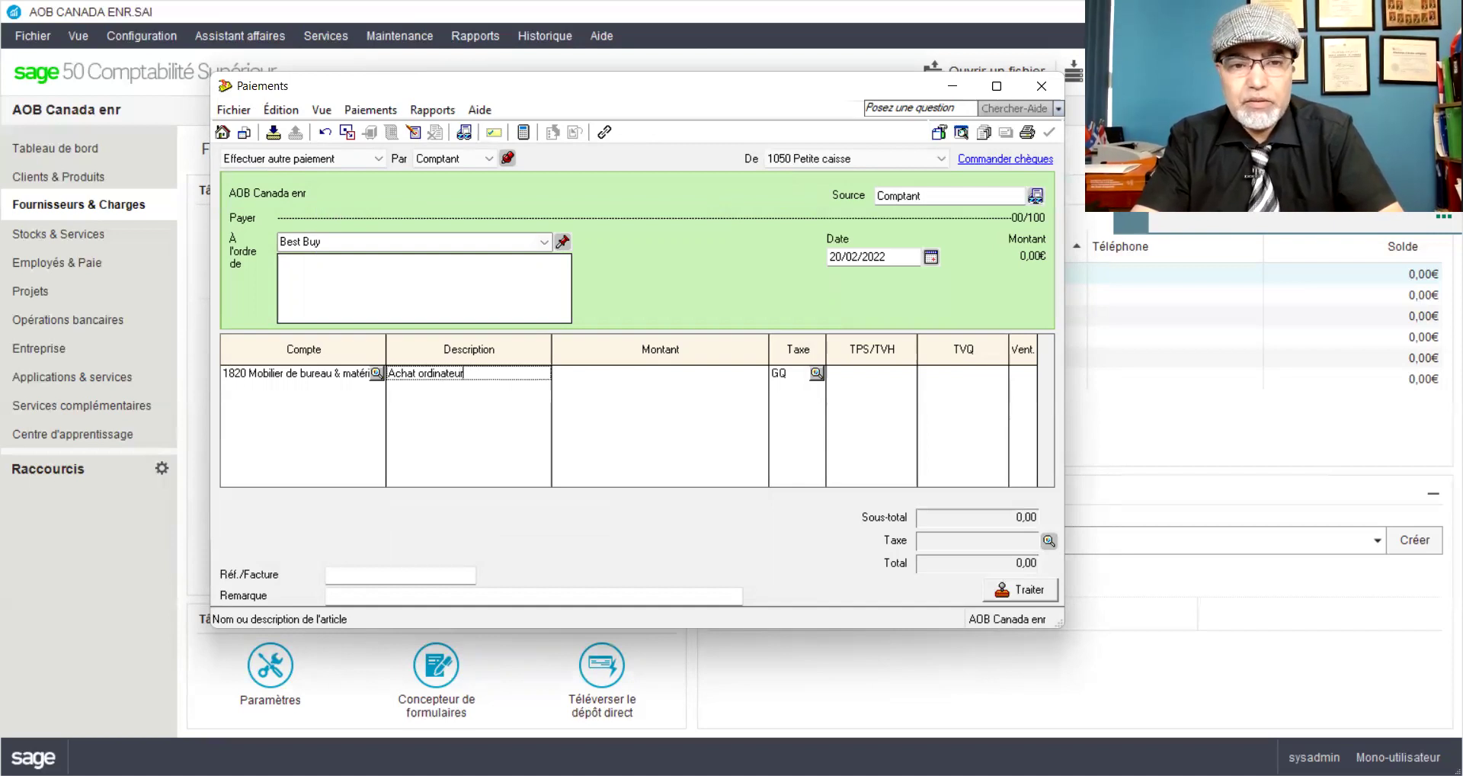
pyautogui.write('_Fac#')
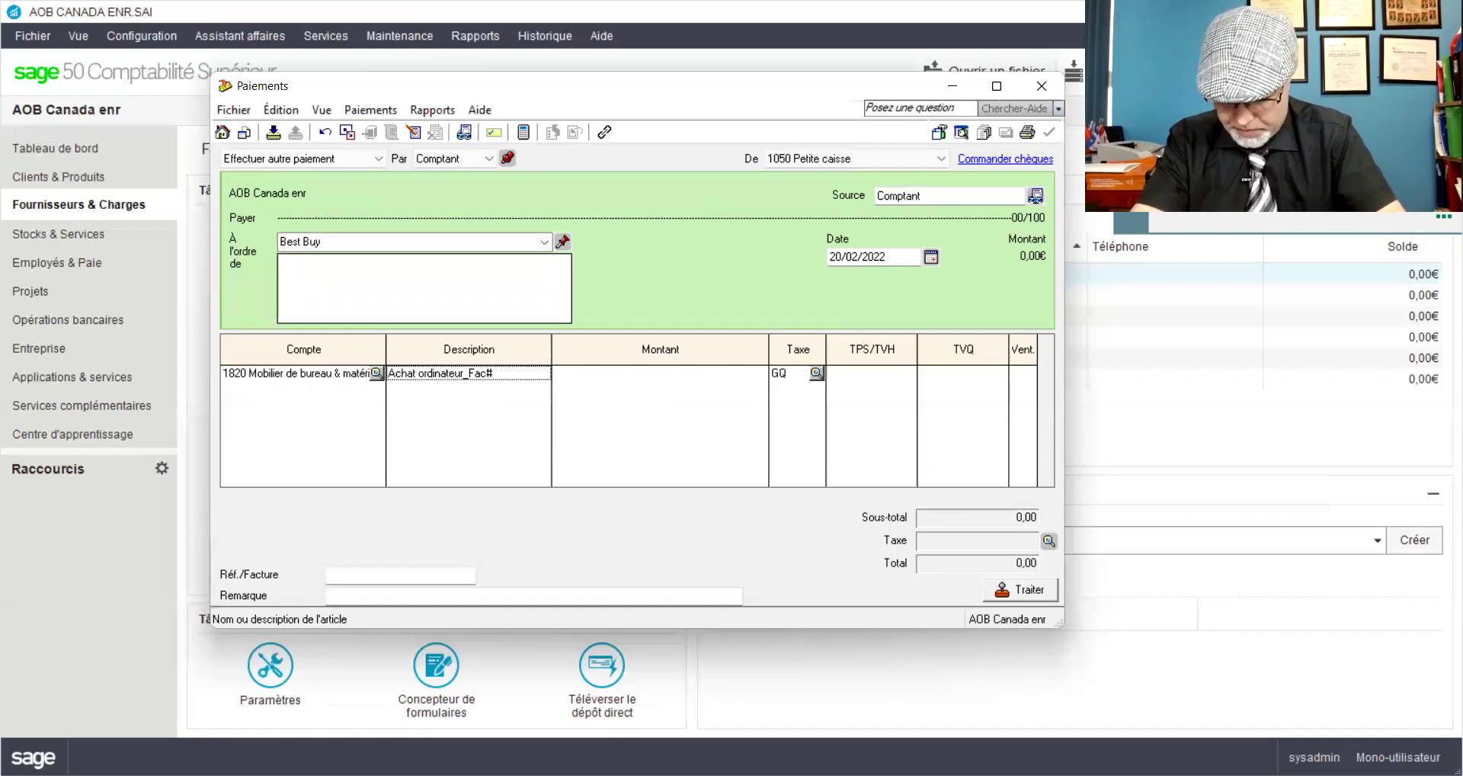
pyautogui.write('BB45')
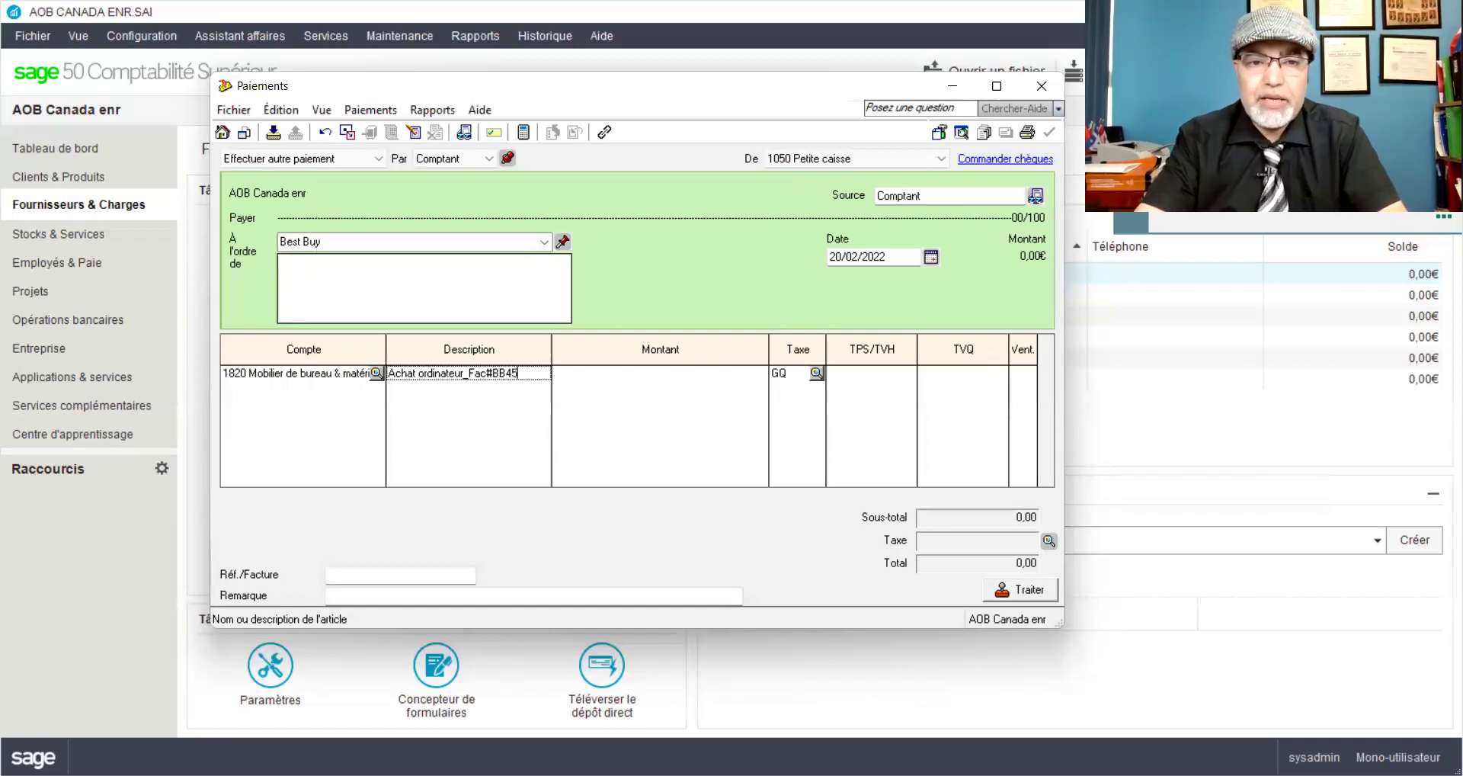
pyautogui.press('Tab')
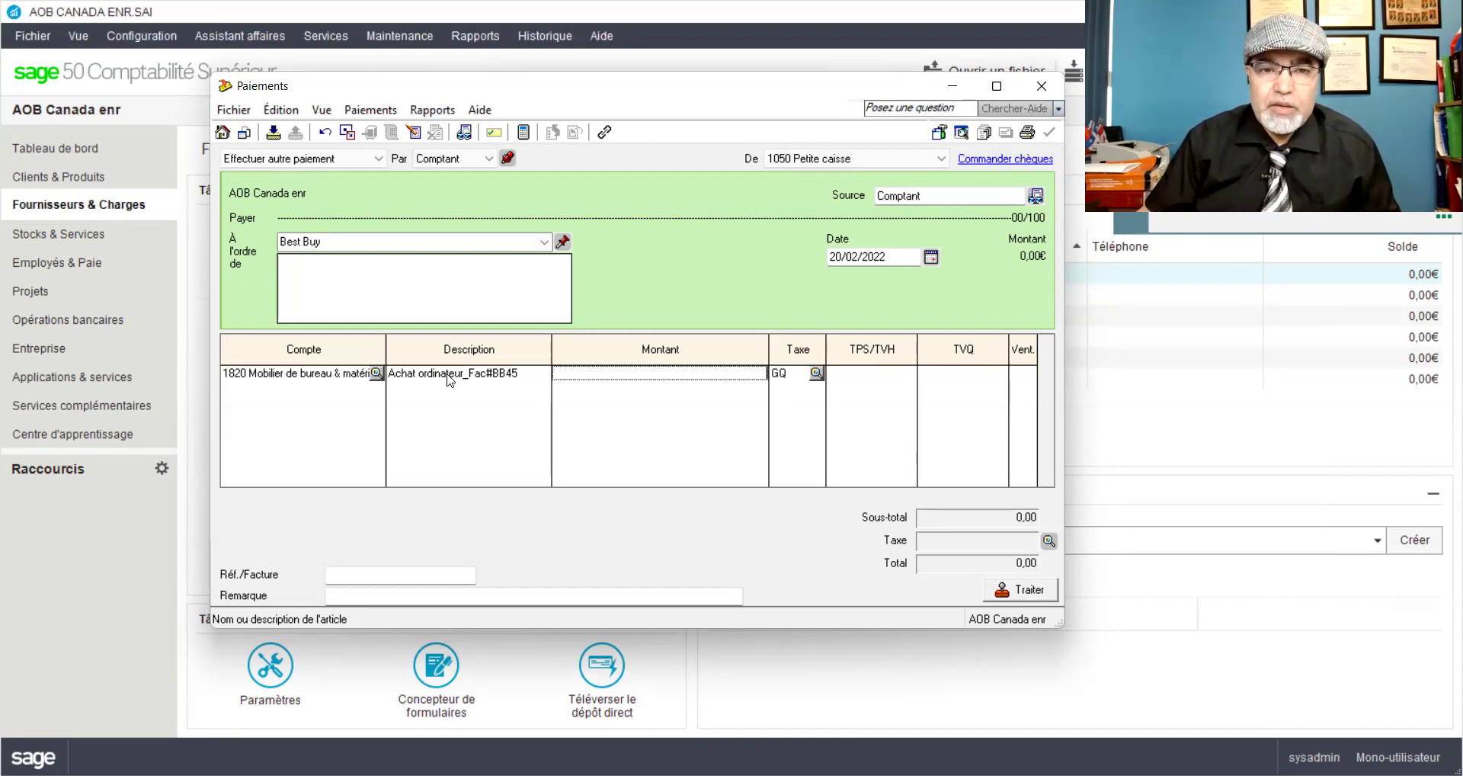
pyautogui.write('344')
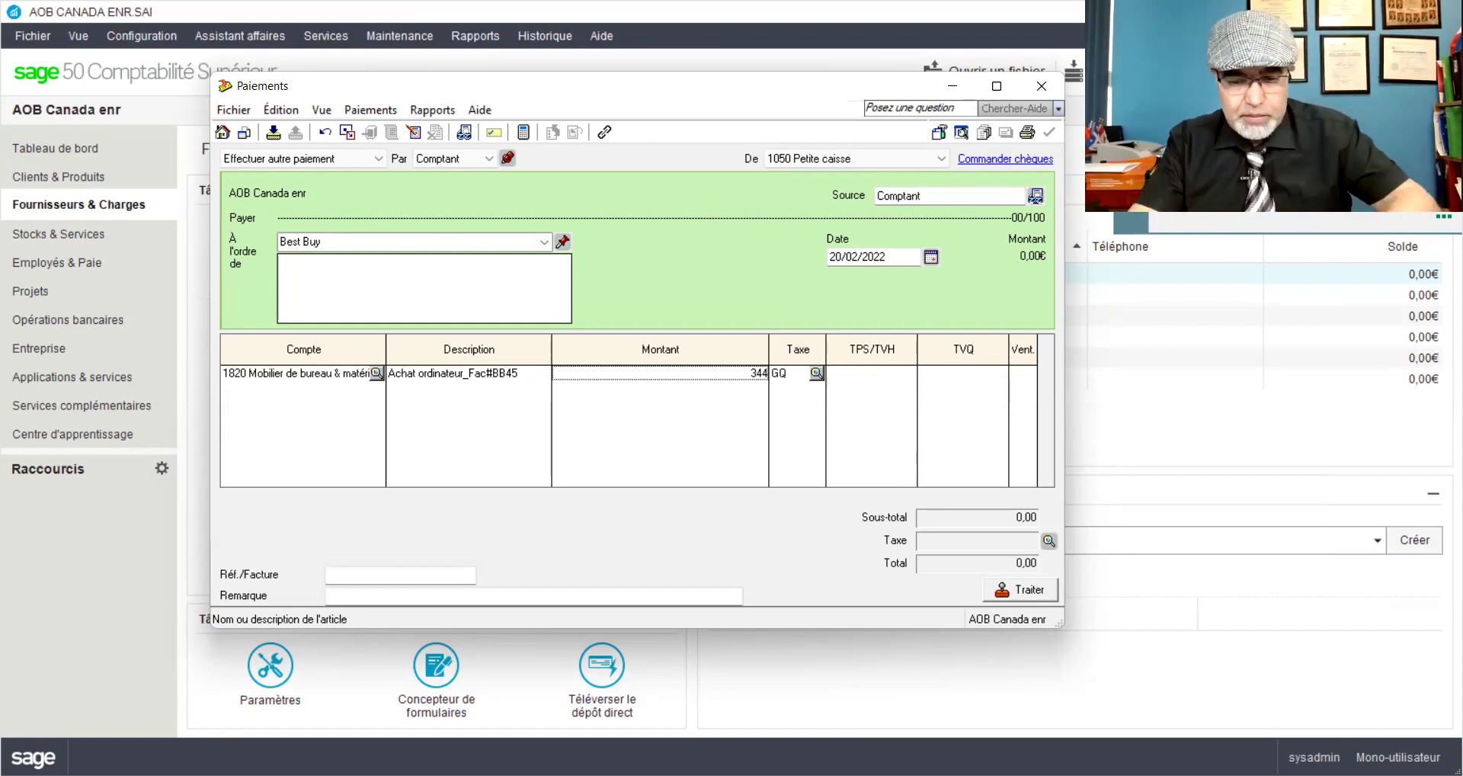
pyautogui.write(',50')
pyautogui.press('Tab')
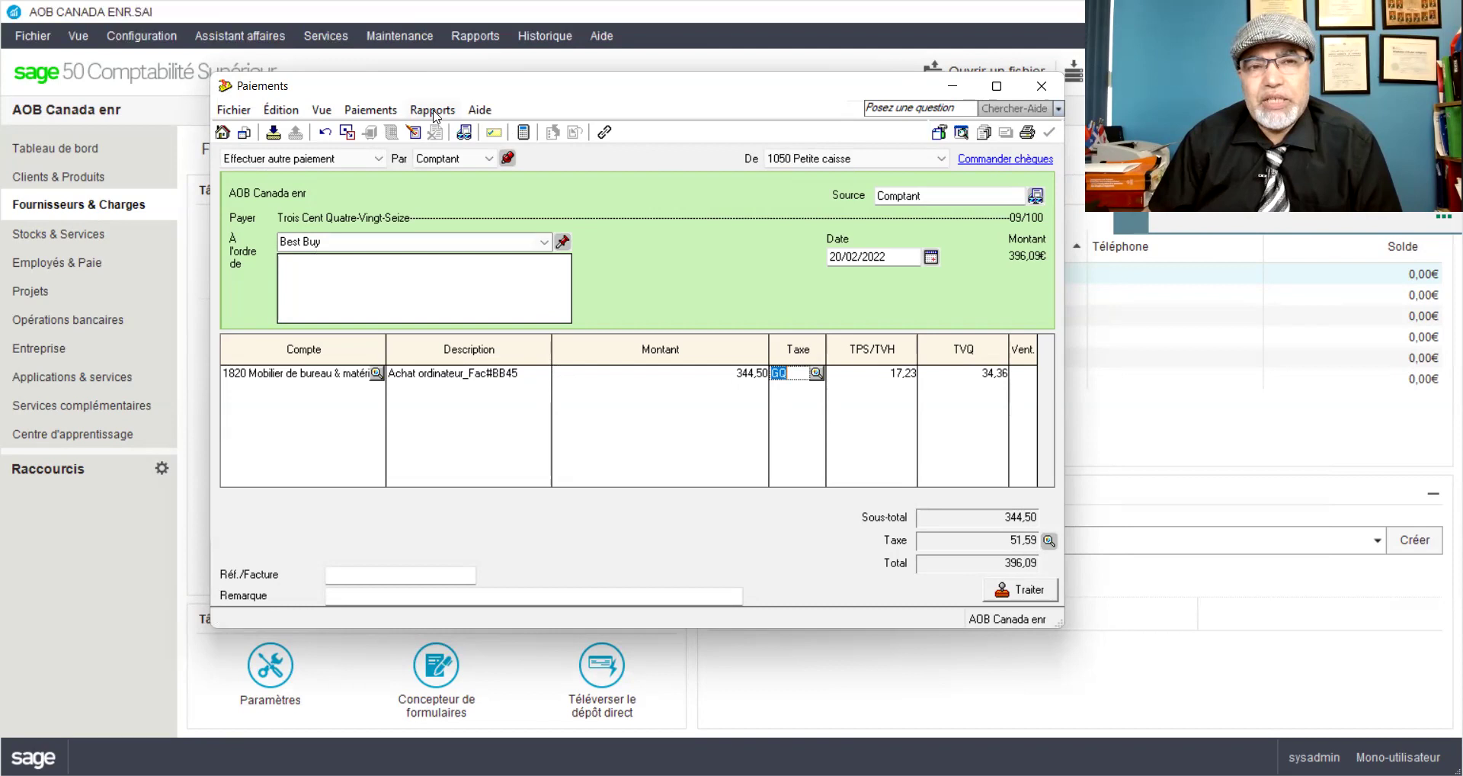
pyautogui.click(434, 113)
pyautogui.click(449, 132)
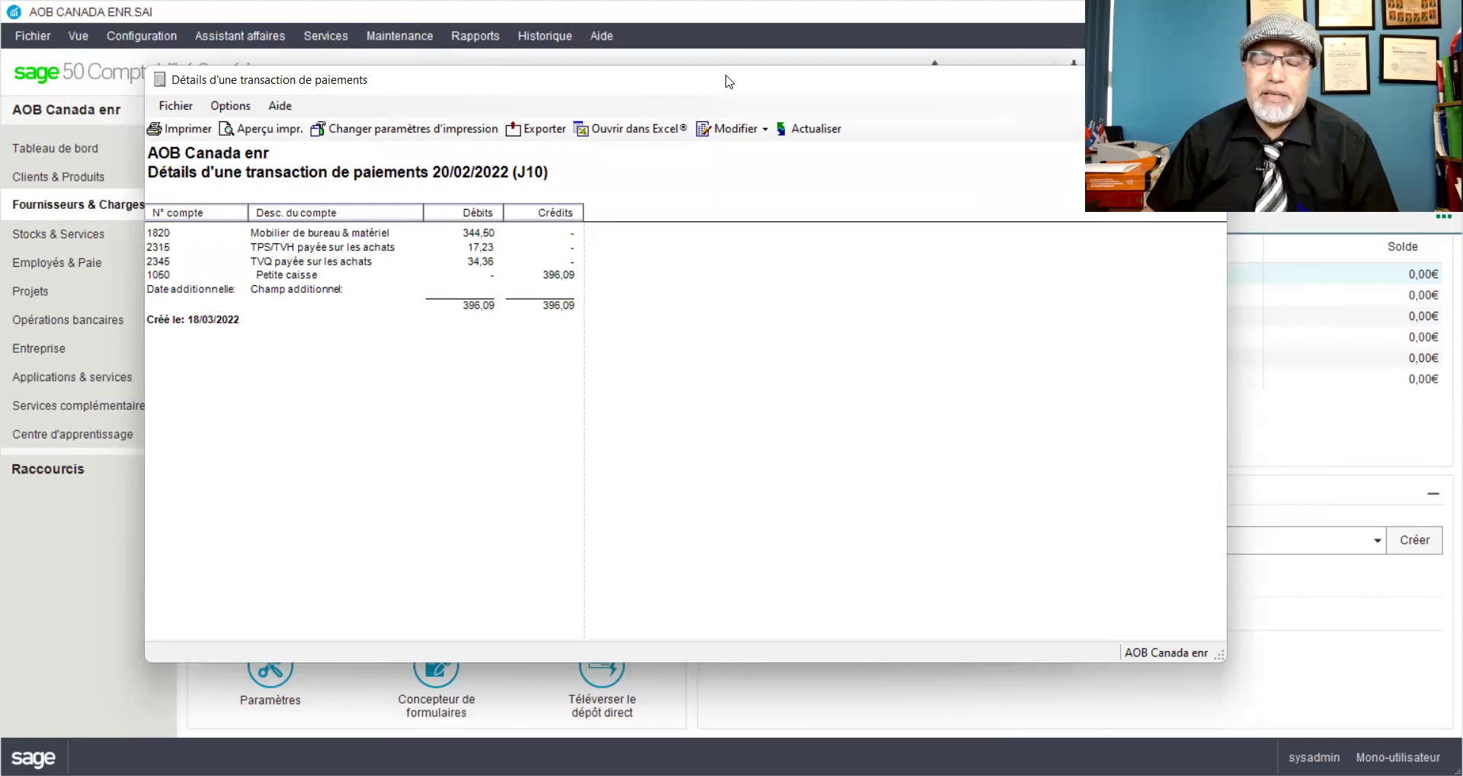
pyautogui.moveTo(729, 82); pyautogui.dragTo(623, 74)
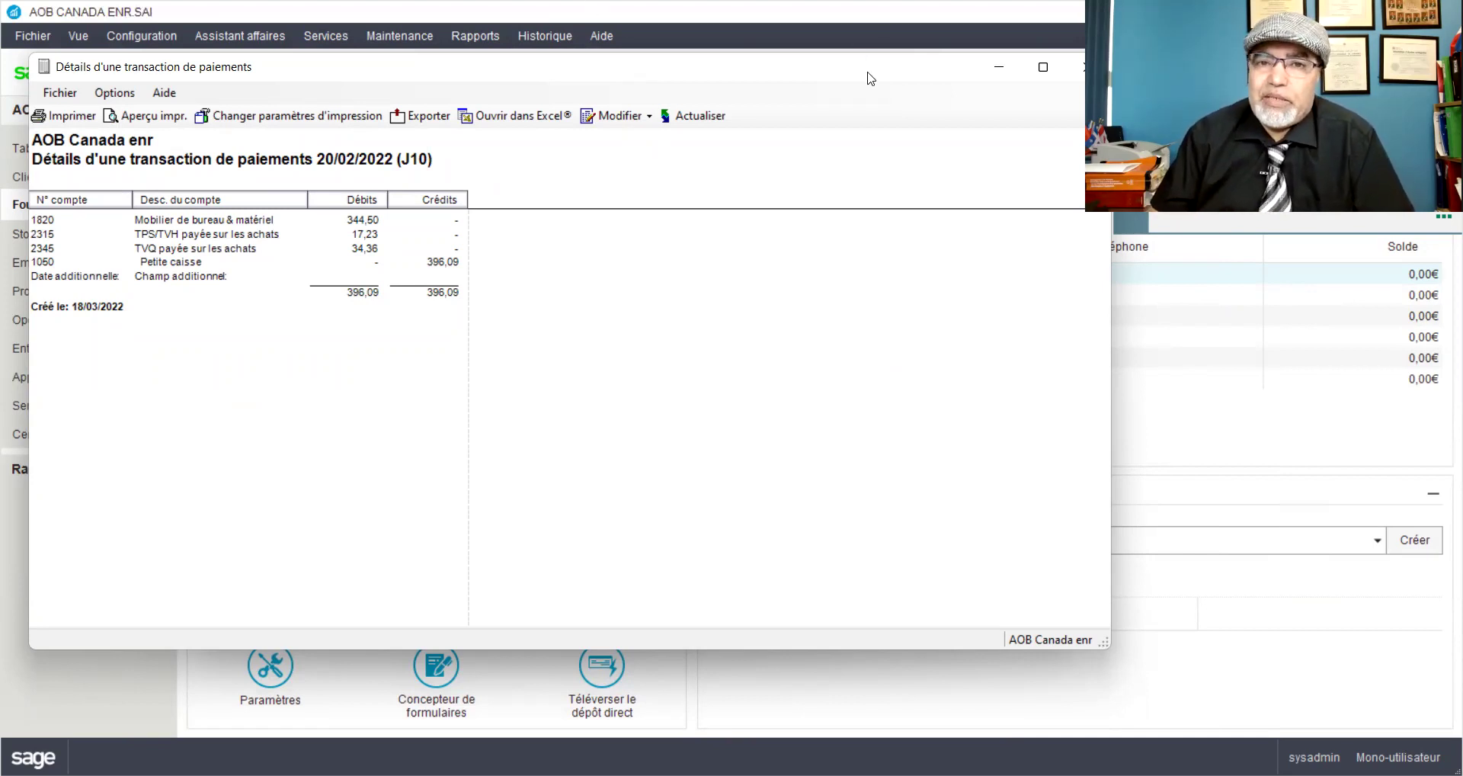
pyautogui.moveTo(935, 77); pyautogui.dragTo(860, 77)
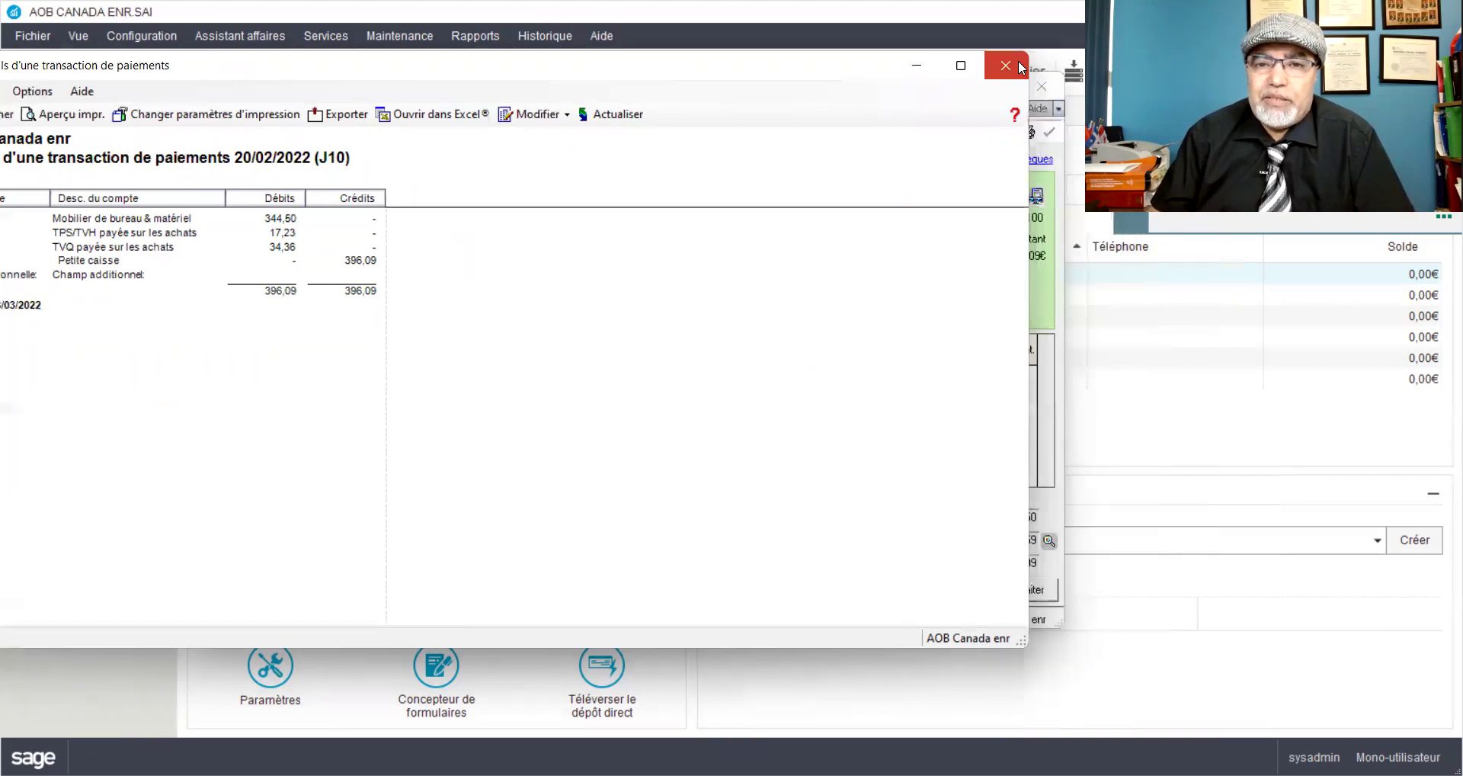
pyautogui.click(1008, 67)
# Step: Post the Best Buy payment, then start a payment to Municipalité de Rosemont dated the 22nd
pyautogui.click(1003, 592)
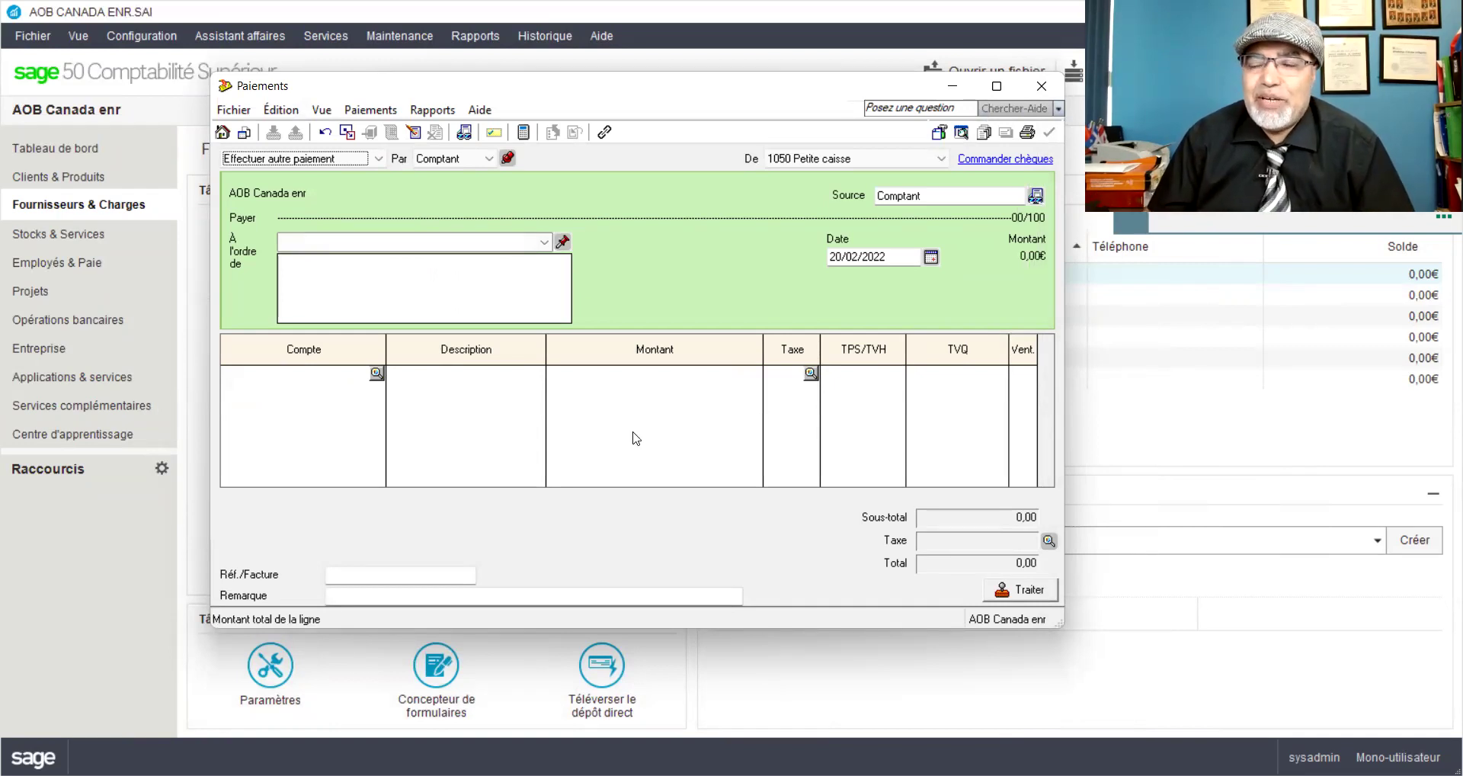
pyautogui.click(546, 242)
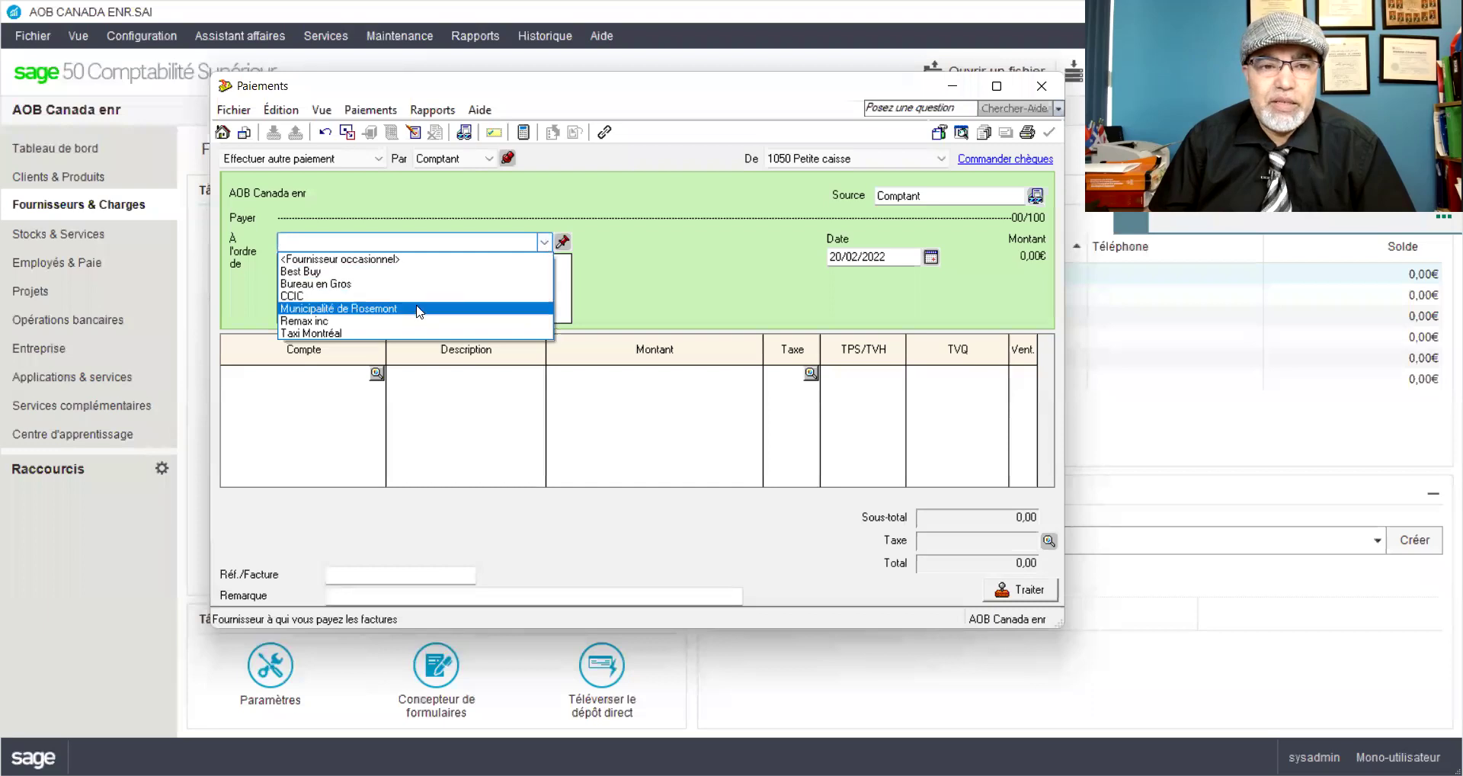
pyautogui.click(416, 312)
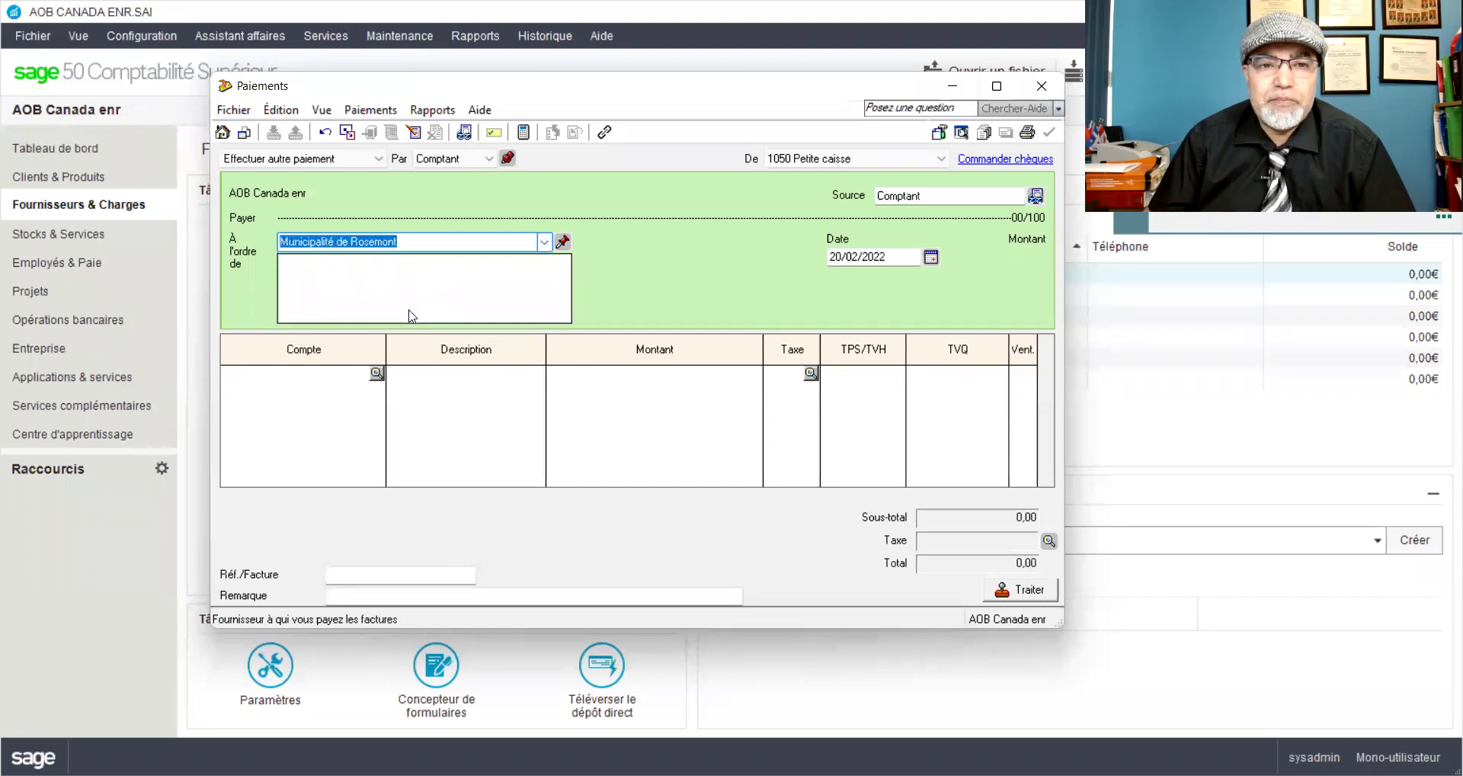
pyautogui.click(829, 257)
pyautogui.write('22')
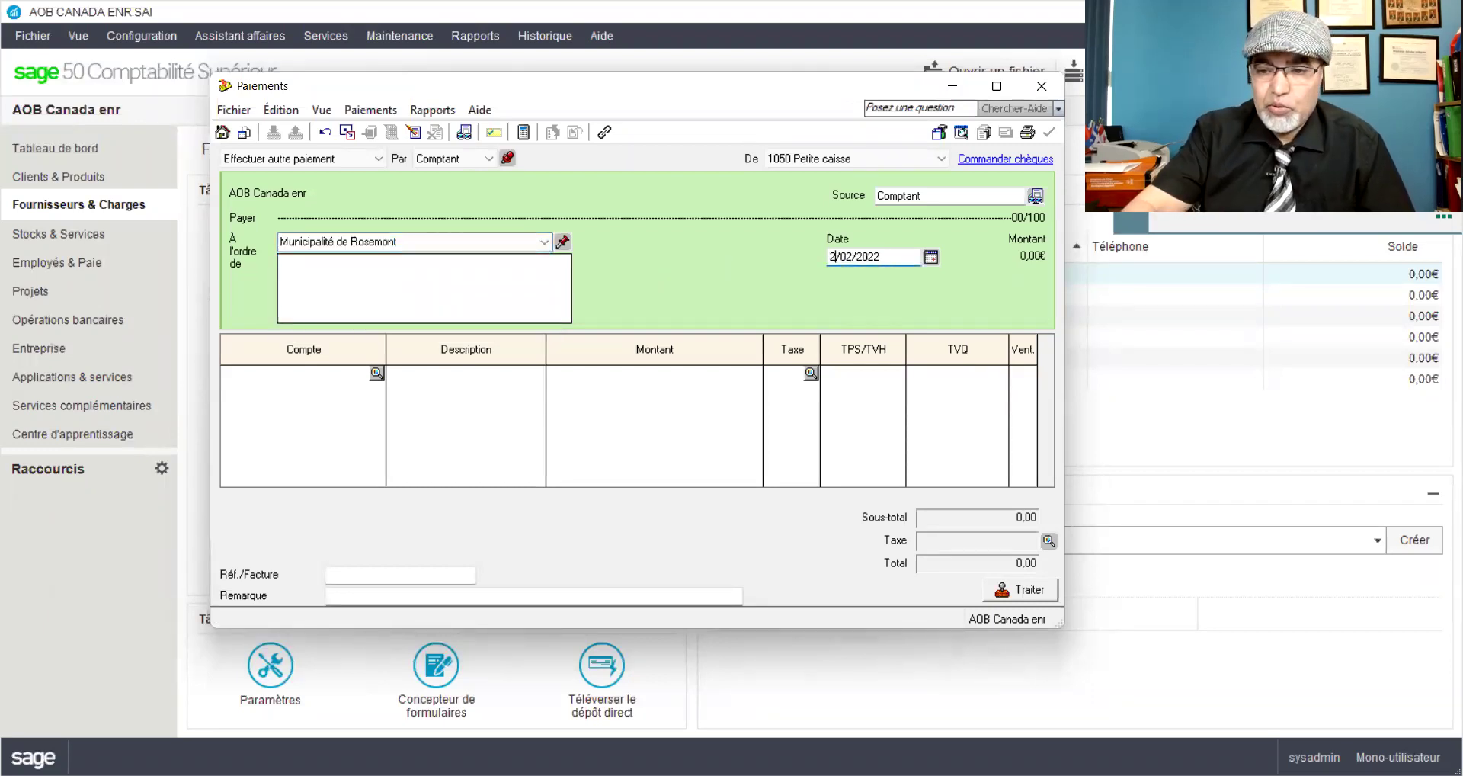
# Step: Charge the line to 5625 with description 'Permis d'exploitation du bureau'
pyautogui.click(336, 374)
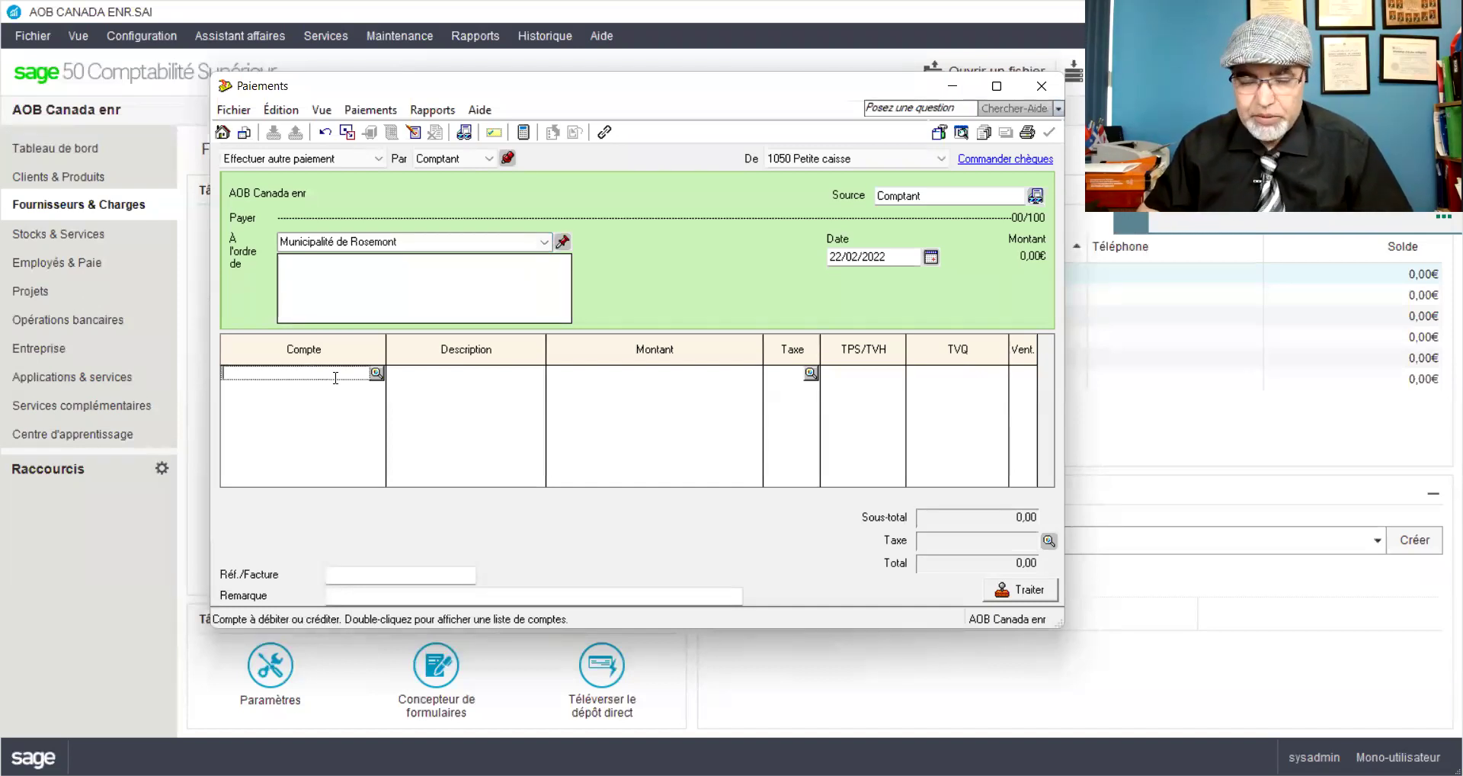
pyautogui.write('5625')
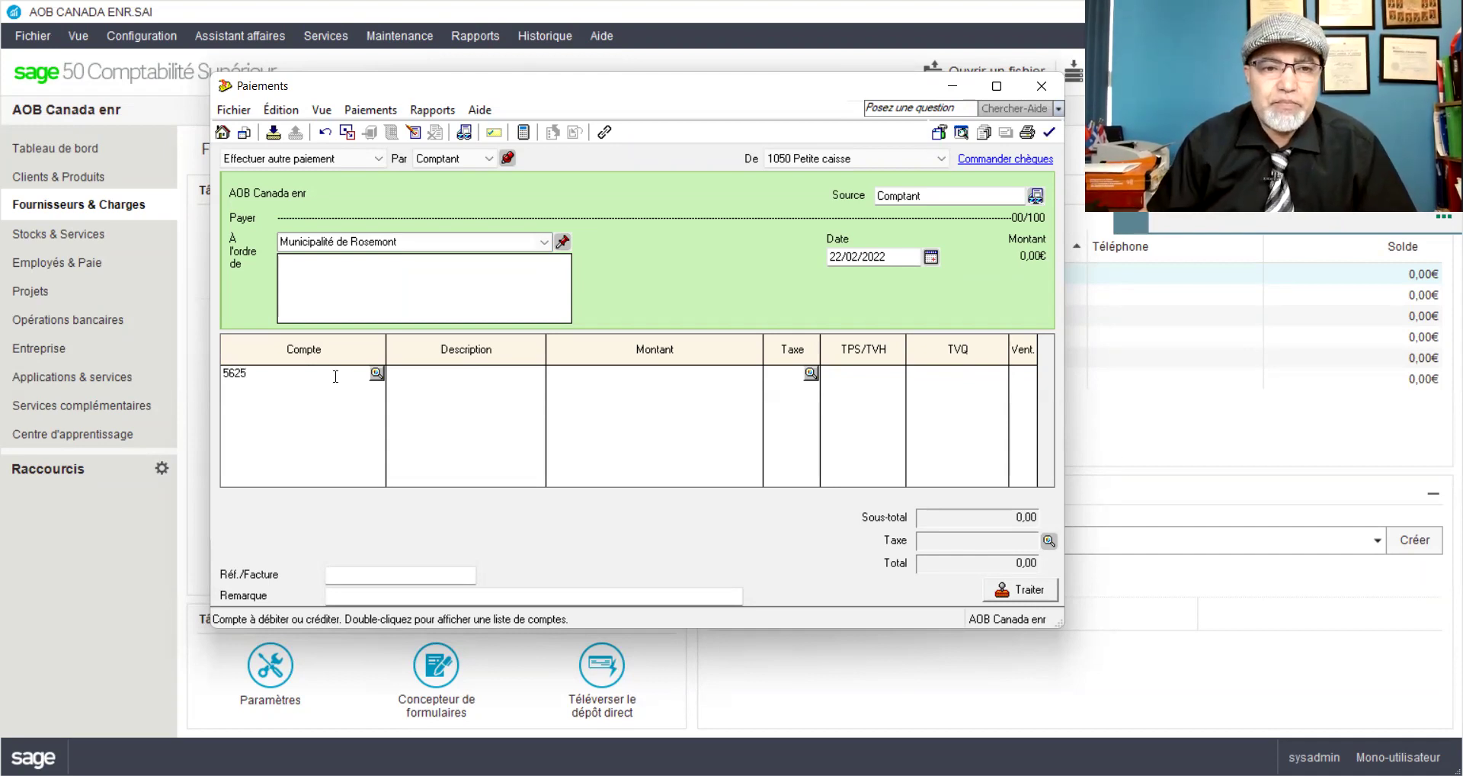
pyautogui.press('Tab')
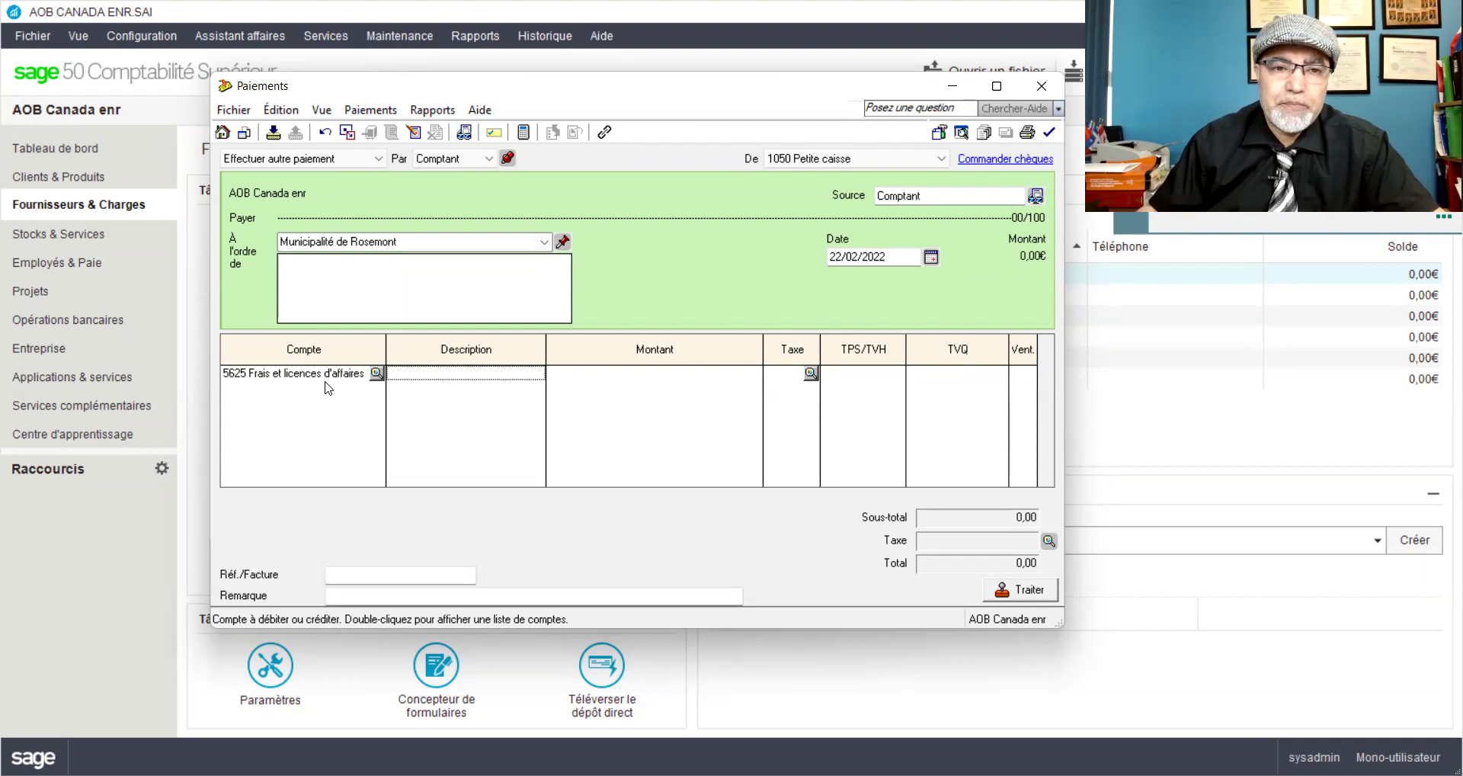
pyautogui.write('Permis')
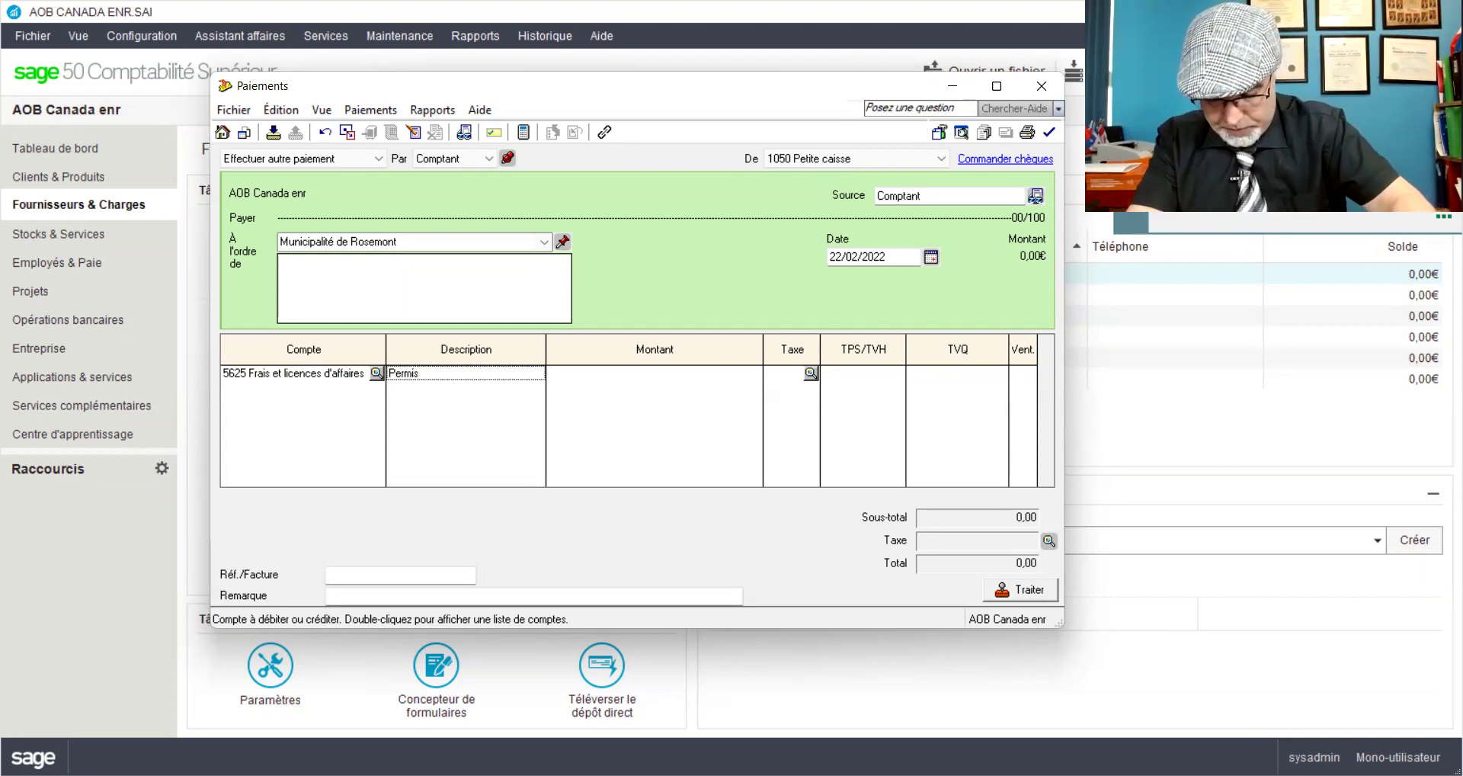
pyautogui.write(' d')
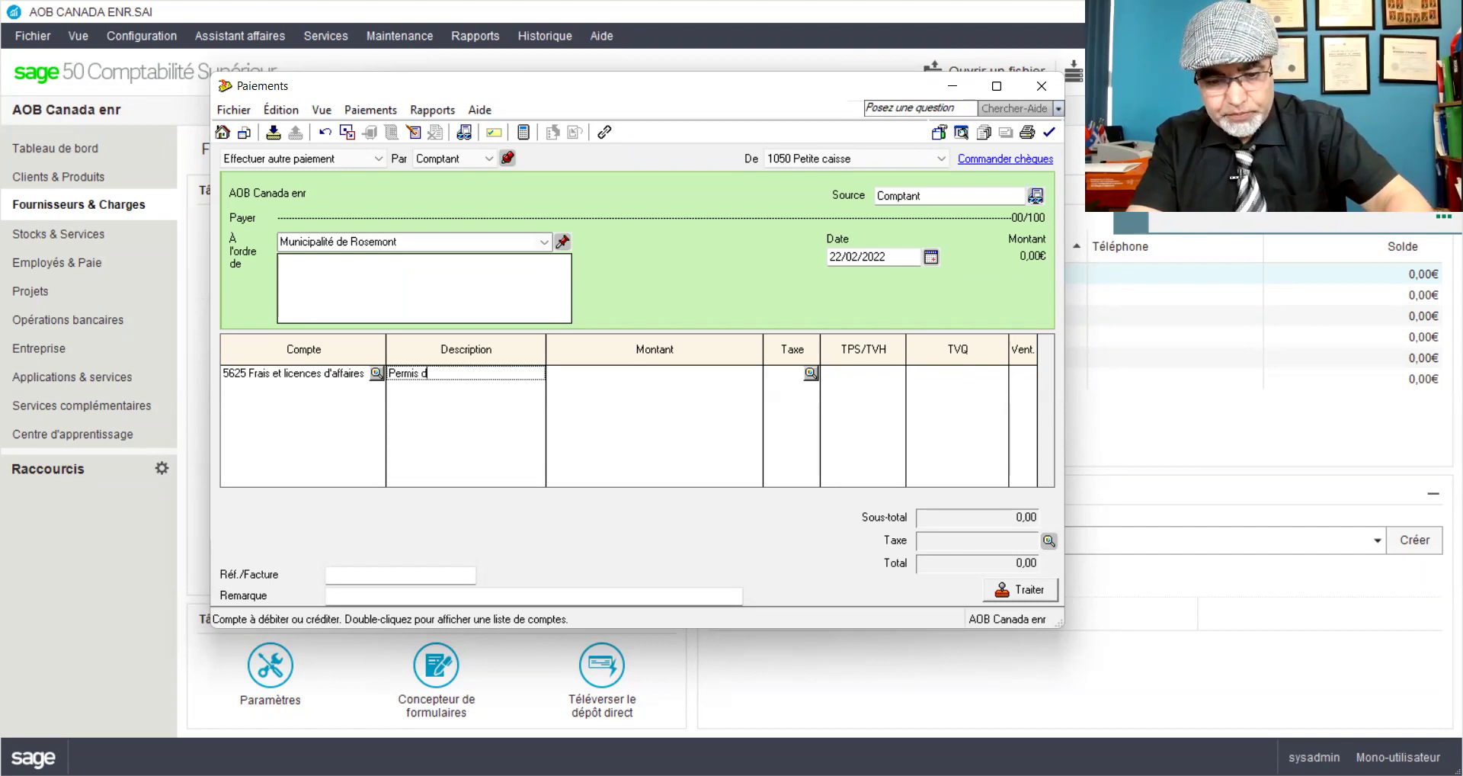
pyautogui.write("'expl")
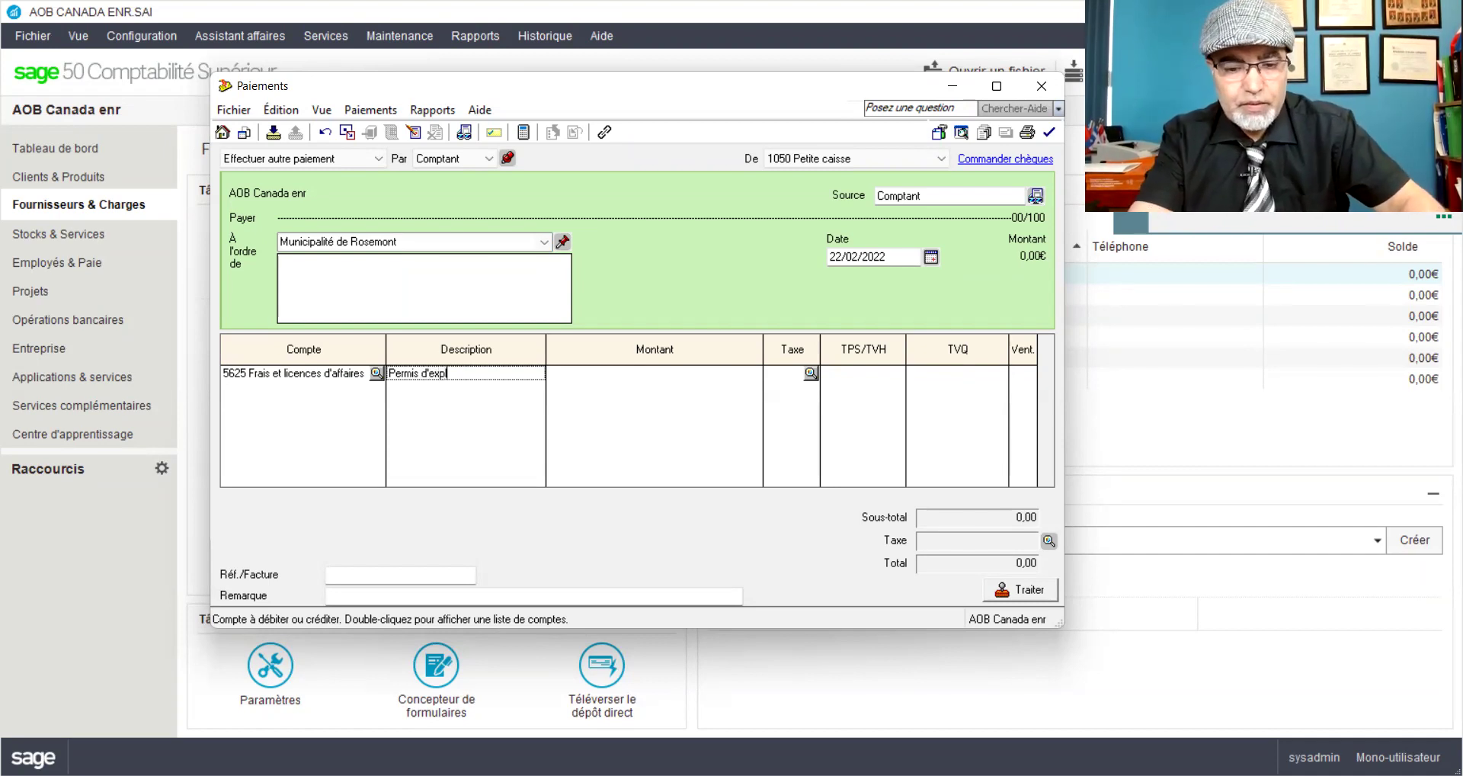
pyautogui.write('oitation du')
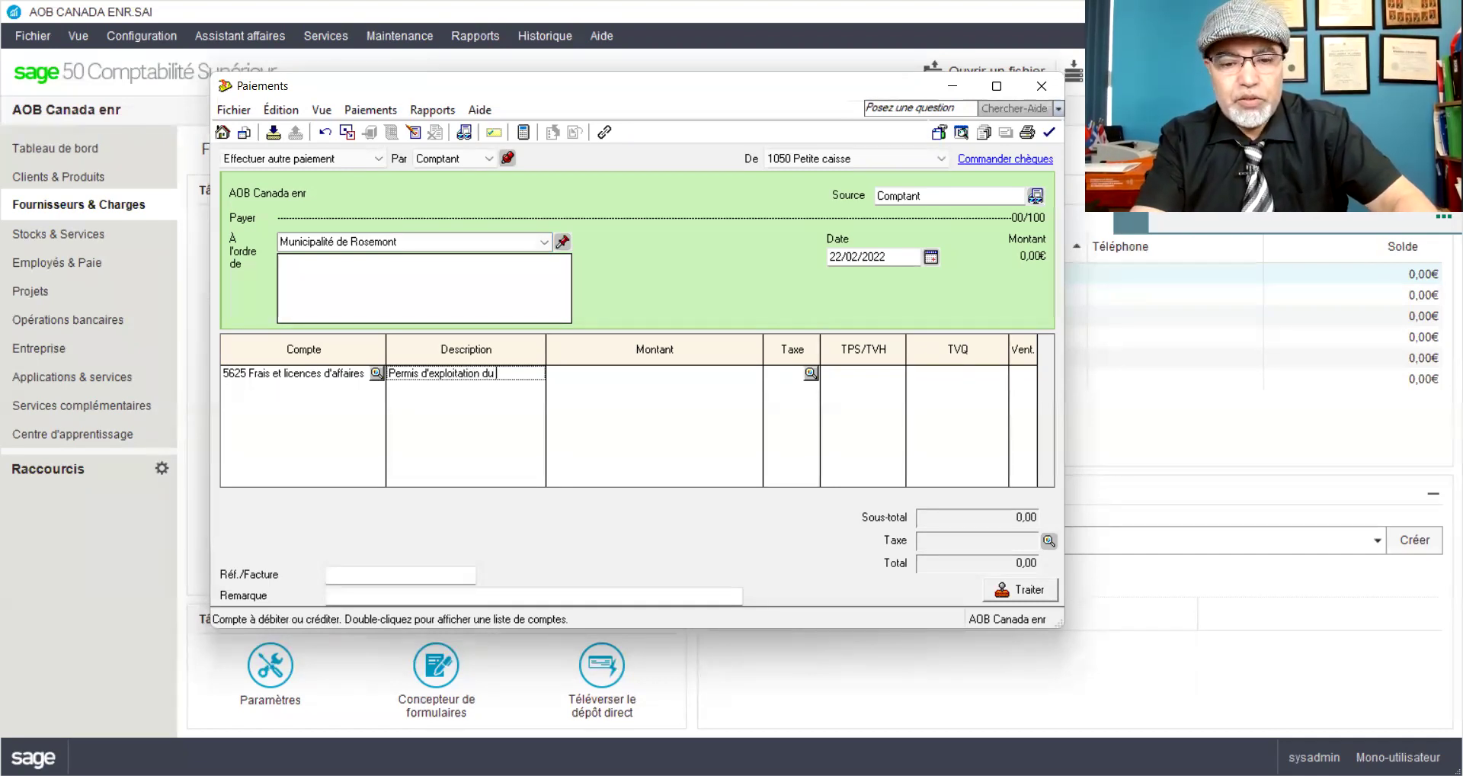
pyautogui.write(' local co')
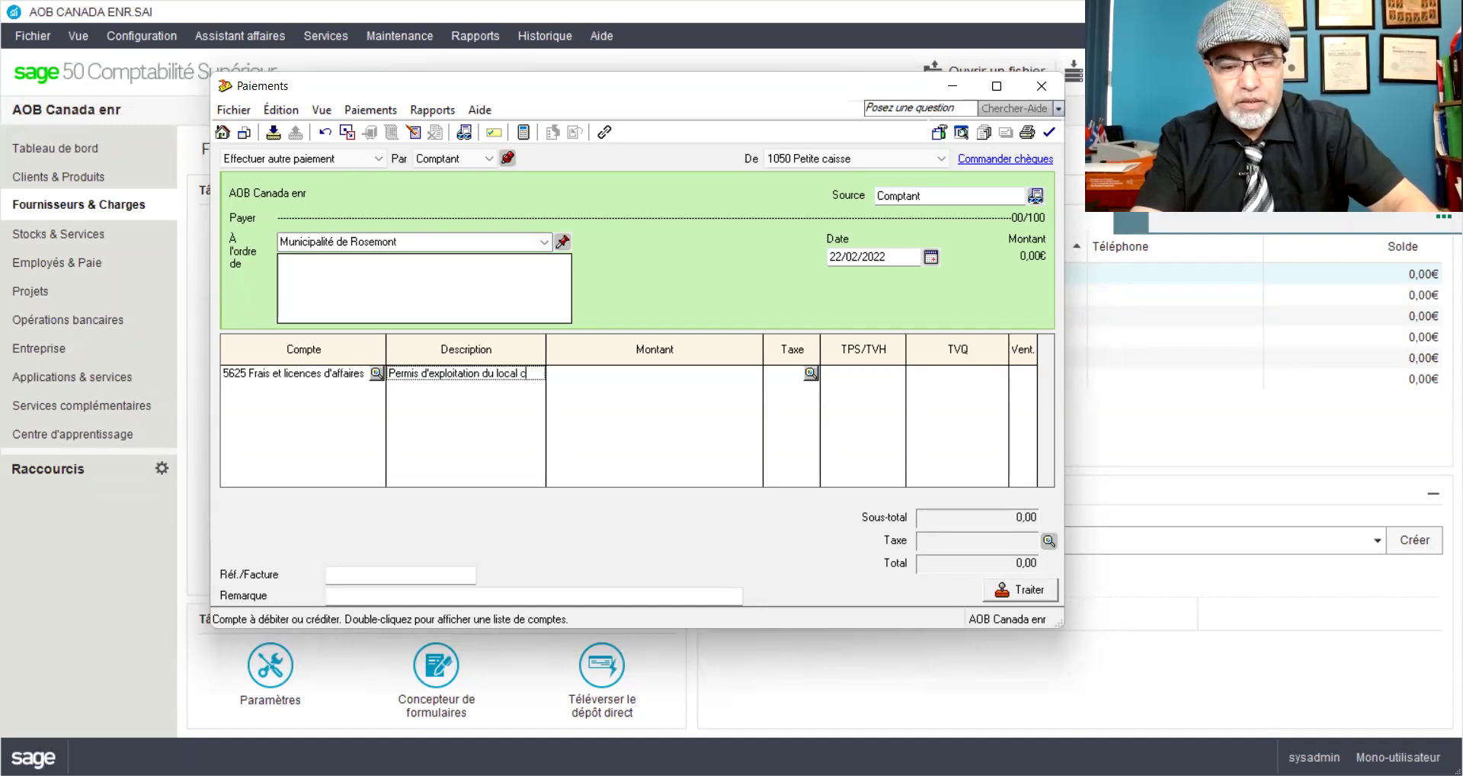
pyautogui.press('BackSpace')
pyautogui.press('BackSpace')
pyautogui.press('BackSpace')
pyautogui.press('BackSpace')
pyautogui.press('BackSpace')
pyautogui.press('BackSpace')
pyautogui.press('BackSpace')
pyautogui.press('BackSpace')
pyautogui.write('bureau')
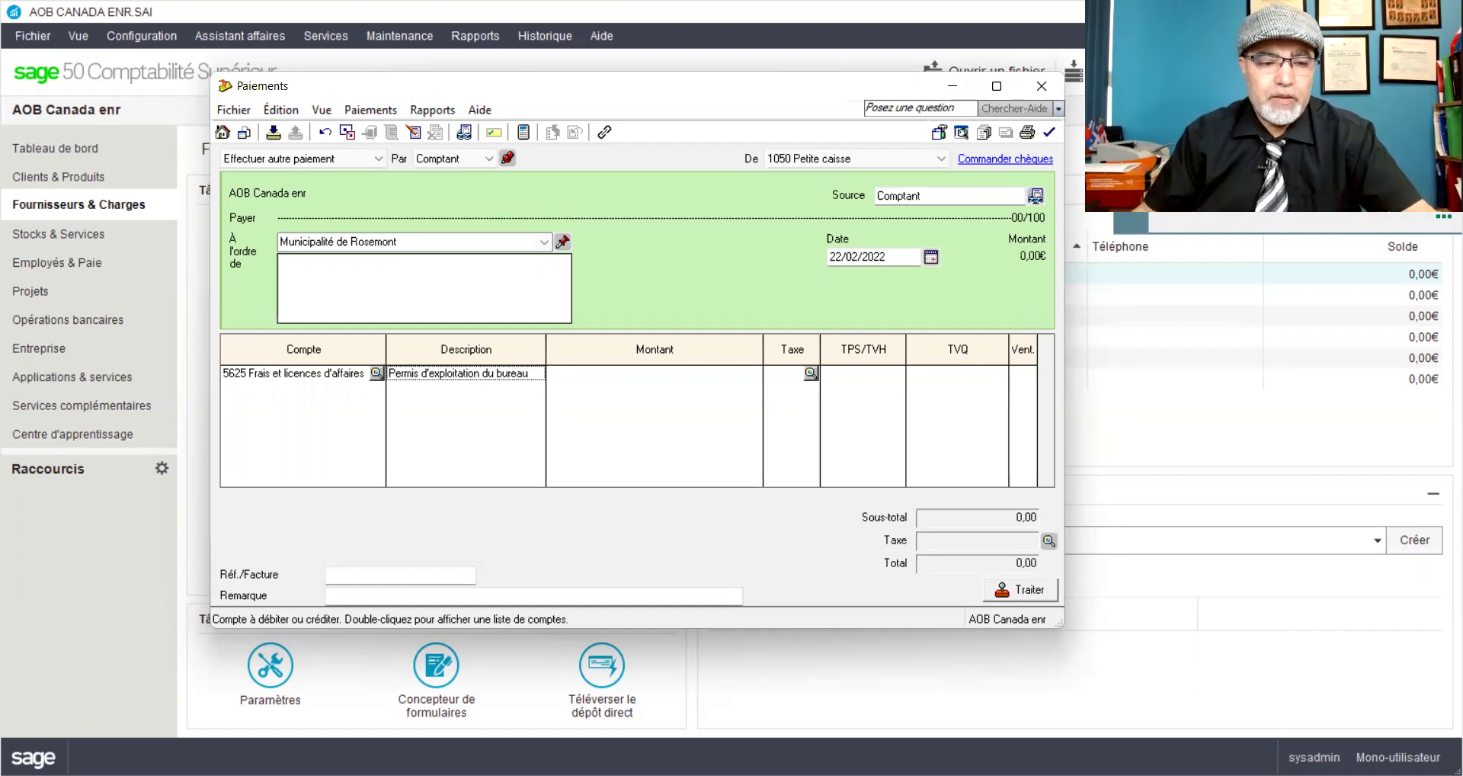
pyautogui.press('Tab')
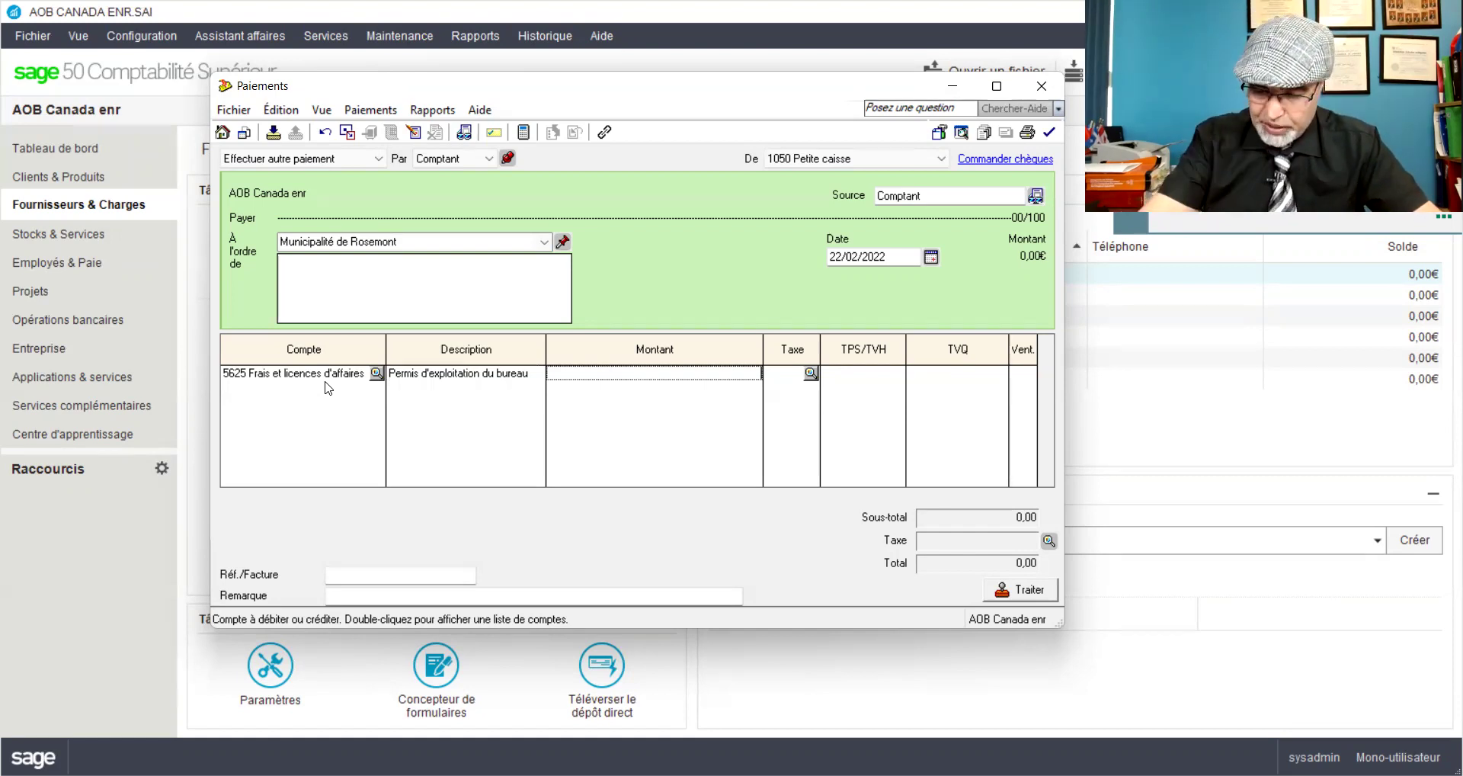
# Step: Enter a 250,00 amount and preview the resulting journal entry
pyautogui.write('250')
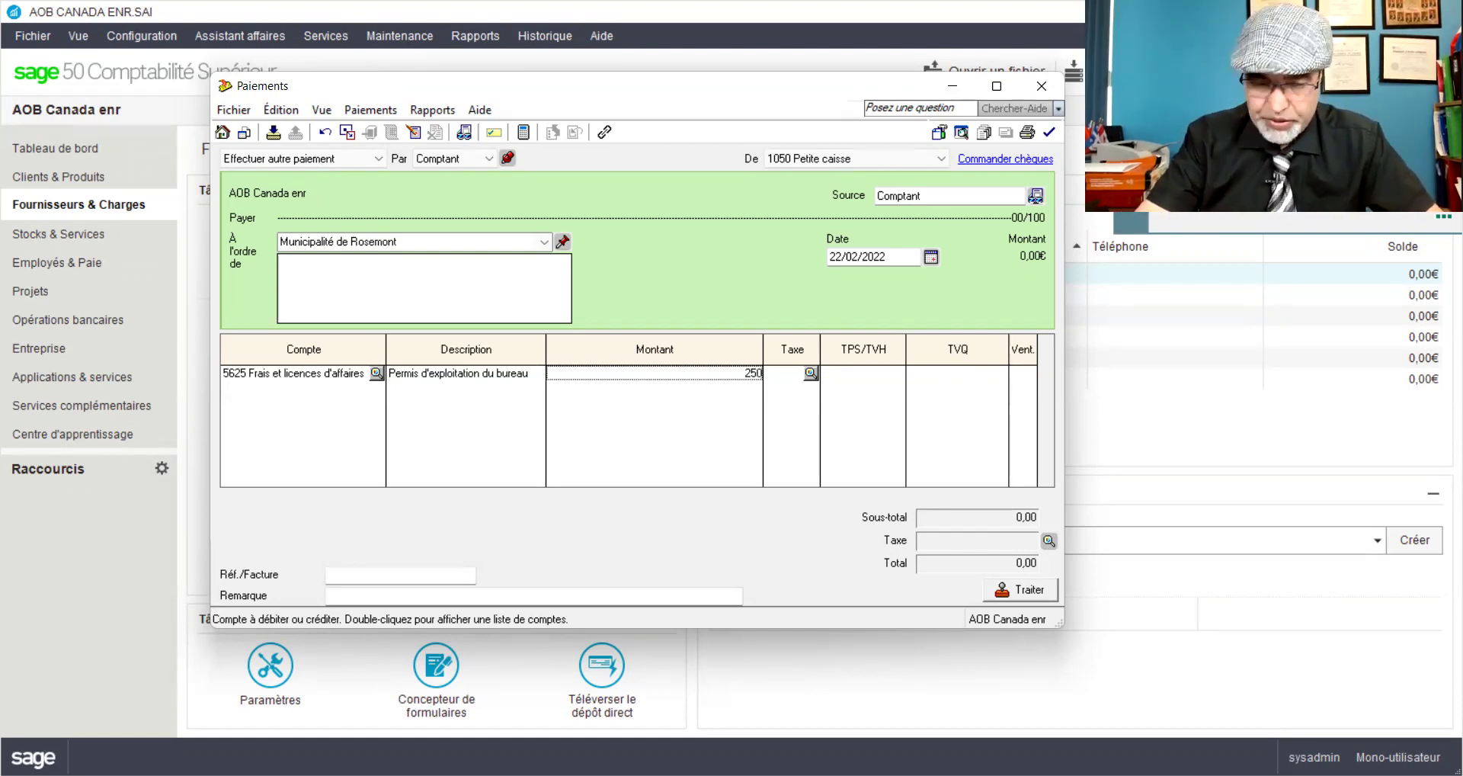
pyautogui.press('Tab')
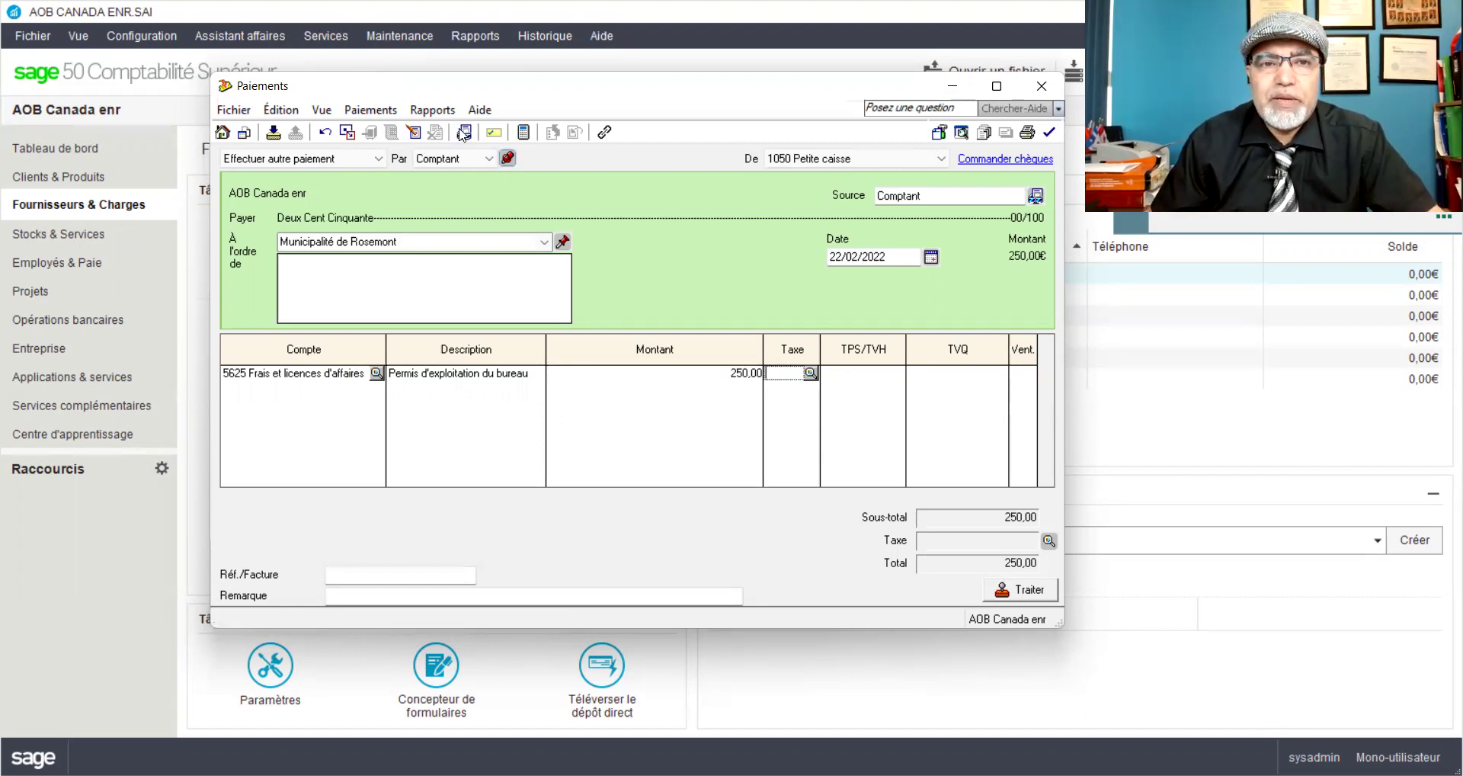
pyautogui.click(417, 112)
pyautogui.click(439, 136)
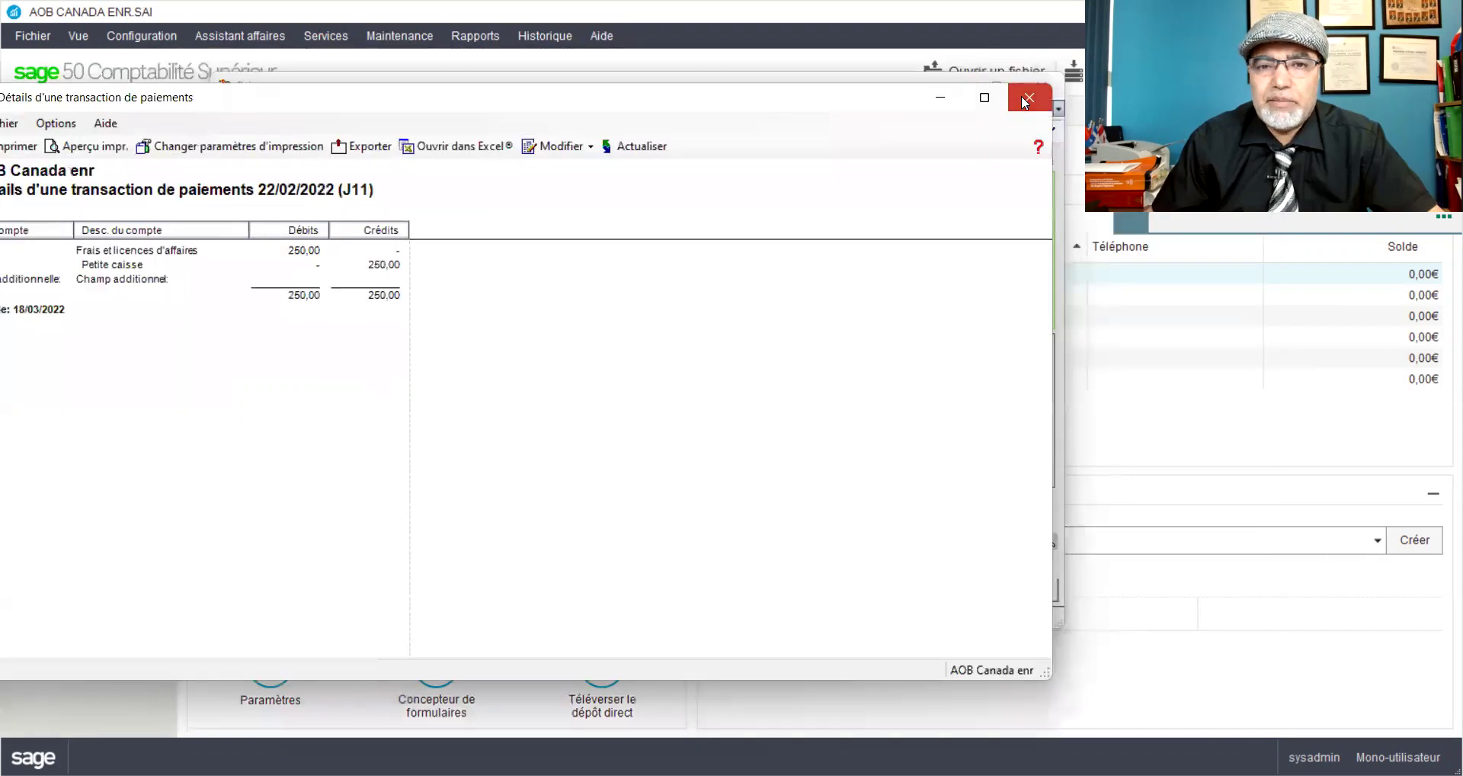
# Step: Post the 250,00 Rosemont permit payment as J11, accepting the date warning
pyautogui.click(1021, 100)
pyautogui.click(998, 593)
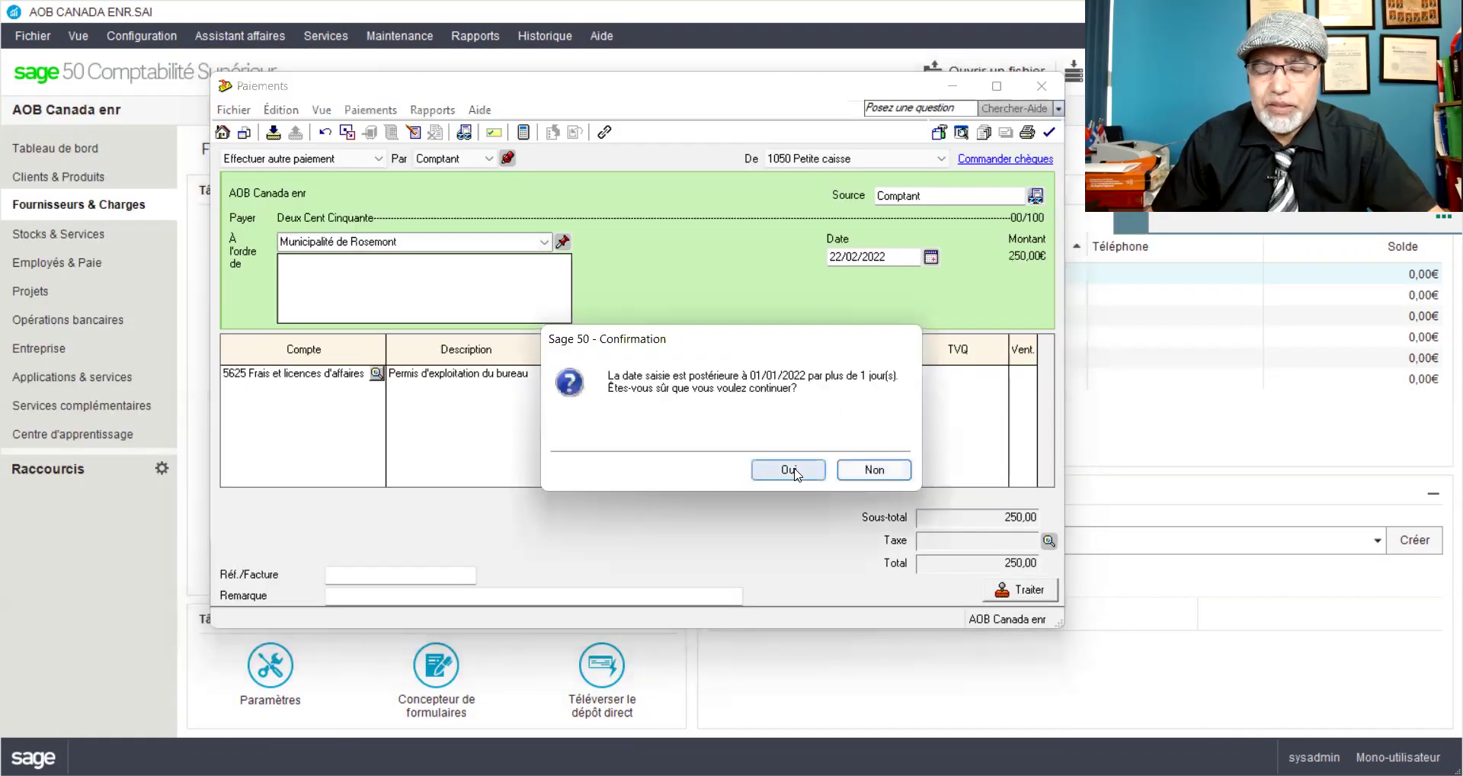
pyautogui.click(793, 468)
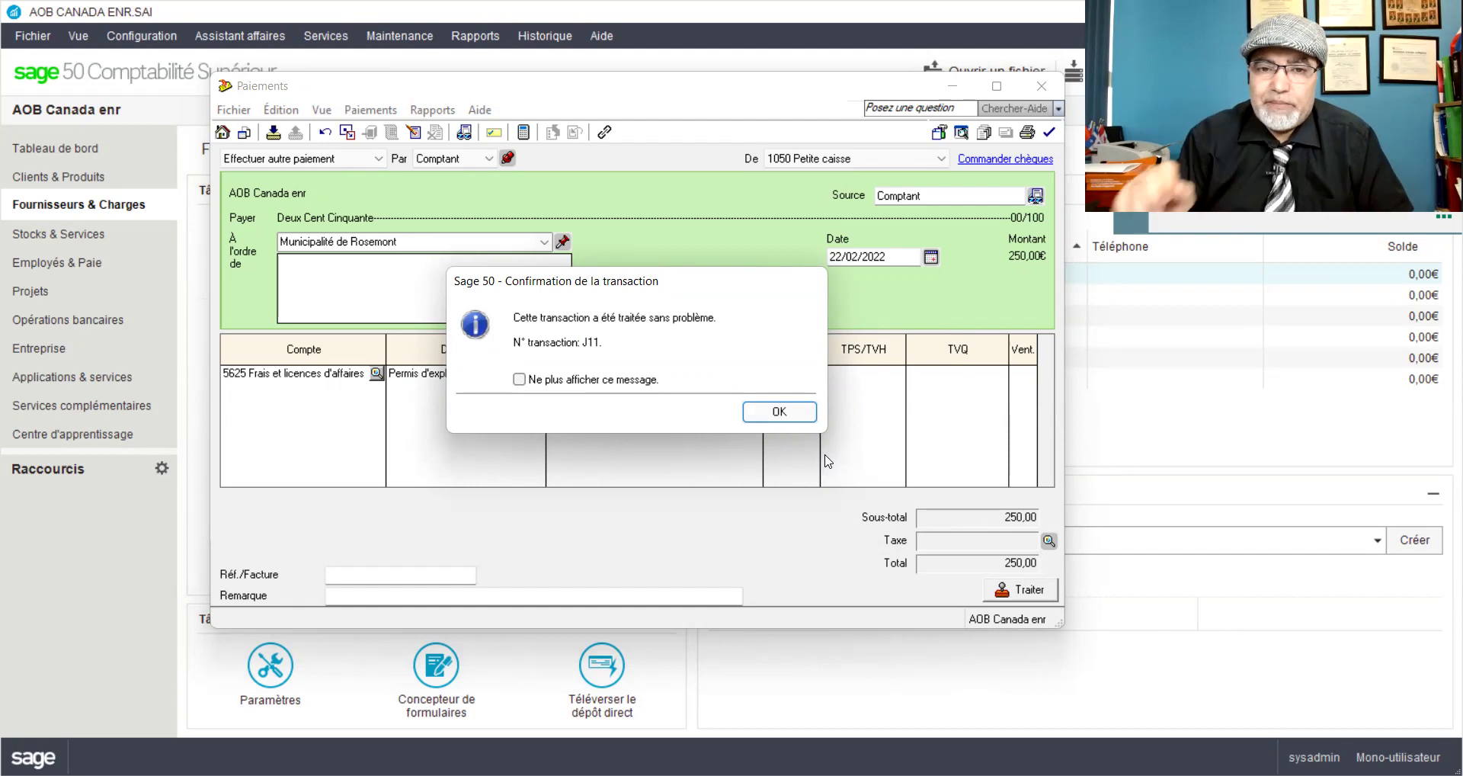
pyautogui.click(792, 412)
pyautogui.click(487, 243)
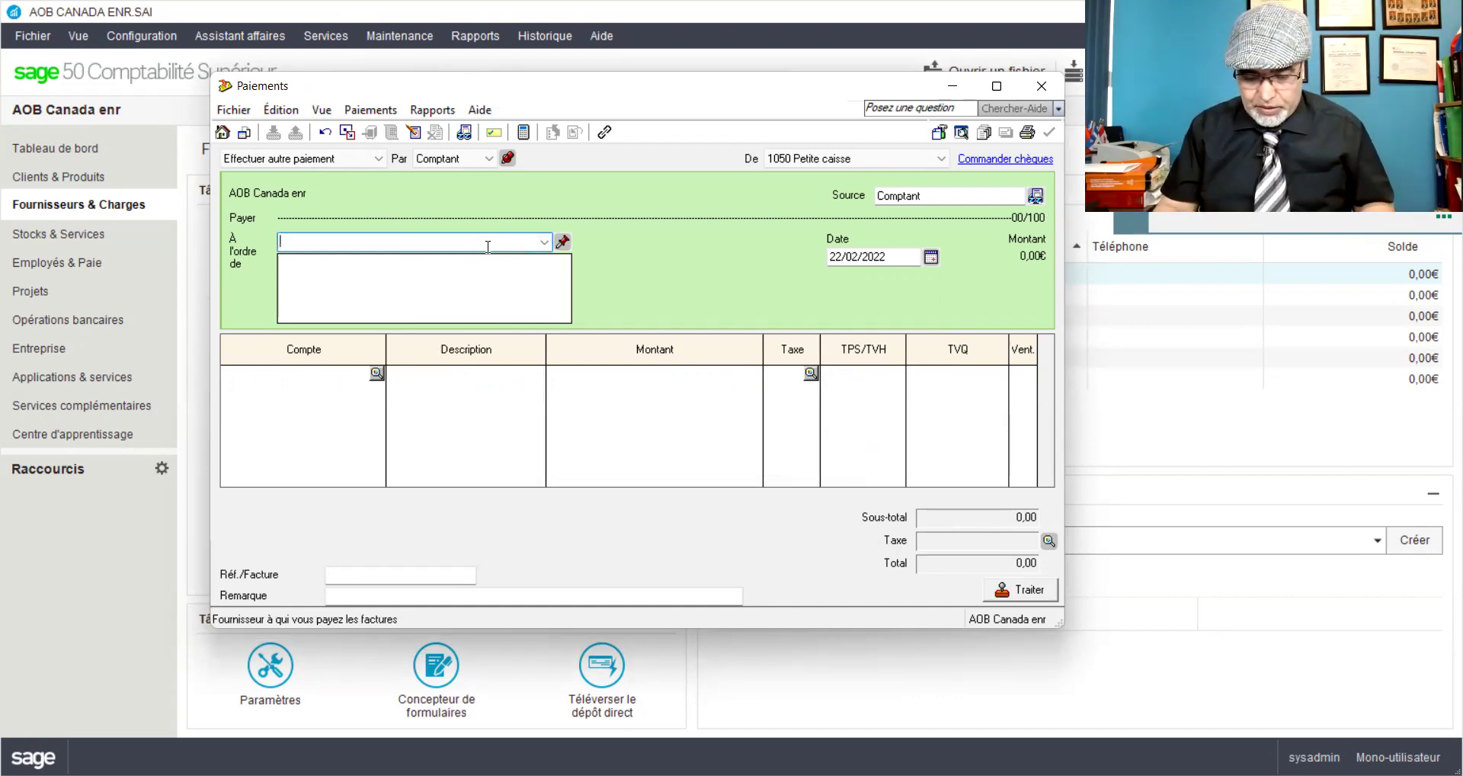
# Step: Add Bell Canada as a full supplier record with tax code GQ
pyautogui.write('Bell')
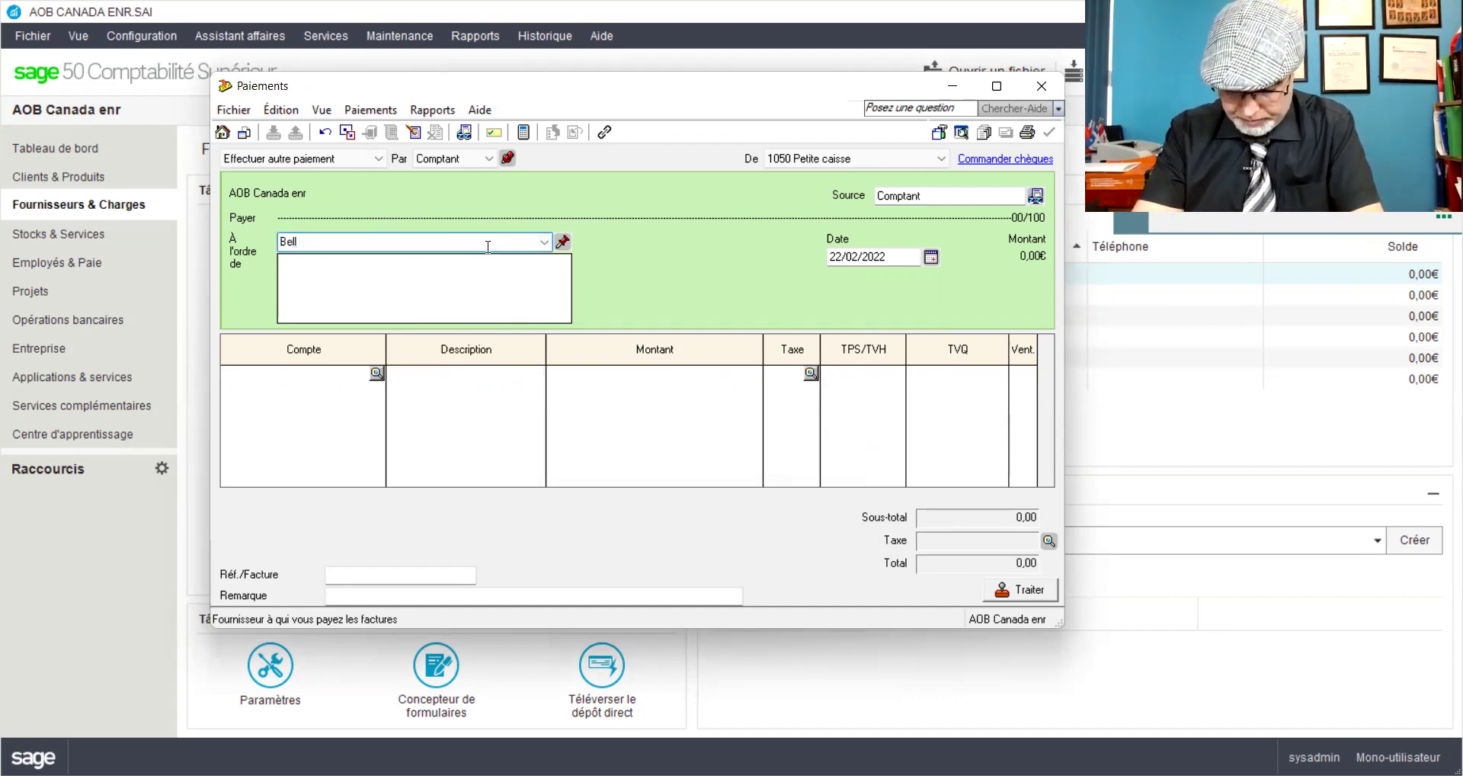
pyautogui.write(' C')
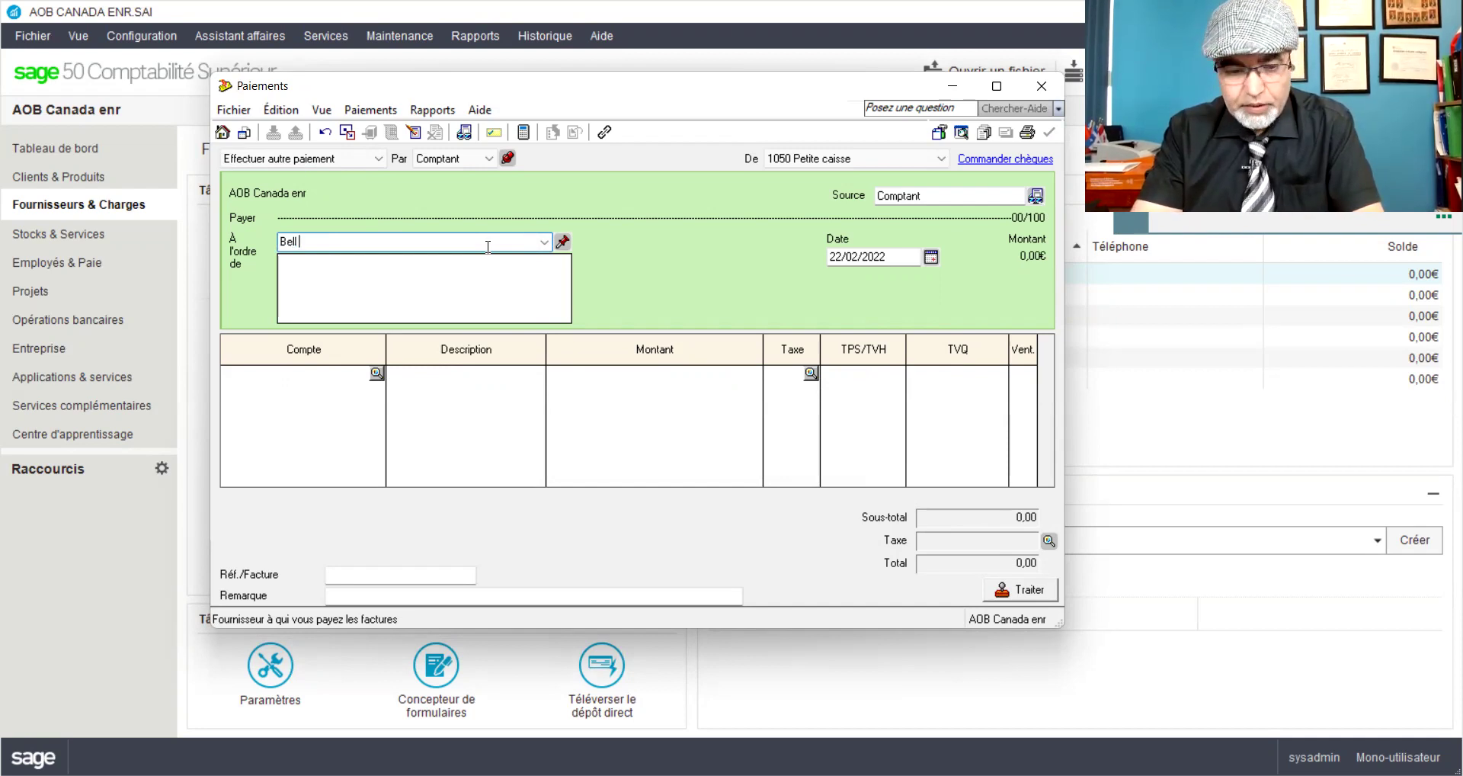
pyautogui.write('anada')
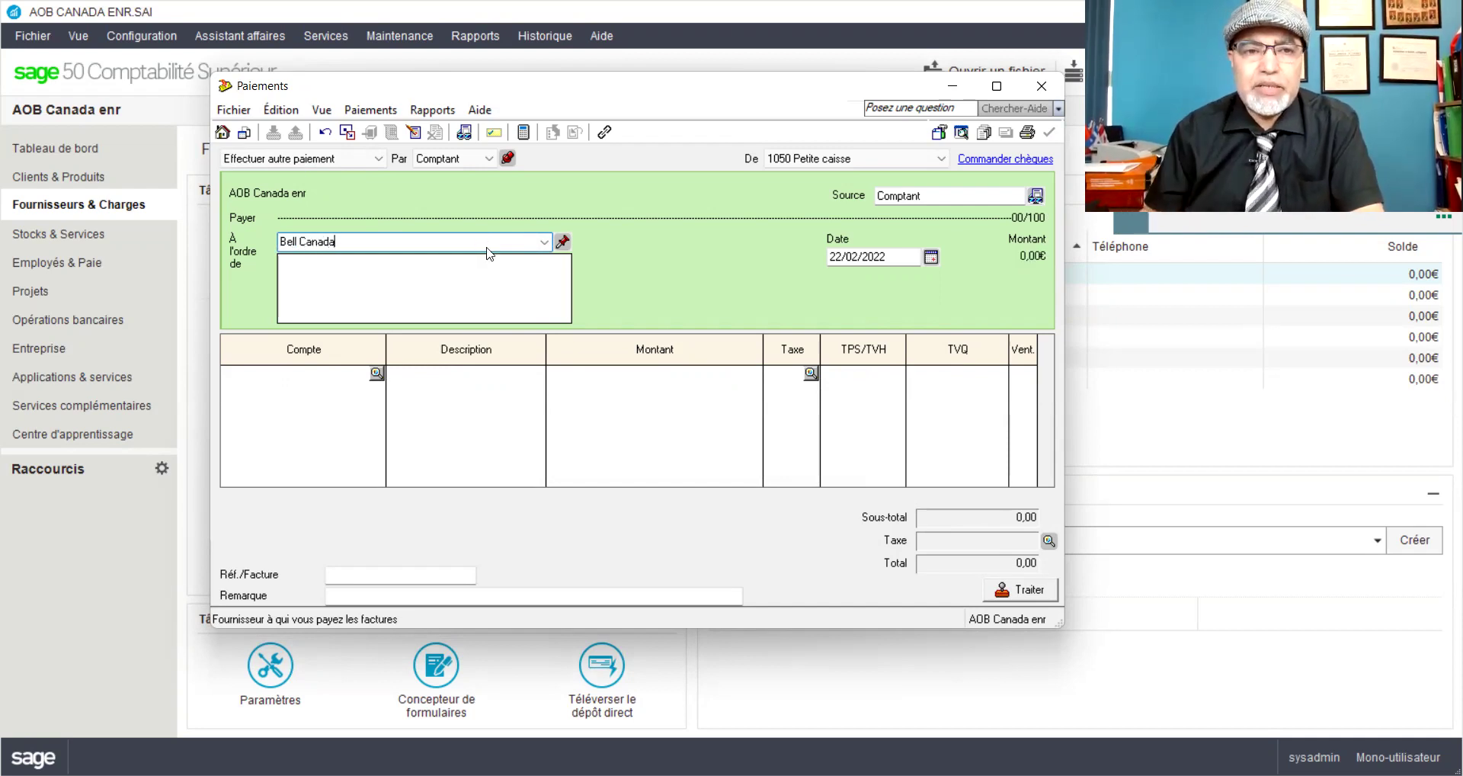
pyautogui.press('Tab')
pyautogui.click(483, 357)
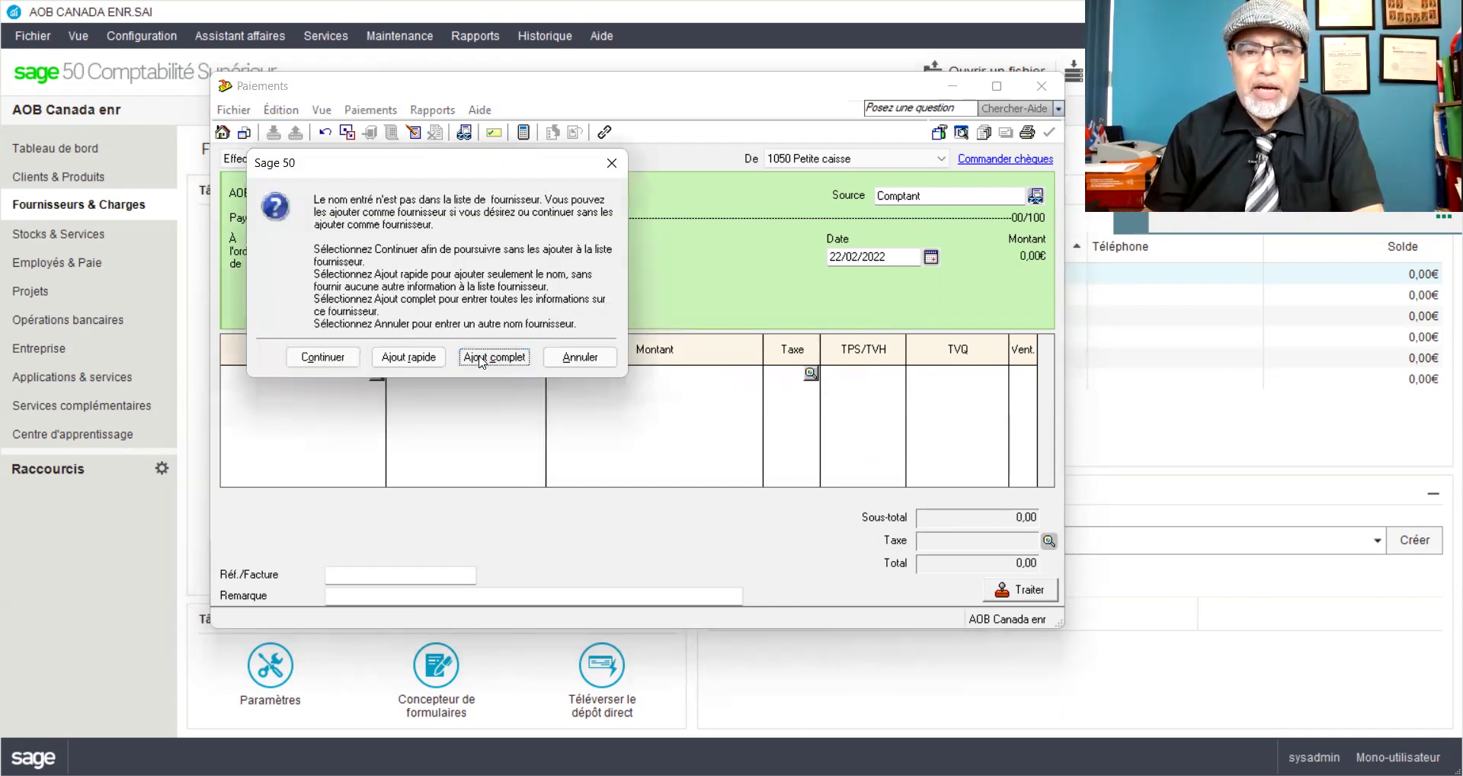
pyautogui.click(532, 305)
pyautogui.click(522, 479)
pyautogui.click(508, 506)
pyautogui.click(858, 622)
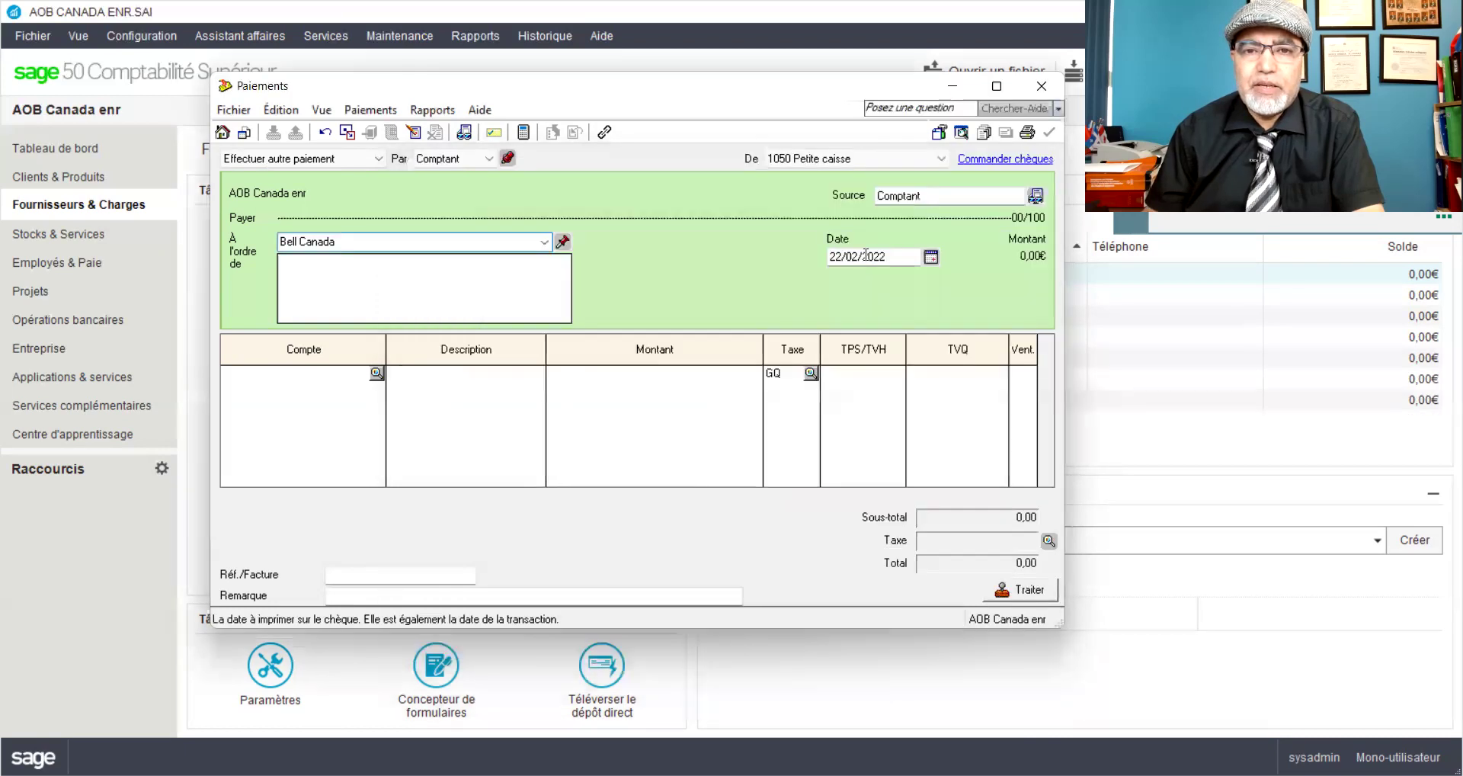
# Step: Change the payment date to 25/02/2022
pyautogui.doubleClick(835, 256)
pyautogui.write('25')
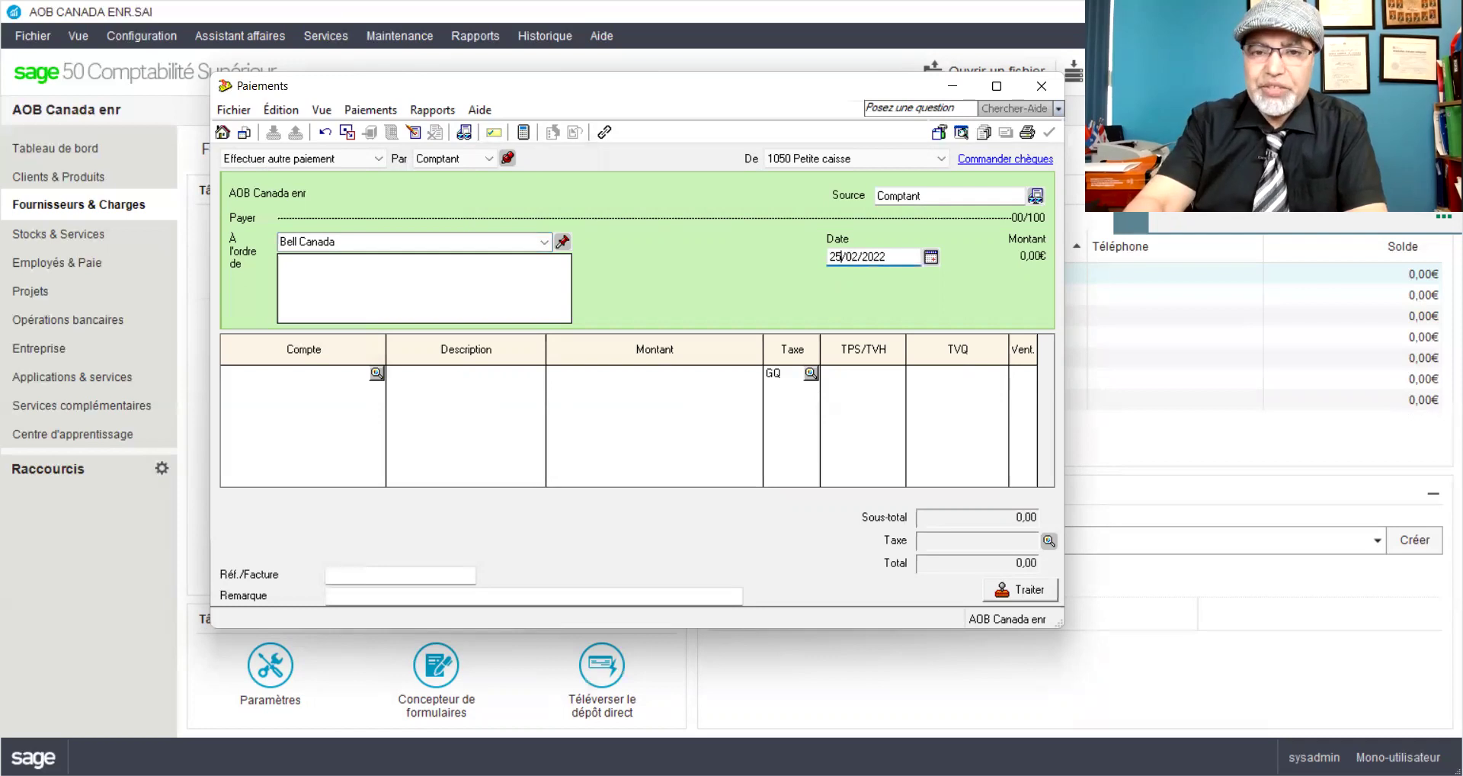
pyautogui.click(318, 375)
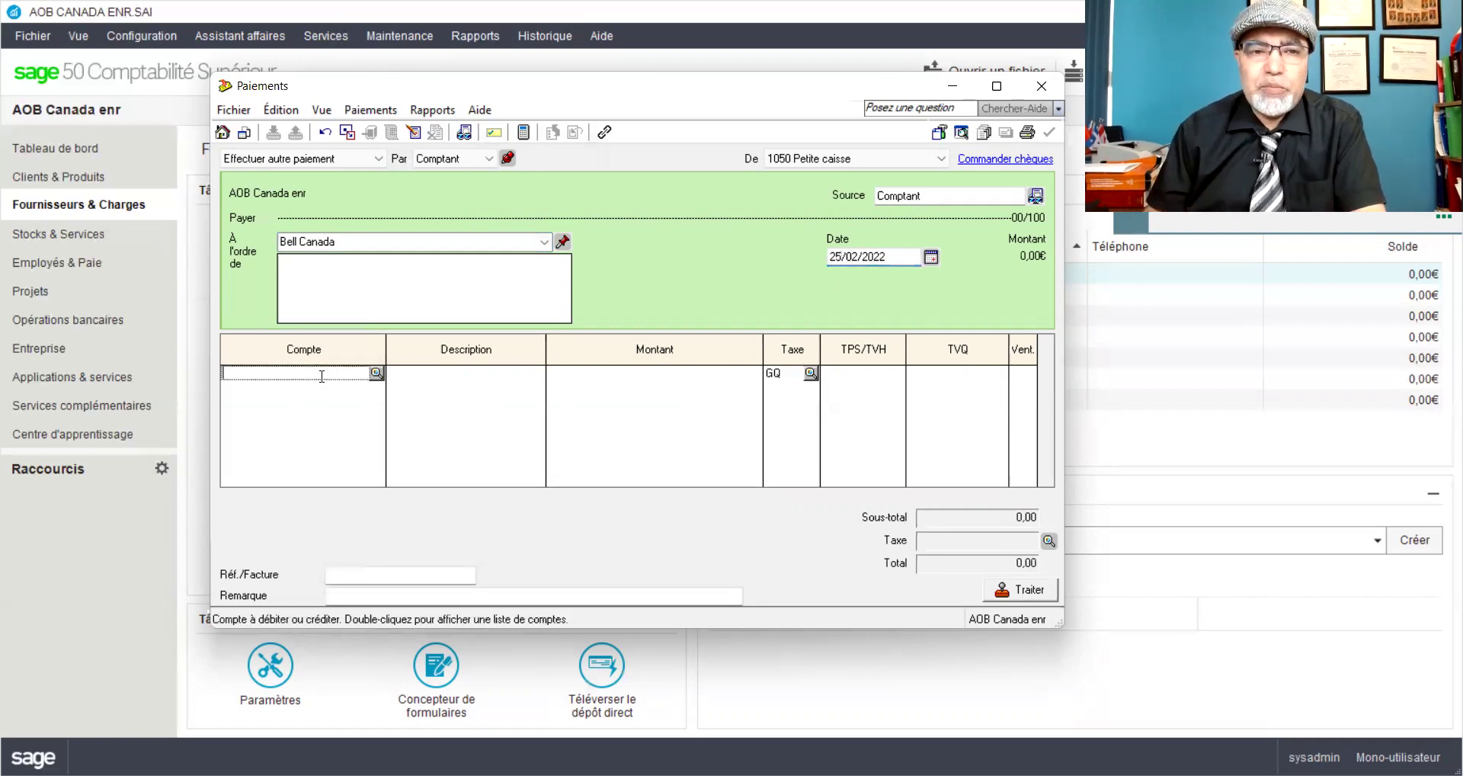
pyautogui.click(374, 375)
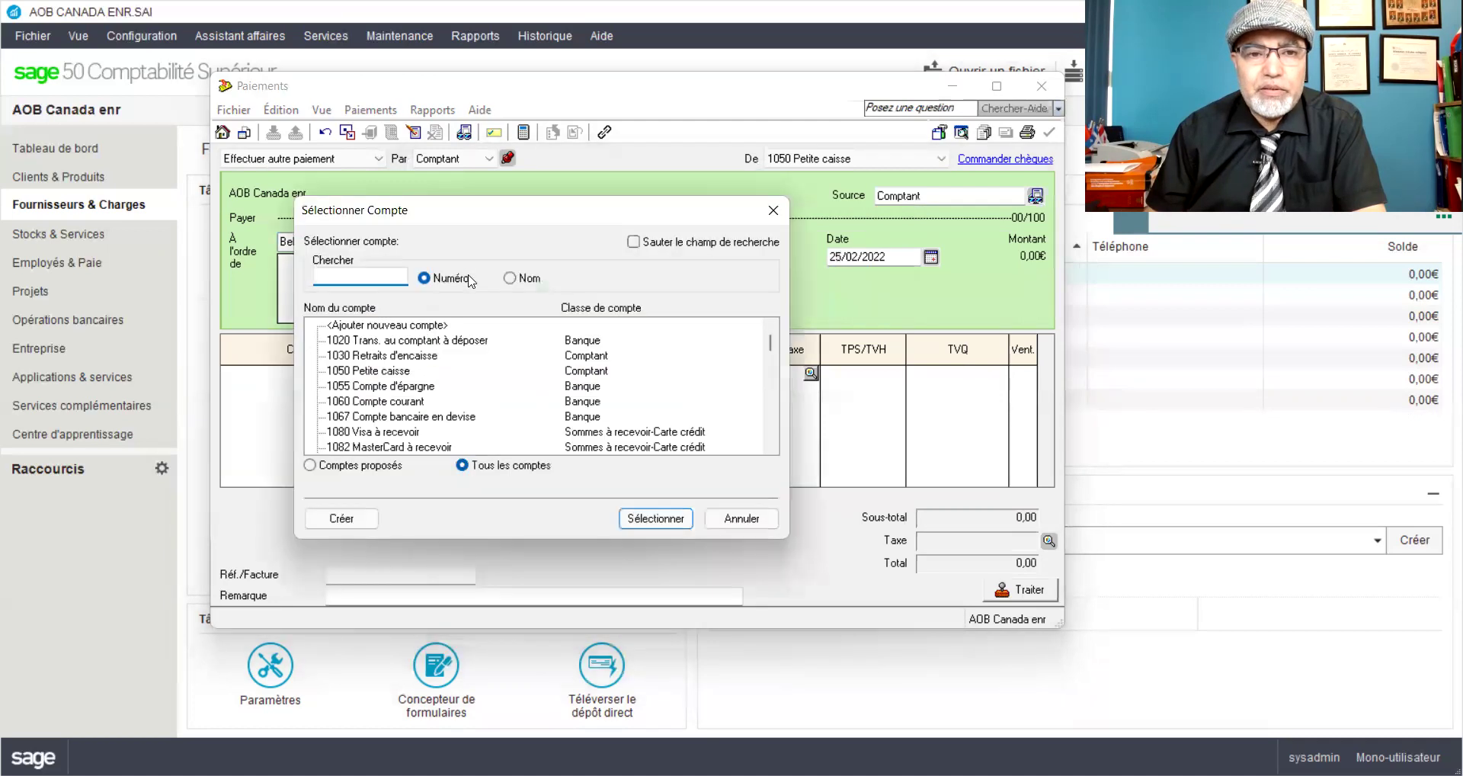
# Step: Search accounts by name for 'tél' and charge the line to 5780 Téléphone
pyautogui.click(509, 277)
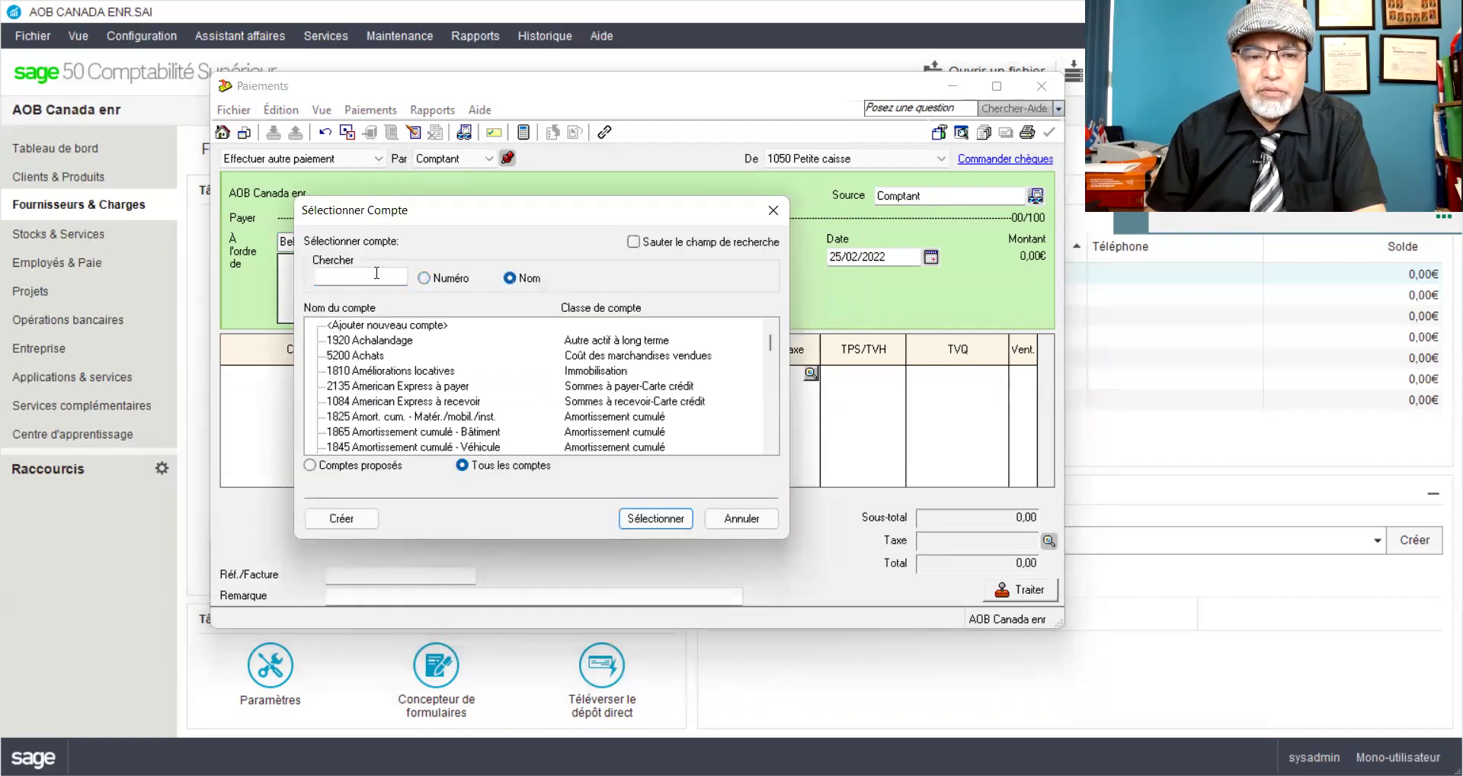
pyautogui.click(377, 272)
pyautogui.write('tele')
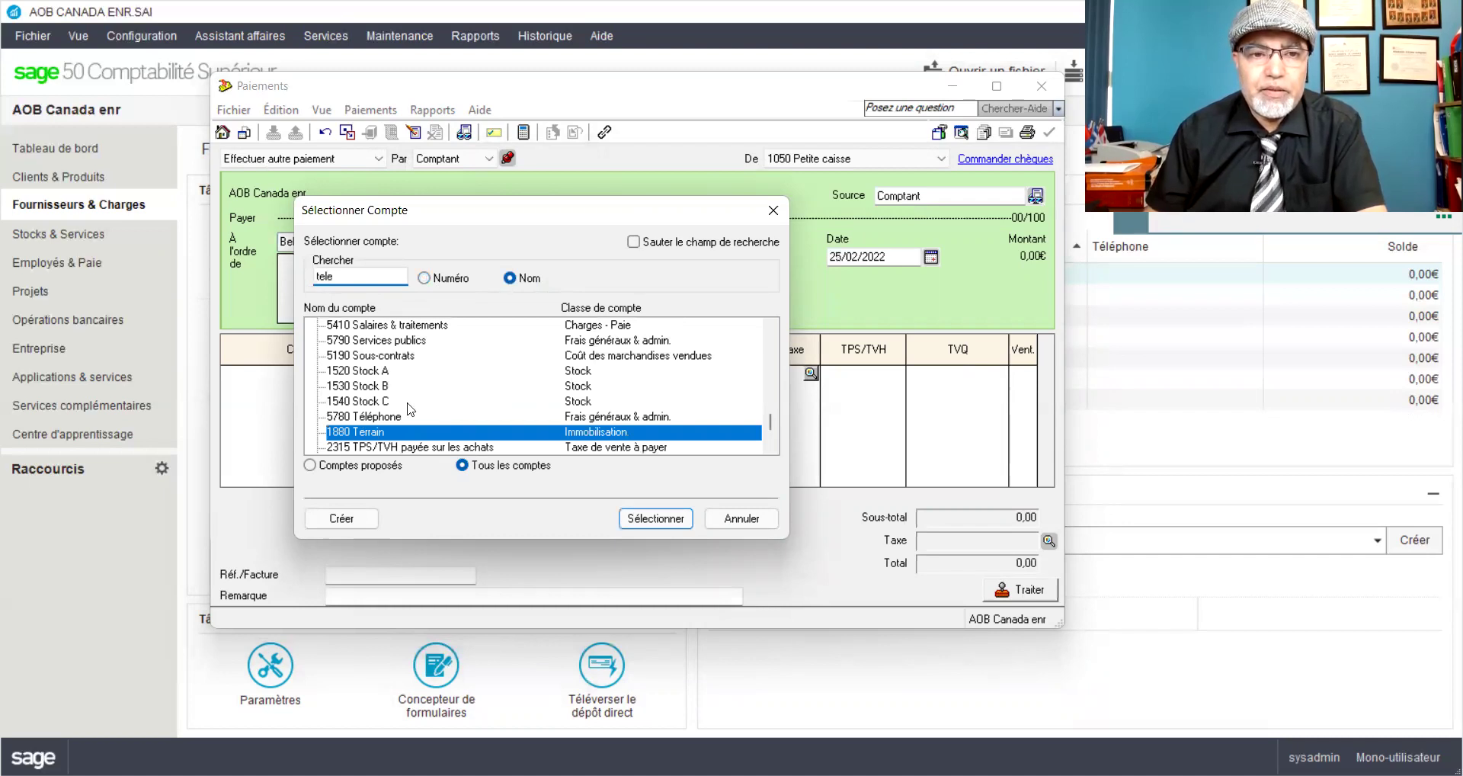
pyautogui.press('BackSpace')
pyautogui.press('BackSpace')
pyautogui.press('BackSpace')
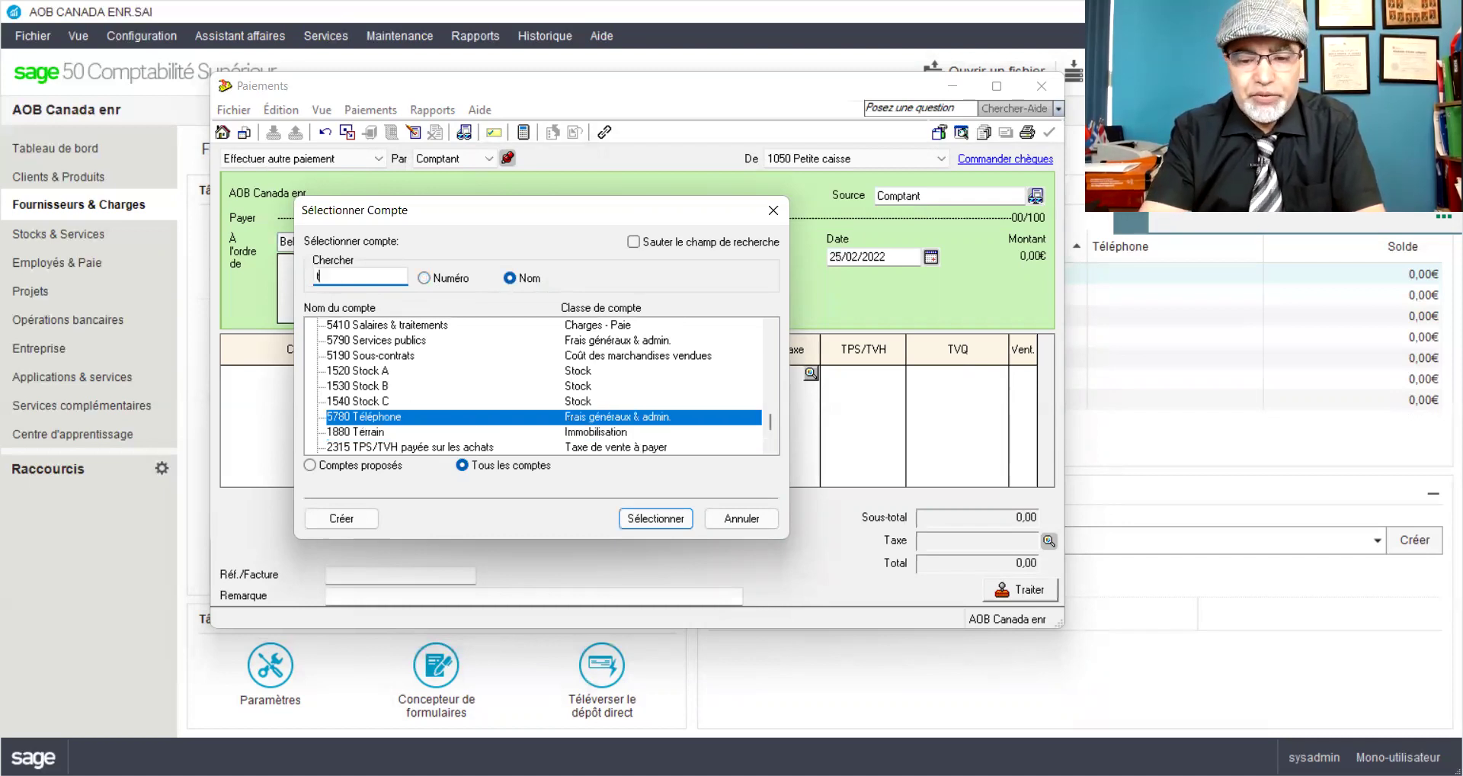
pyautogui.write('él')
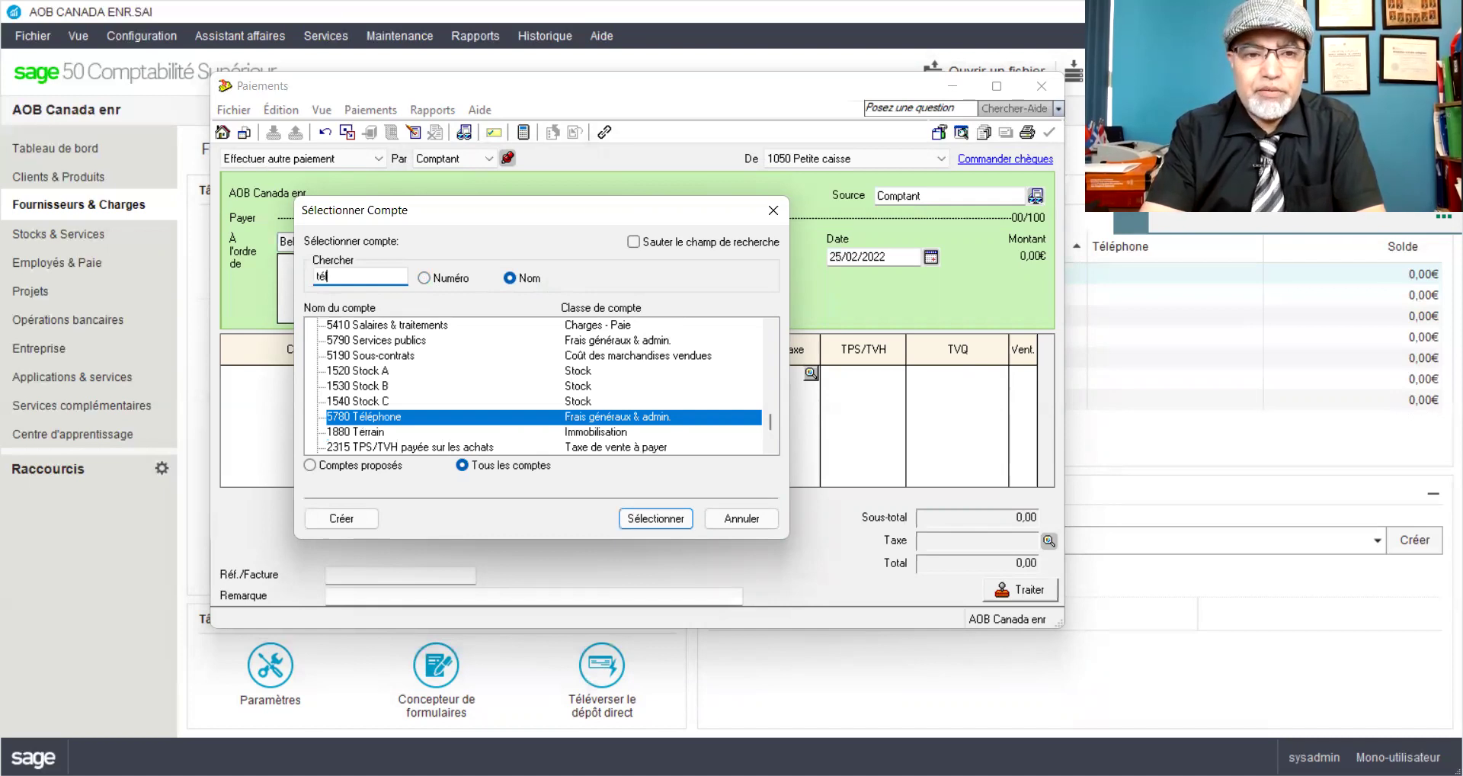
pyautogui.doubleClick(372, 421)
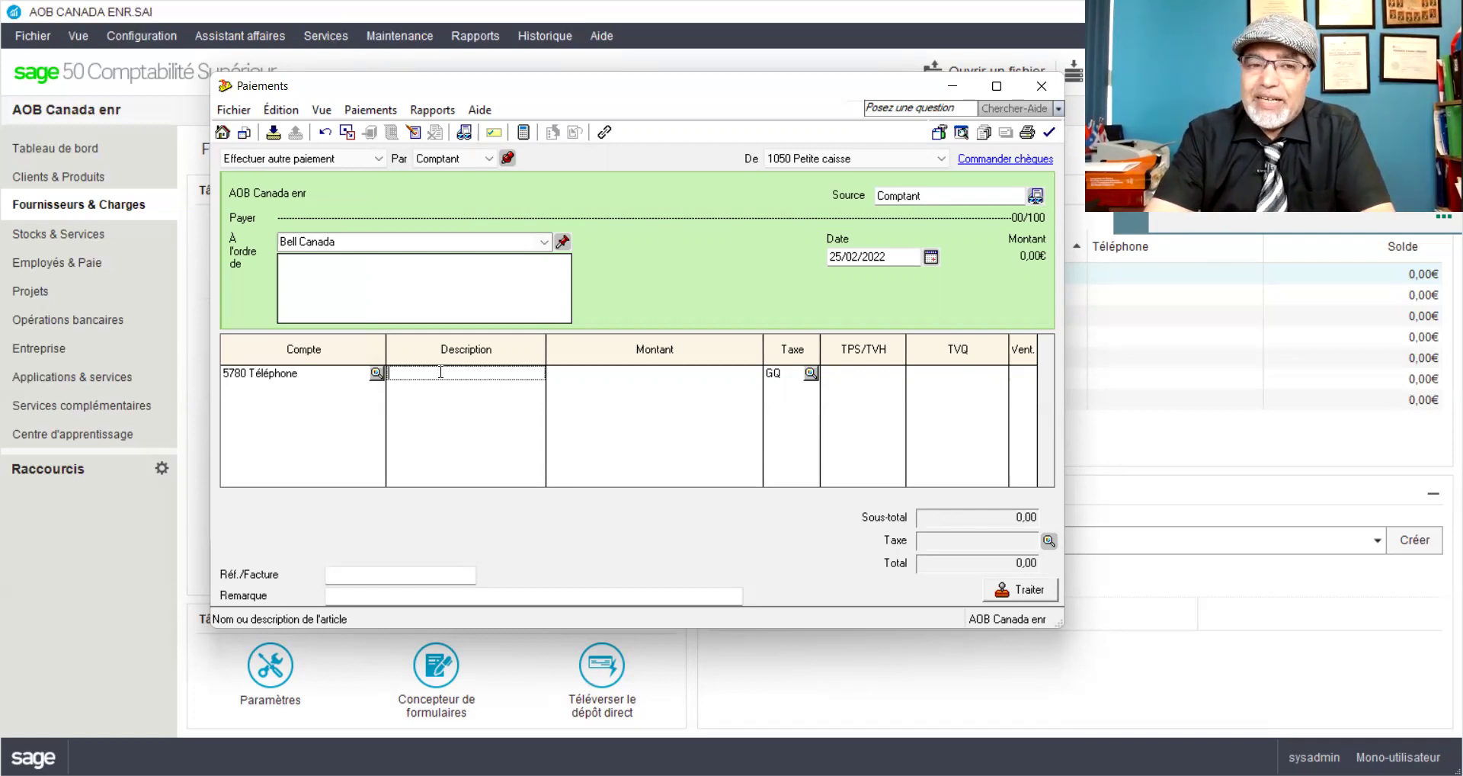
# Step: Describe the Bell Canada line as 'Fac#Bell55' and enter 149,97 as its amount
pyautogui.write('Fac#')
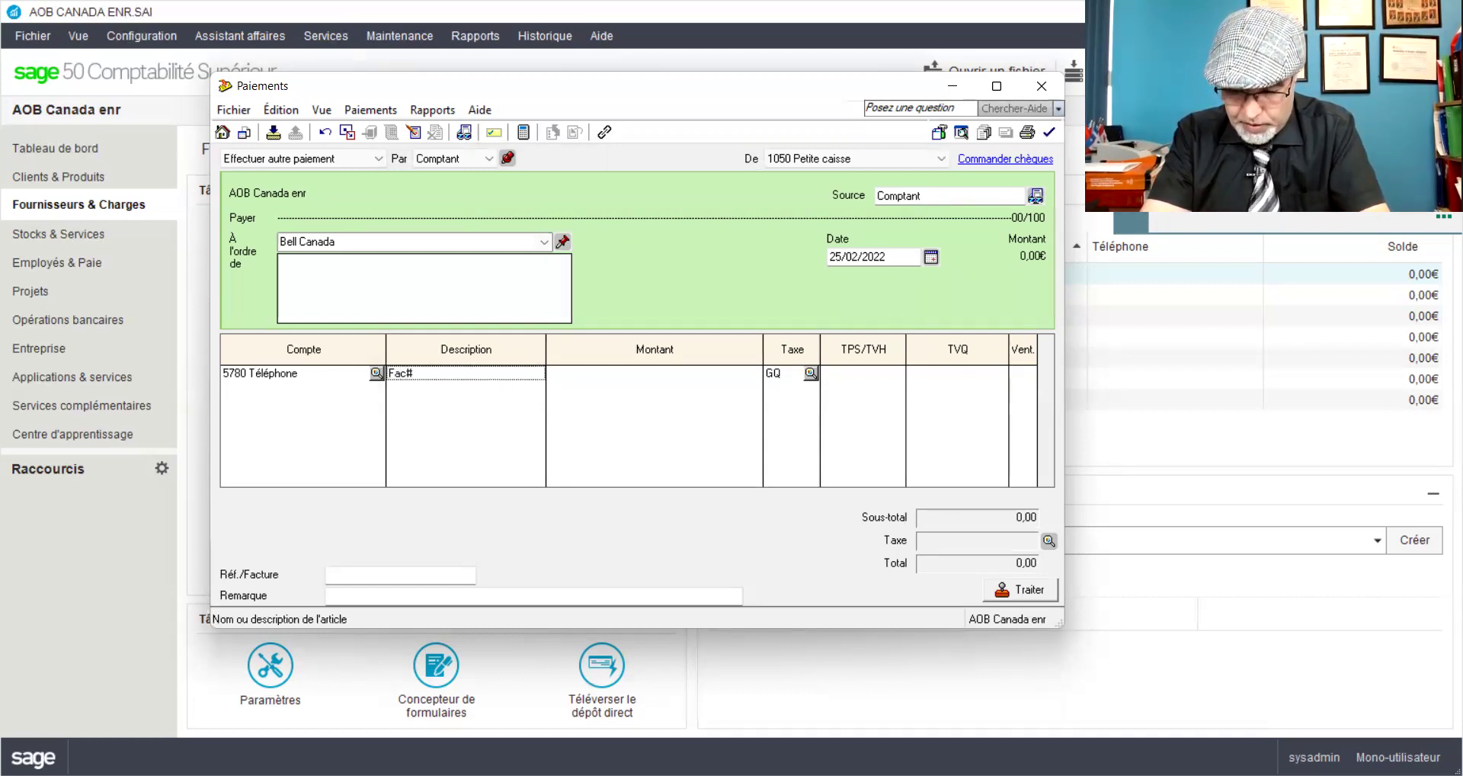
pyautogui.write('1')
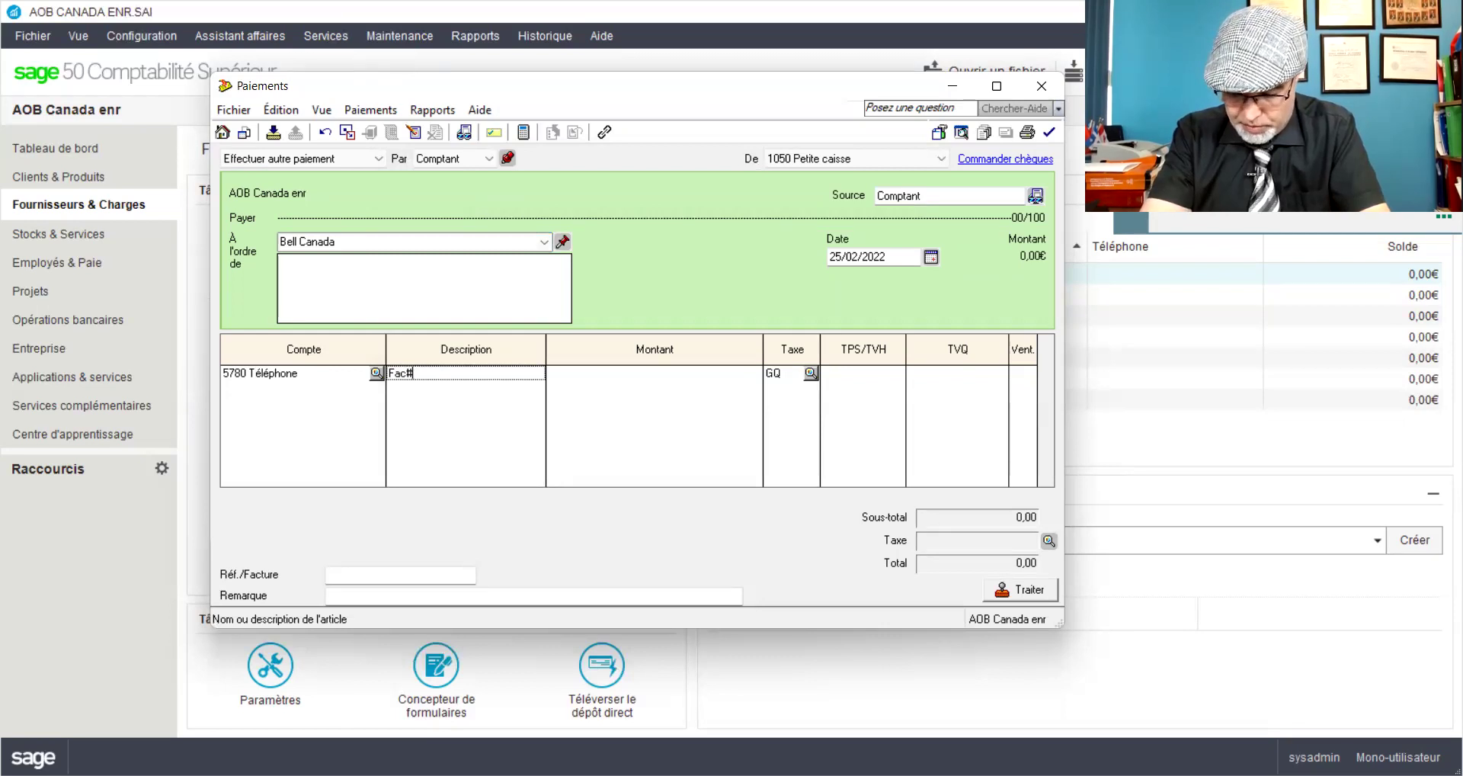
pyautogui.write('Bek')
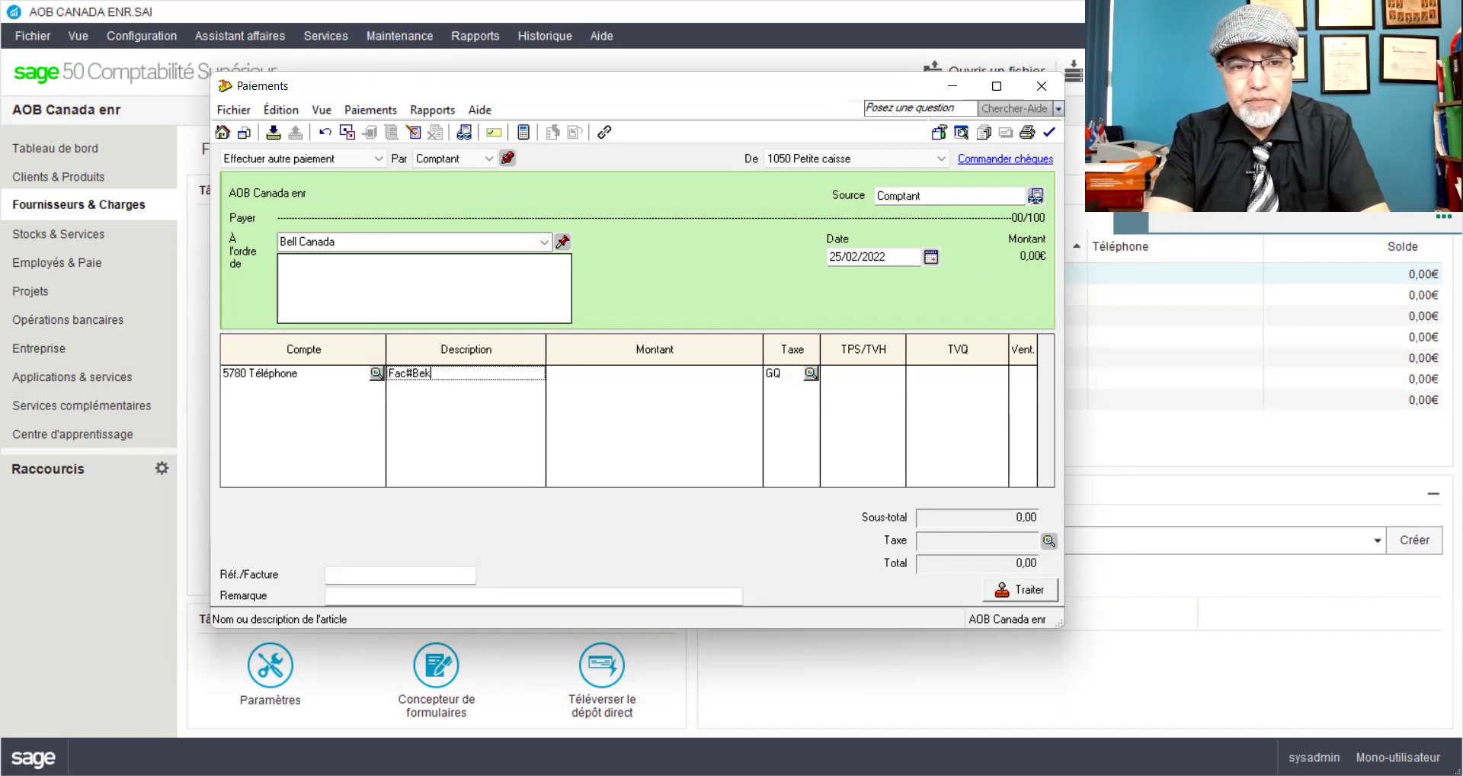
pyautogui.press('BackSpace')
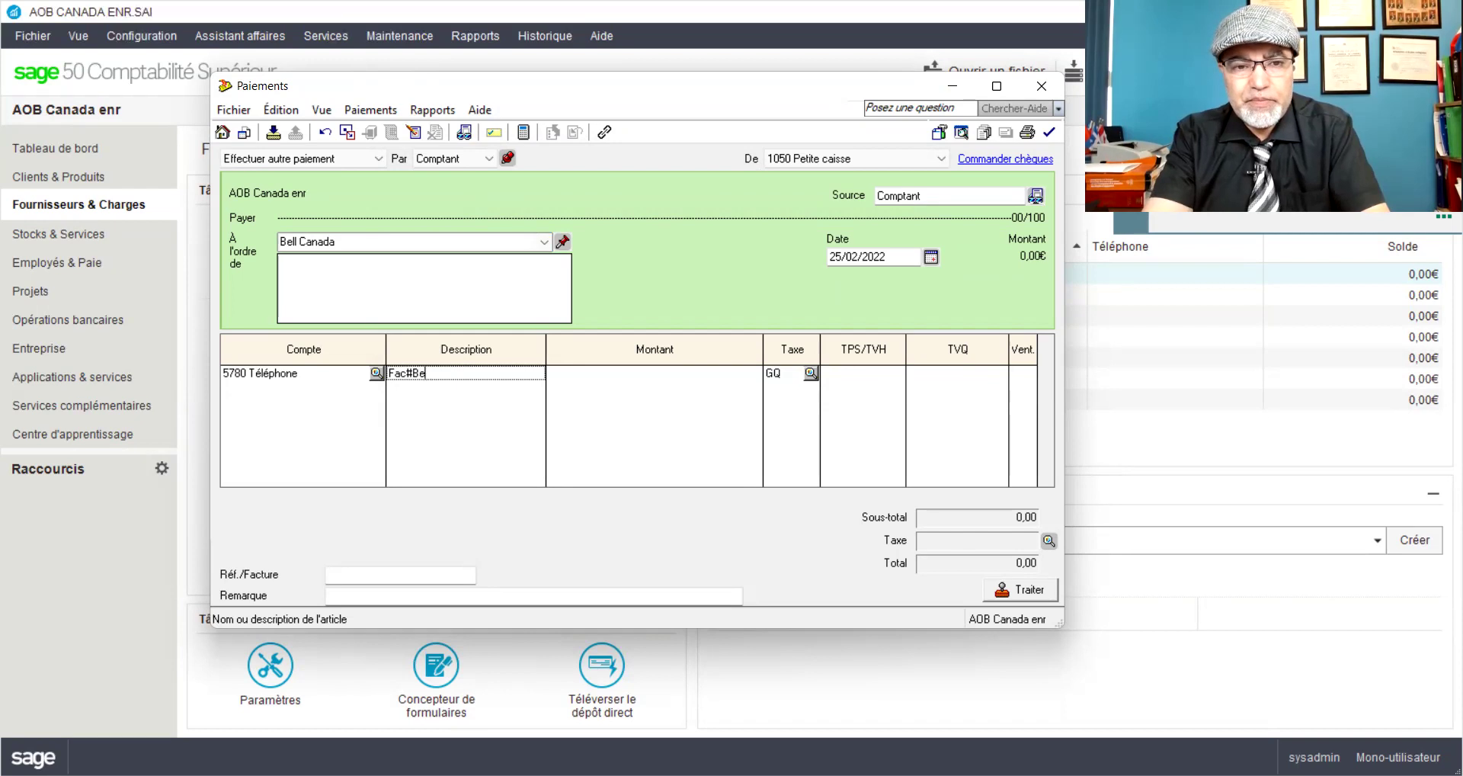
pyautogui.write('ll')
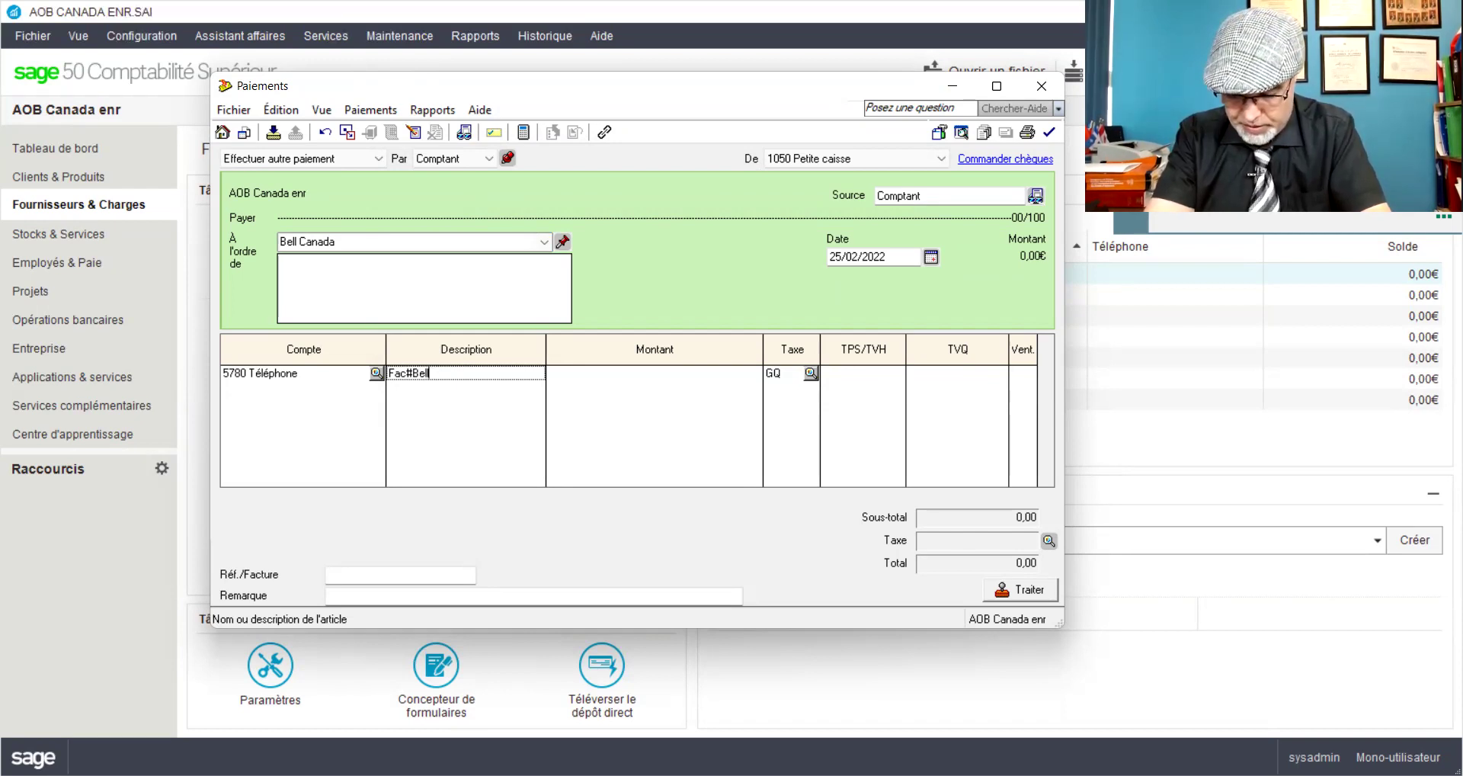
pyautogui.write('55')
pyautogui.press('Tab')
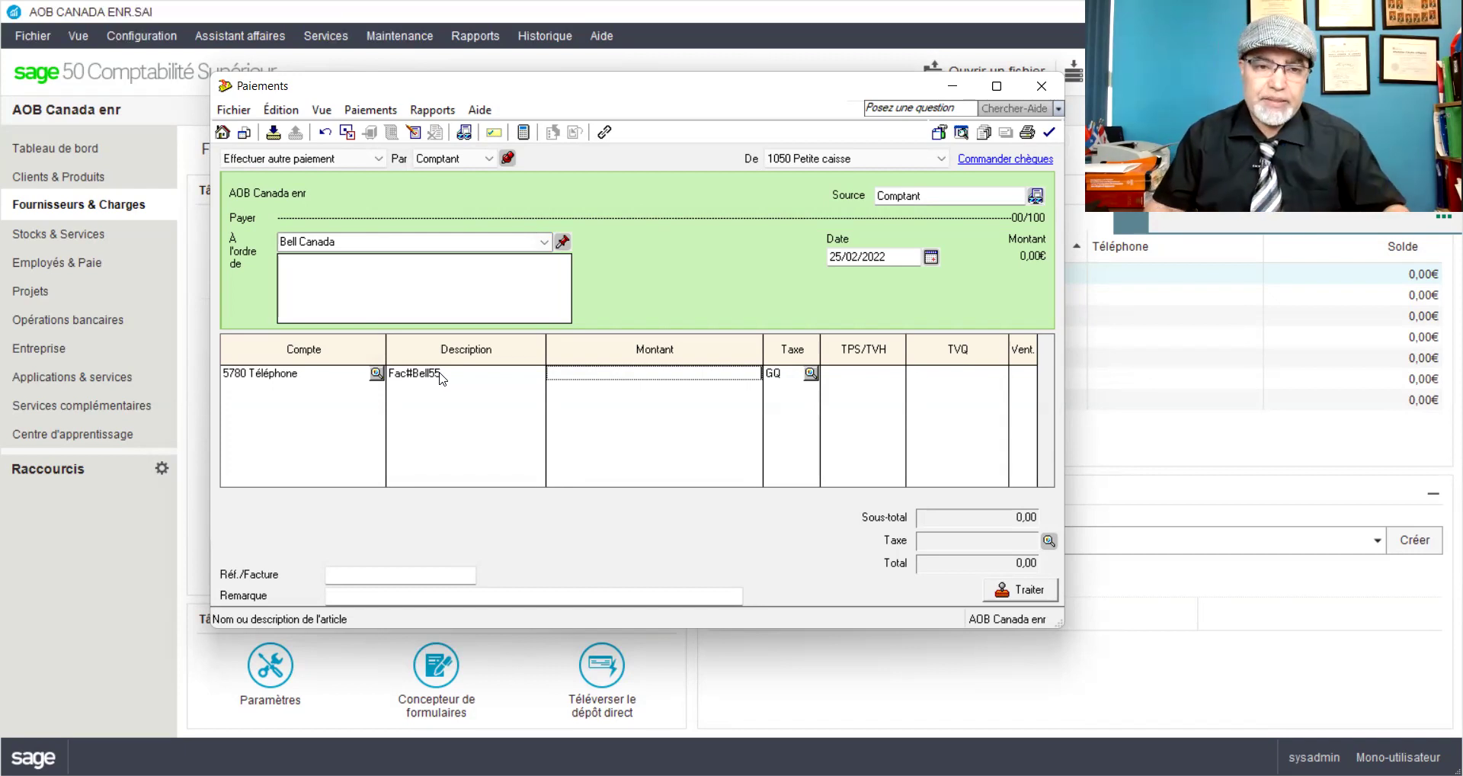
pyautogui.write('1')
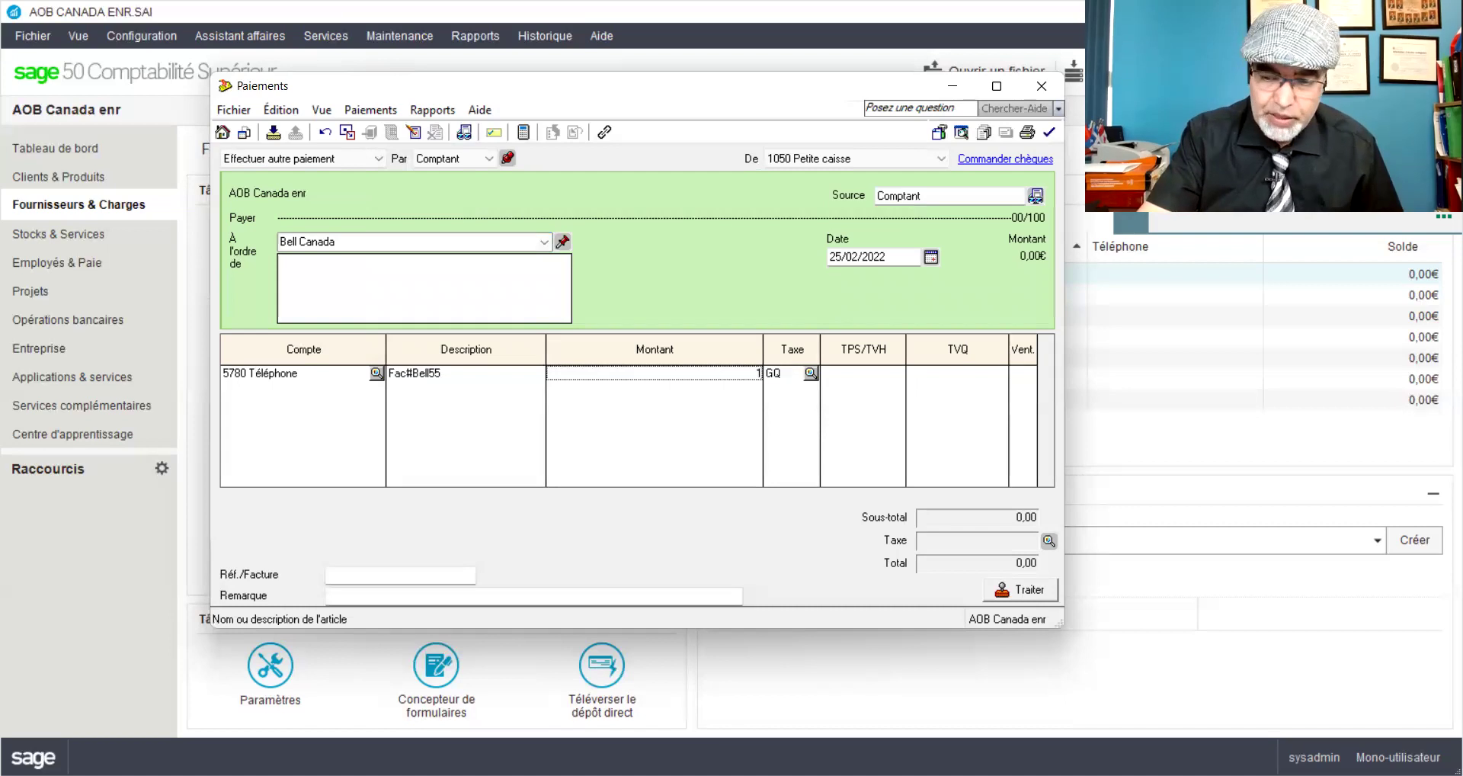
pyautogui.write('49,97')
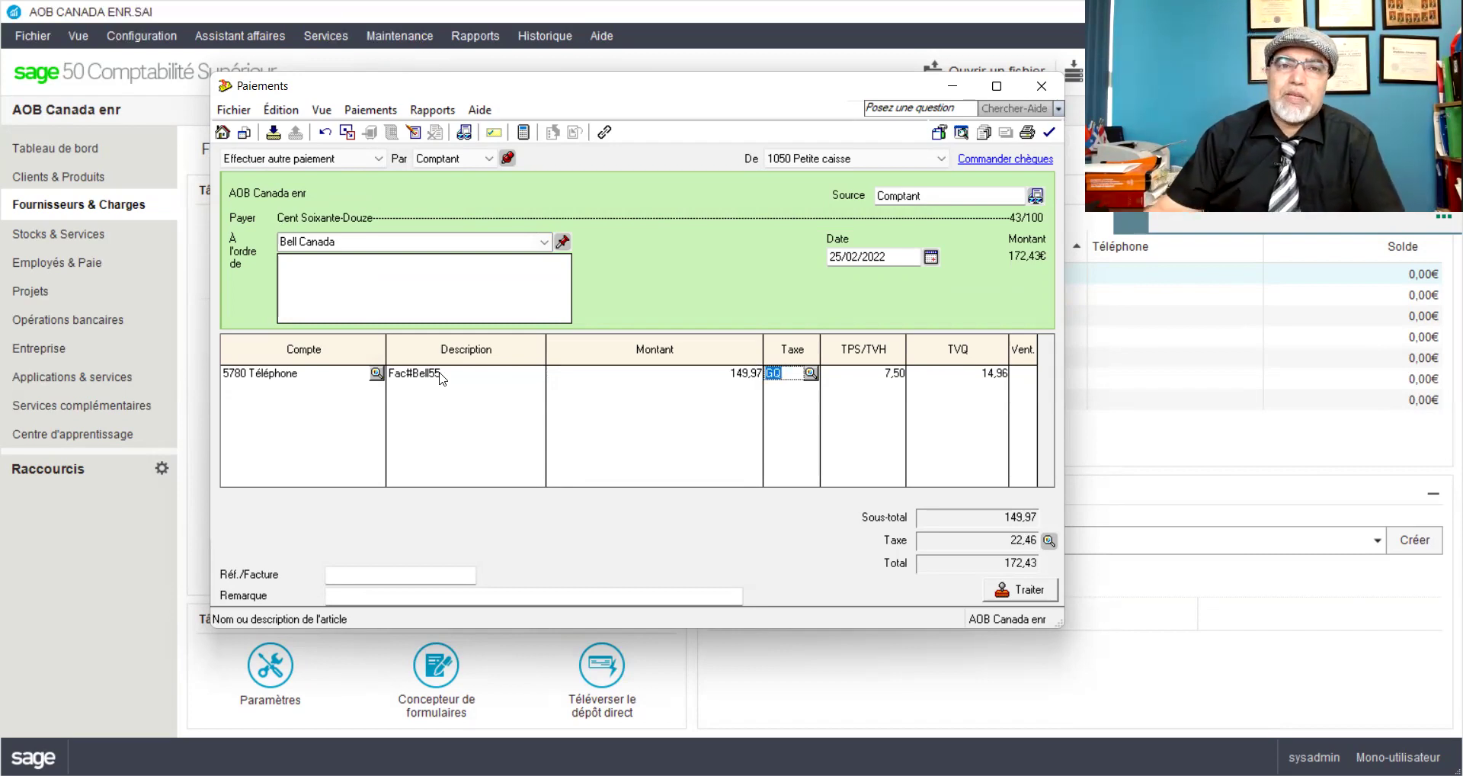
# Step: Preview the Bell Canada entry, then post it as J12 despite the date warning
pyautogui.click(437, 111)
pyautogui.click(488, 134)
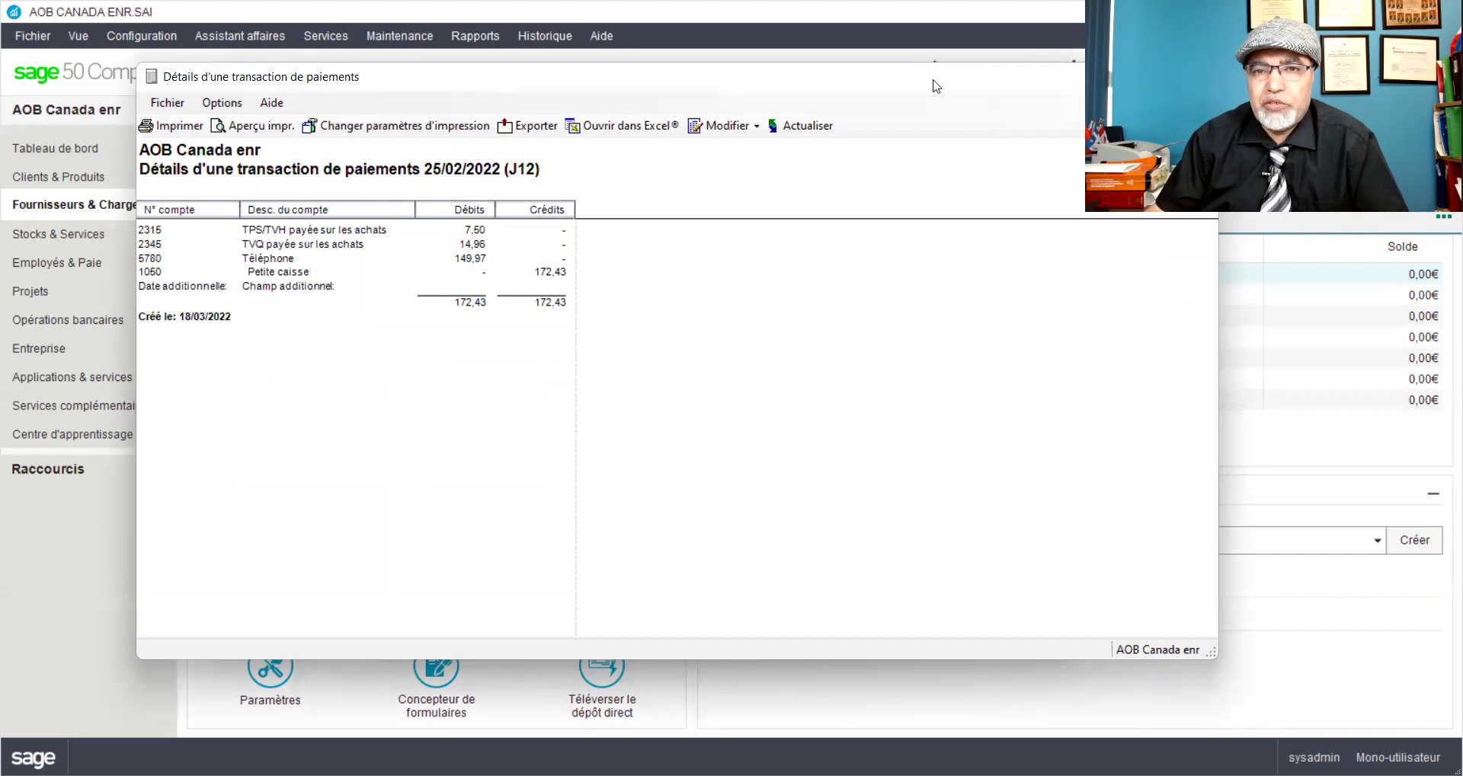
pyautogui.click(934, 76)
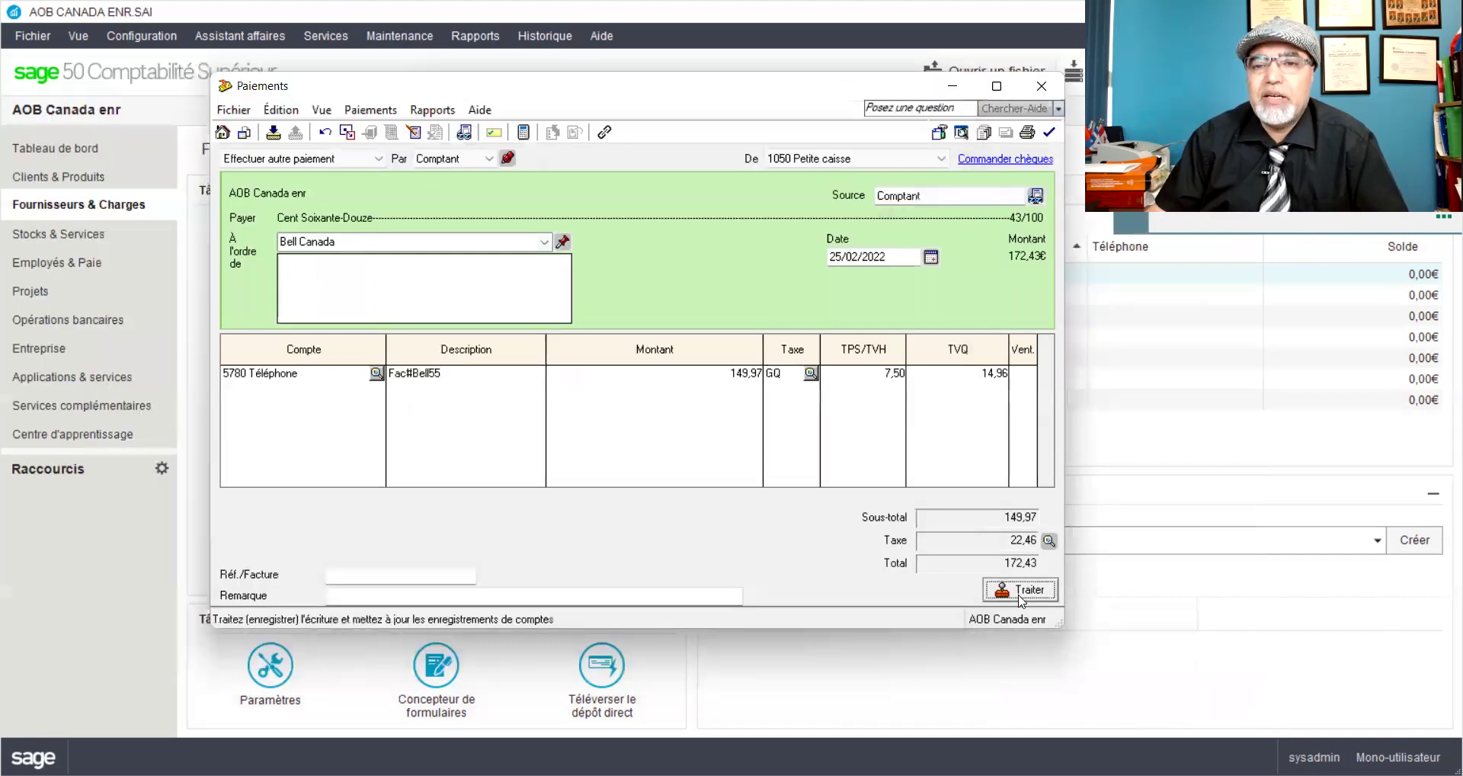
pyautogui.click(1021, 590)
pyautogui.click(800, 469)
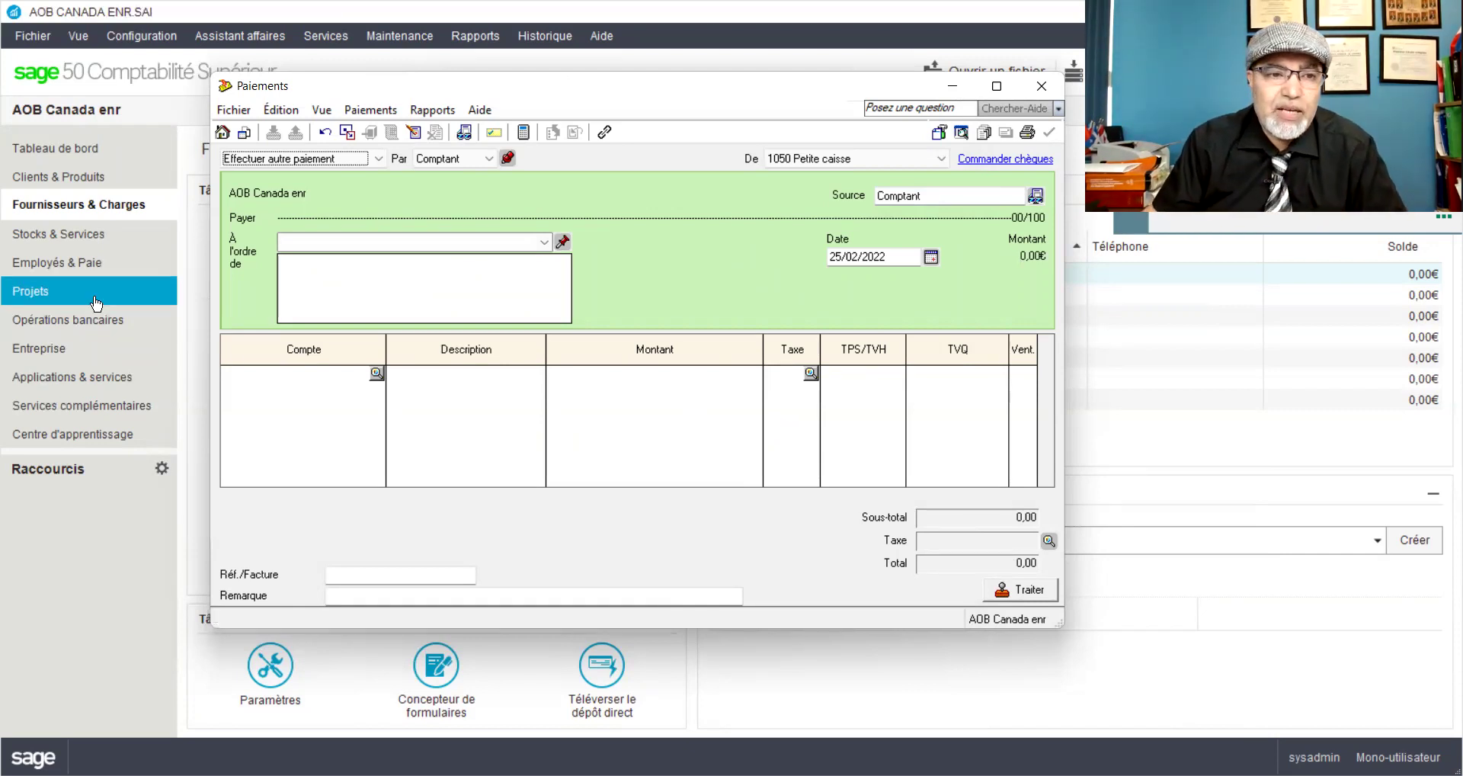
# Step: Start a general journal entry with source Fac#Bell60 dated 25/02/2022
pyautogui.click(31, 352)
pyautogui.click(434, 485)
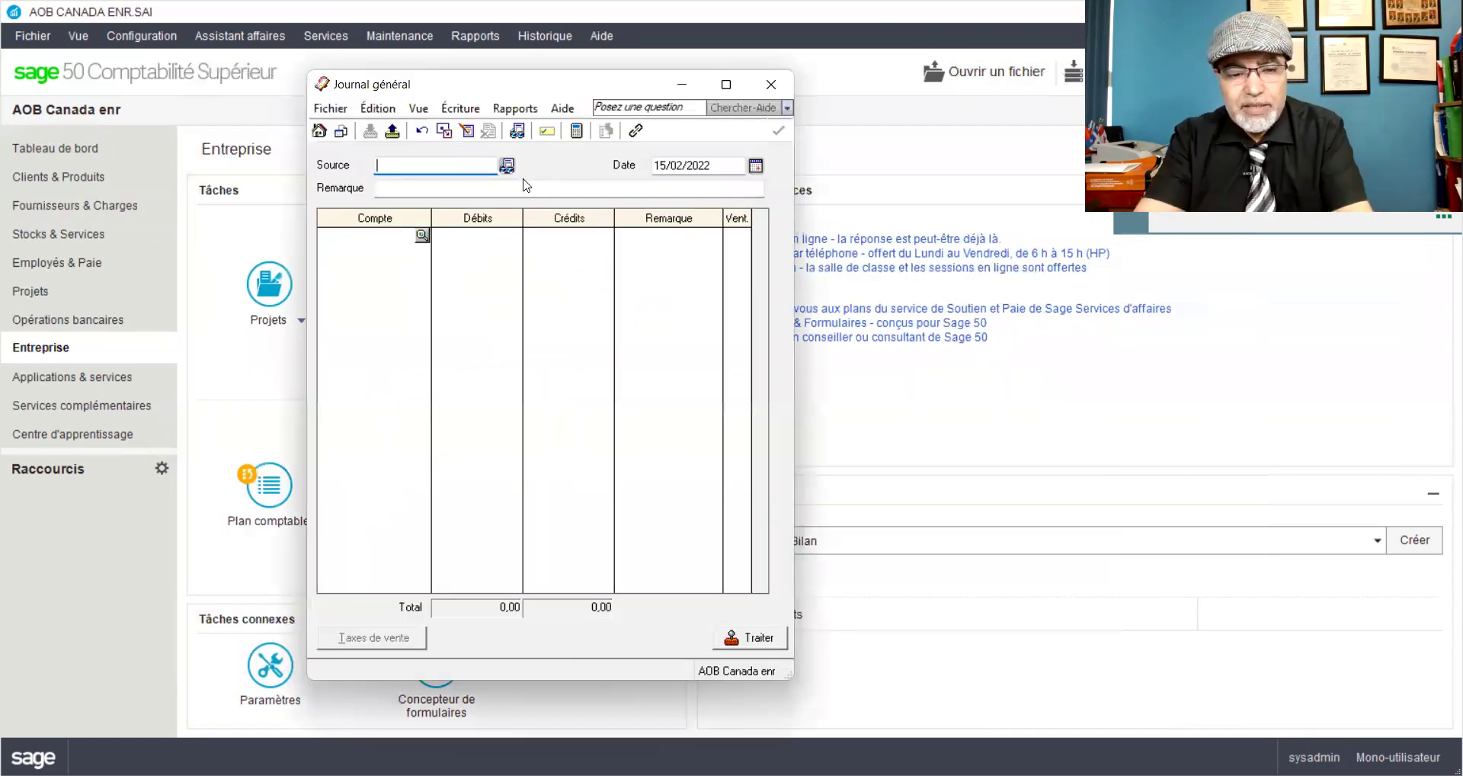
pyautogui.write('B')
pyautogui.press('BackSpace')
pyautogui.write('Fac')
pyautogui.write('#')
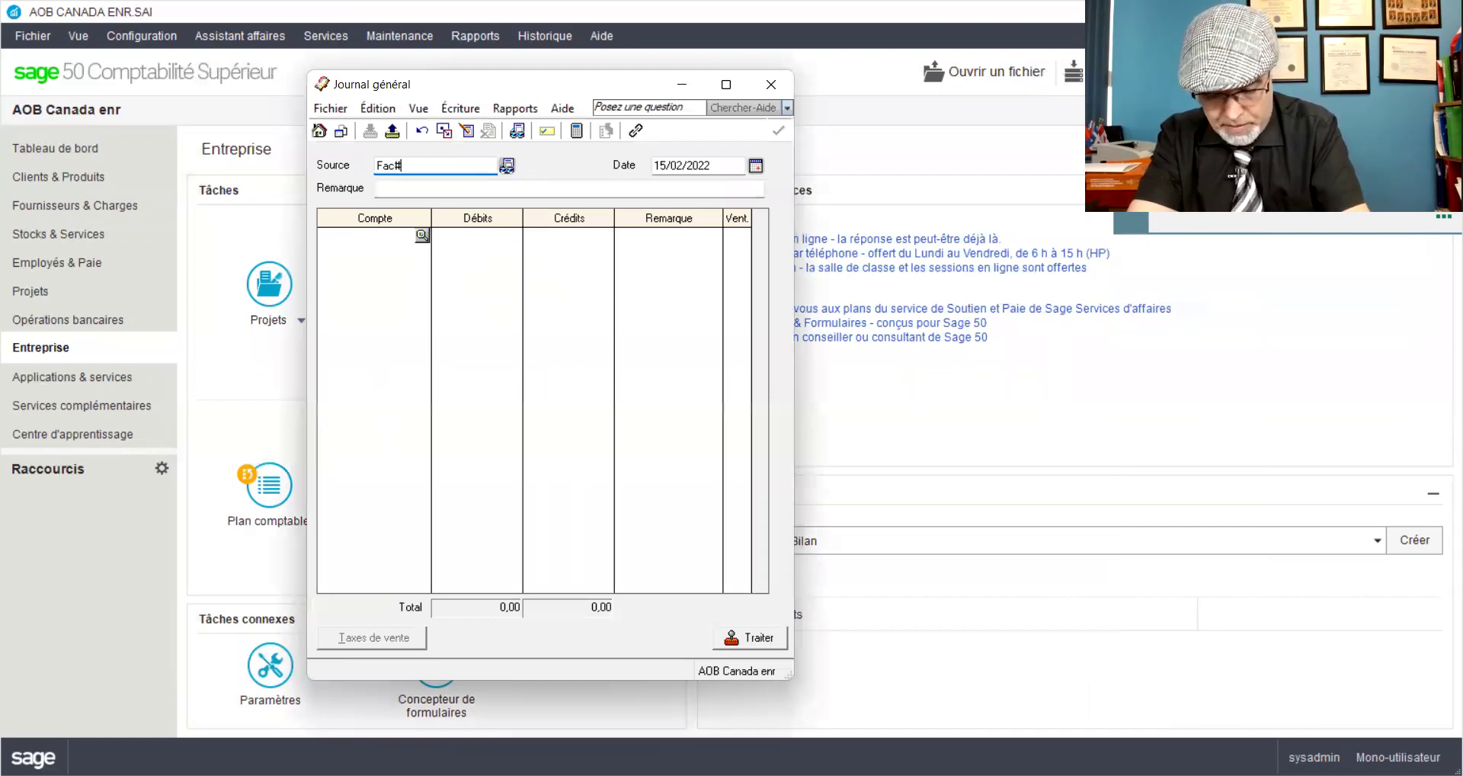
pyautogui.write('B')
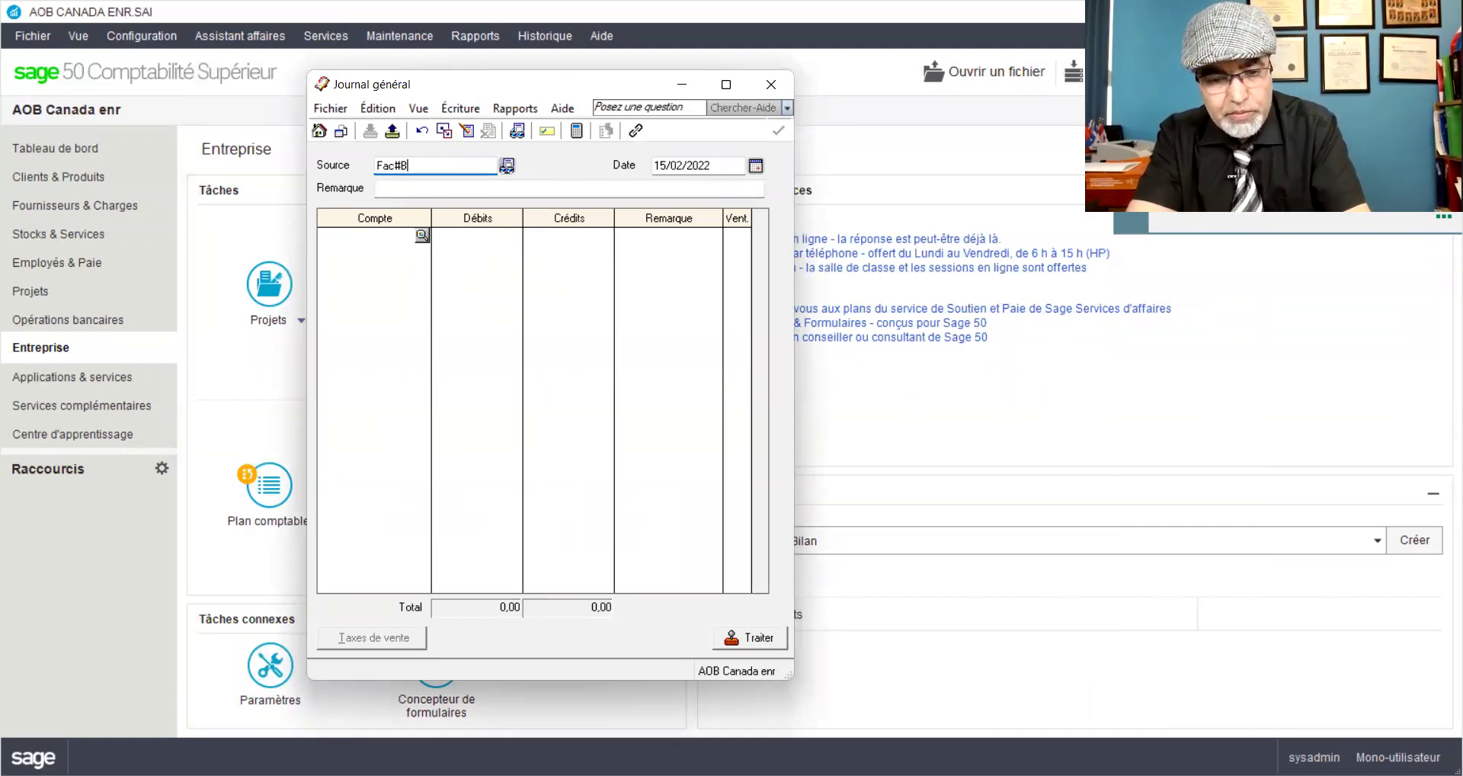
pyautogui.write('ell60')
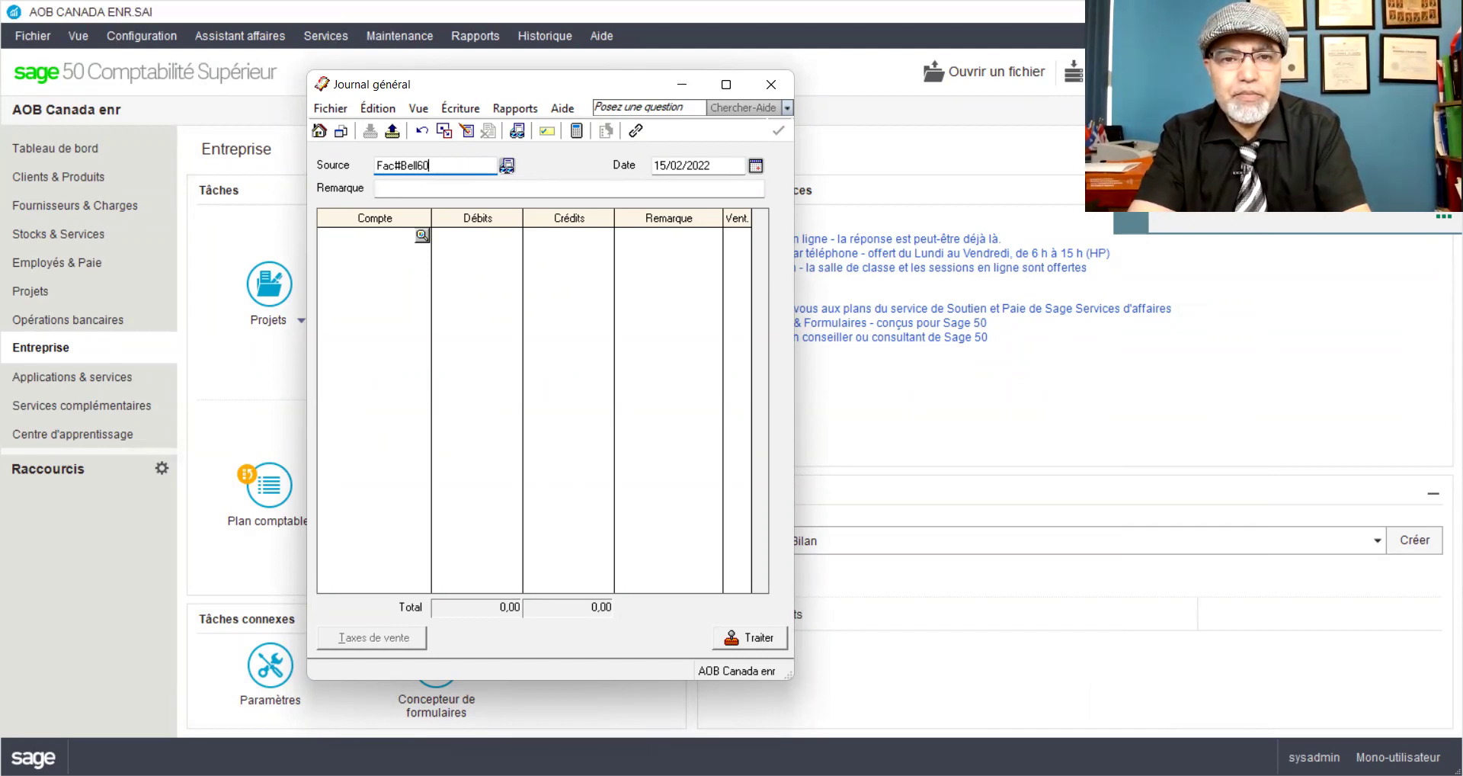
pyautogui.click(684, 162)
pyautogui.click(671, 165)
pyautogui.press('BackSpace')
pyautogui.press('BackSpace')
pyautogui.write('25')
# Step: Add a remark stating payment of the owner's residence telephone bill
pyautogui.click(382, 184)
pyautogui.write('Paiemenmt d')
pyautogui.press('BackSpace')
pyautogui.press('BackSpace')
pyautogui.press('BackSpace')
pyautogui.press('BackSpace')
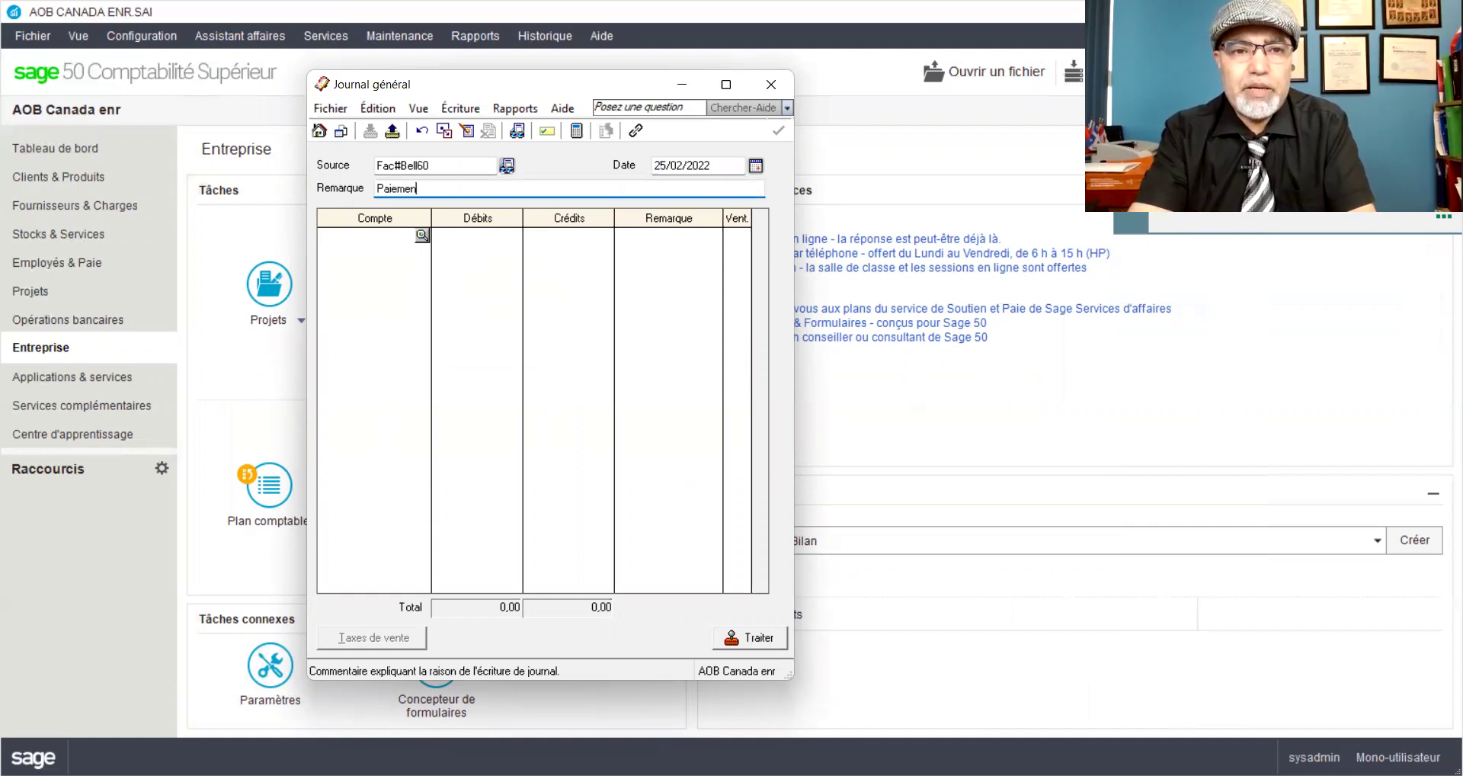
pyautogui.write('t de ')
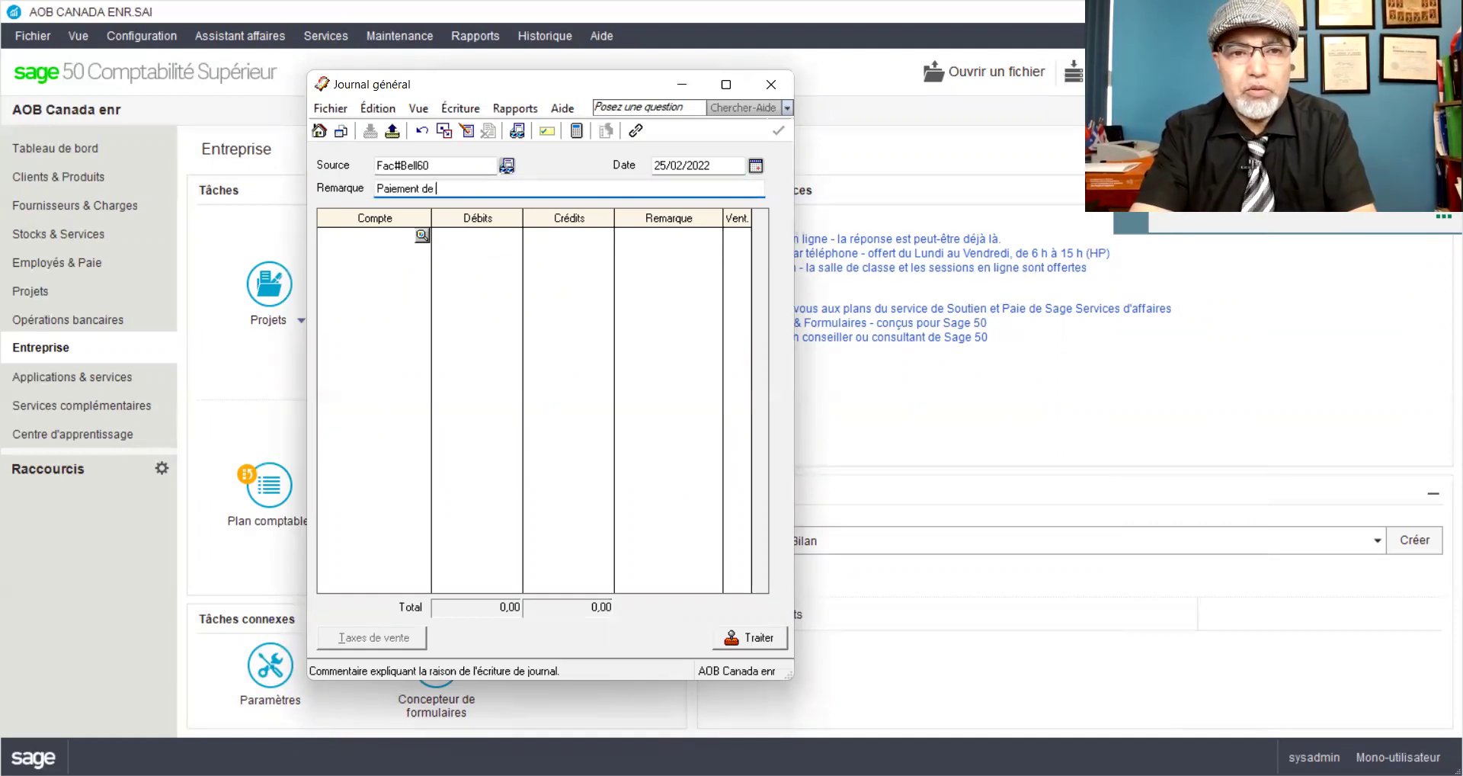
pyautogui.write('la facture ')
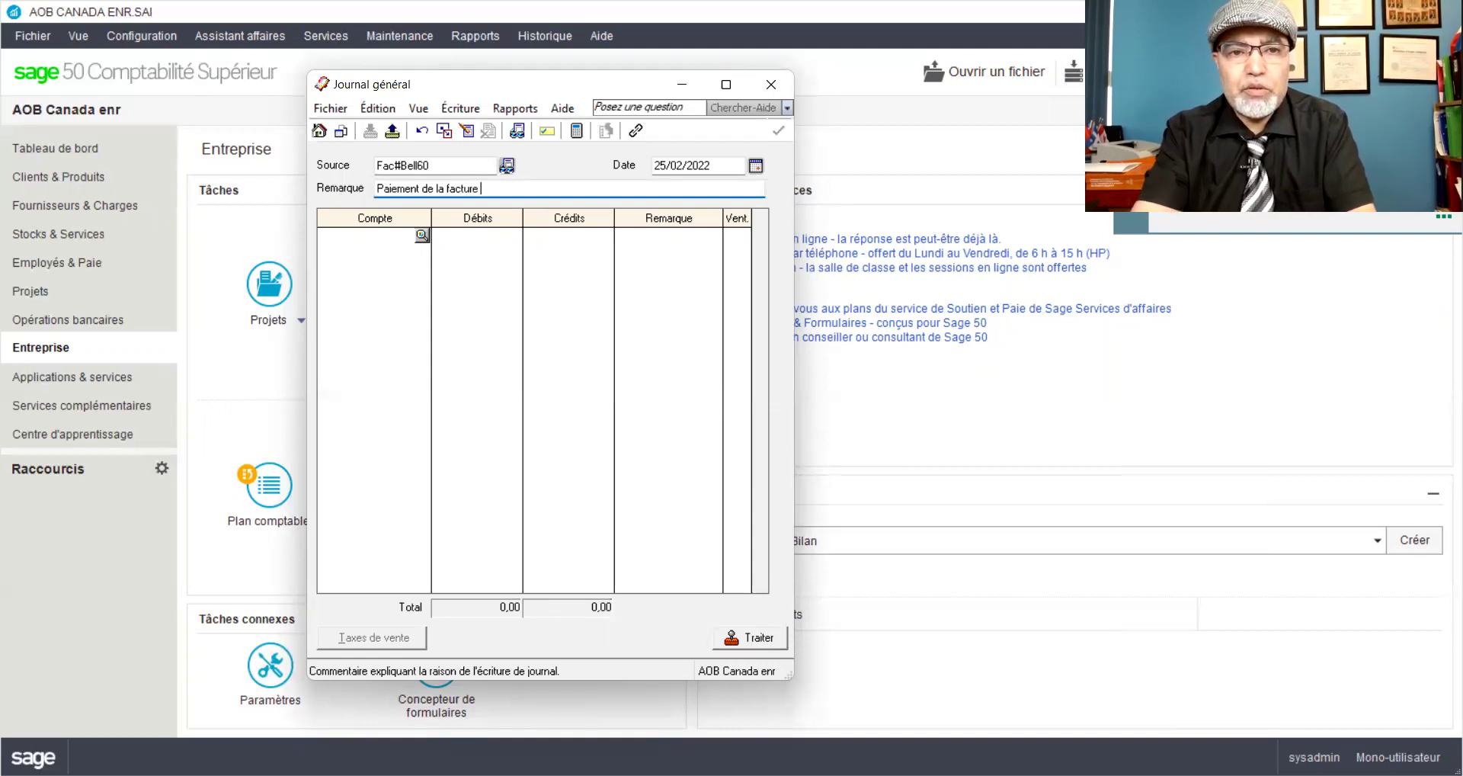
pyautogui.write('de téléphone ')
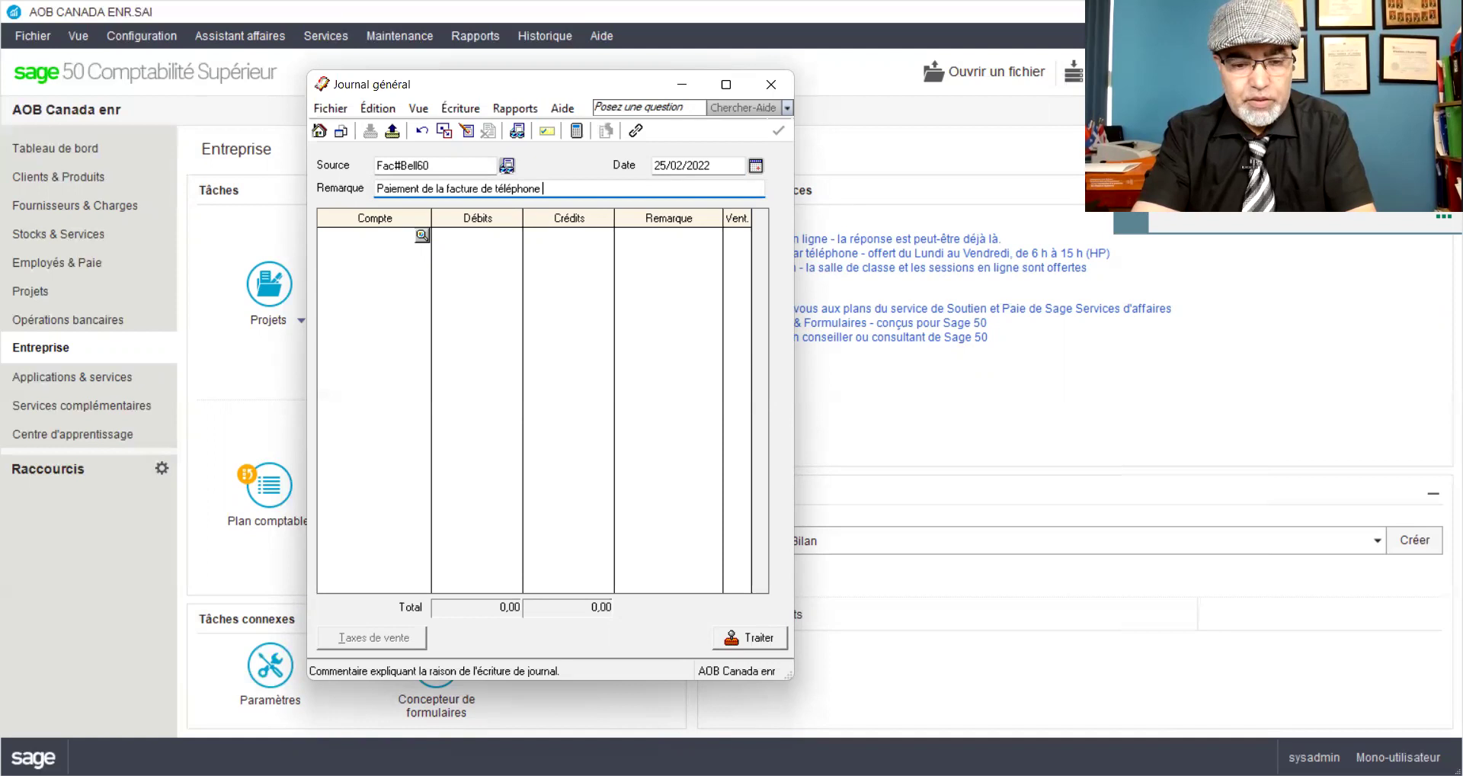
pyautogui.write('d')
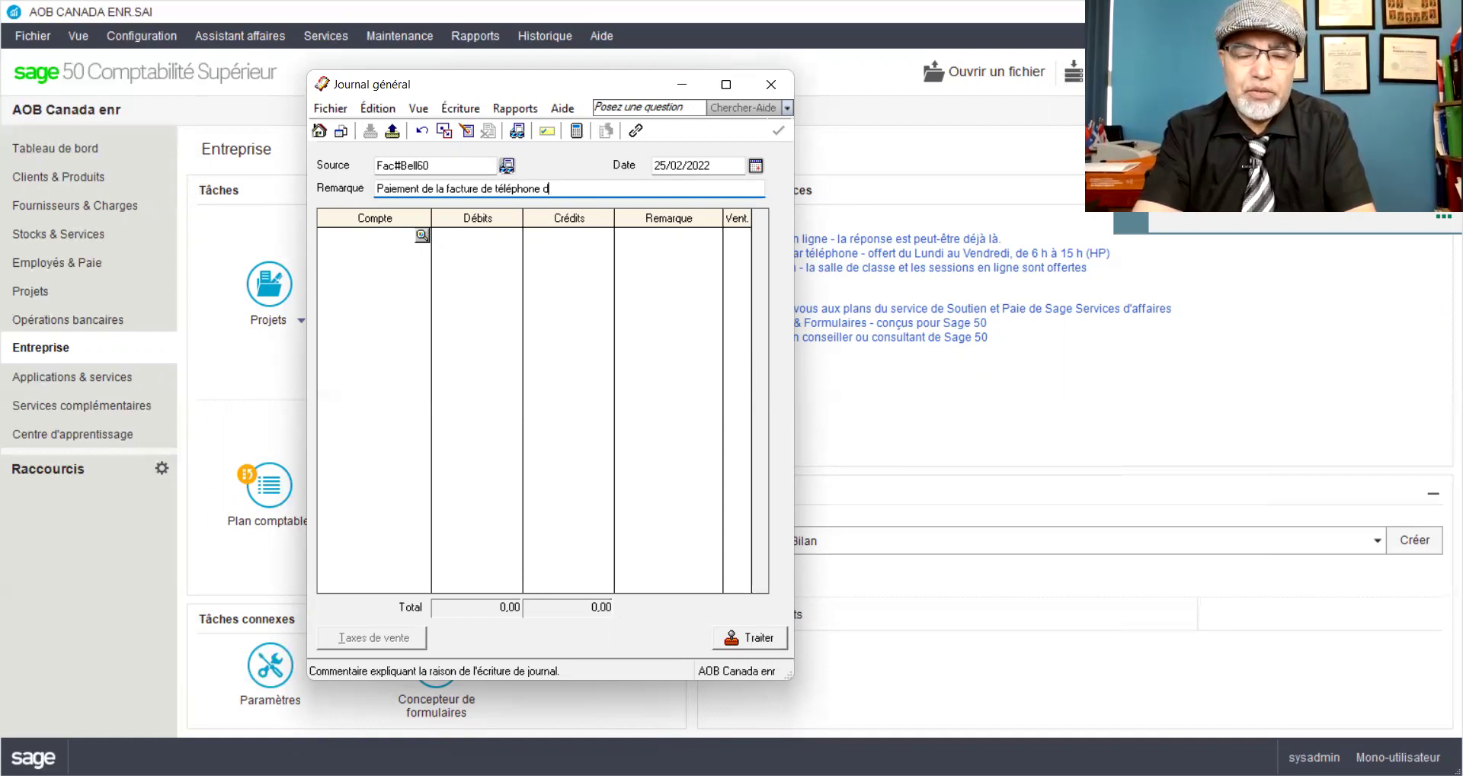
pyautogui.write('e la rési')
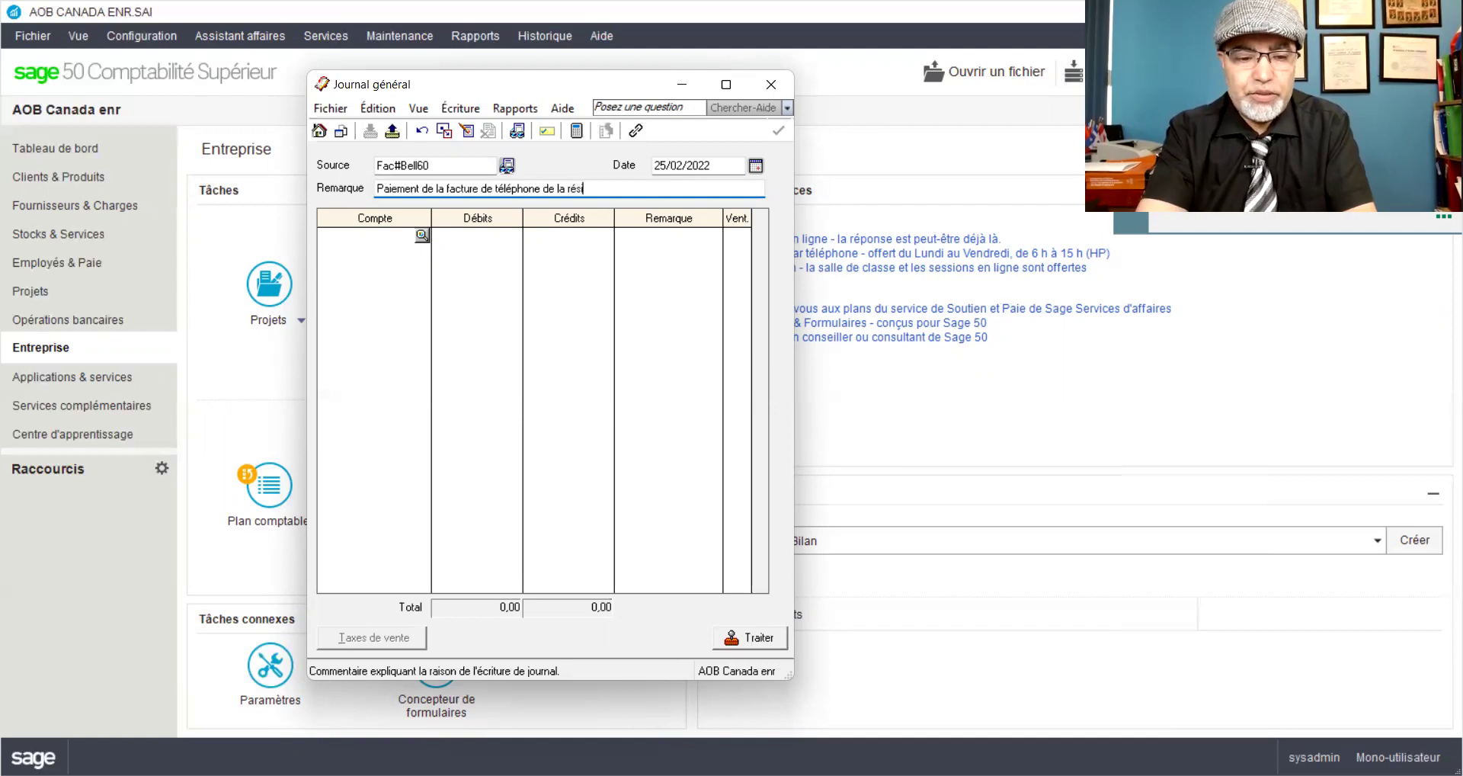
pyautogui.write('dence de Mr AO')
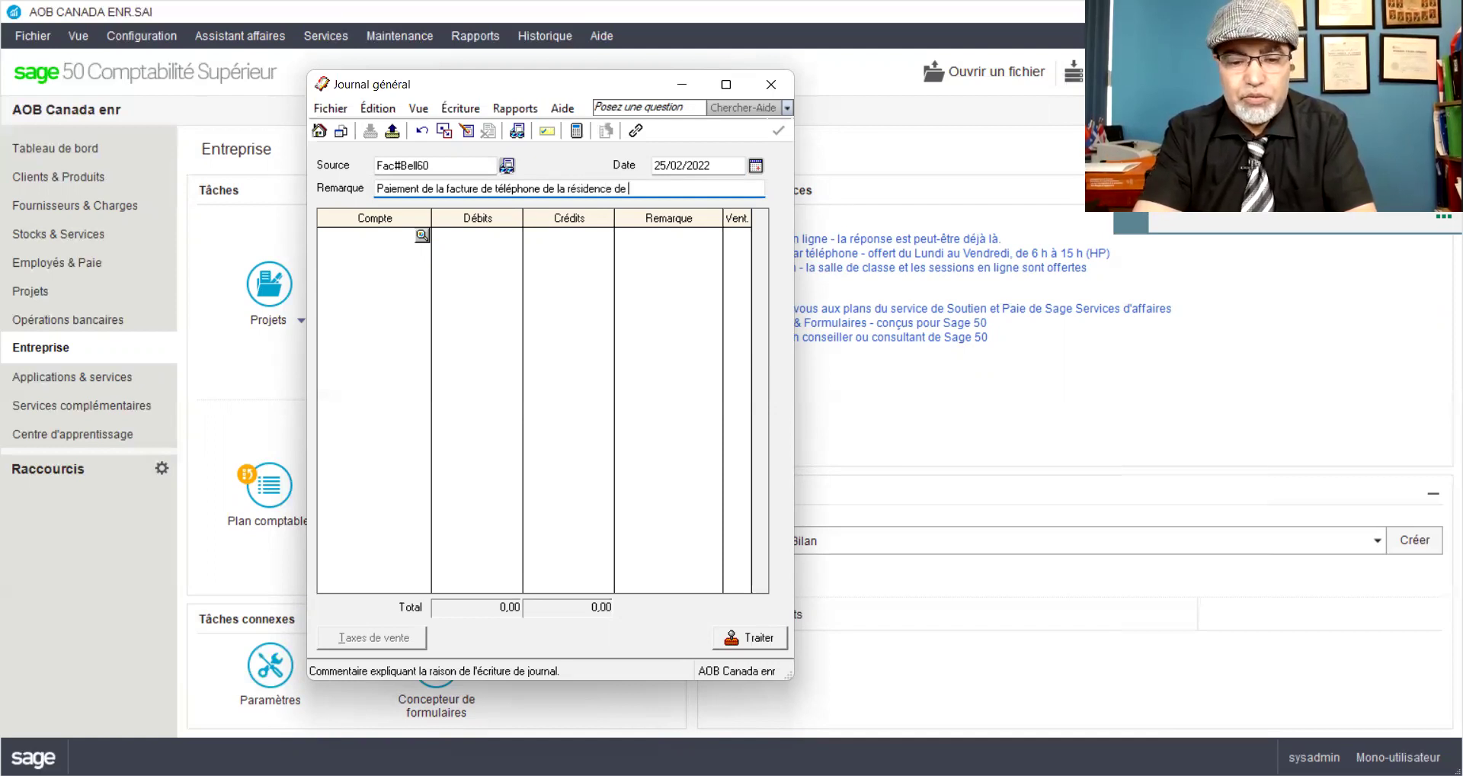
pyautogui.write('B')
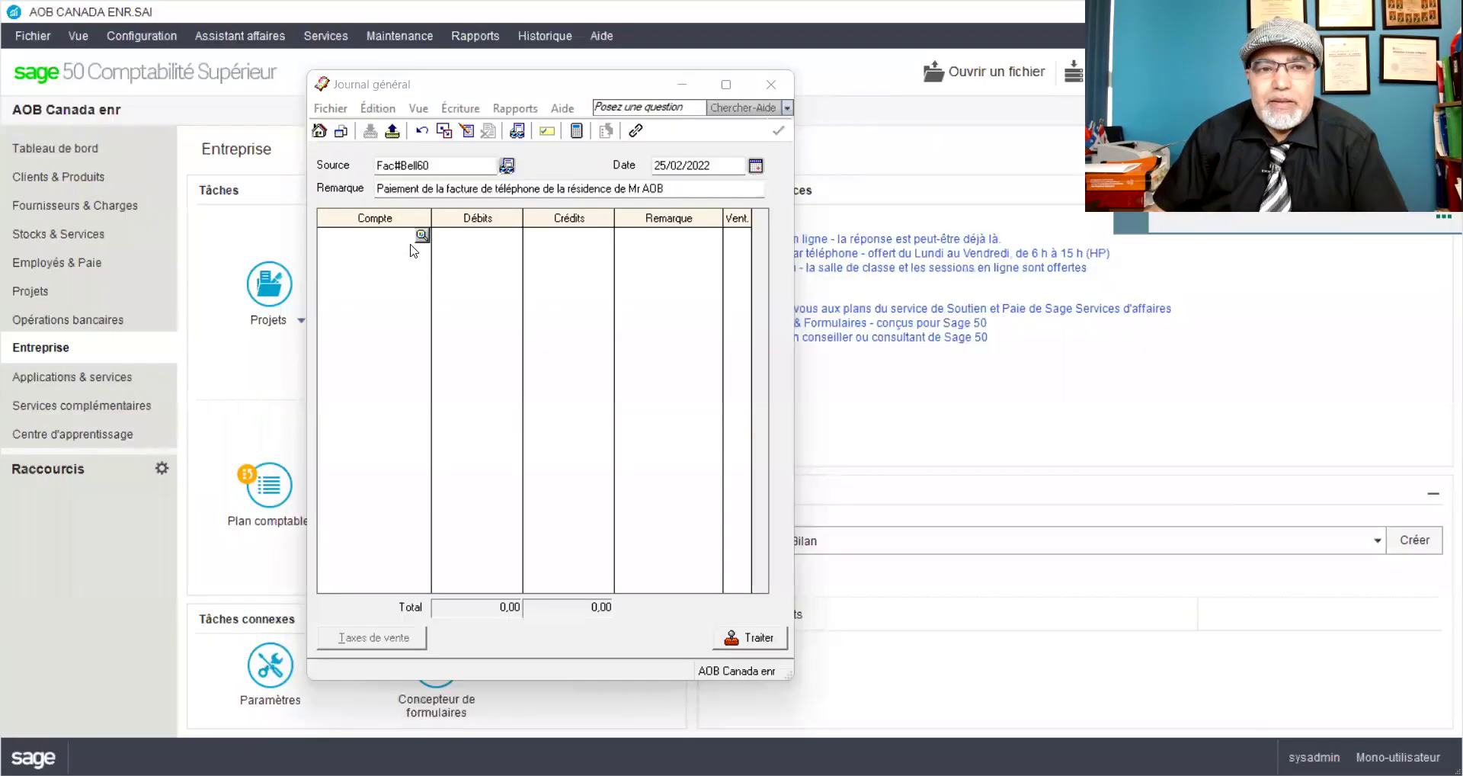
pyautogui.click(390, 236)
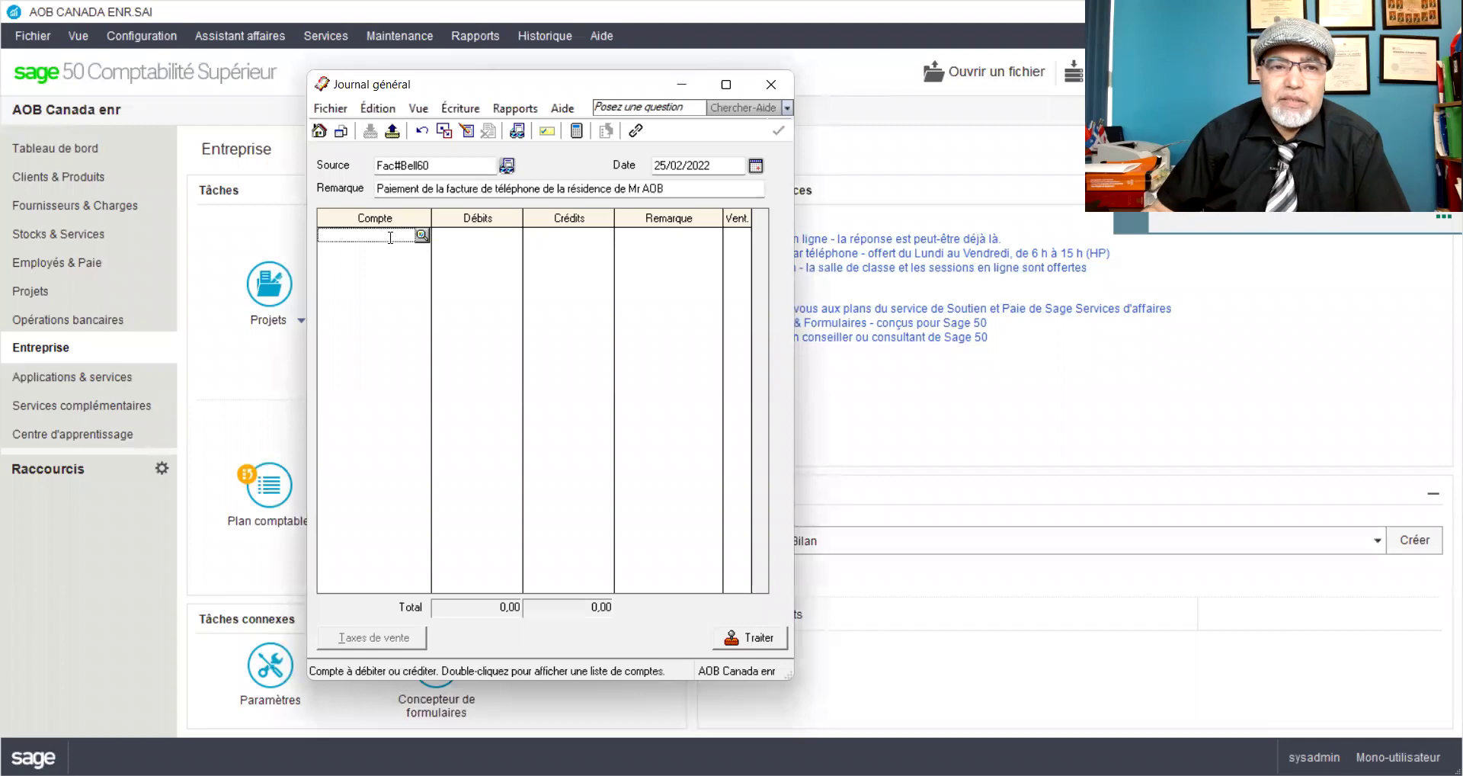
# Step: Debit 3015 AOB_Retraits 402,41 and credit 1050 Petite caisse for the balance
pyautogui.write('3015')
pyautogui.press('Tab')
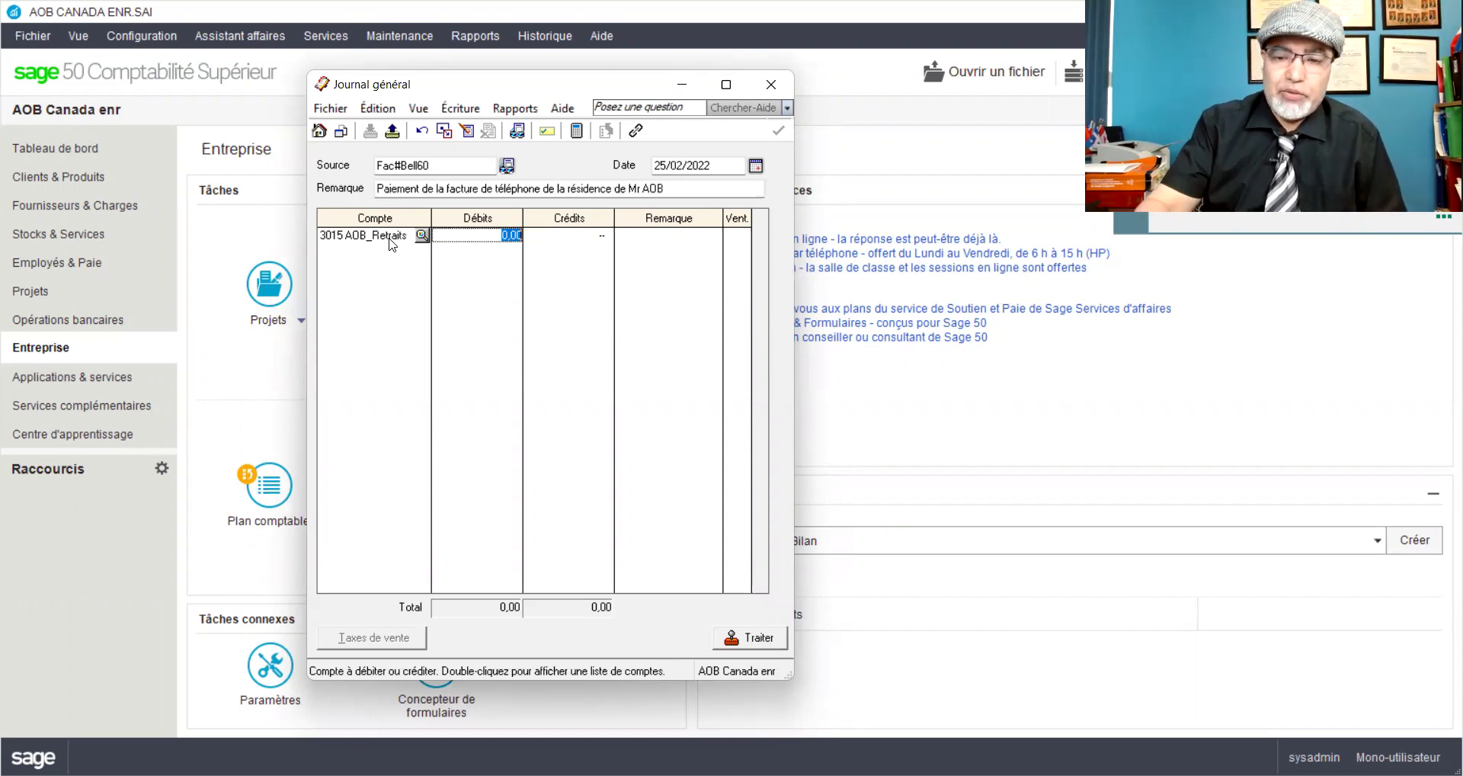
pyautogui.write('402,41')
pyautogui.click(378, 265)
pyautogui.write('1060')
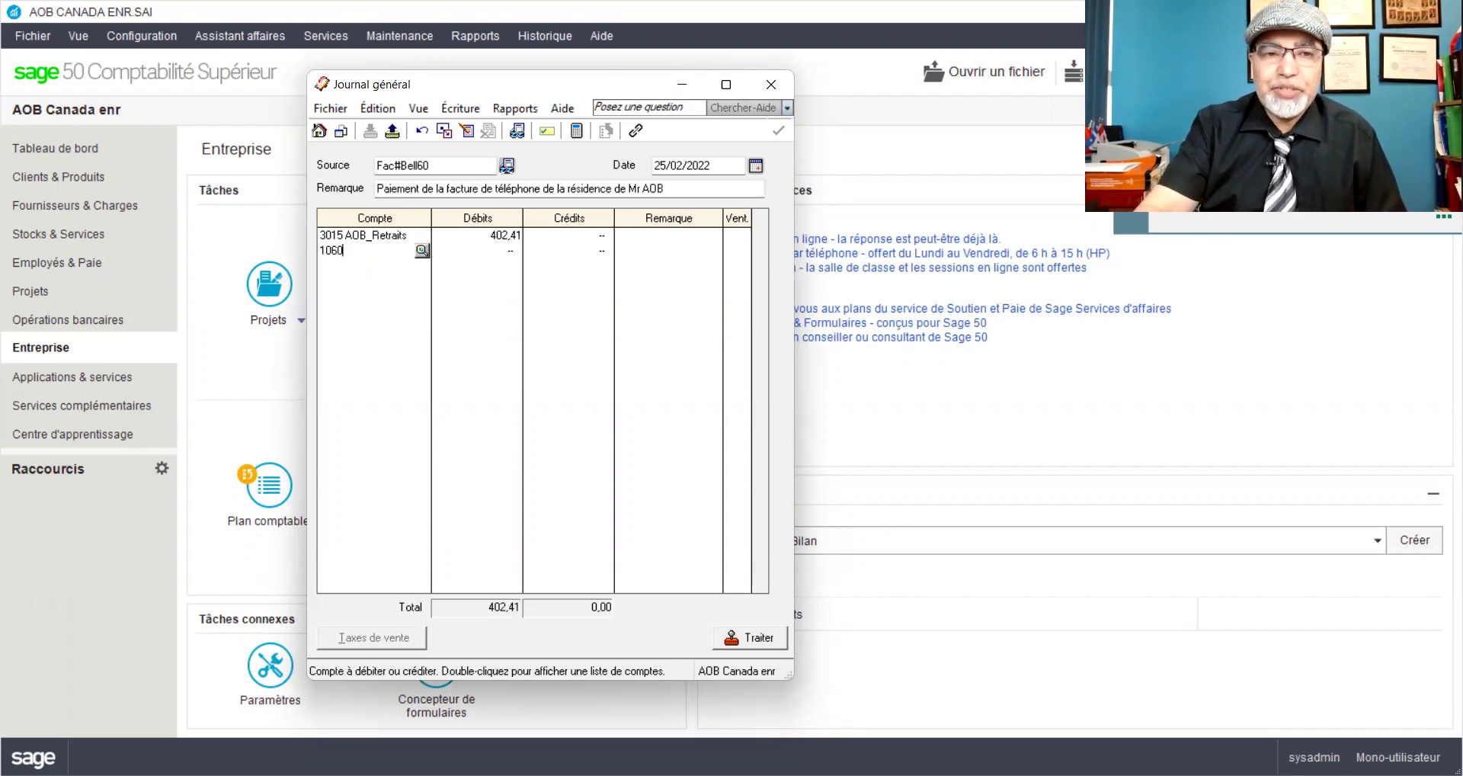
pyautogui.press('BackSpace')
pyautogui.press('BackSpace')
pyautogui.write('50')
pyautogui.press('Tab')
pyautogui.press('Tab')
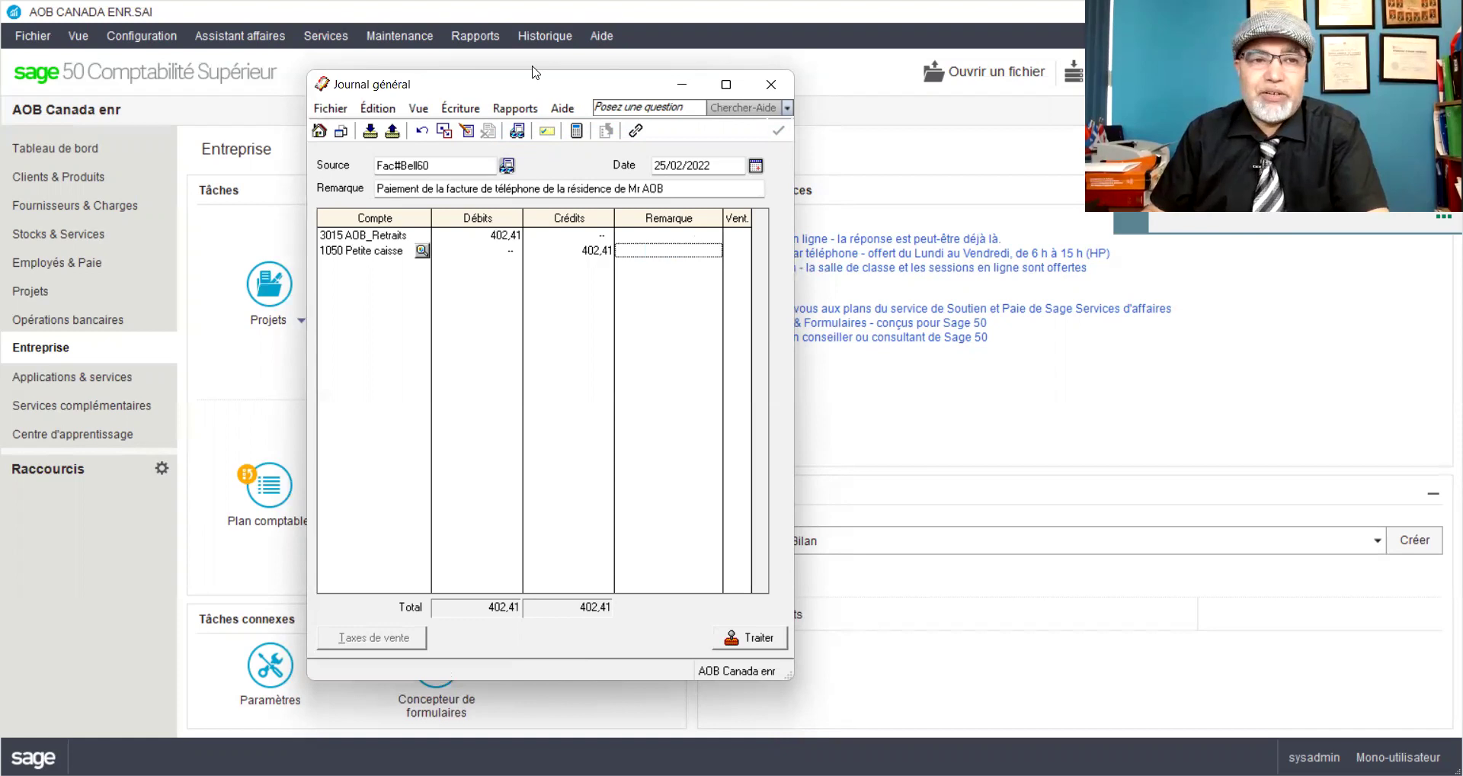
# Step: Review the journal entry details, then post it, accepting the date warning
pyautogui.hotkey('ctrl', 'j')
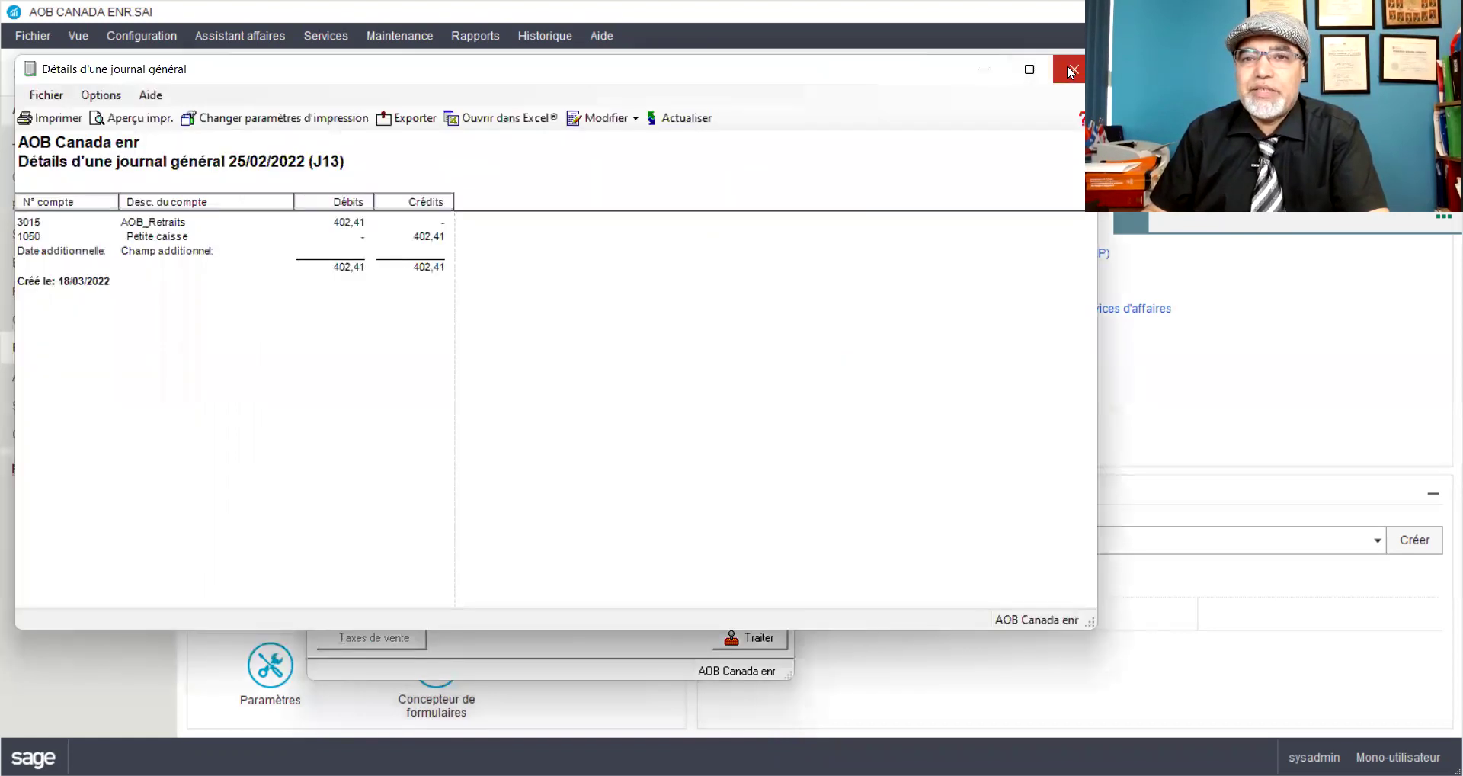
pyautogui.click(1067, 67)
pyautogui.click(743, 637)
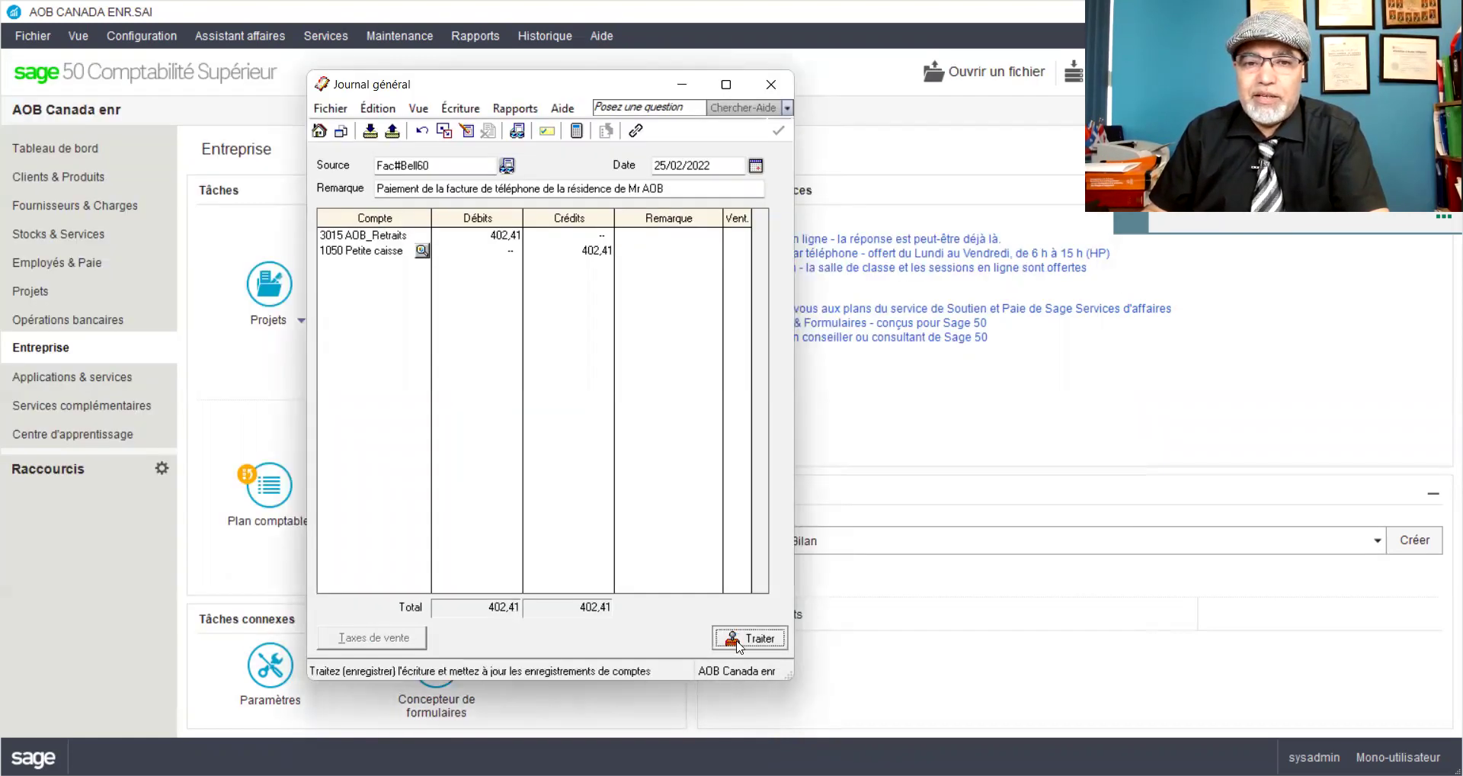
pyautogui.click(787, 470)
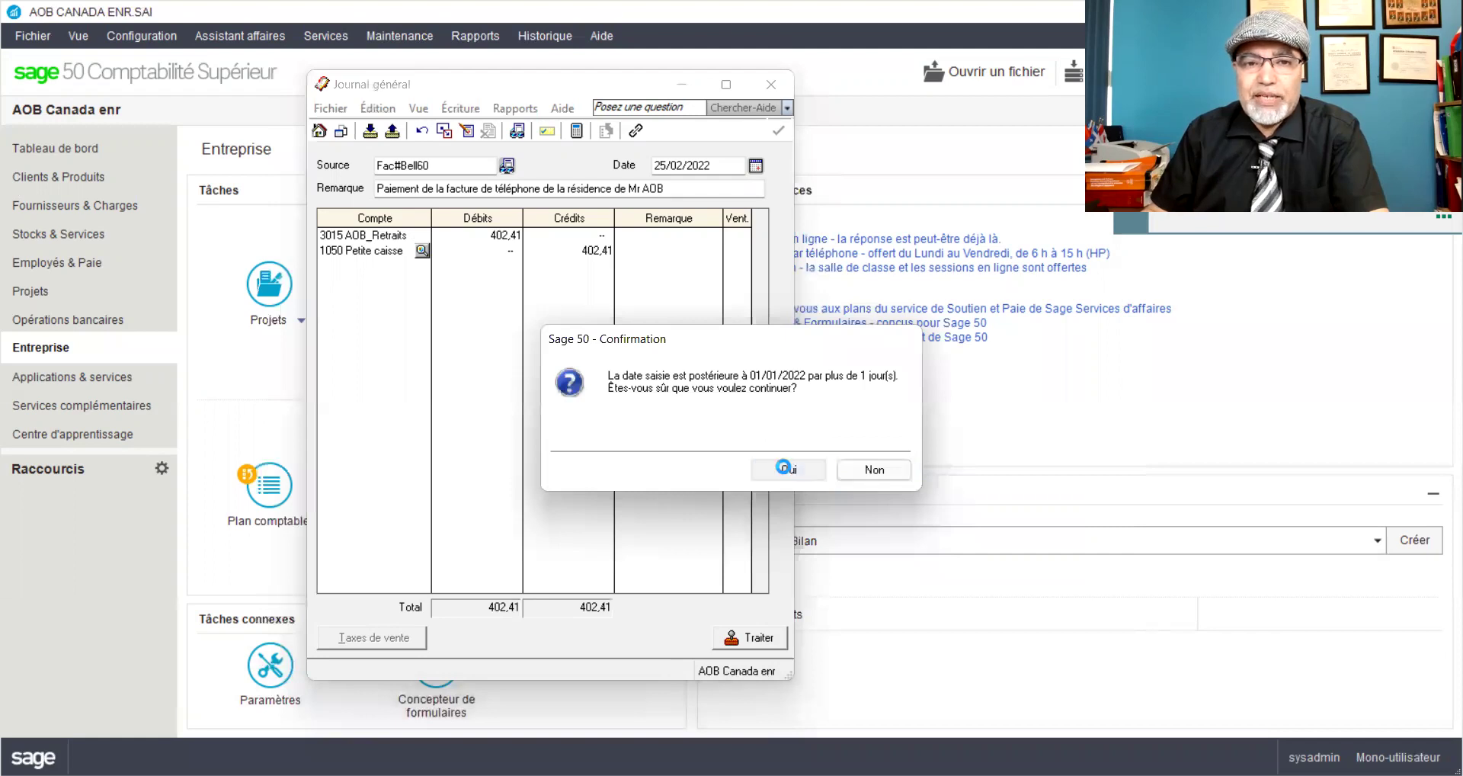
pyautogui.click(689, 438)
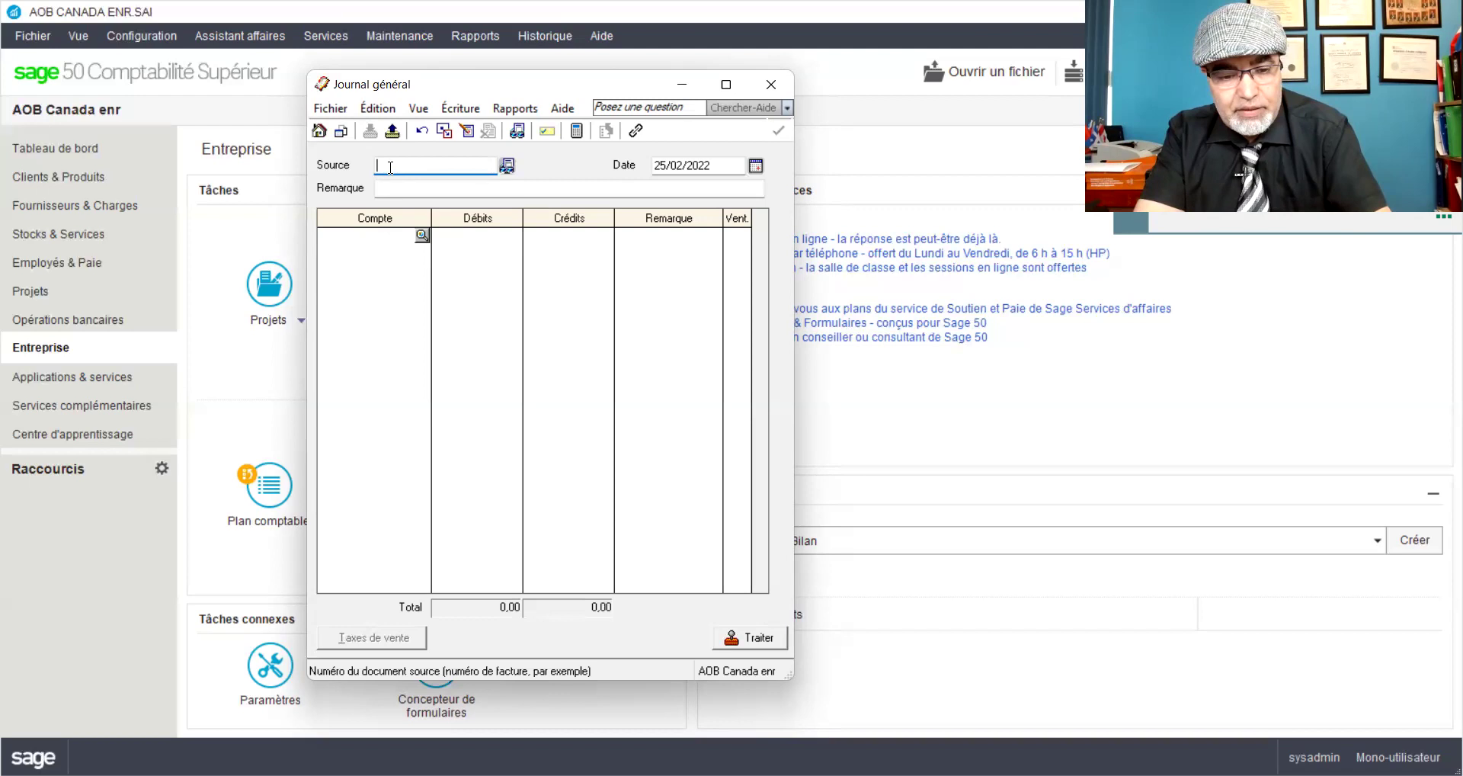
# Step: Enter source Fact#ASS65 and date 26 on the general journal entry
pyautogui.write('Fac')
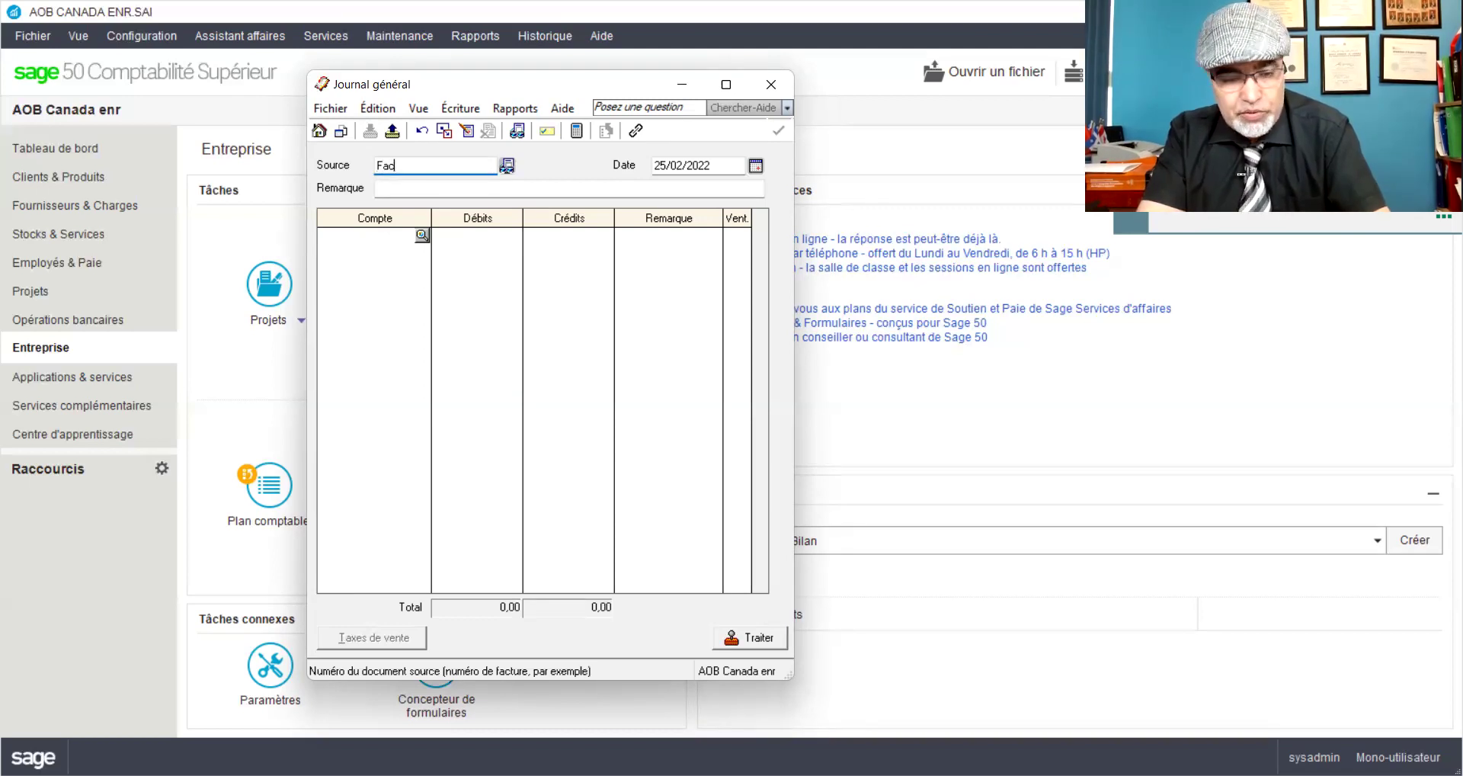
pyautogui.write('t#ASS65')
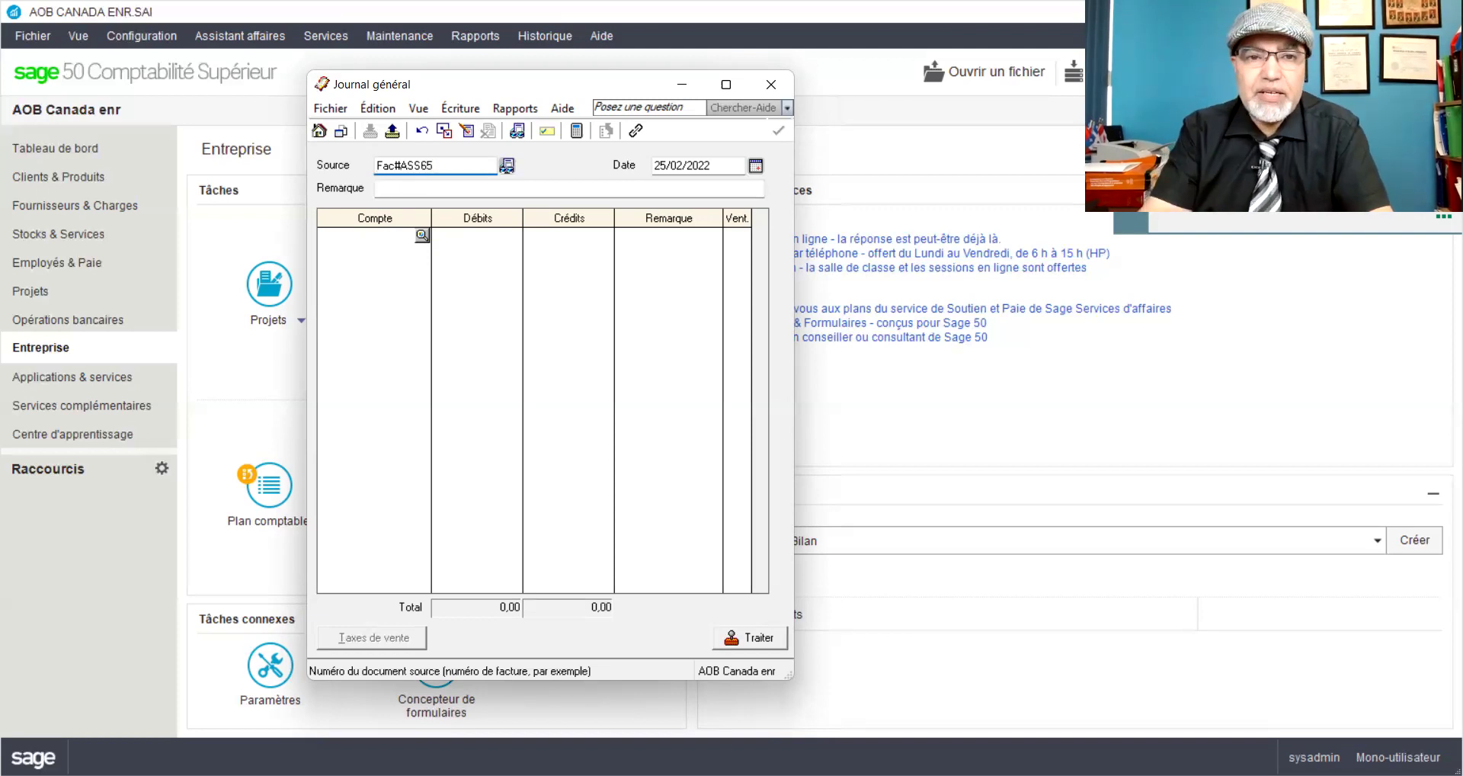
pyautogui.click(660, 165)
pyautogui.write('26')
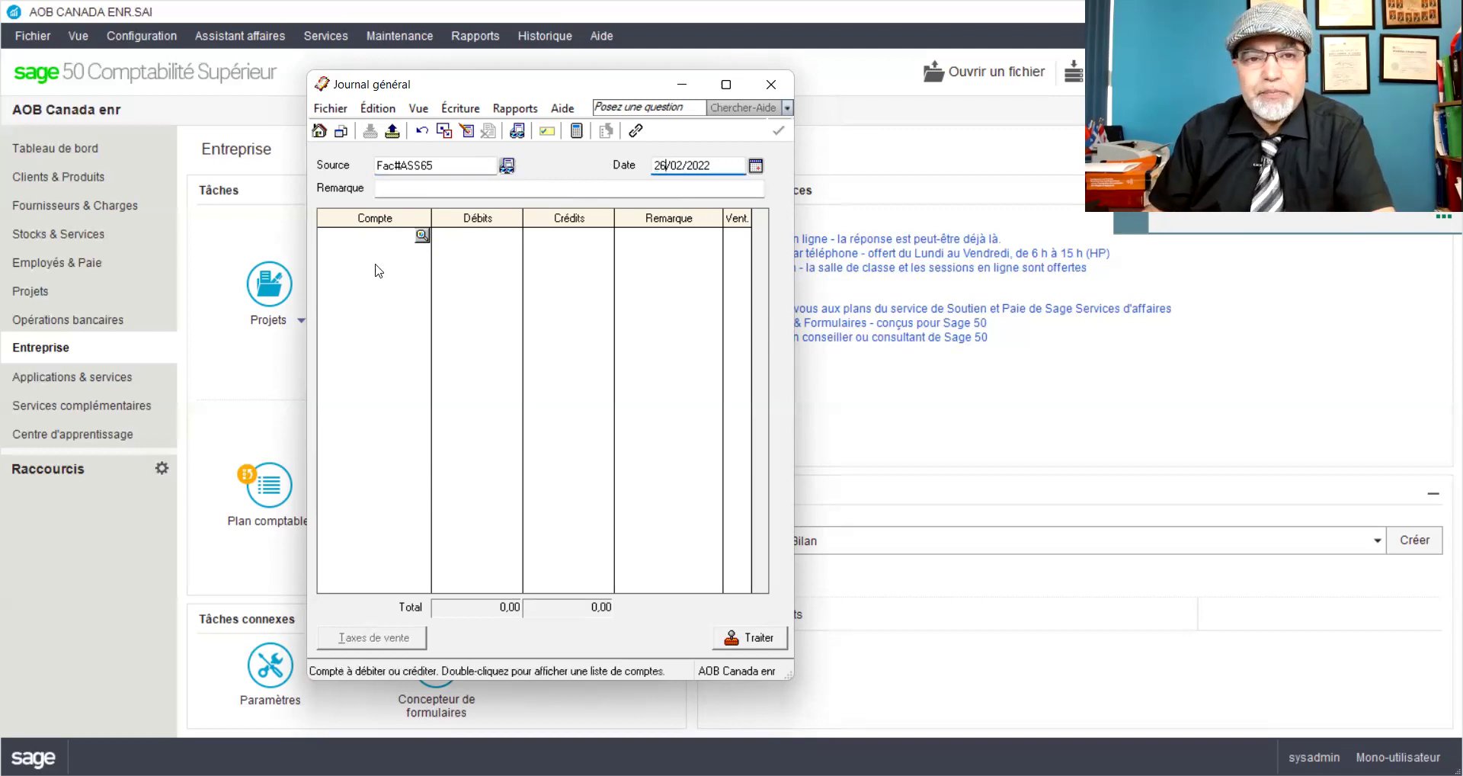
# Step: Write the remark 'Paiement de deux mois d'assurance(fev+mars)35,45$x2'
pyautogui.click(402, 190)
pyautogui.write('Paieemt')
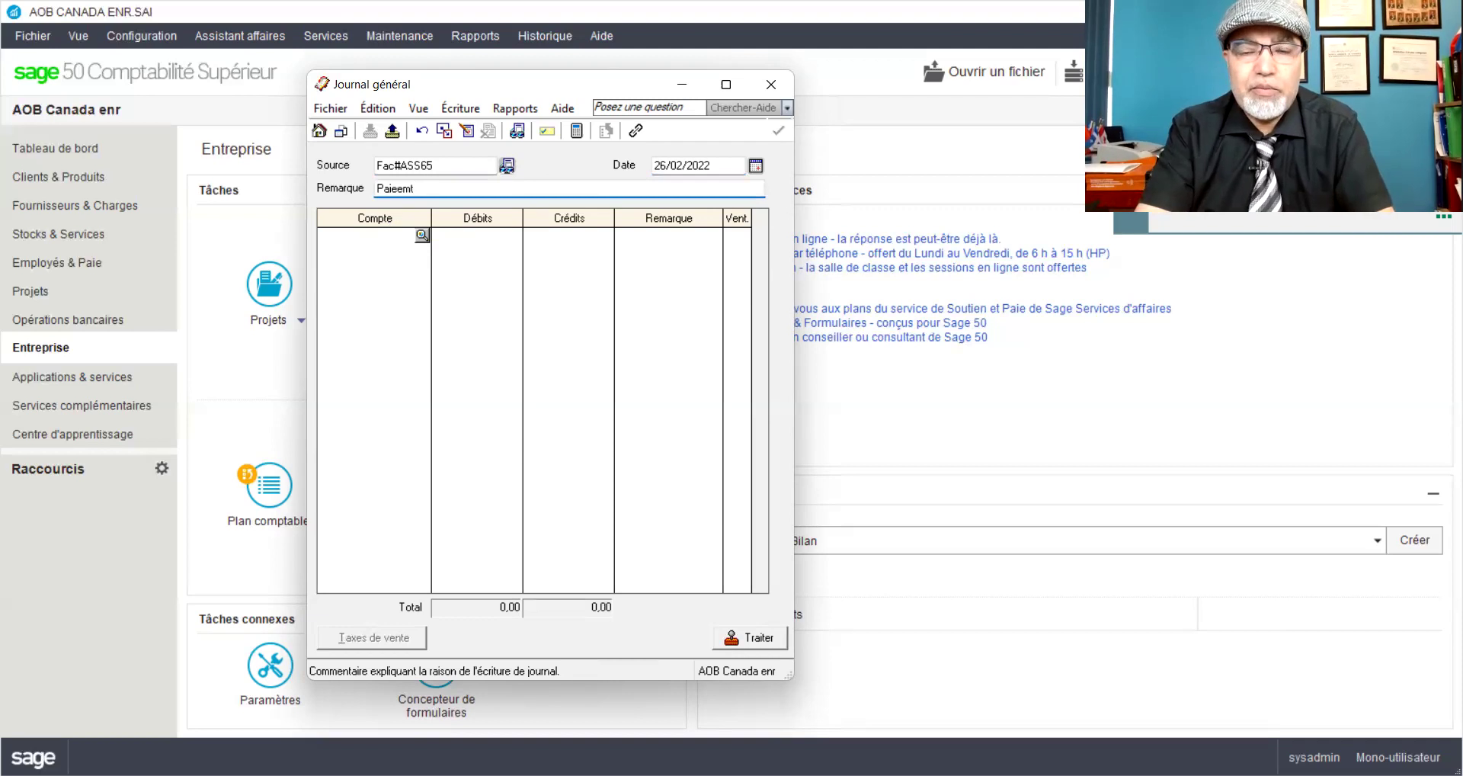
pyautogui.press('BackSpace')
pyautogui.press('BackSpace')
pyautogui.press('BackSpace')
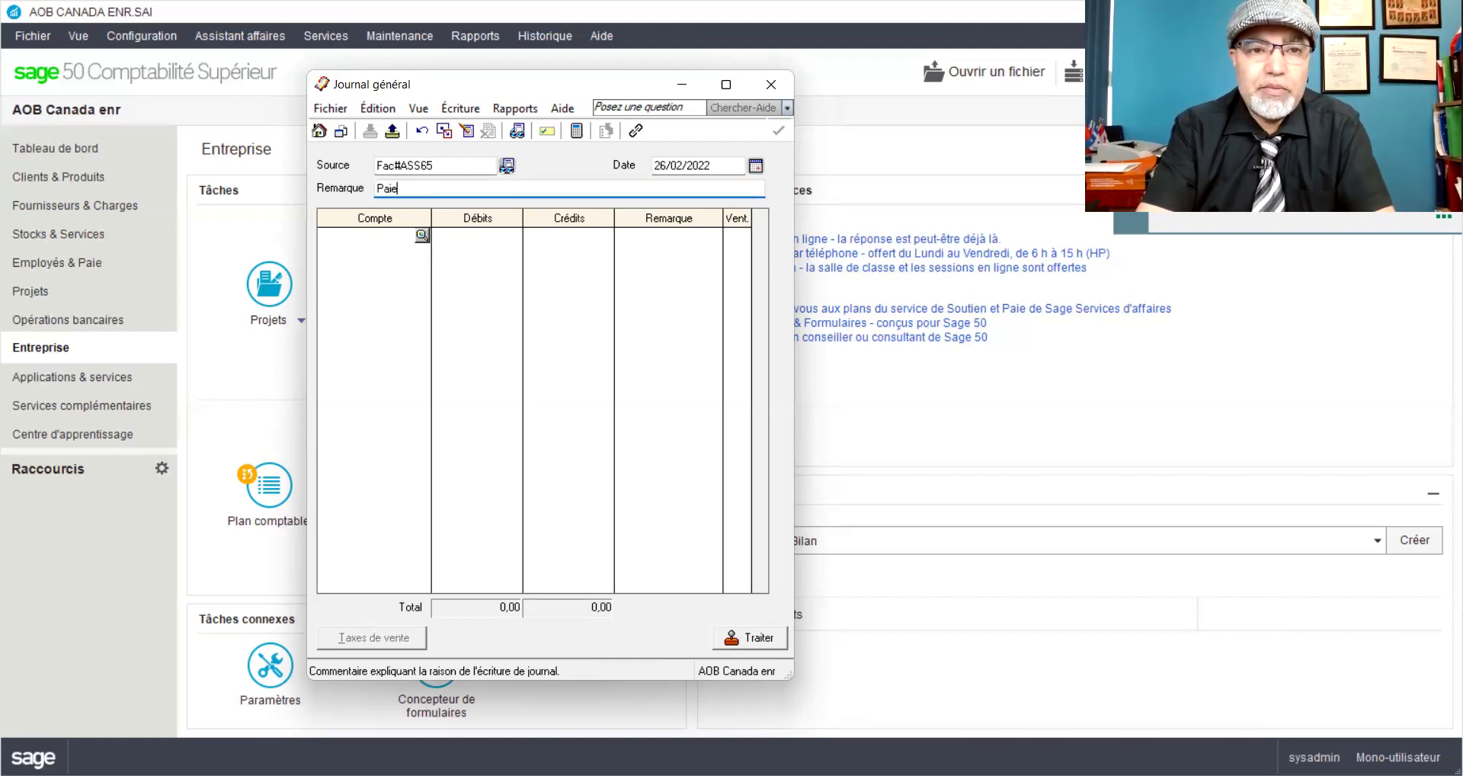
pyautogui.write('ment de ')
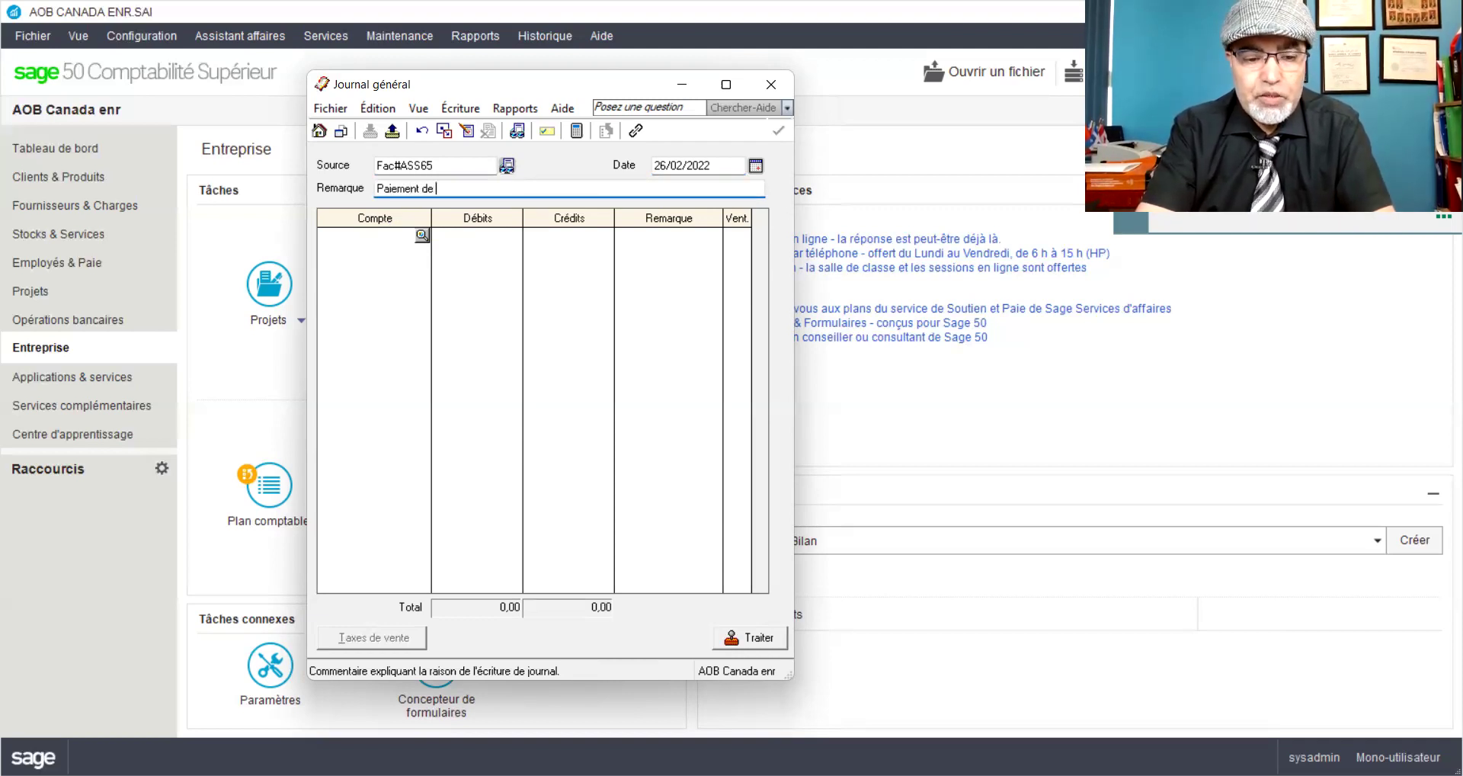
pyautogui.write('deux mois')
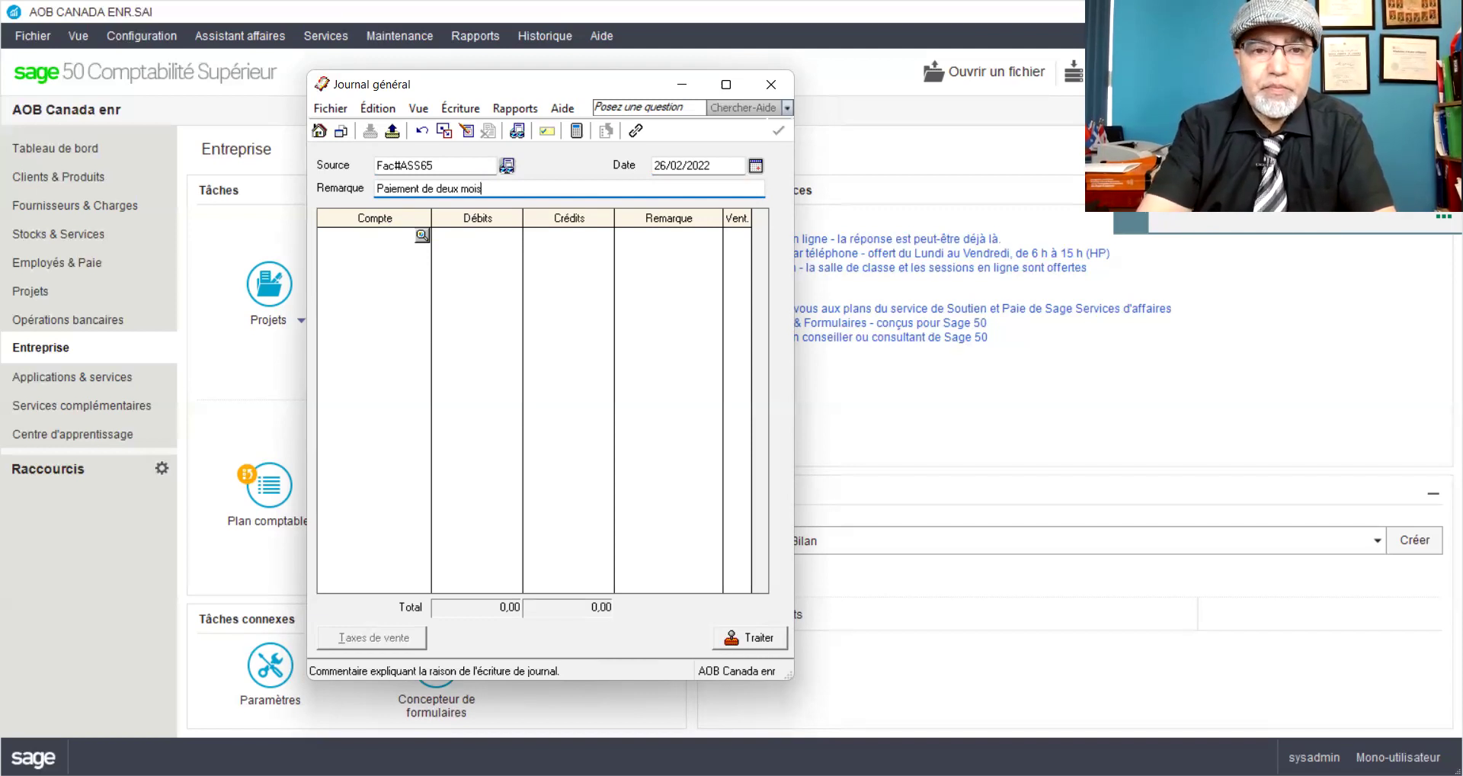
pyautogui.write(" d'assurance")
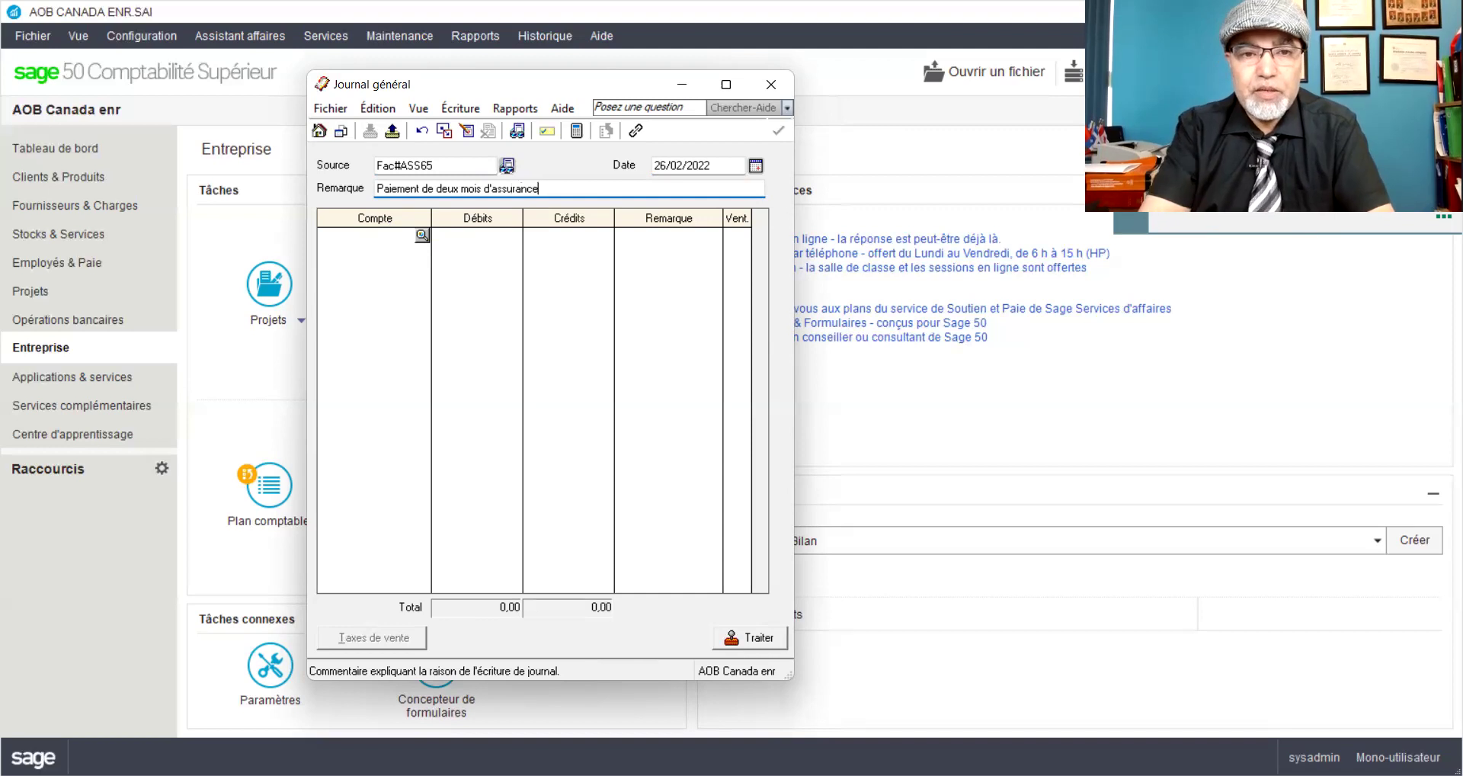
pyautogui.write('(fev+mars)')
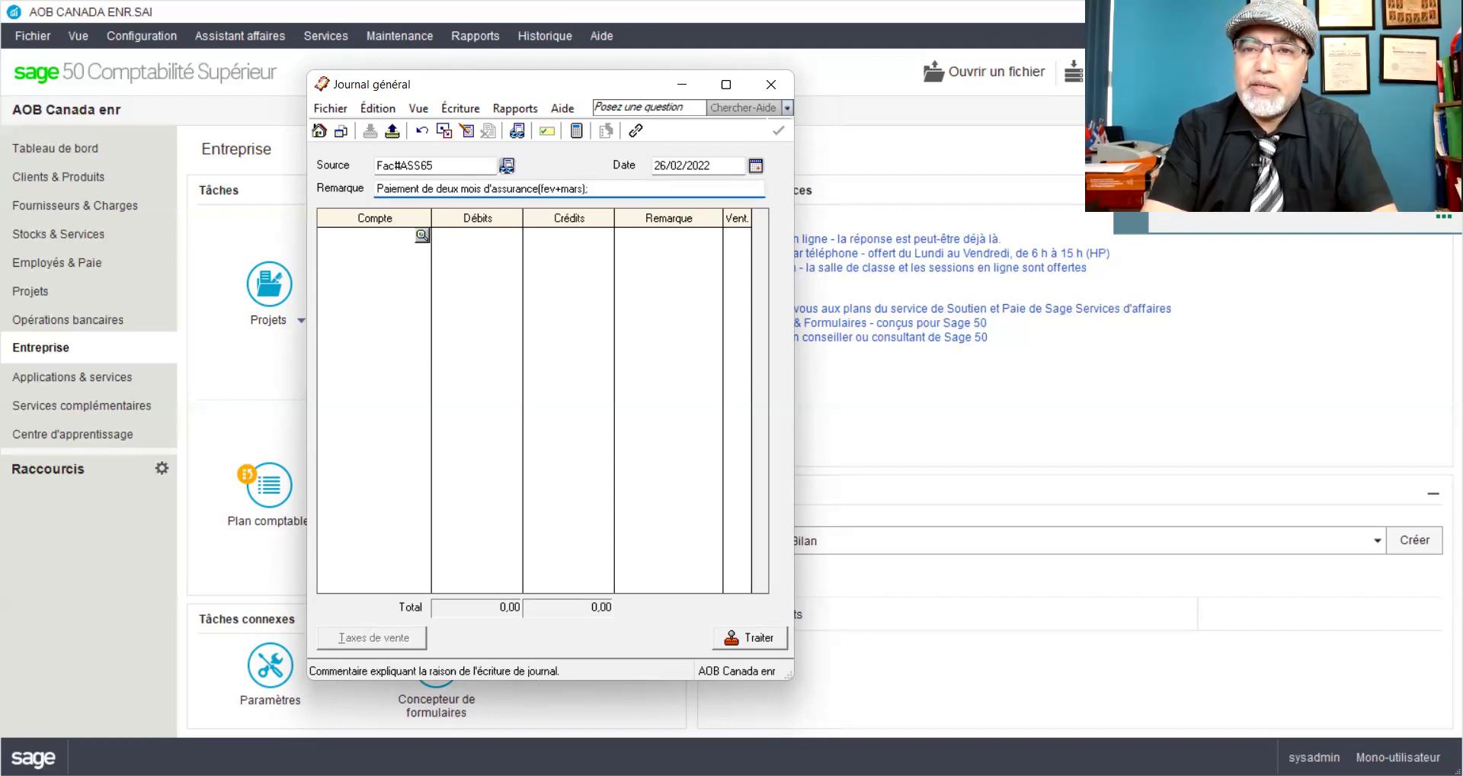
pyautogui.write('35')
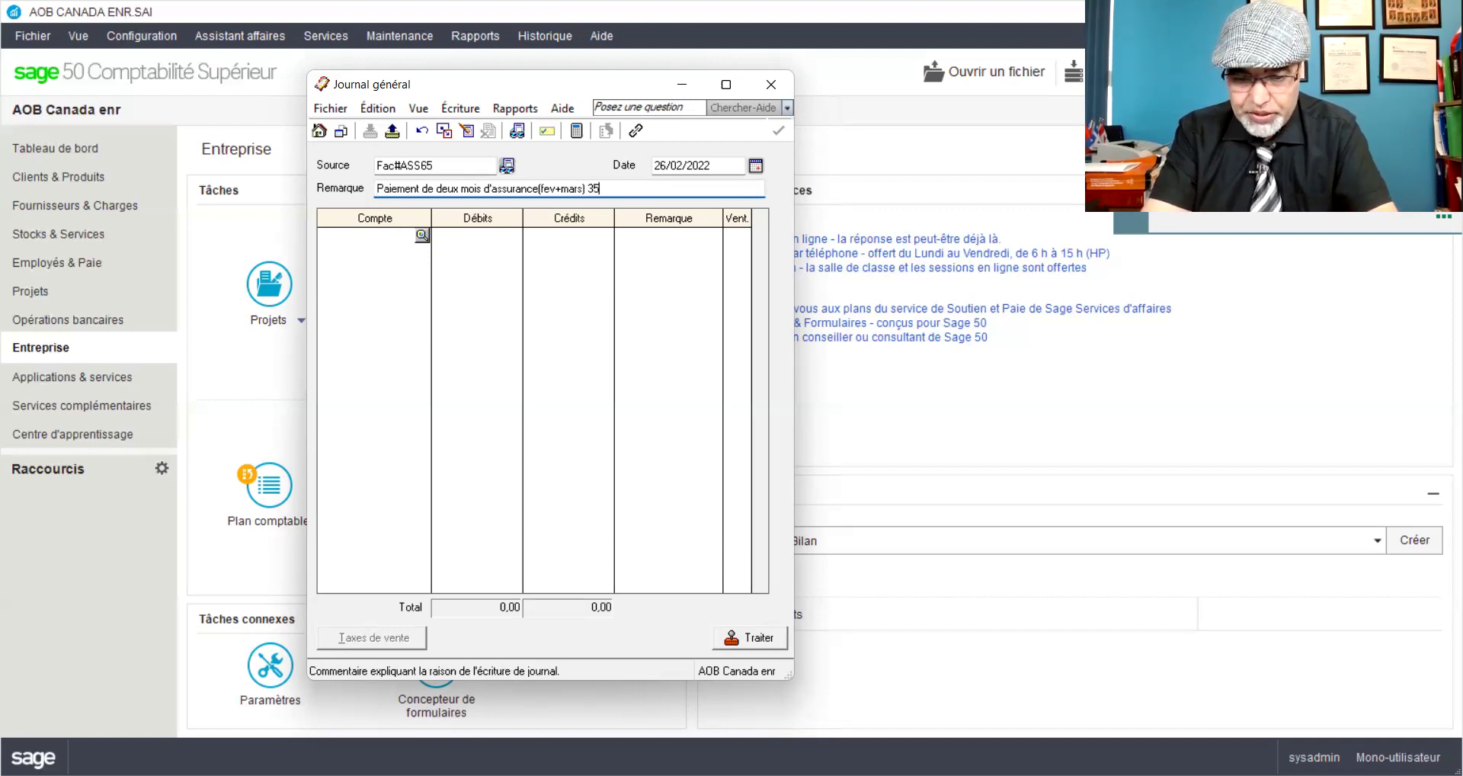
pyautogui.write(',45')
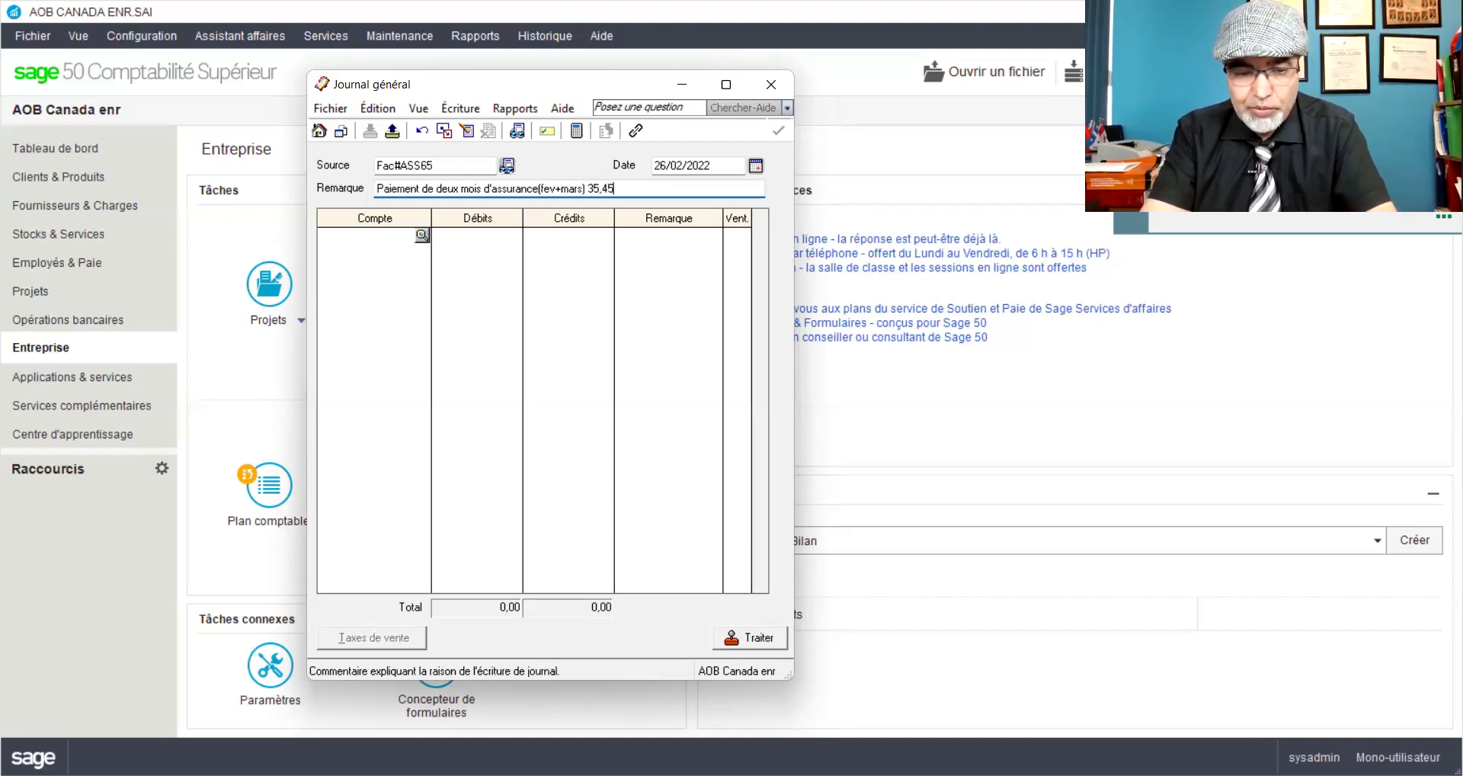
pyautogui.write('$x2')
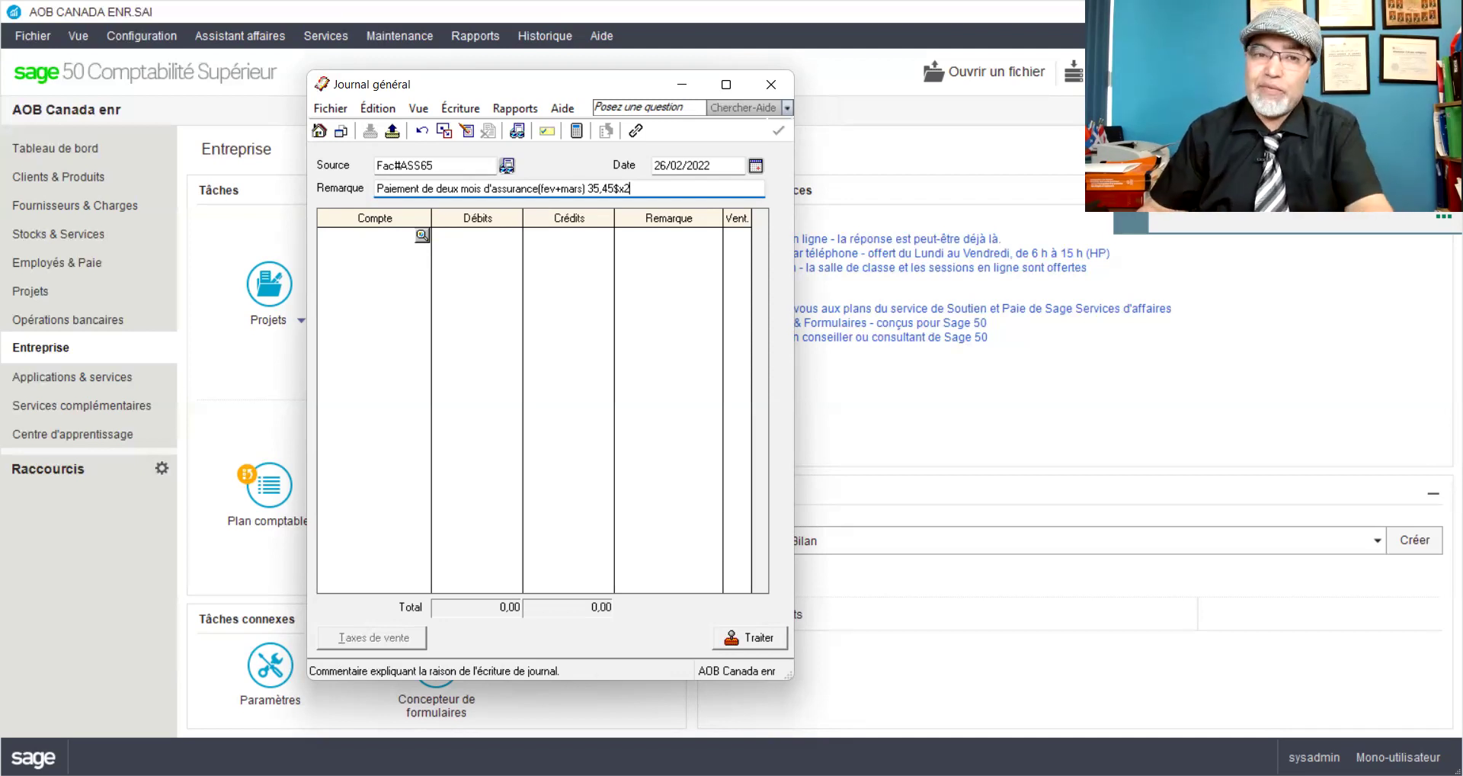
# Step: Enter the lines: 3015 debited 70,90 and 1050 Petite caisse credited
pyautogui.click(387, 238)
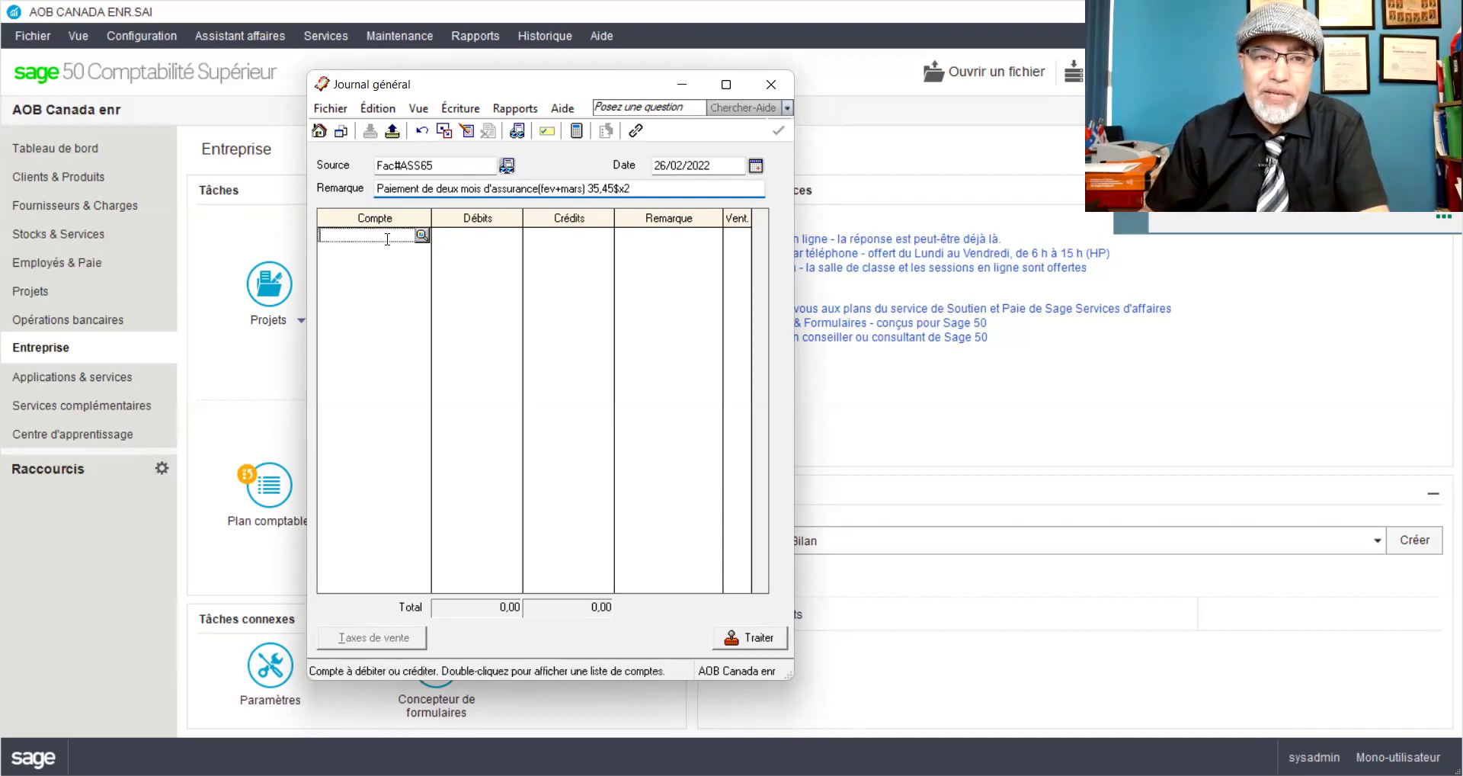
pyautogui.write('3015')
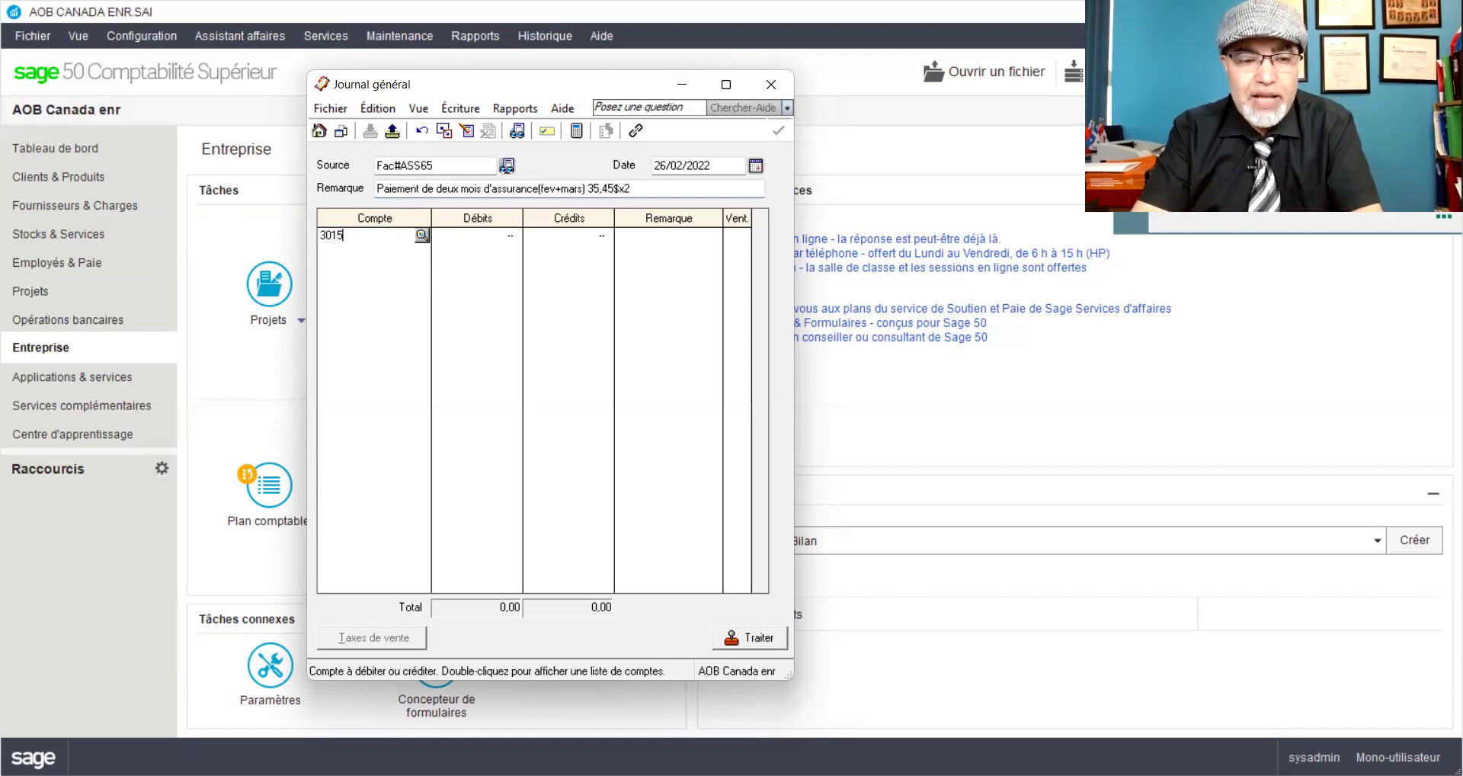
pyautogui.press('Tab')
pyautogui.write('70,90')
pyautogui.press('Tab')
pyautogui.click(388, 247)
pyautogui.write('1050')
pyautogui.press('Tab')
pyautogui.press('Tab')
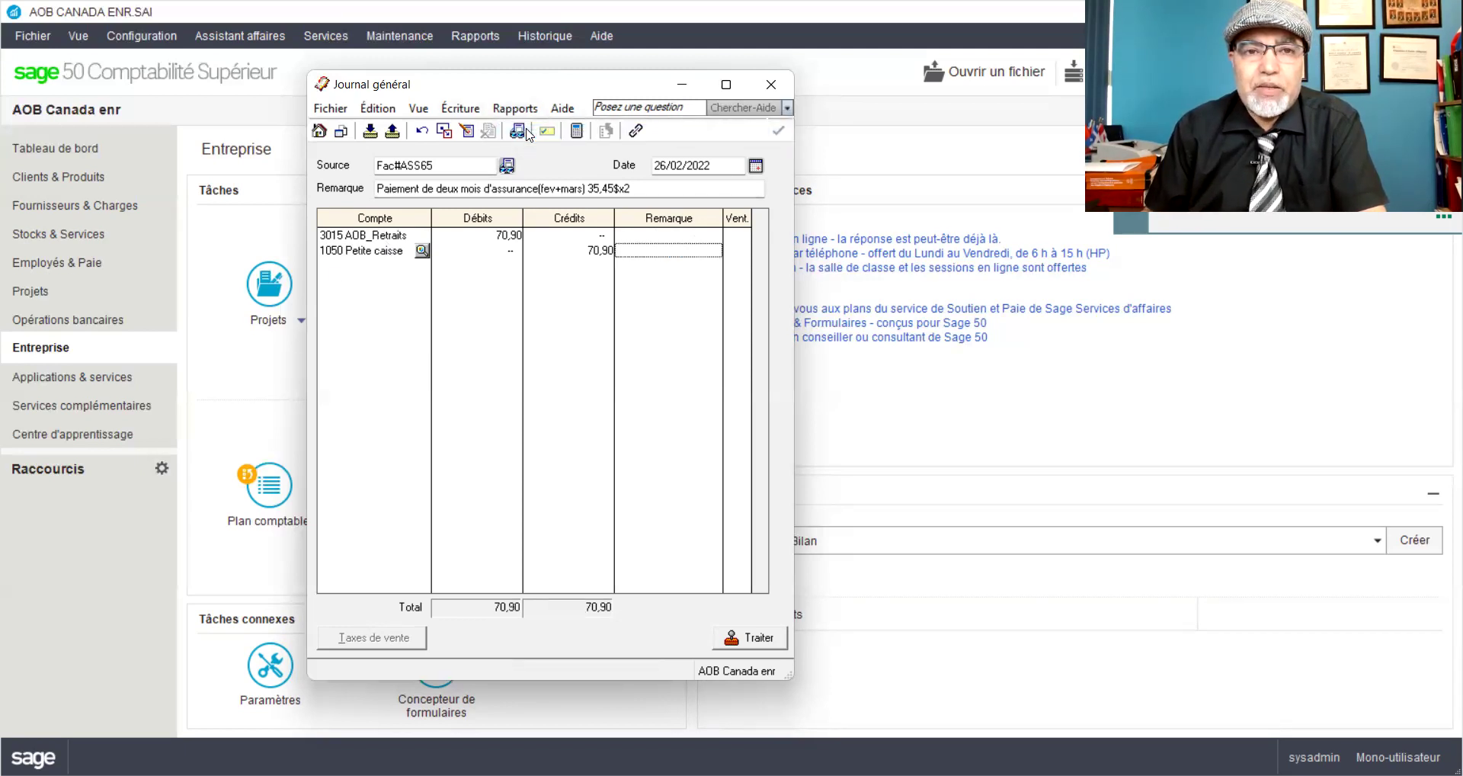
# Step: Preview the entry, then post it, accepting the date warning
pyautogui.hotkey('ctrl', 'j')
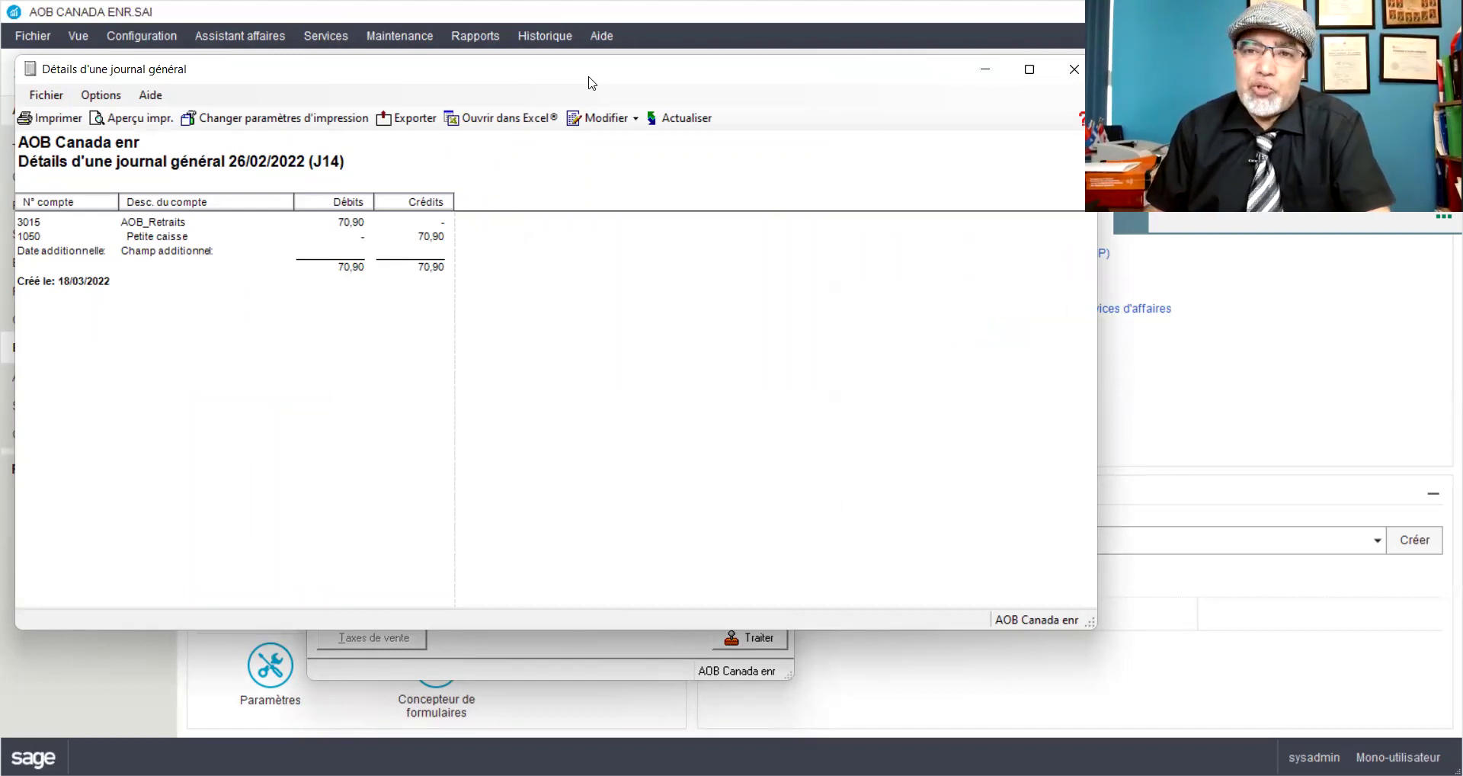
pyautogui.moveTo(246, 84); pyautogui.dragTo(265, 81)
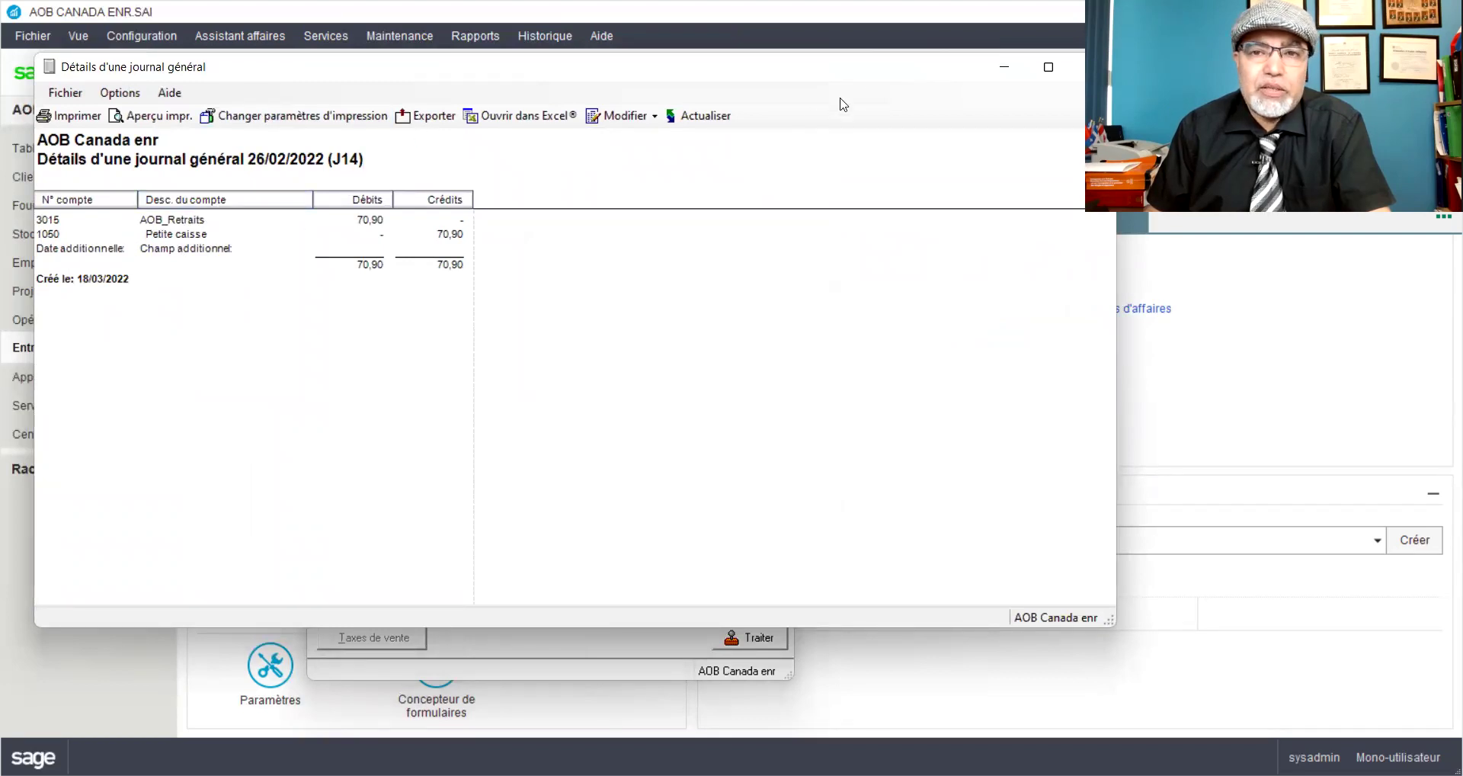
pyautogui.moveTo(891, 79); pyautogui.dragTo(670, 112)
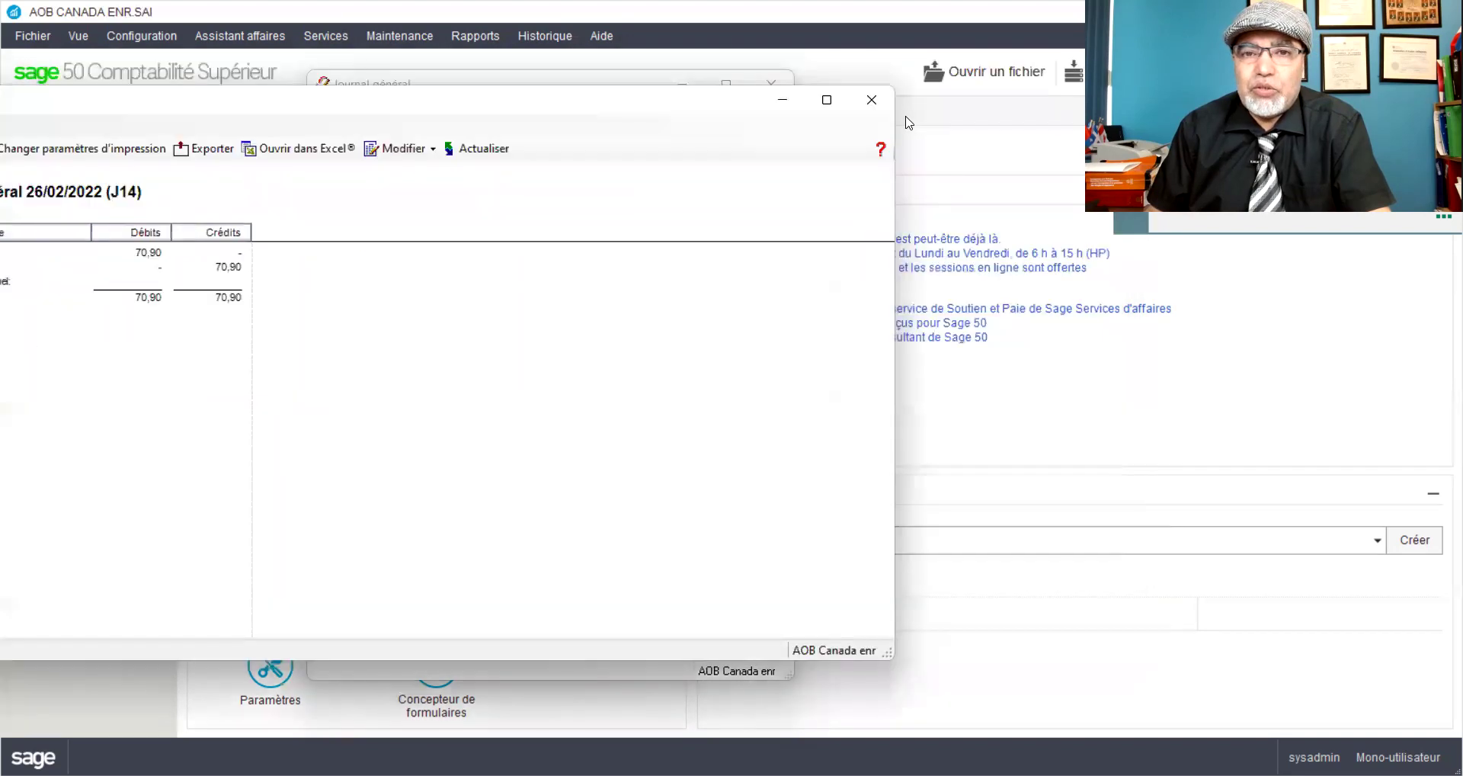
pyautogui.click(872, 100)
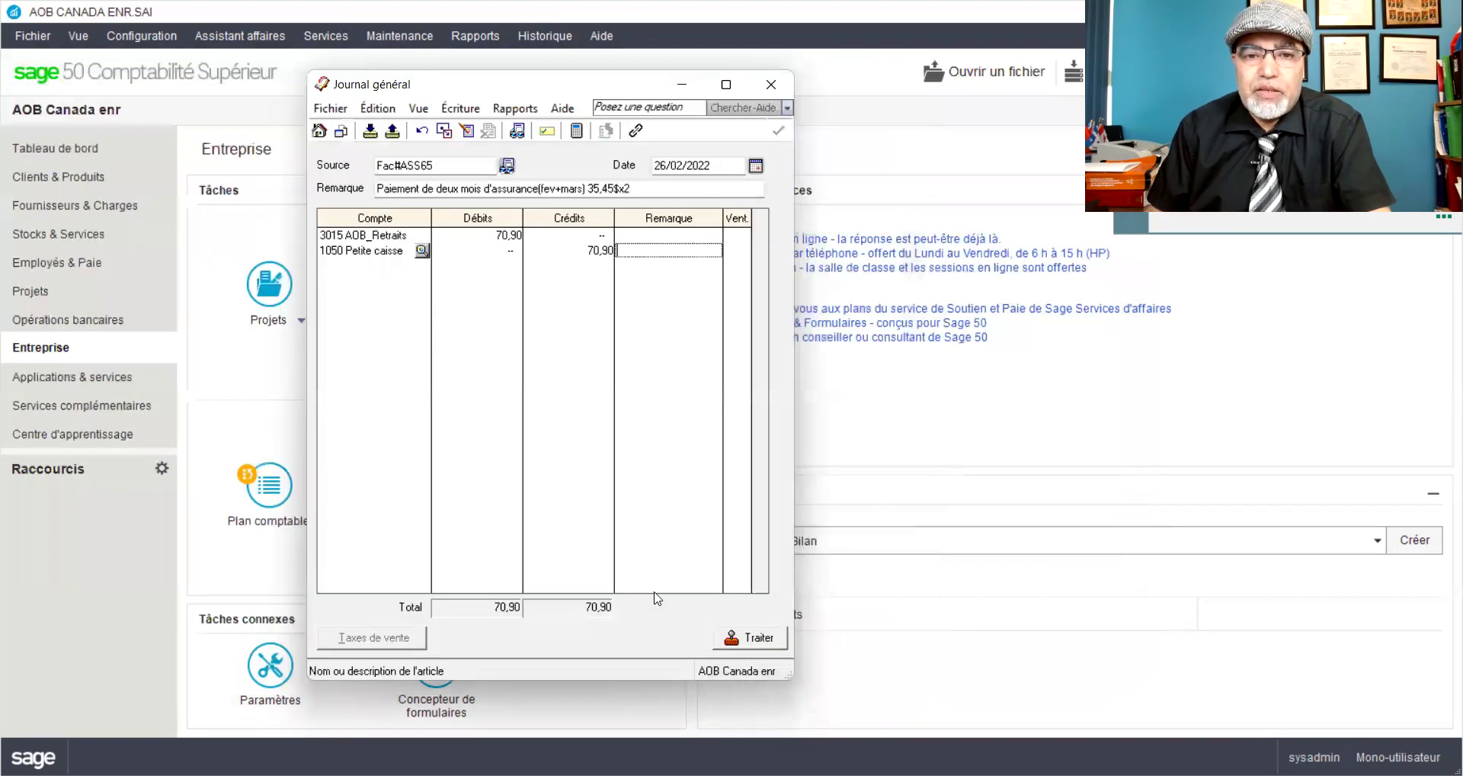
pyautogui.click(749, 638)
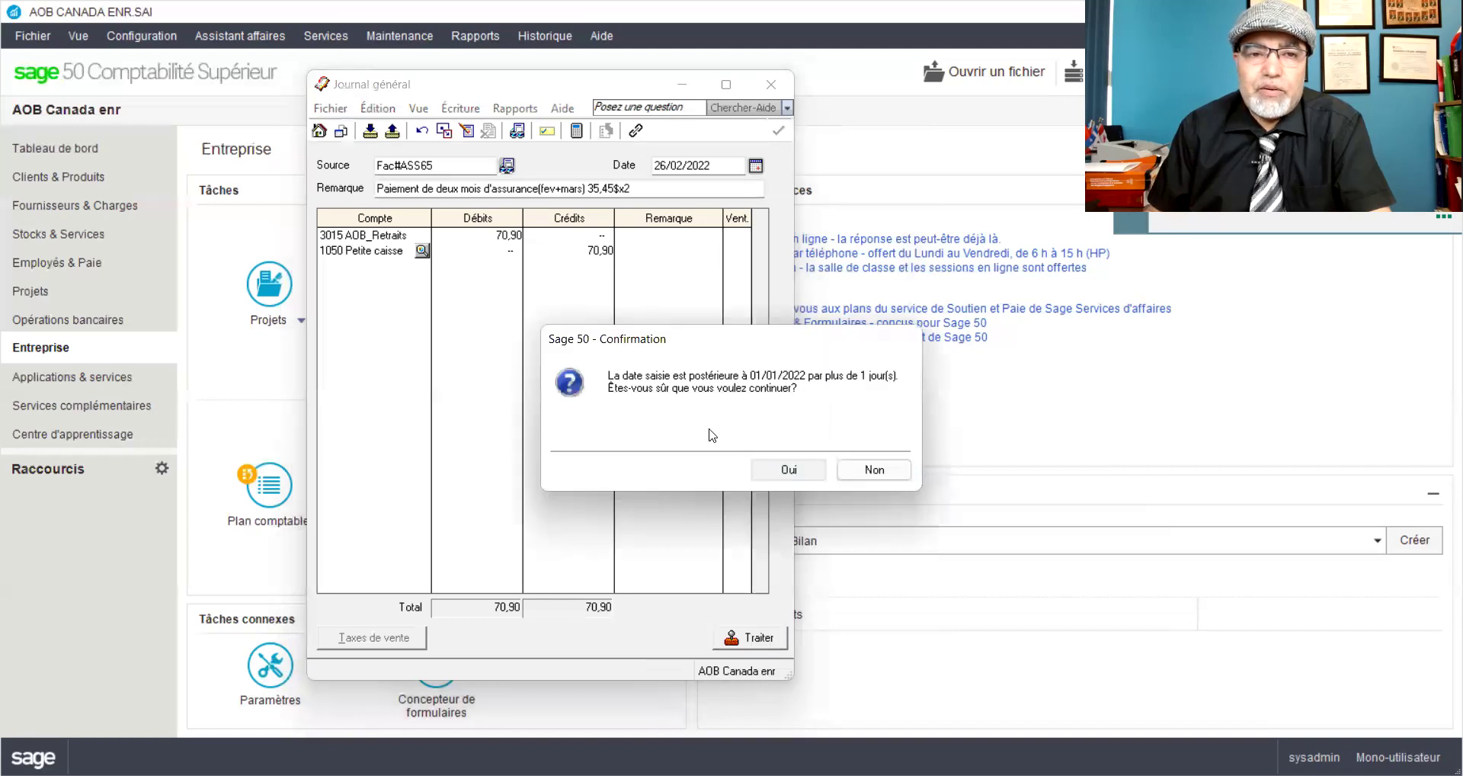
pyautogui.press('Return')
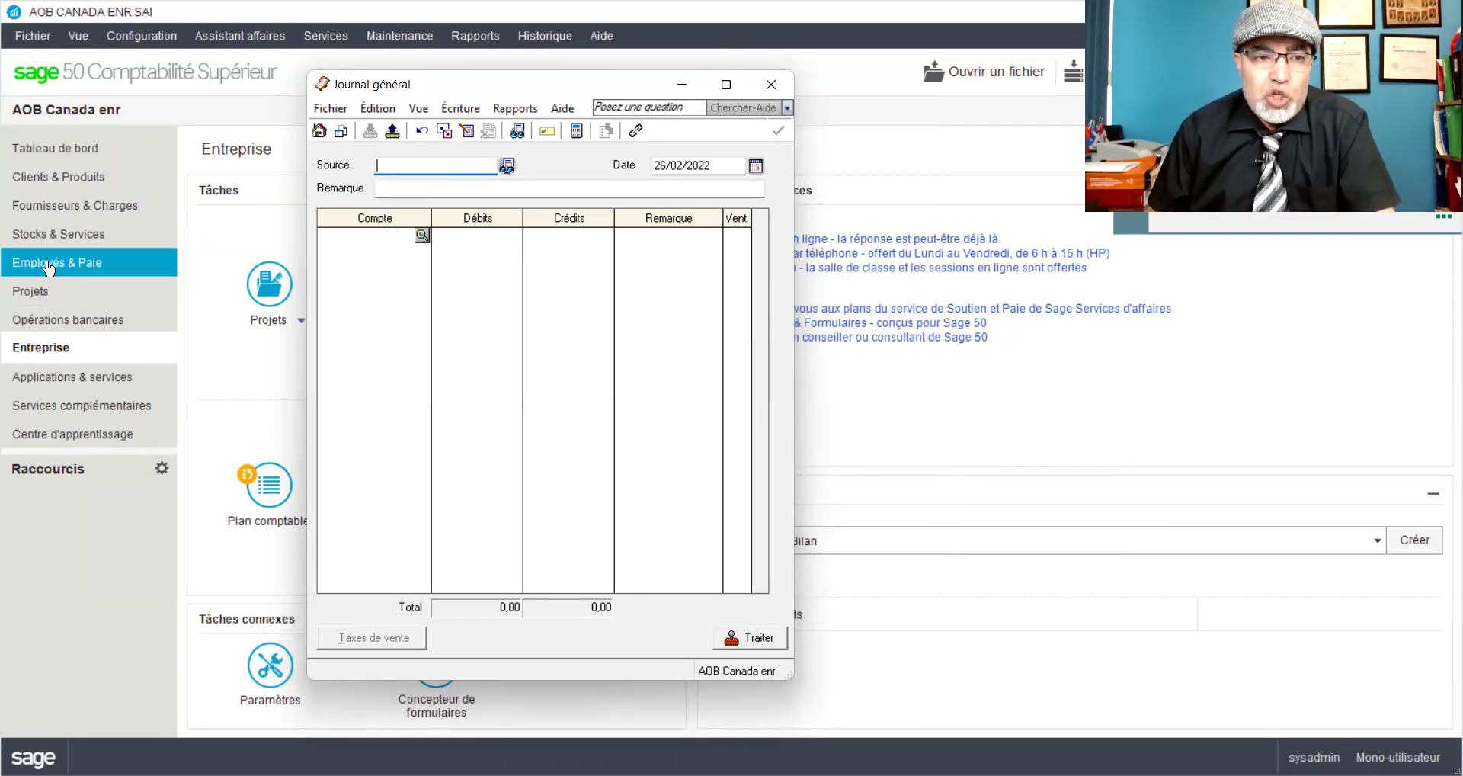
# Step: Start a new payment via Fournisseurs & Charges > Effectuer les paiements
pyautogui.click(48, 212)
pyautogui.click(455, 546)
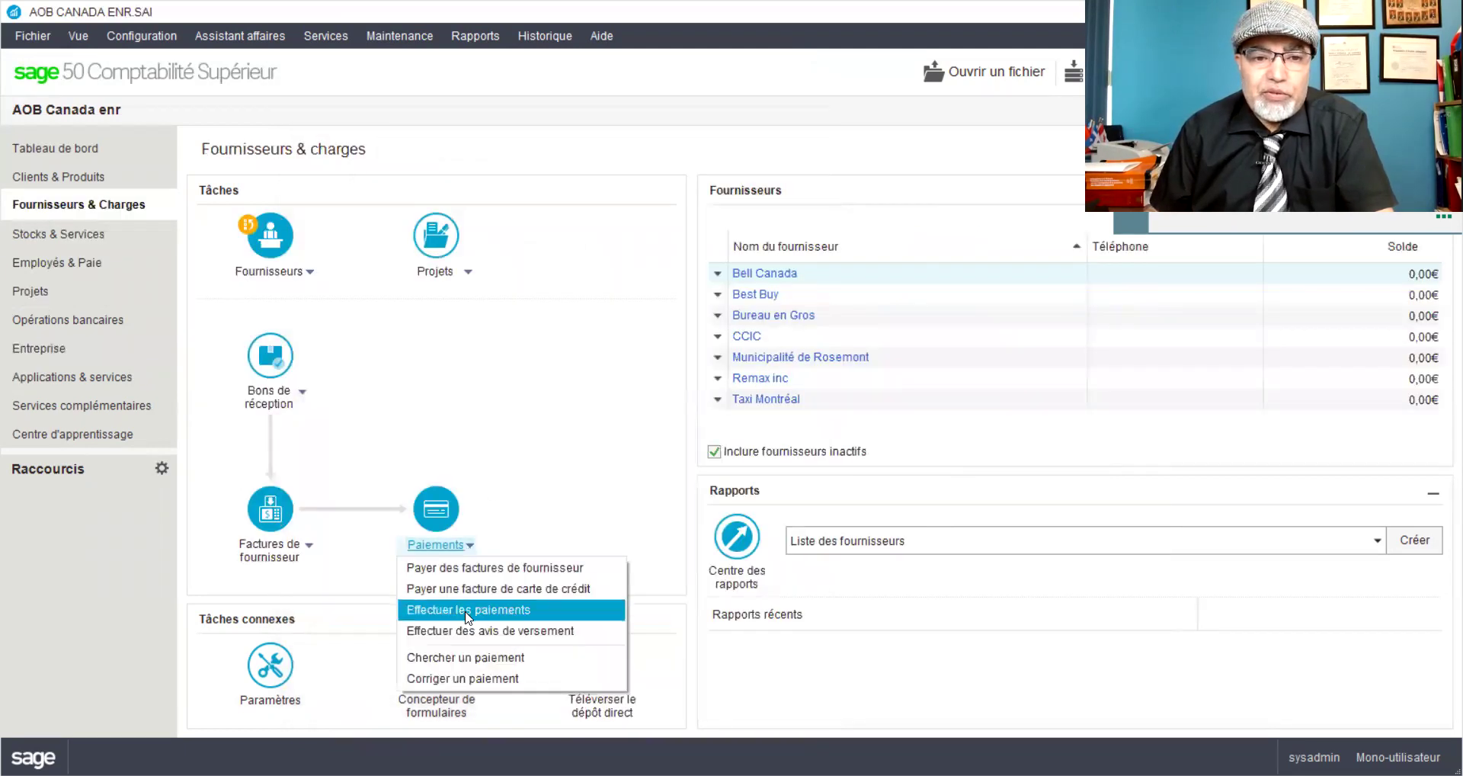
pyautogui.click(466, 611)
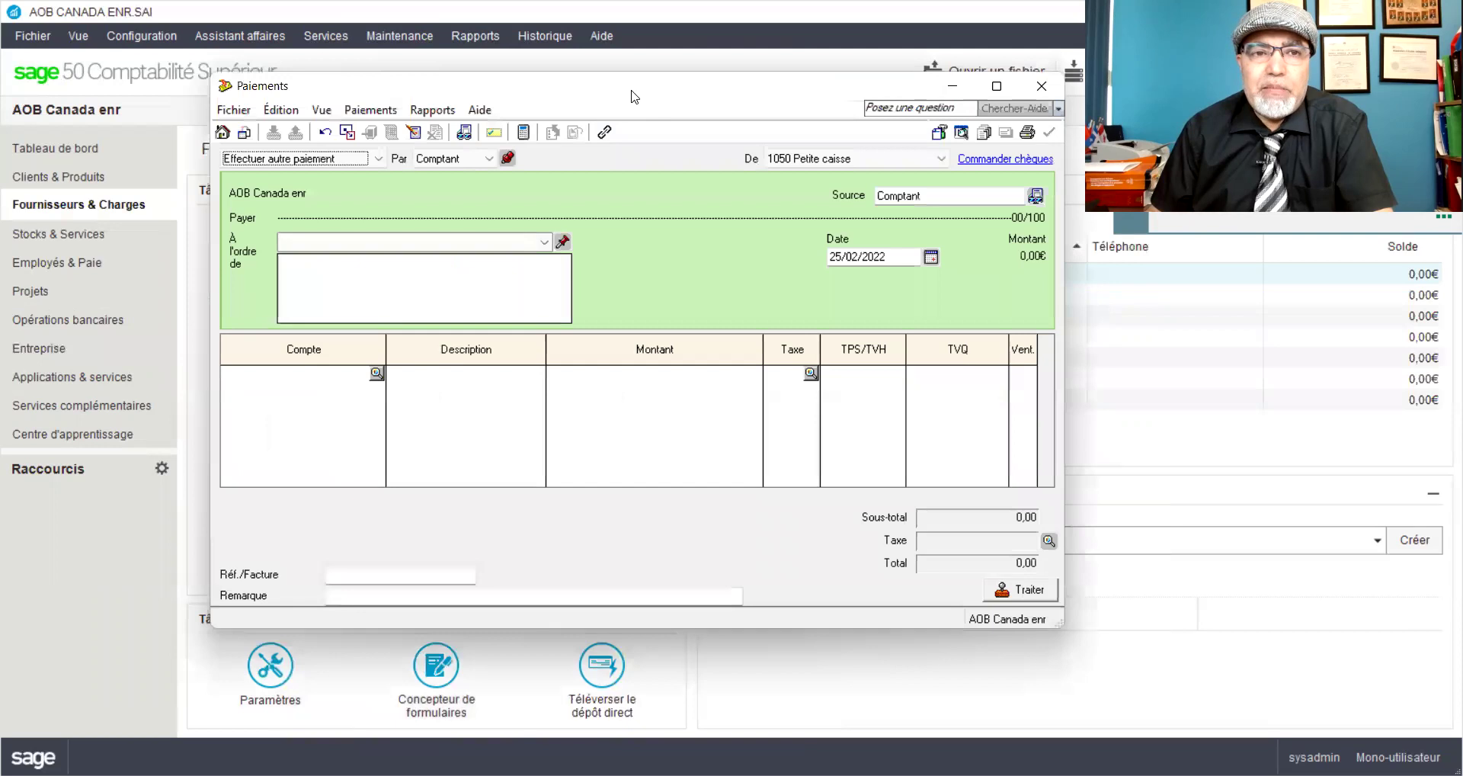
# Step: Set payee Assurance Desjardins, accepting the unlisted-name prompt, and date 26/02/2022
pyautogui.click(515, 233)
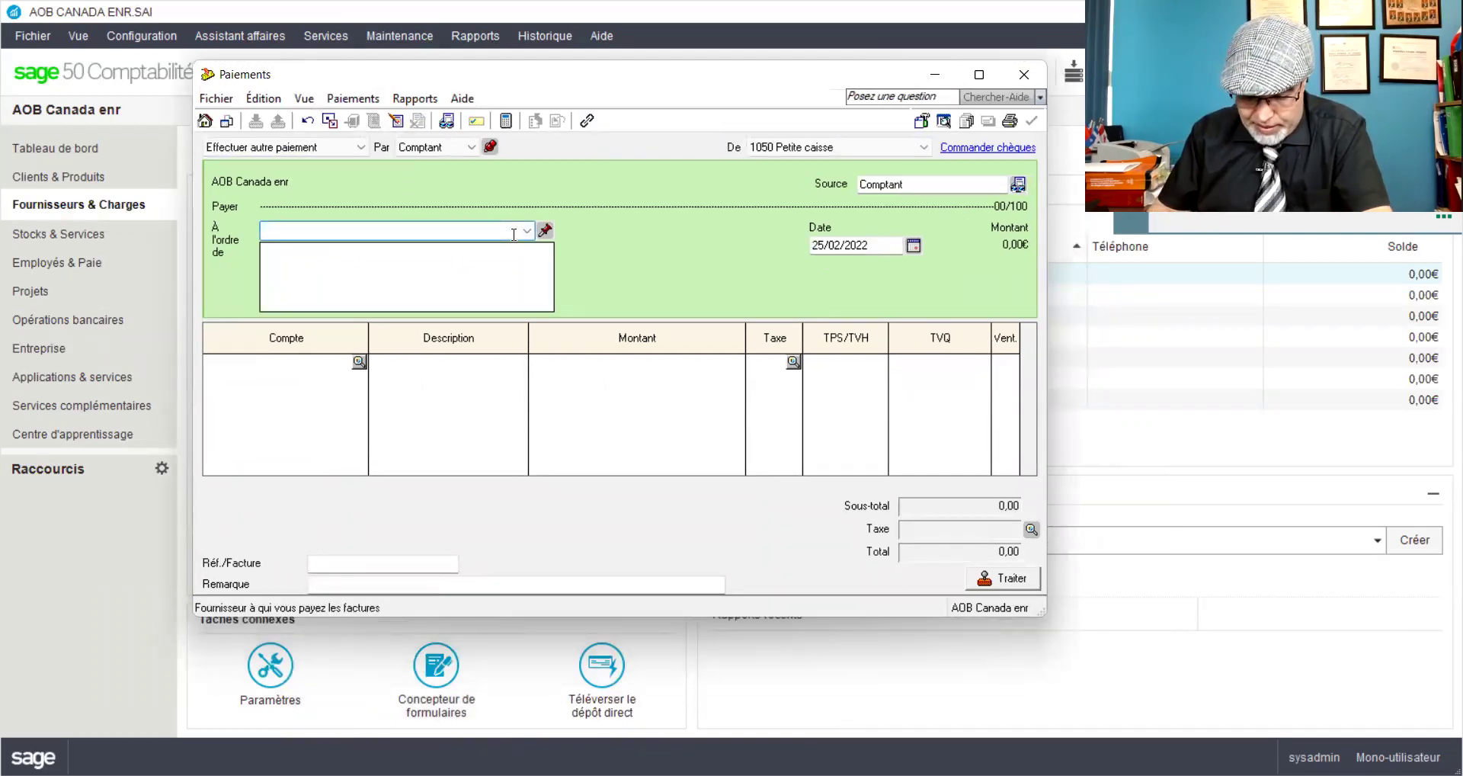
pyautogui.write('Assurance')
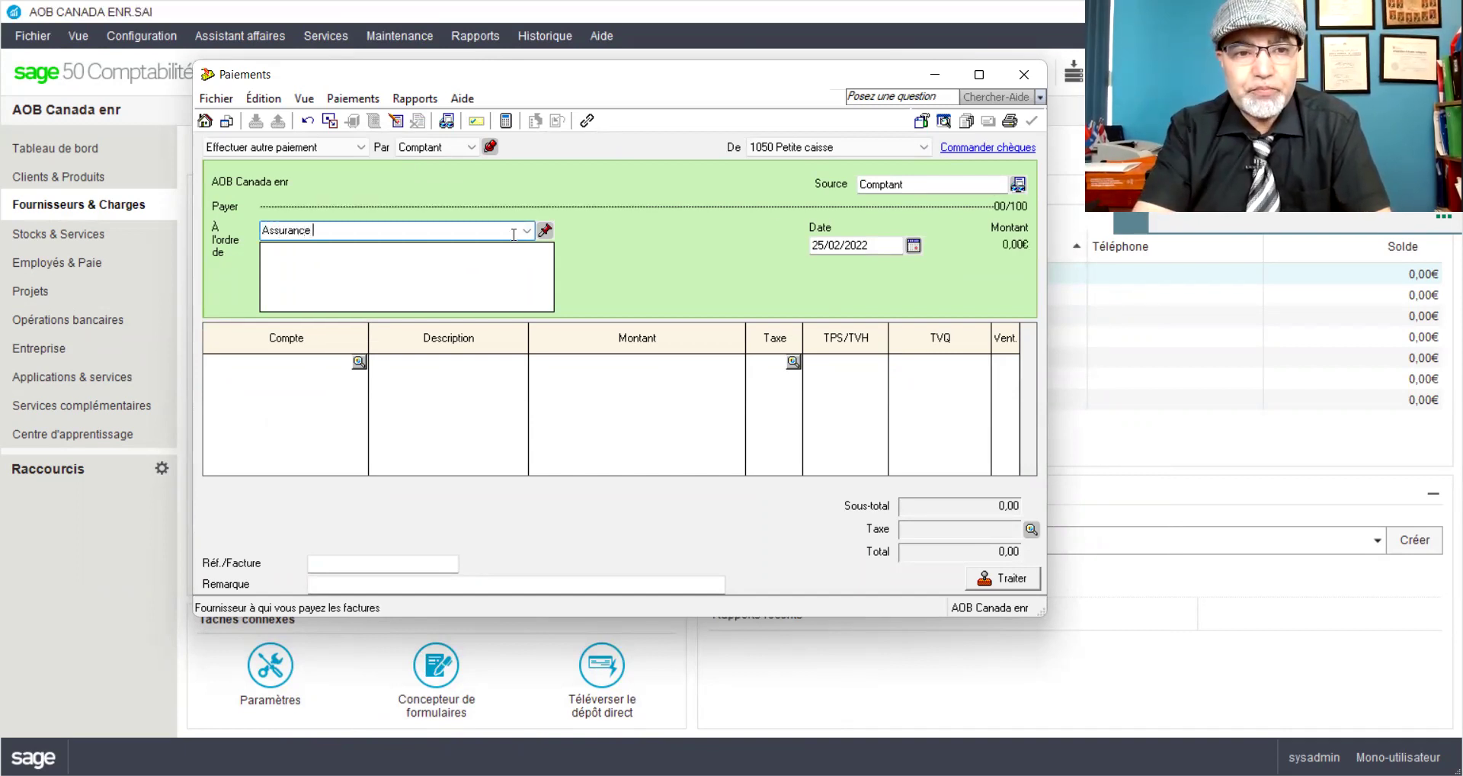
pyautogui.write(' Desjardoins')
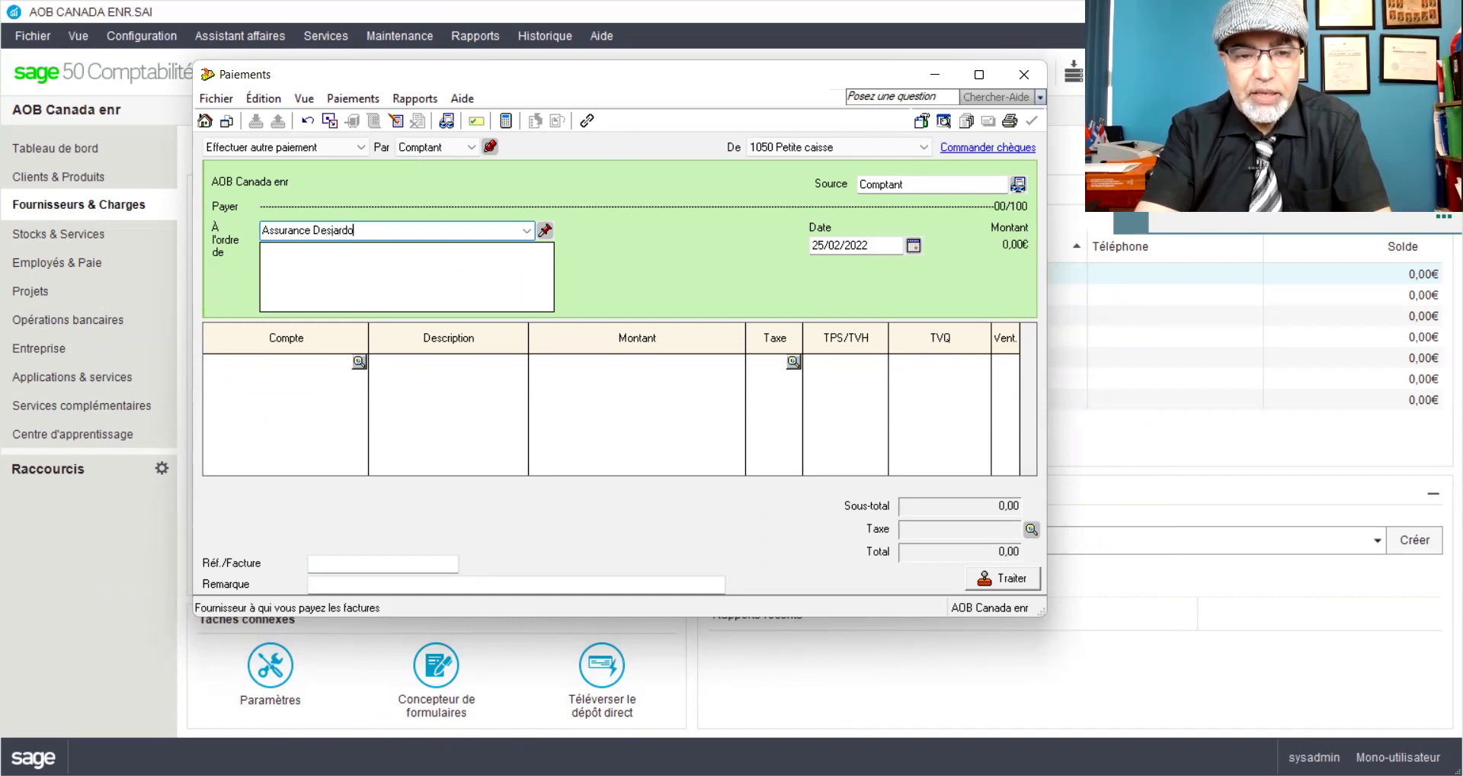
pyautogui.press('BackSpace')
pyautogui.press('BackSpace')
pyautogui.press('BackSpace')
pyautogui.press('BackSpace')
pyautogui.write('in')
pyautogui.press('Tab')
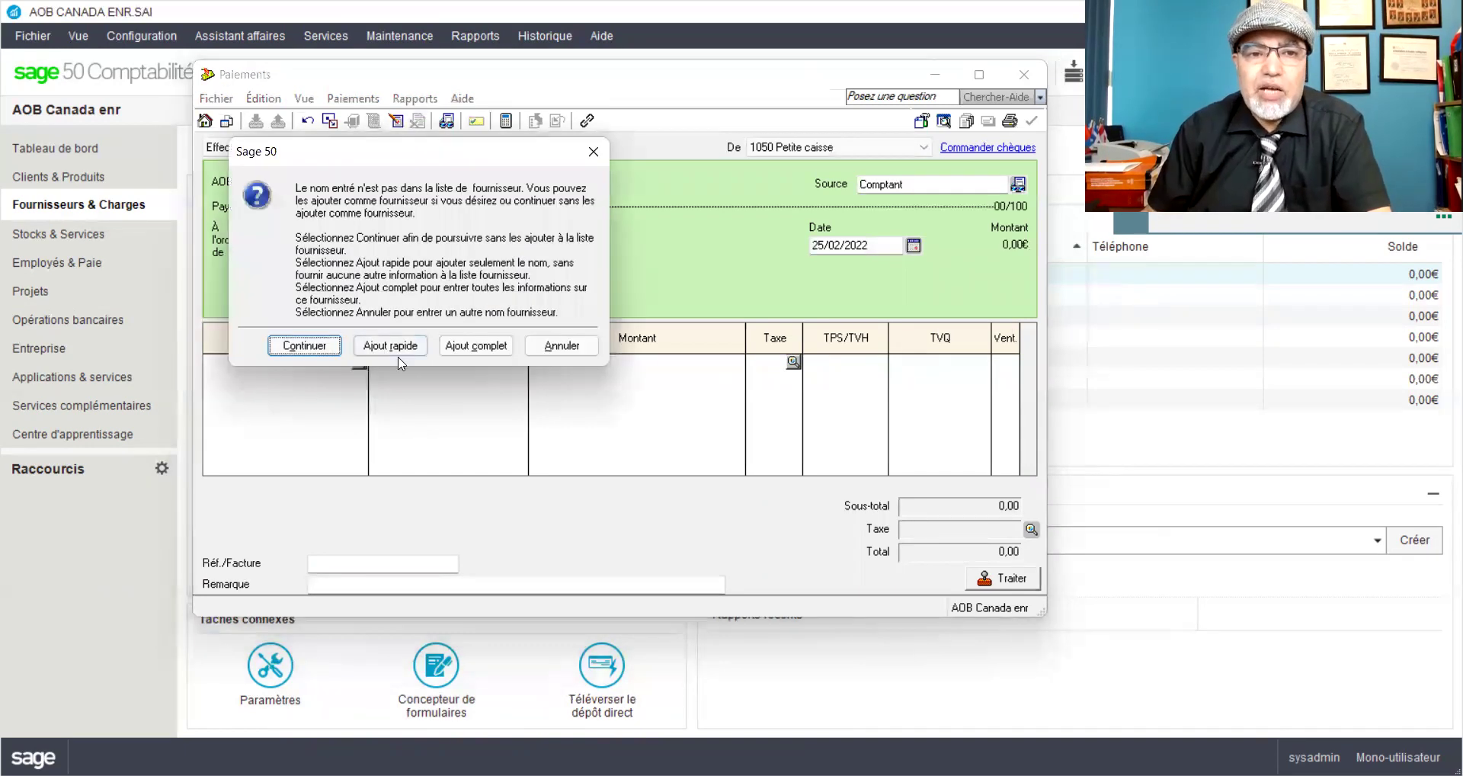
pyautogui.click(391, 345)
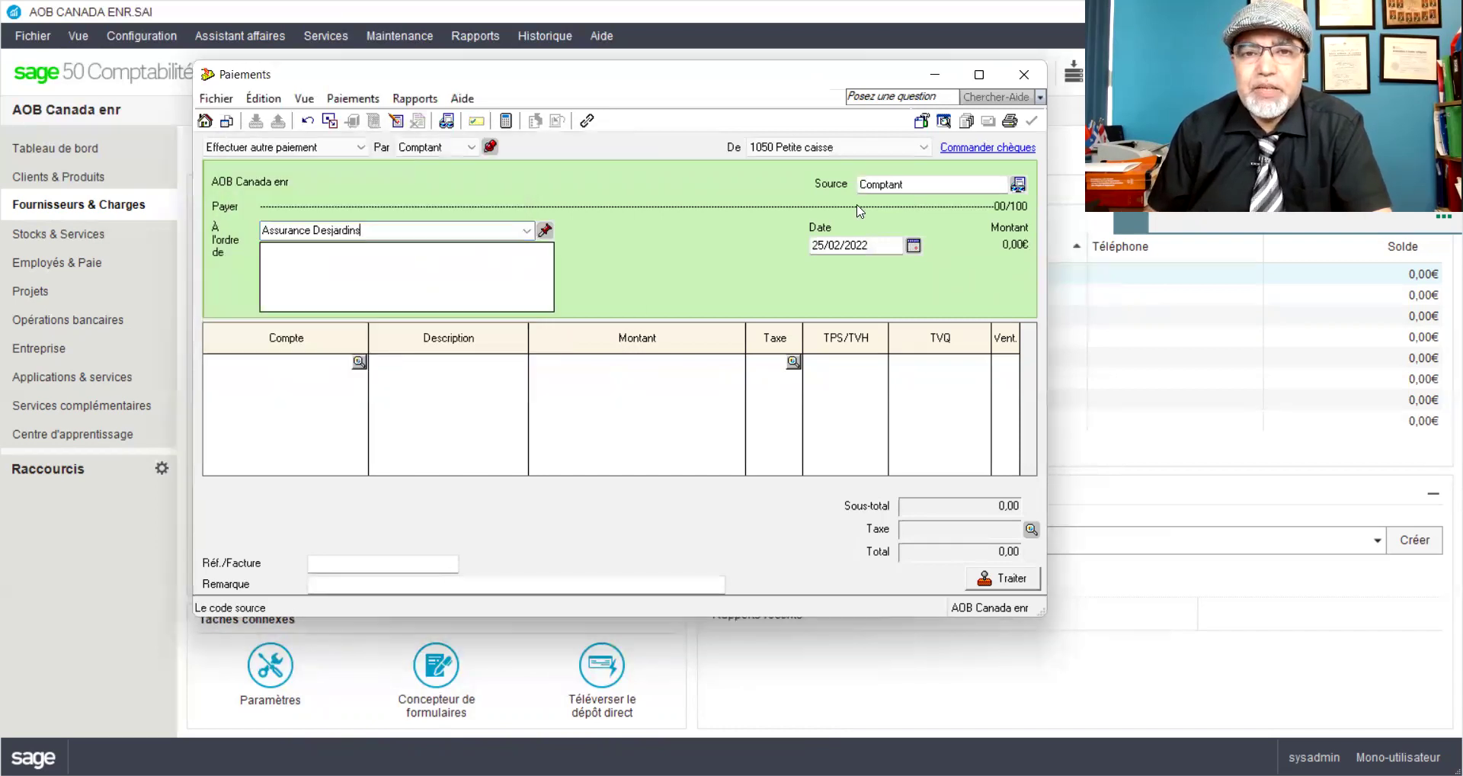
pyautogui.doubleClick(818, 245)
pyautogui.write('26')
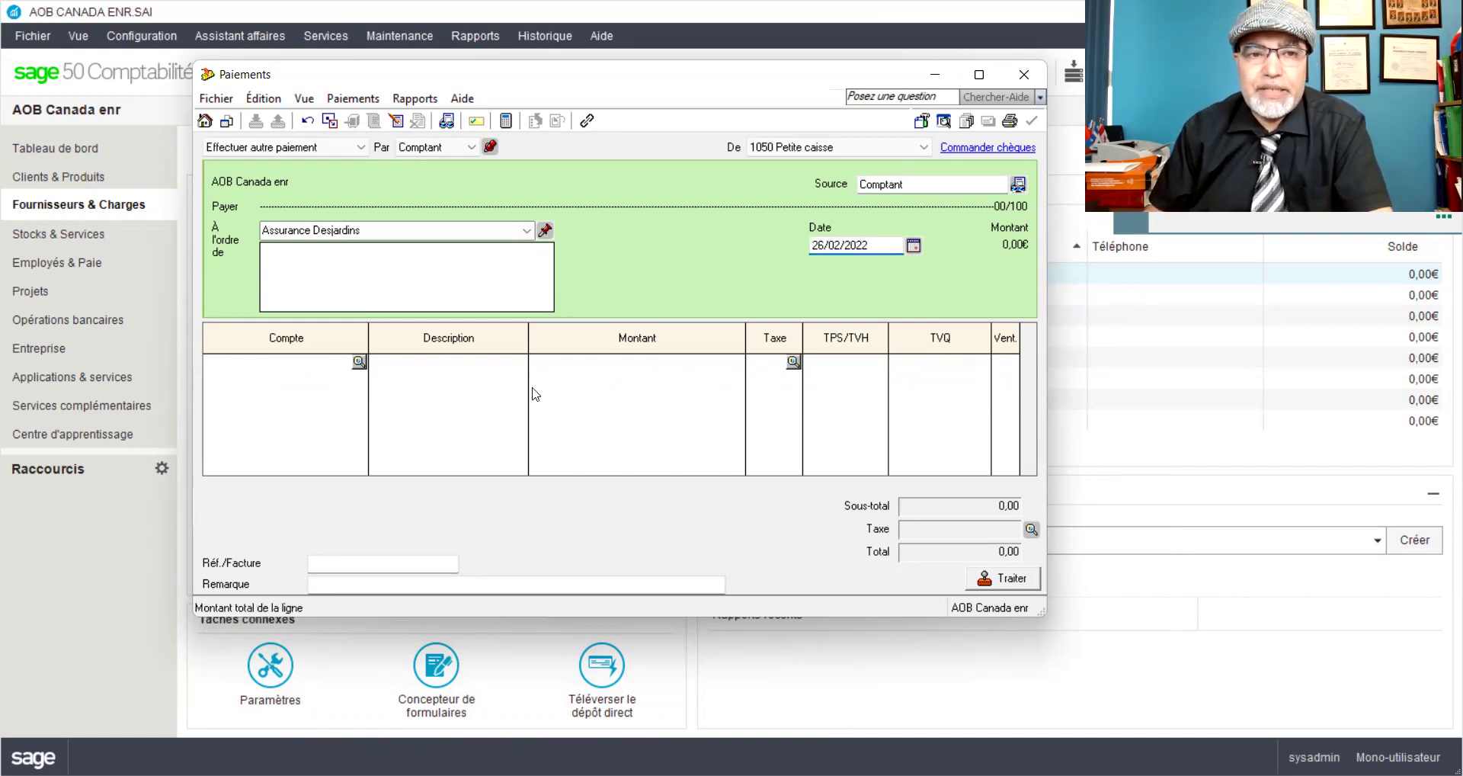
pyautogui.click(329, 360)
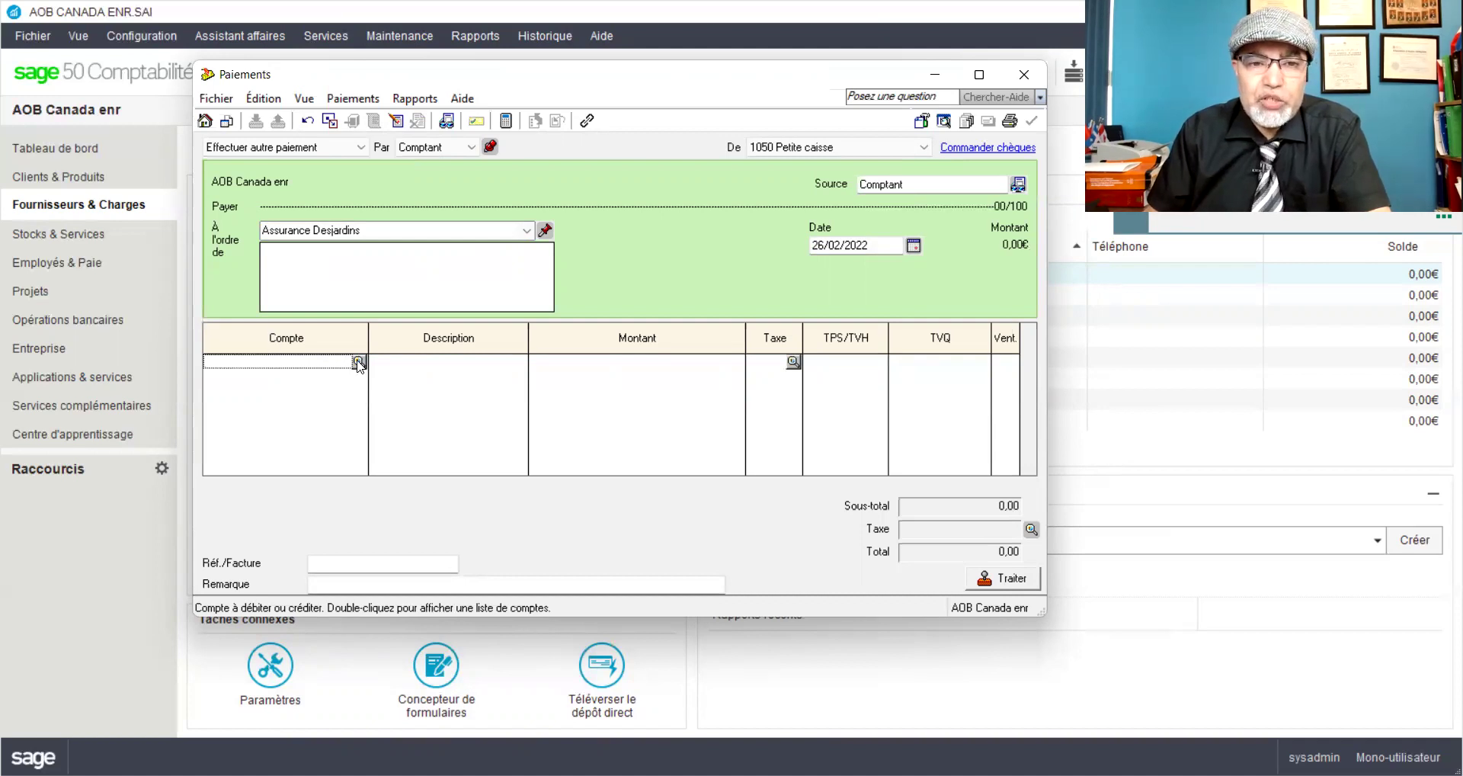
# Step: Pick account 5685 Assurance by searching 'ass', then begin the description '2 primes d'assurance pay'
pyautogui.click(358, 363)
pyautogui.click(493, 266)
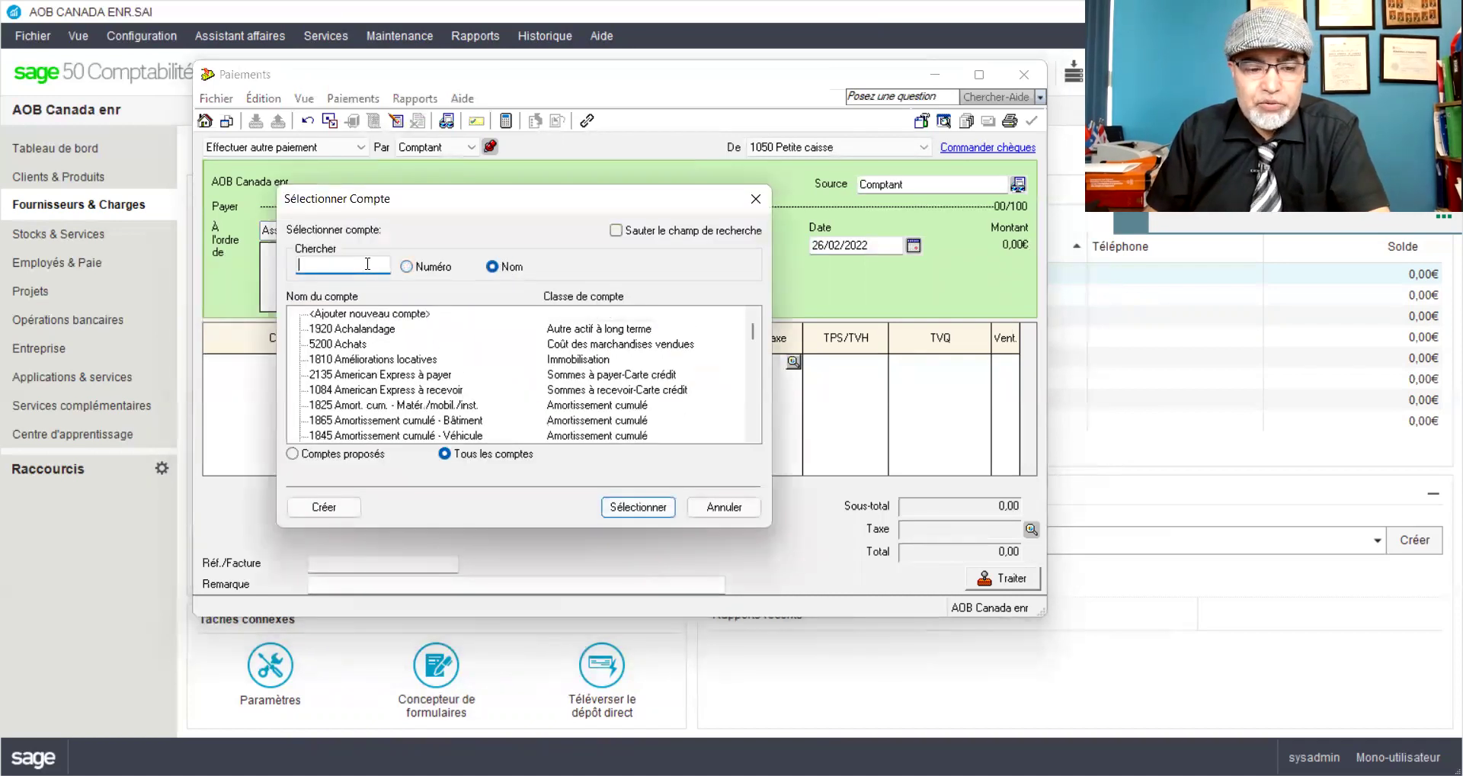
pyautogui.write('ass')
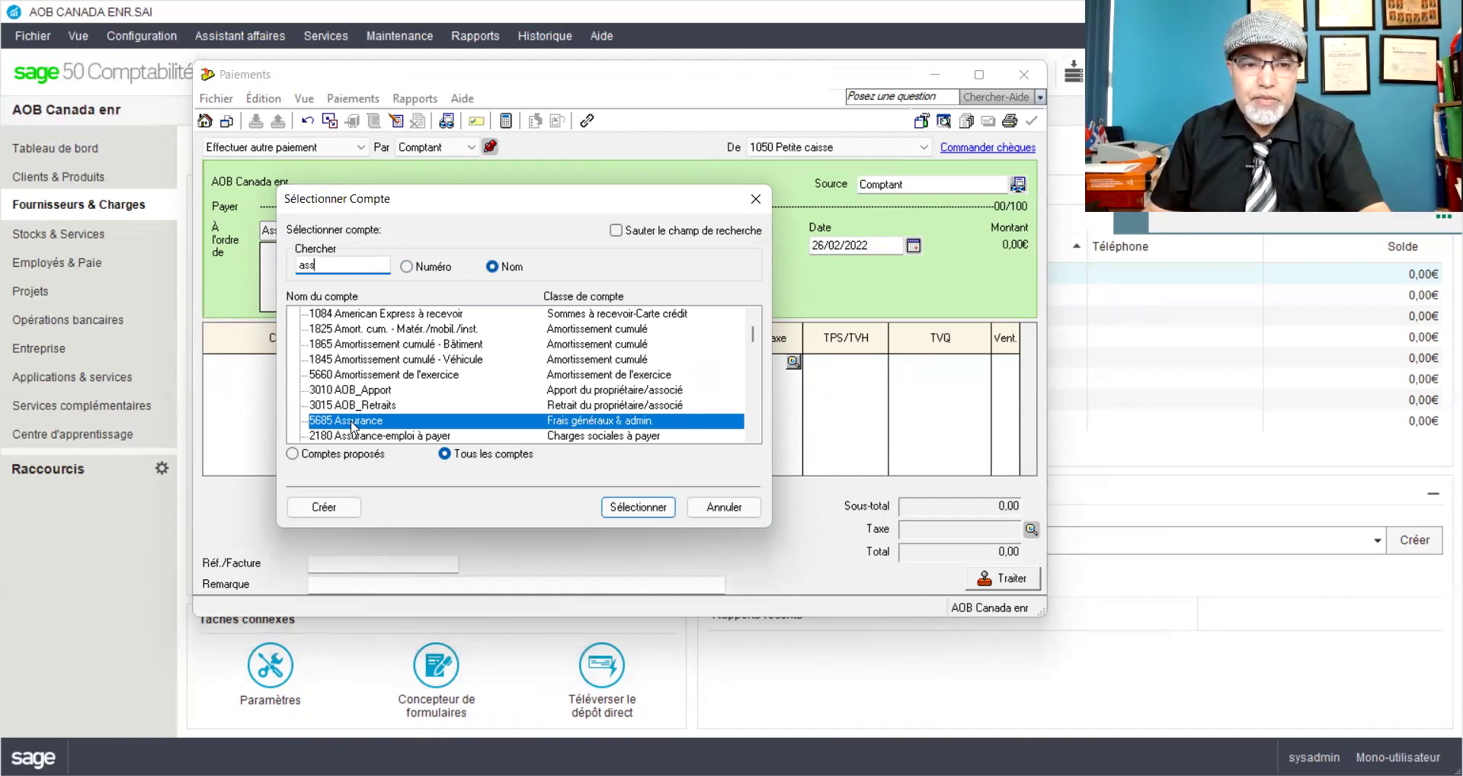
pyautogui.press('Return')
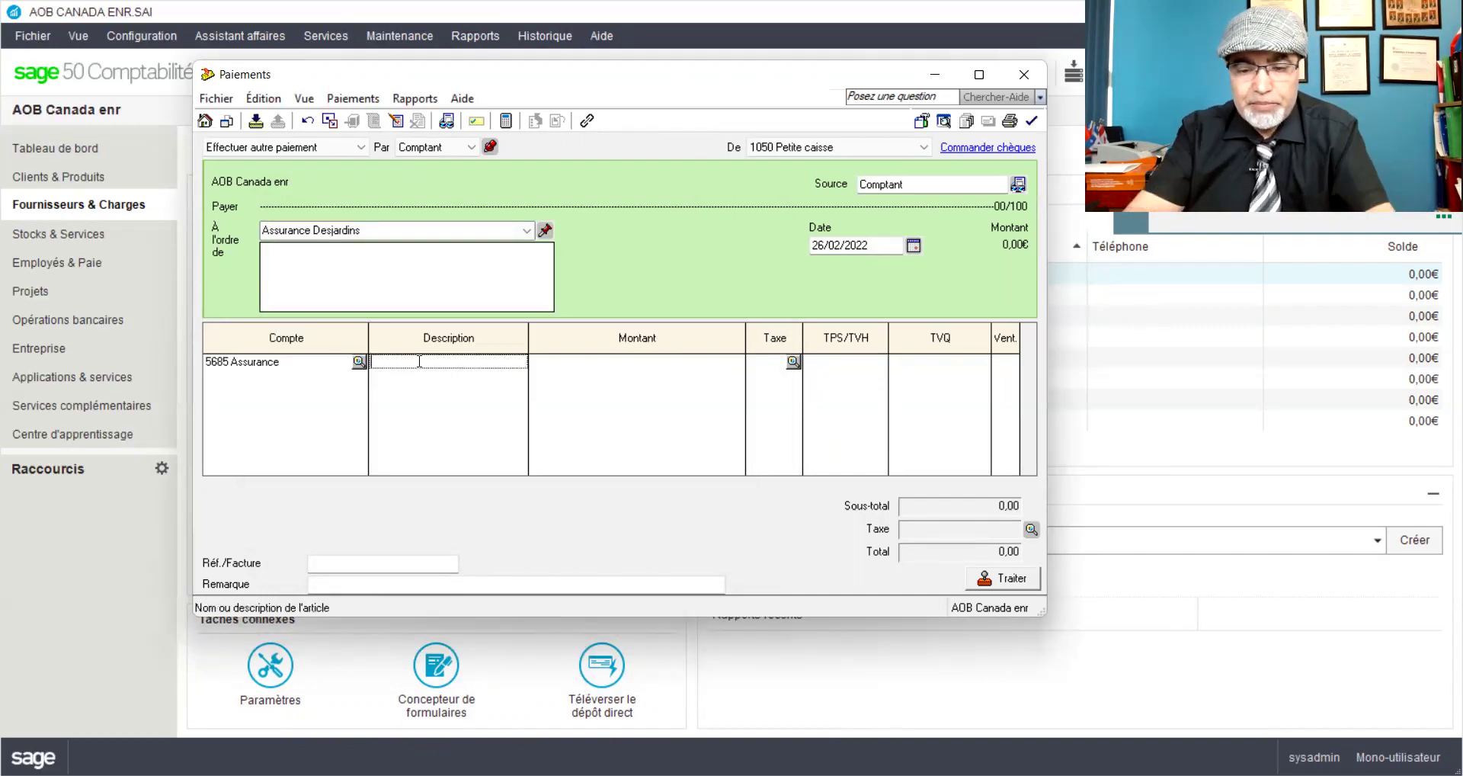
pyautogui.write('Paie')
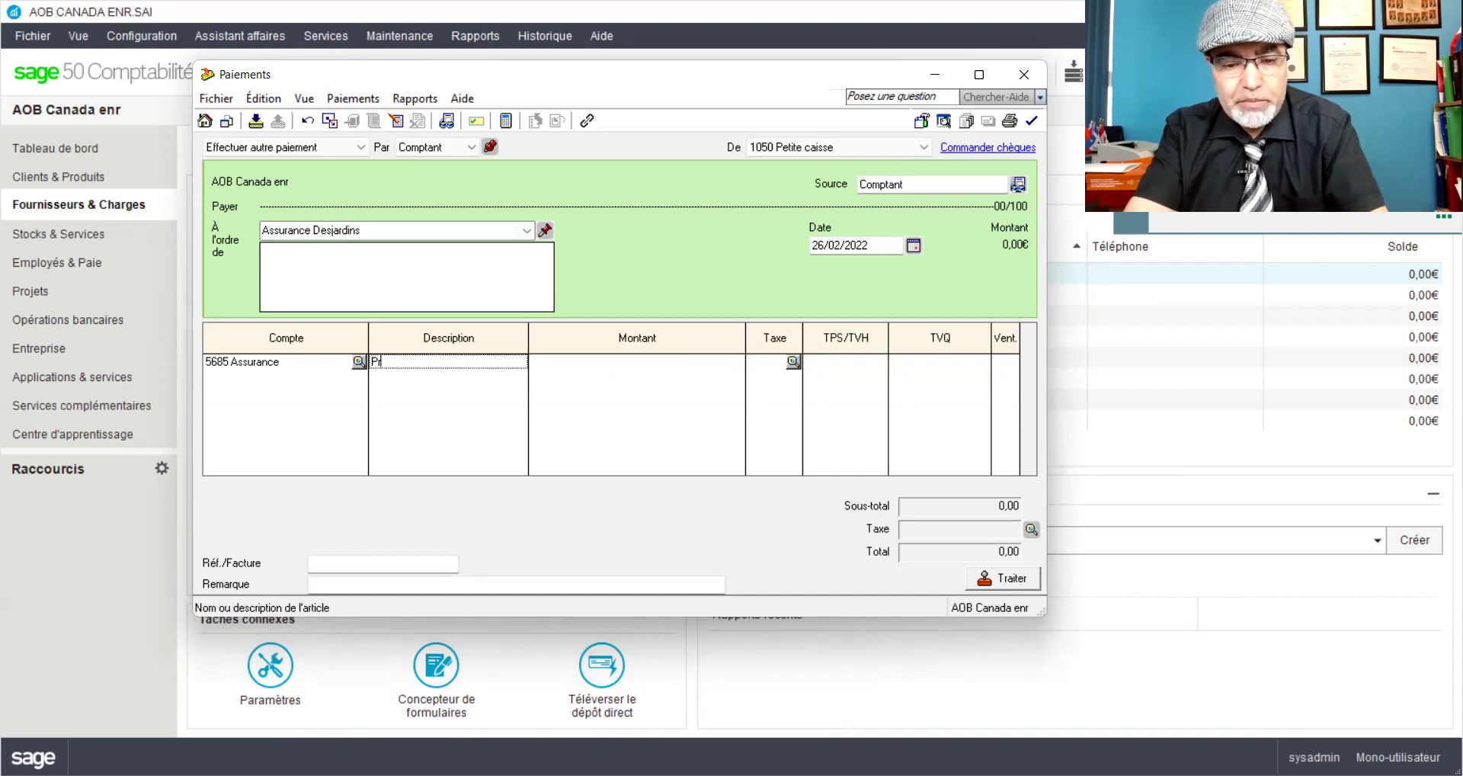
pyautogui.press('BackSpace')
pyautogui.press('BackSpace')
pyautogui.press('BackSpace')
pyautogui.press('BackSpace')
pyautogui.write('2')
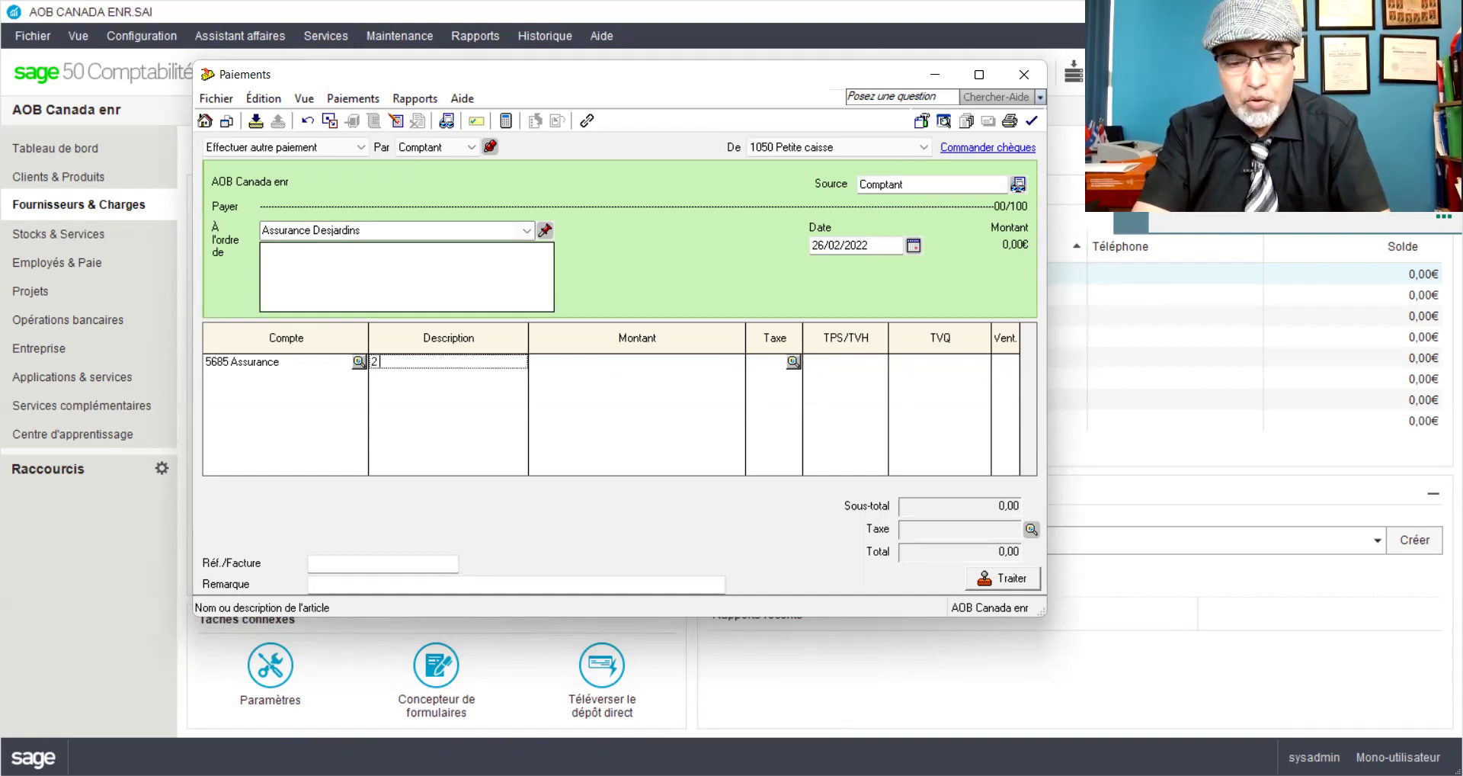
pyautogui.write(' primes d')
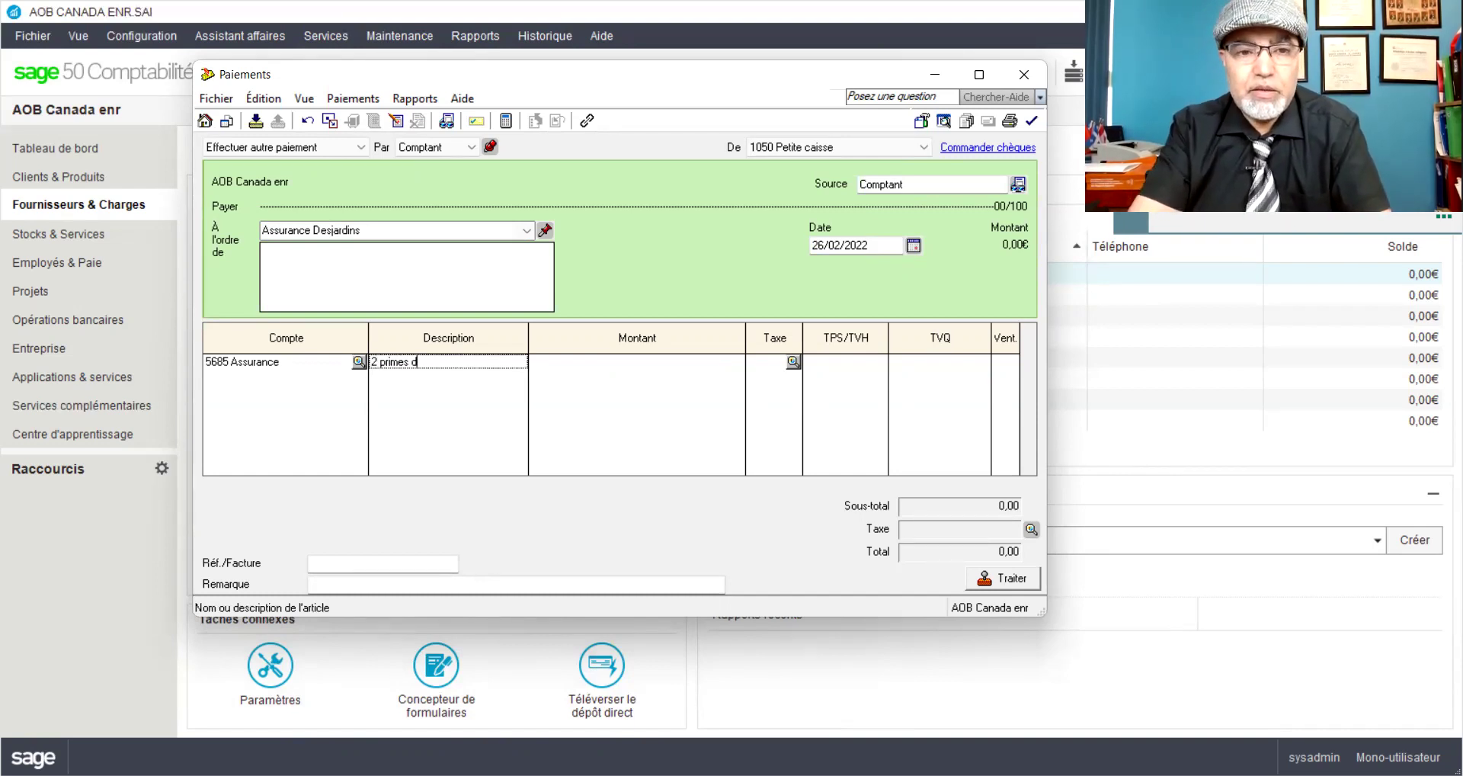
pyautogui.write("'a")
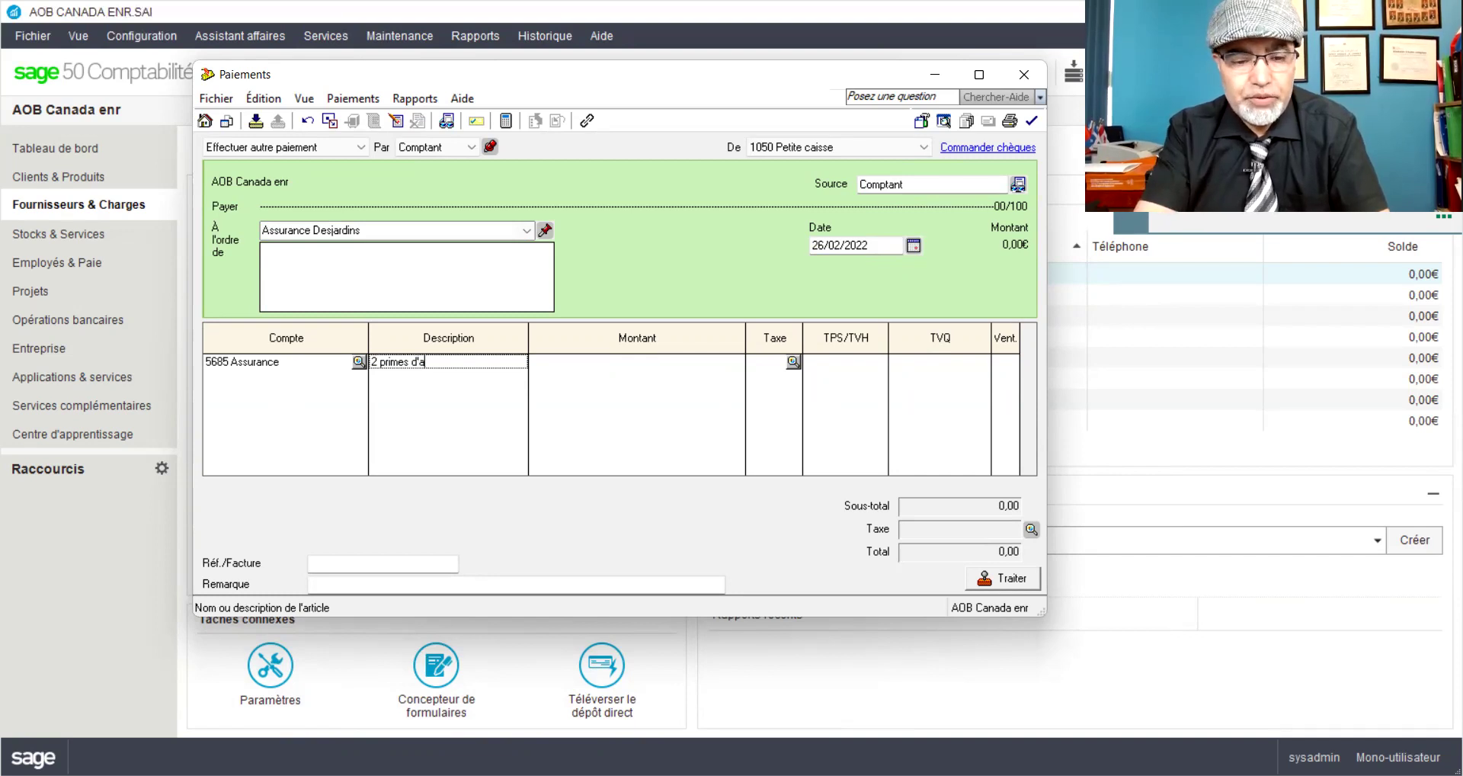
pyautogui.write('ssurance payées')
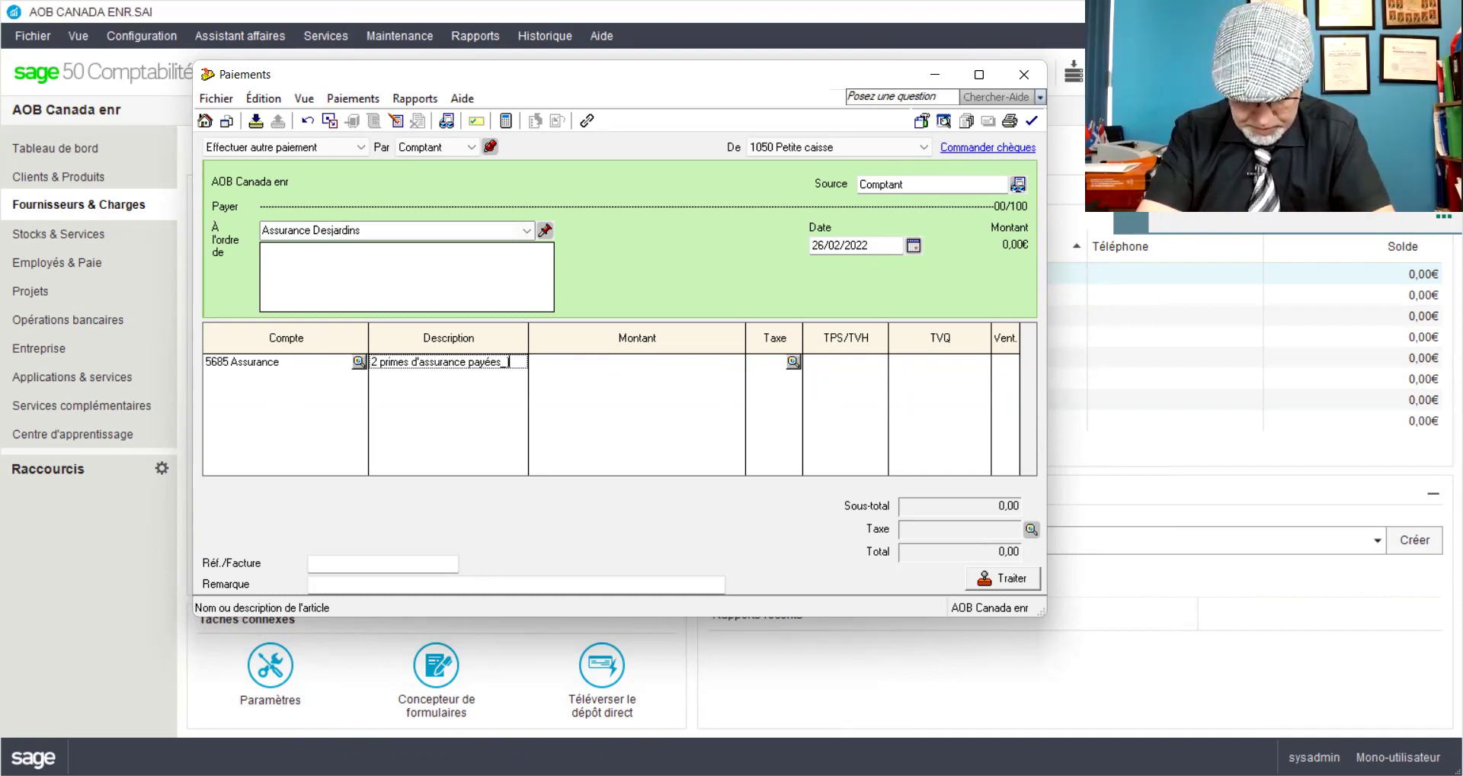
# Step: Complete the line description with 'pour Fev et Mars2022_85,95$x2_FactASS65'
pyautogui.write('pour')
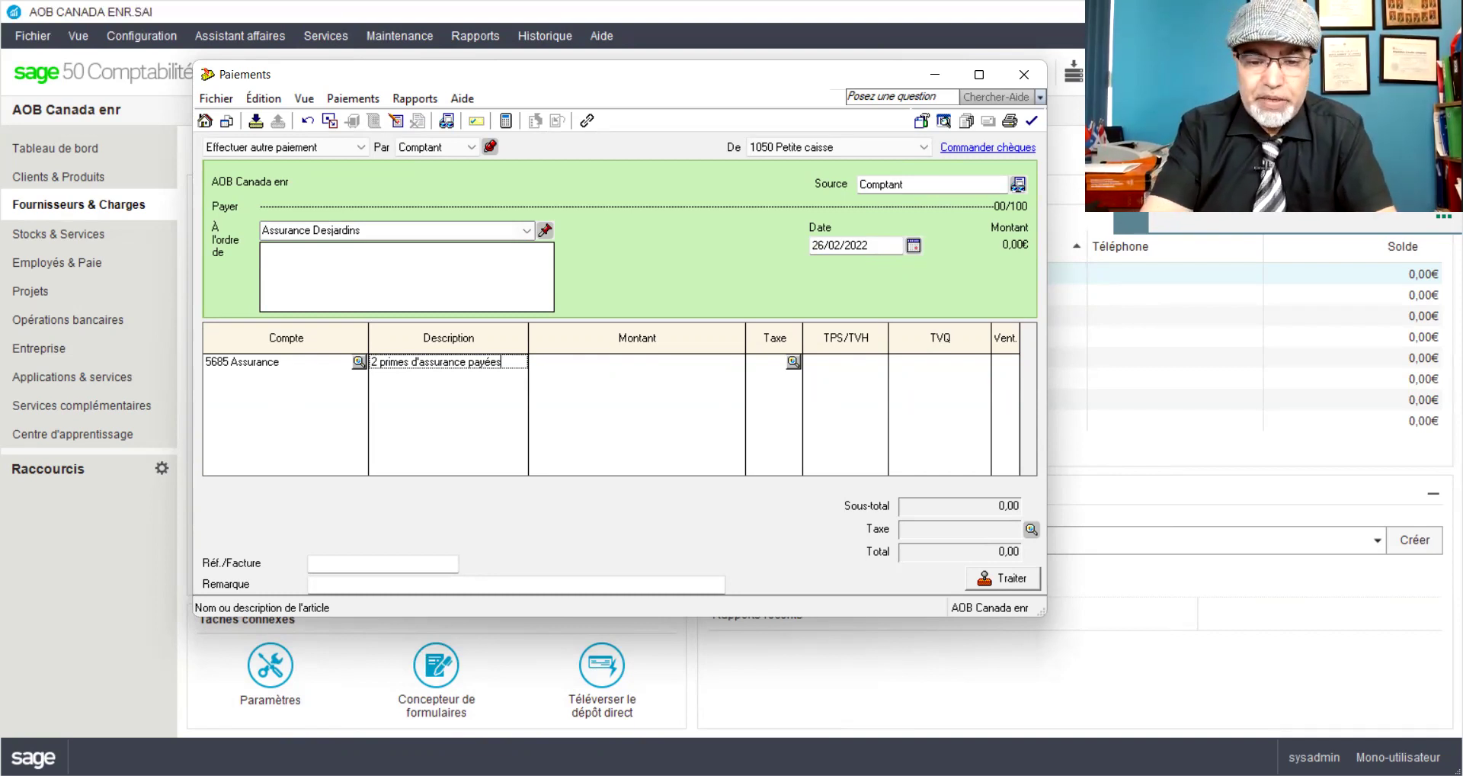
pyautogui.write(' F')
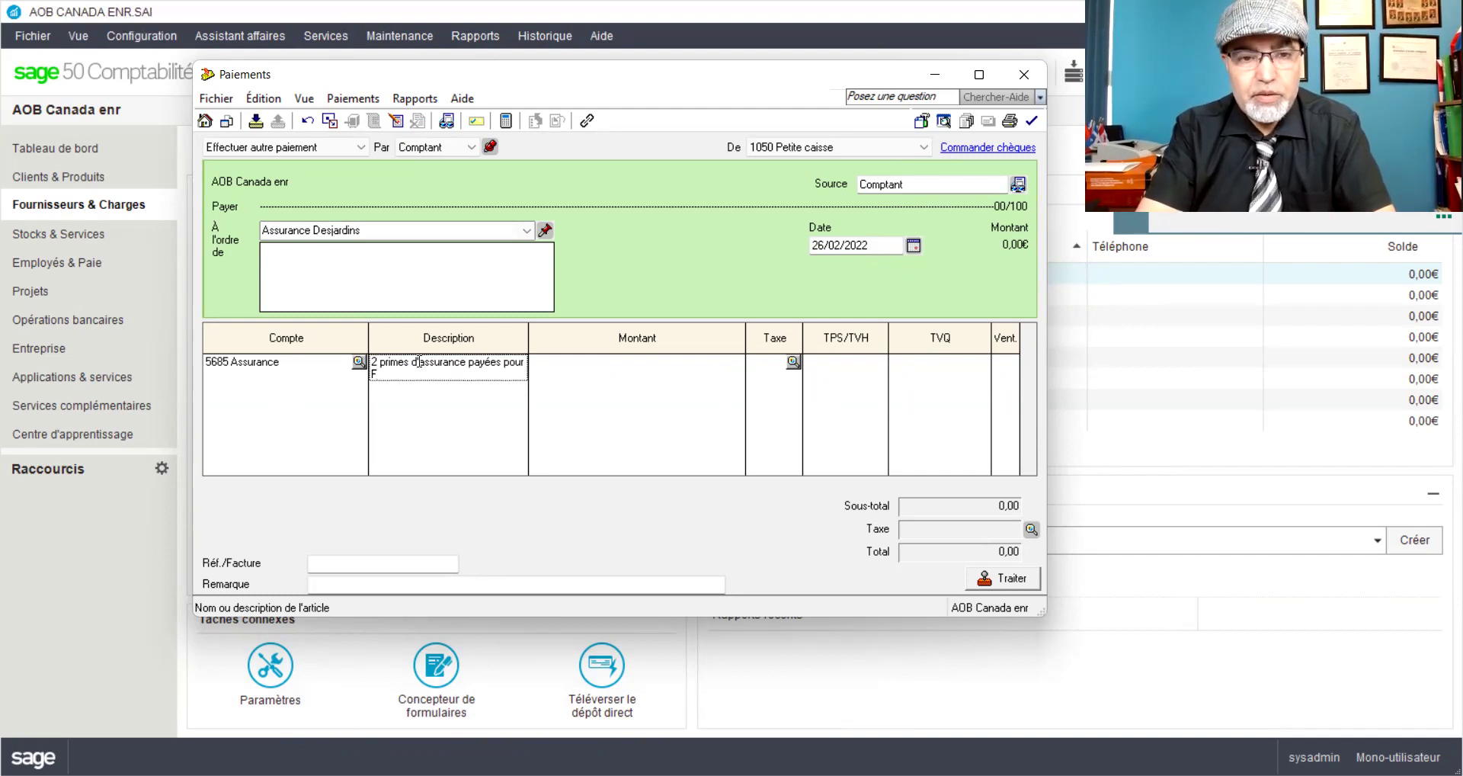
pyautogui.write('ev et Ma')
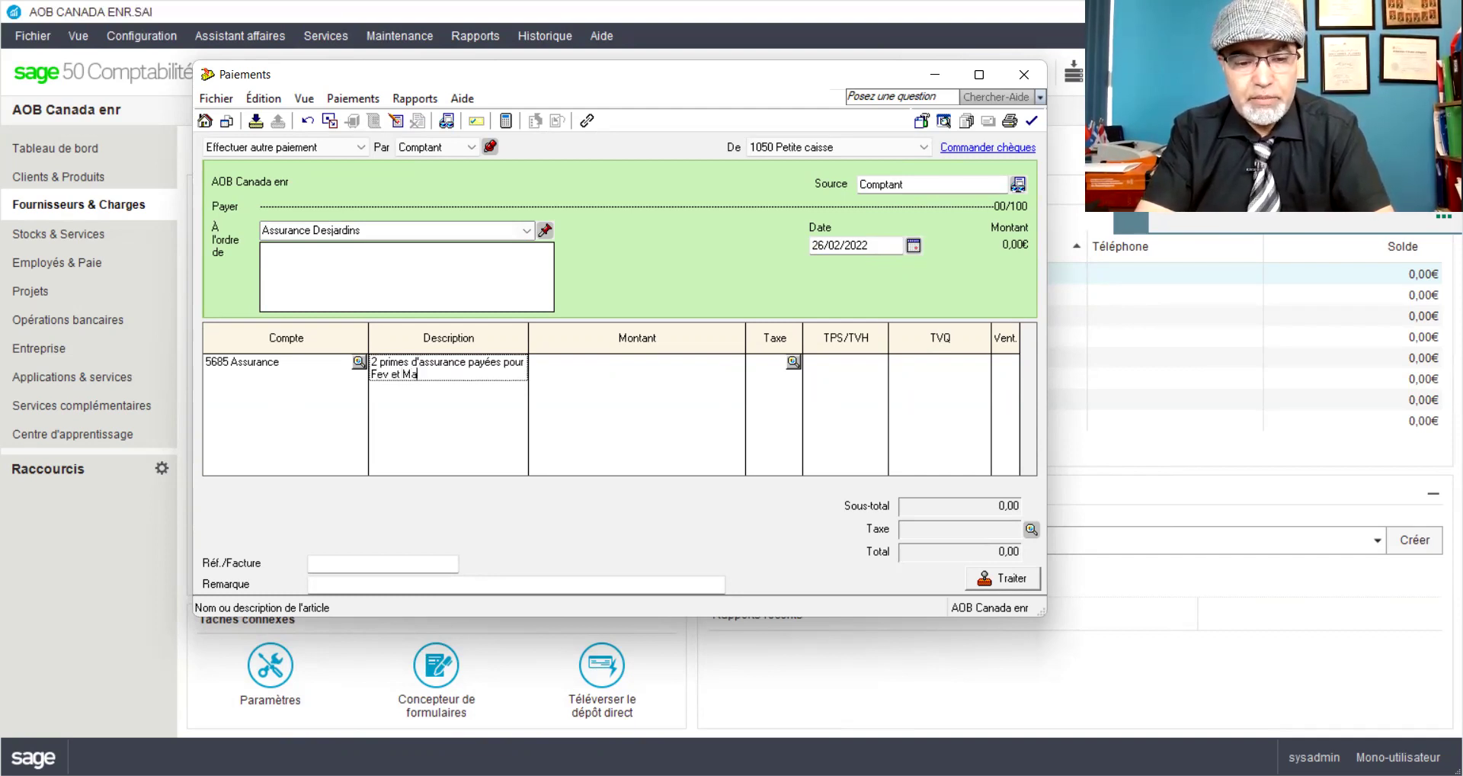
pyautogui.write('rs2022')
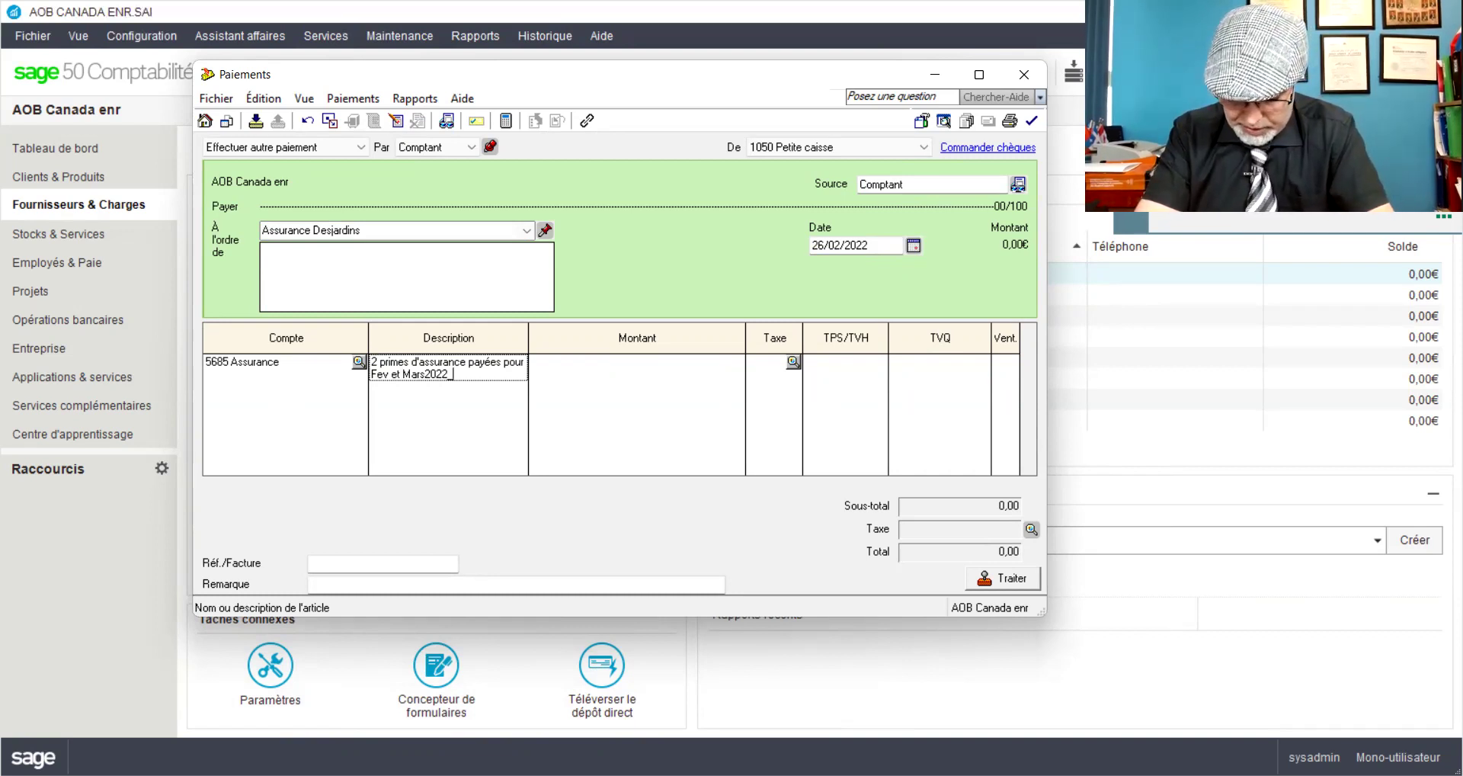
pyautogui.write('_85')
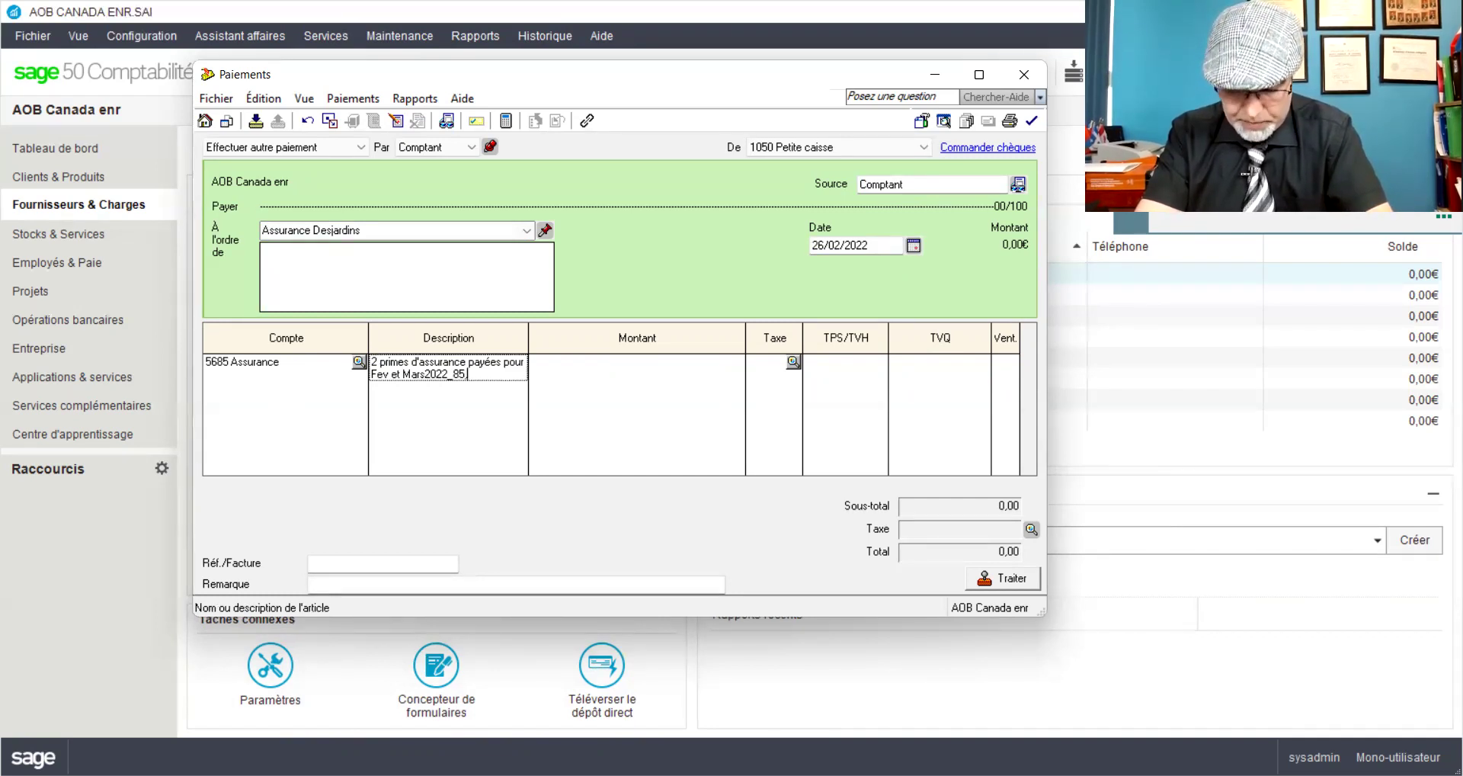
pyautogui.write(',95')
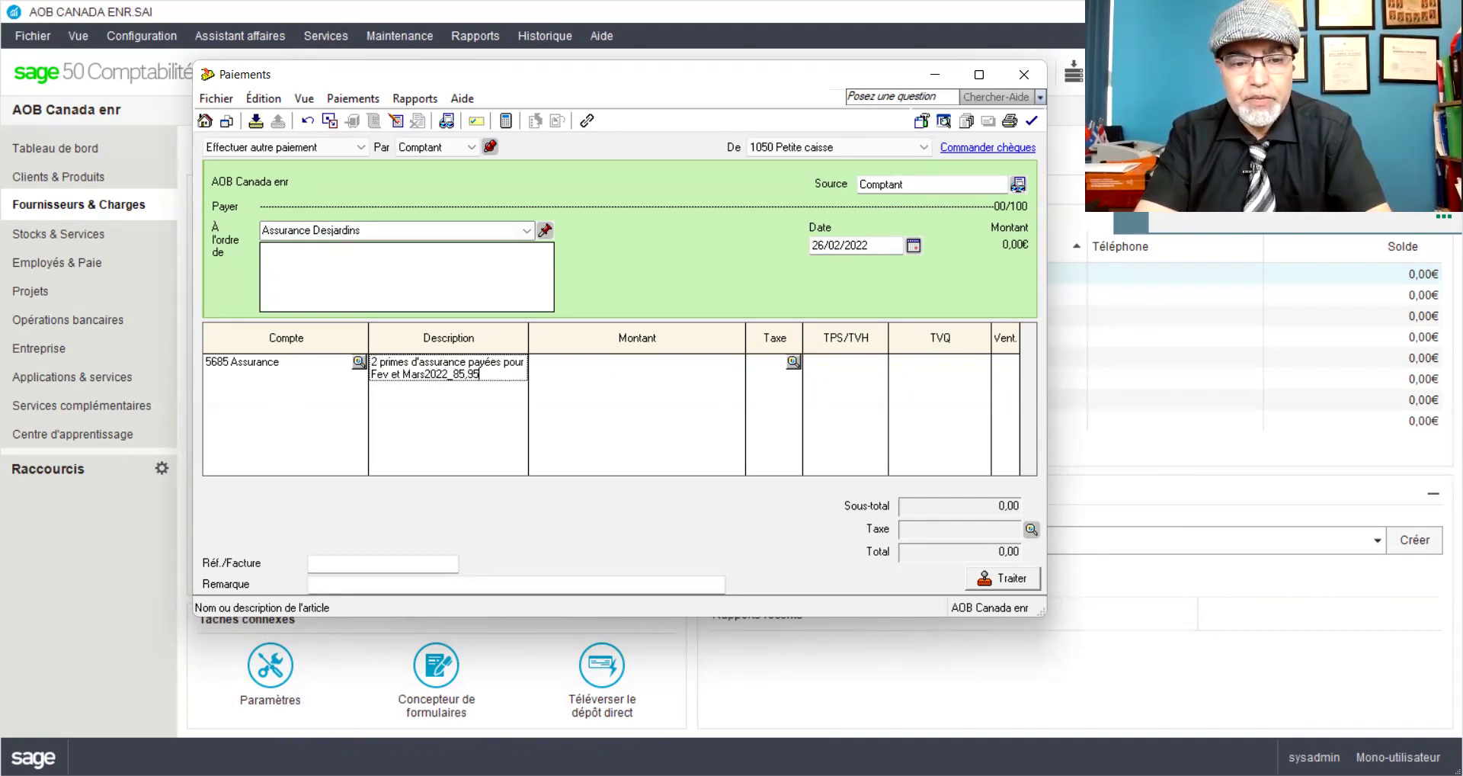
pyautogui.write('$x2_Fact')
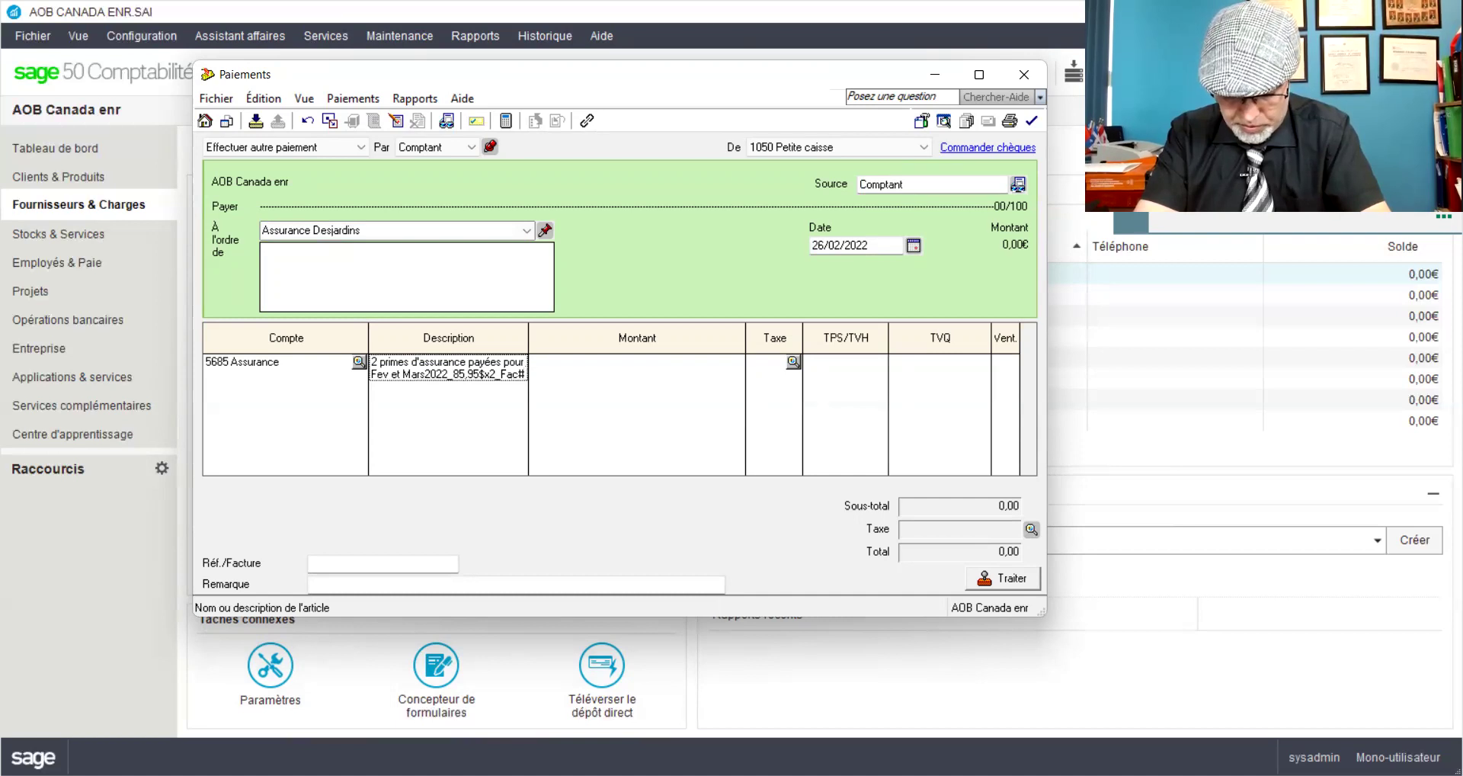
pyautogui.write('ASS65')
pyautogui.press('Tab')
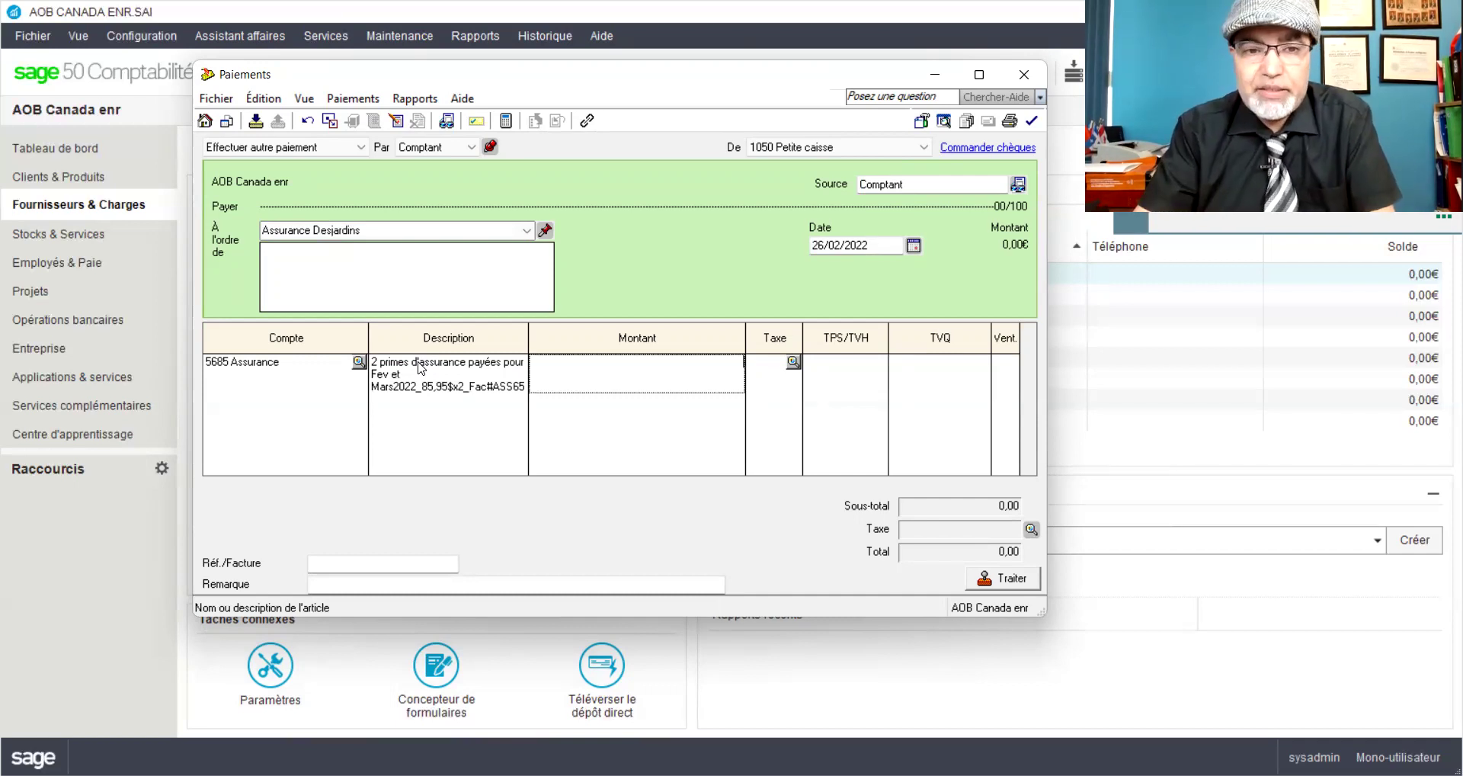
# Step: Enter 171,90 as the insurance amount and preview the payment's journal entry J15
pyautogui.write('17')
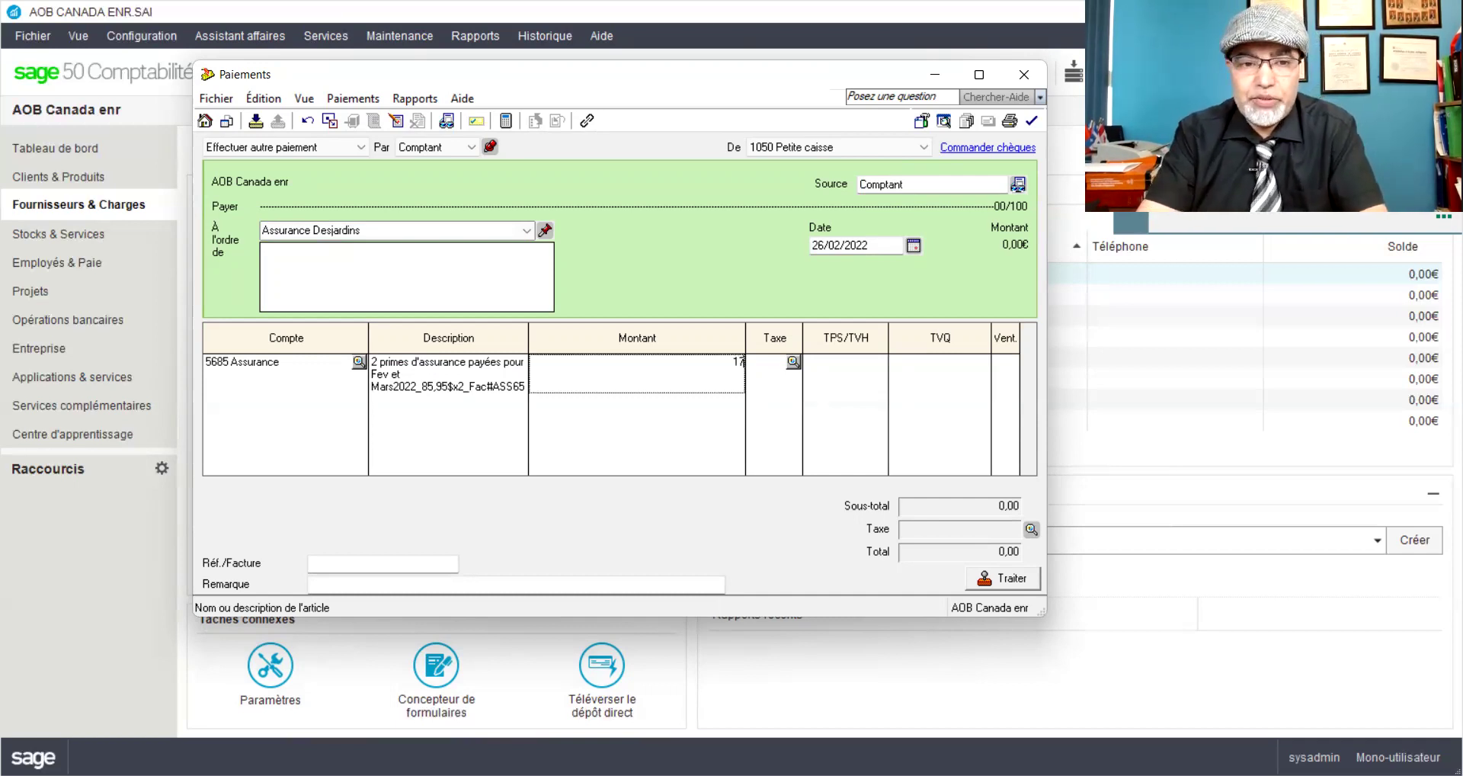
pyautogui.write('1,90')
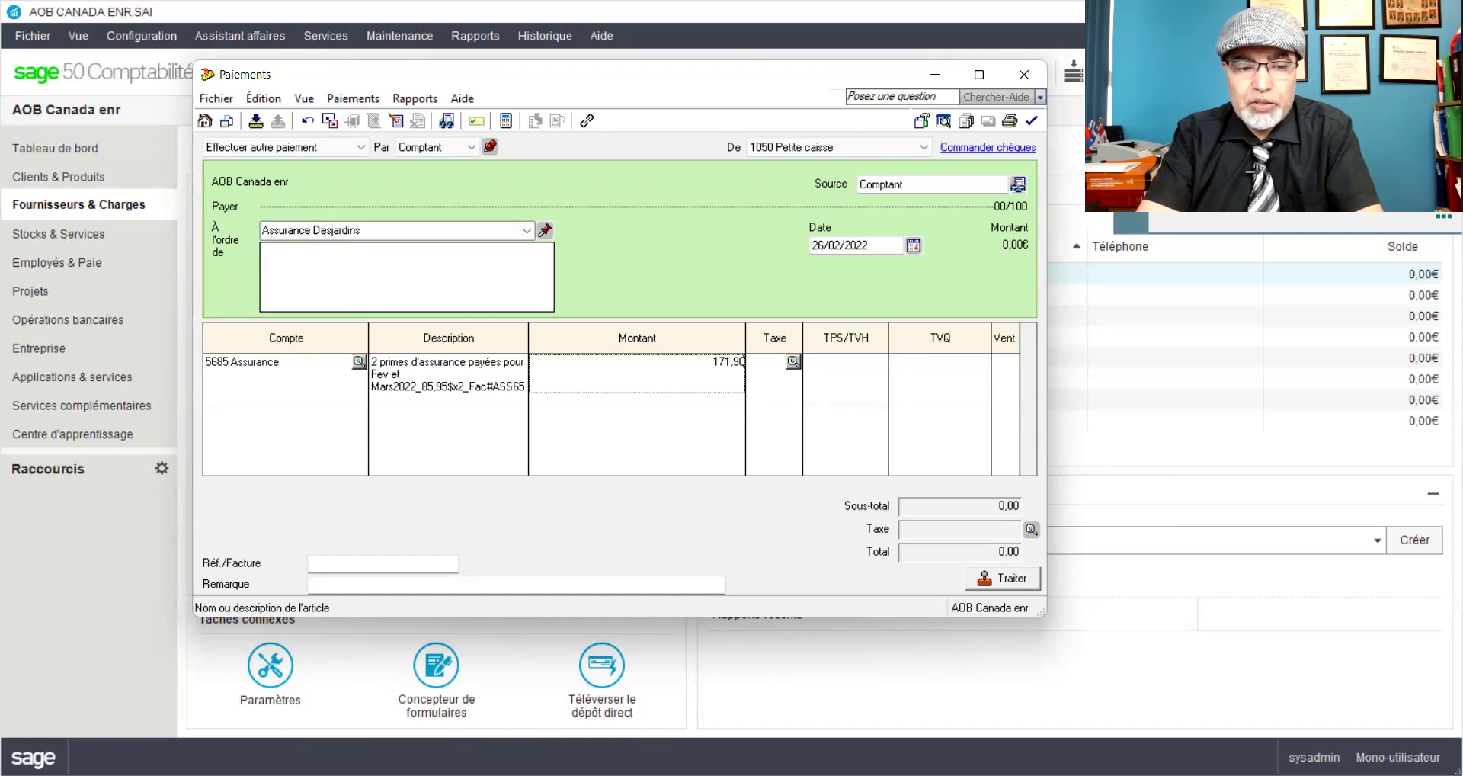
pyautogui.press('Tab')
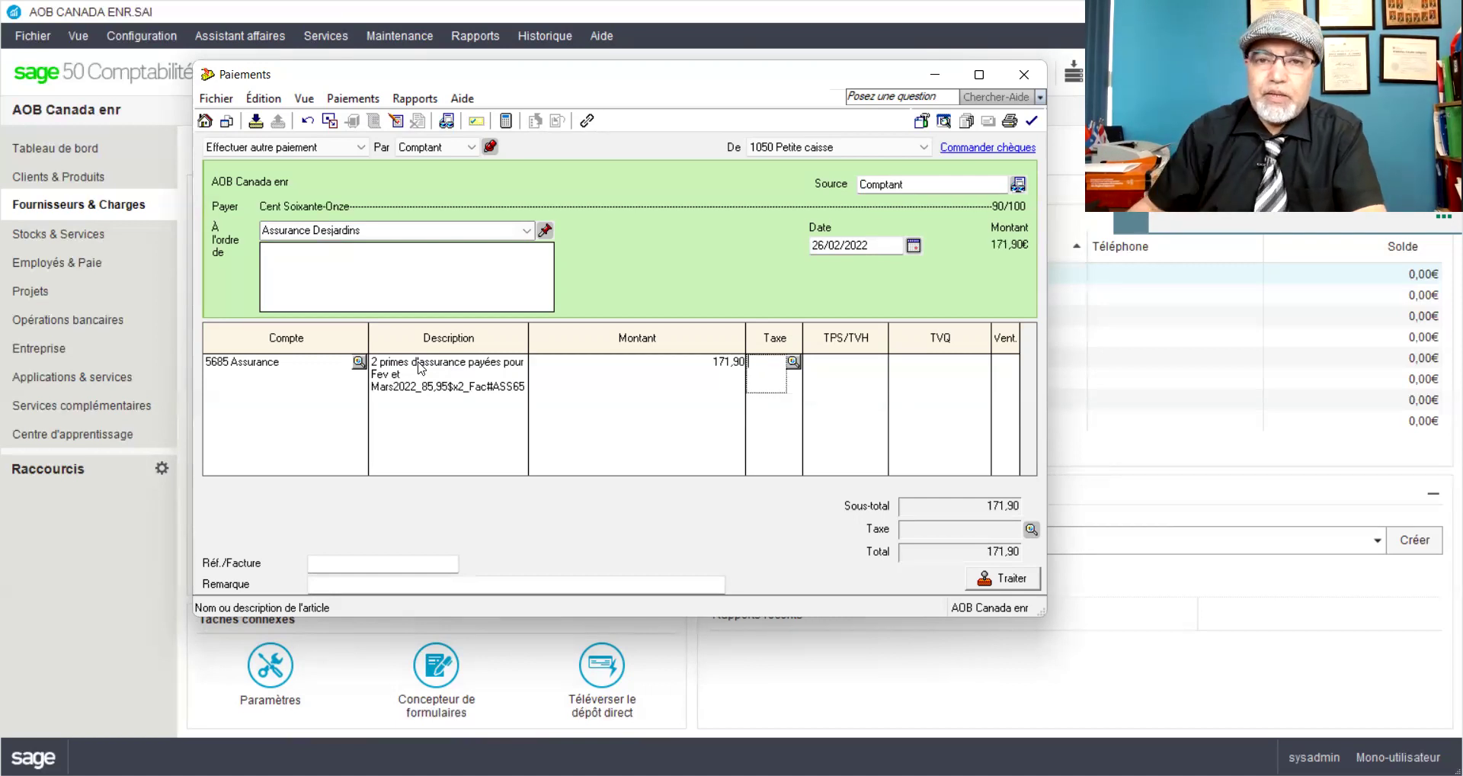
pyautogui.click(403, 105)
pyautogui.click(450, 128)
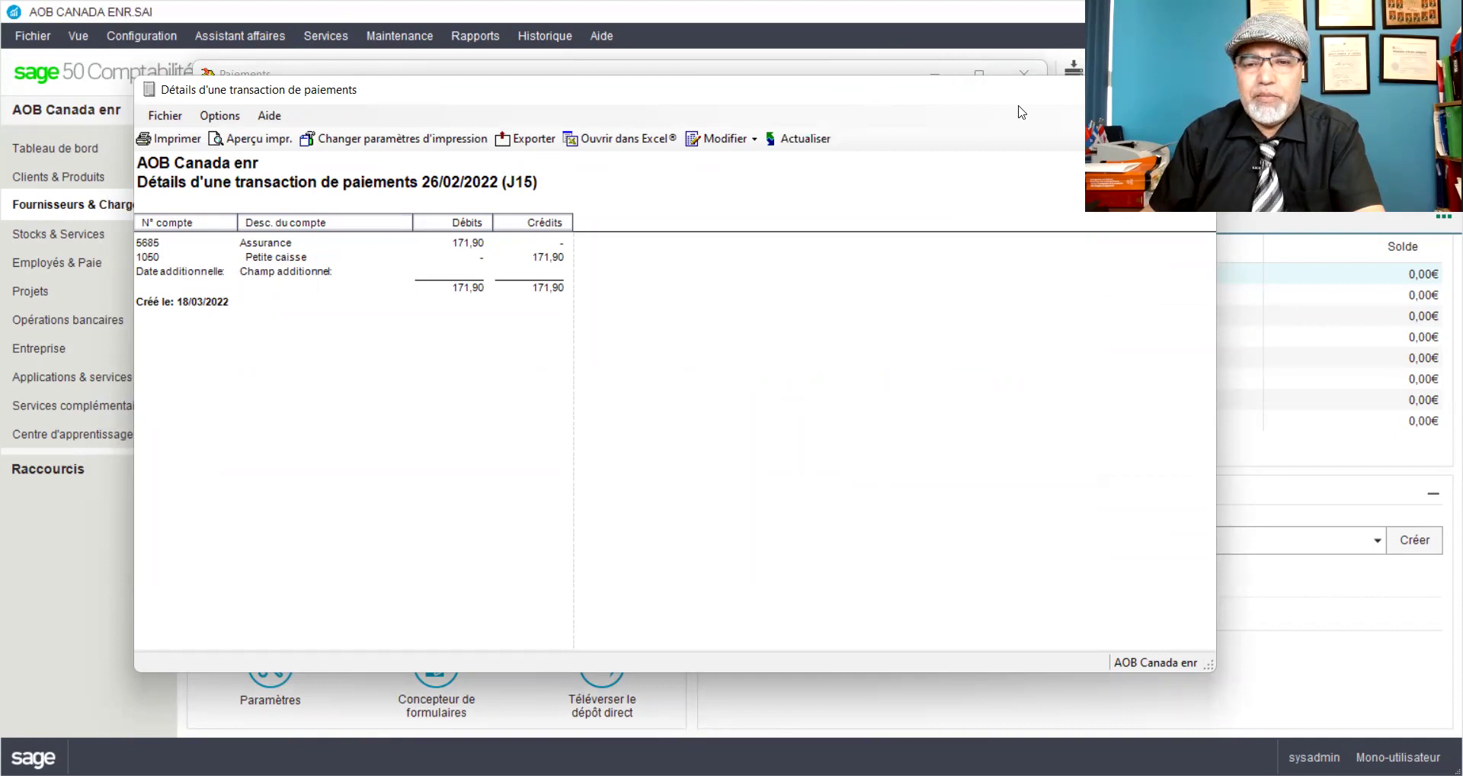
# Step: Close the J15 journal entry preview
pyautogui.press('Escape')
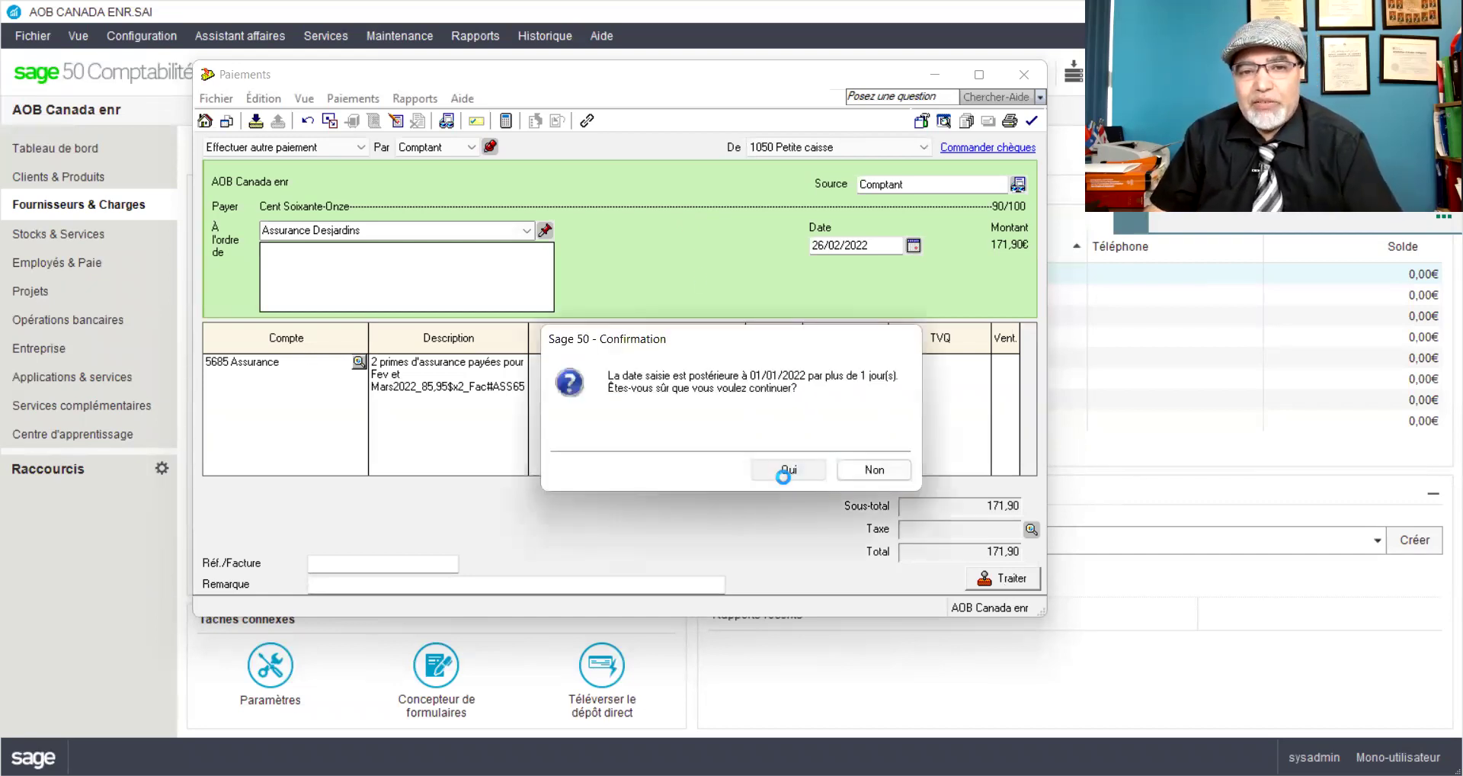
# Step: Confirm the date warning to post the 171,90 insurance payment
pyautogui.press('Return')
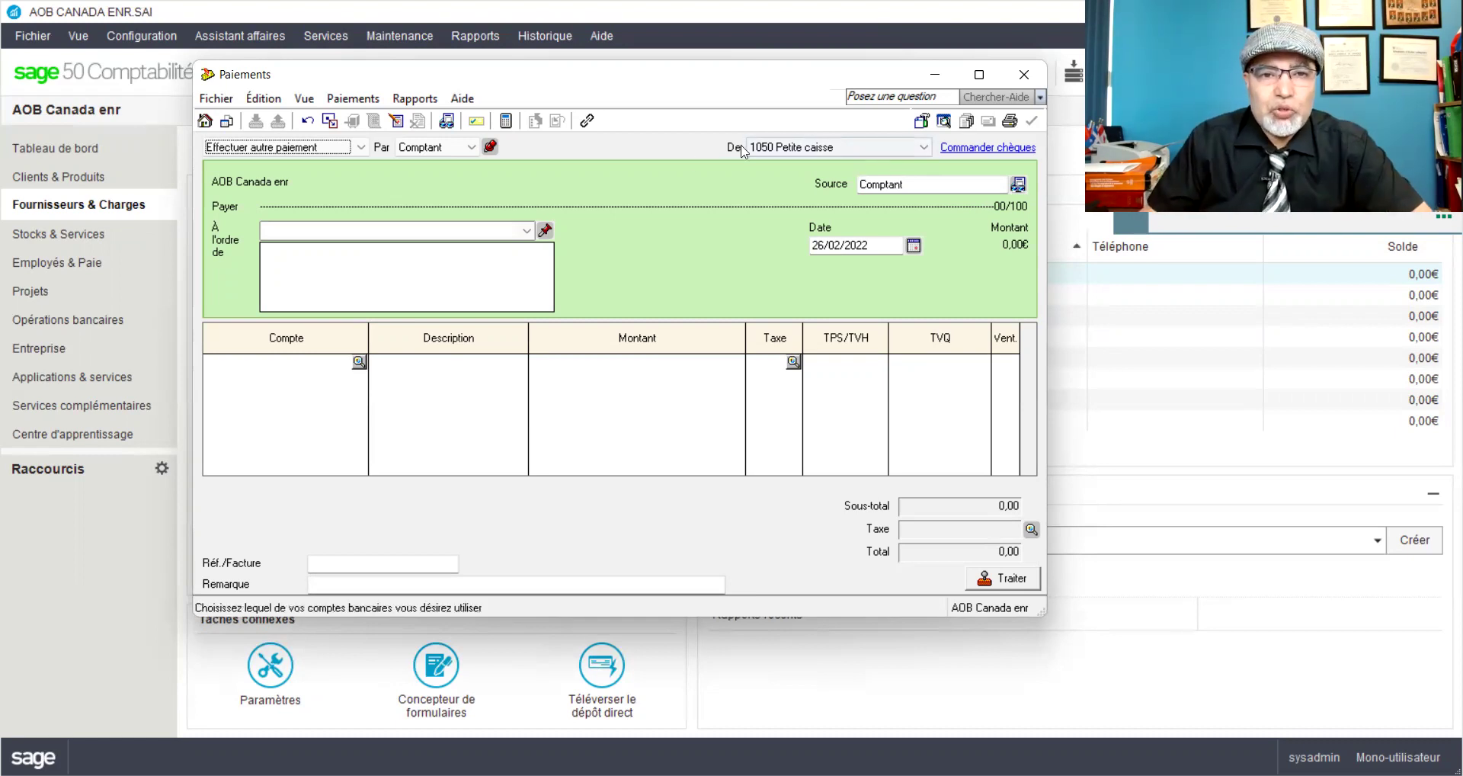
# Step: Enter 'Smart conseils inc' as the payee of the new payment
pyautogui.click(346, 229)
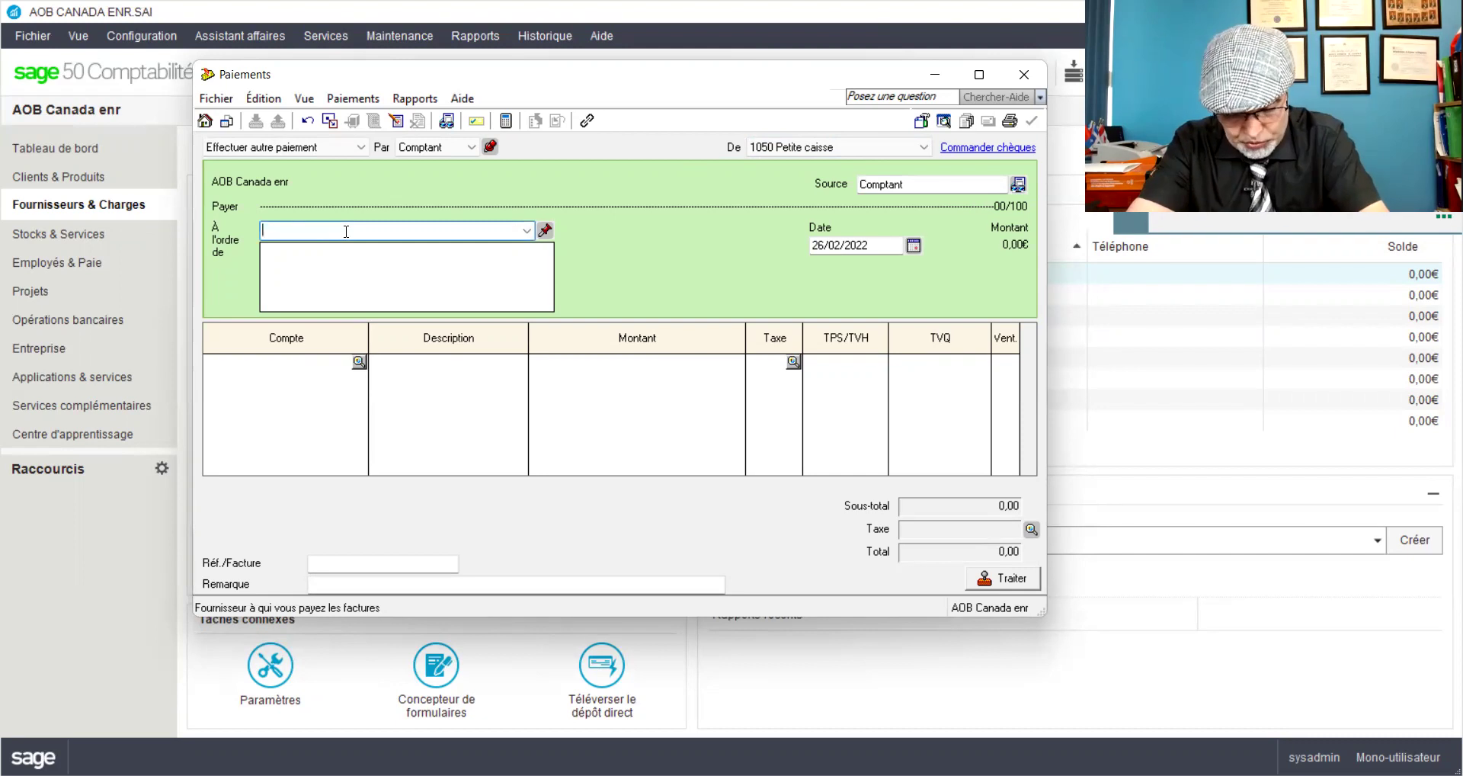
pyautogui.write('Sma')
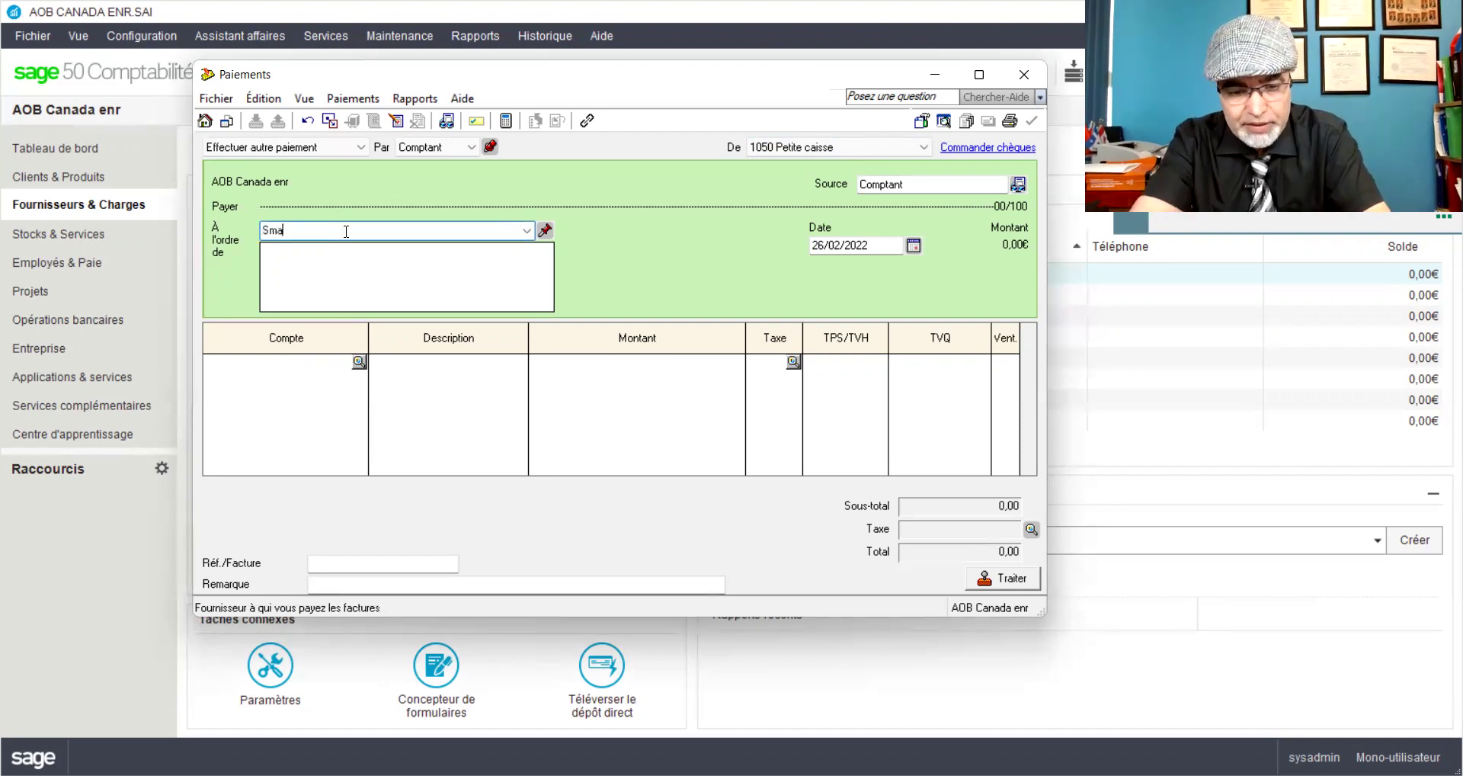
pyautogui.write('rt conseils')
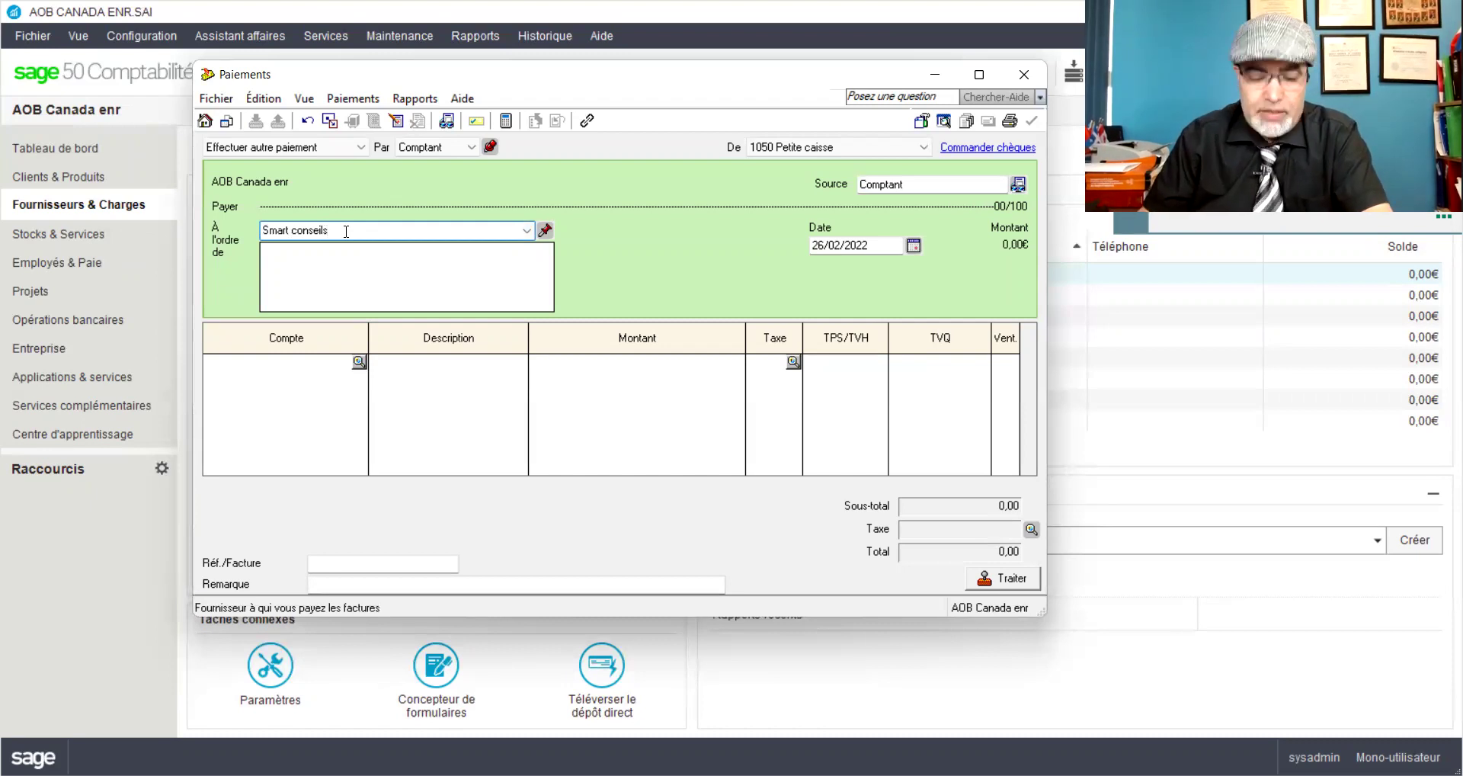
pyautogui.write(' inc')
pyautogui.press('Tab')
# Step: Add Smart conseils inc as a full supplier with tax code GQ - TPS 5%, TVQ 9.975%
pyautogui.click(480, 346)
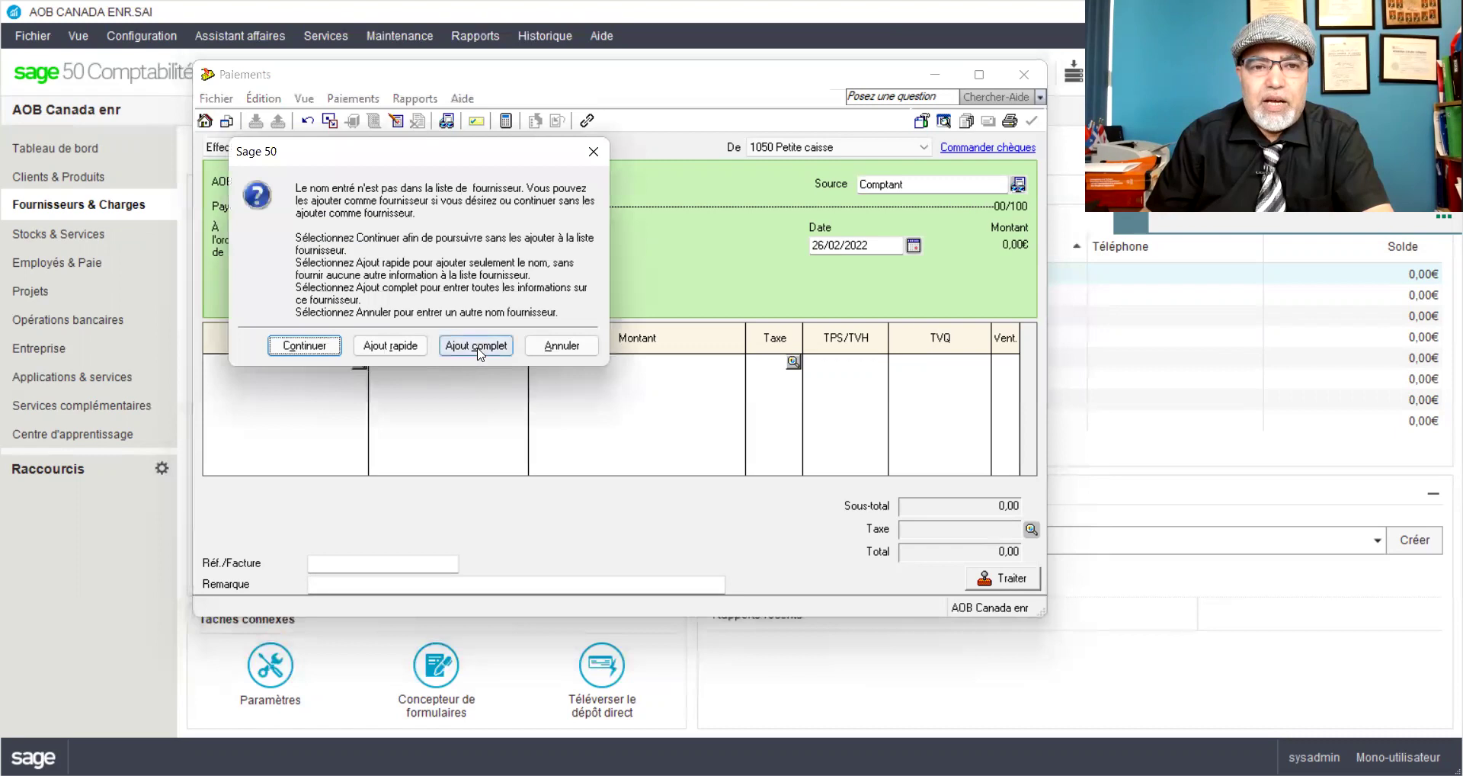
pyautogui.click(537, 306)
pyautogui.click(552, 479)
pyautogui.click(553, 478)
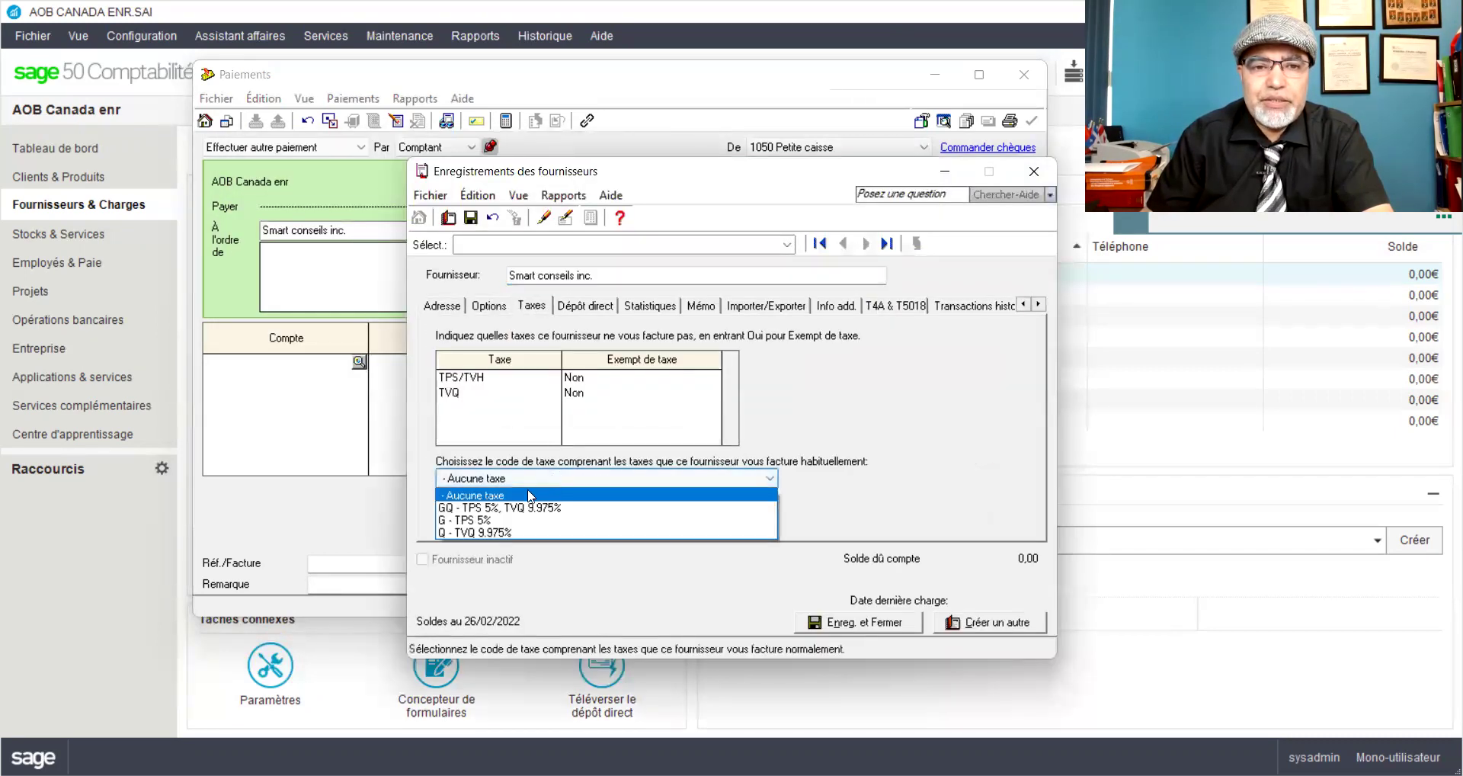
pyautogui.click(512, 509)
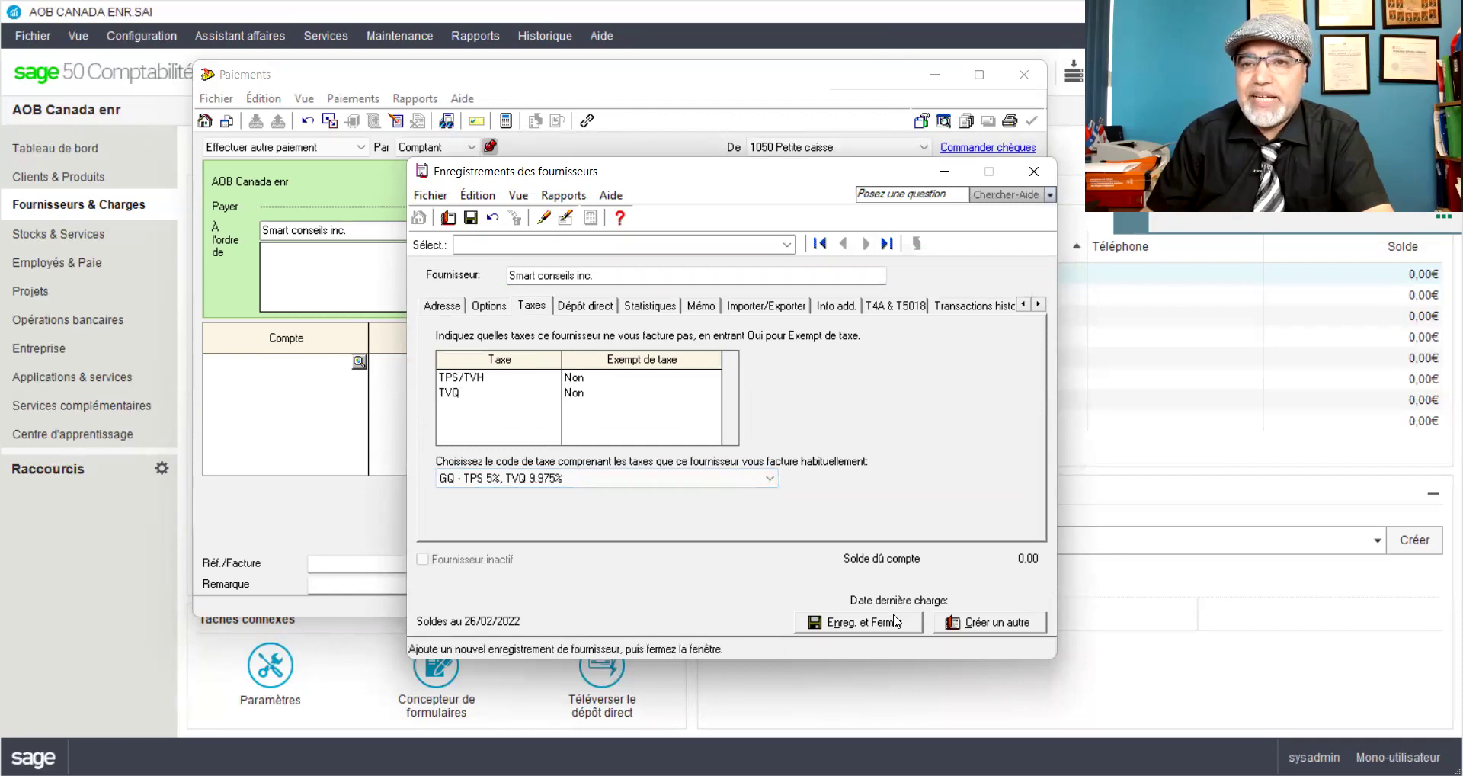
pyautogui.click(861, 628)
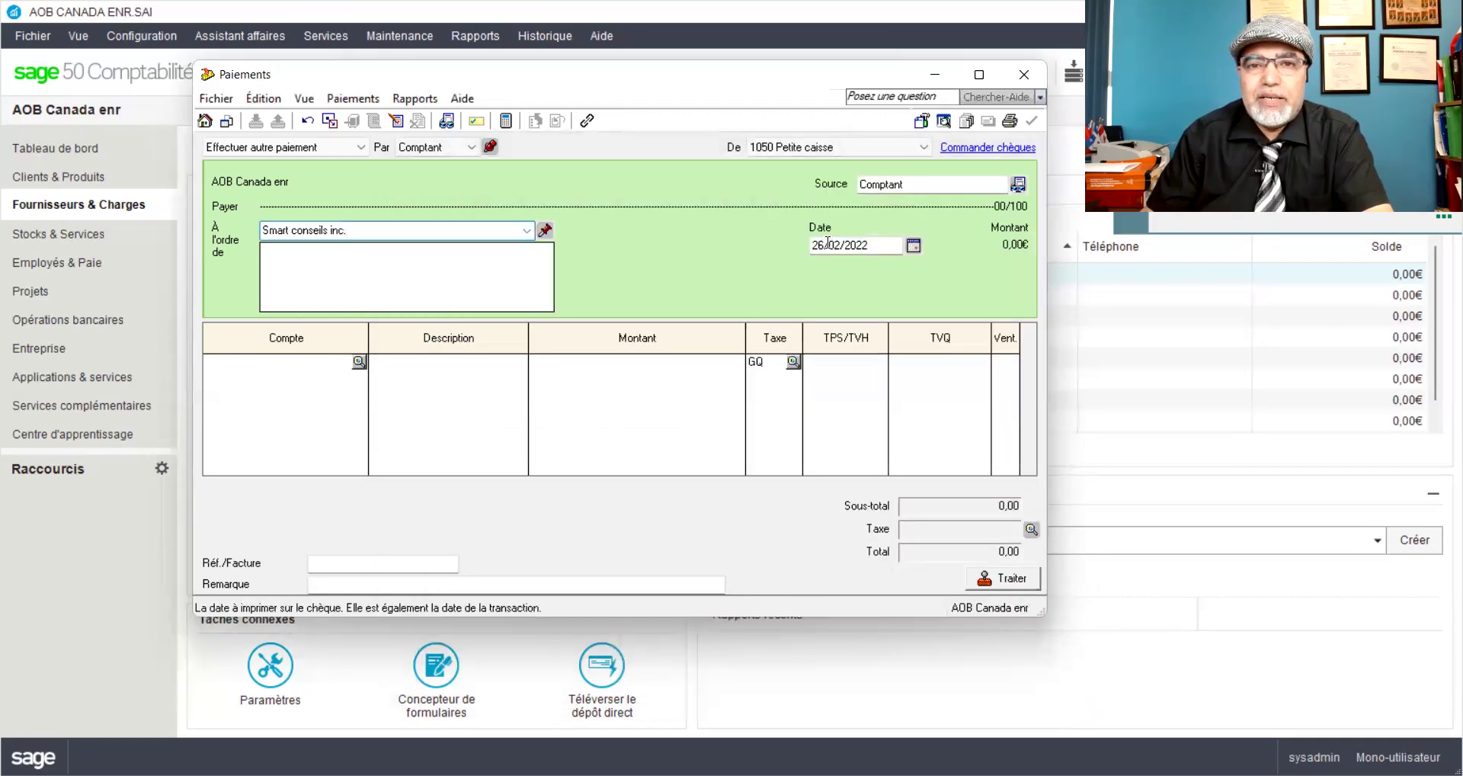
# Step: Change the Smart conseils payment date from the 26th to 28/02/2022
pyautogui.click(828, 243)
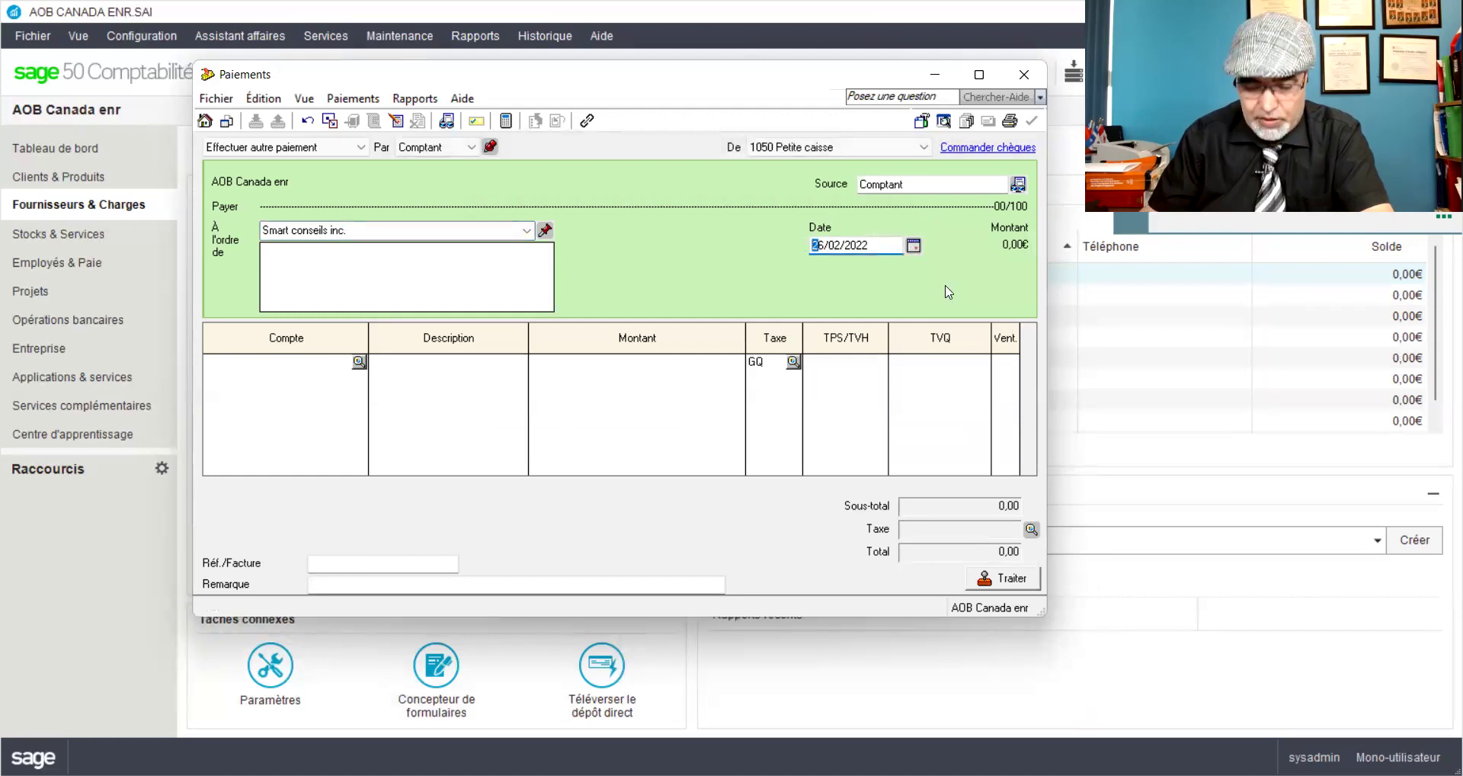
pyautogui.press('Delete')
pyautogui.press('Delete')
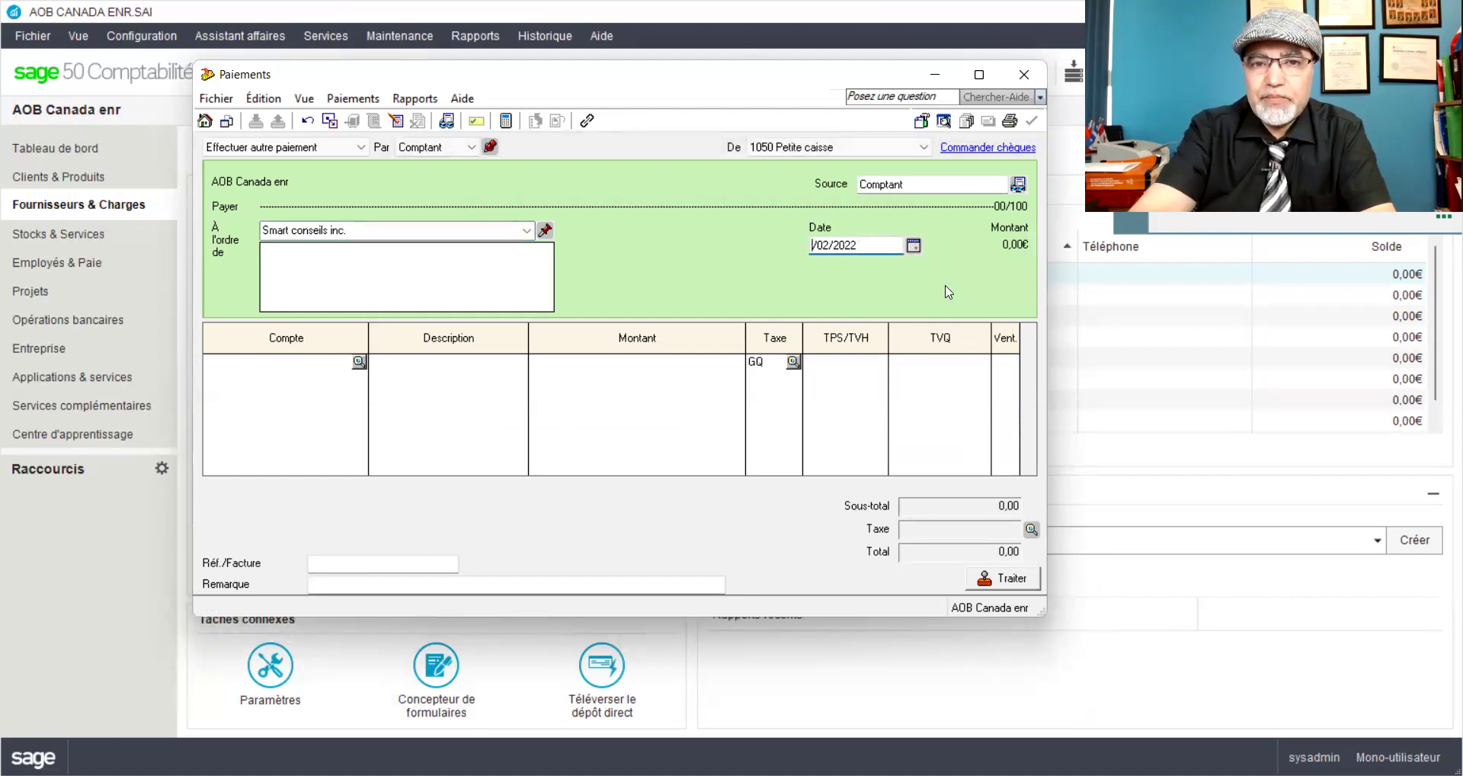
pyautogui.write('28')
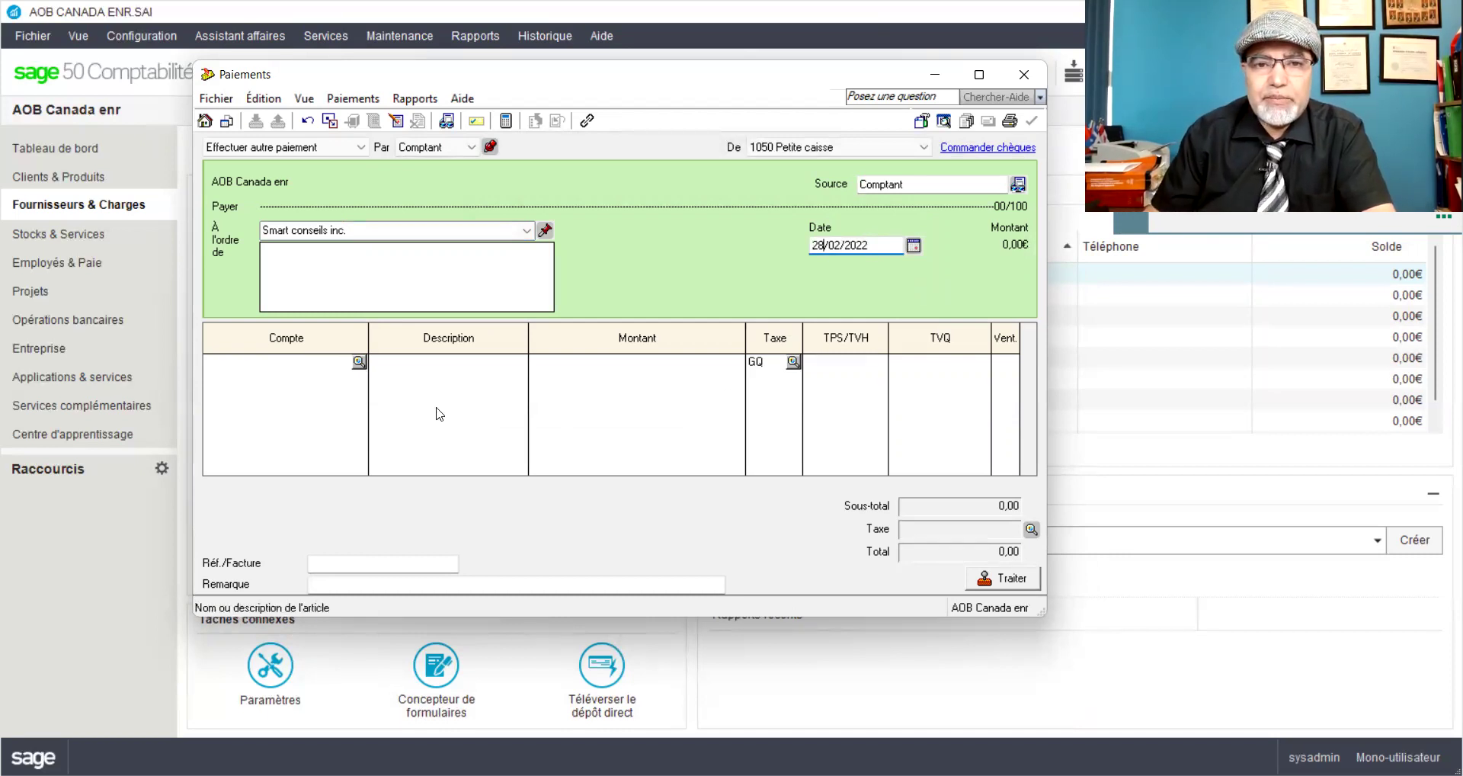
pyautogui.click(338, 376)
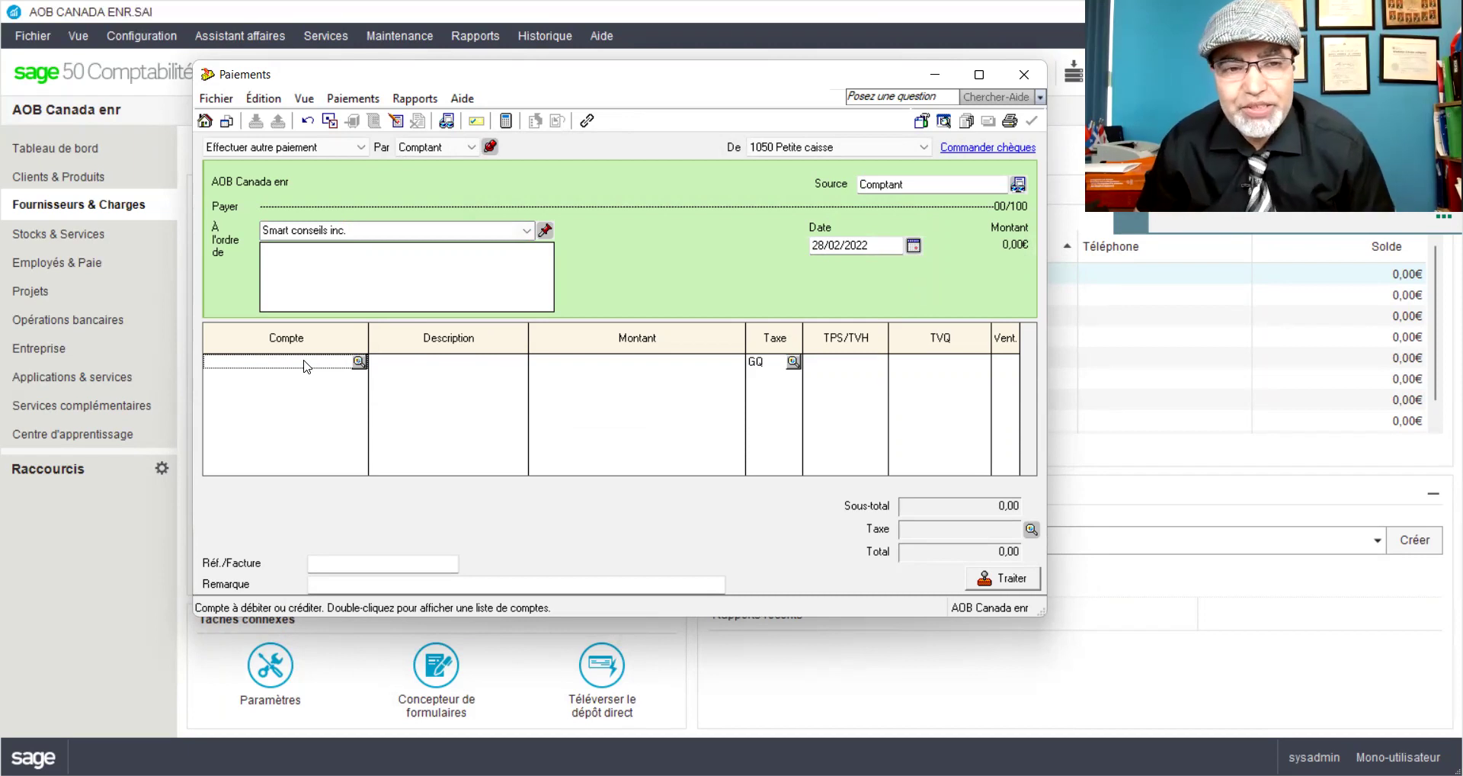
# Step: Open the account list for the first line, sorted by name, and search for 'fr'
pyautogui.click(358, 361)
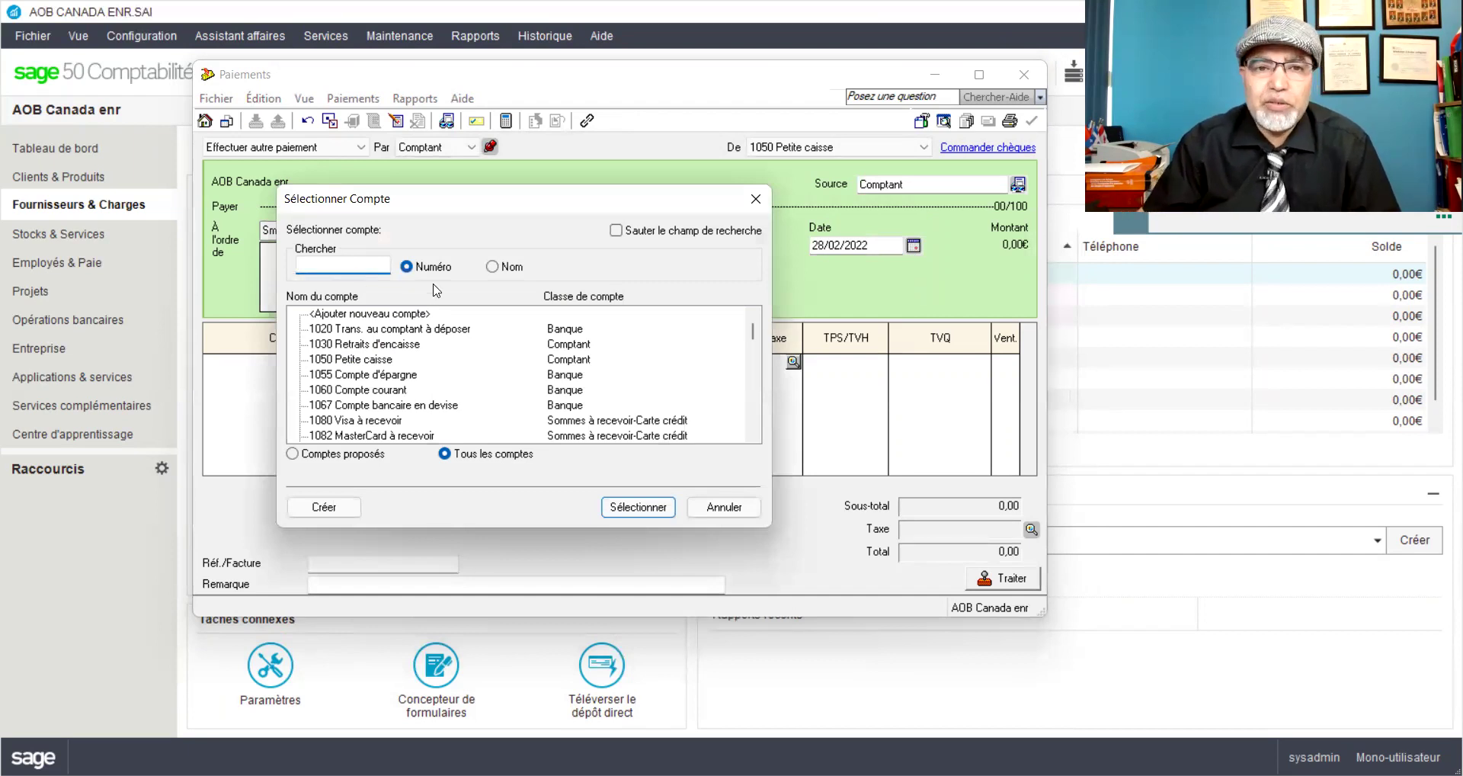
pyautogui.click(492, 266)
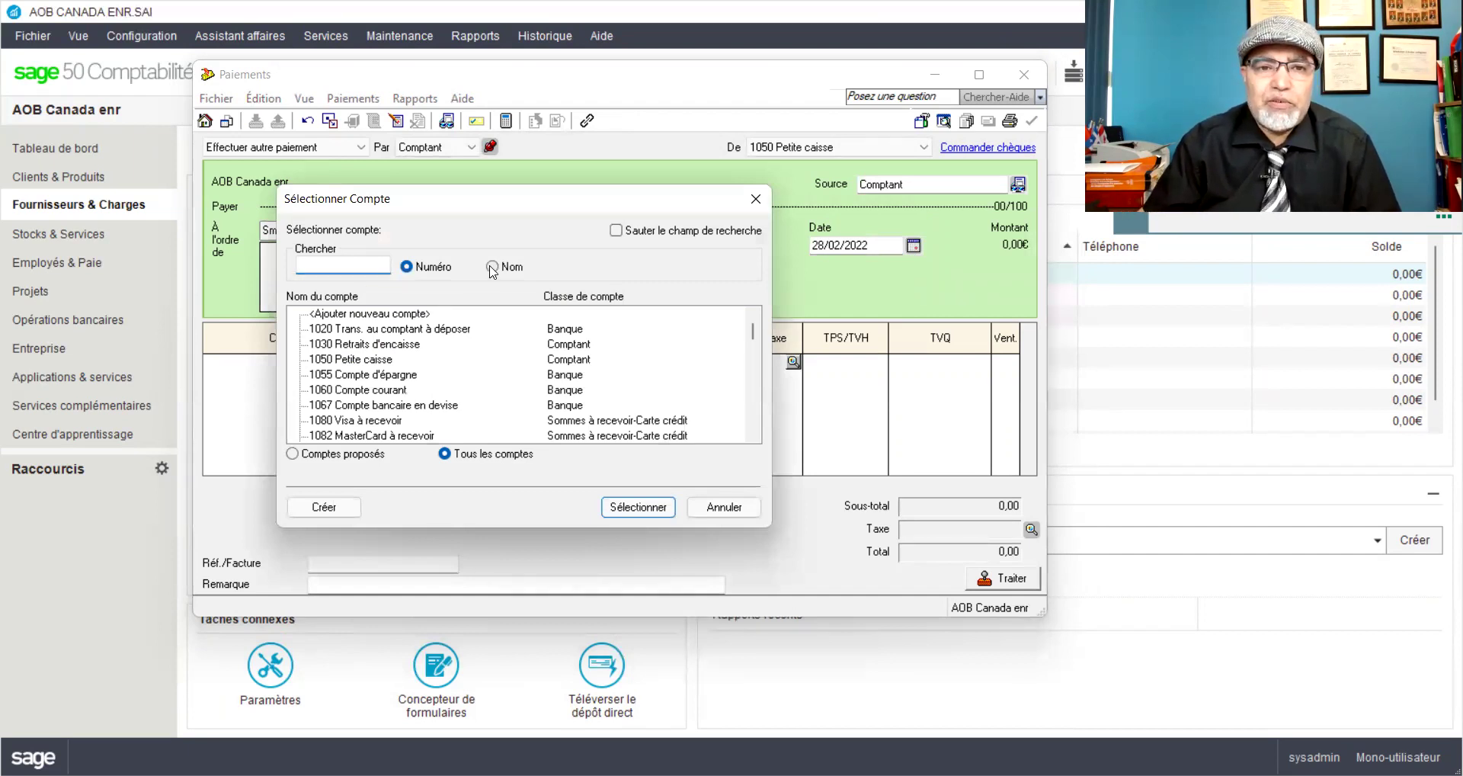
pyautogui.click(342, 263)
pyautogui.write('fr')
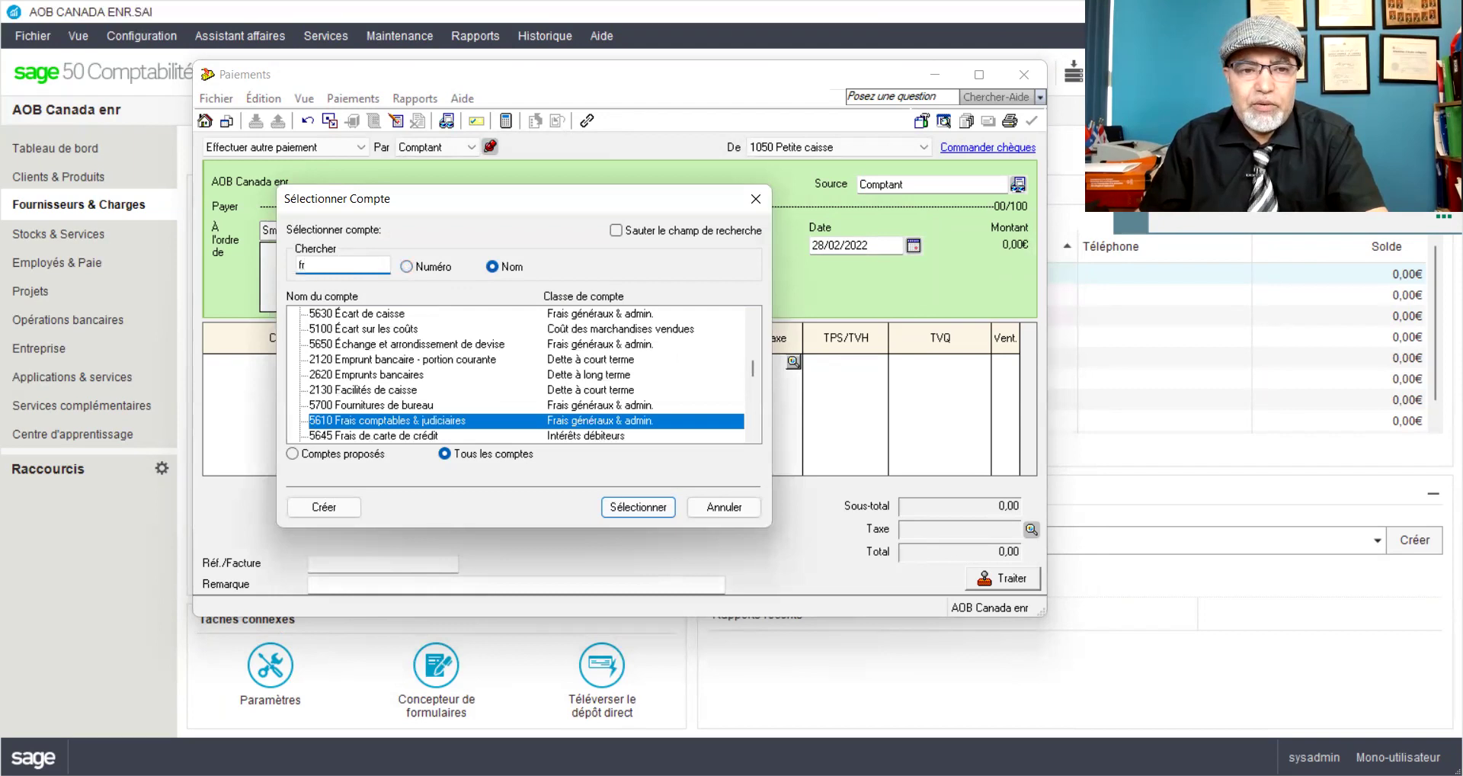
pyautogui.click(368, 421)
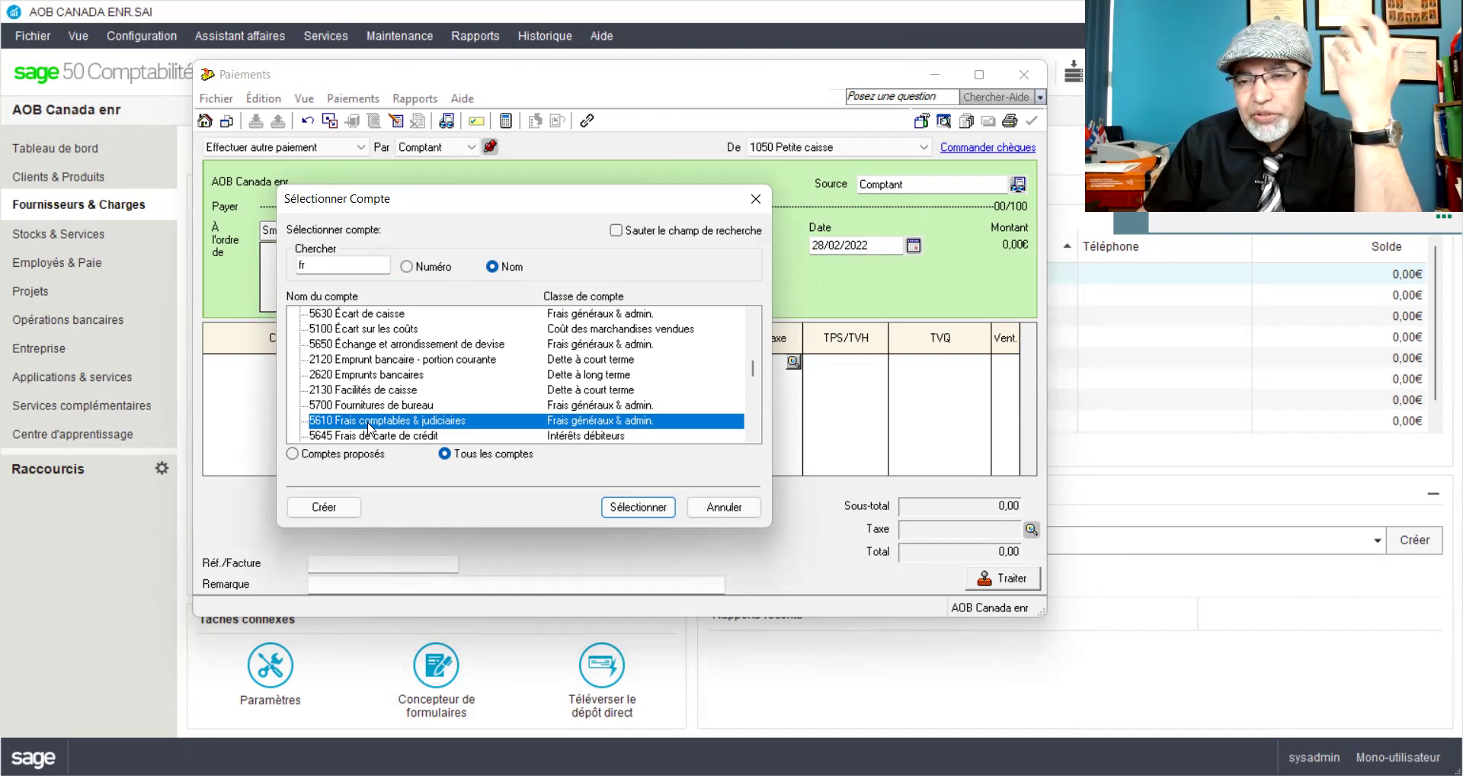
# Step: Search accounts for 'frais' and put 5610 Frais comptables & judiciaires on the first line
pyautogui.doubleClick(325, 264)
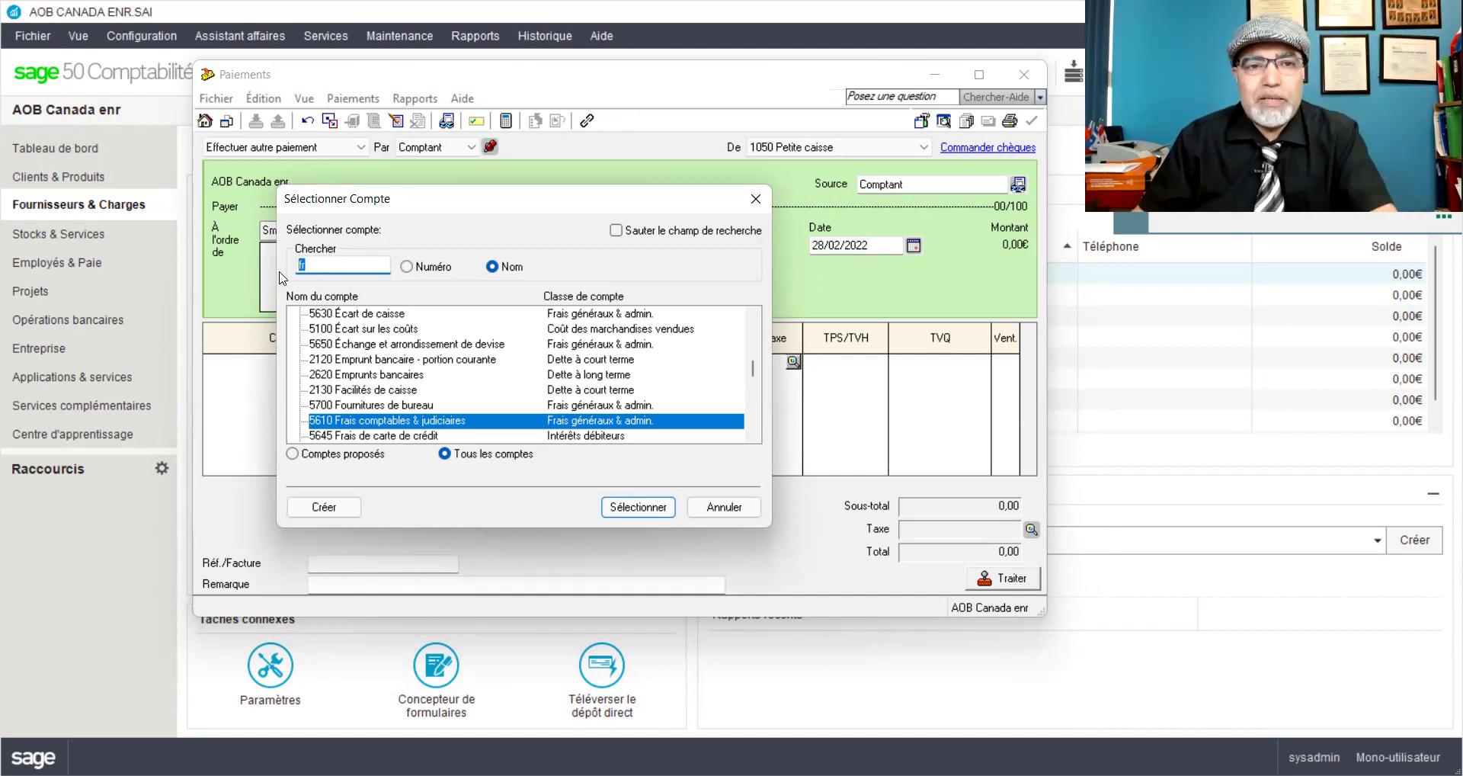
pyautogui.click(406, 266)
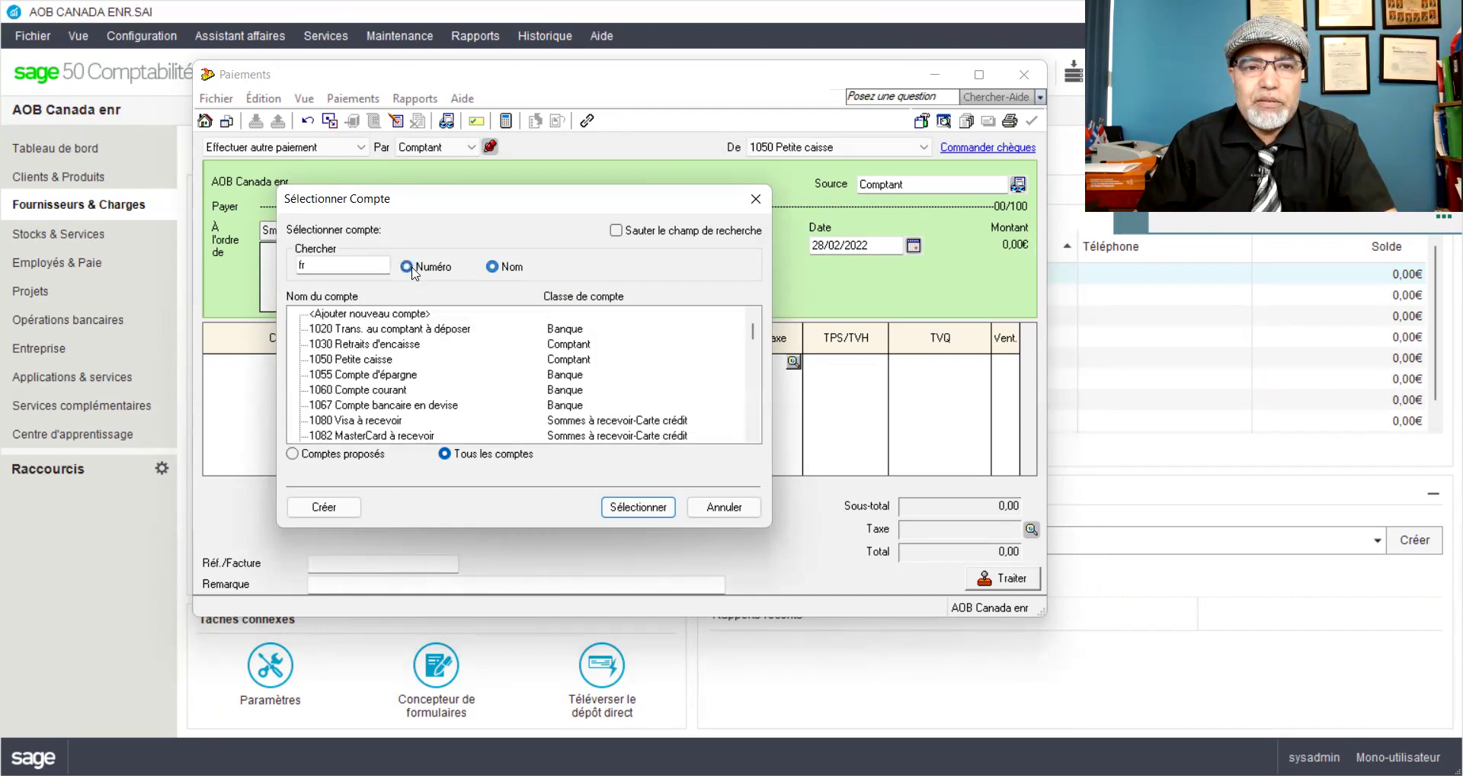
pyautogui.click(492, 266)
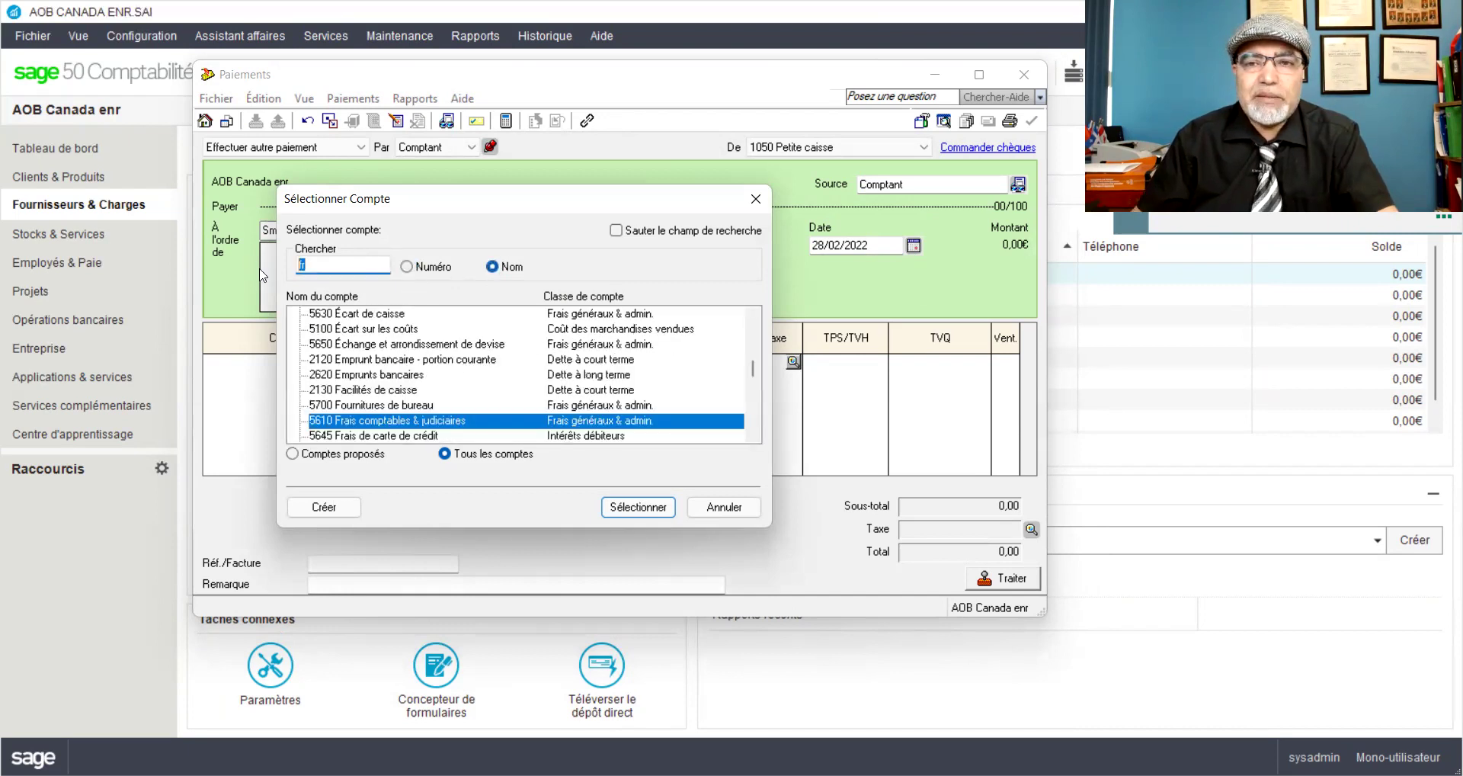
pyautogui.write('comp')
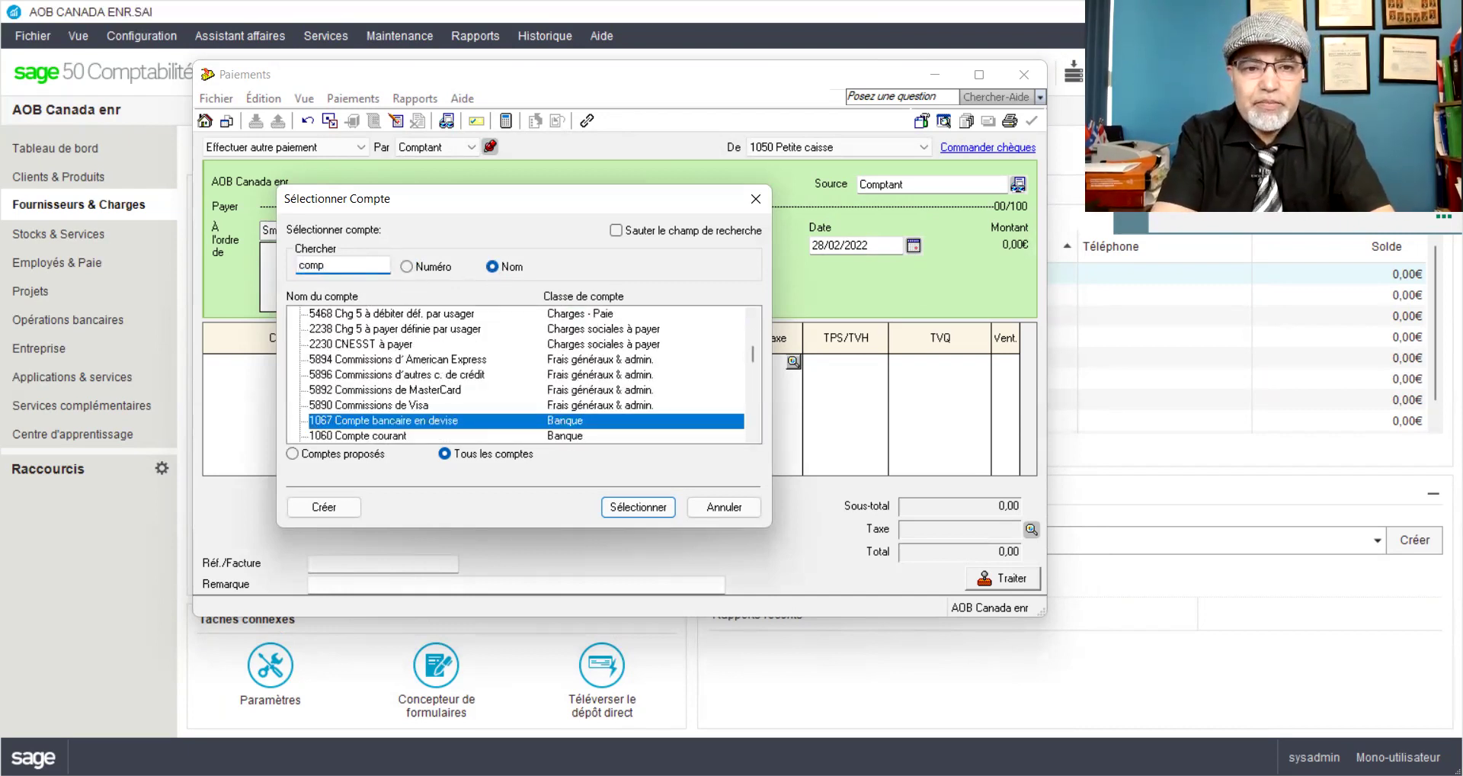
pyautogui.write('ta')
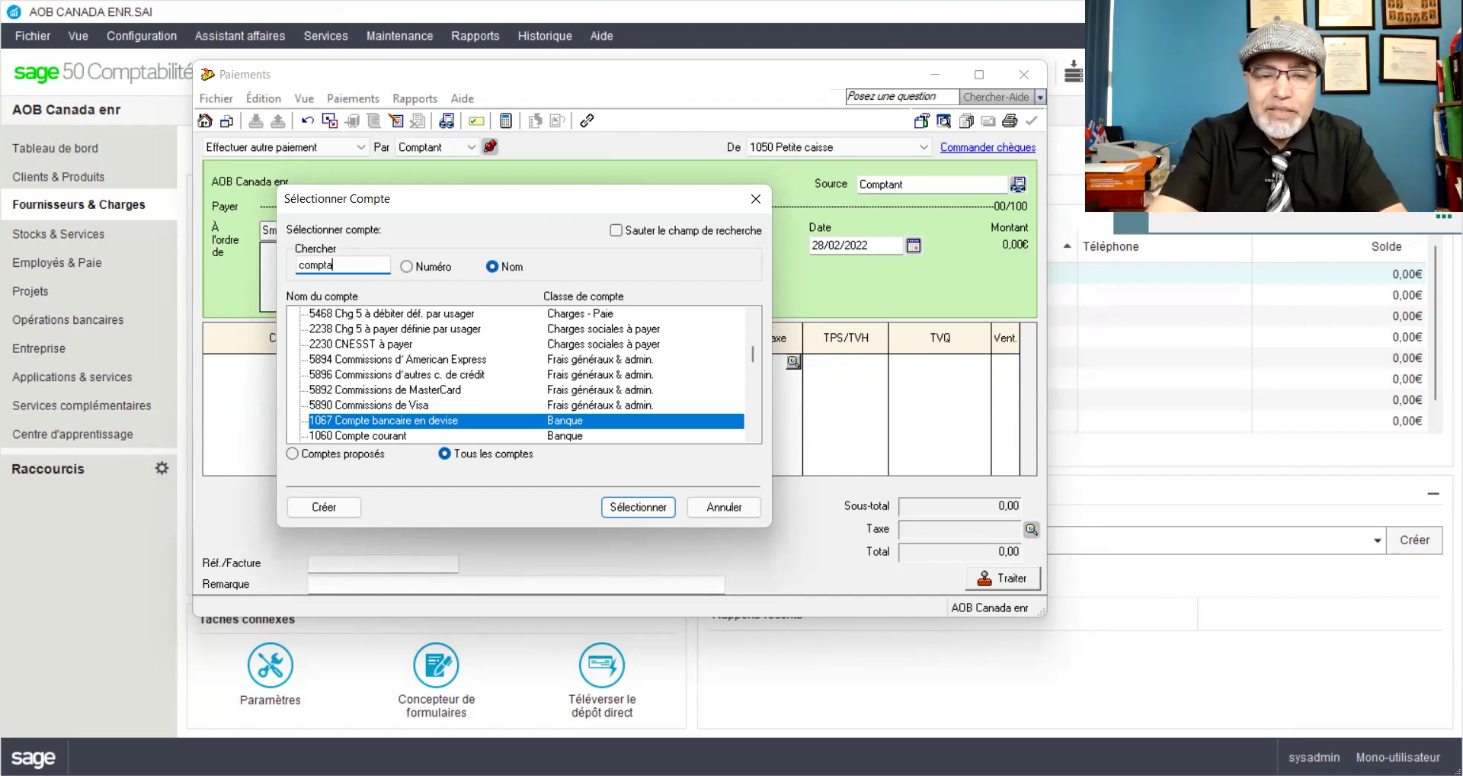
pyautogui.press('BackSpace')
pyautogui.press('BackSpace')
pyautogui.press('BackSpace')
pyautogui.press('BackSpace')
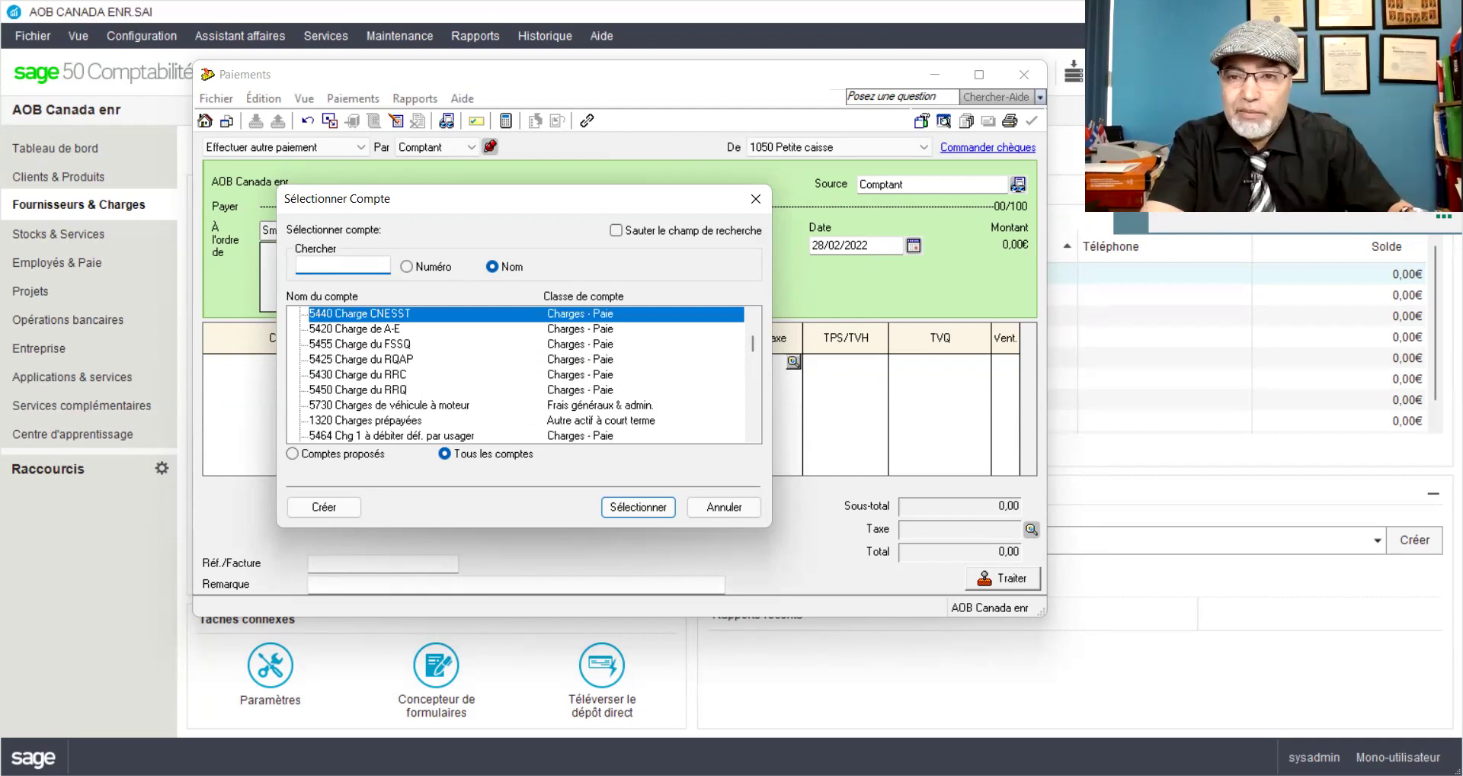
pyautogui.write('frais')
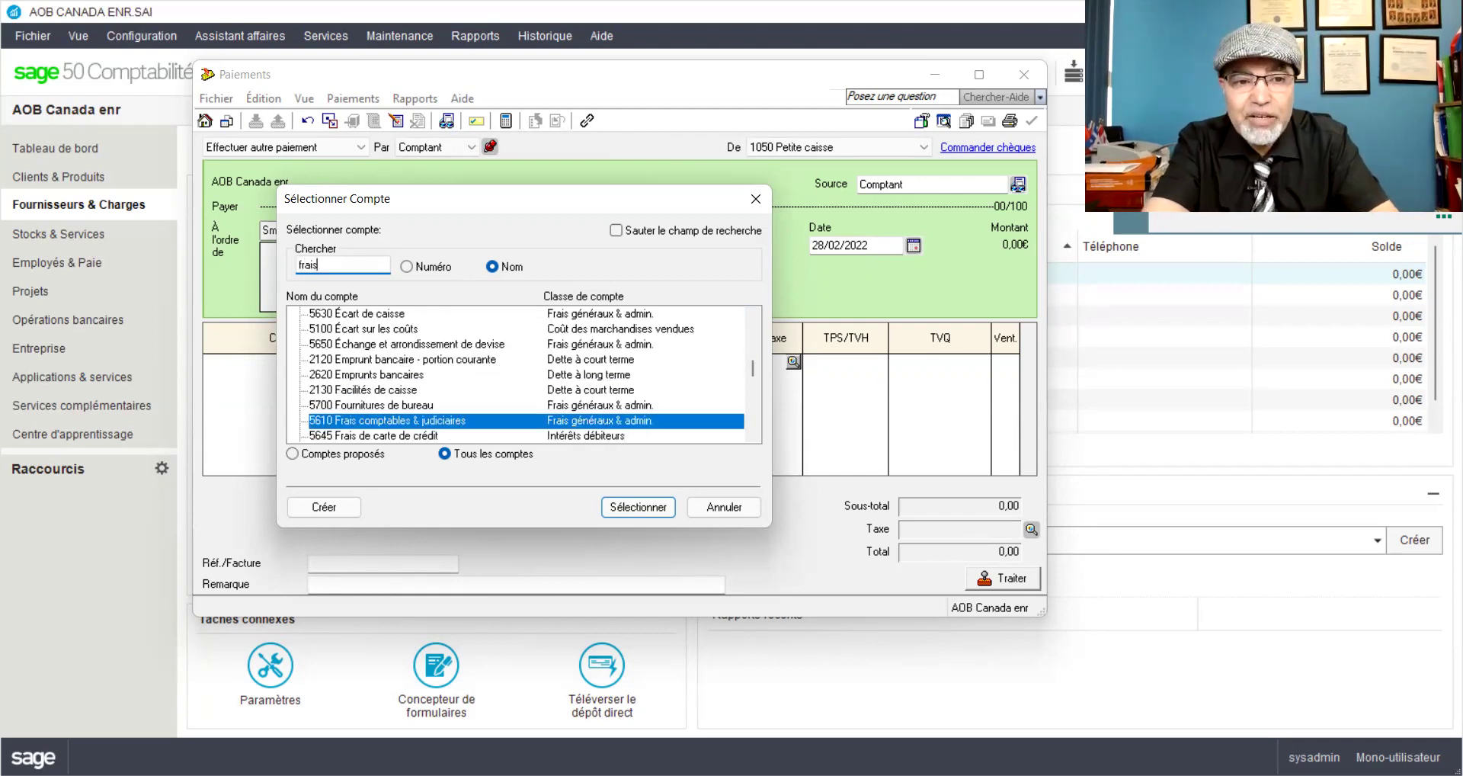
pyautogui.click(462, 437)
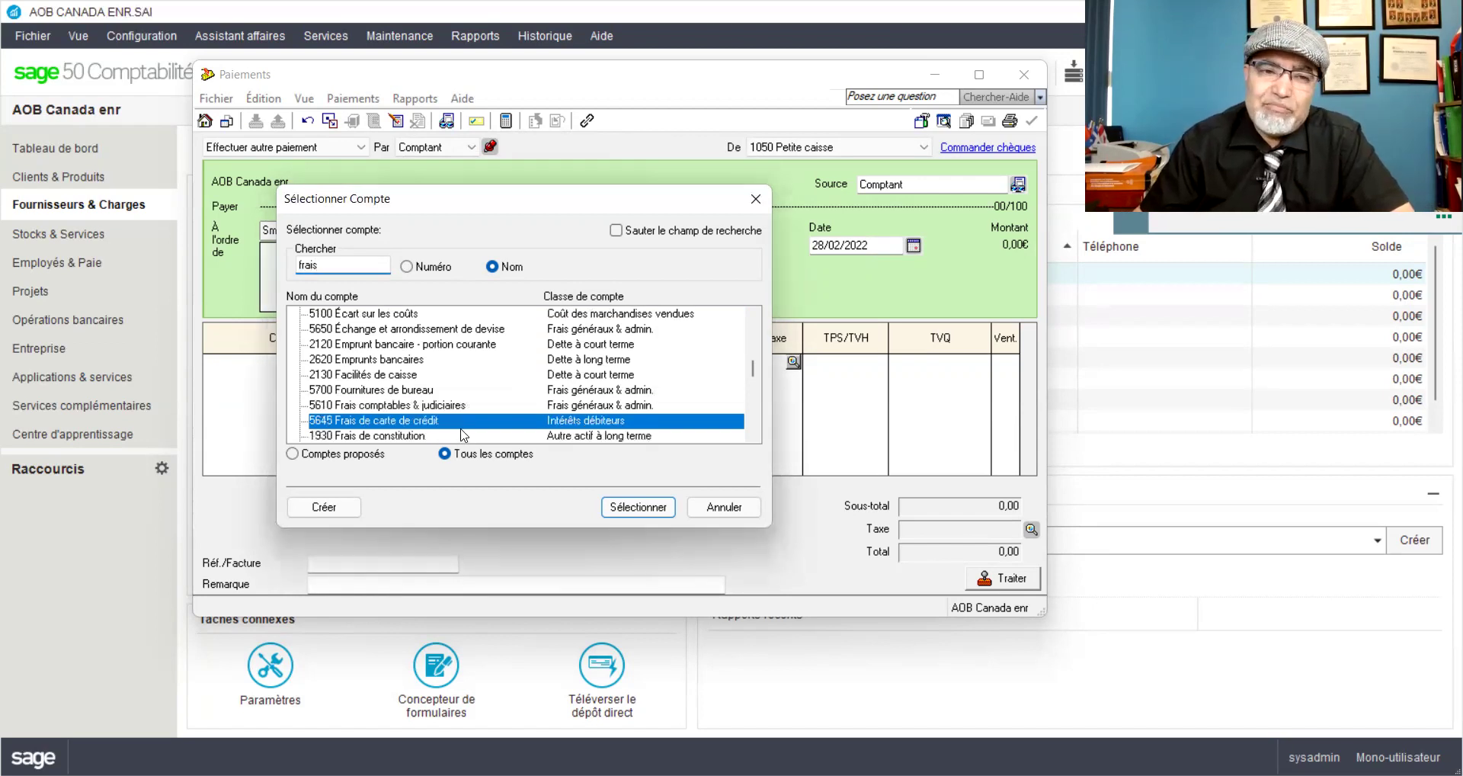
pyautogui.click(445, 405)
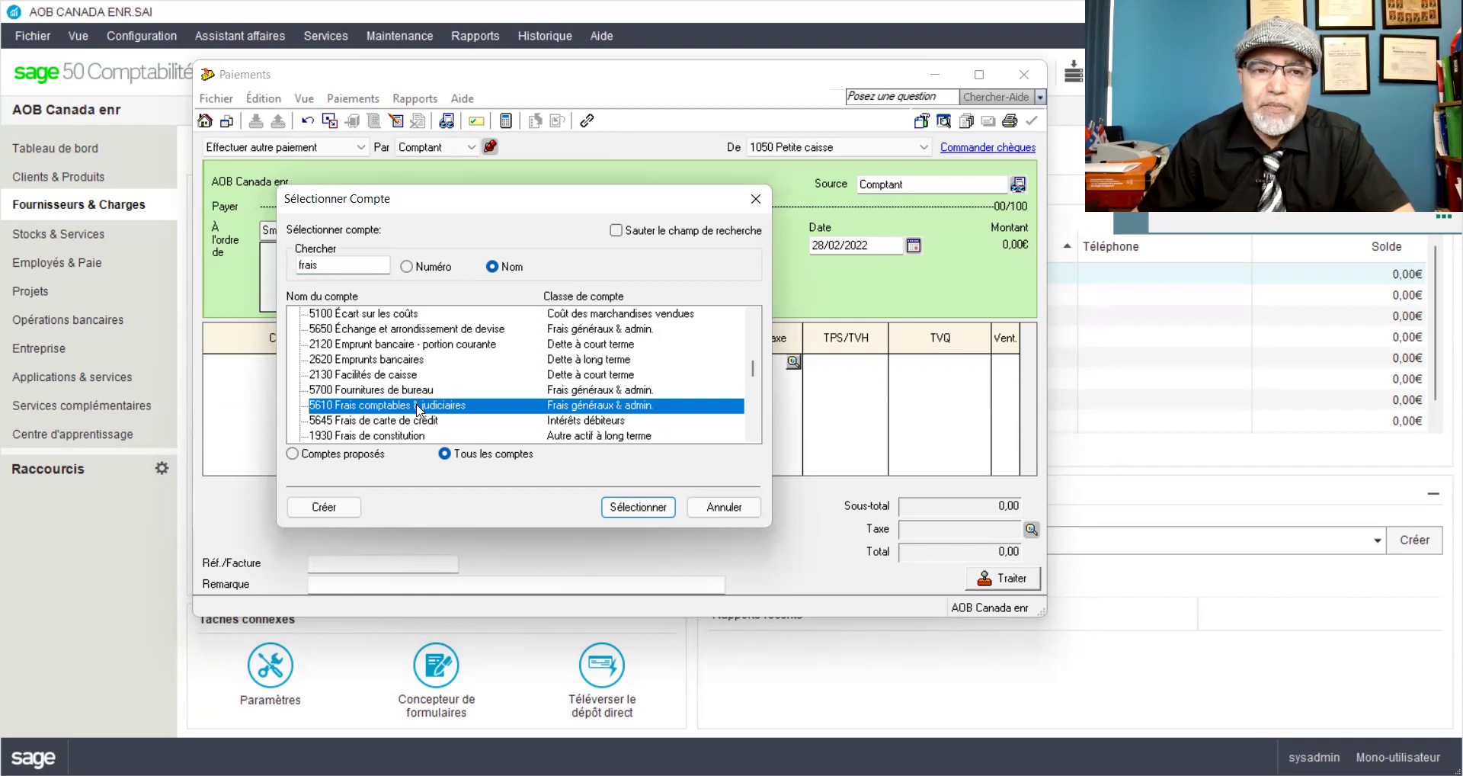
pyautogui.doubleClick(418, 409)
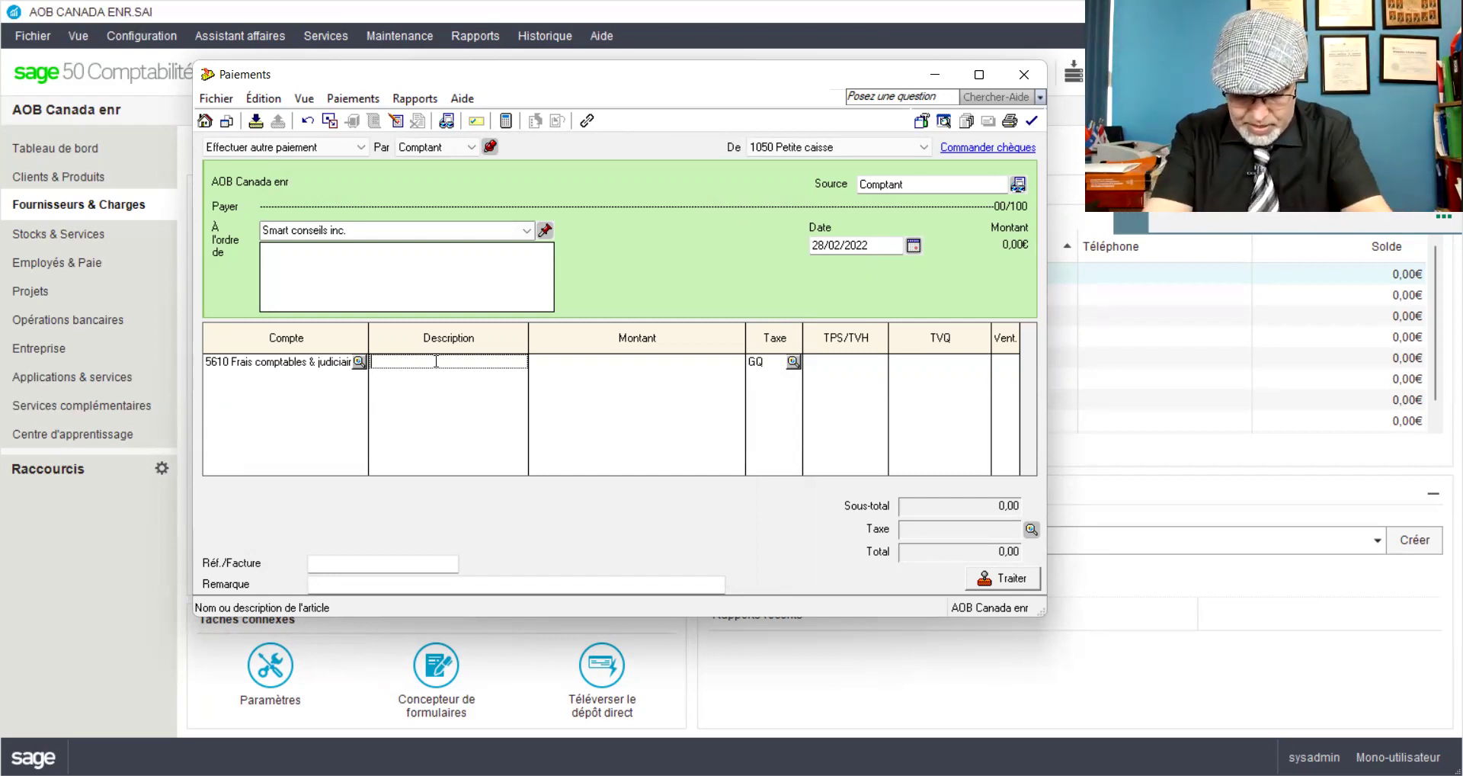
# Step: Describe the line as 'Honoraires de création de la compagnie et accompagnement'
pyautogui.write('Honoraires de créas')
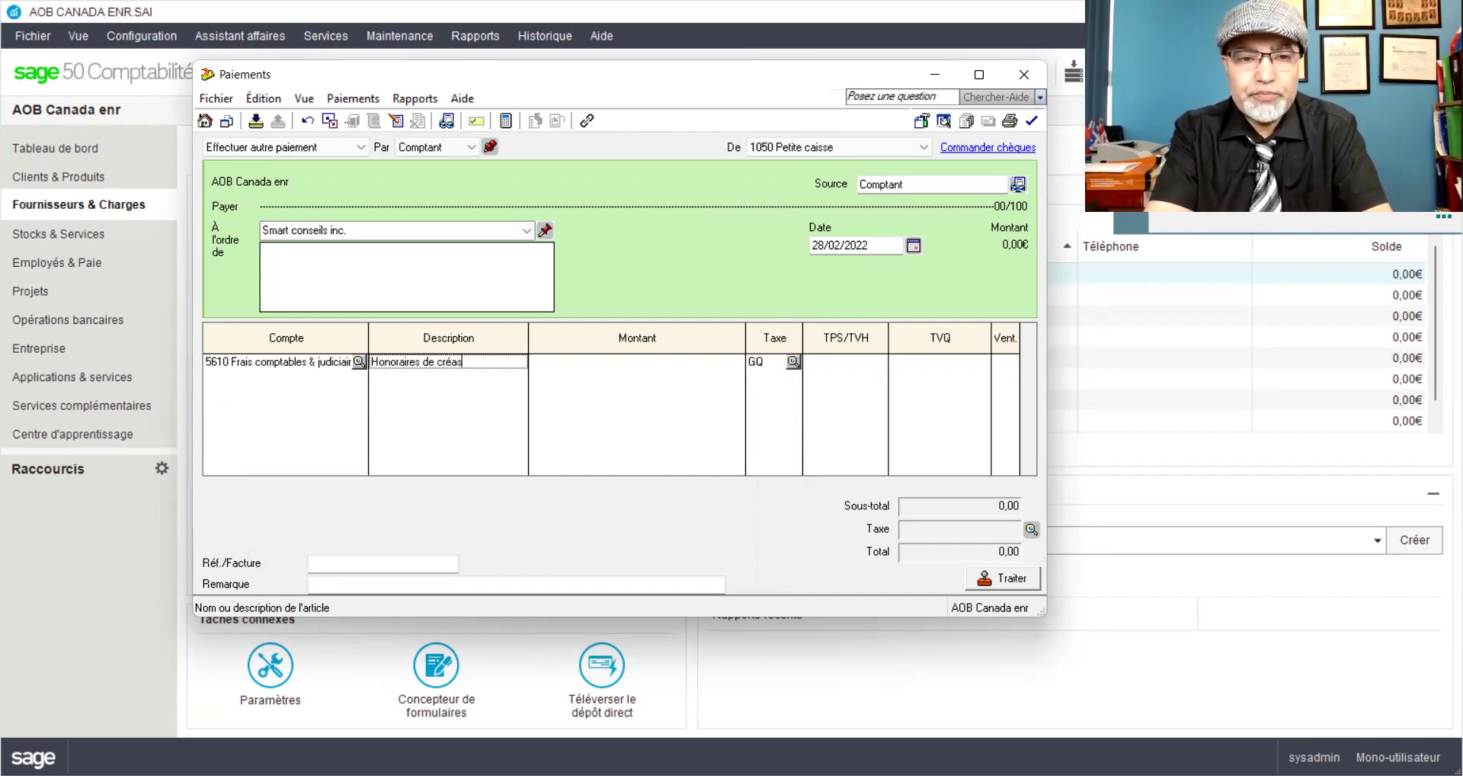
pyautogui.press('BackSpace')
pyautogui.write('tion nde la c')
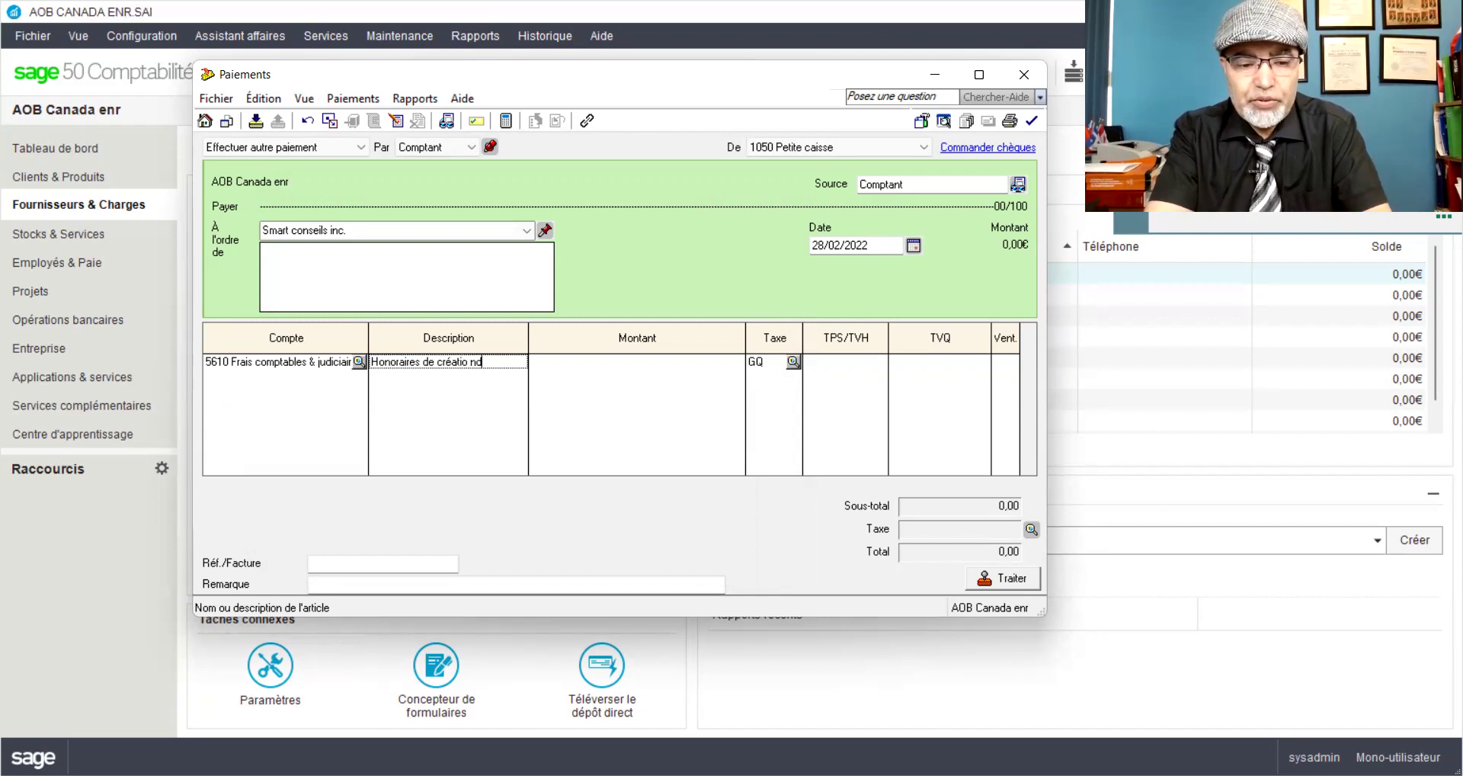
pyautogui.write('ompa')
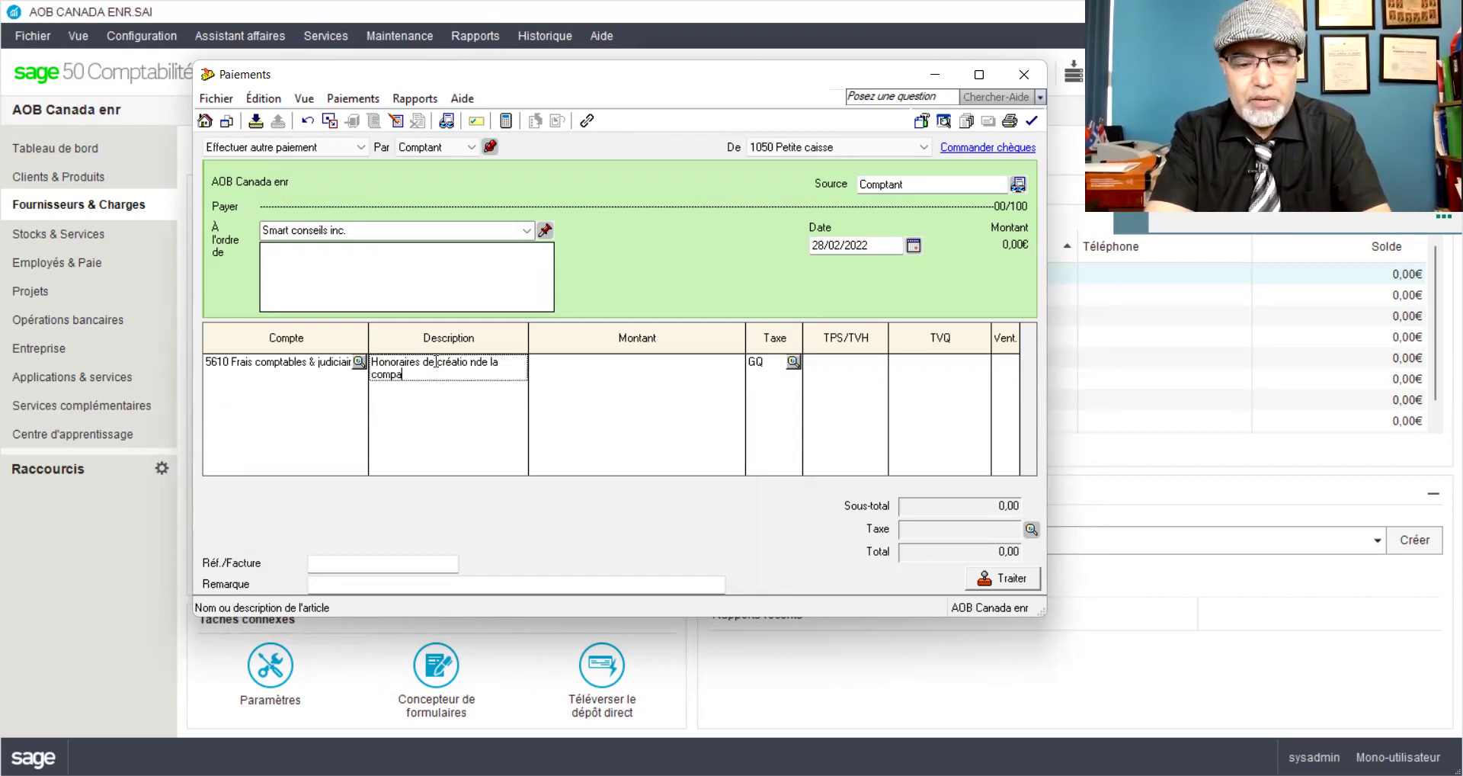
pyautogui.write("gnie et l'accomp")
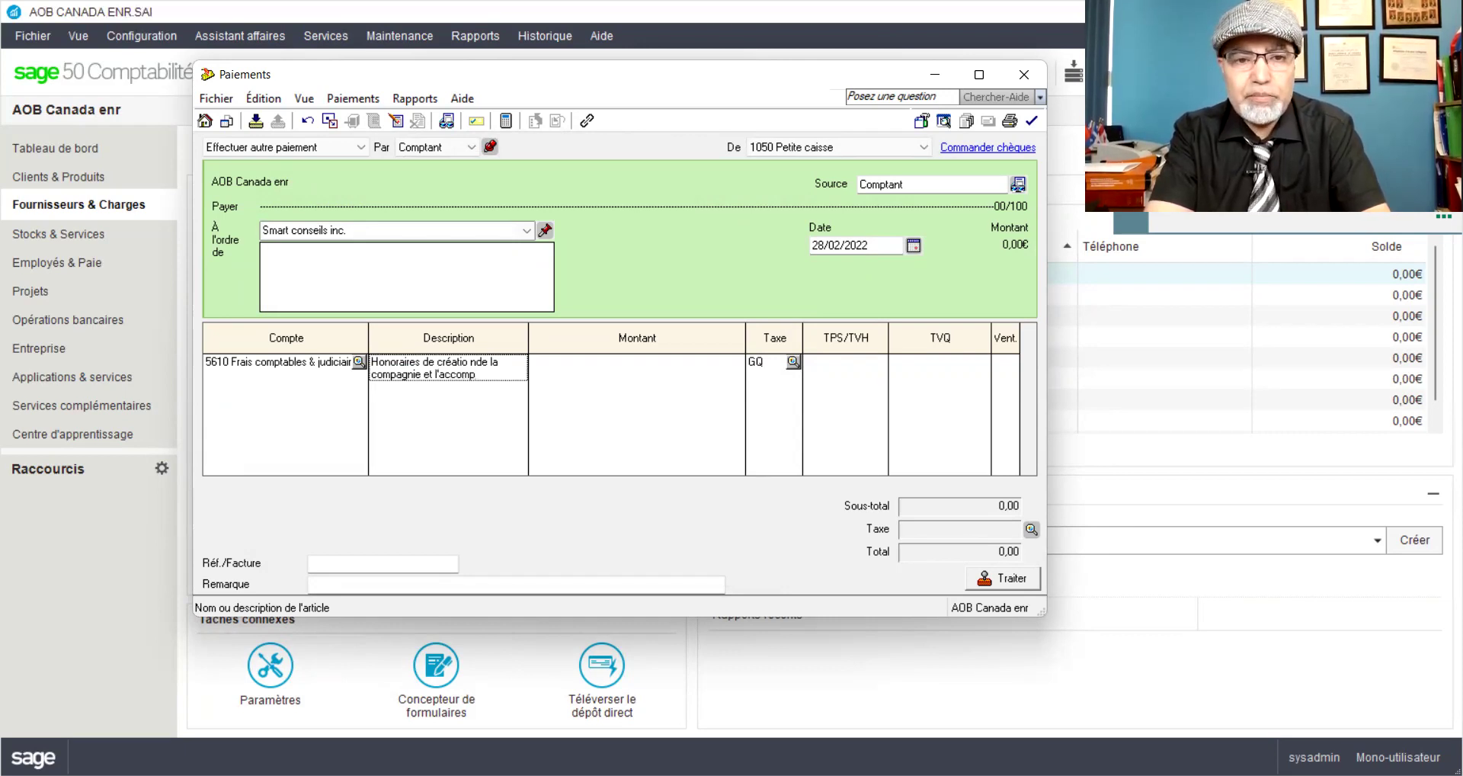
pyautogui.press('BackSpace')
pyautogui.press('BackSpace')
pyautogui.press('BackSpace')
pyautogui.press('BackSpace')
pyautogui.press('BackSpace')
pyautogui.press('BackSpace')
pyautogui.press('BackSpace')
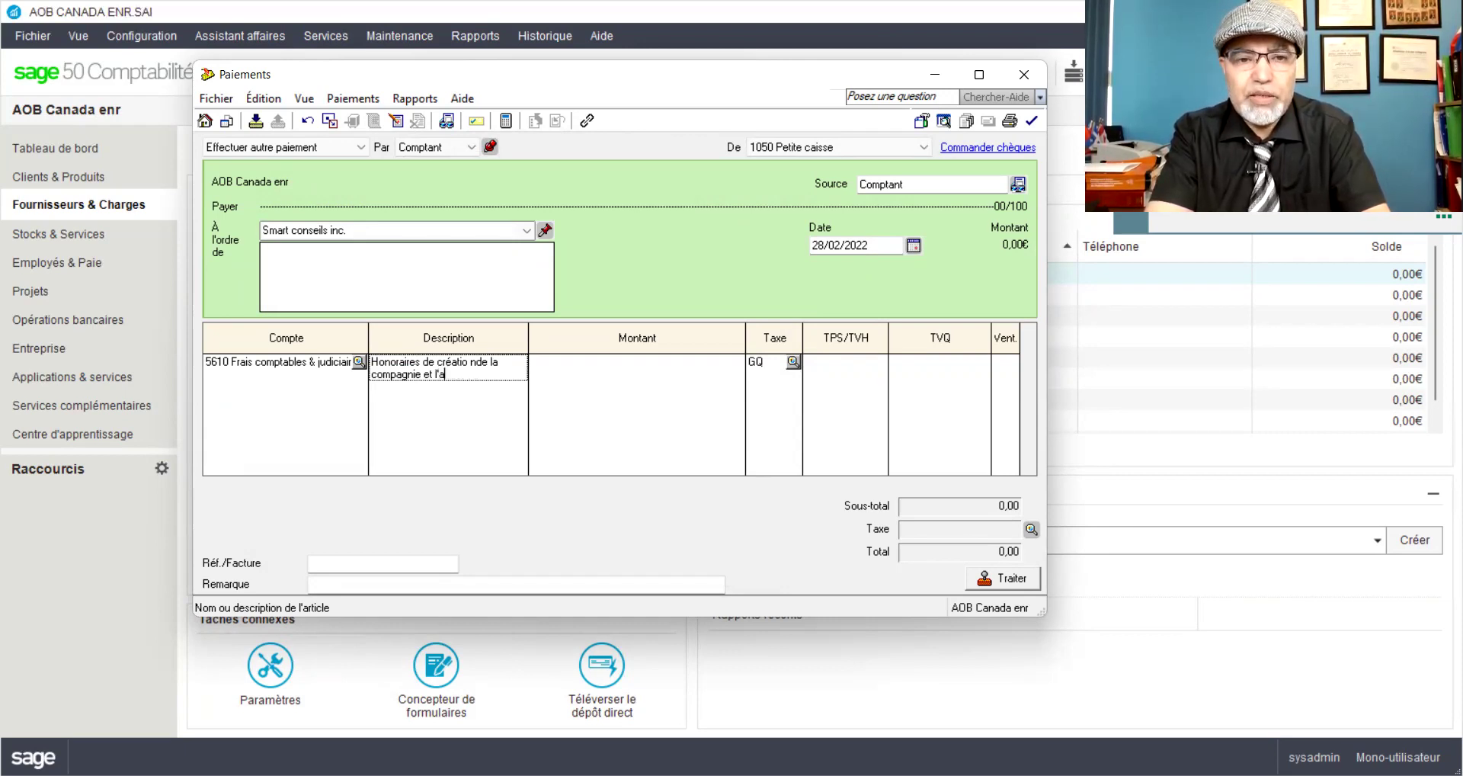
pyautogui.write('accompagnement')
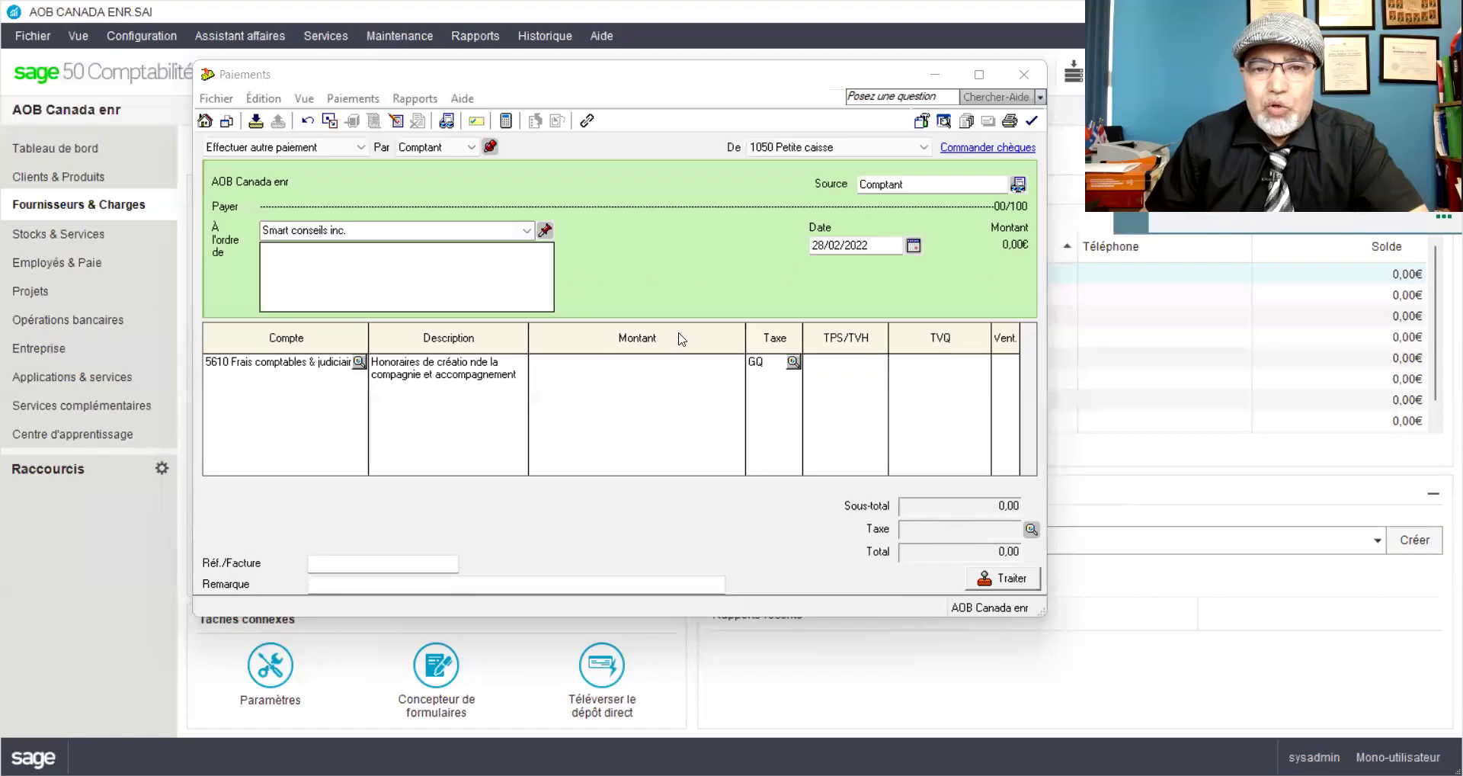
# Step: Enter 1550 as the line amount, bringing the taxed total to 1 782,11
pyautogui.click(713, 366)
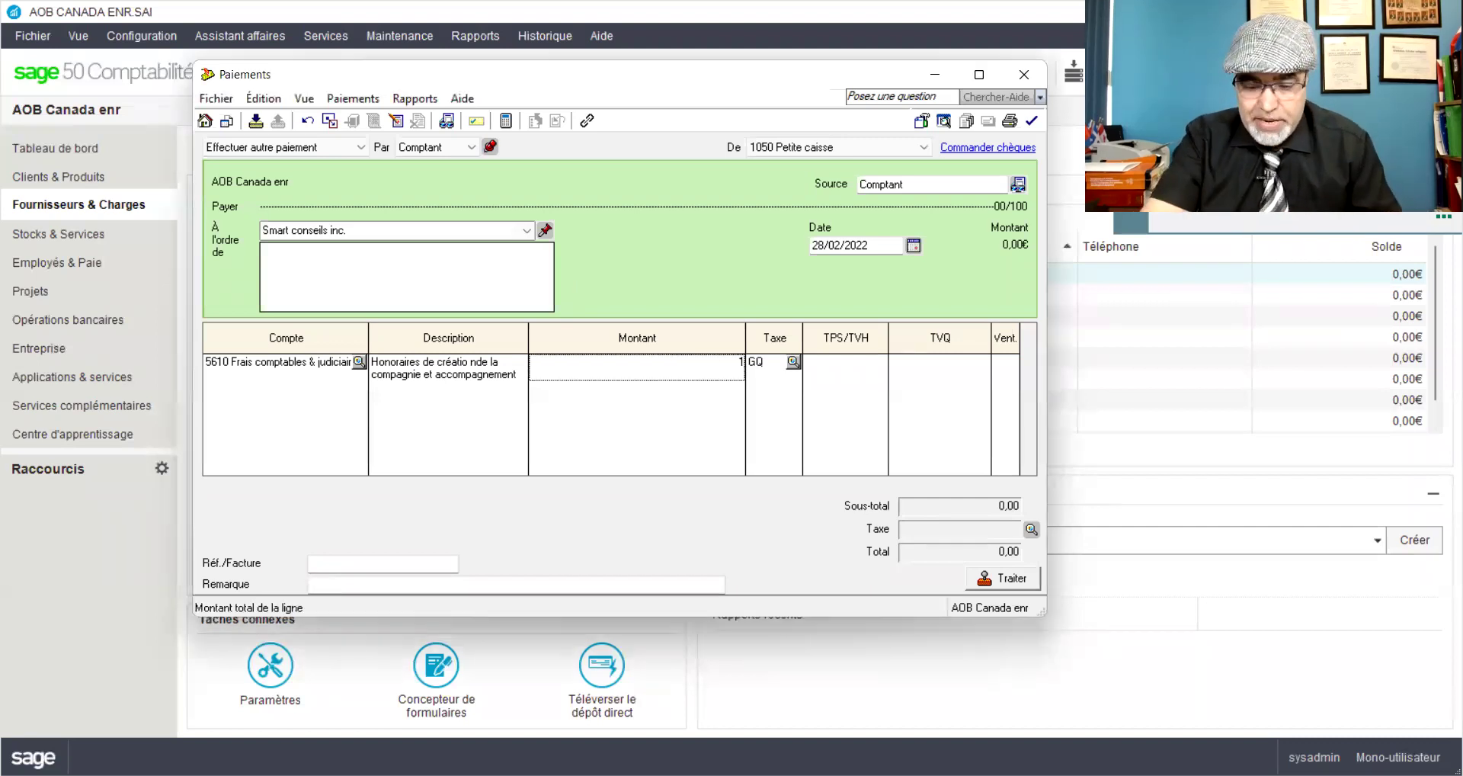
pyautogui.write('1550')
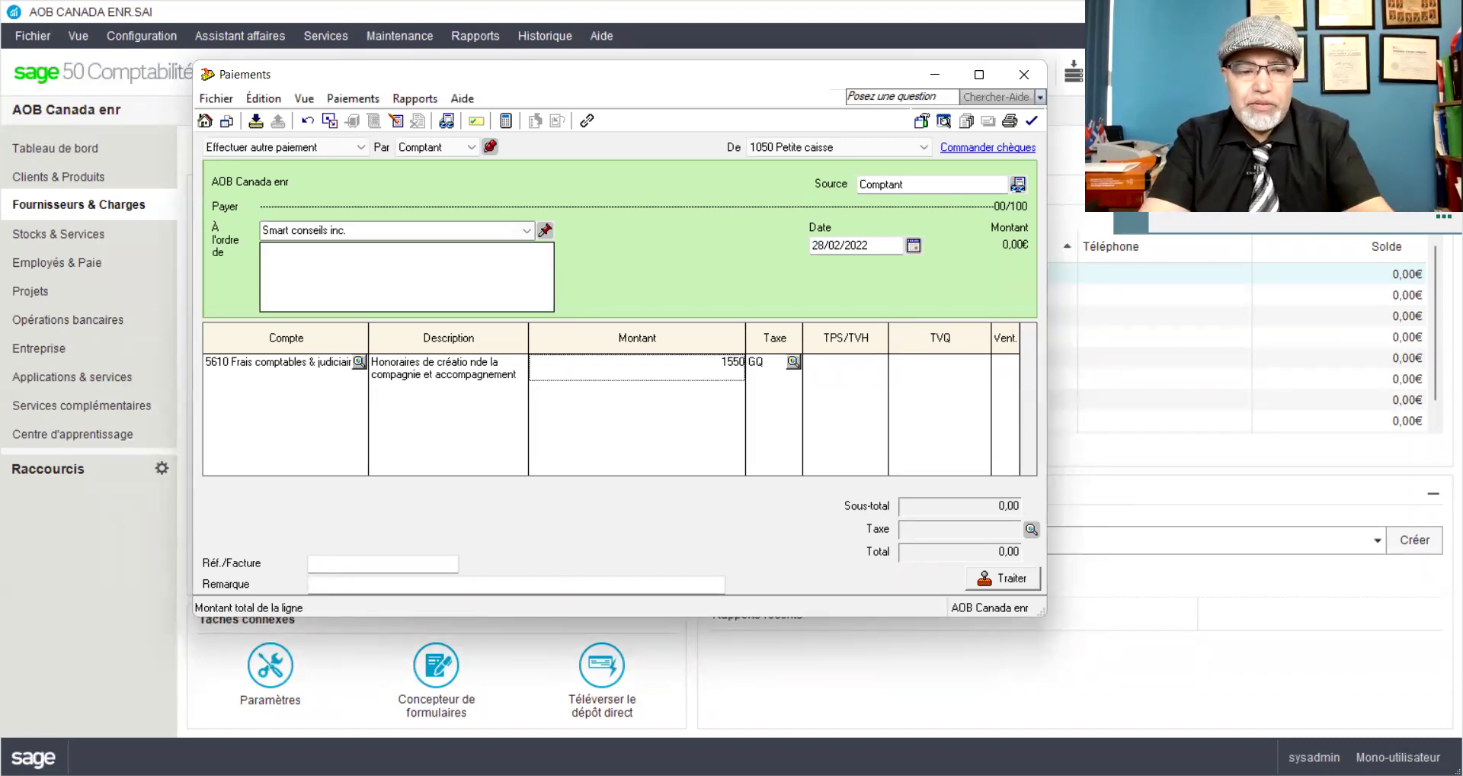
pyautogui.press('Tab')
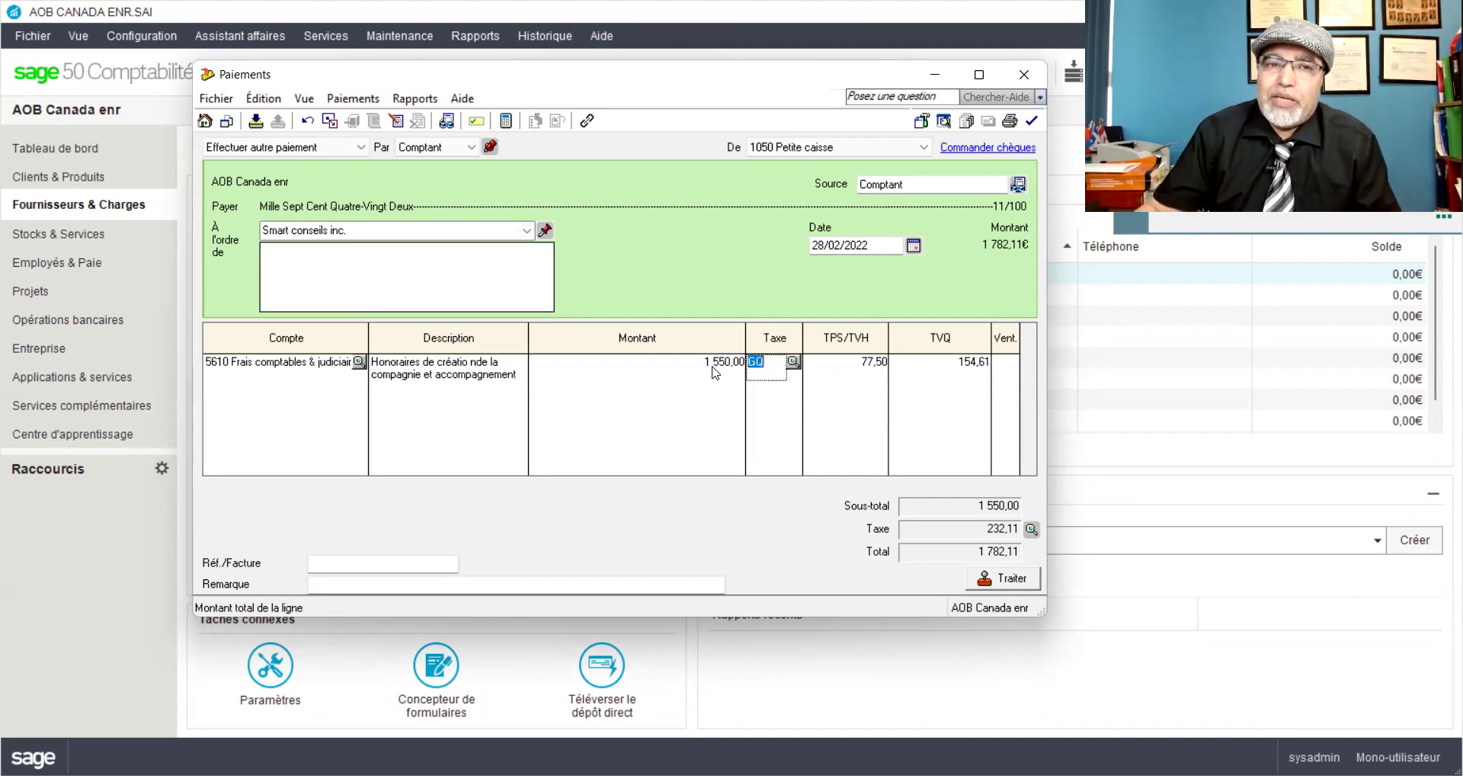
# Step: Preview the payment's transaction details report, then close it
pyautogui.click(415, 98)
pyautogui.click(451, 124)
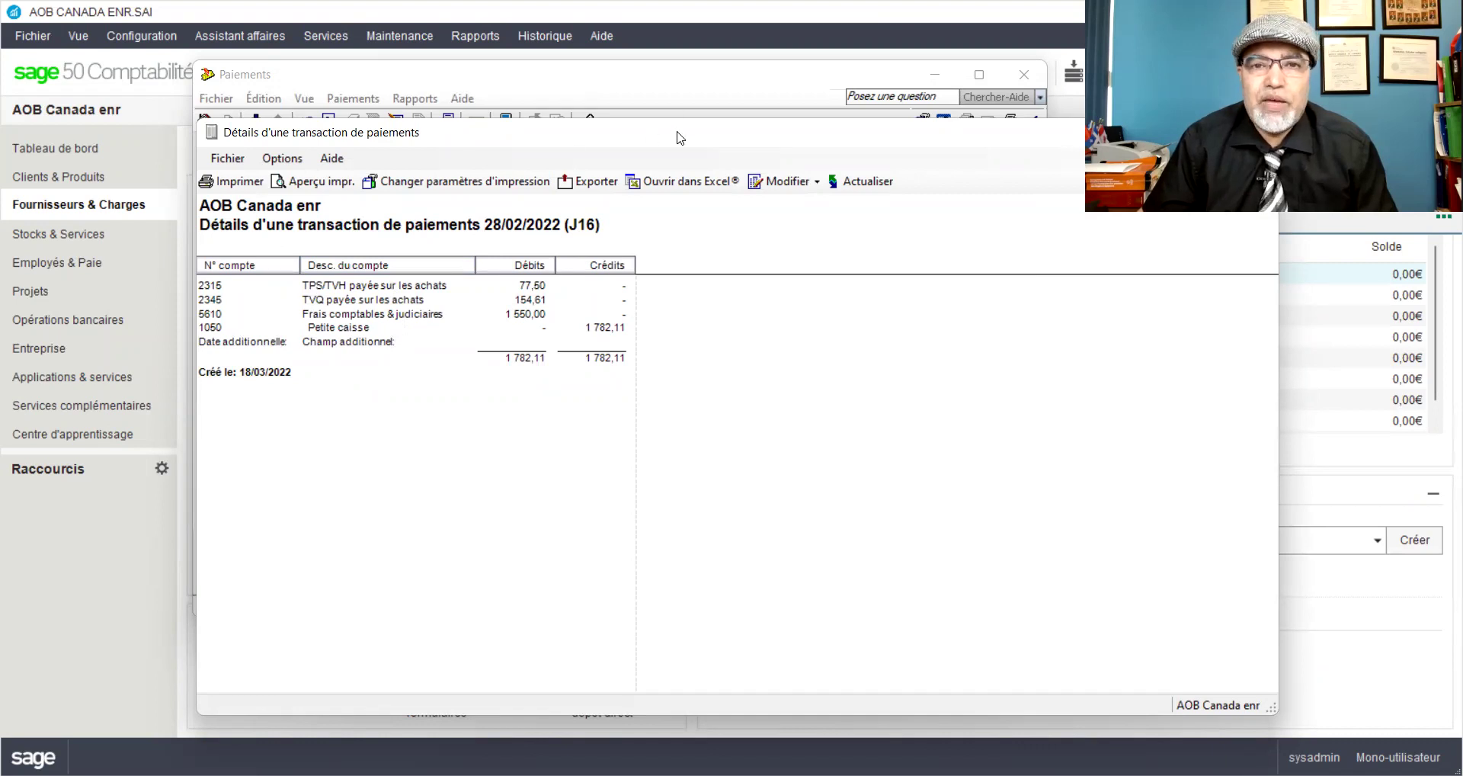
pyautogui.moveTo(655, 131); pyautogui.dragTo(349, 108)
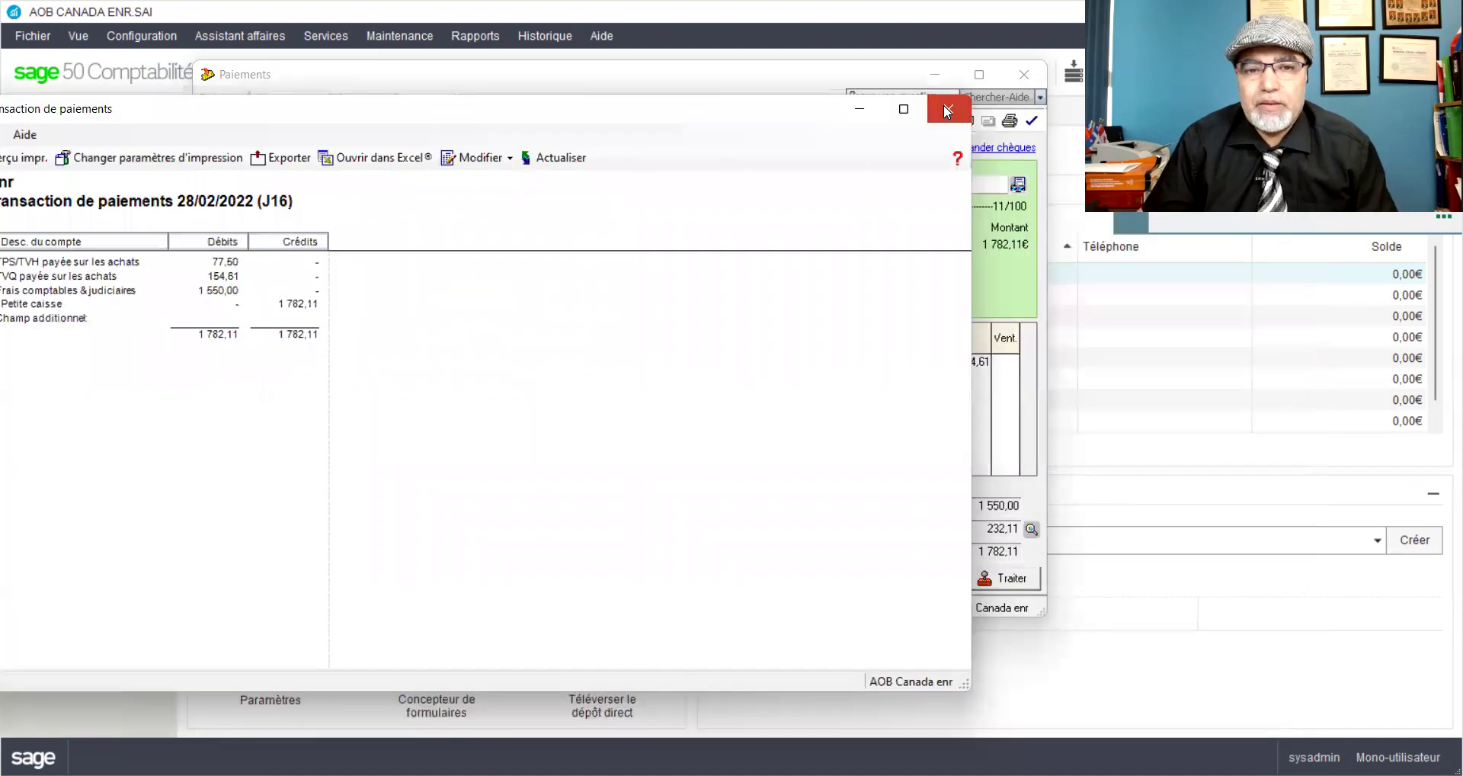
pyautogui.click(1006, 578)
# Step: Post the 1 782,11 Smart conseils payment as J16 and close the Payments window
pyautogui.click(1005, 578)
pyautogui.click(801, 470)
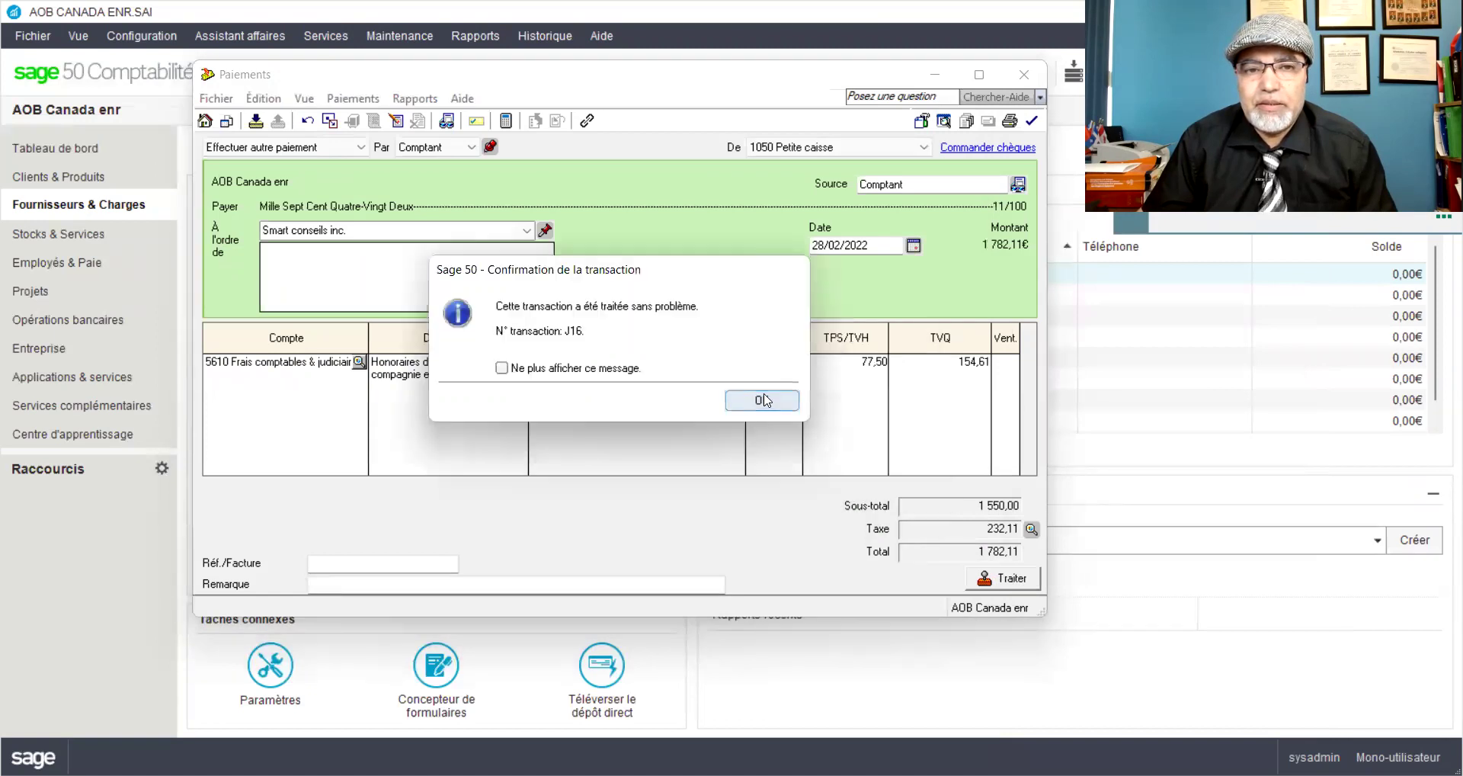
pyautogui.click(766, 398)
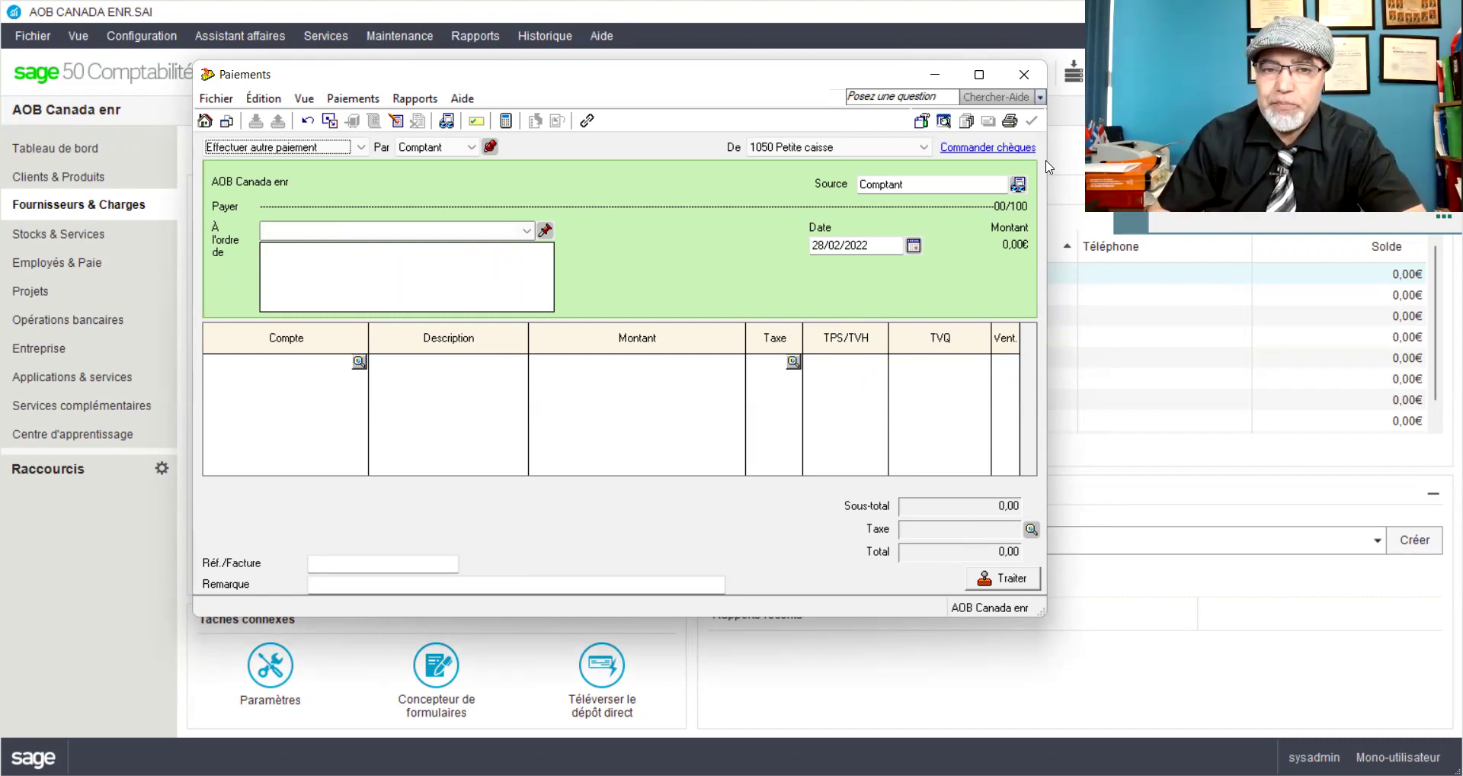
pyautogui.click(1022, 76)
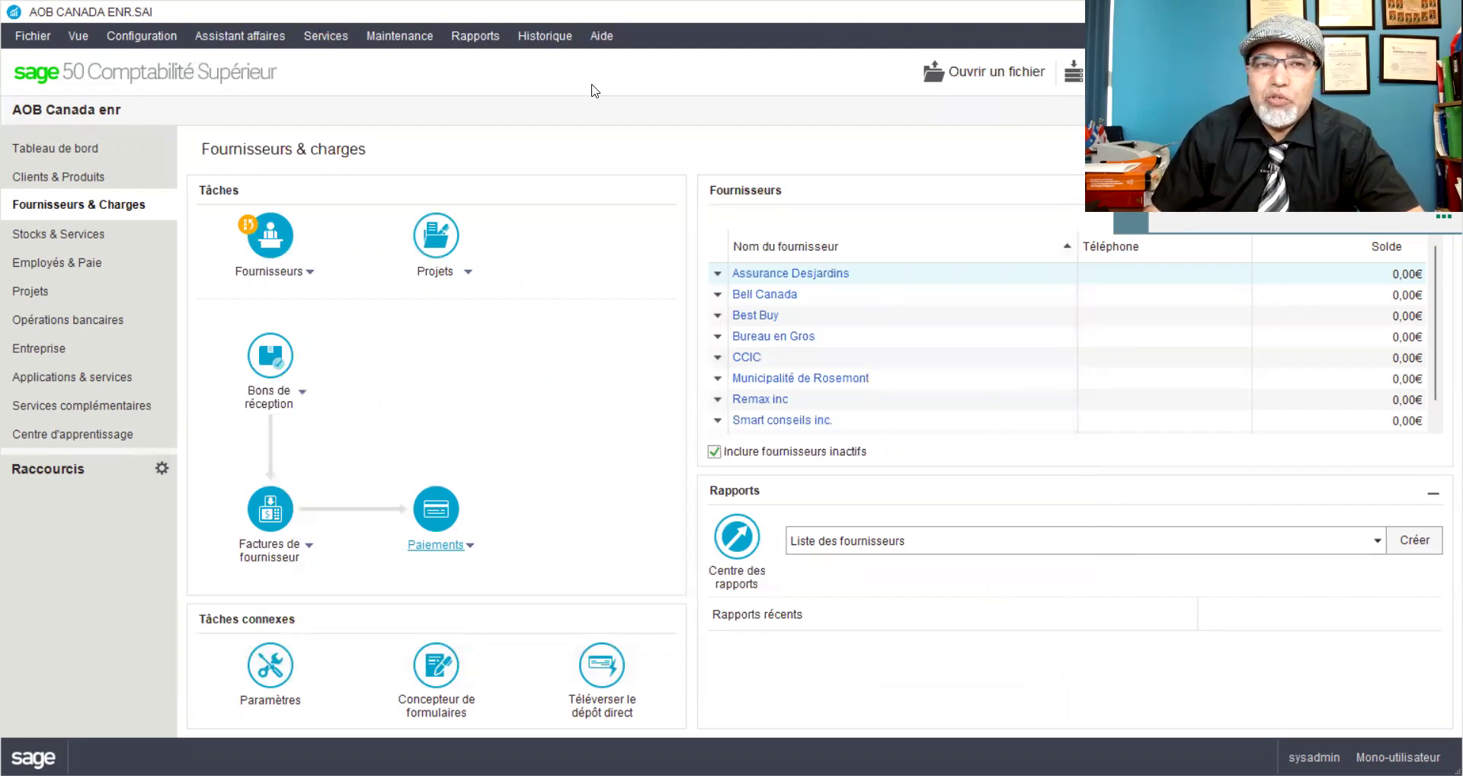
# Step: Generate the transactions-by-account report for 1050 Petite caisse ending 28/02/2022
pyautogui.click(495, 42)
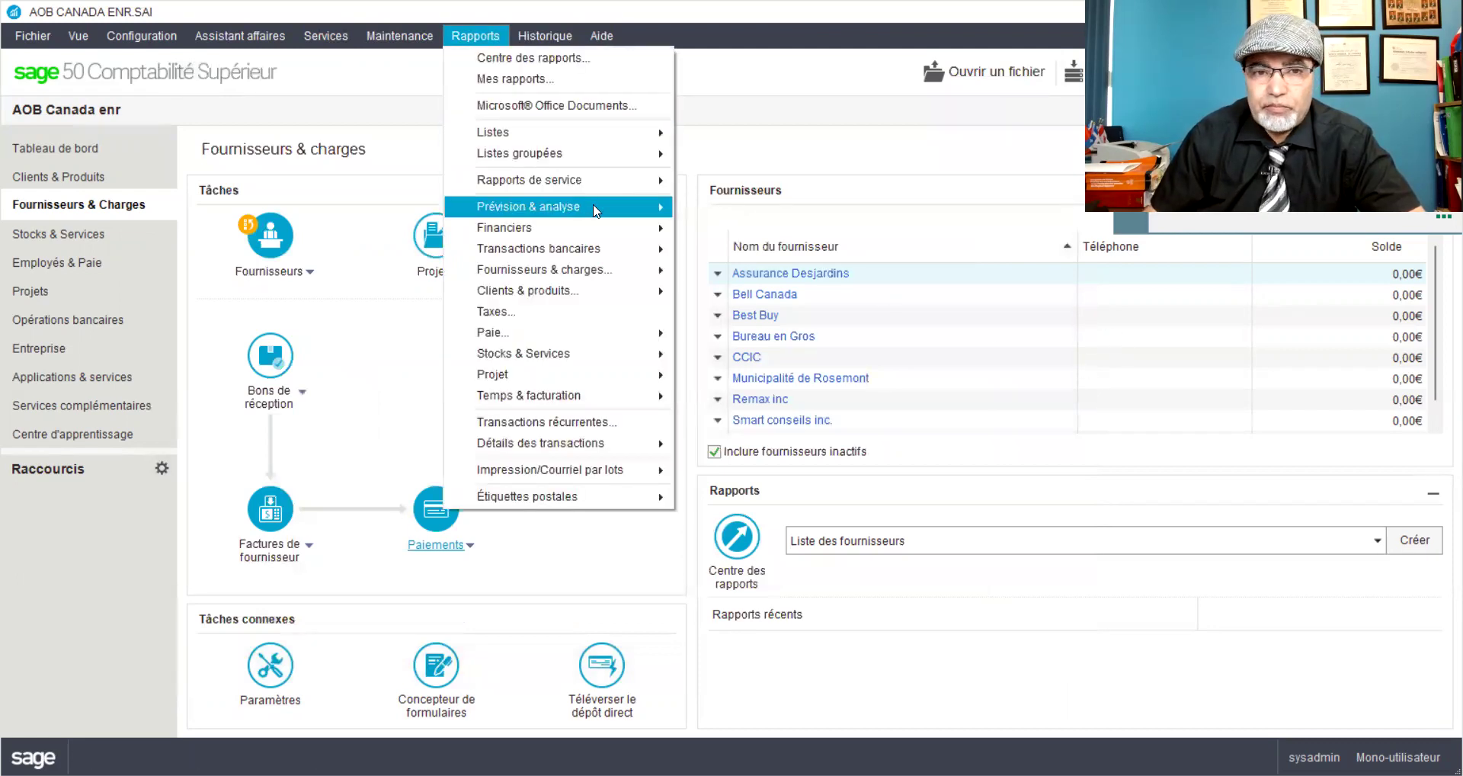
pyautogui.moveTo(599, 225)
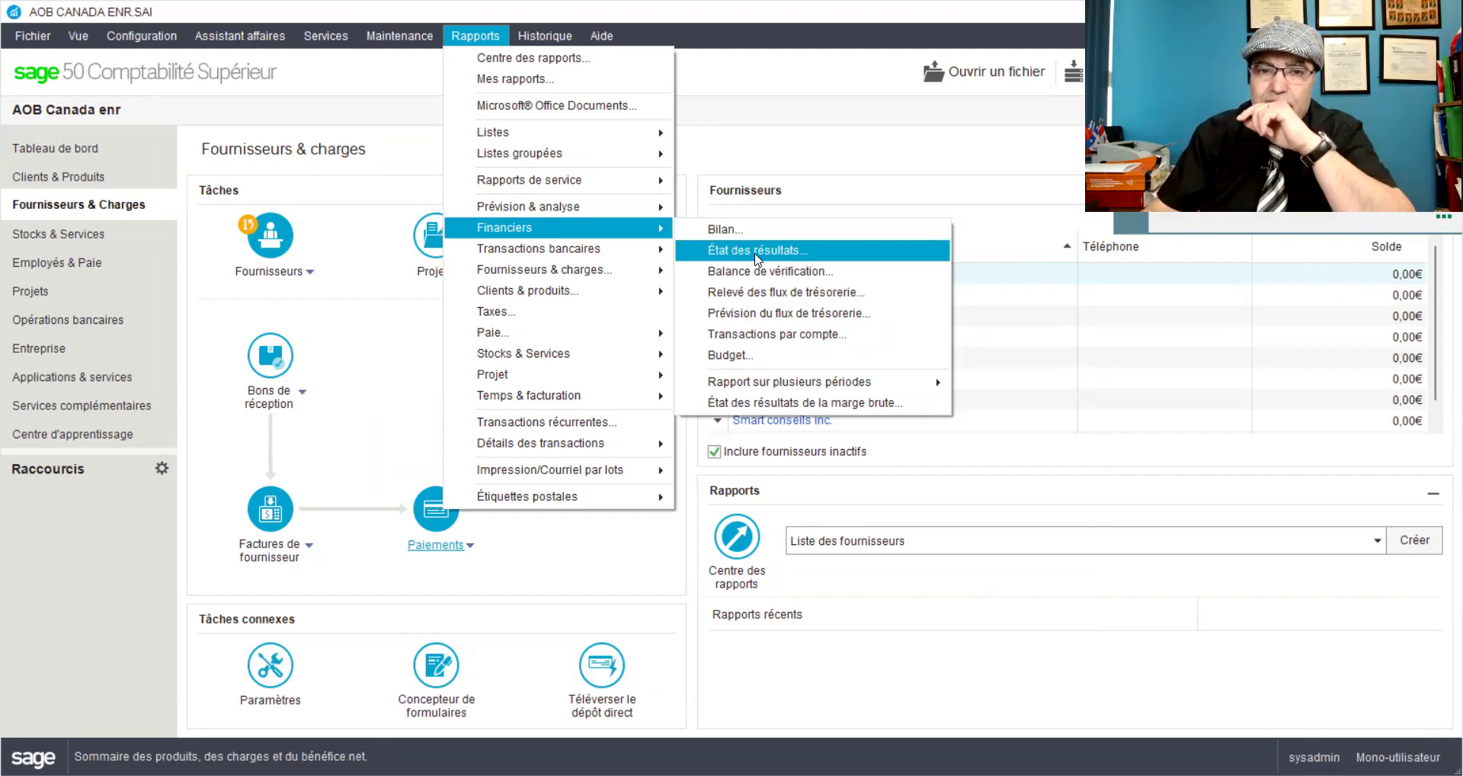
pyautogui.click(763, 335)
pyautogui.click(809, 390)
pyautogui.click(886, 411)
pyautogui.scroll(20, 886, 412)
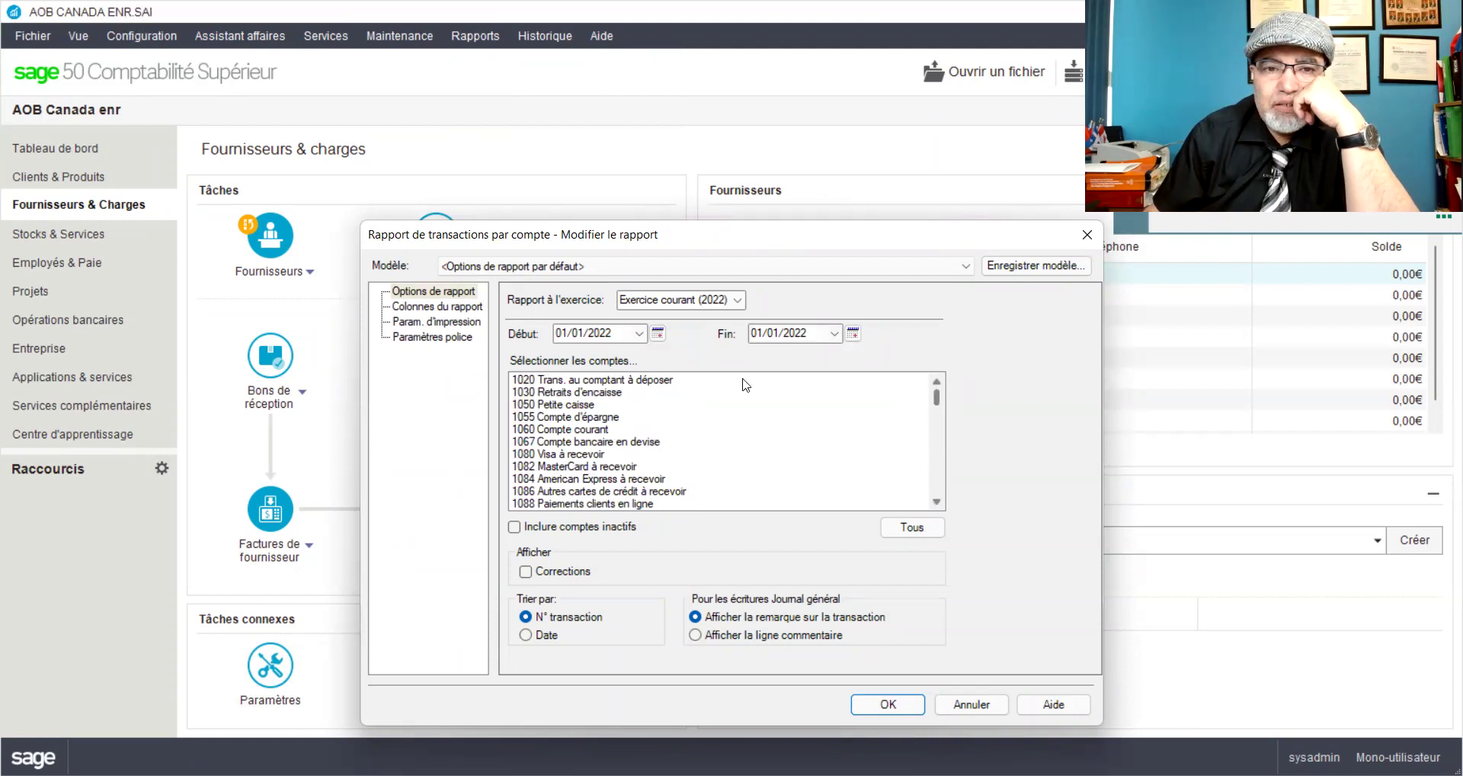
pyautogui.click(581, 404)
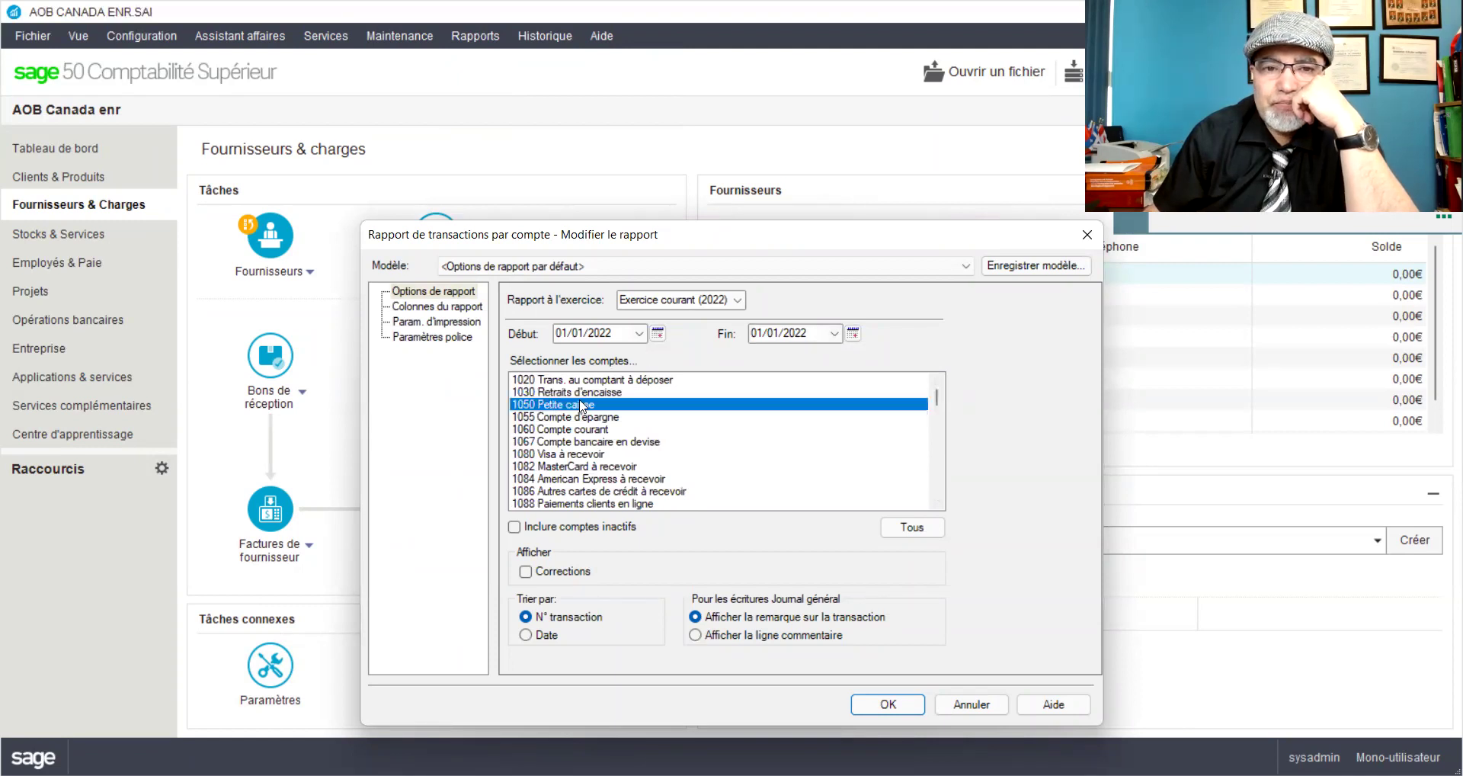
pyautogui.click(835, 333)
pyautogui.click(801, 364)
pyautogui.click(888, 703)
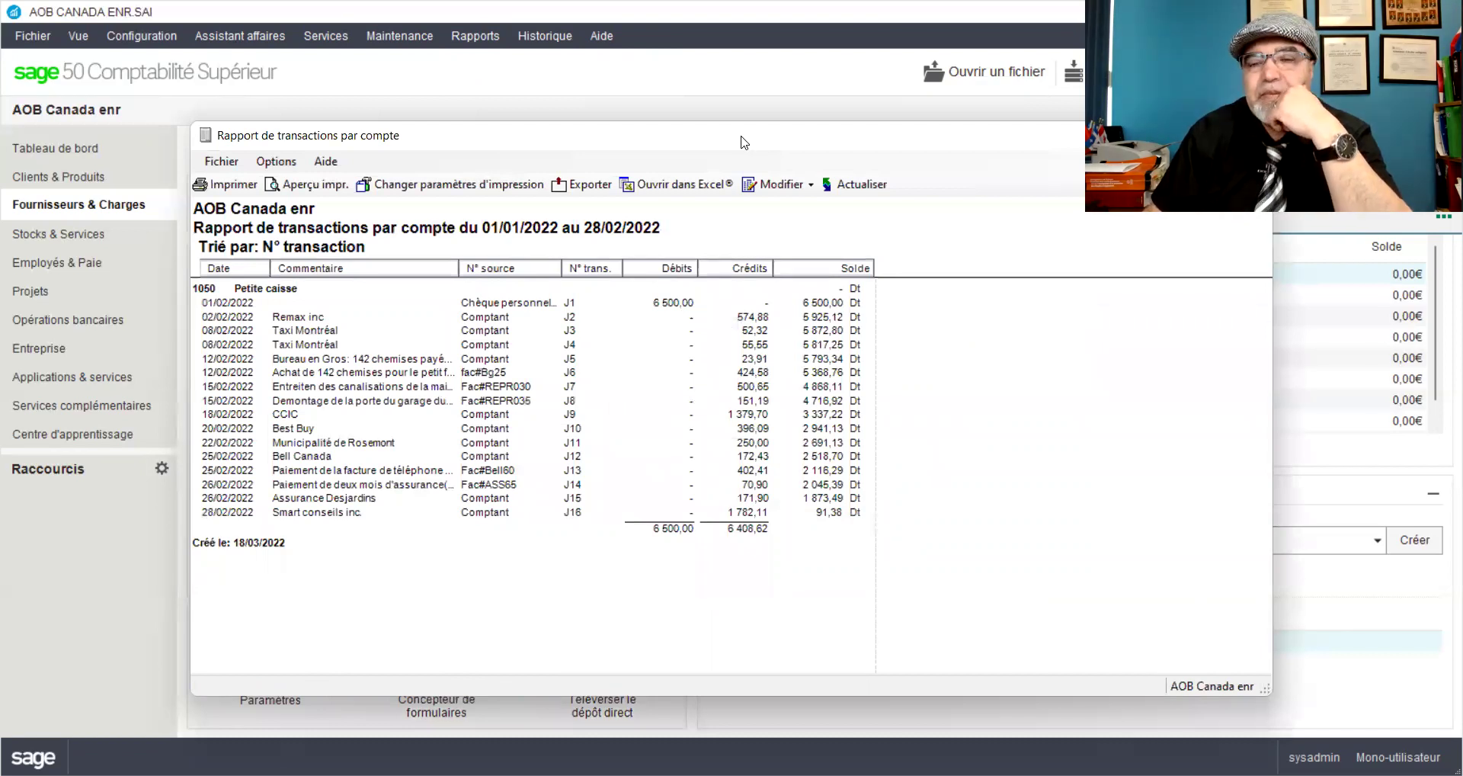
# Step: Review the petty cash report, ending at a 91,38 balance, then close it
pyautogui.moveTo(741, 137); pyautogui.dragTo(586, 71)
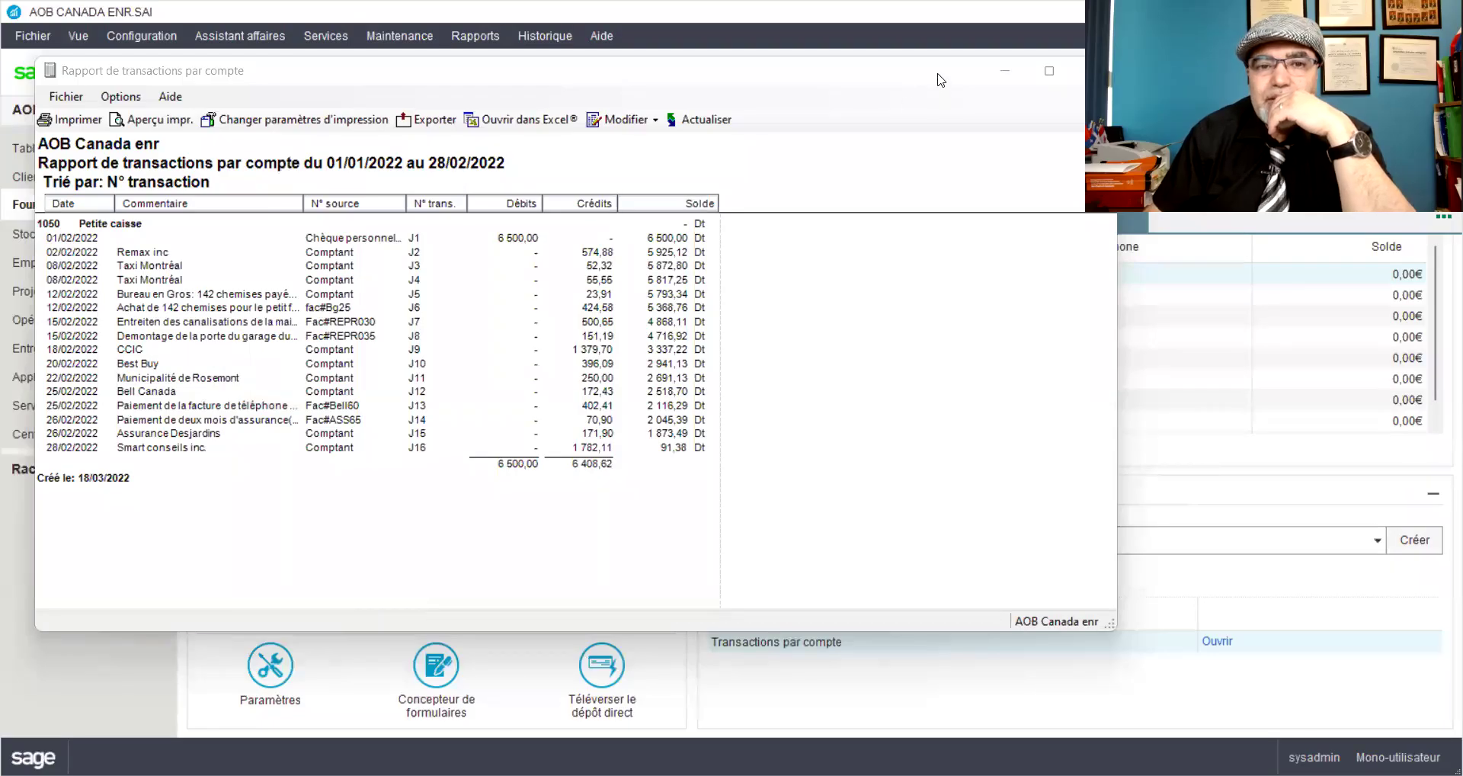
pyautogui.moveTo(941, 80); pyautogui.dragTo(863, 97)
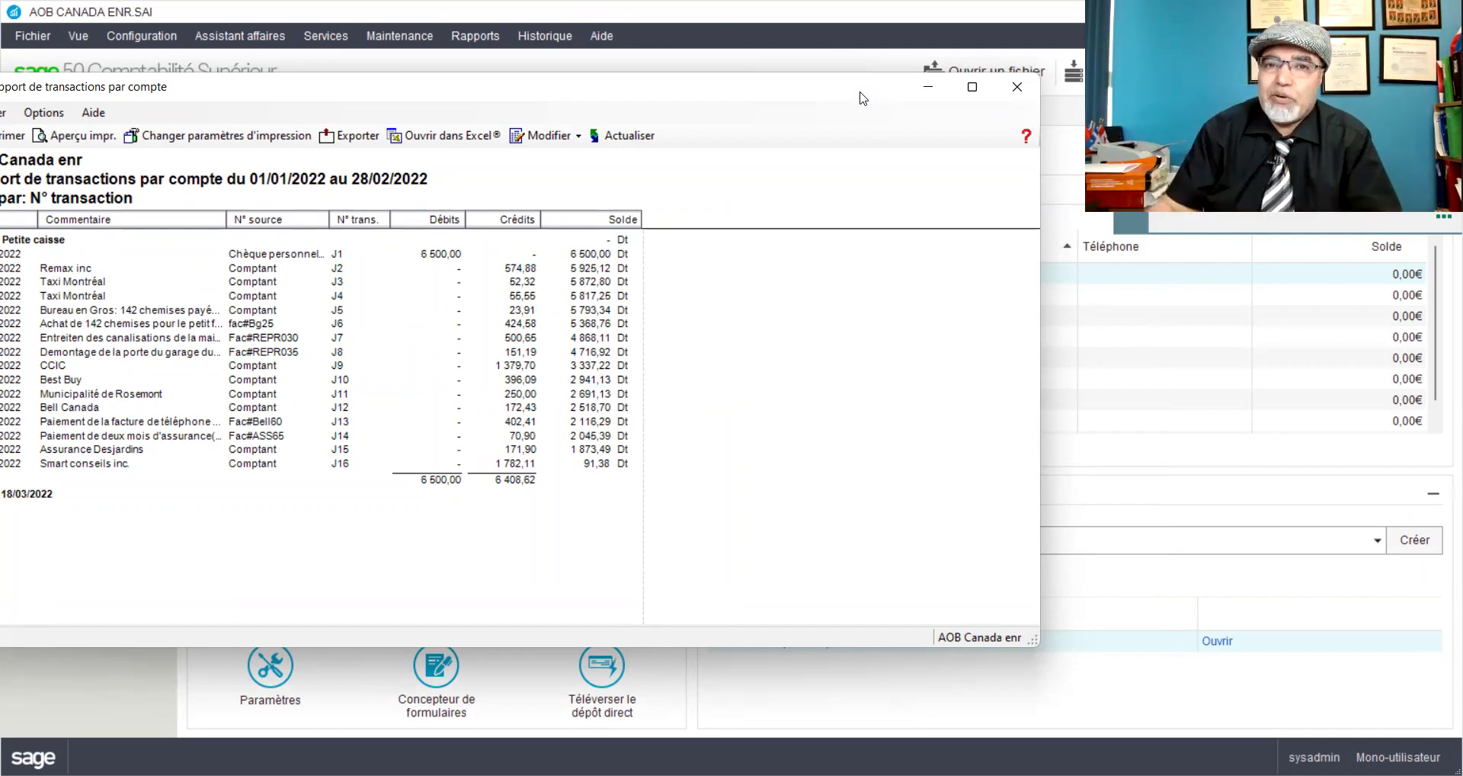
pyautogui.click(1017, 86)
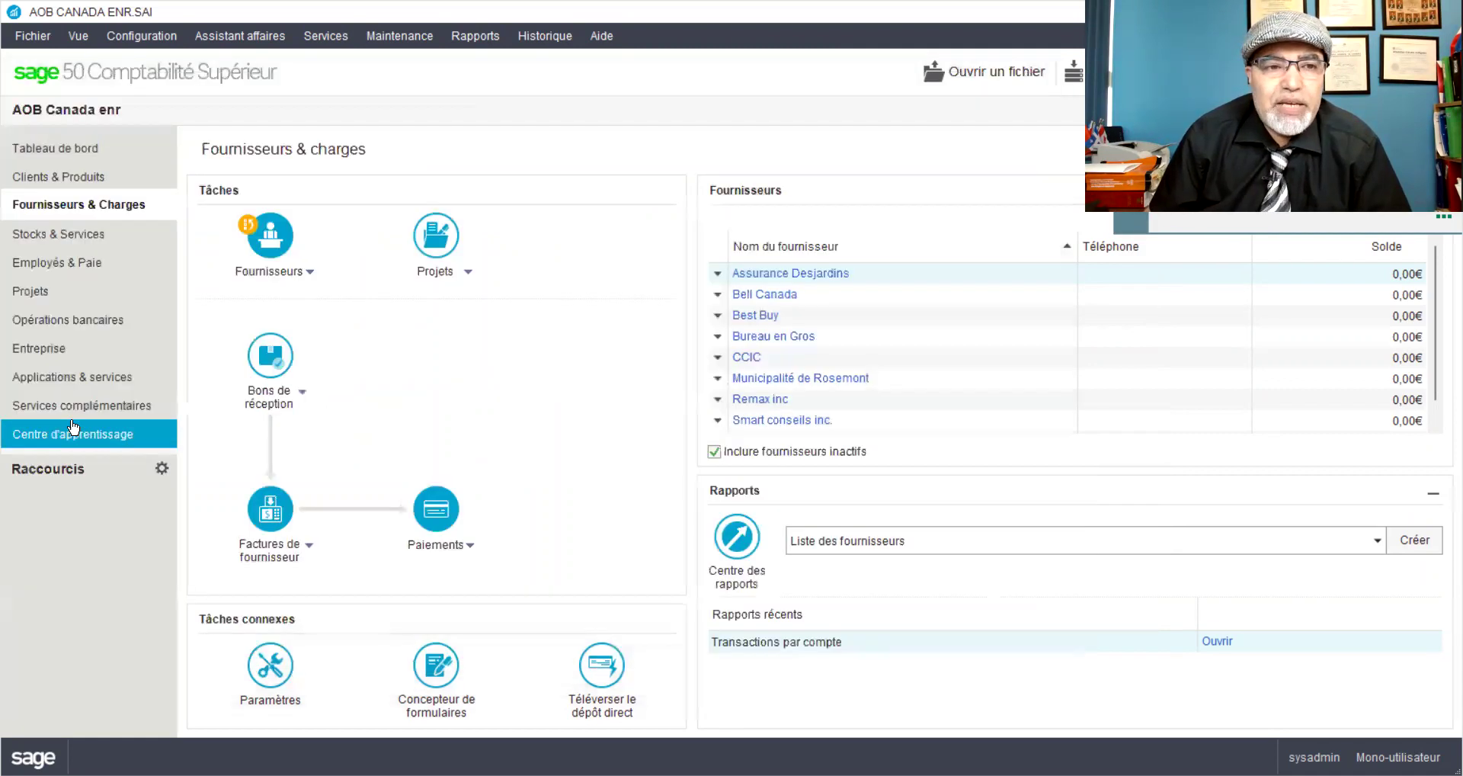
pyautogui.click(25, 352)
# Step: Start a general journal entry with source 'Chèque personnel#25' dated 28/02/2022
pyautogui.click(440, 492)
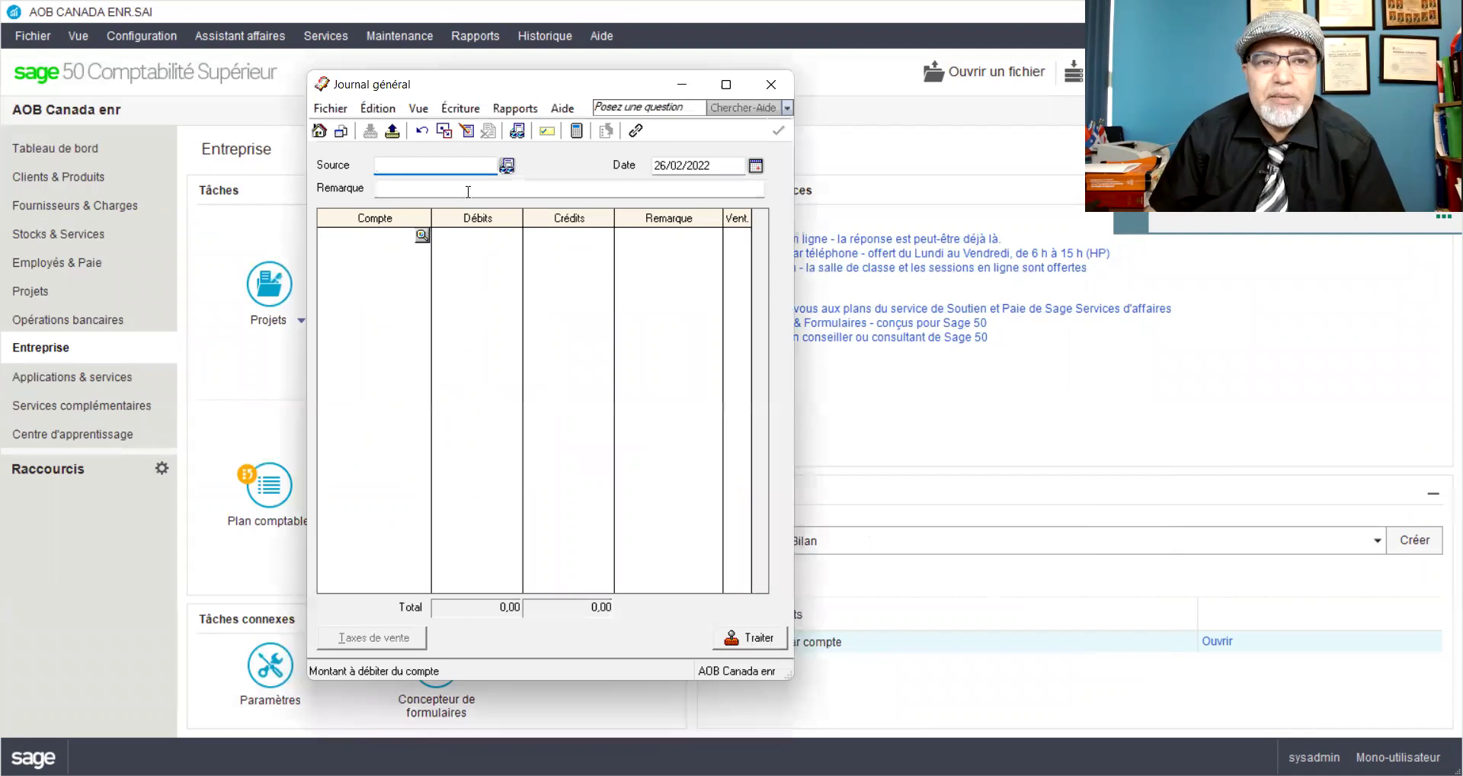
pyautogui.write('Ch')
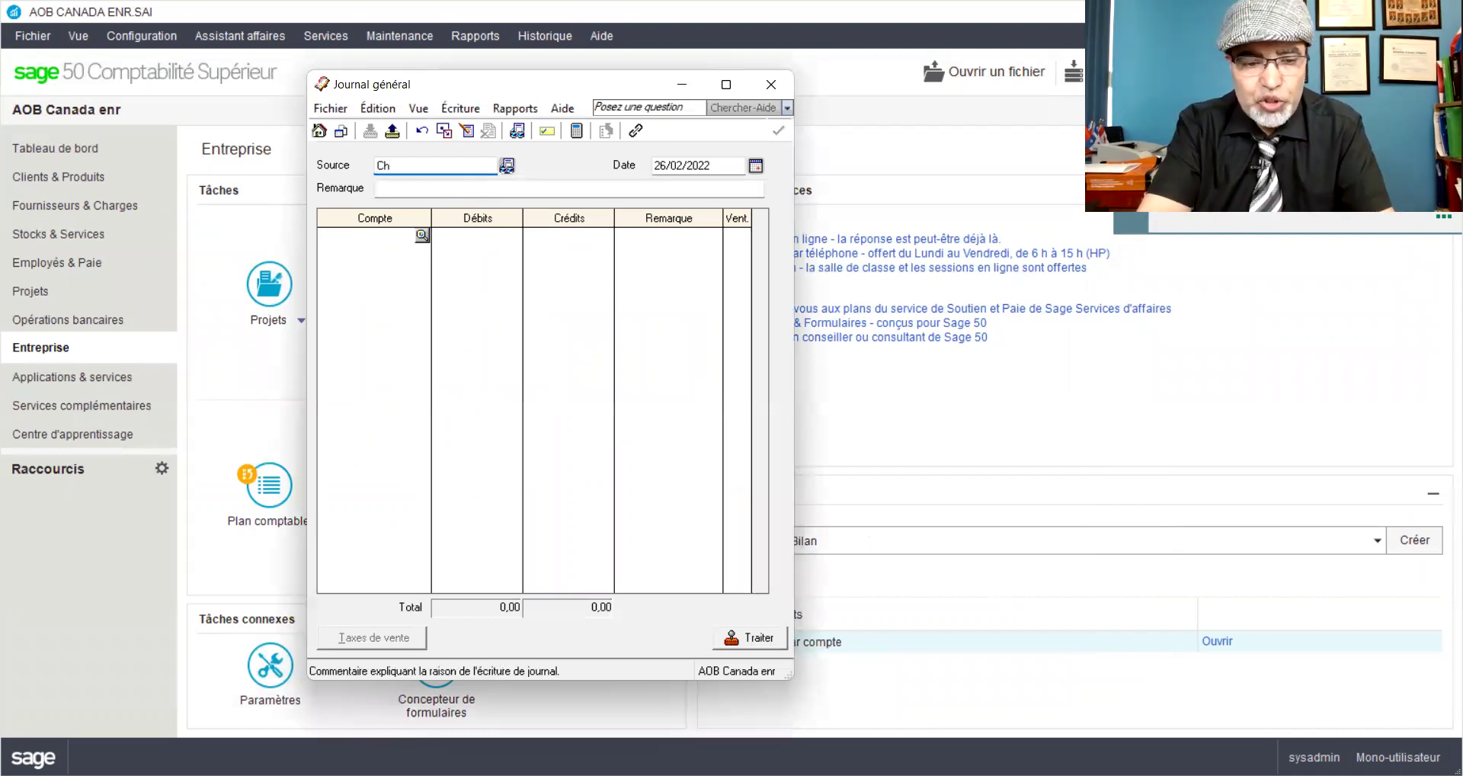
pyautogui.write('`que personnel#')
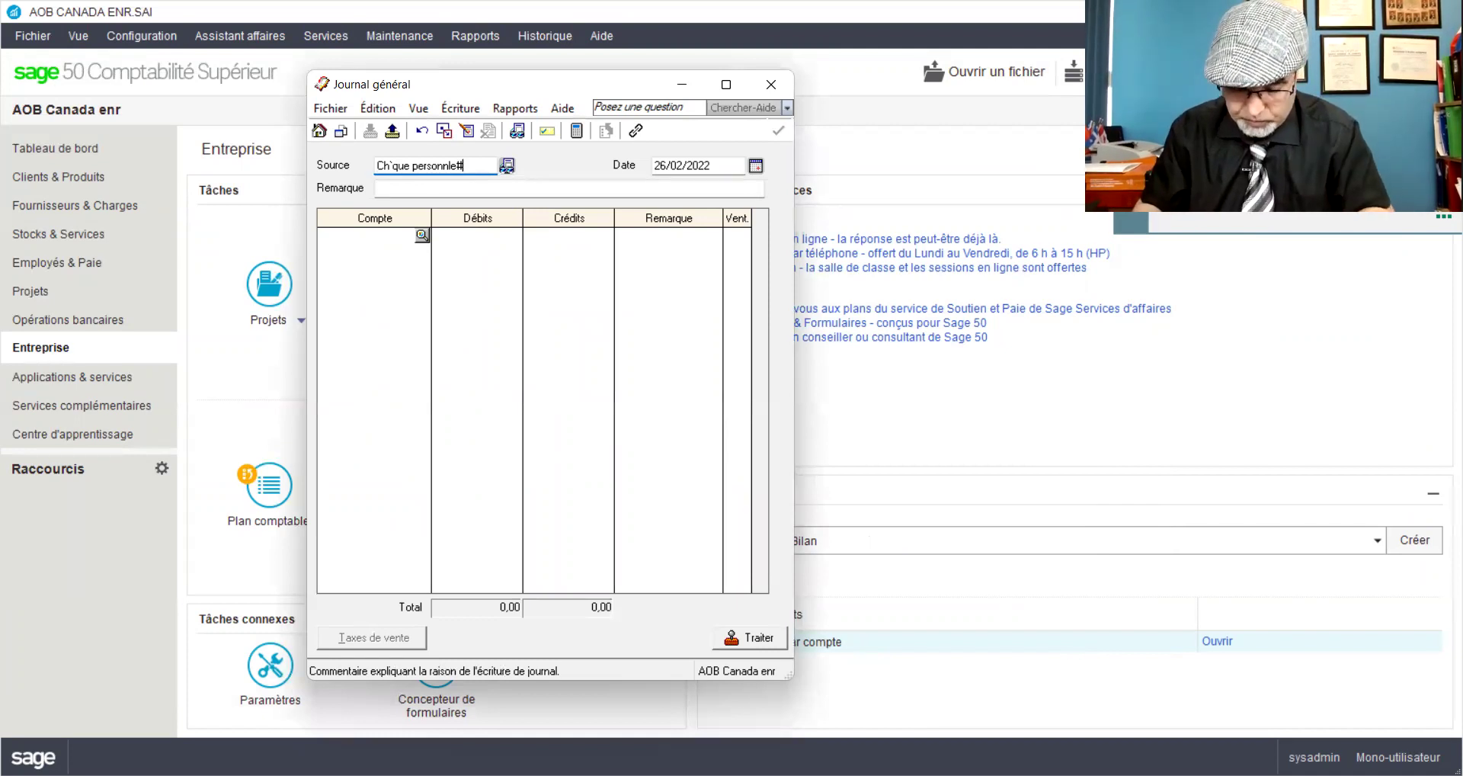
pyautogui.write('25')
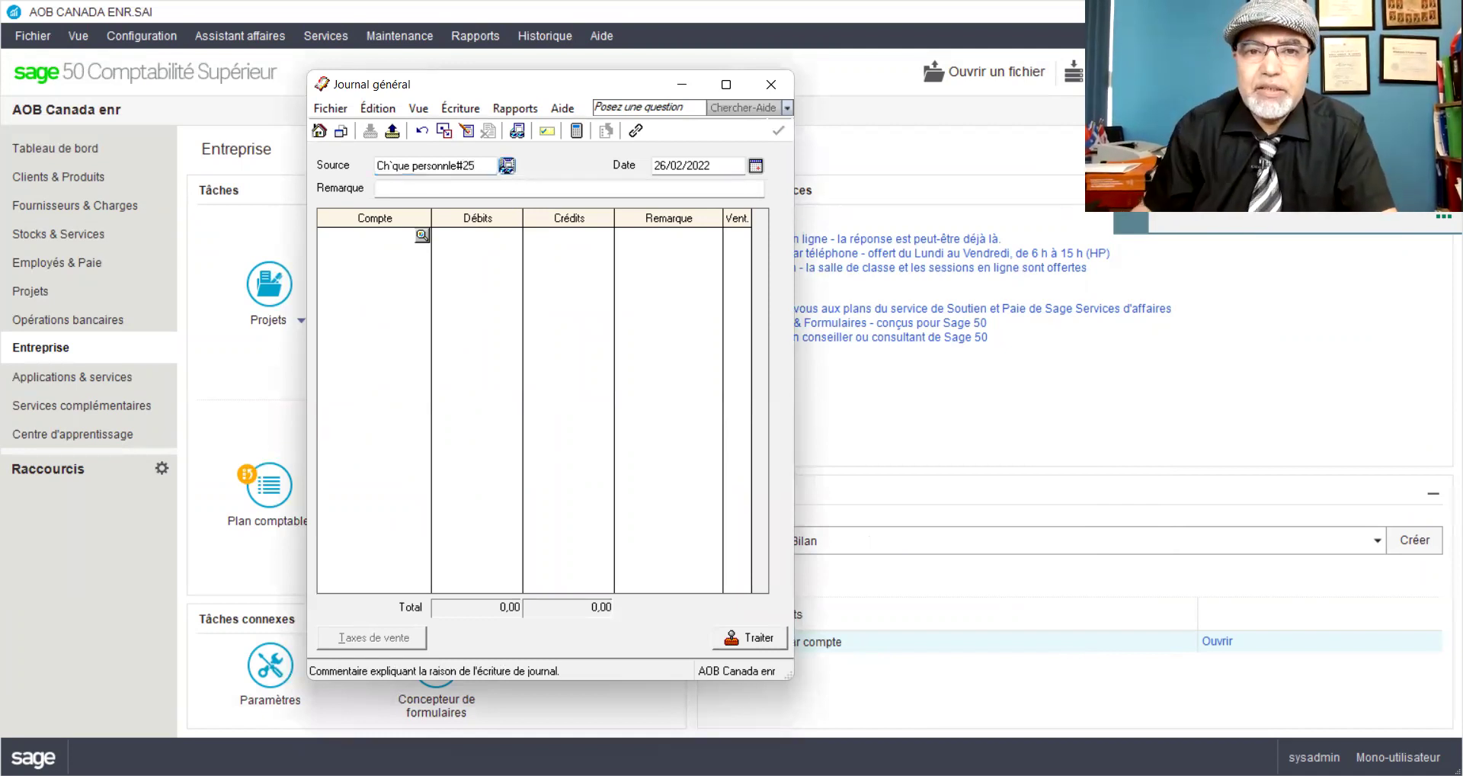
pyautogui.moveTo(665, 165); pyautogui.dragTo(646, 162)
pyautogui.write('28')
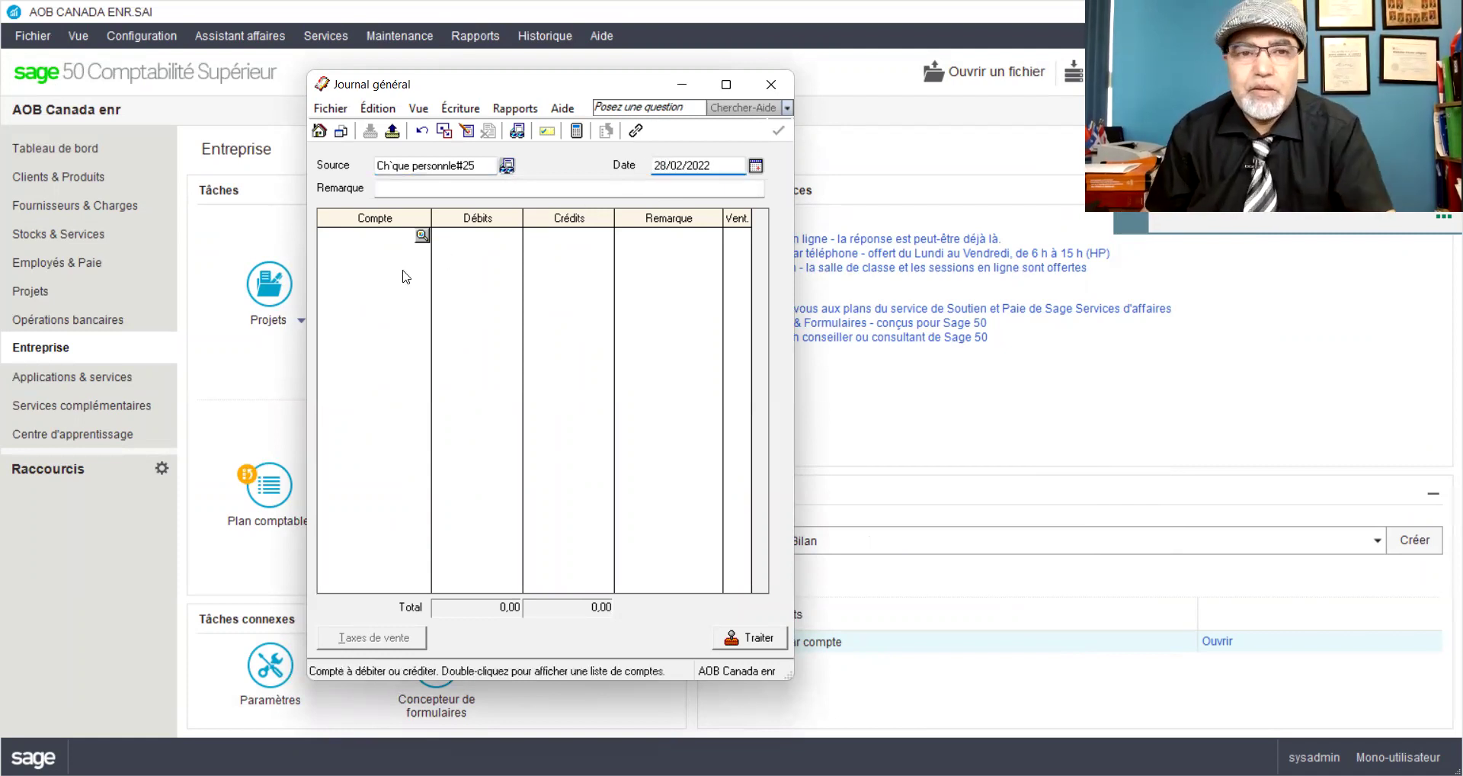
# Step: Debit 1050 Petite caisse 6 408,62 and credit 3010 AOB_Apport for the same amount
pyautogui.click(390, 240)
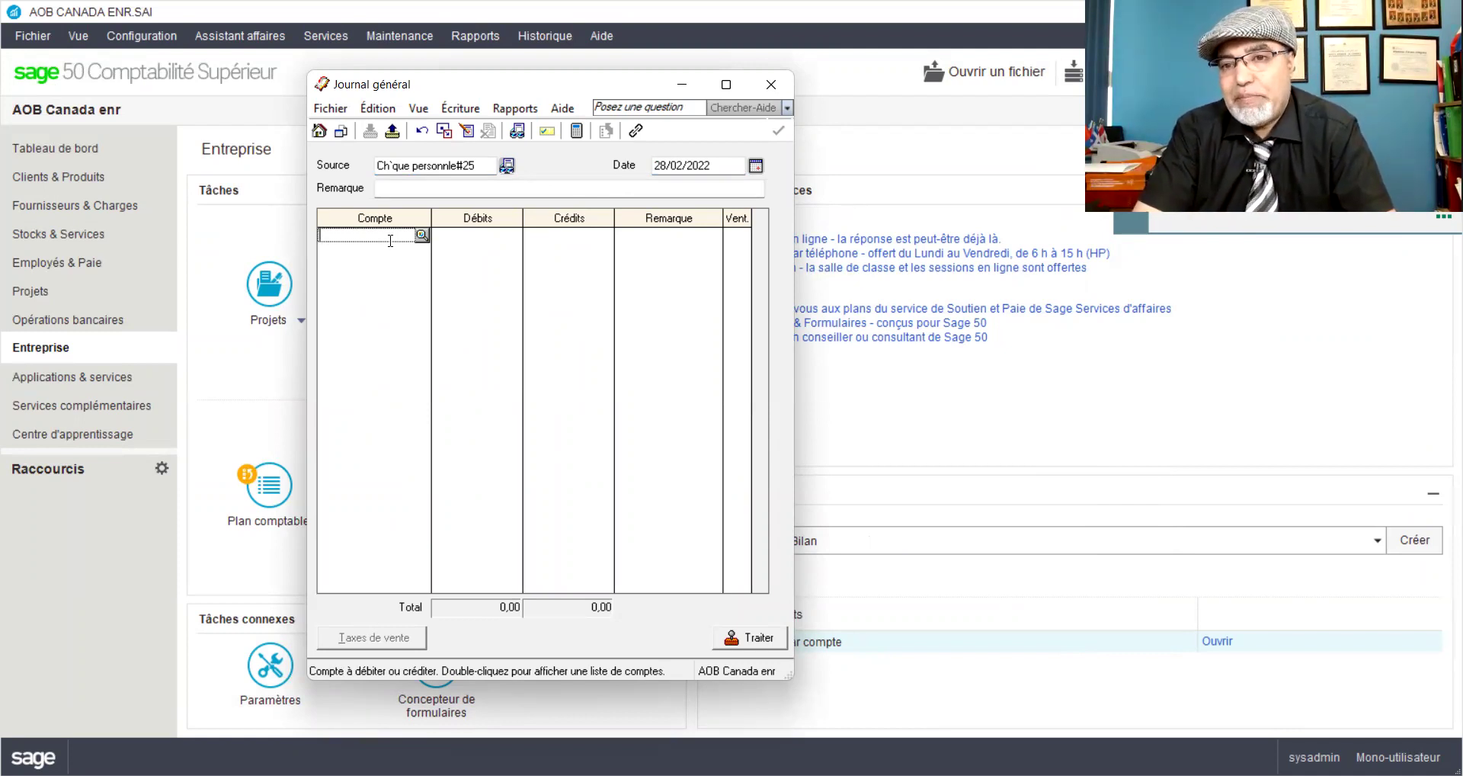
pyautogui.write('1050')
pyautogui.press('Tab')
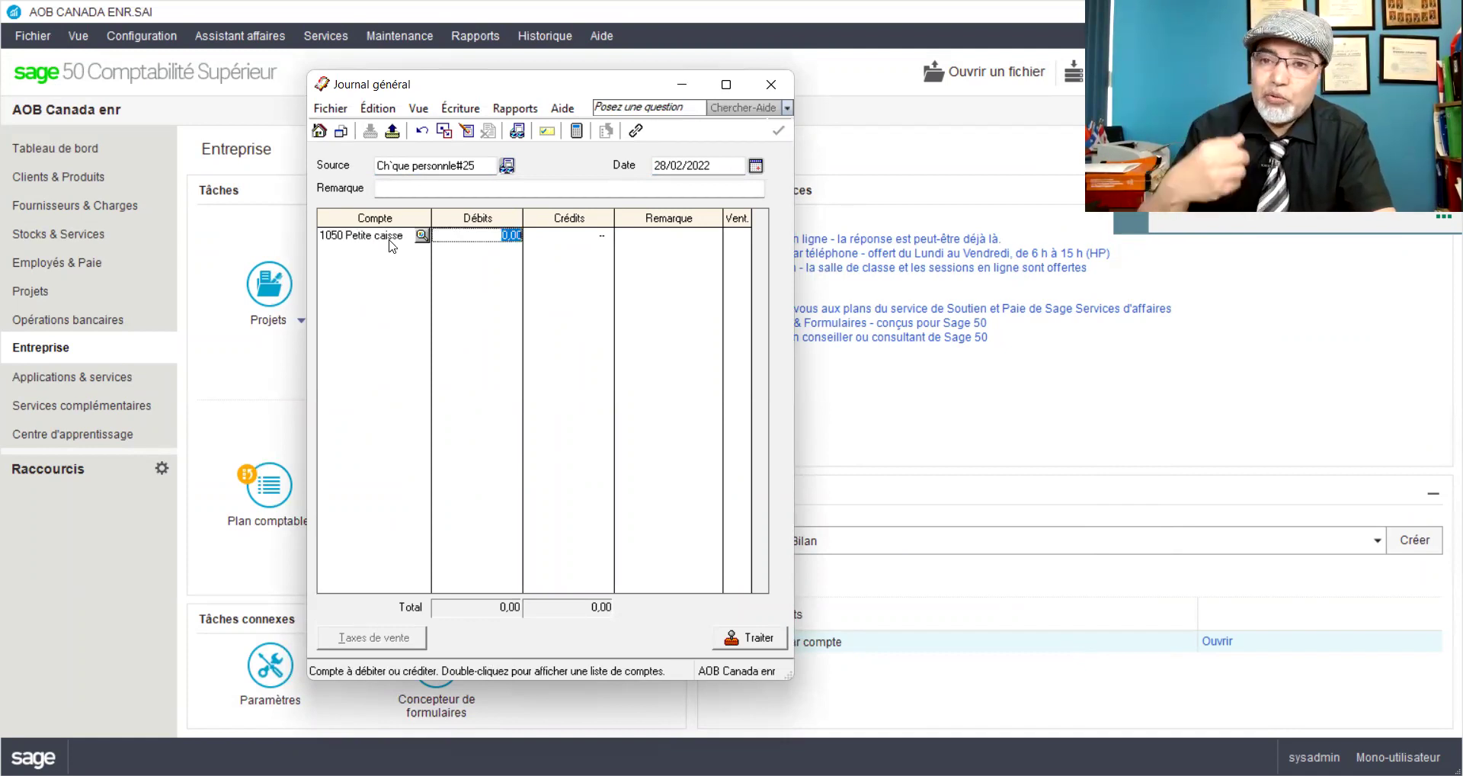
pyautogui.write('6 40')
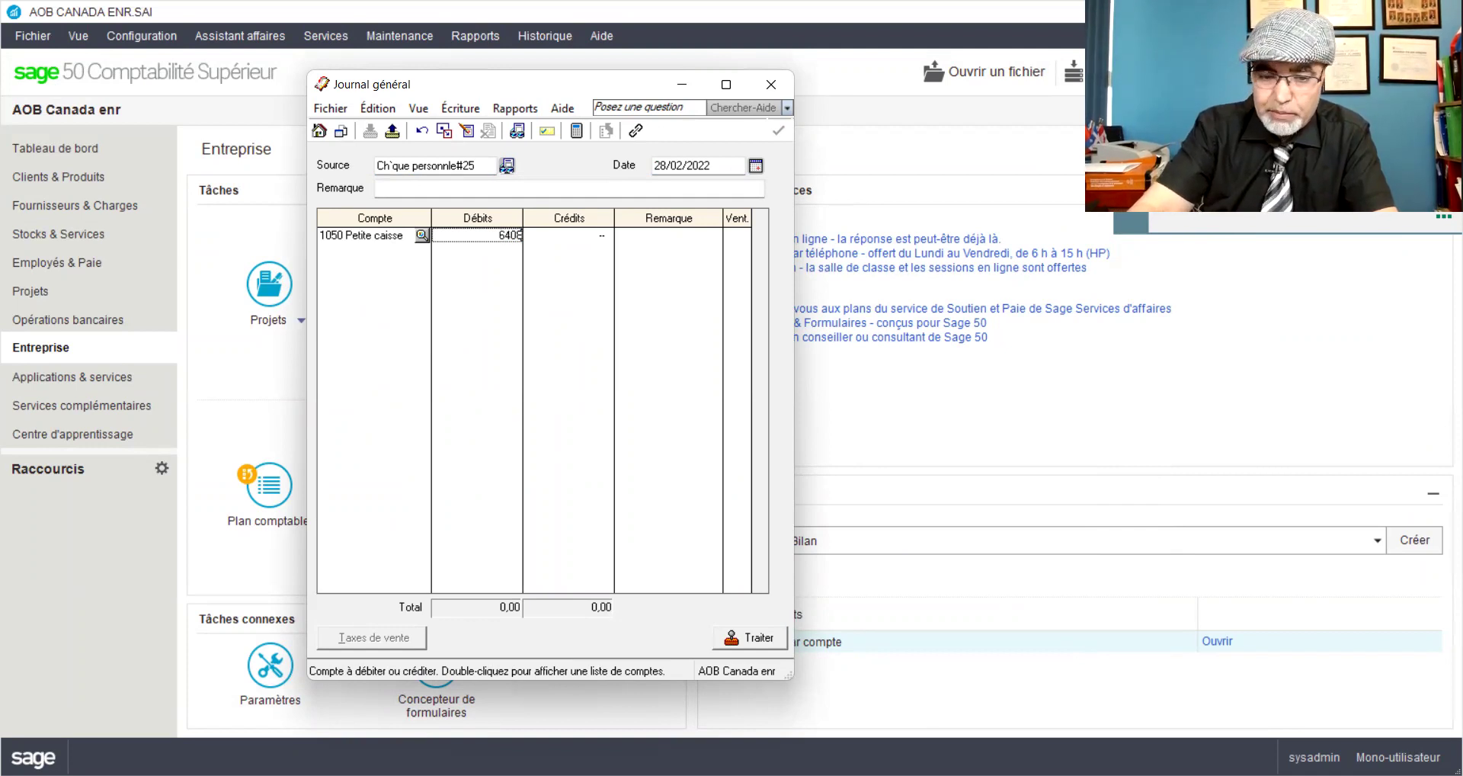
pyautogui.write('8,62')
pyautogui.press('Tab')
pyautogui.press('Tab')
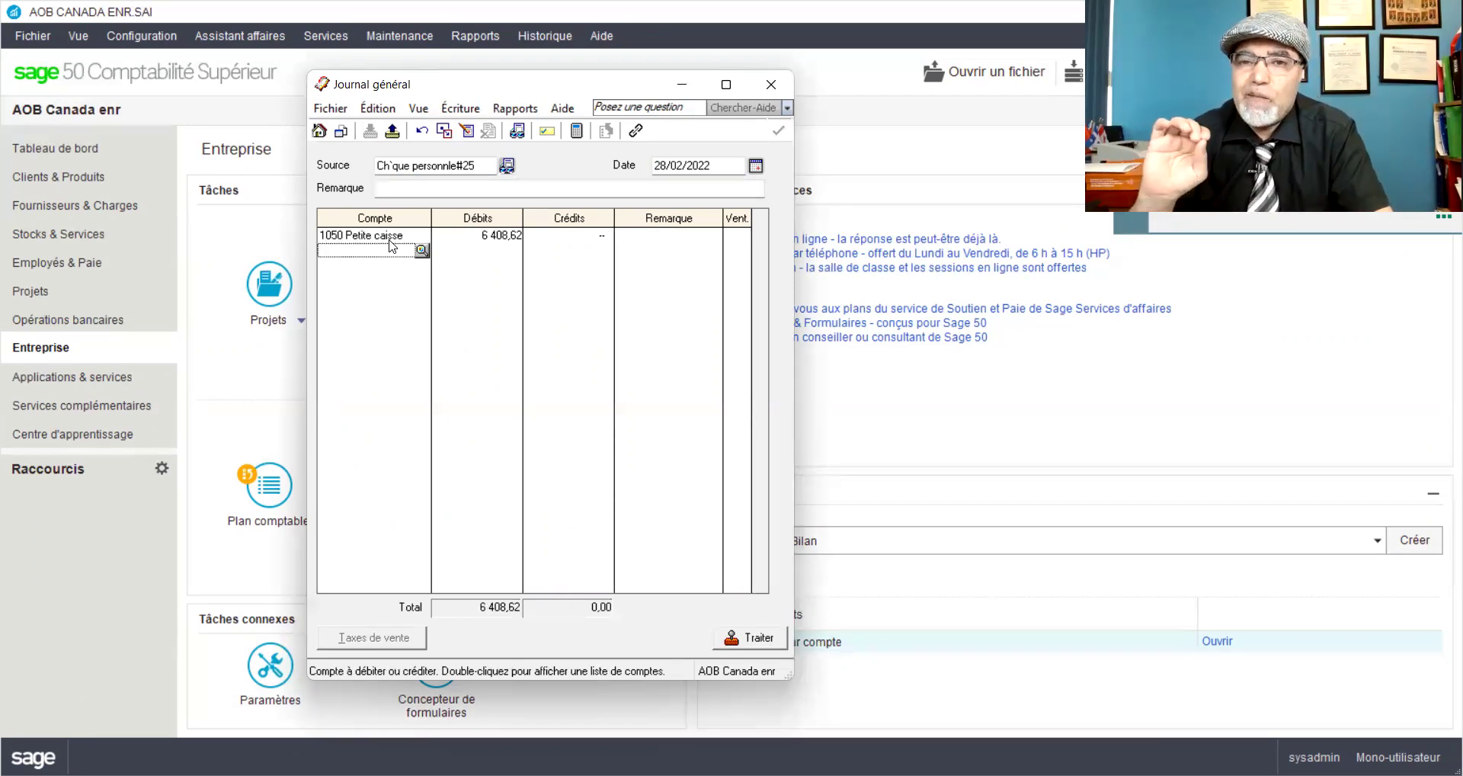
pyautogui.write('3010')
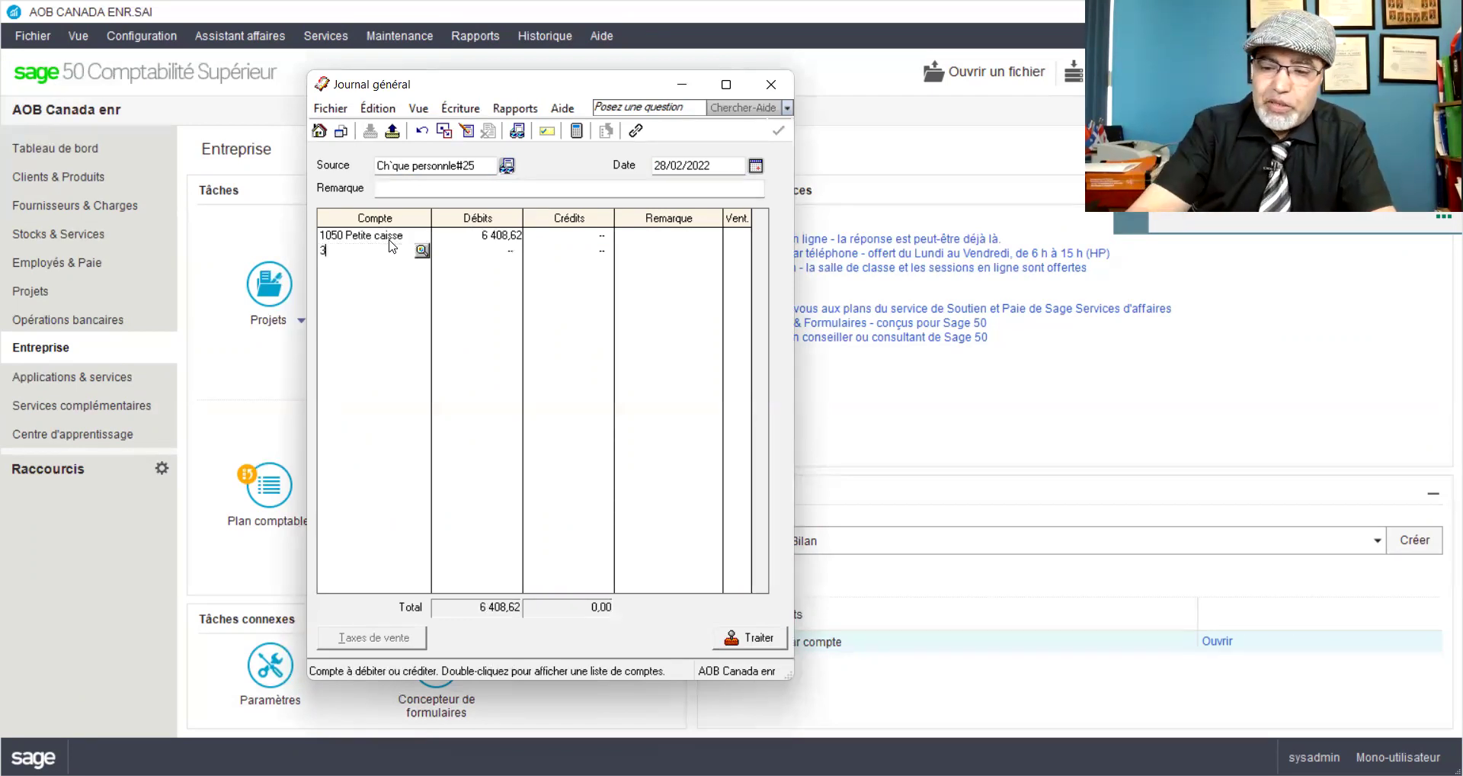
pyautogui.press('Tab')
pyautogui.press('Tab')
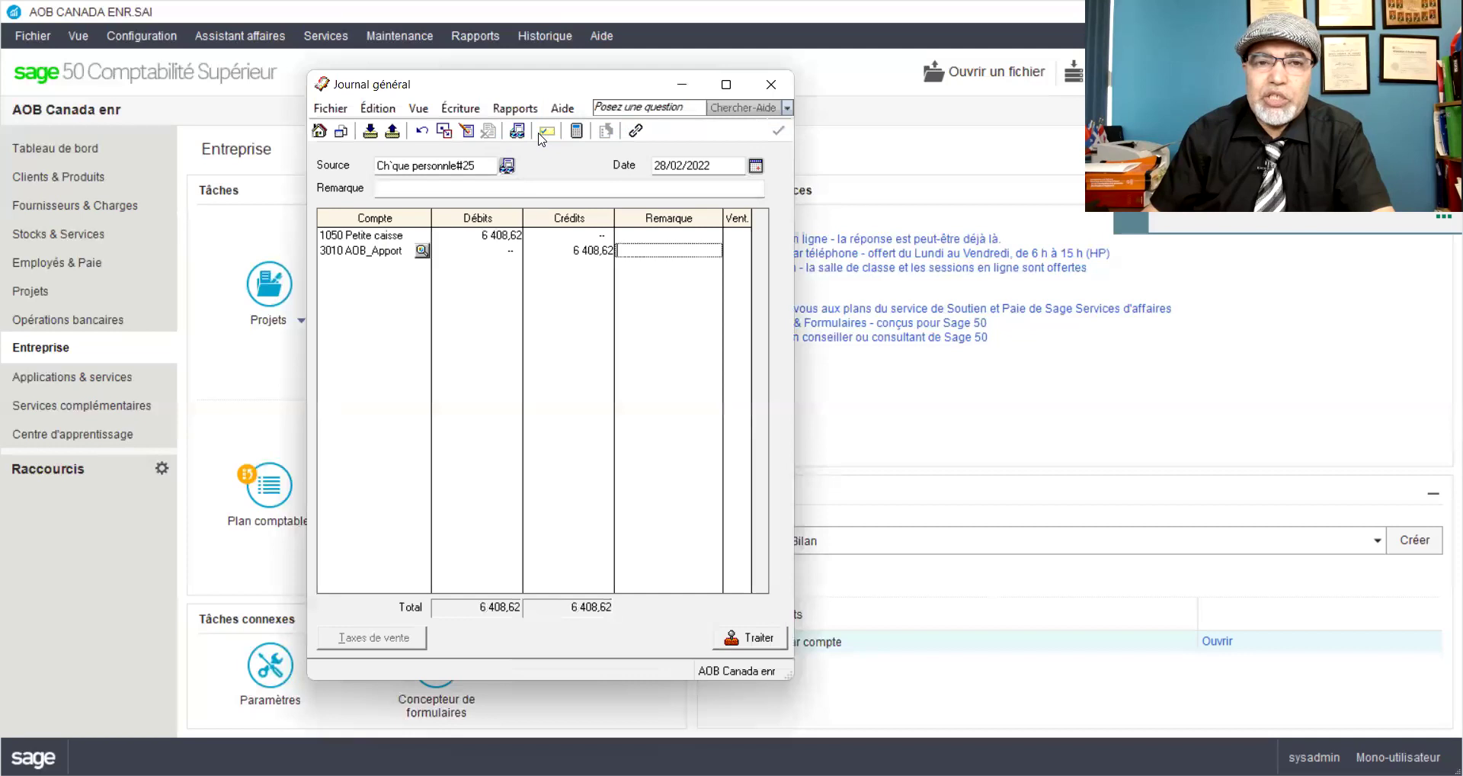
# Step: Preview the entry, then post it as J17 and close the journal window
pyautogui.click(540, 134)
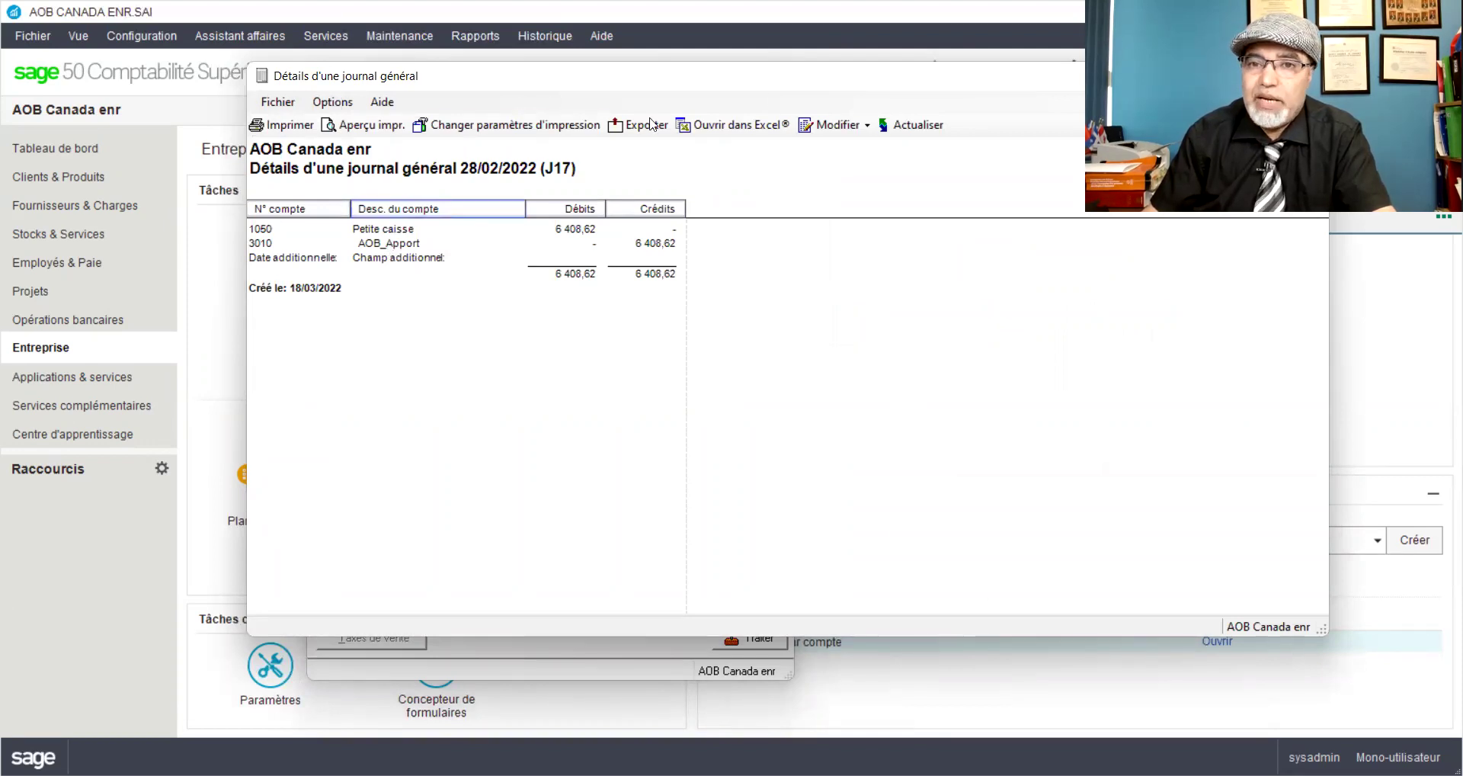
pyautogui.moveTo(873, 81); pyautogui.dragTo(522, 131)
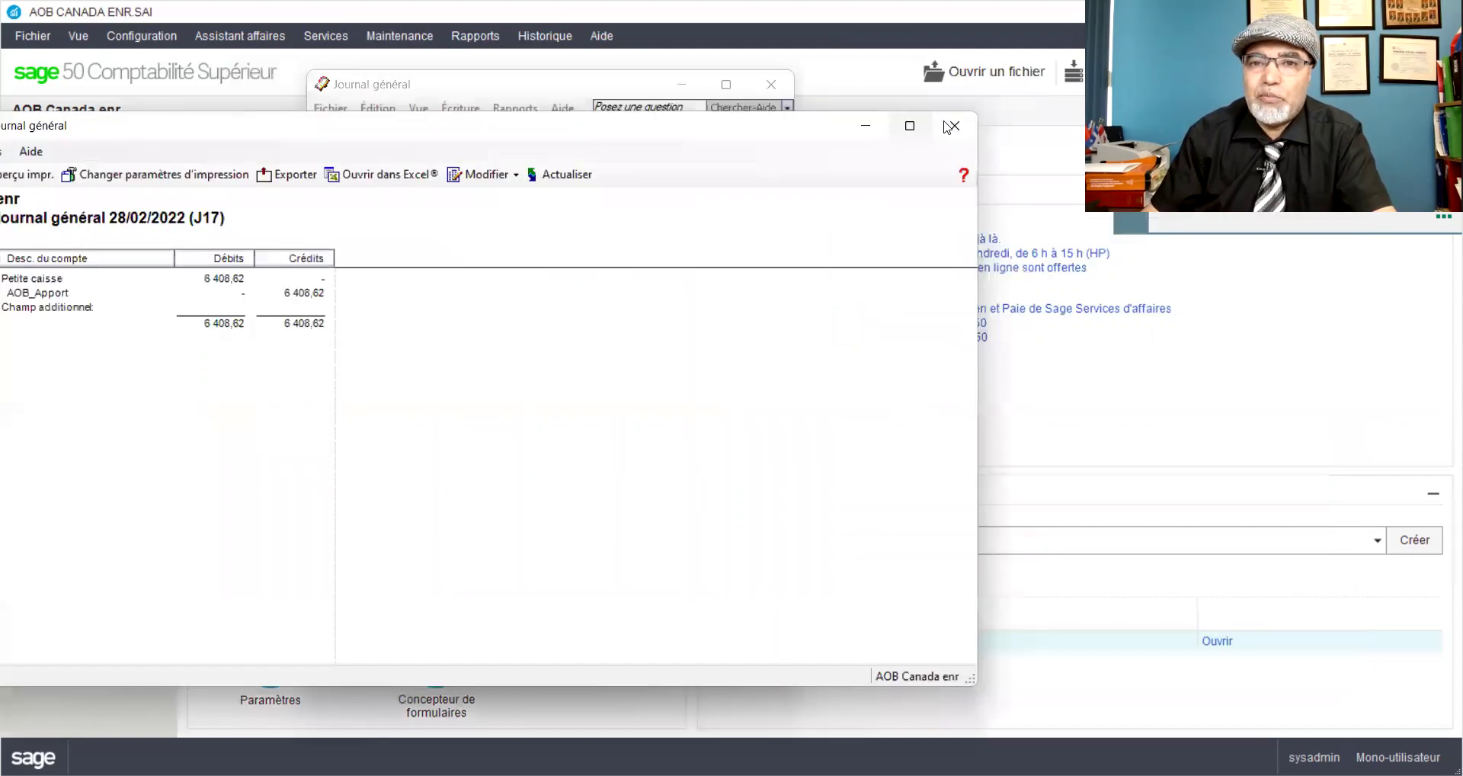
pyautogui.press('Escape')
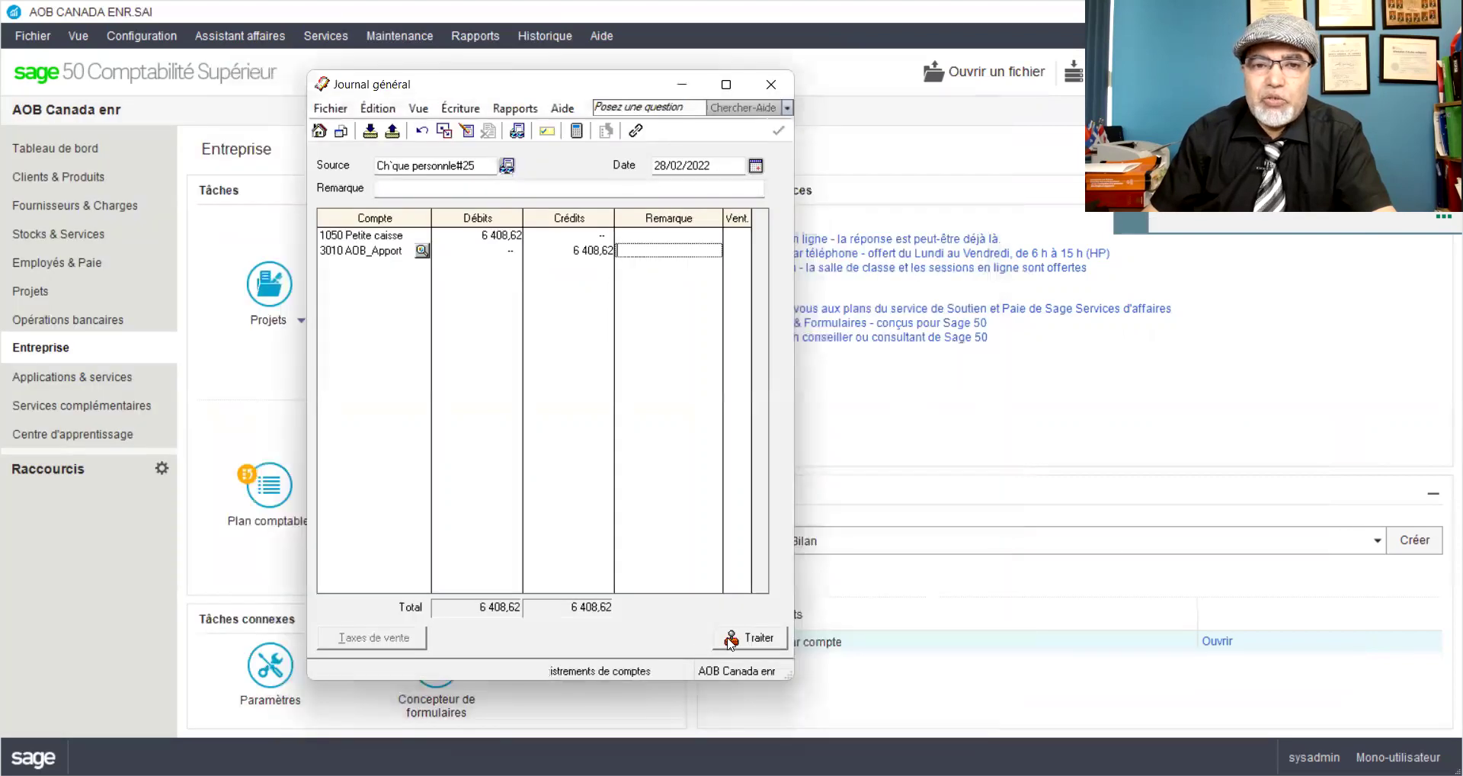
pyautogui.click(743, 637)
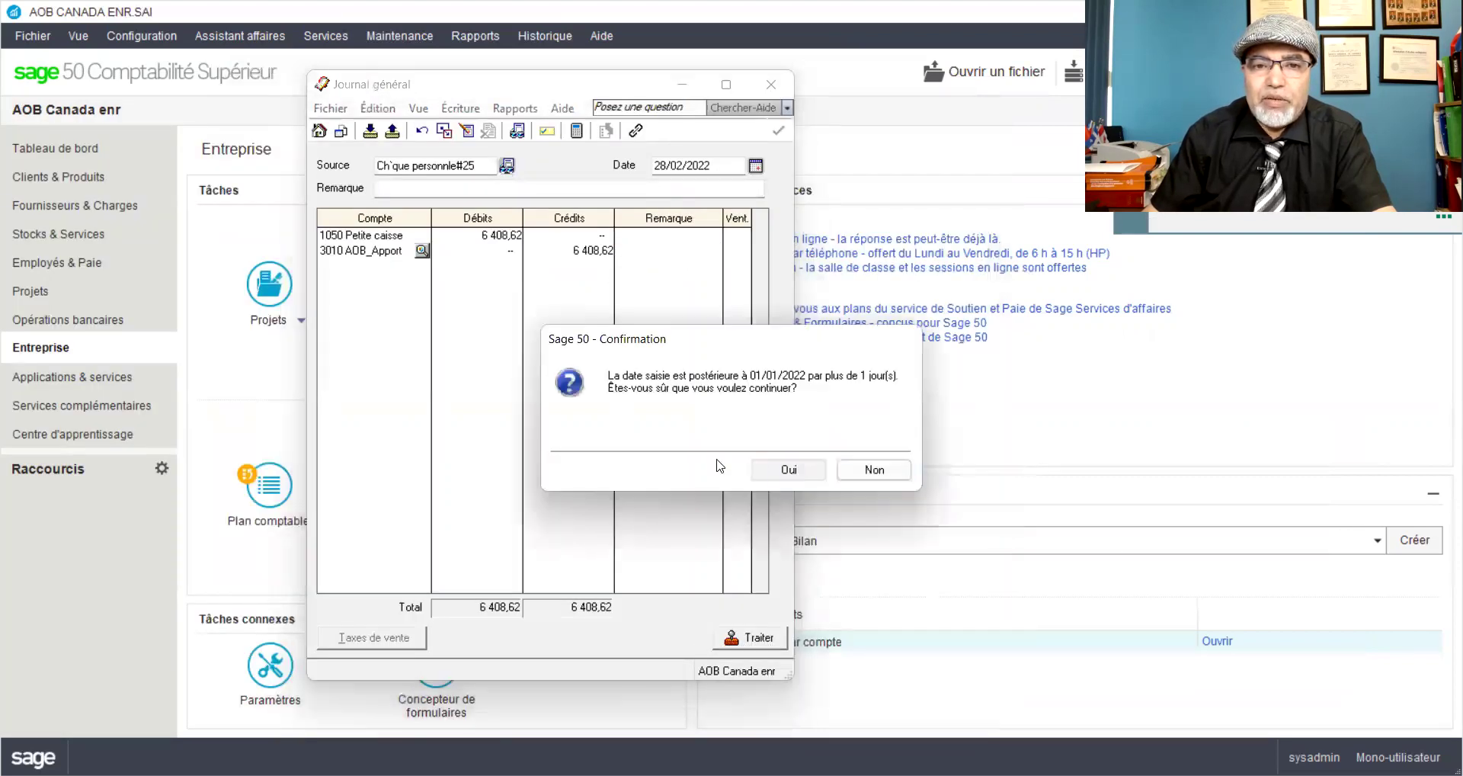
pyautogui.click(766, 81)
pyautogui.click(477, 38)
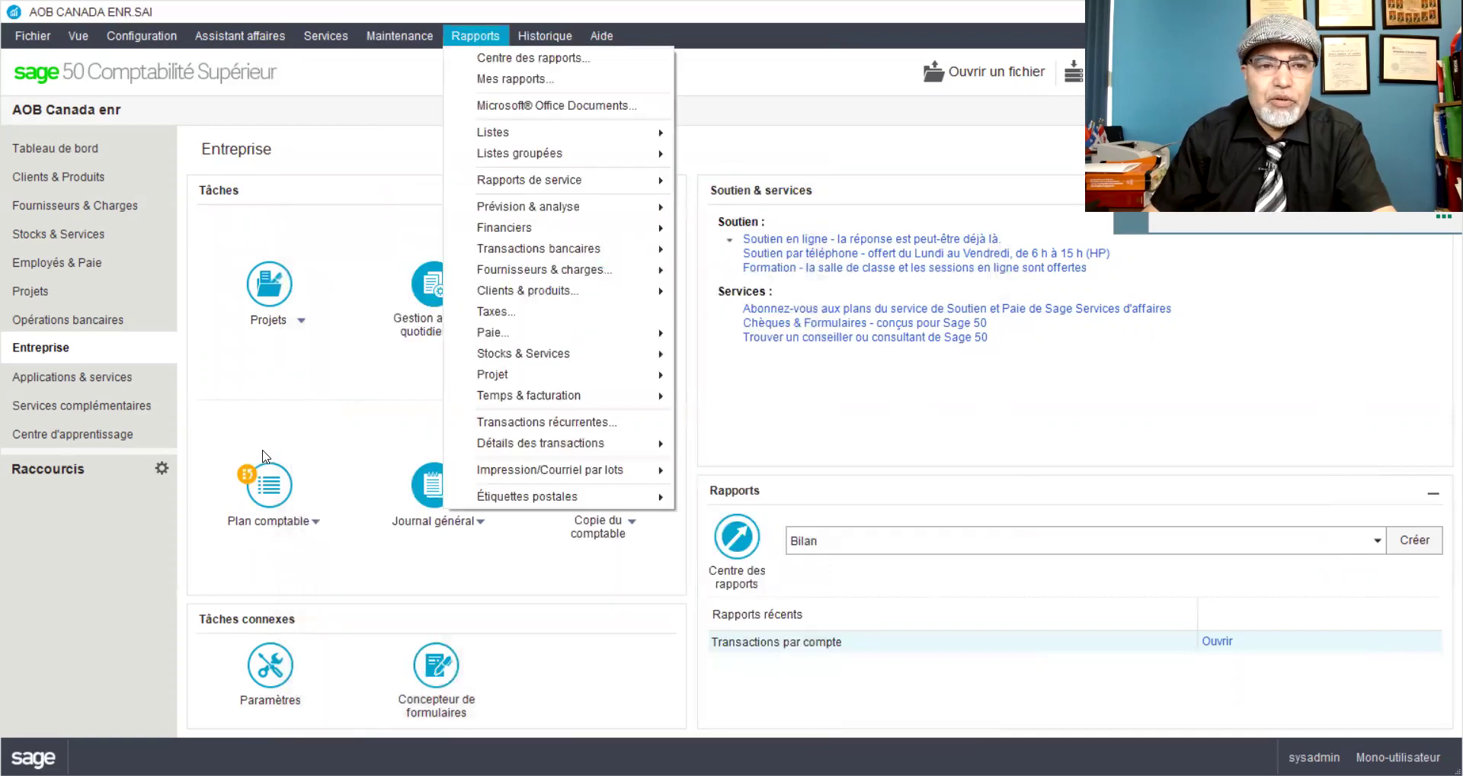
pyautogui.click(263, 490)
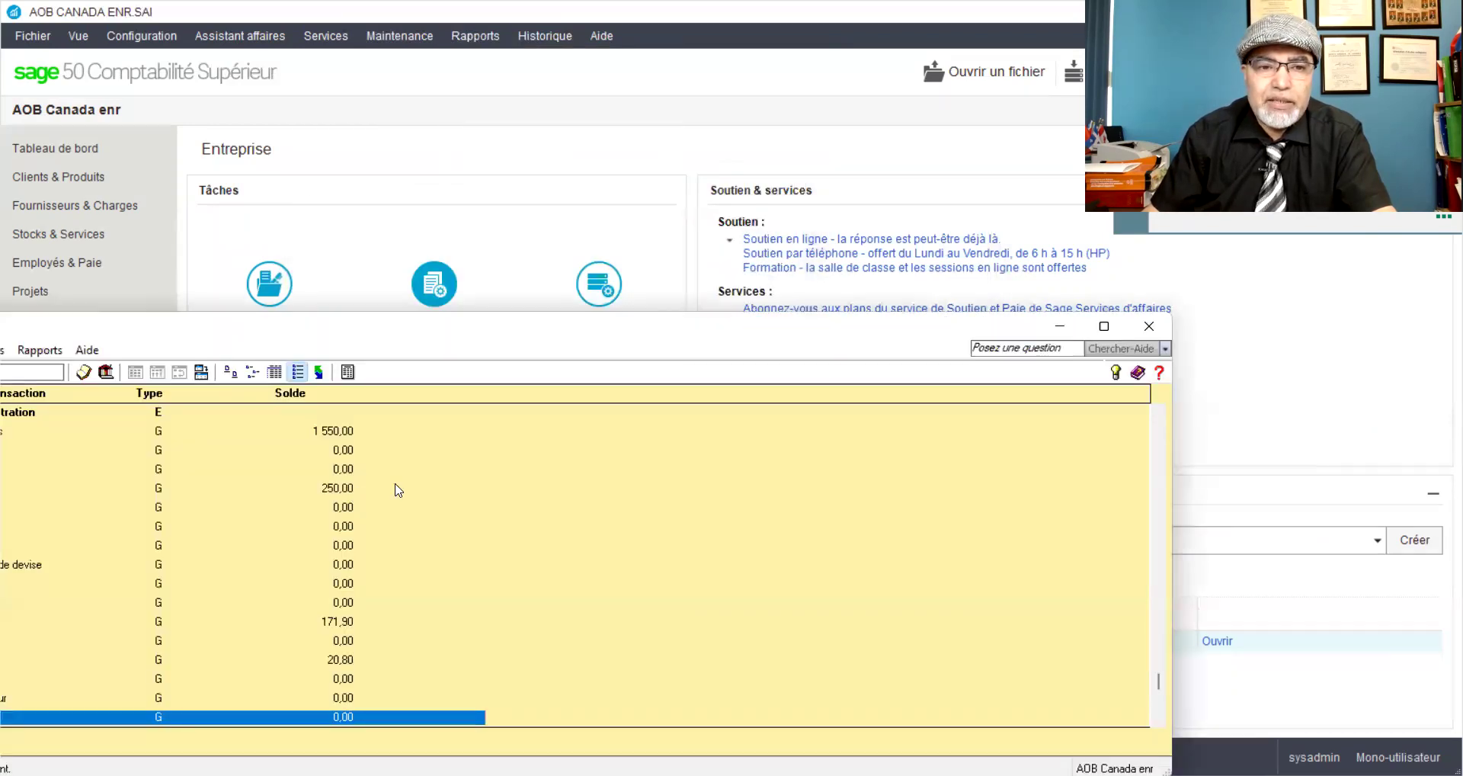
pyautogui.moveTo(1158, 682); pyautogui.dragTo(1143, 428)
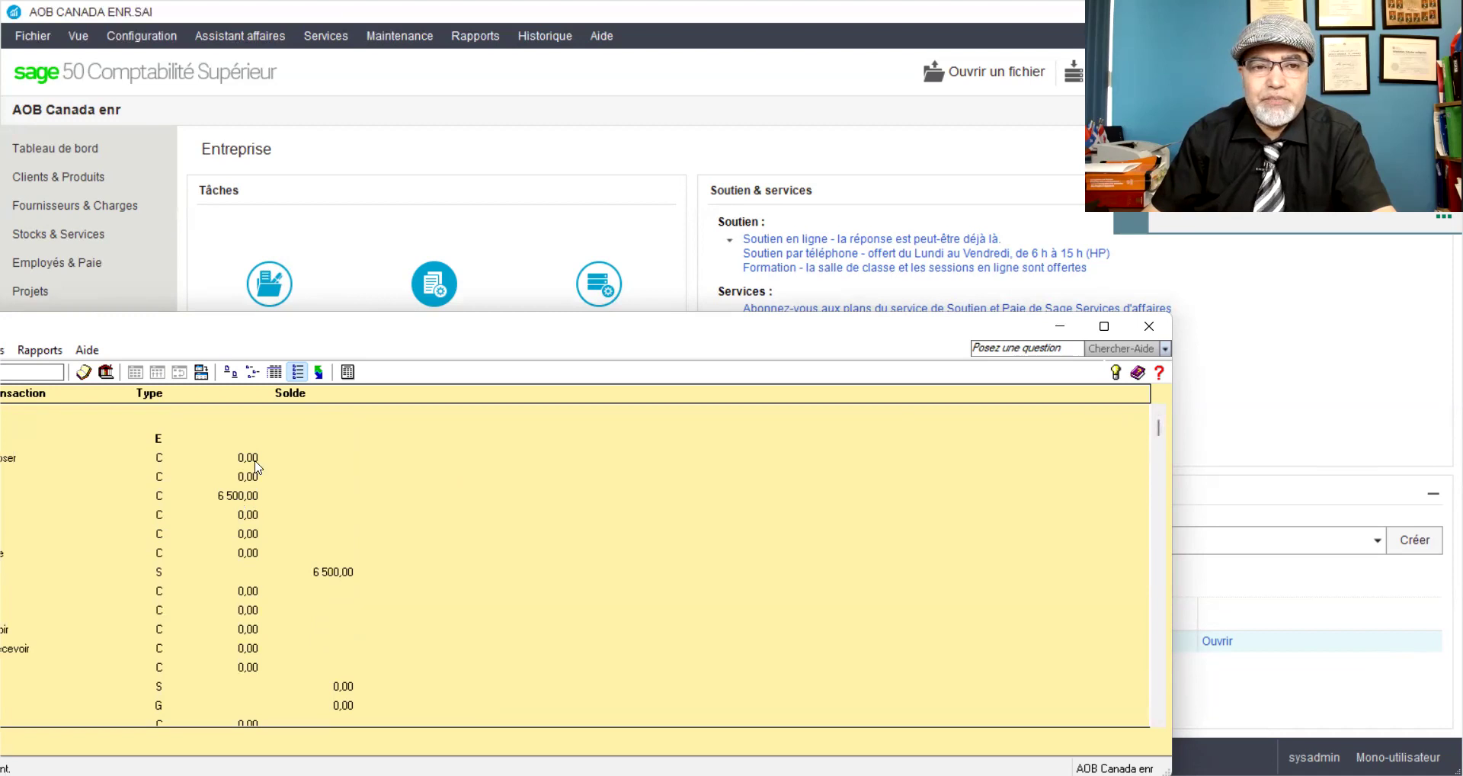
pyautogui.click(1148, 327)
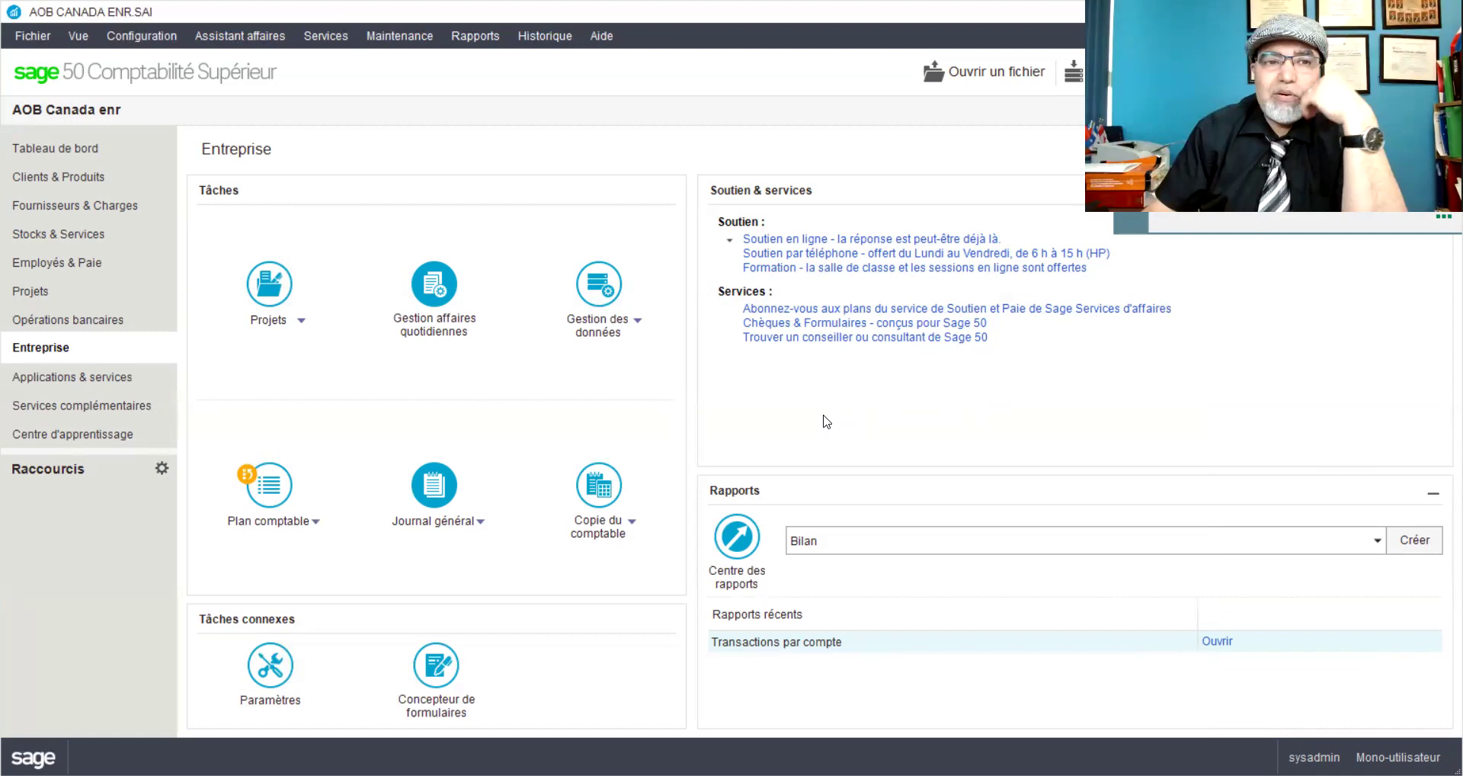
# Step: Open Virer des fonds from Opérations bancaires and inspect the Virer de and Virer à lists
pyautogui.click(69, 324)
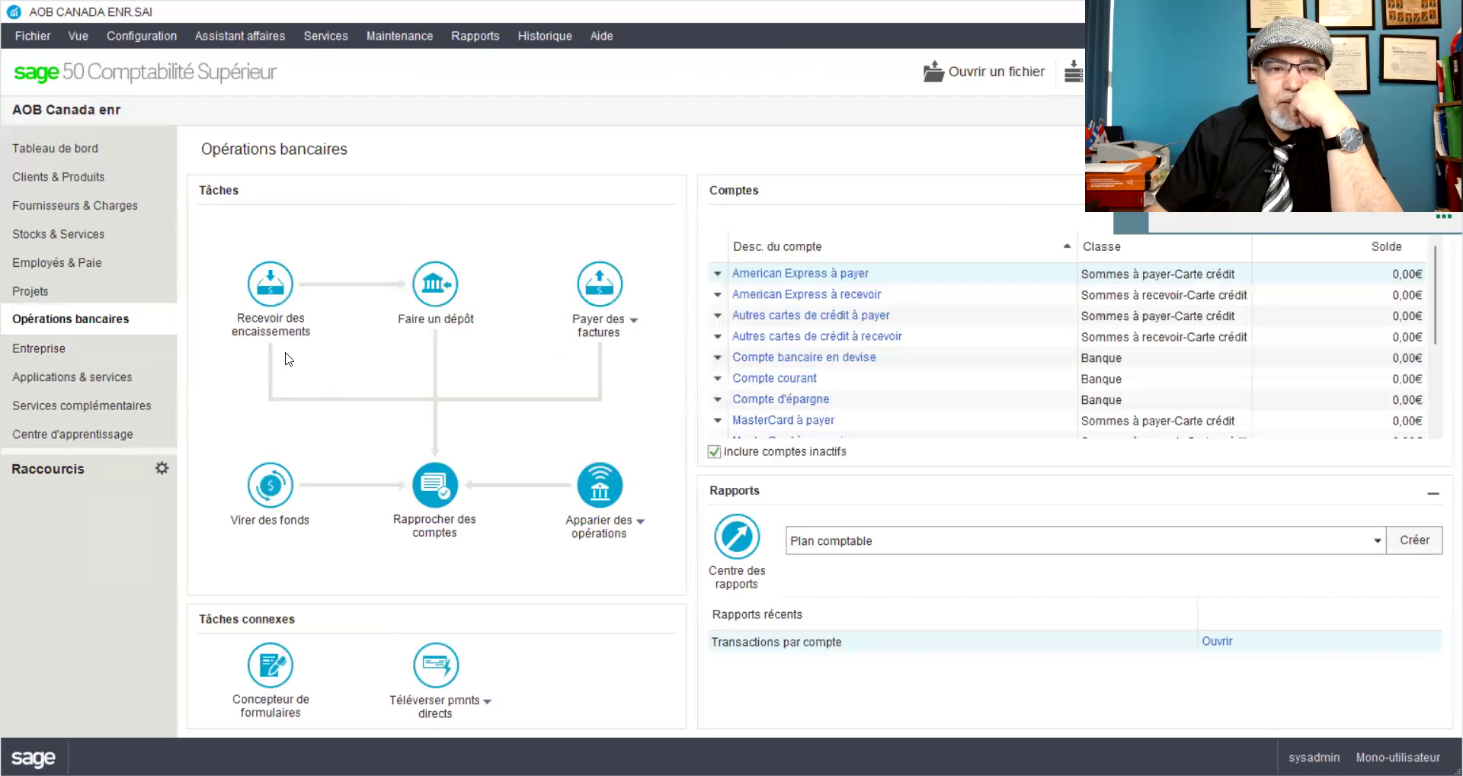
pyautogui.click(272, 494)
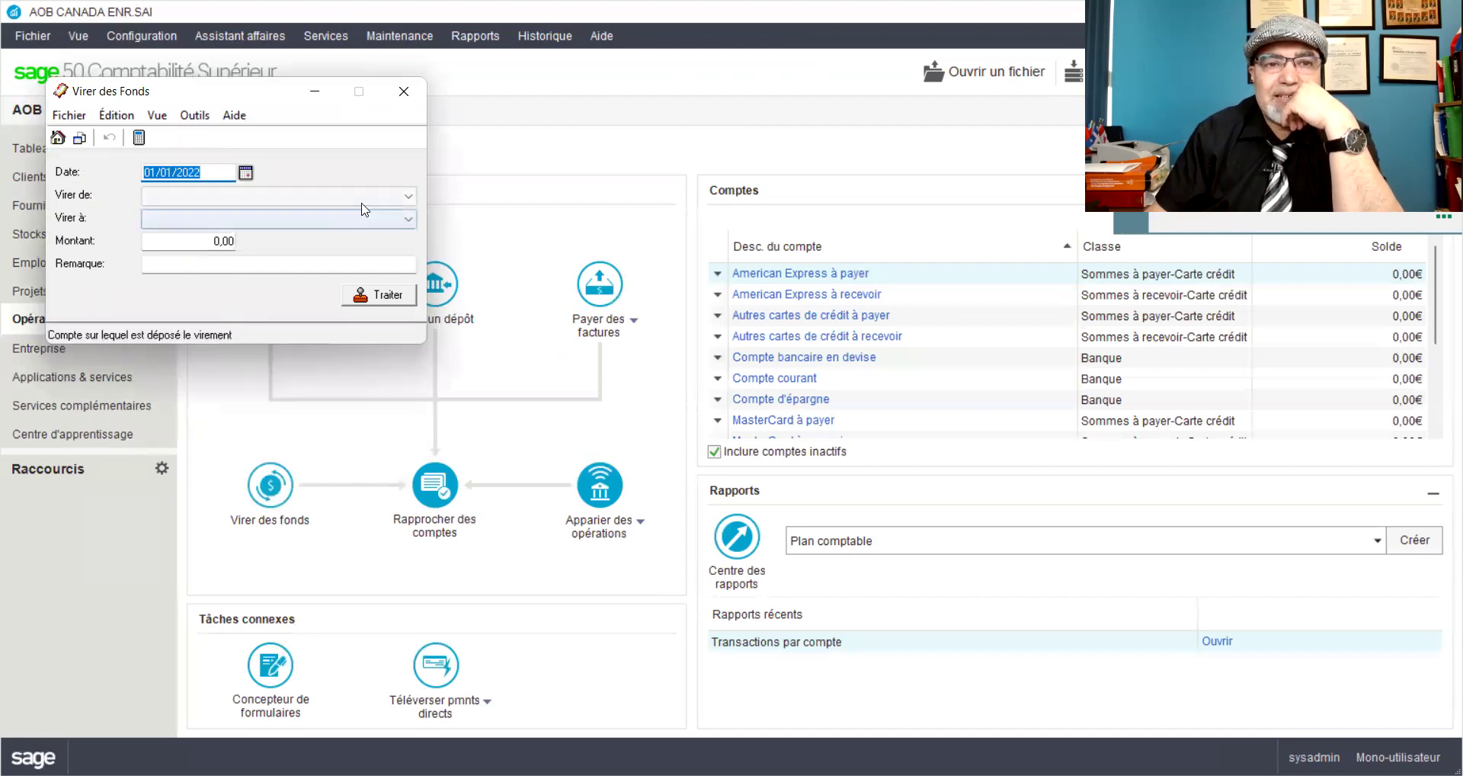
pyautogui.click(408, 197)
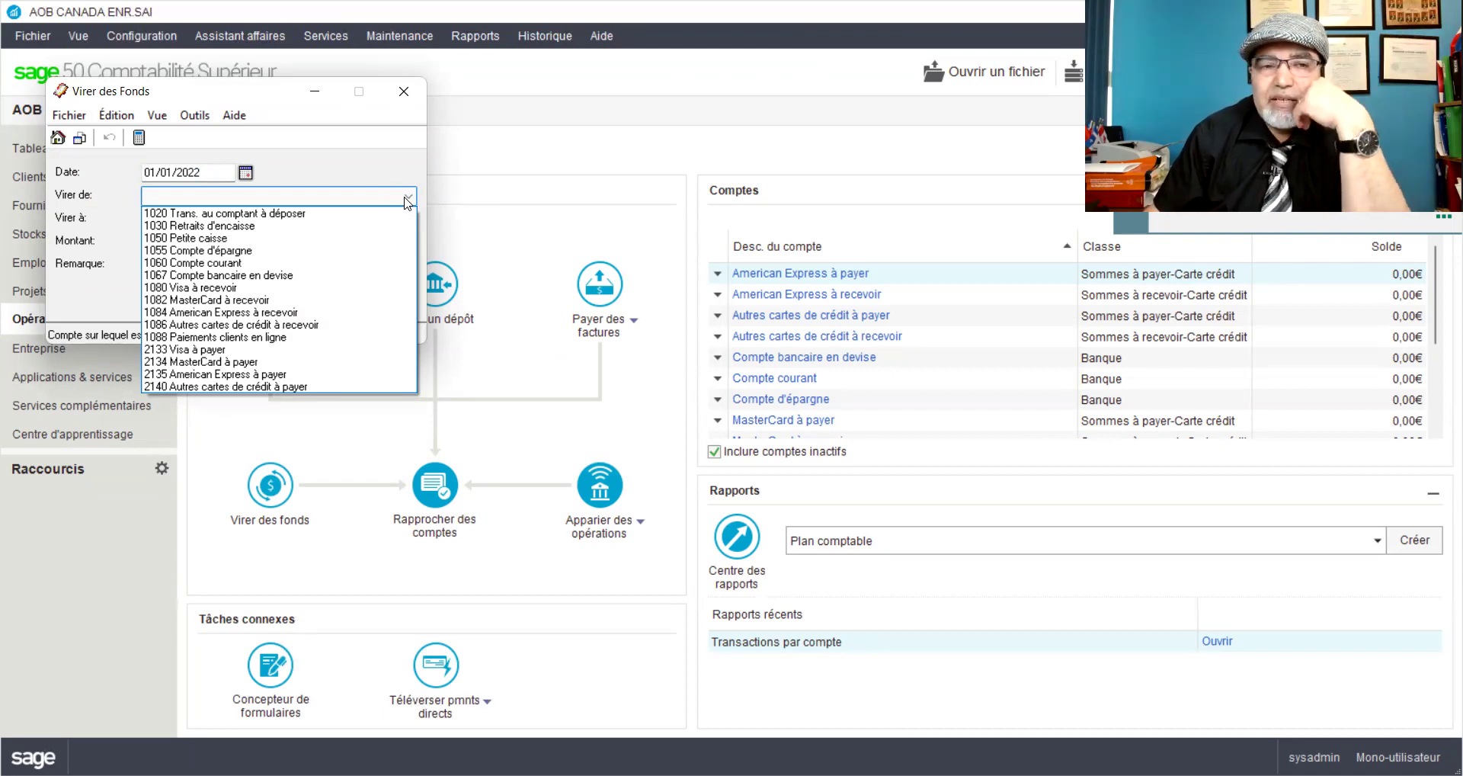
pyautogui.click(408, 200)
pyautogui.click(408, 219)
pyautogui.click(408, 221)
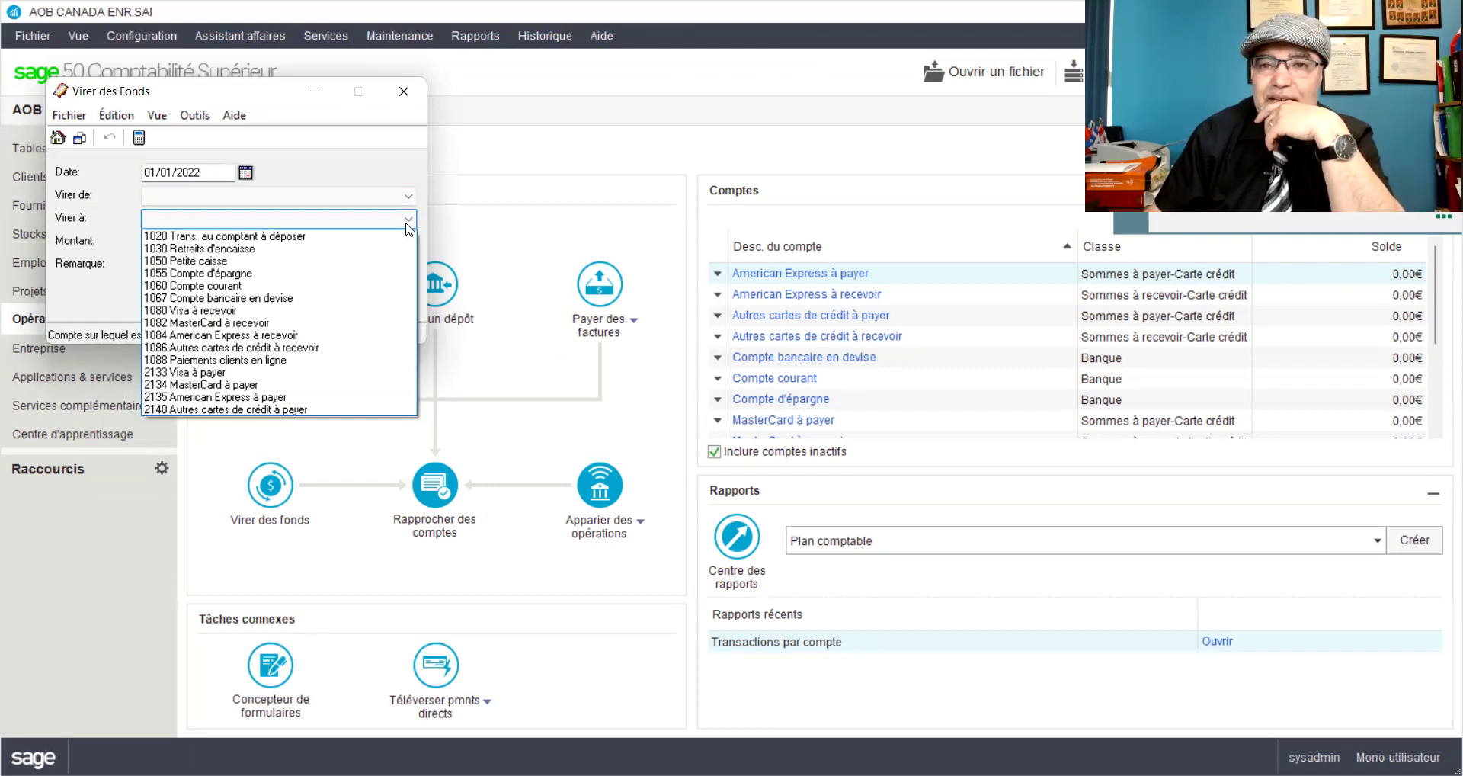
pyautogui.click(520, 176)
# Step: Step through the amount and remark fields, then close the form without transferring
pyautogui.click(222, 240)
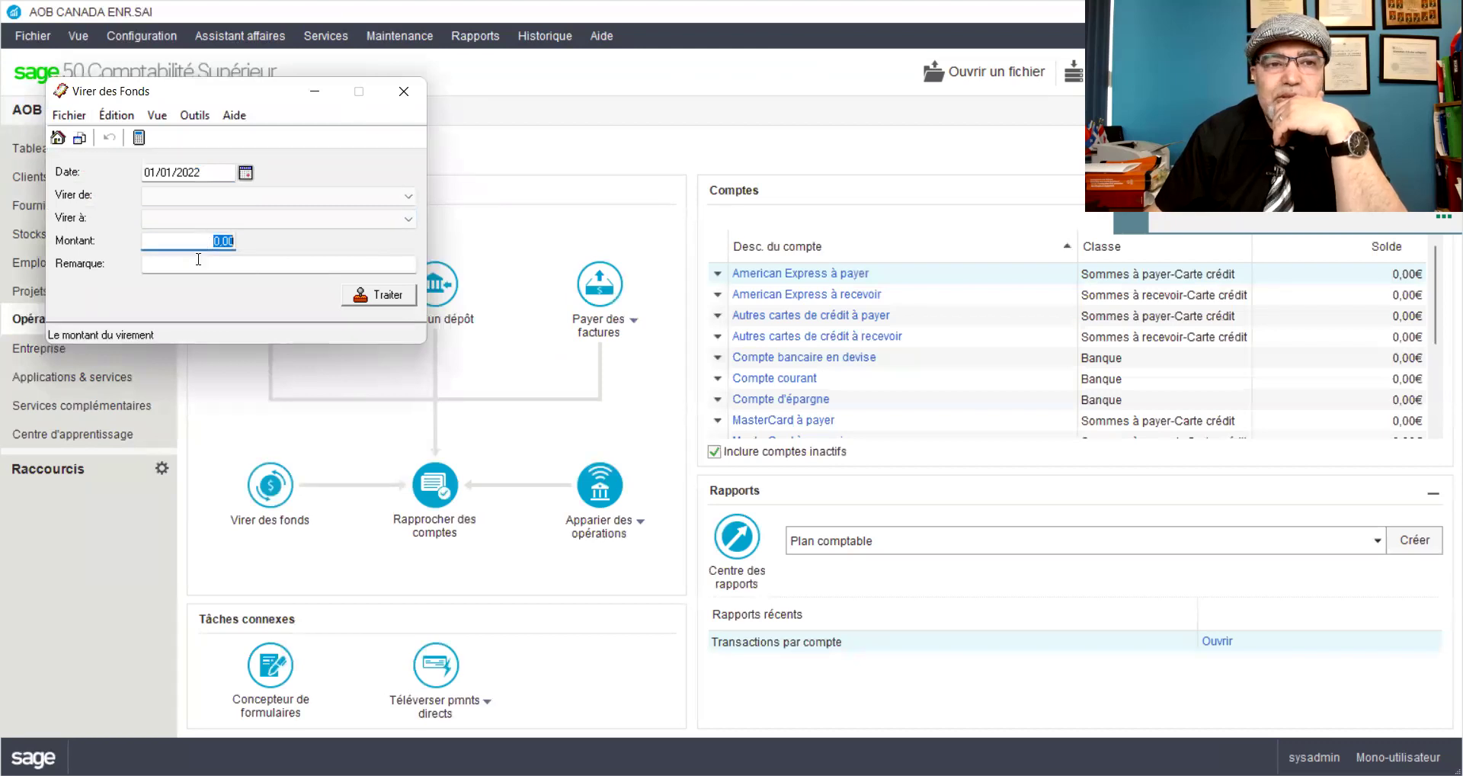
pyautogui.click(198, 260)
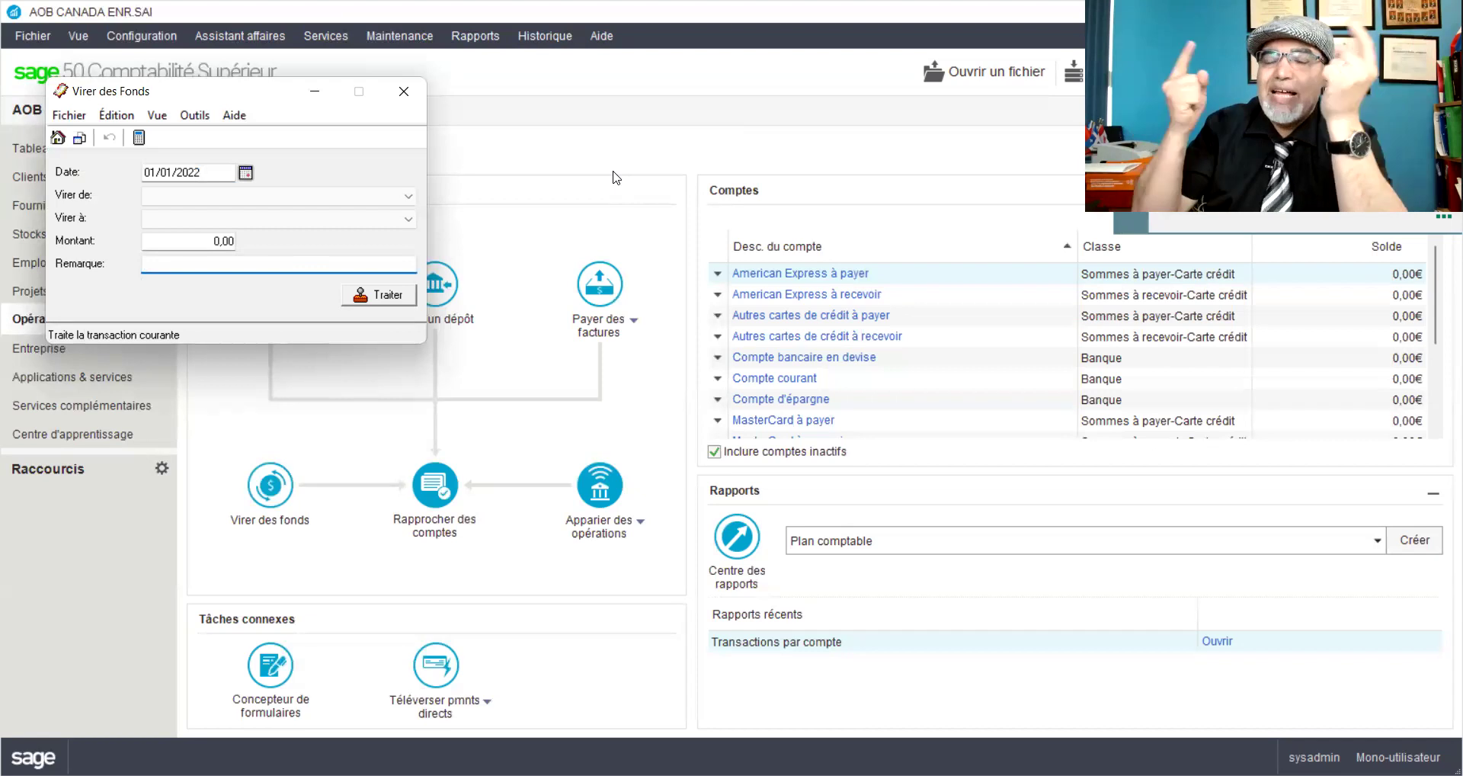
pyautogui.click(404, 93)
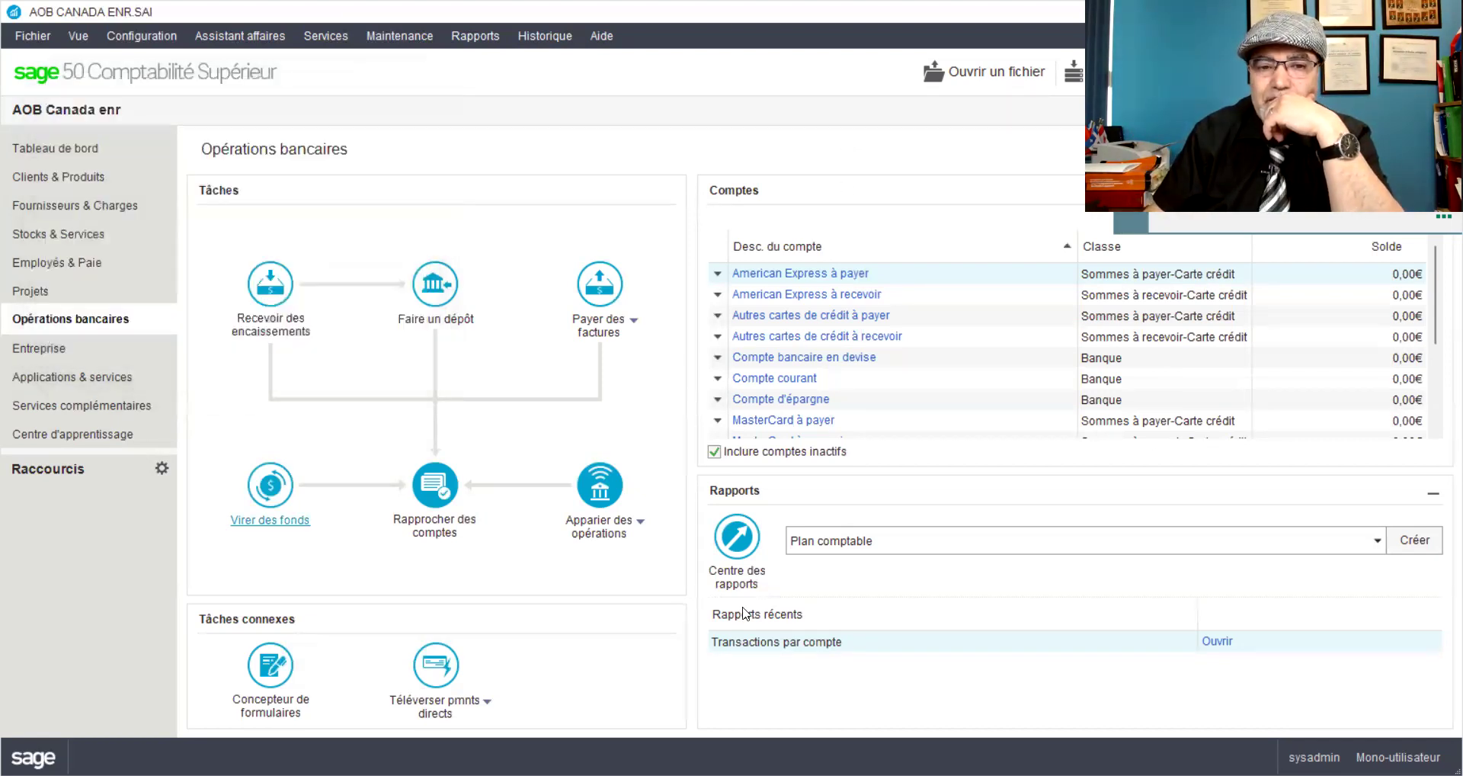